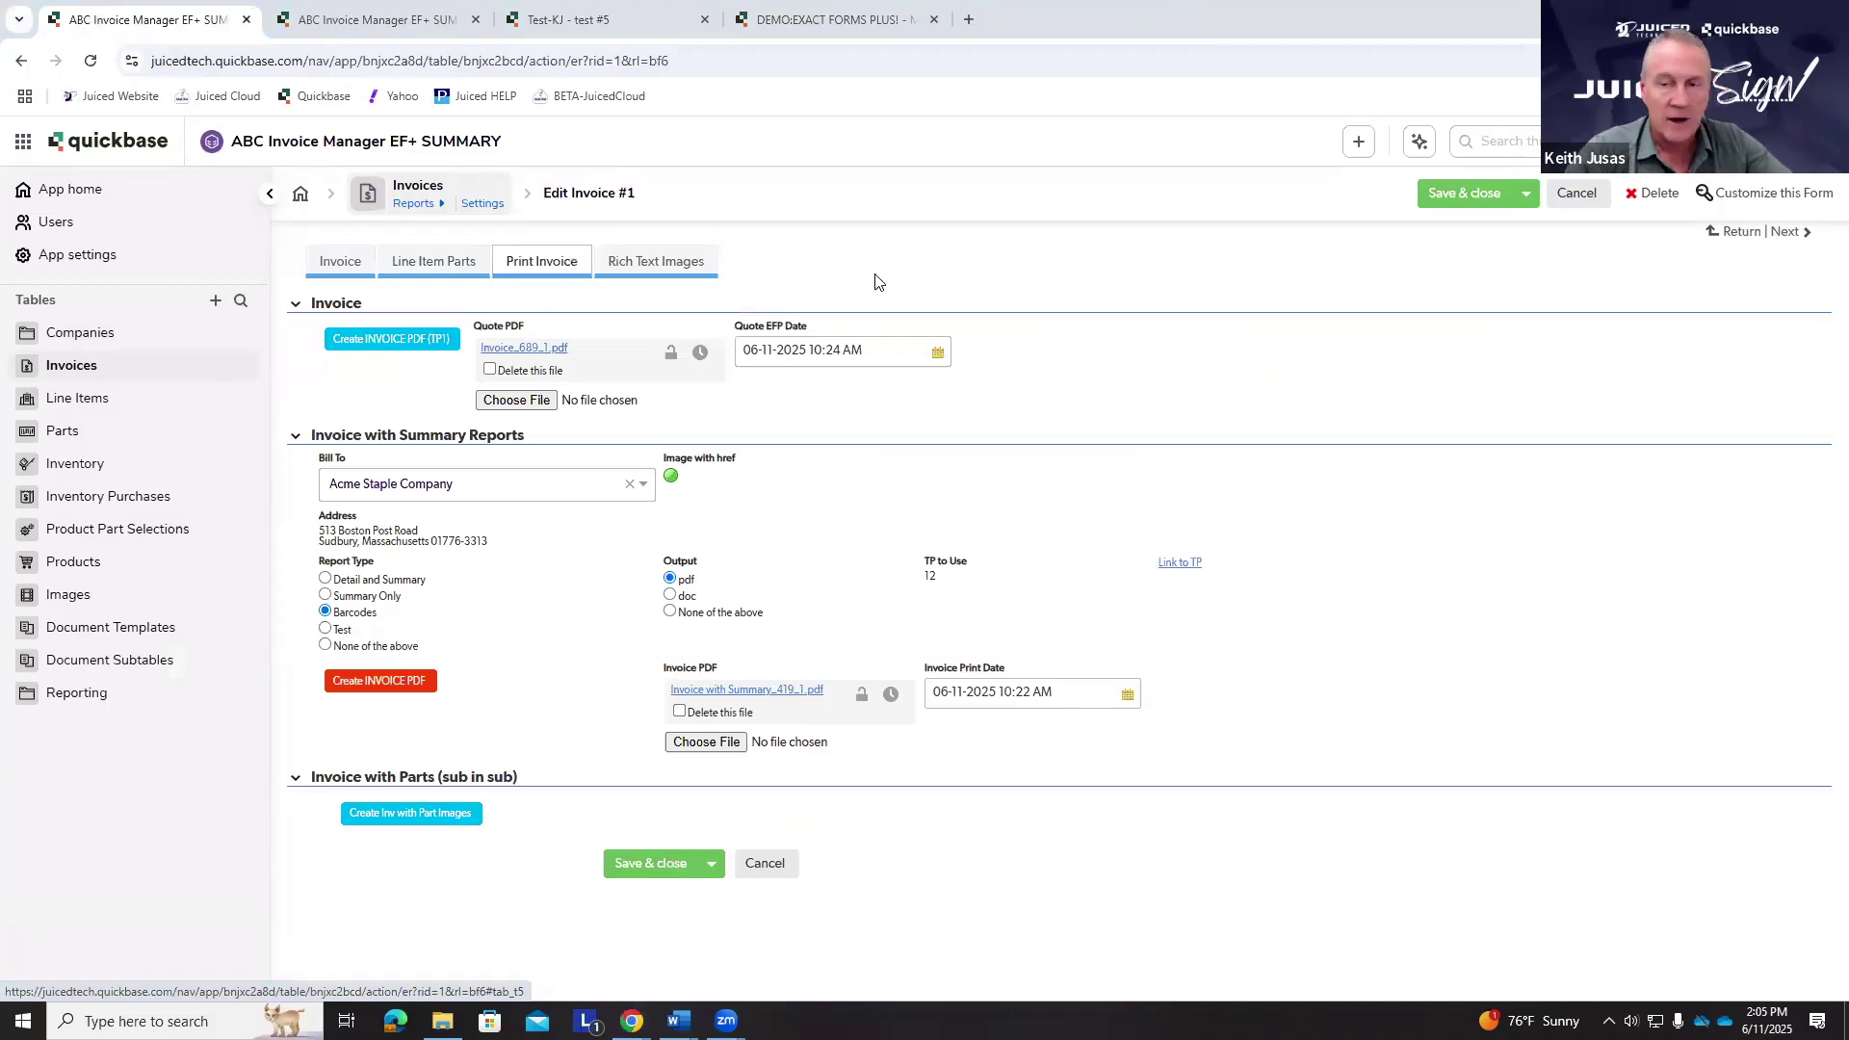
- Open the Invoice Template record in Document Templates and highlight the settings string of its Invoice Parts subtable
{"action": "left_click", "coordinate": [428, 27]}
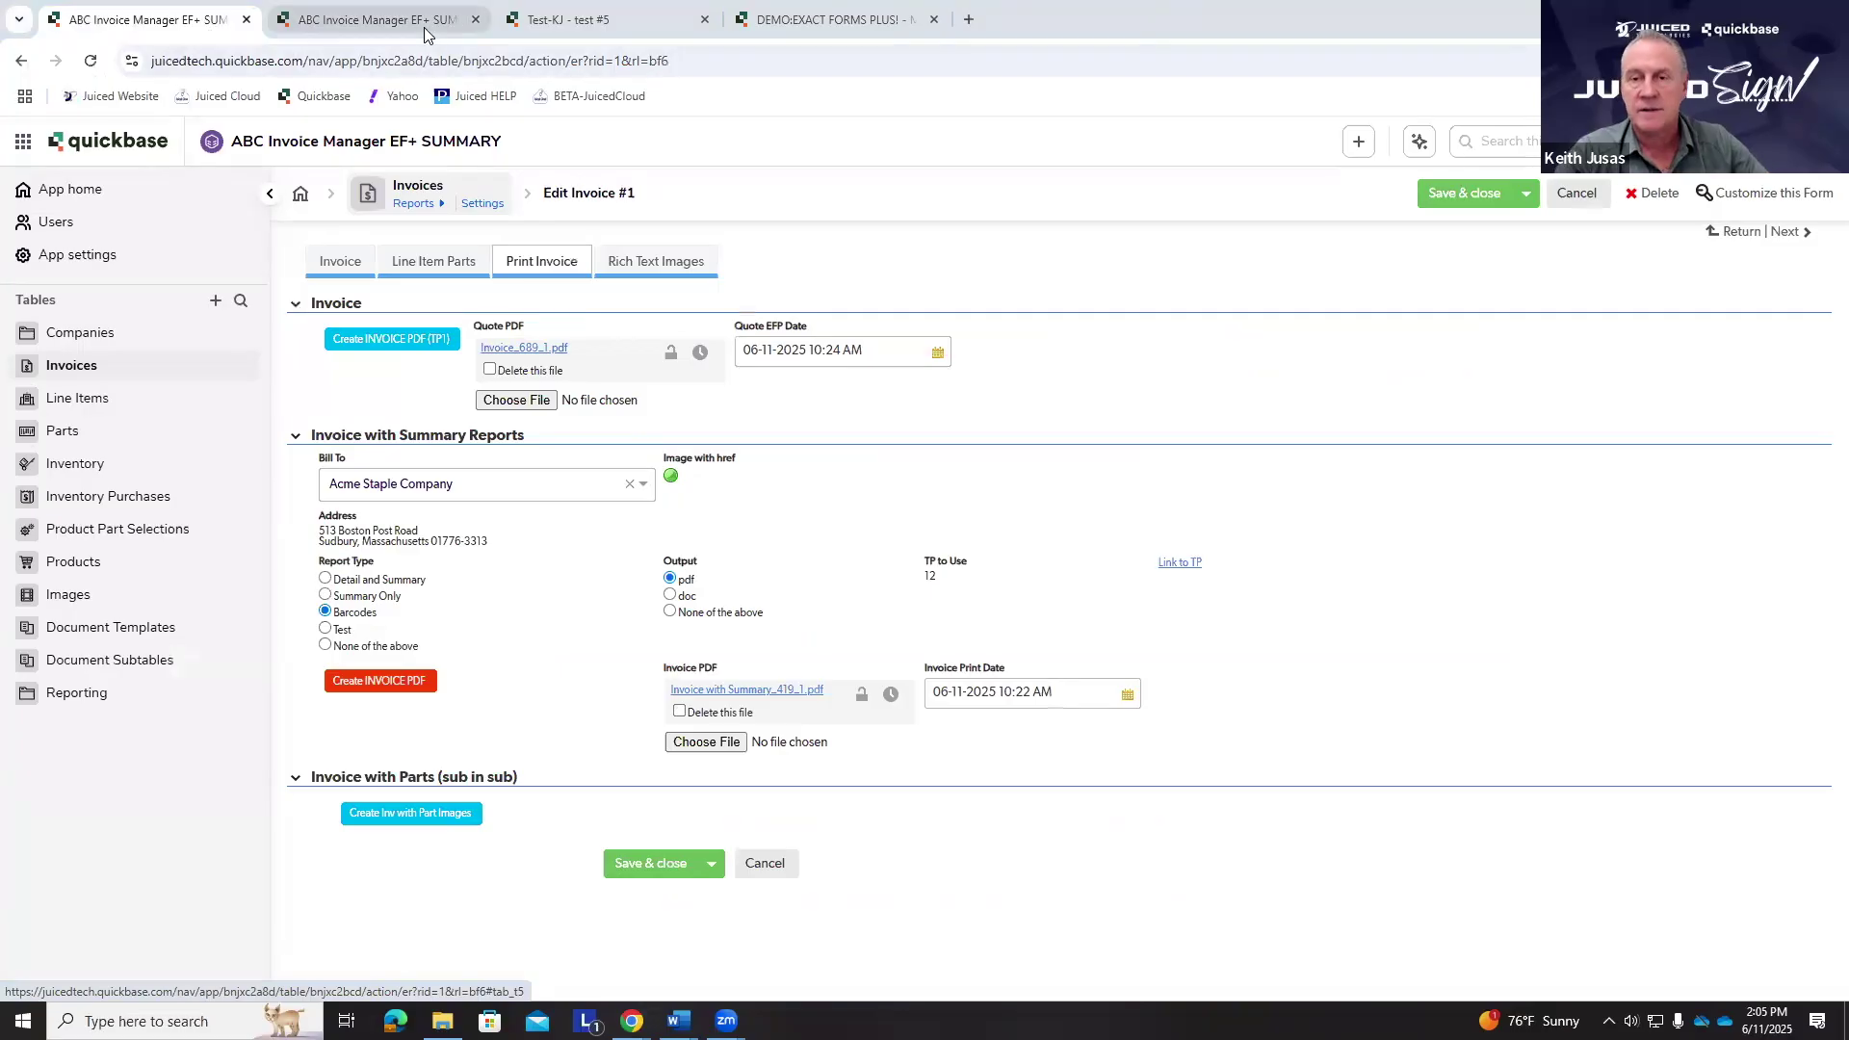
{"action": "left_click", "coordinate": [234, 32]}
{"action": "left_click", "coordinate": [117, 632]}
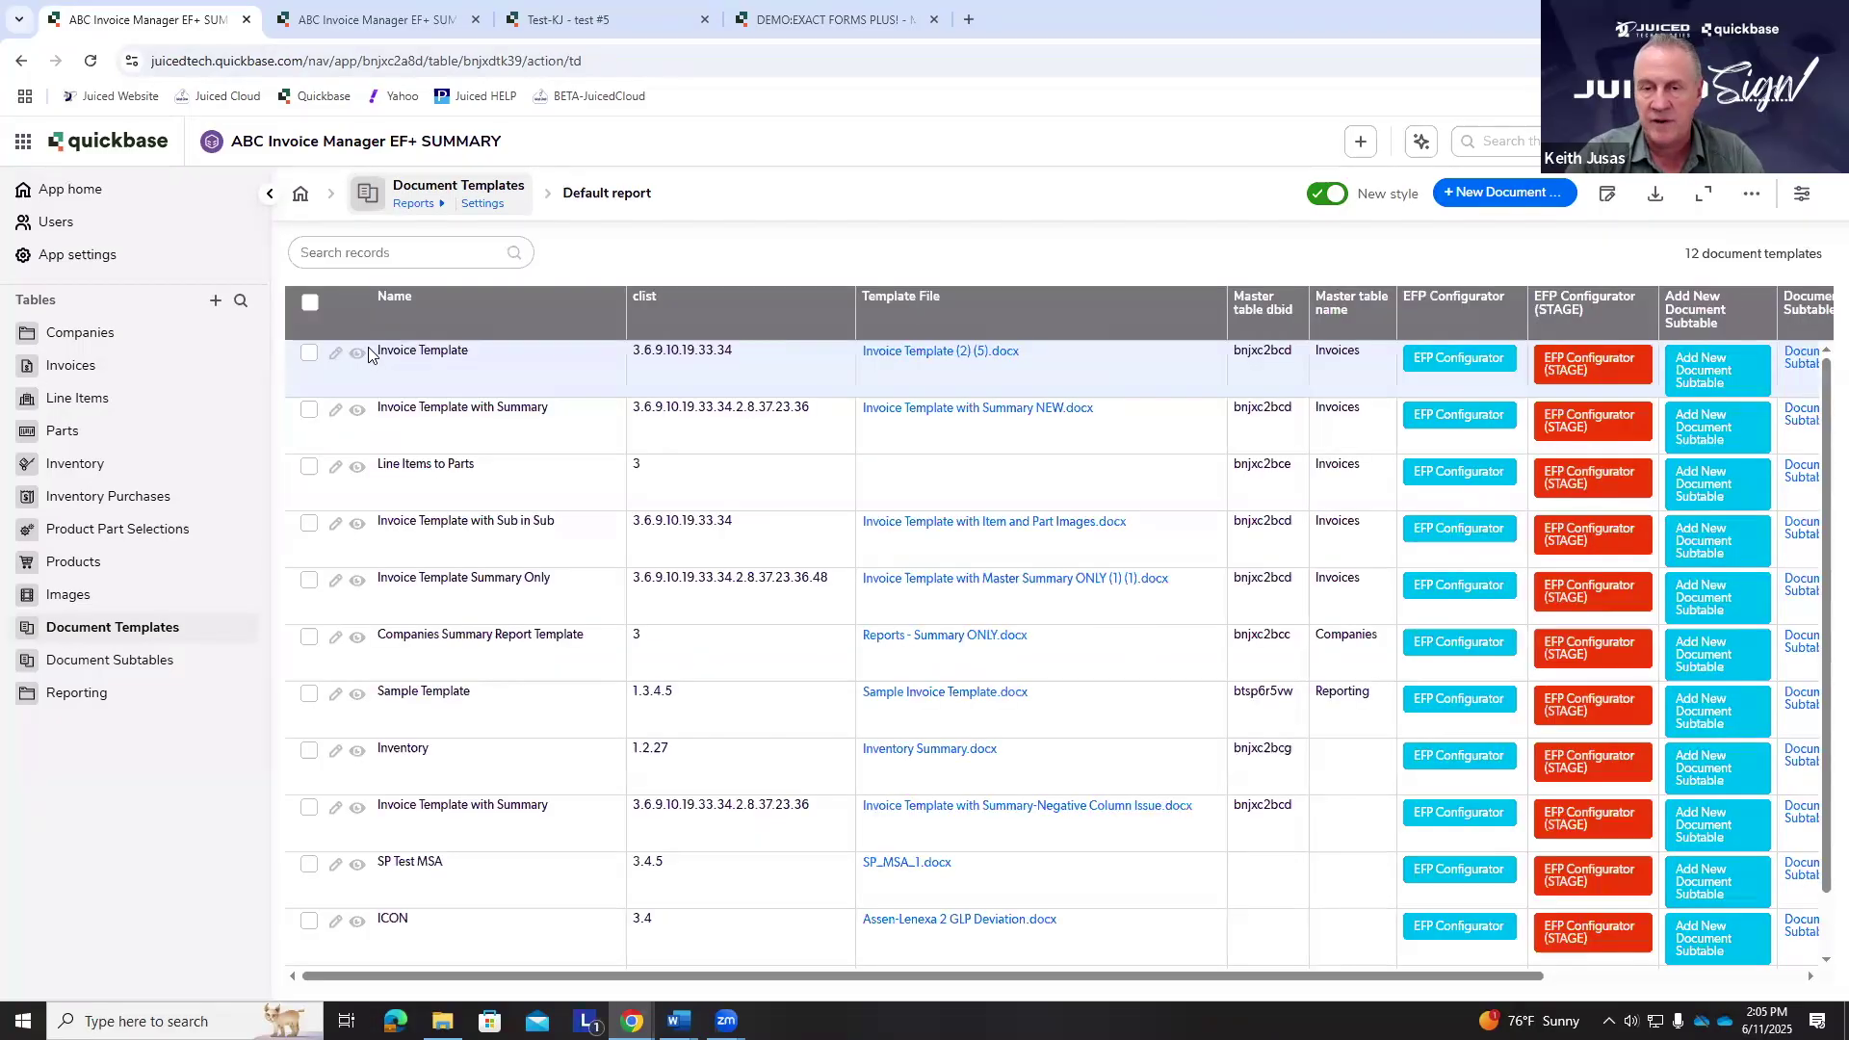
{"action": "left_click", "coordinate": [358, 354]}
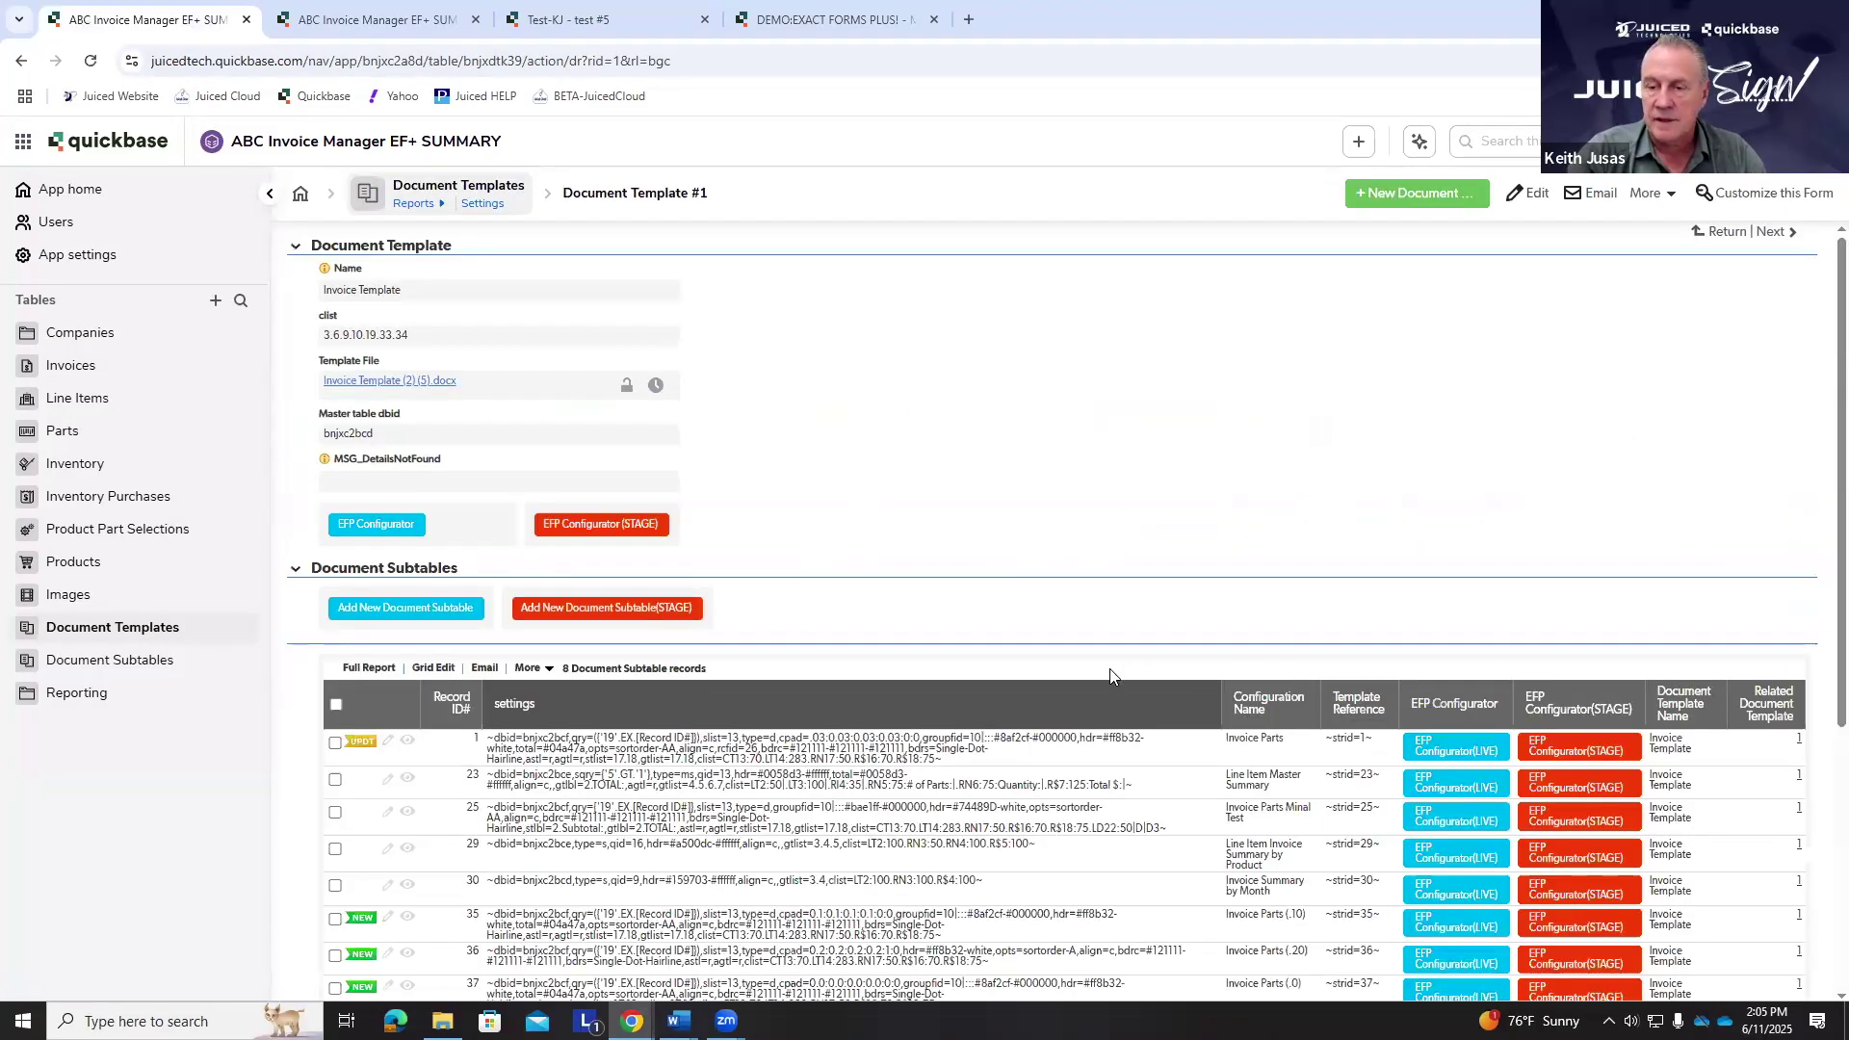
{"action": "scroll", "coordinate": [1554, 567], "scroll_direction": "down", "scroll_amount": 2}
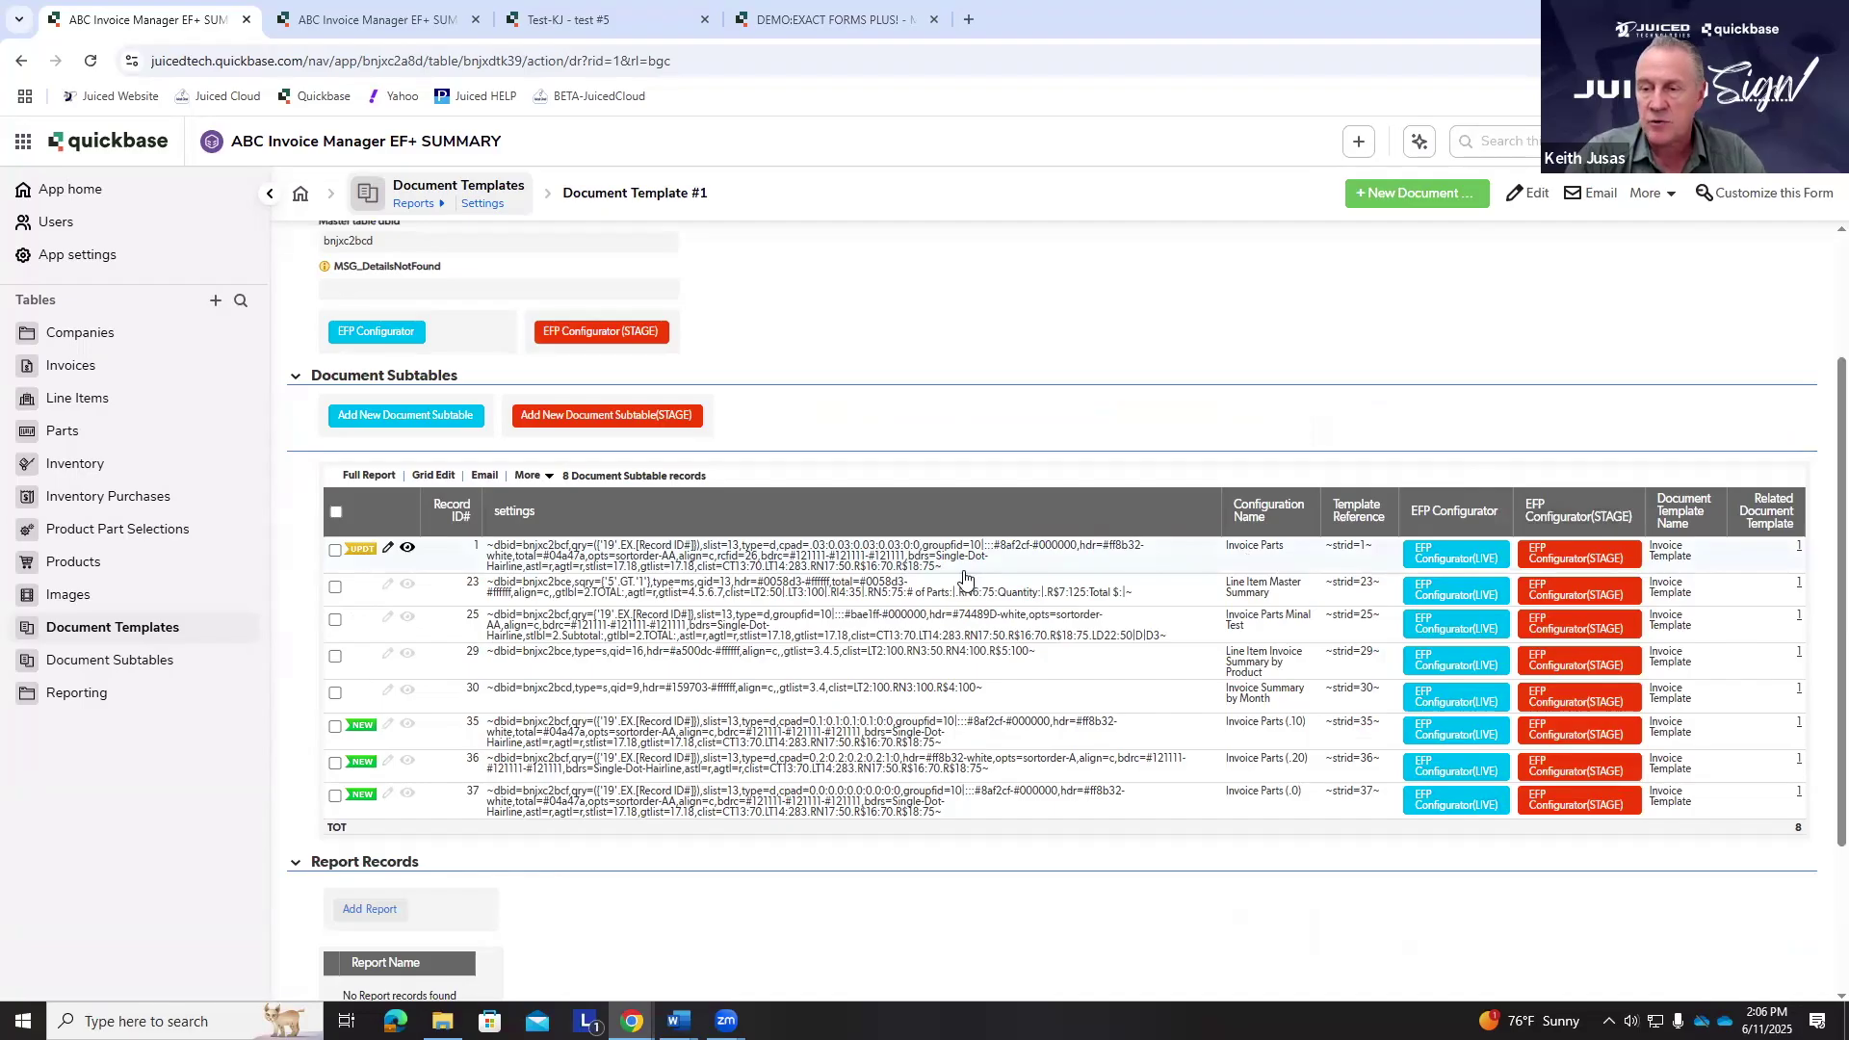
{"action": "left_click_drag", "start_coordinate": [942, 567], "coordinate": [491, 551]}
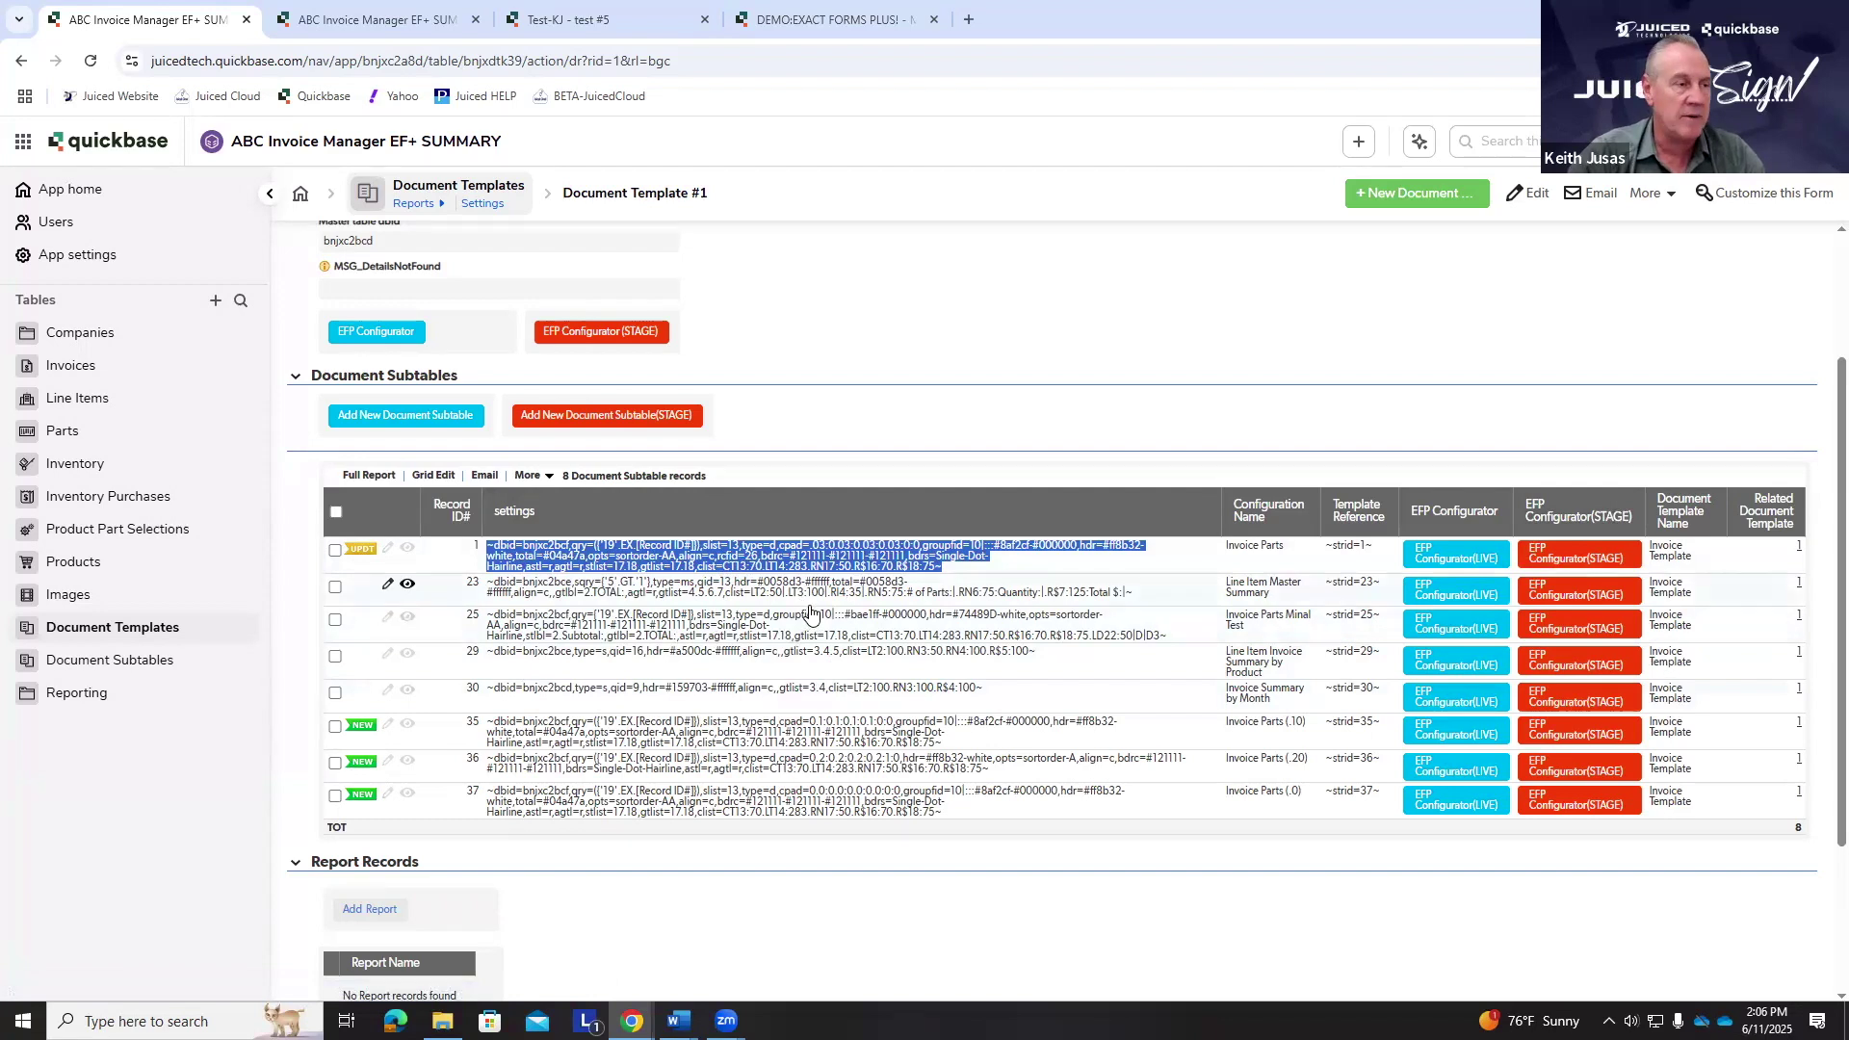
- Open the Invoice Parts subtable in the stage EFP Configurator, widen its window and show the filter criteria
{"action": "left_click", "coordinate": [1593, 558]}
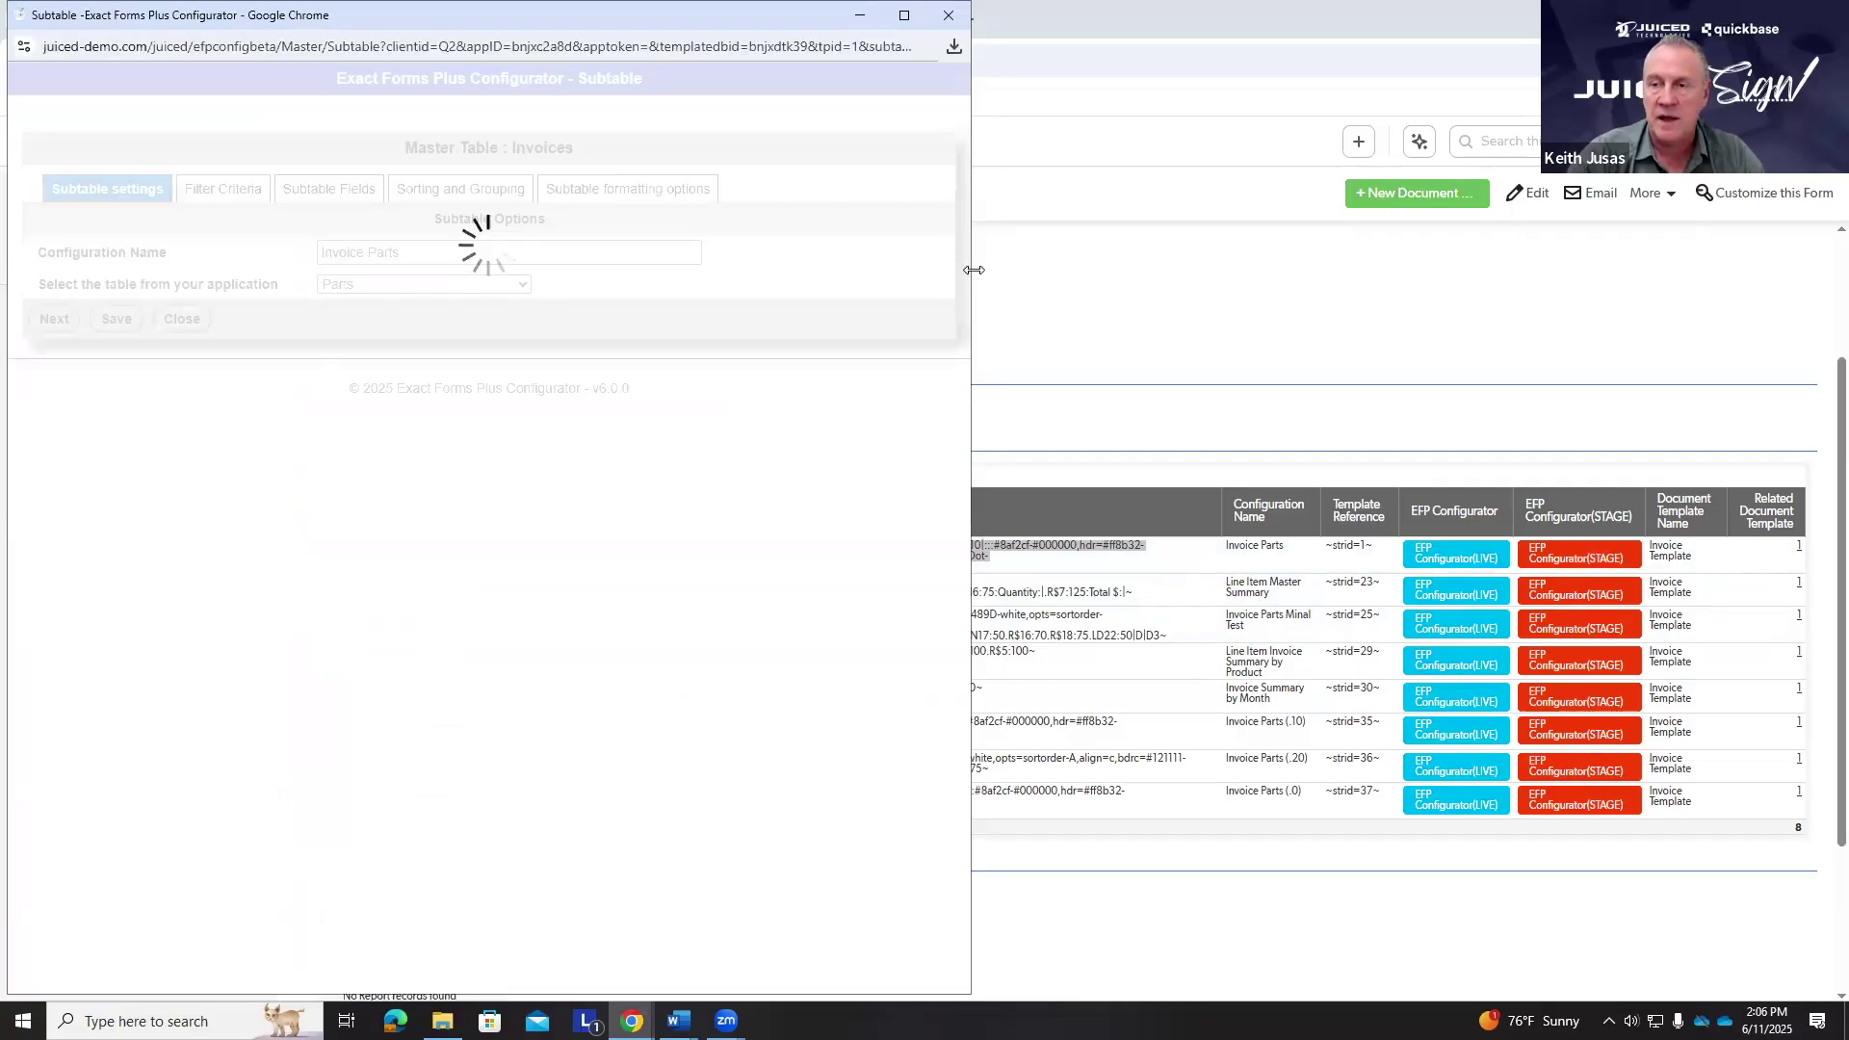
{"action": "left_click_drag", "start_coordinate": [974, 270], "coordinate": [1380, 269]}
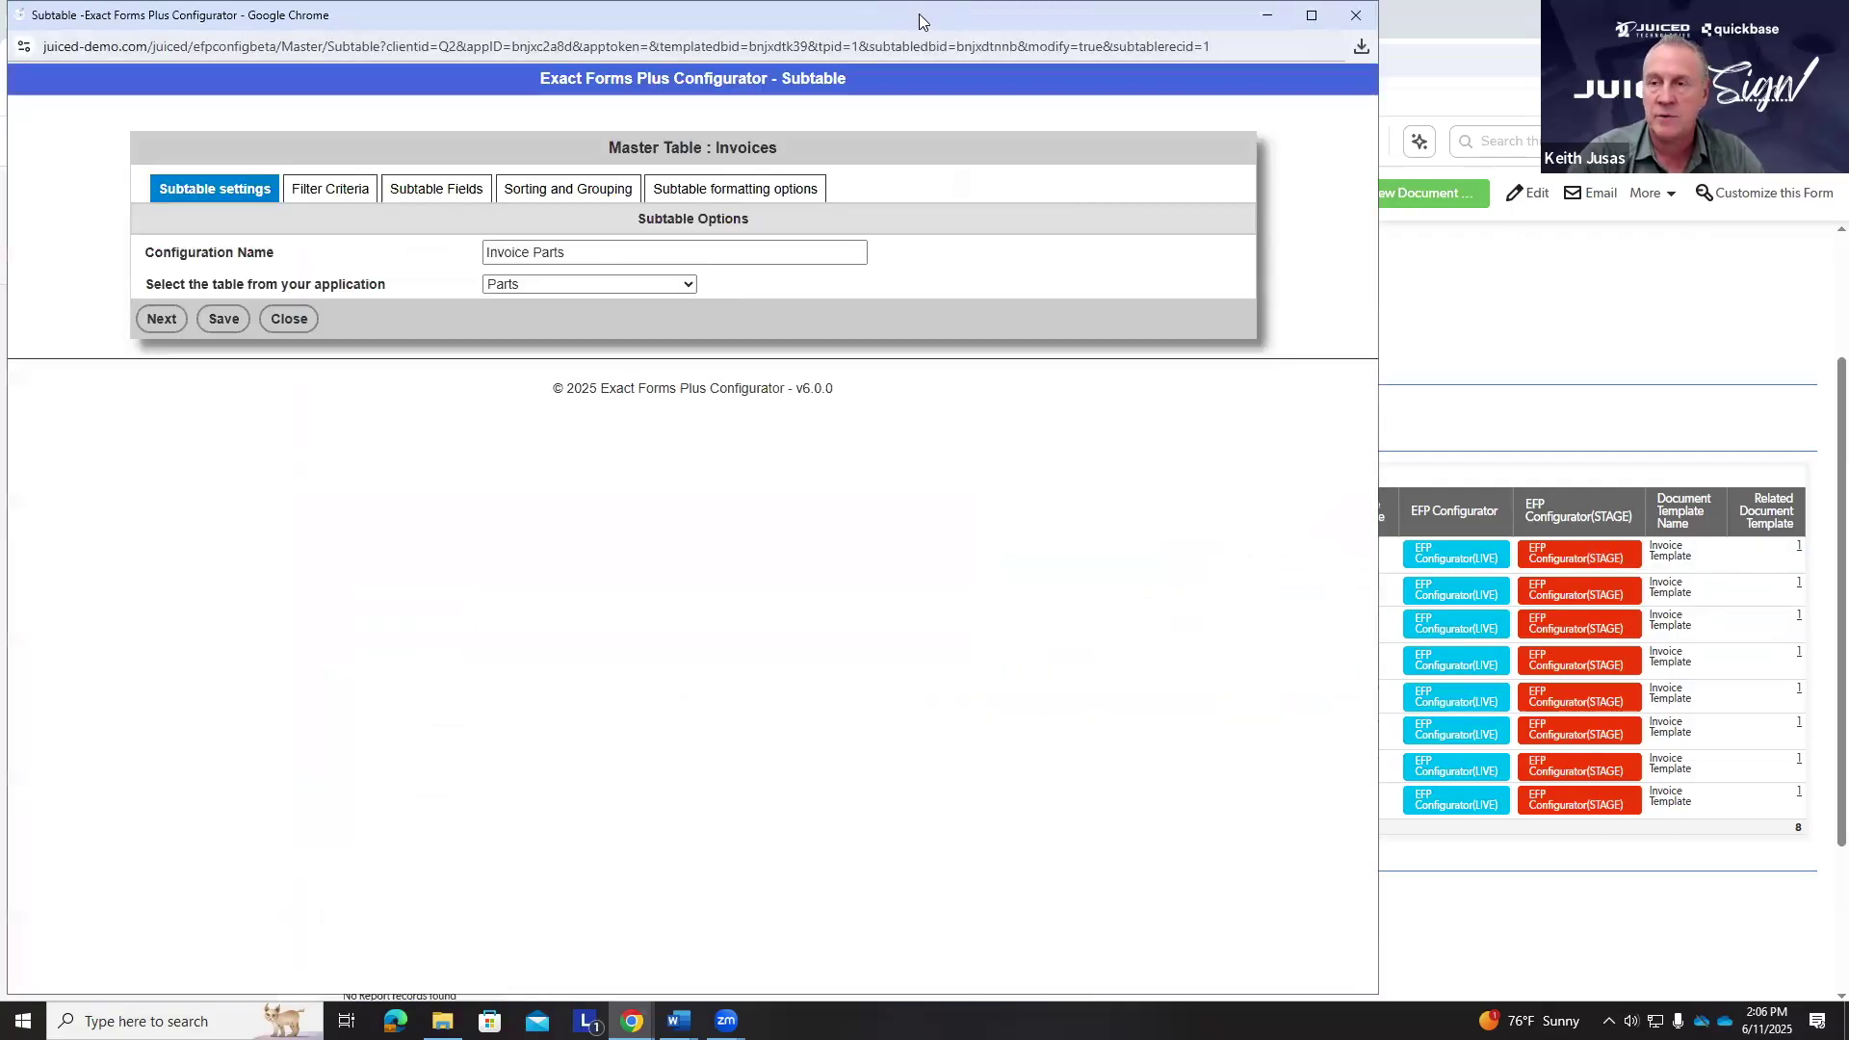
{"action": "left_click_drag", "start_coordinate": [919, 14], "coordinate": [1343, 15]}
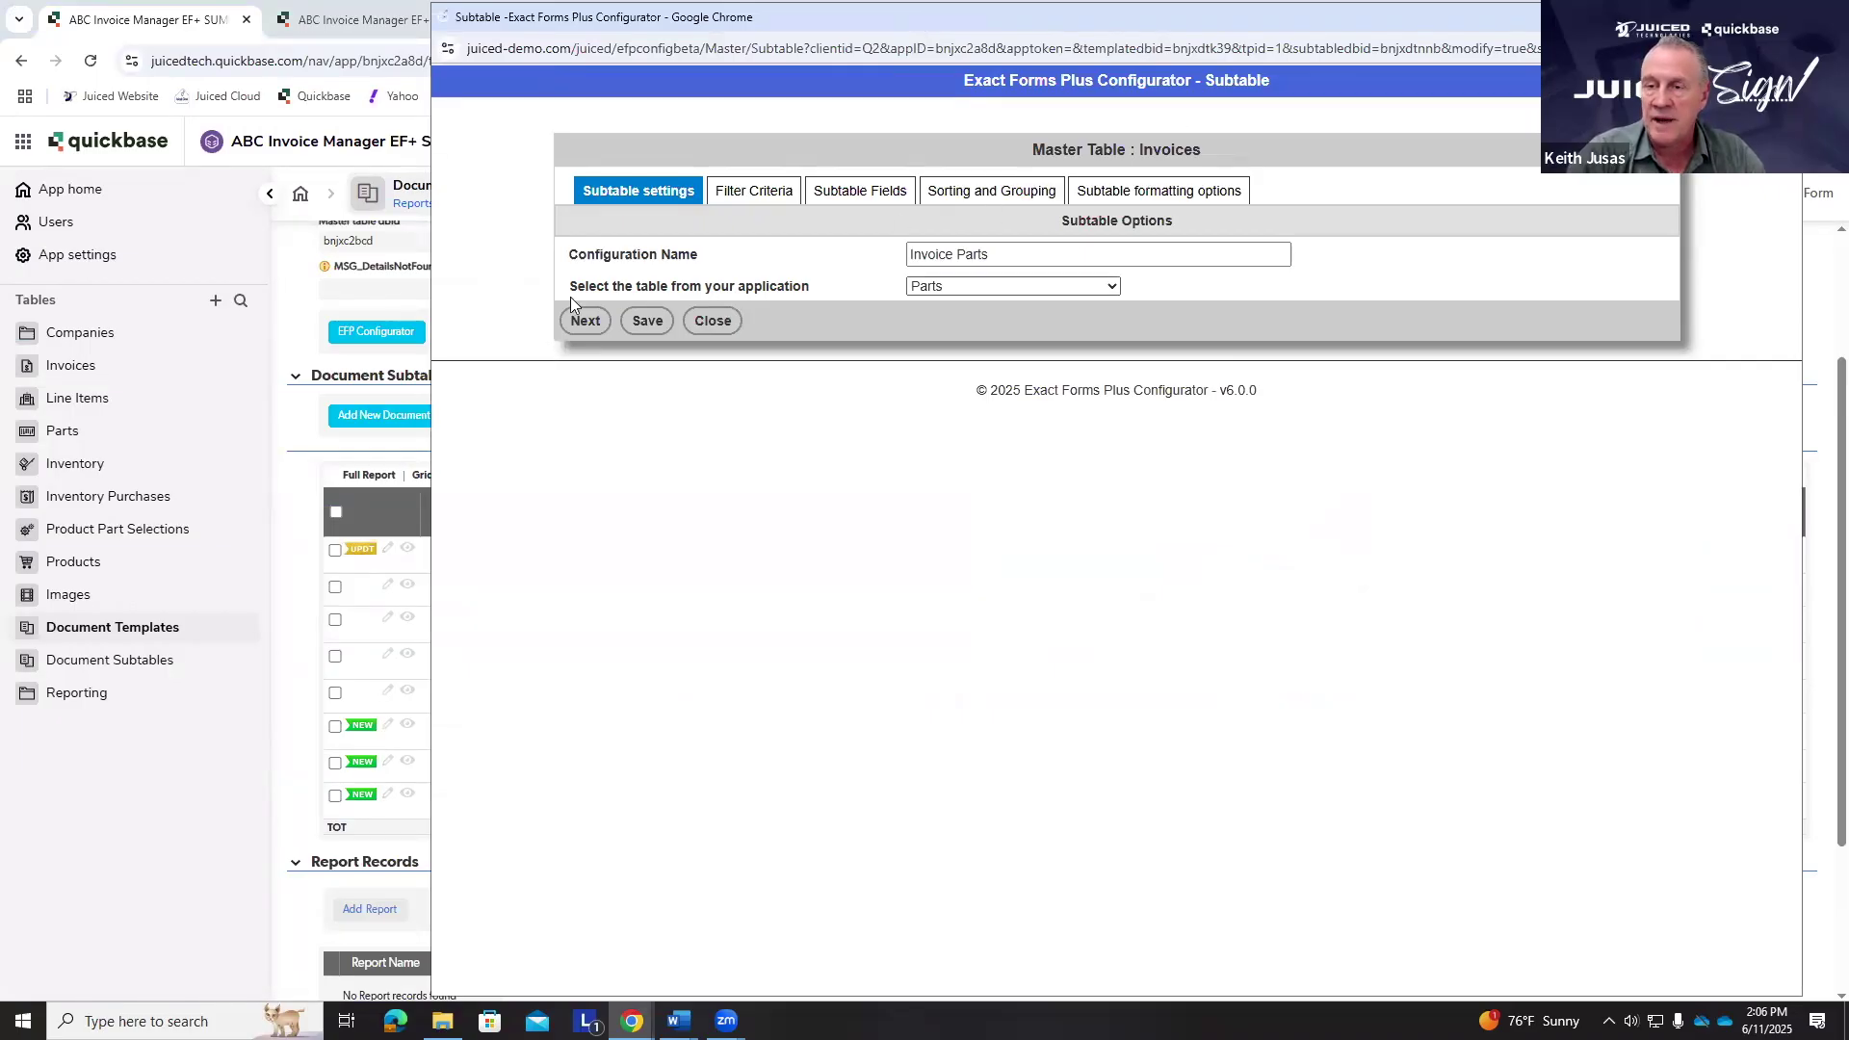
{"action": "left_click", "coordinate": [769, 196]}
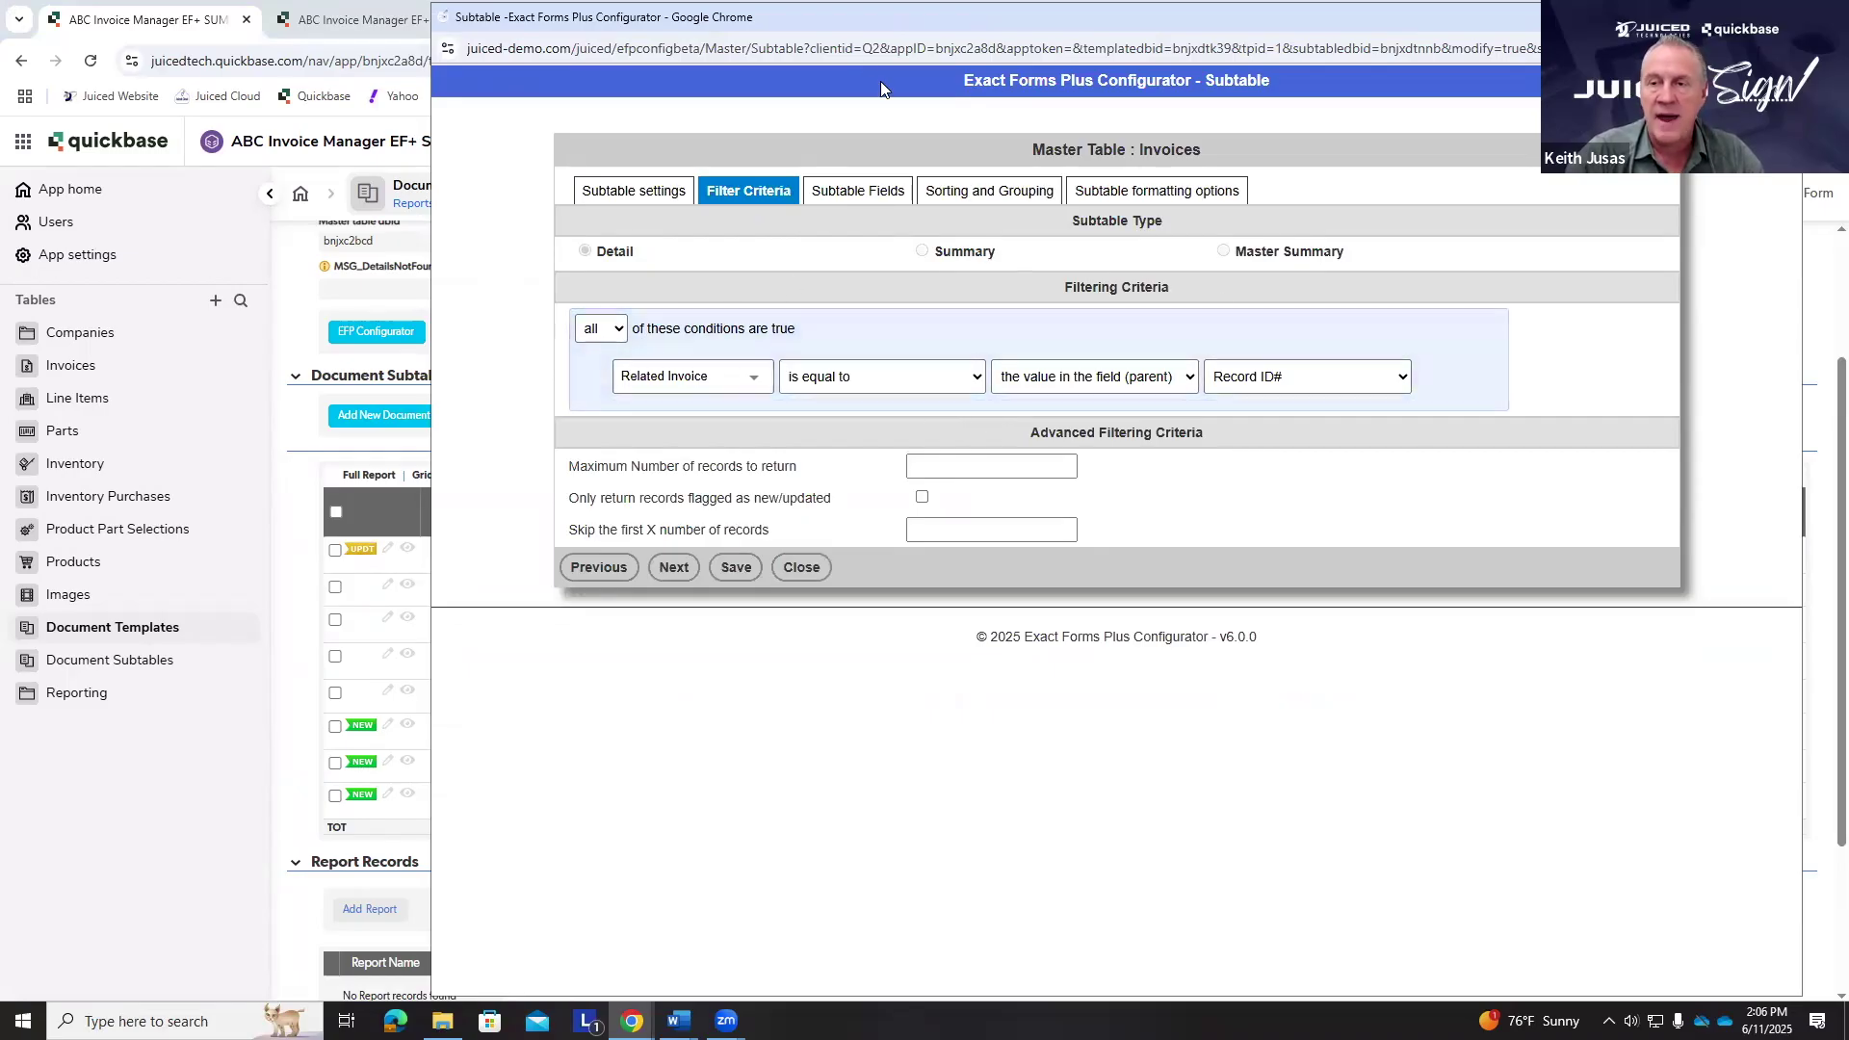
{"action": "left_click_drag", "start_coordinate": [857, 15], "coordinate": [322, 20]}
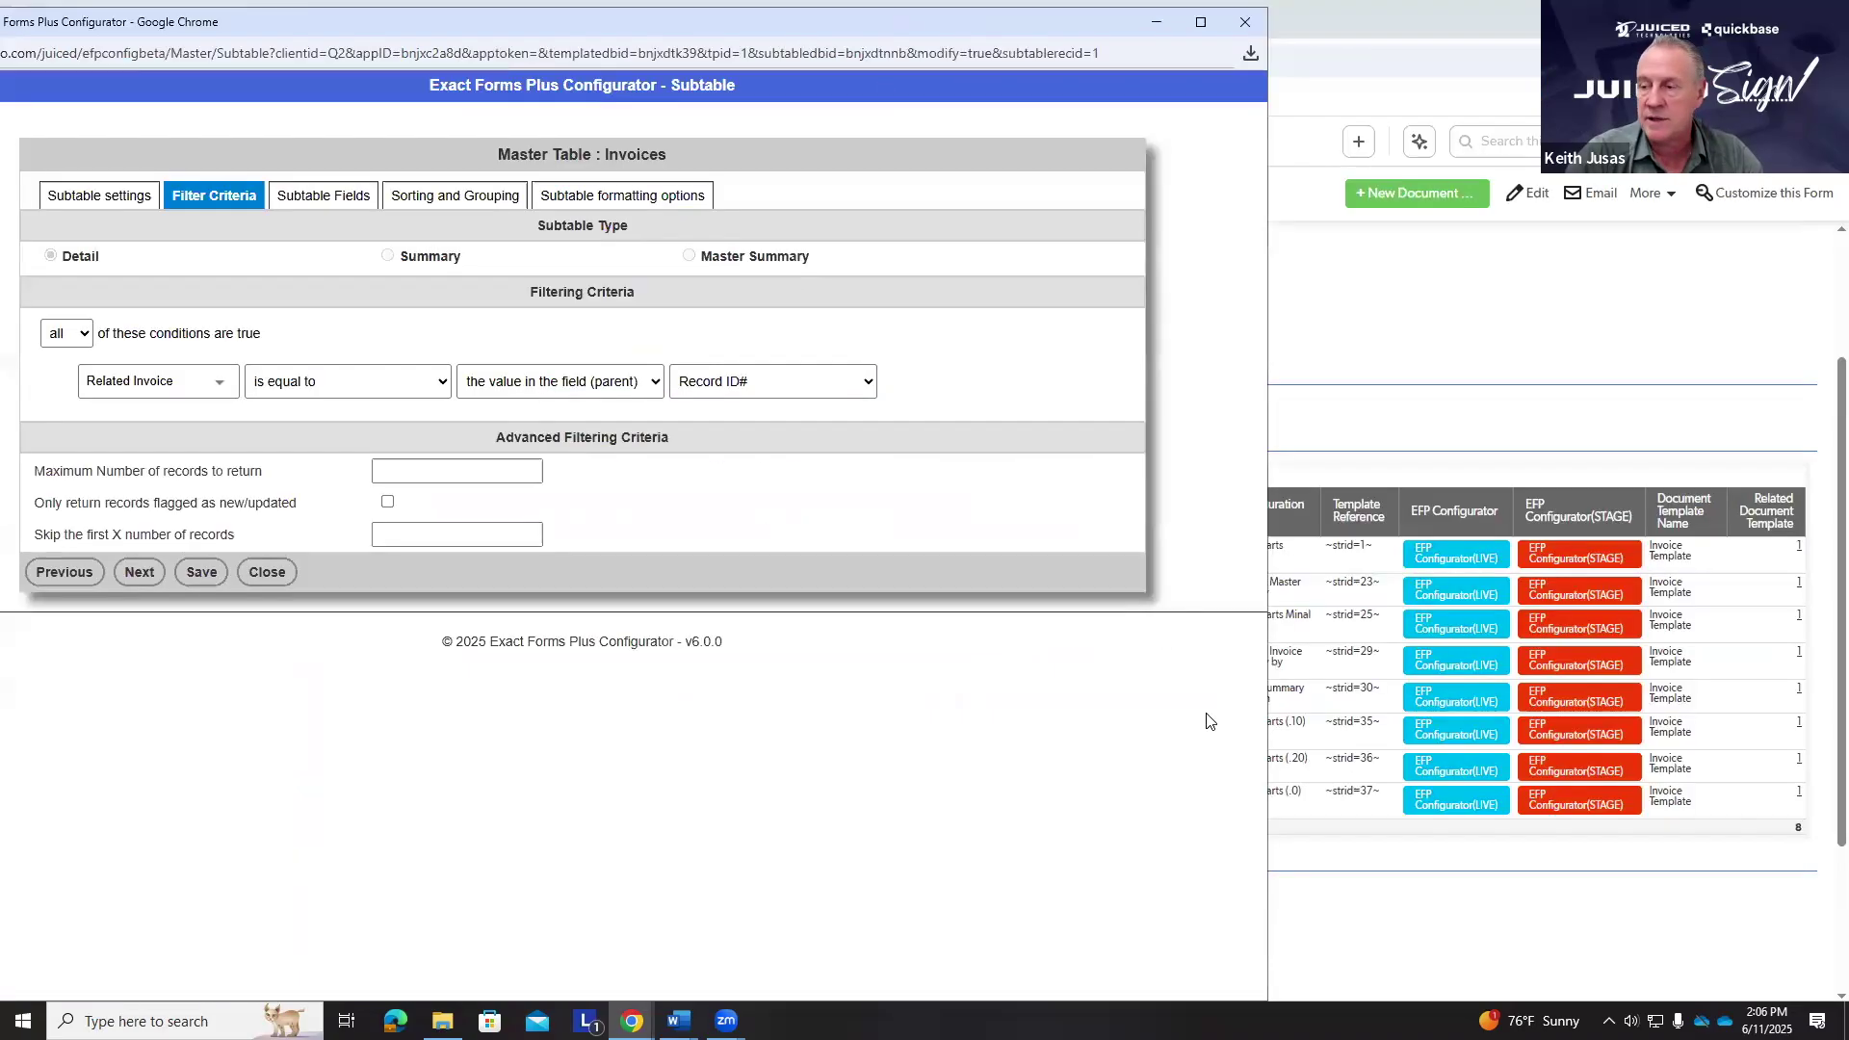
- Compare with the filter criteria of the Invoice Summary by Month subtable in the live configurator, and return to the stage configurator window
{"action": "left_click", "coordinate": [1480, 697]}
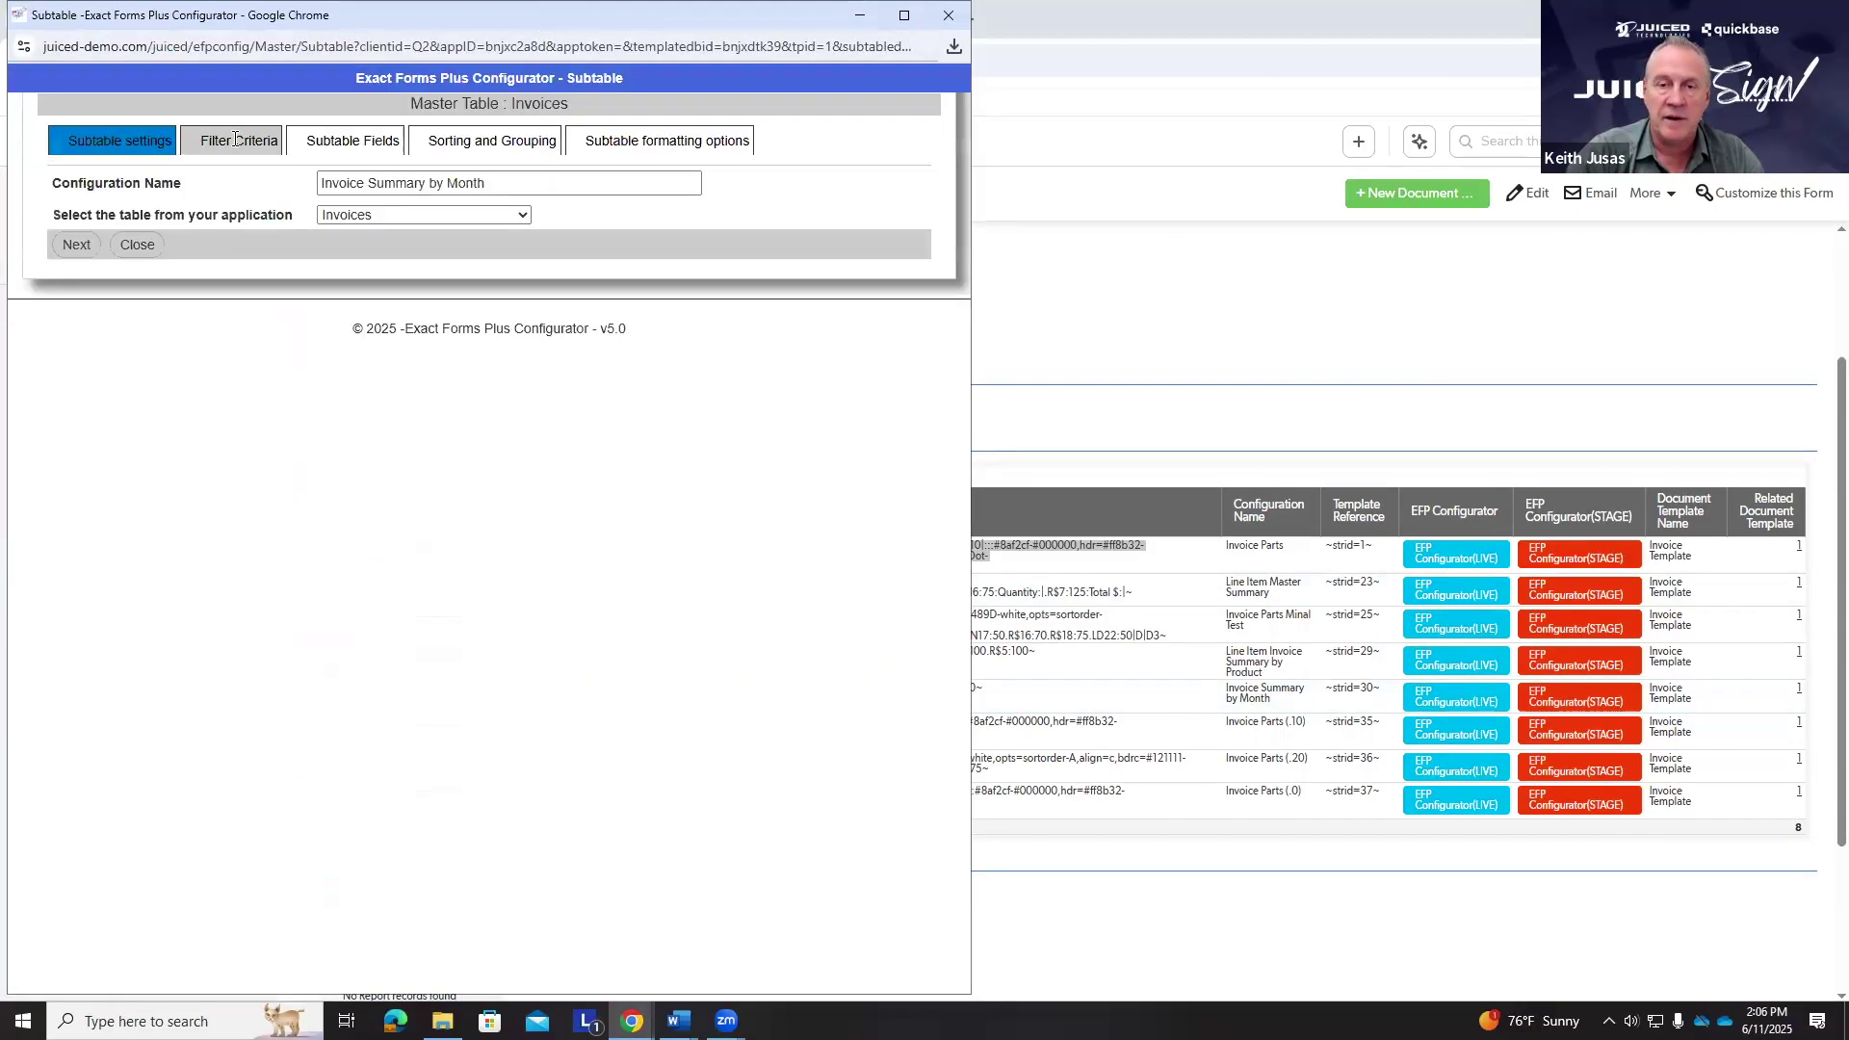
{"action": "left_click", "coordinate": [252, 141]}
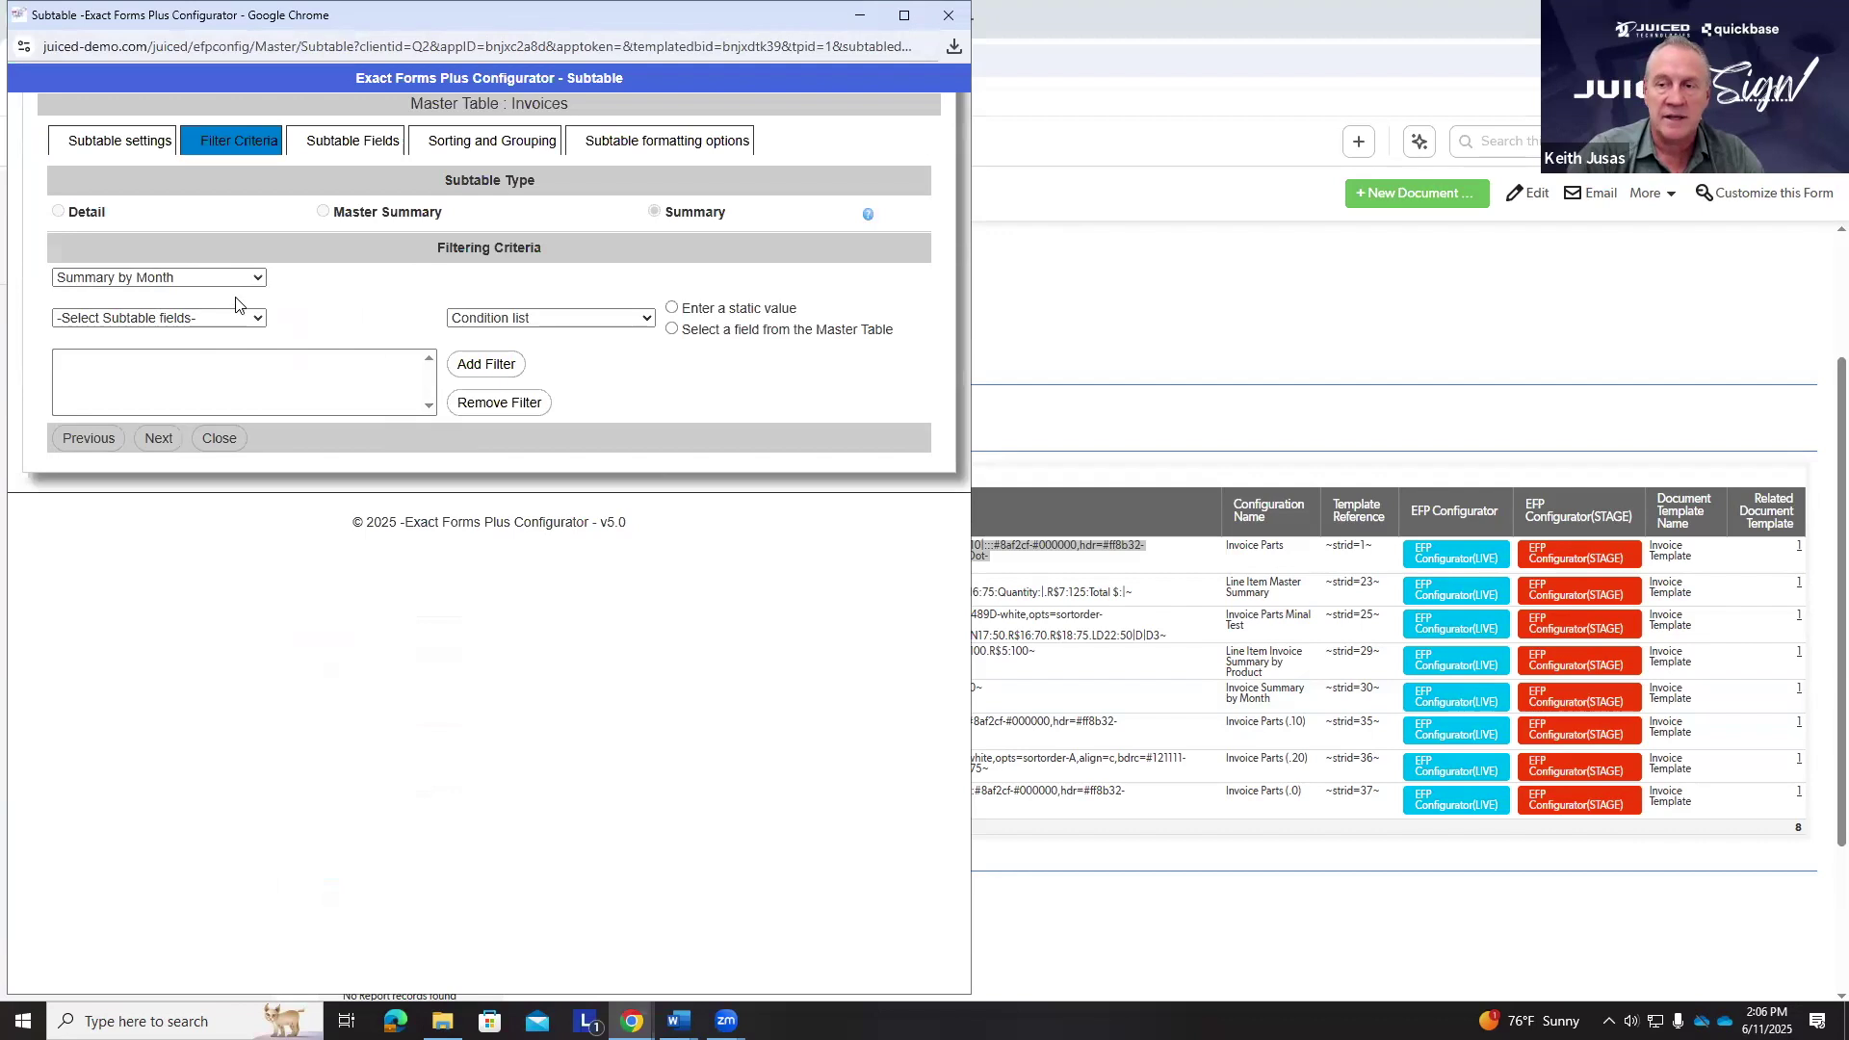
{"action": "mouse_move", "coordinate": [632, 1021]}
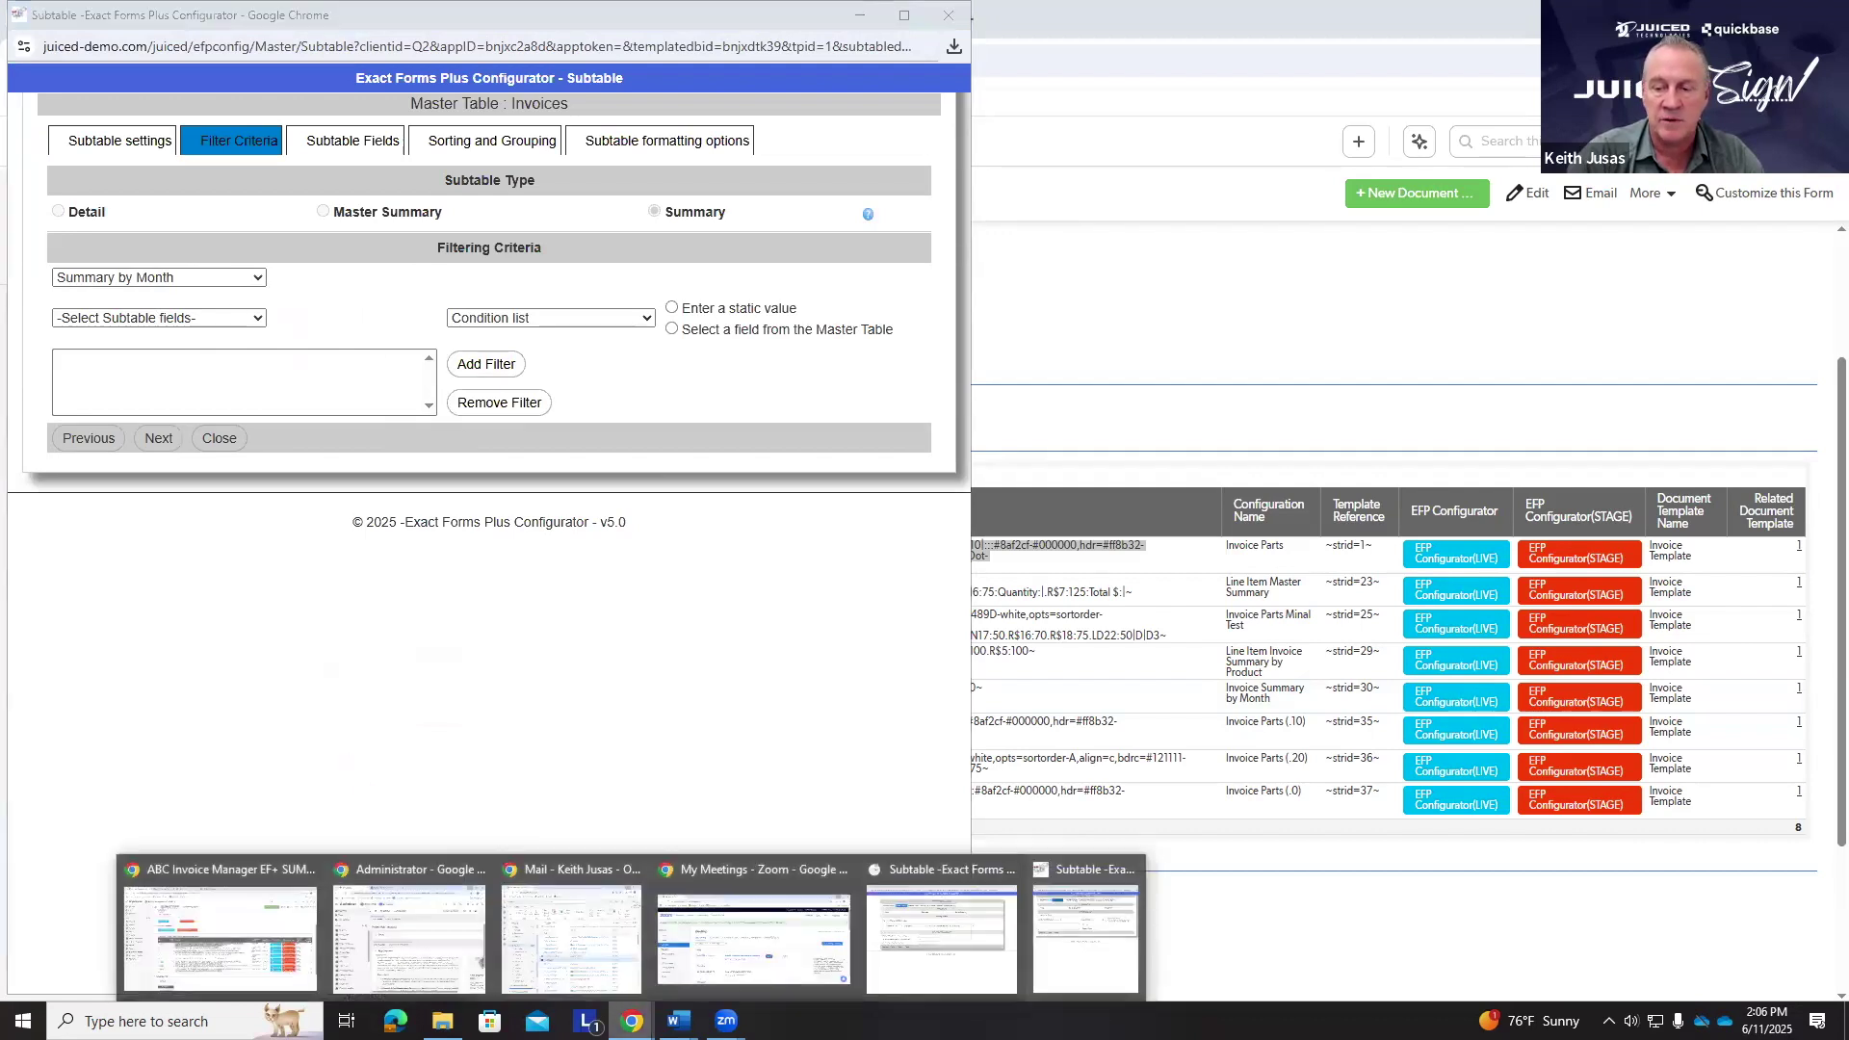
{"action": "left_click", "coordinate": [1085, 930]}
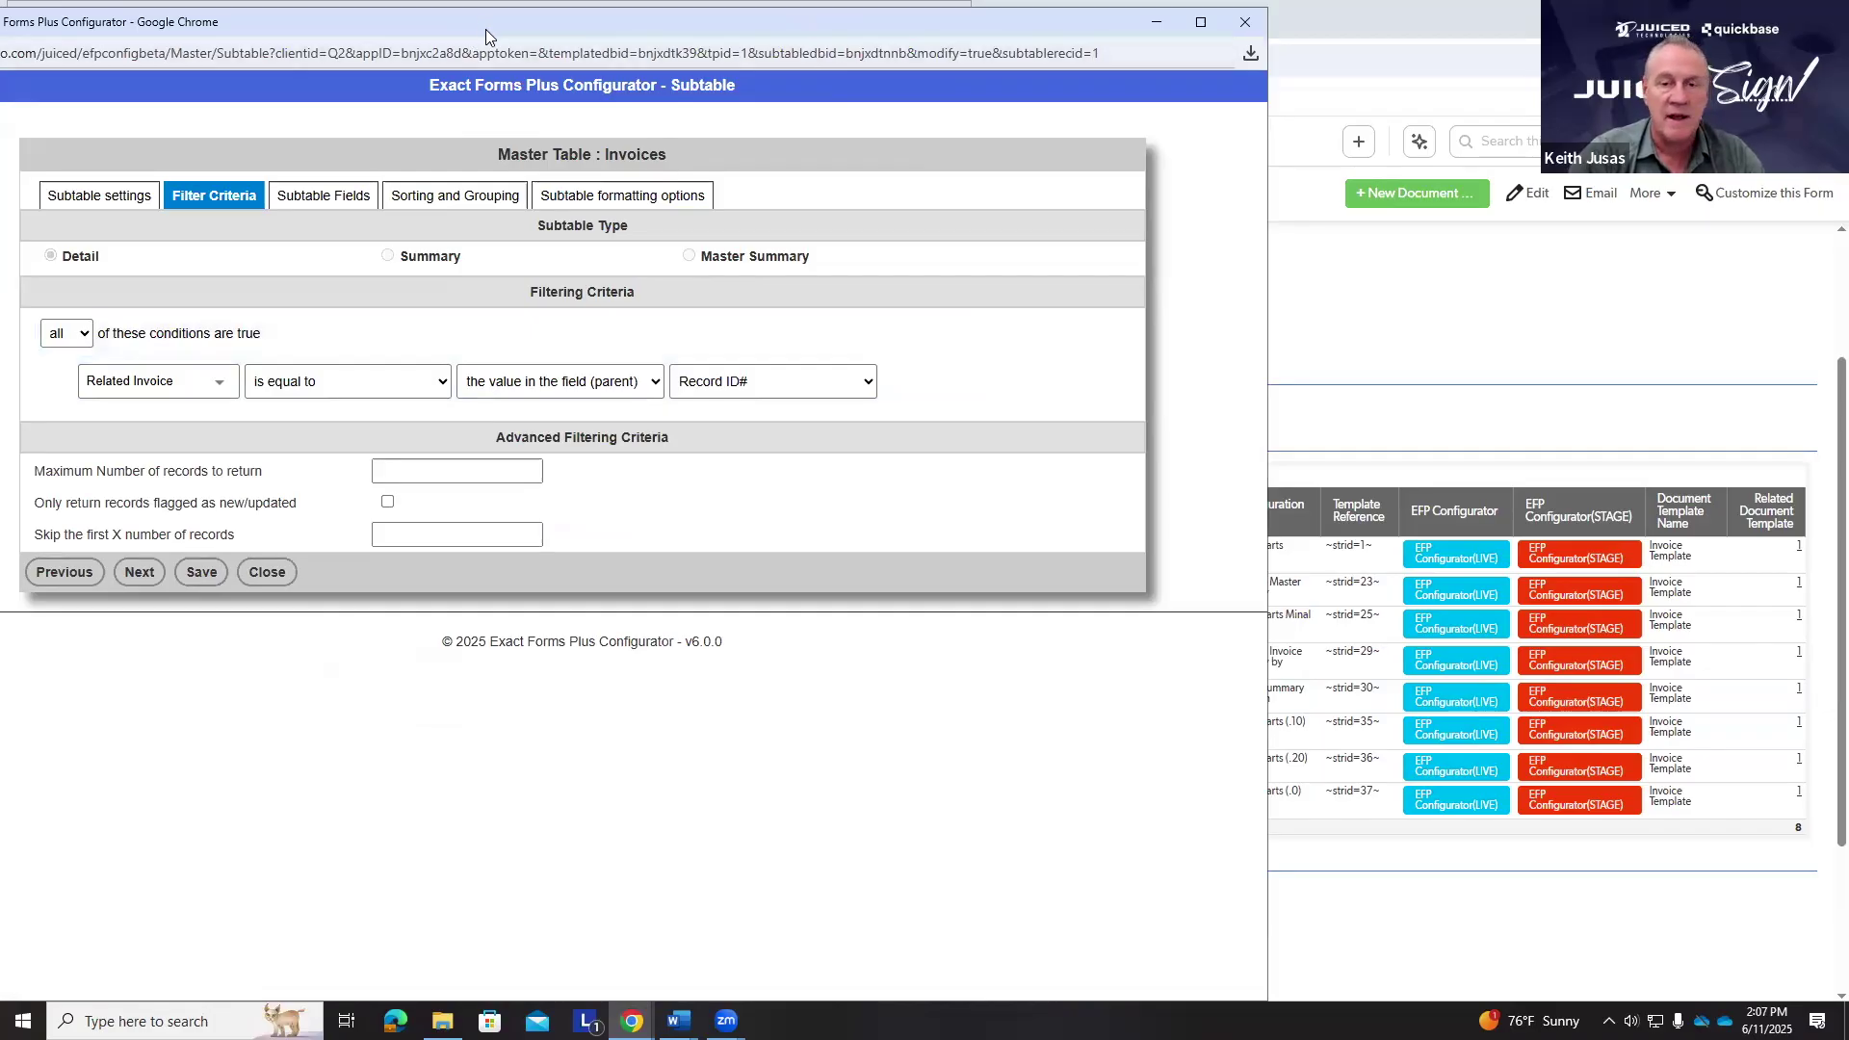
{"action": "left_click_drag", "start_coordinate": [485, 29], "coordinate": [948, 59]}
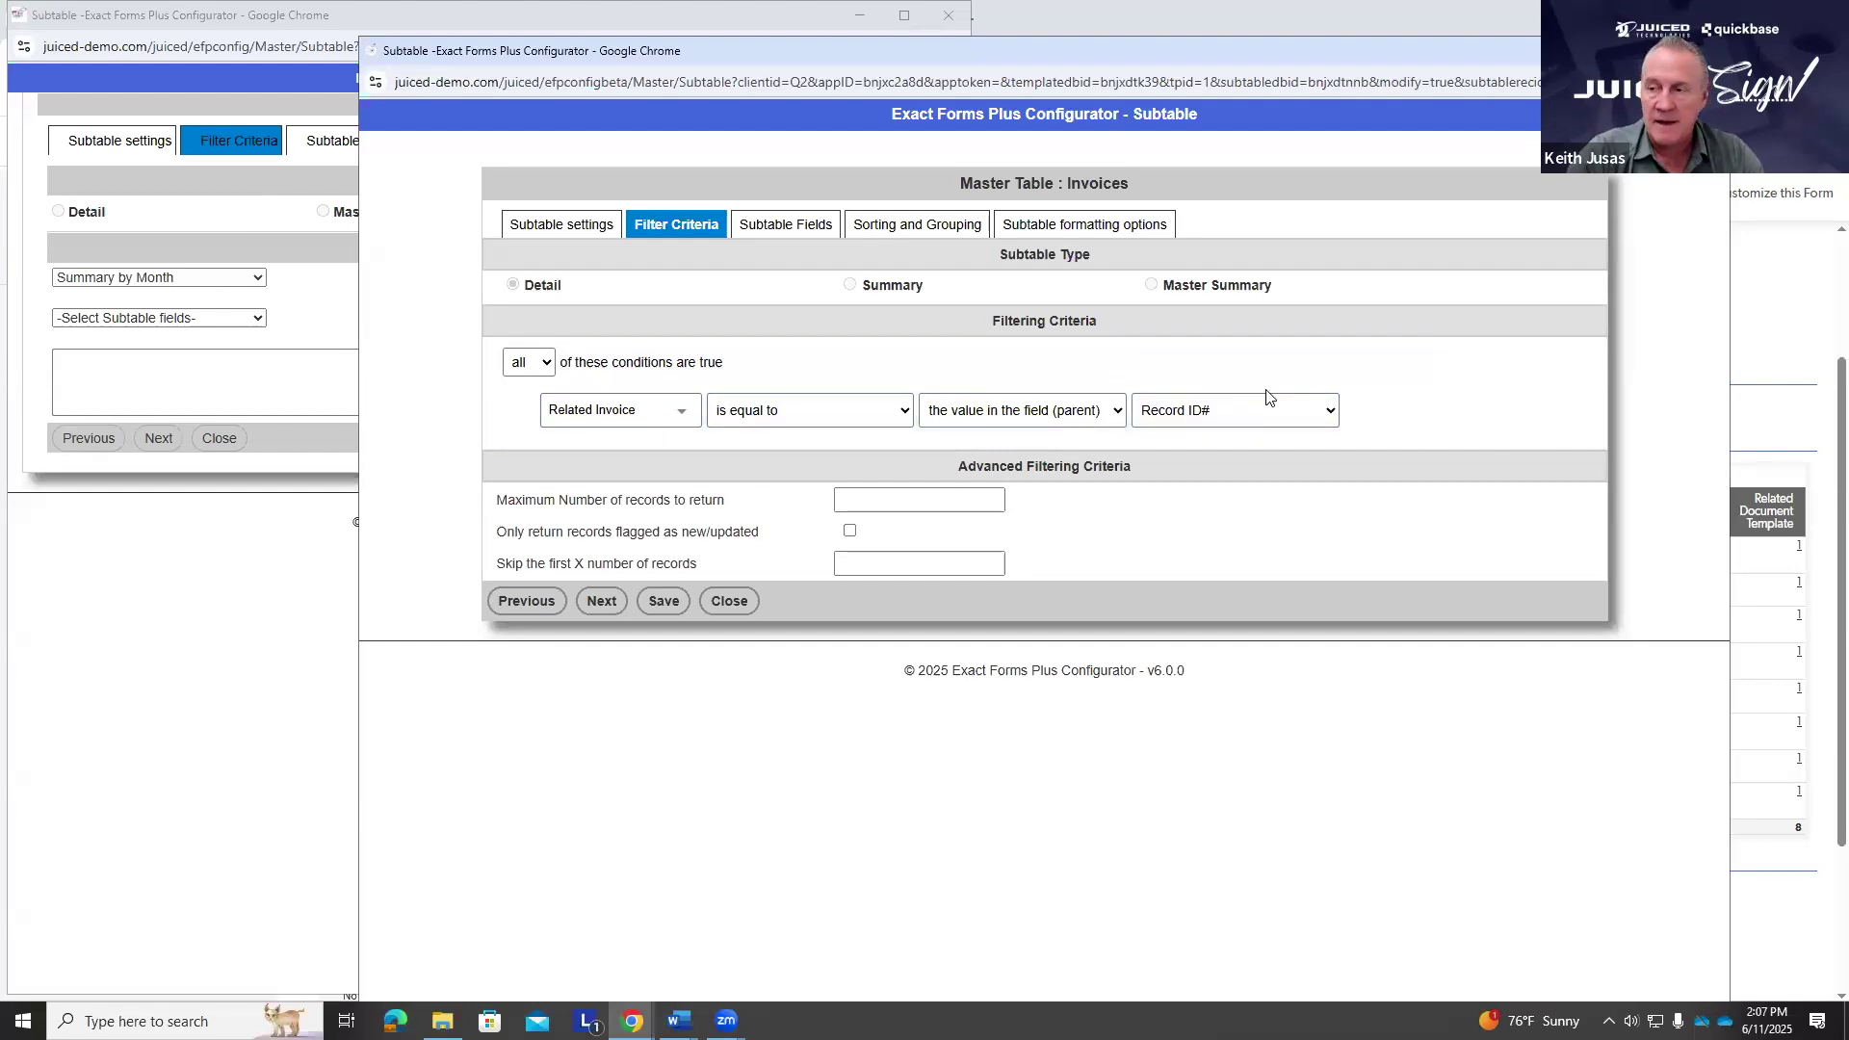
- Try adding two filter conditions and turning the first into a nested group, discard the changes and close both configurator windows
{"action": "left_click", "coordinate": [1359, 412]}
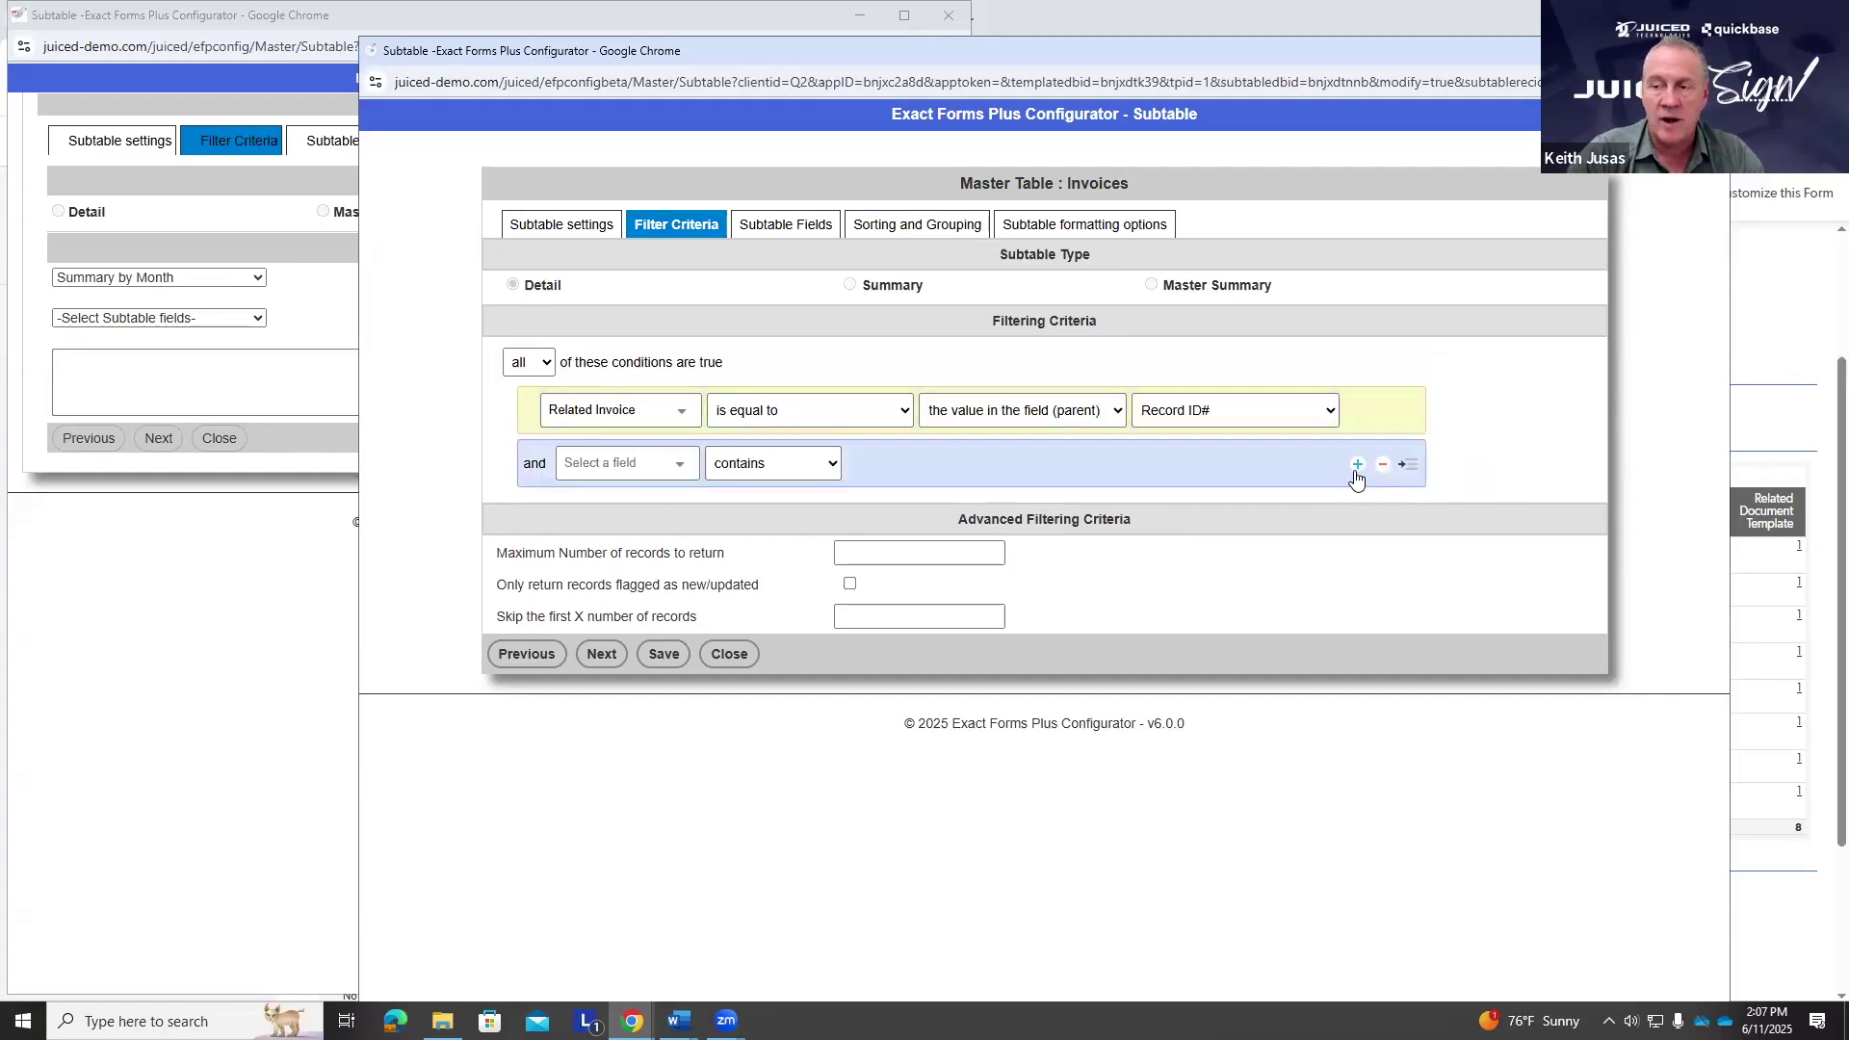
{"action": "left_click", "coordinate": [1358, 467]}
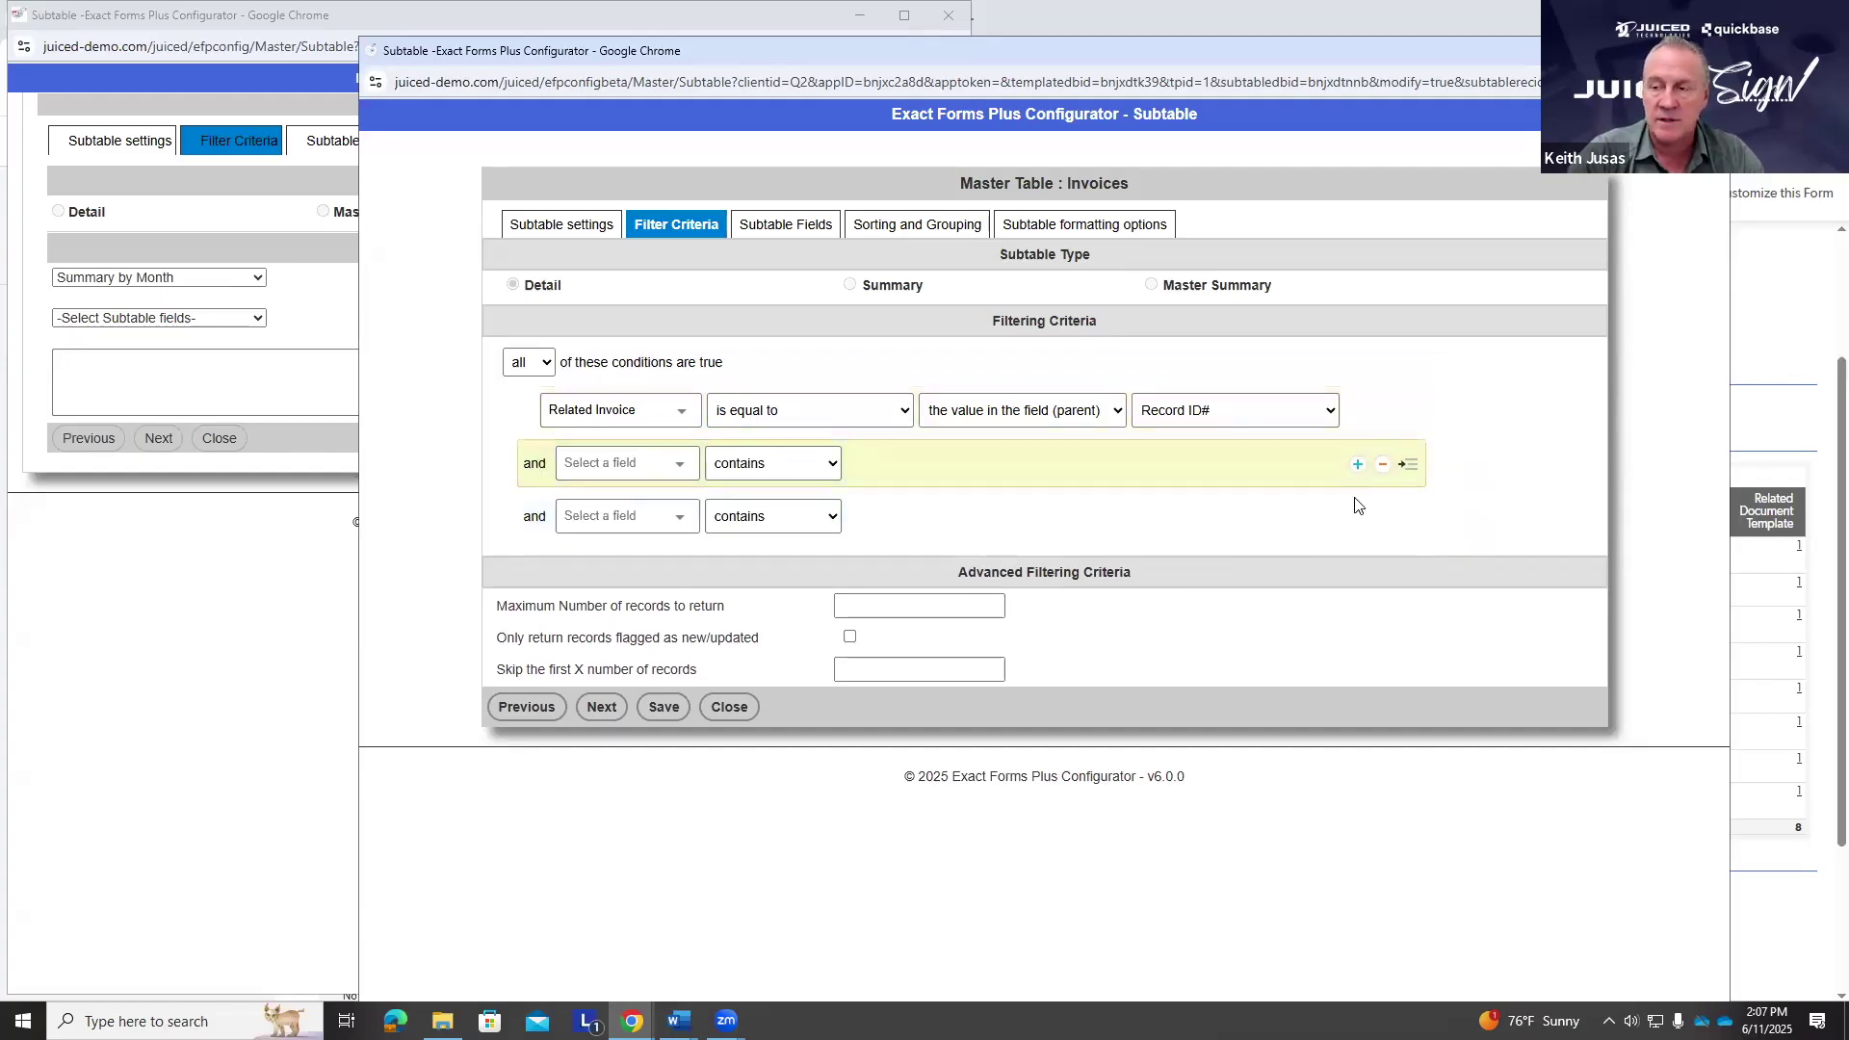
{"action": "left_click", "coordinate": [1408, 467]}
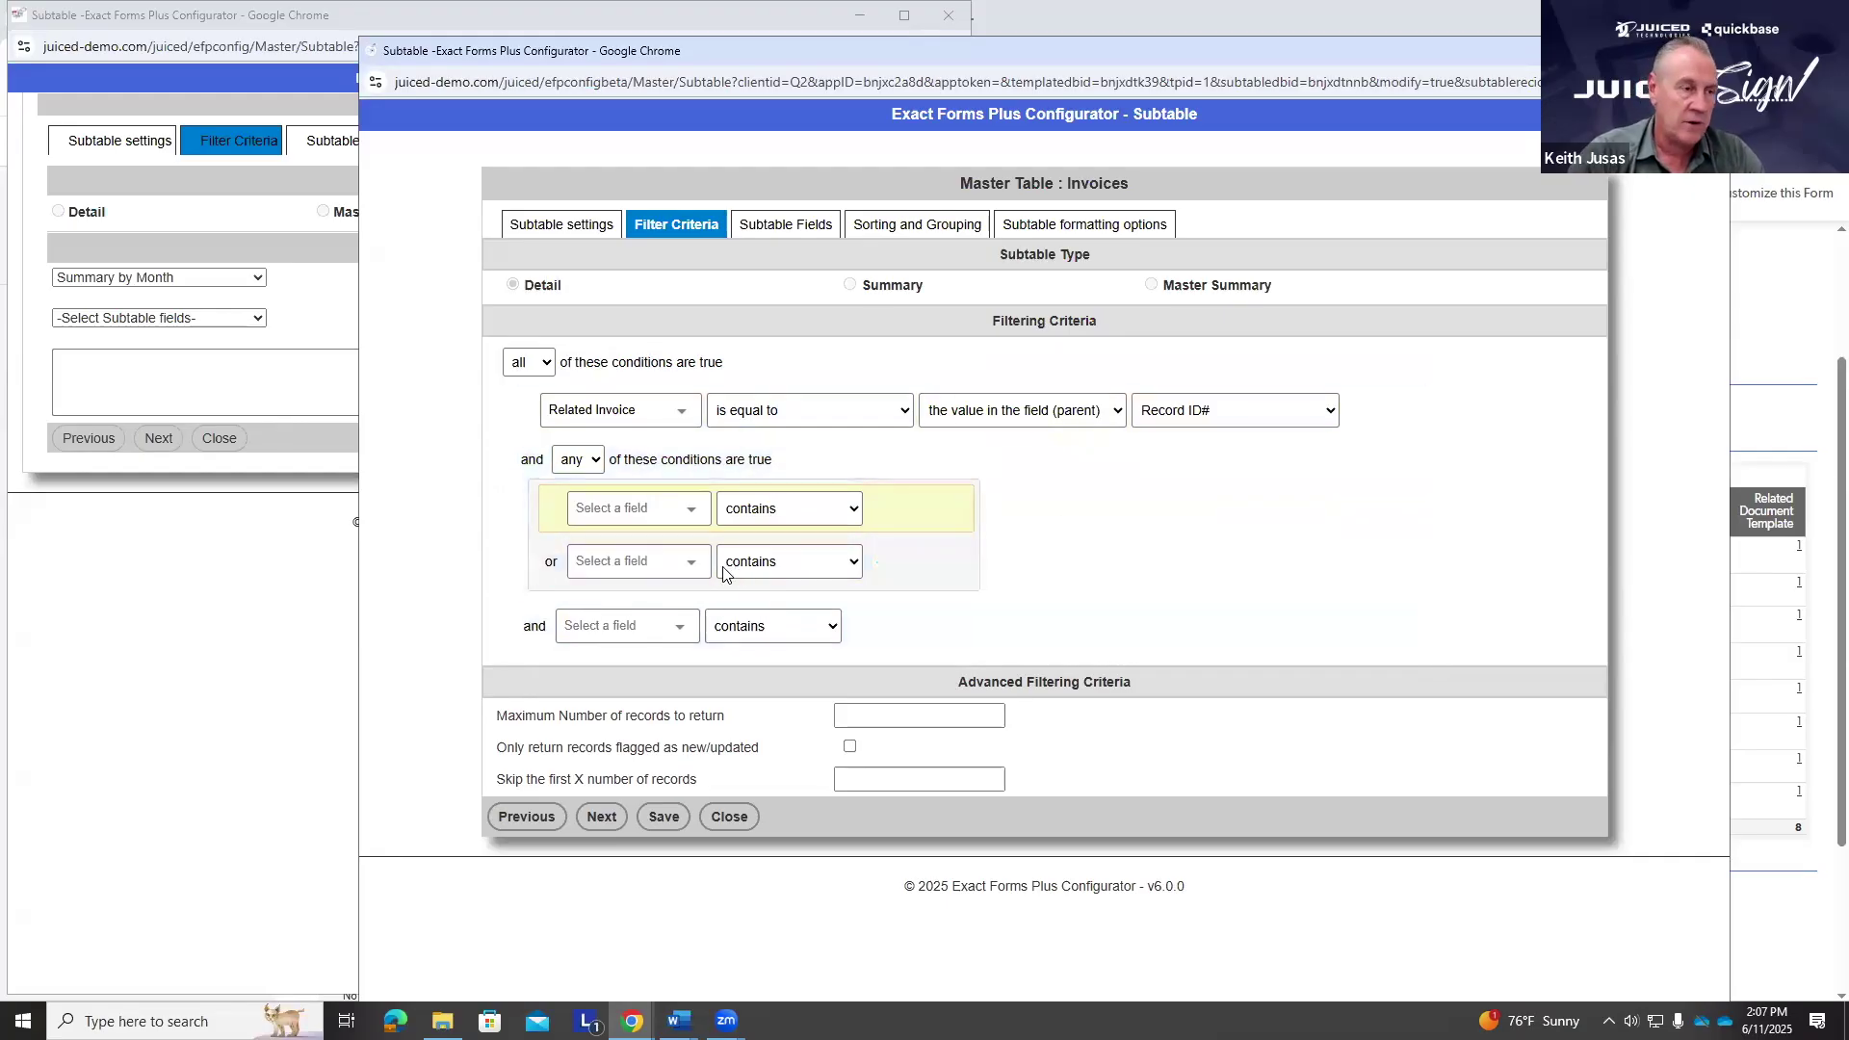
{"action": "left_click", "coordinate": [725, 818]}
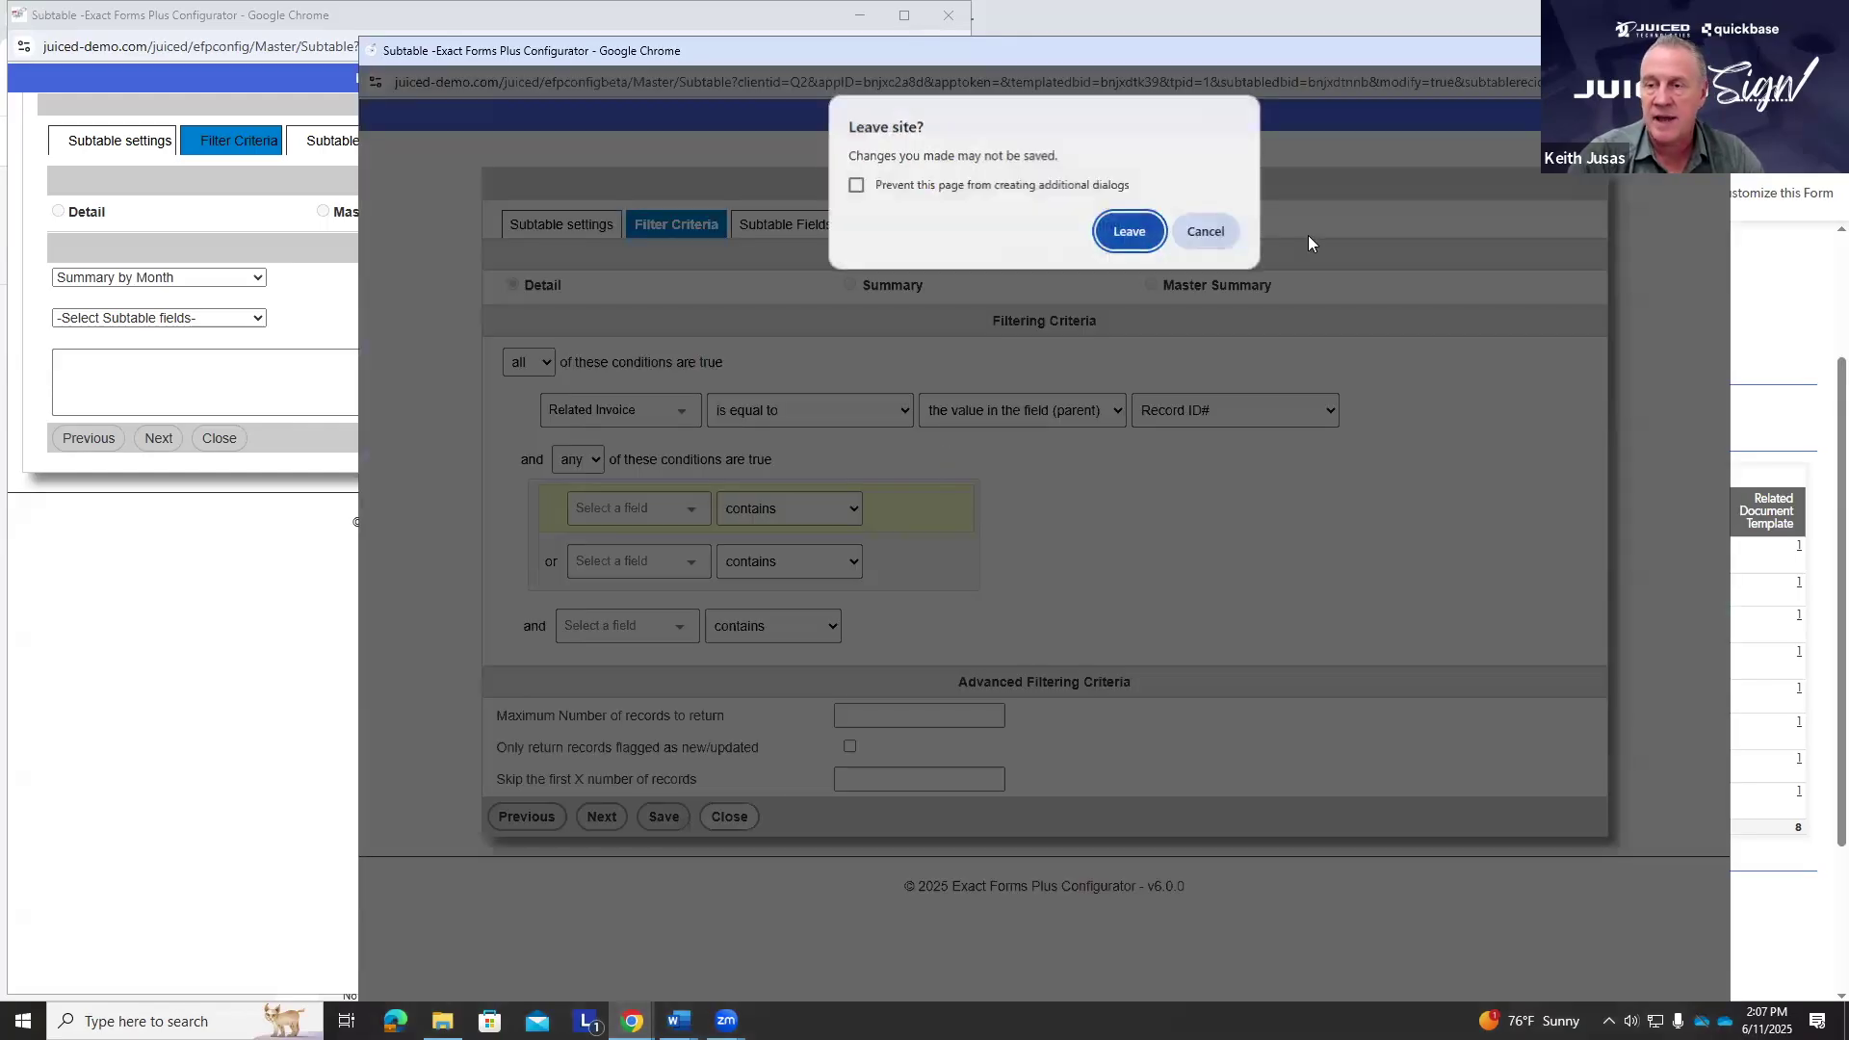
{"action": "left_click", "coordinate": [1131, 231]}
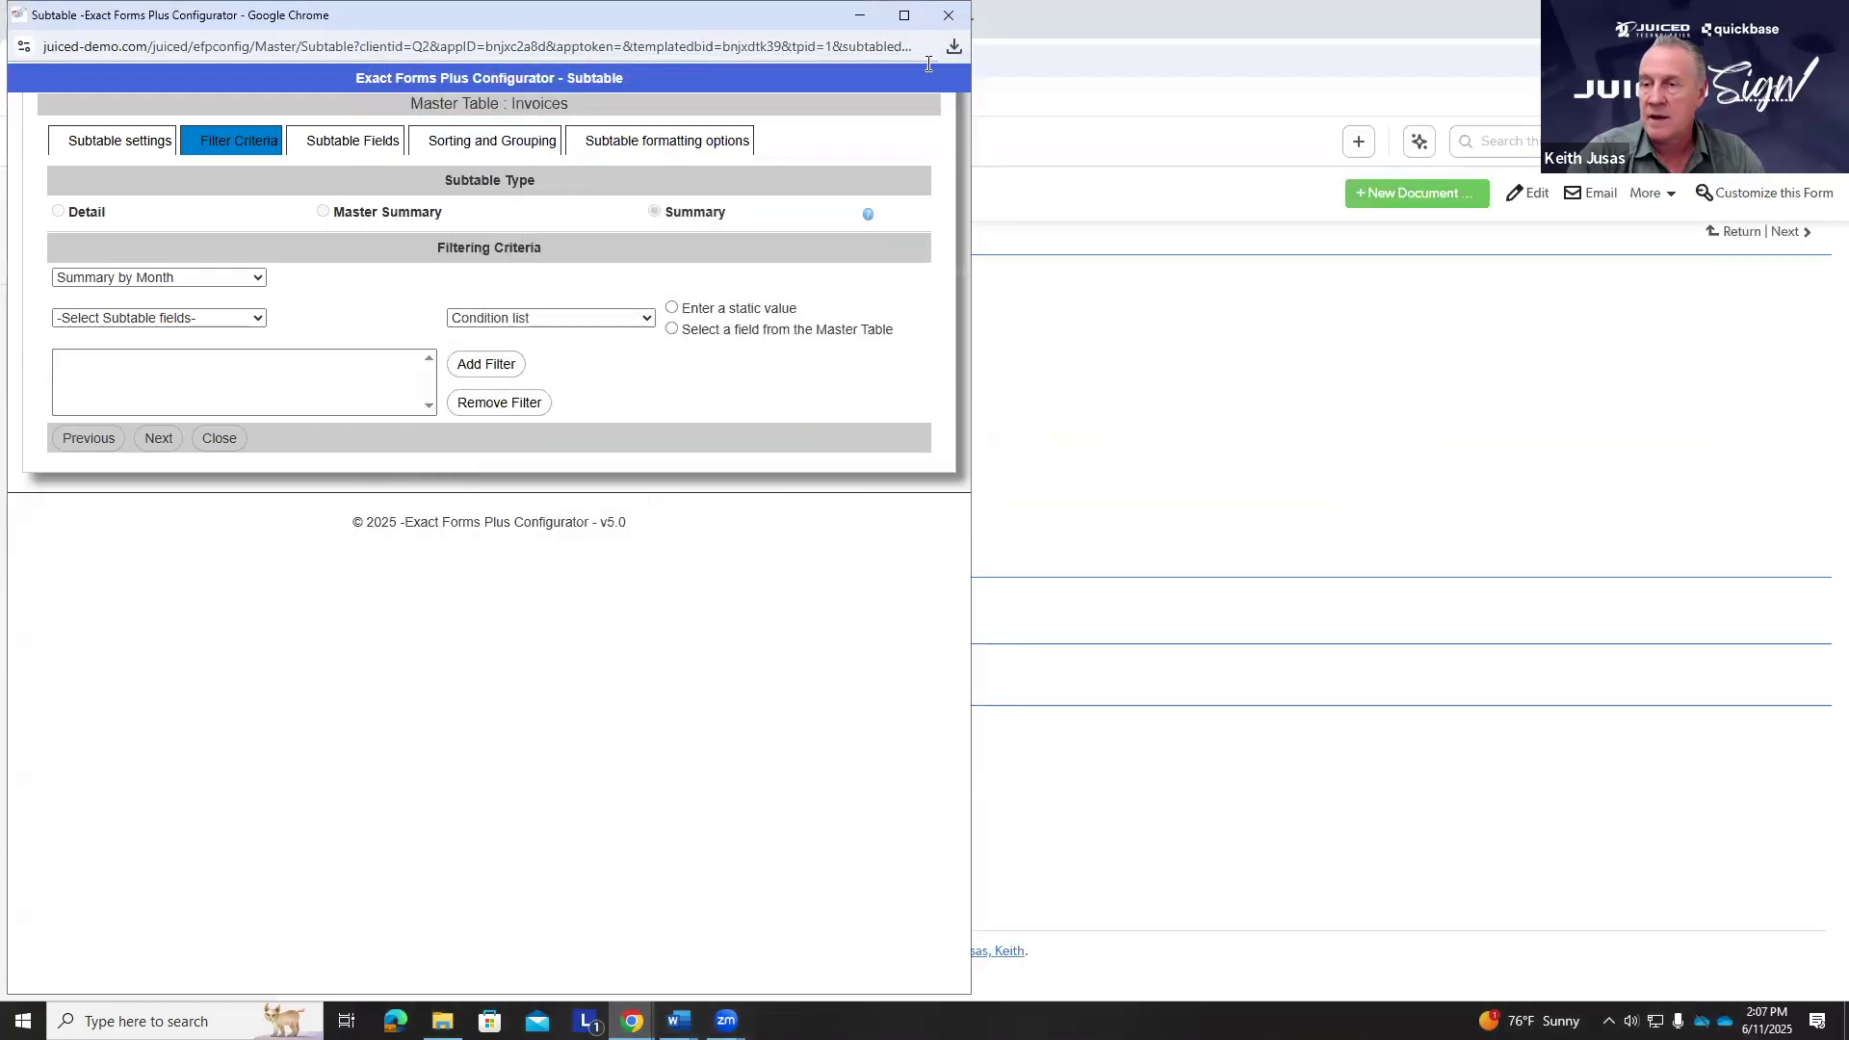
{"action": "left_click", "coordinate": [949, 14]}
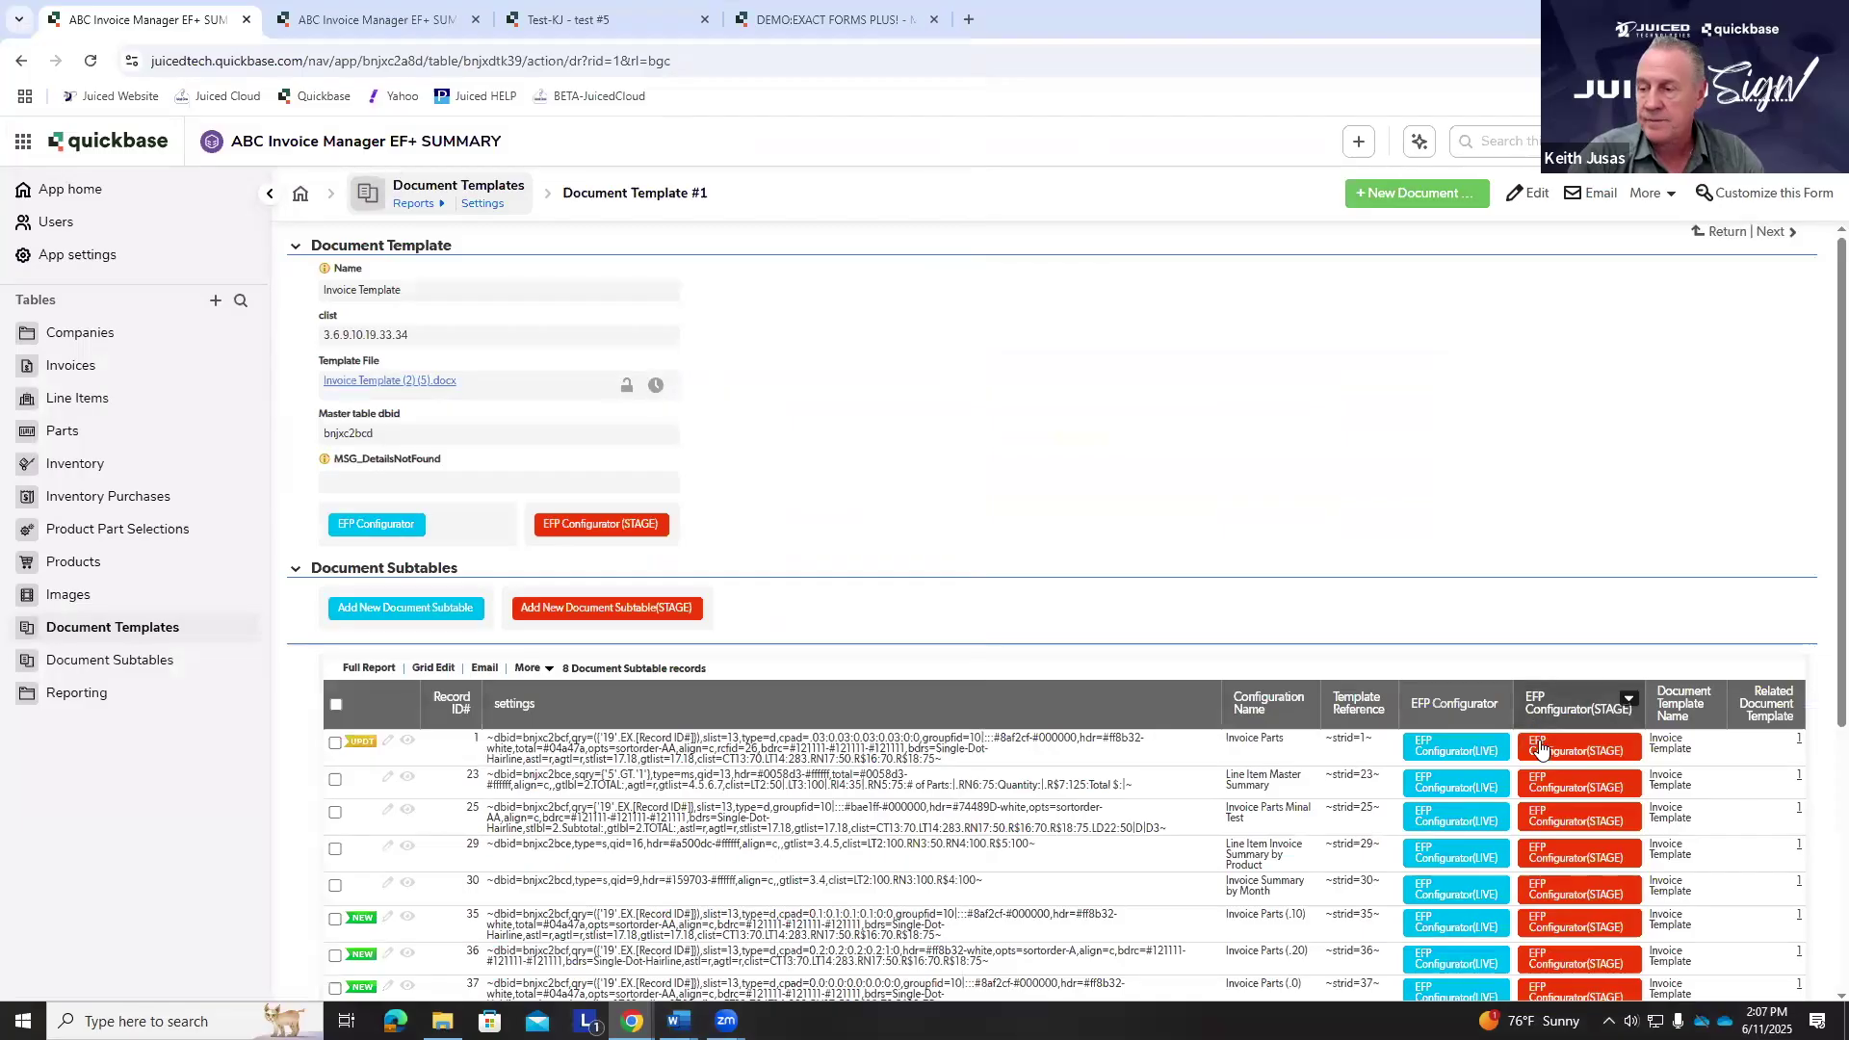
- Reopen the Invoice Parts subtable in the stage configurator and go through its filter criteria to the subtable fields
{"action": "left_click", "coordinate": [1541, 750]}
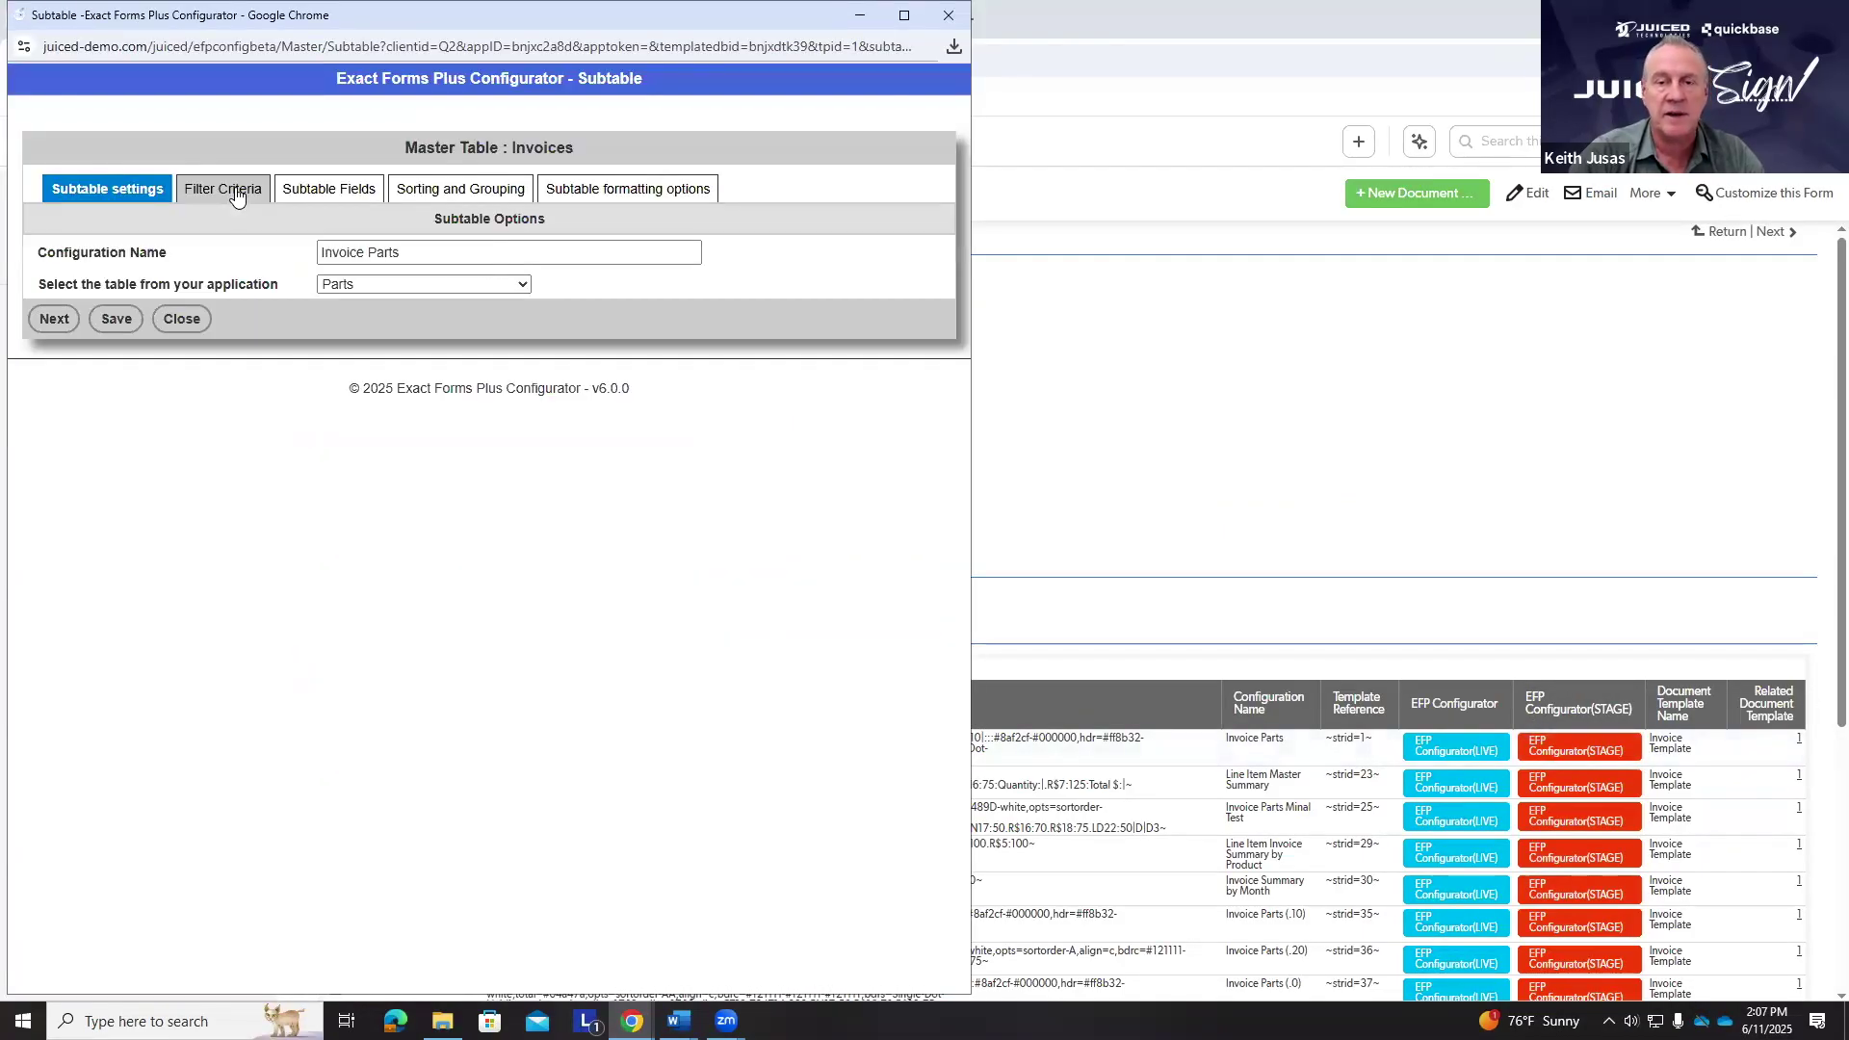
{"action": "left_click", "coordinate": [237, 193]}
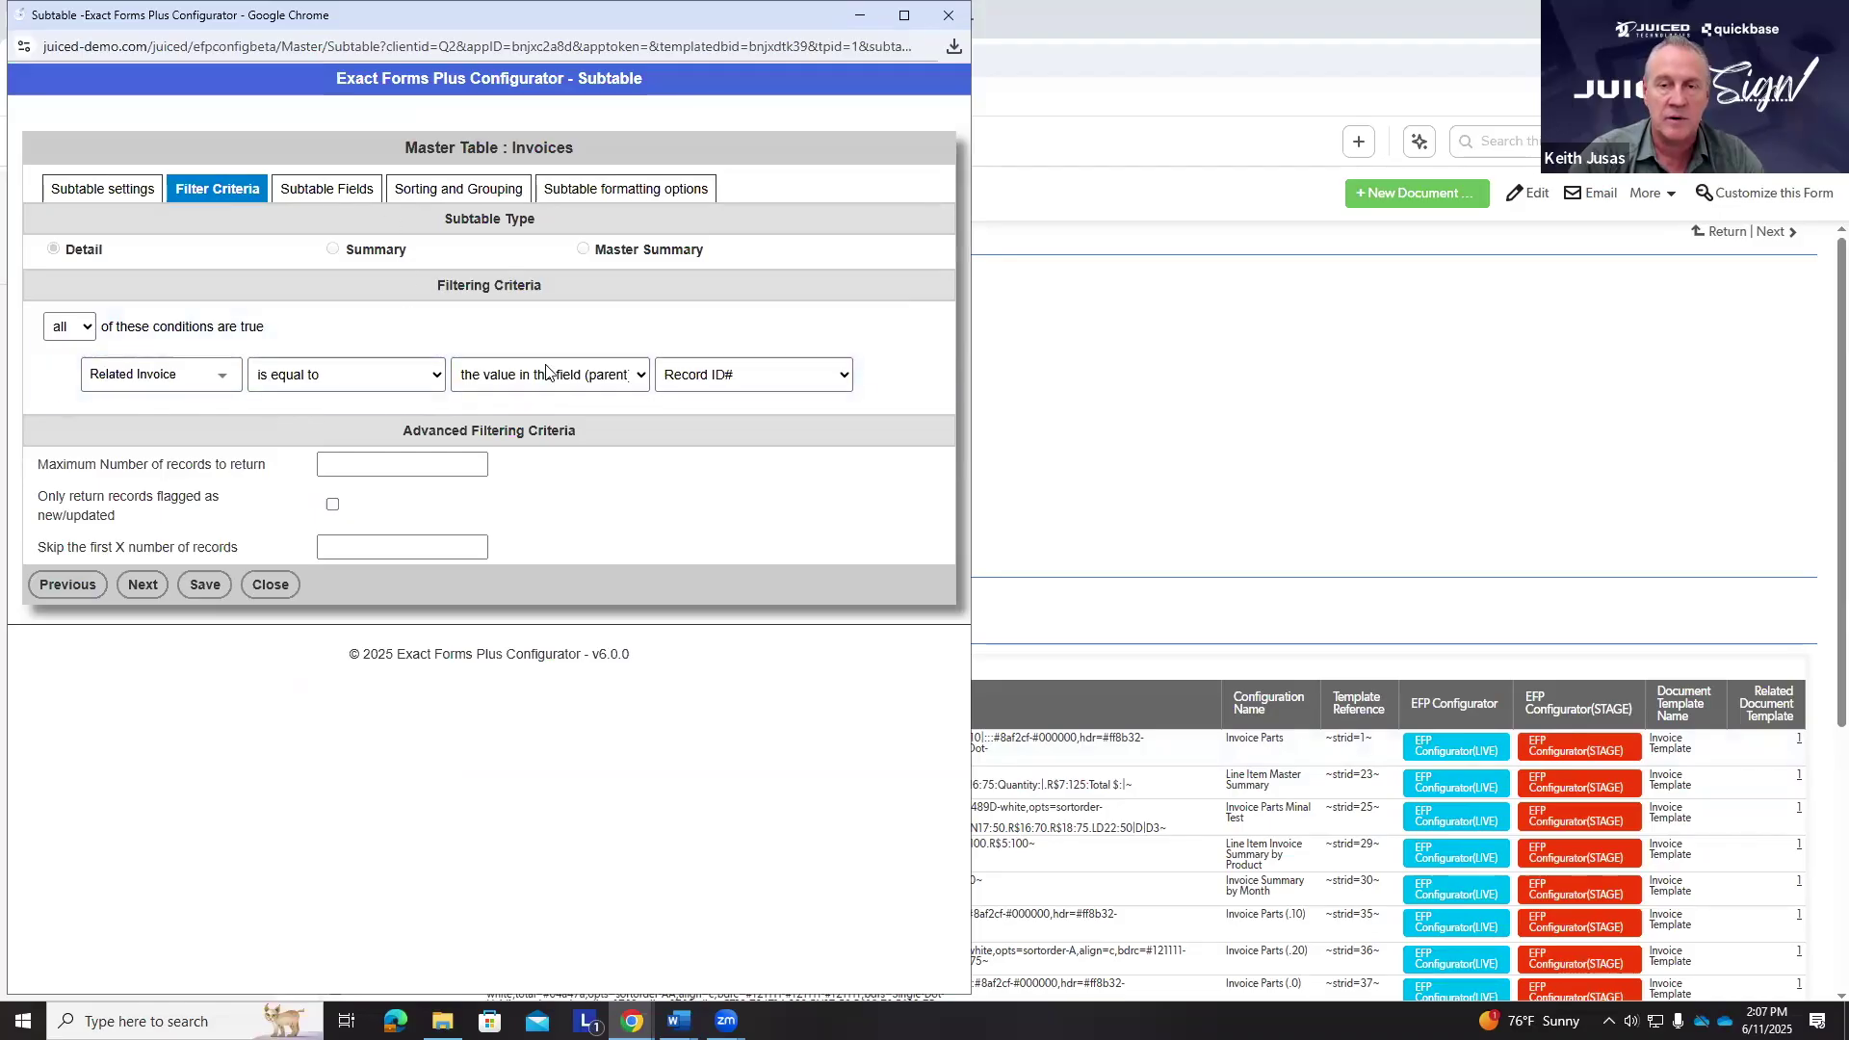
{"action": "left_click", "coordinate": [327, 190]}
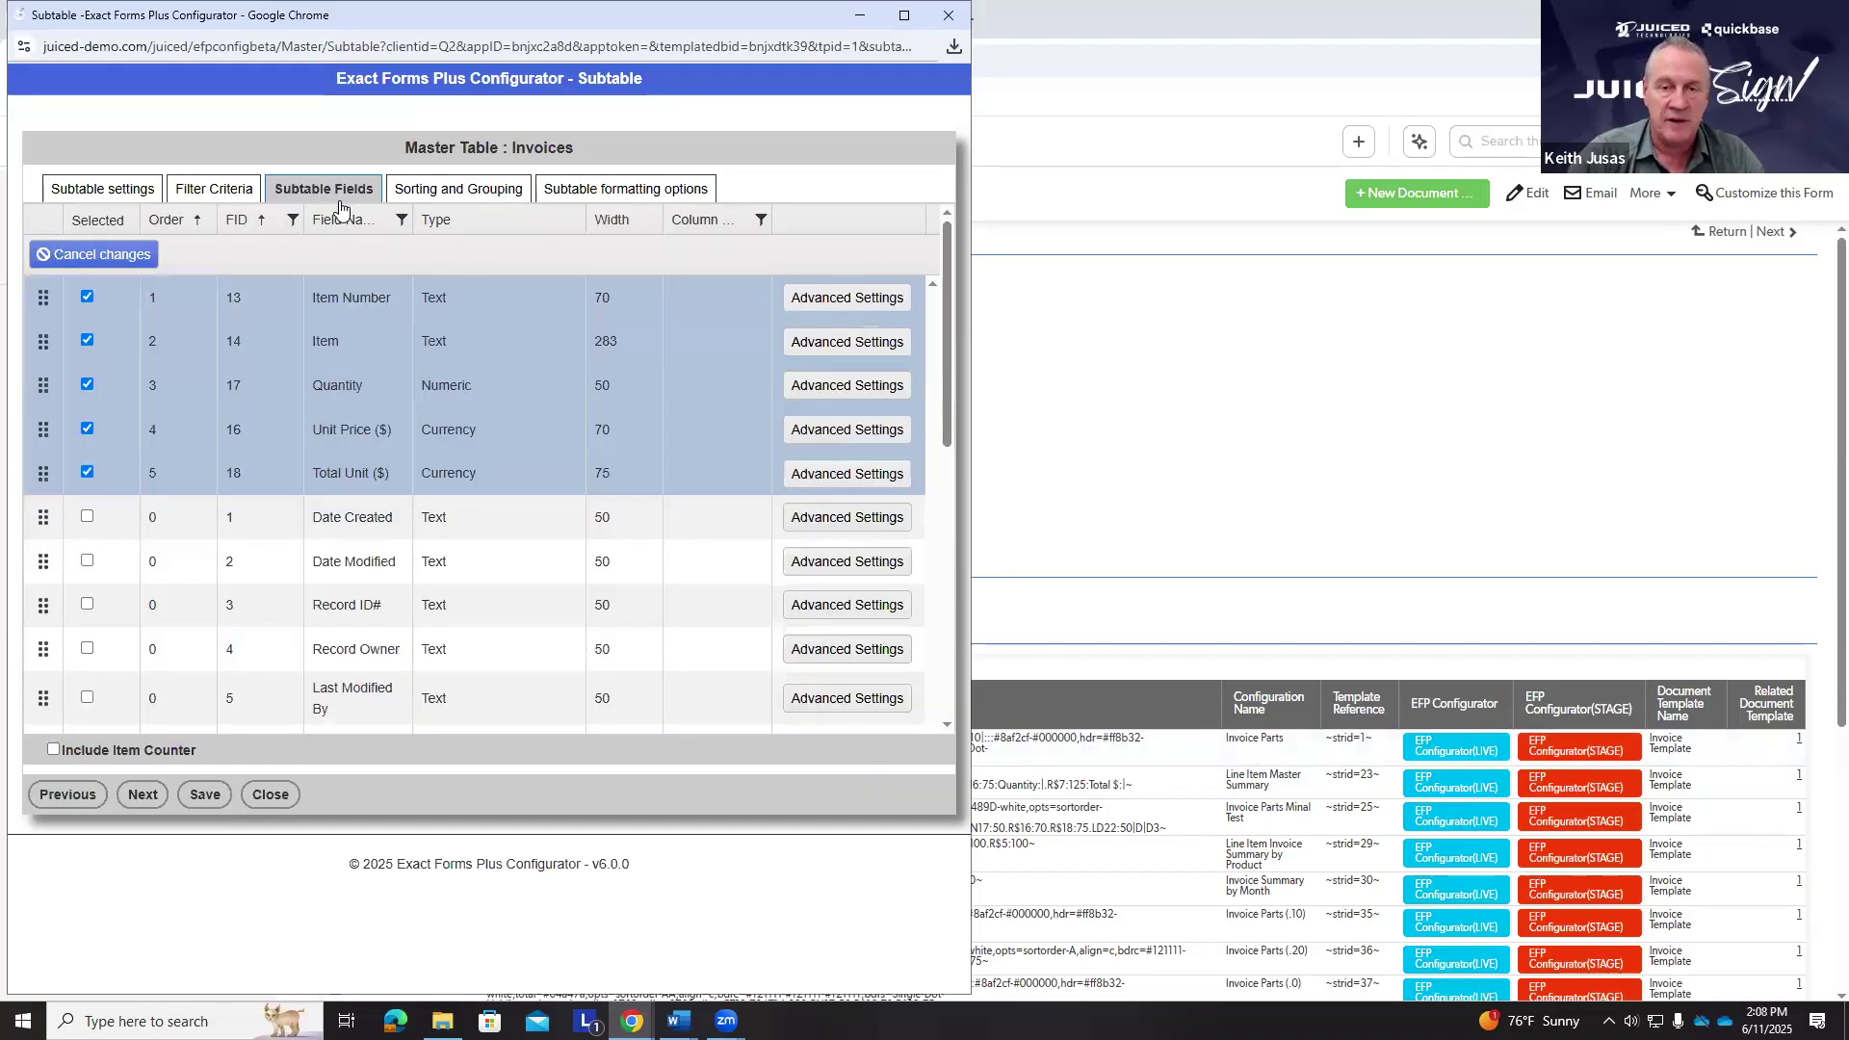
- Examine the field types available for the Item Number field, leaving its type as Text, and check the Date Created type
{"action": "left_click", "coordinate": [491, 300]}
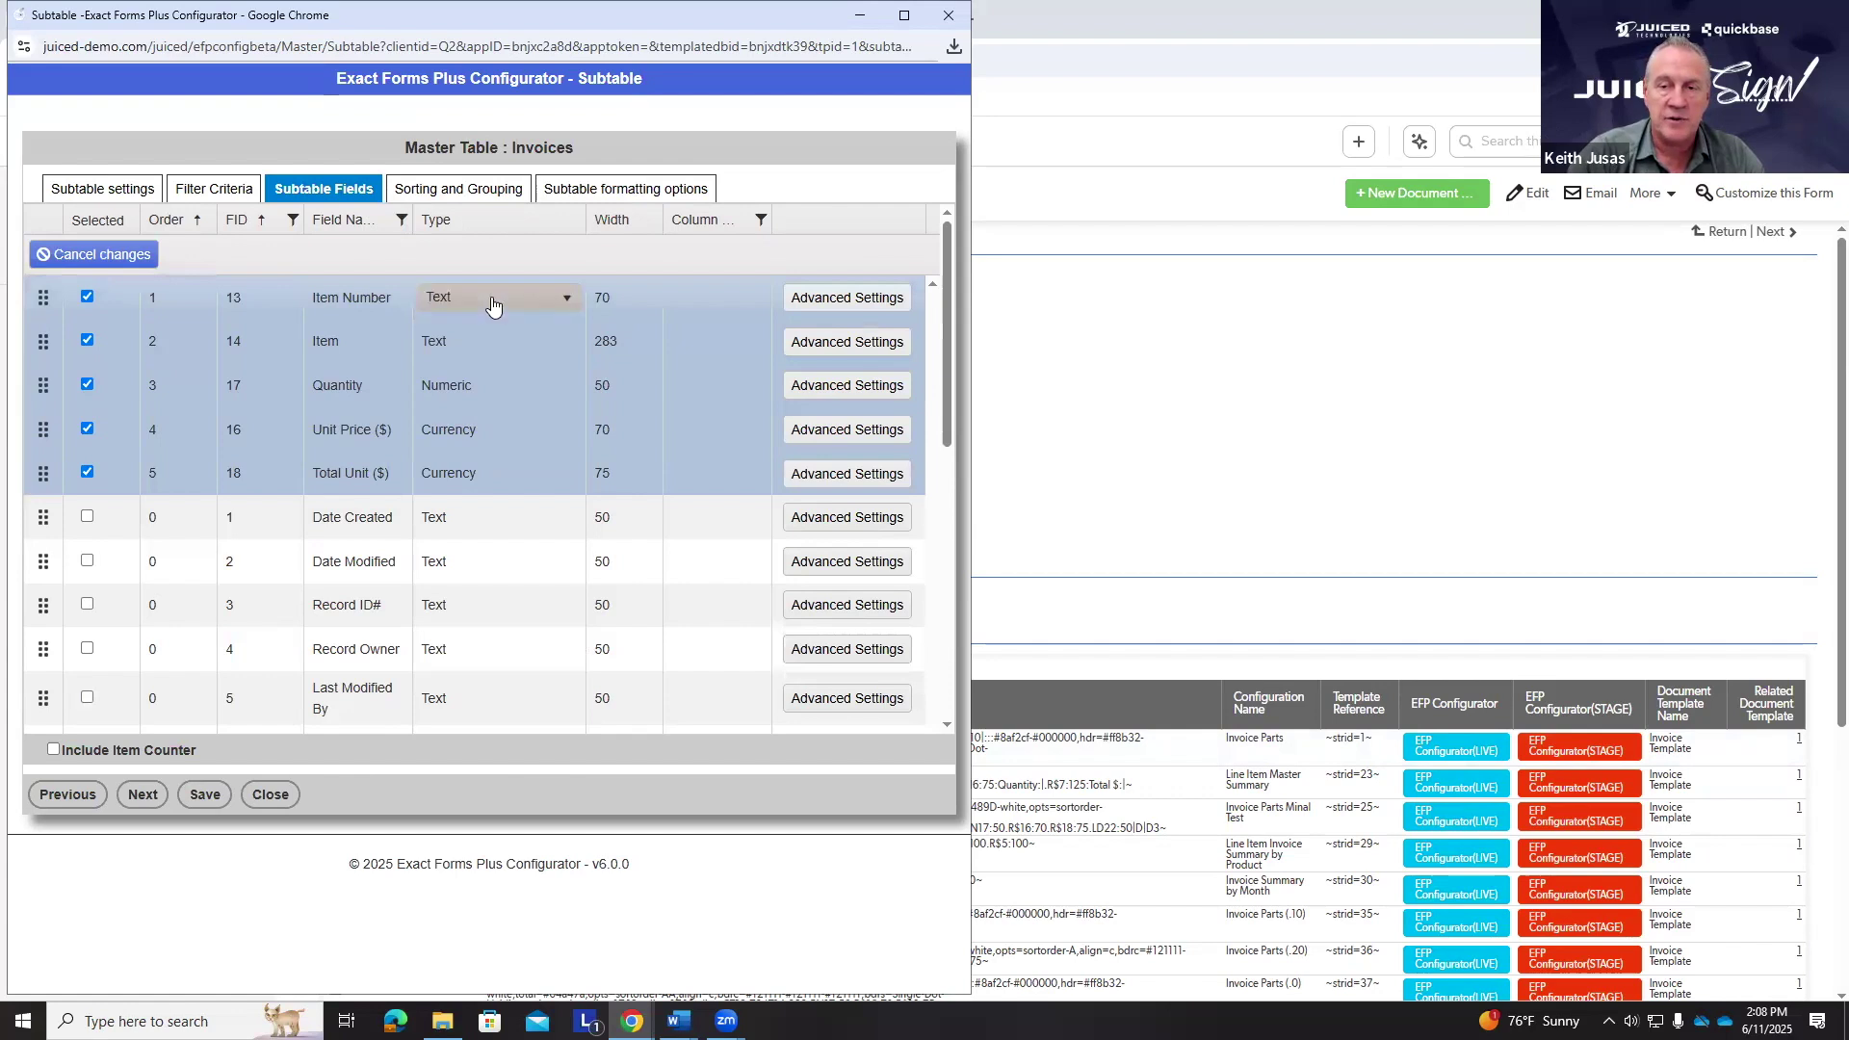
{"action": "left_click", "coordinate": [491, 301]}
{"action": "left_click_drag", "start_coordinate": [569, 445], "coordinate": [557, 325]}
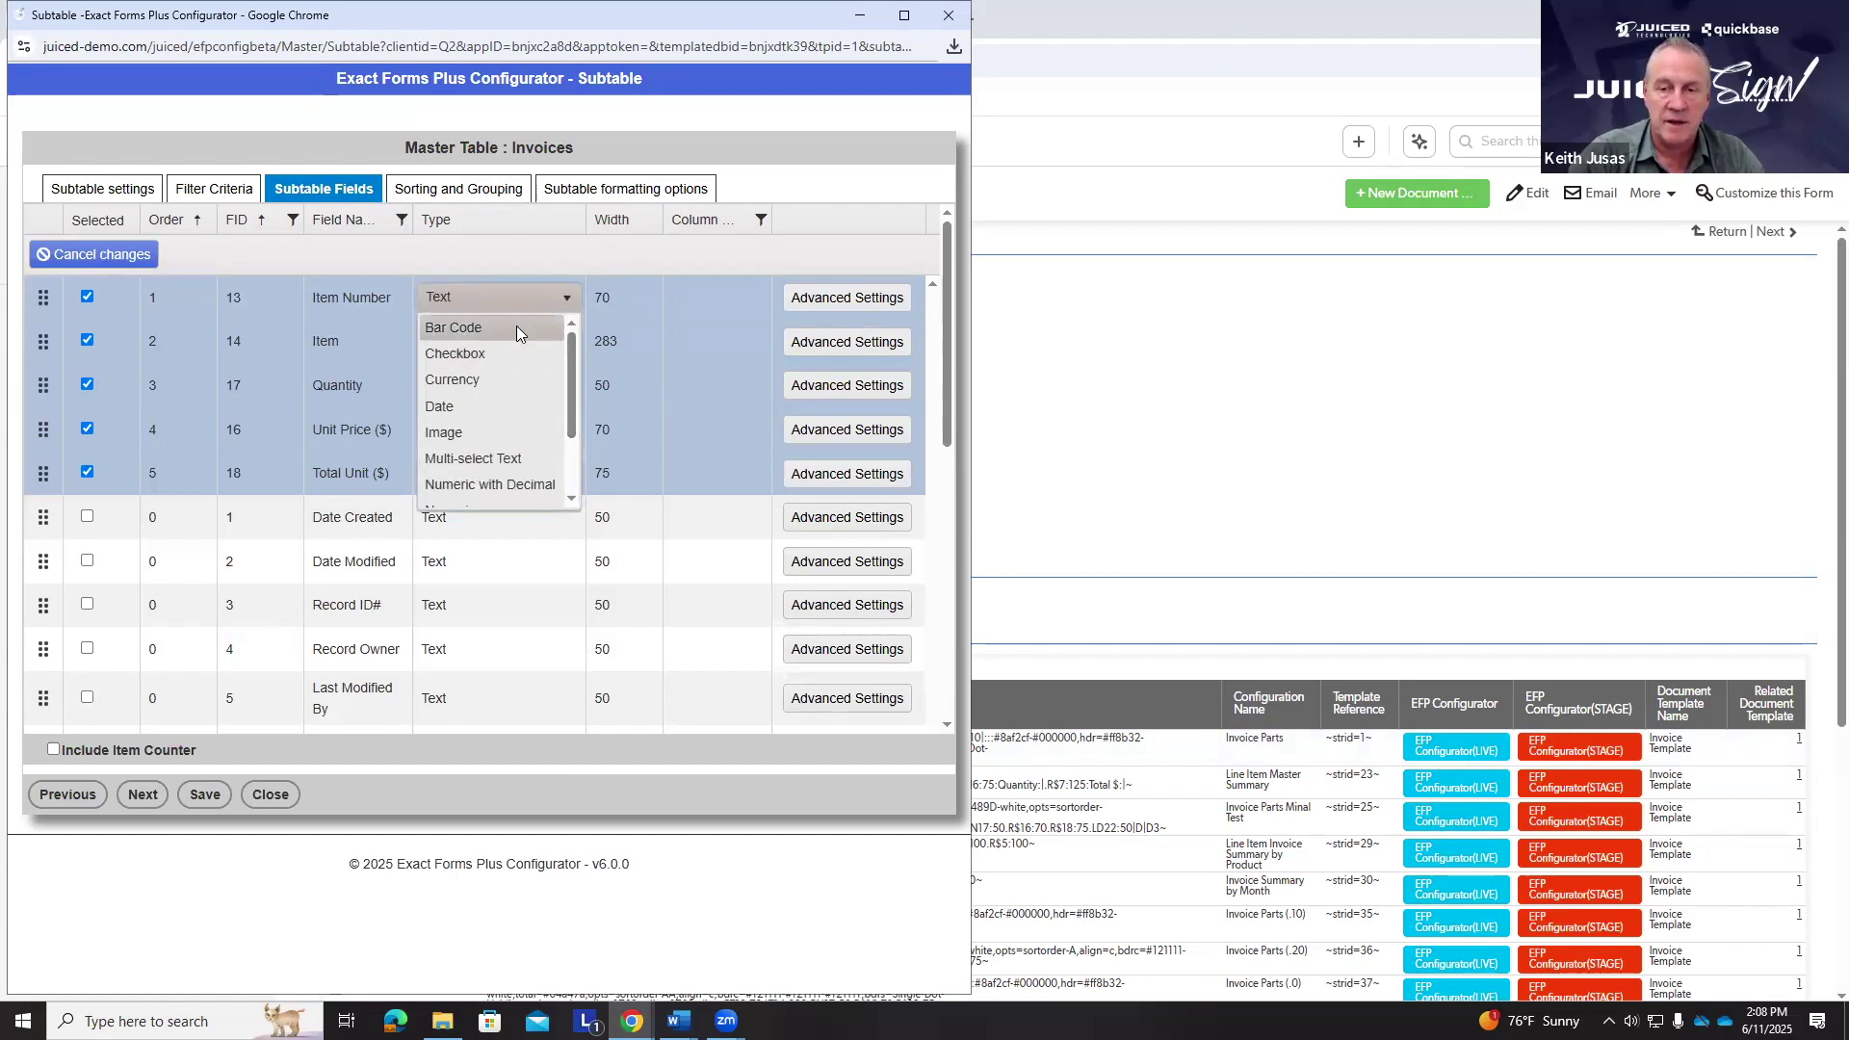
{"action": "left_click_drag", "start_coordinate": [570, 399], "coordinate": [564, 403]}
{"action": "scroll", "coordinate": [565, 402], "scroll_direction": "down", "scroll_amount": 2}
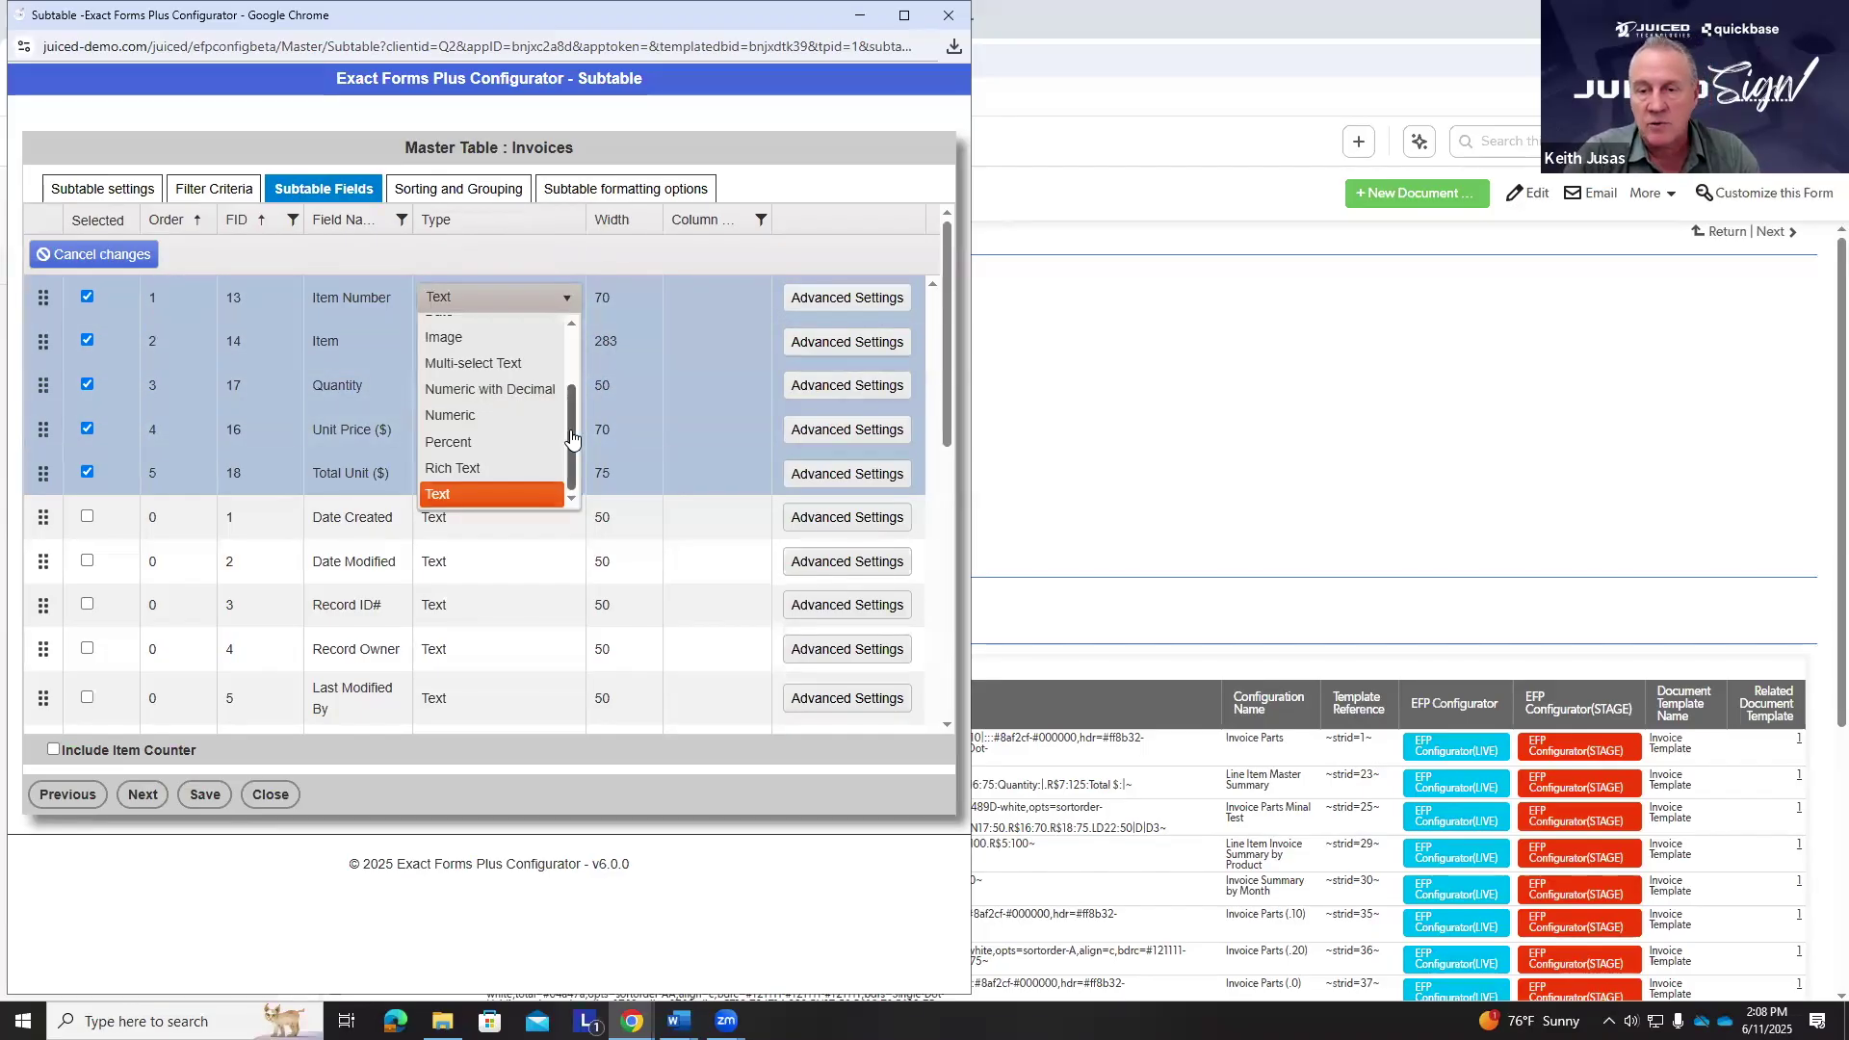
{"action": "scroll", "coordinate": [573, 434], "scroll_direction": "up", "scroll_amount": 3}
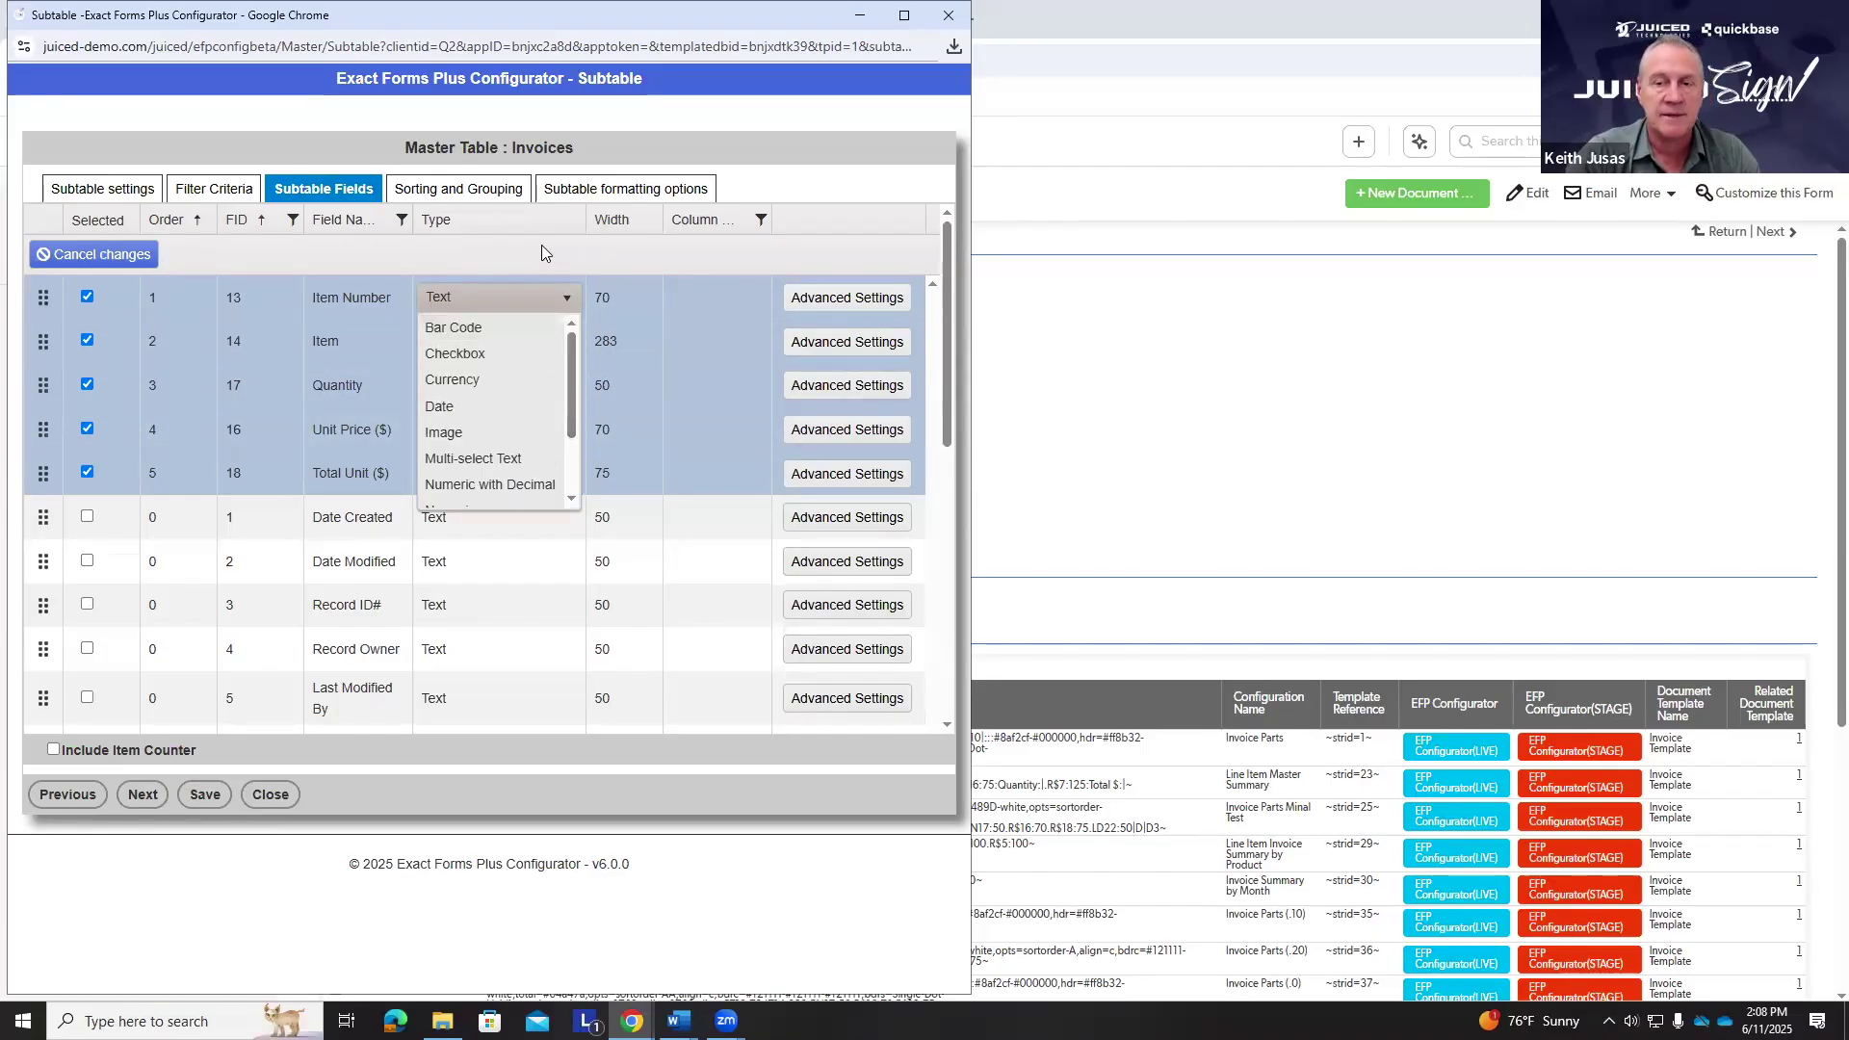
{"action": "left_click", "coordinate": [559, 300]}
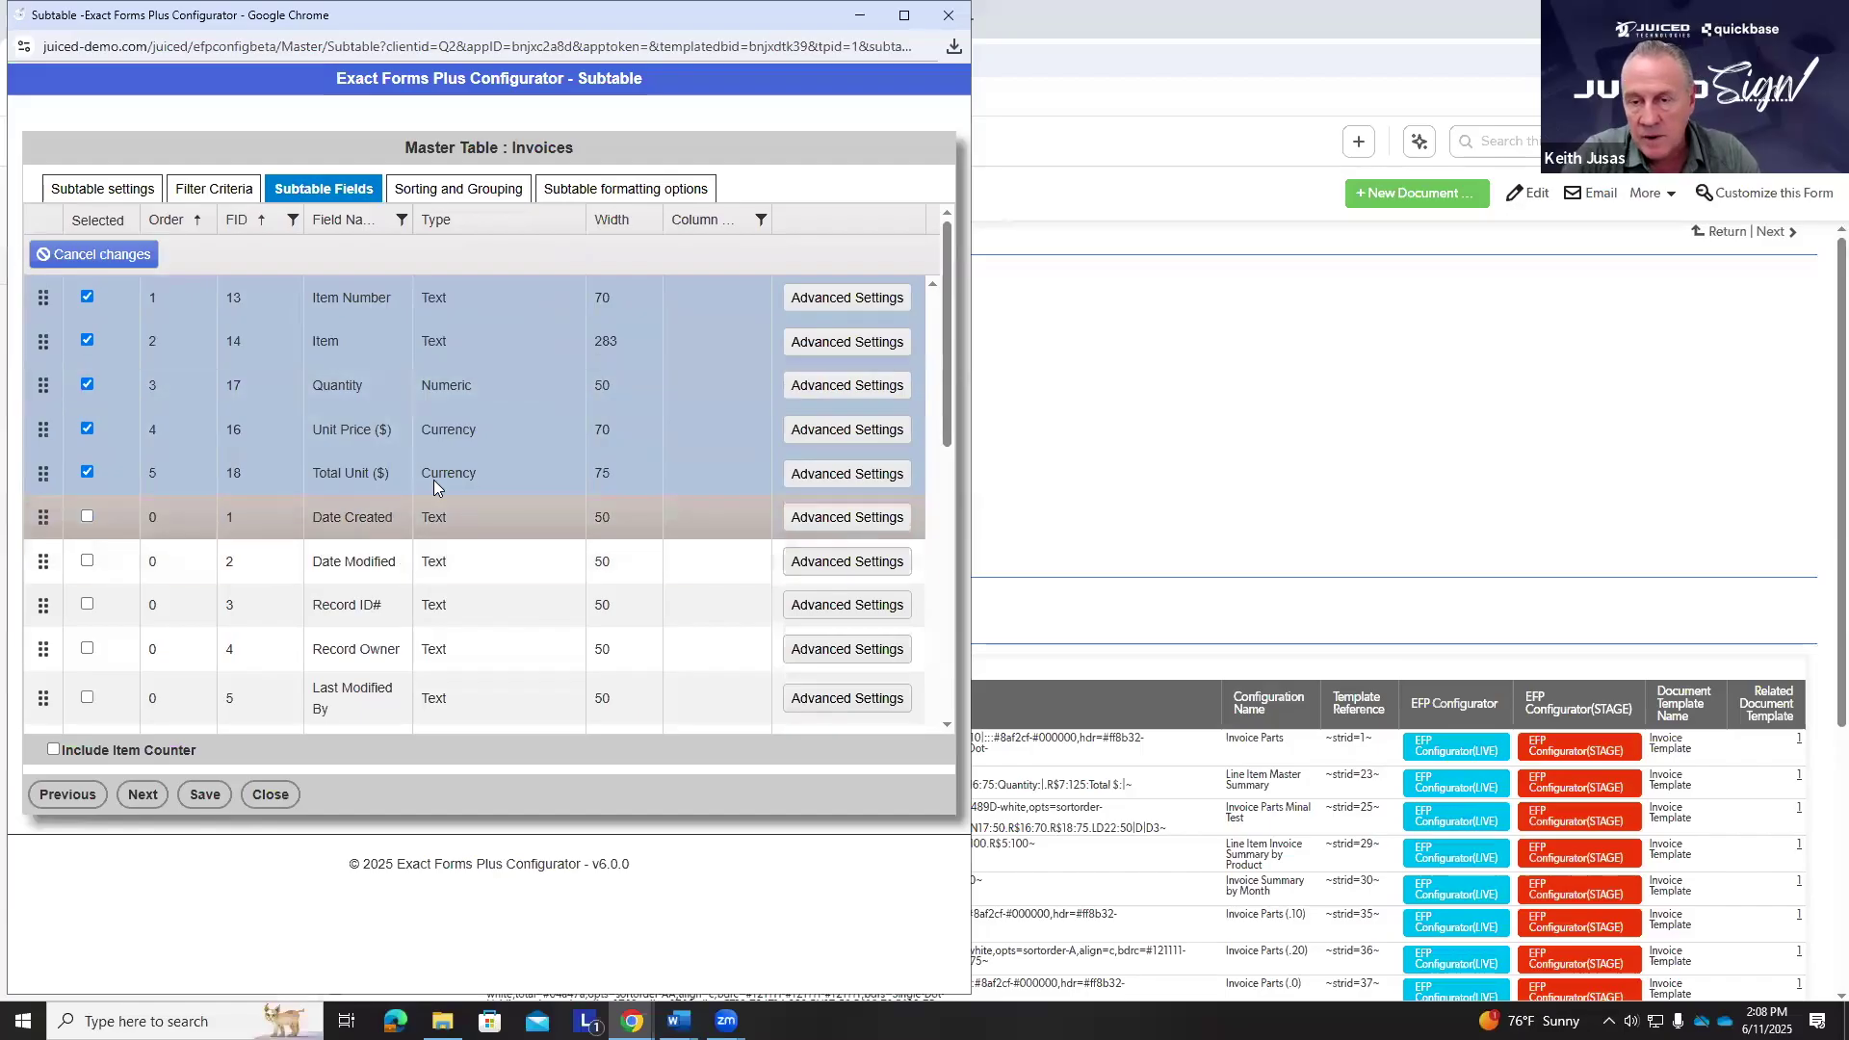
{"action": "left_click", "coordinate": [564, 517]}
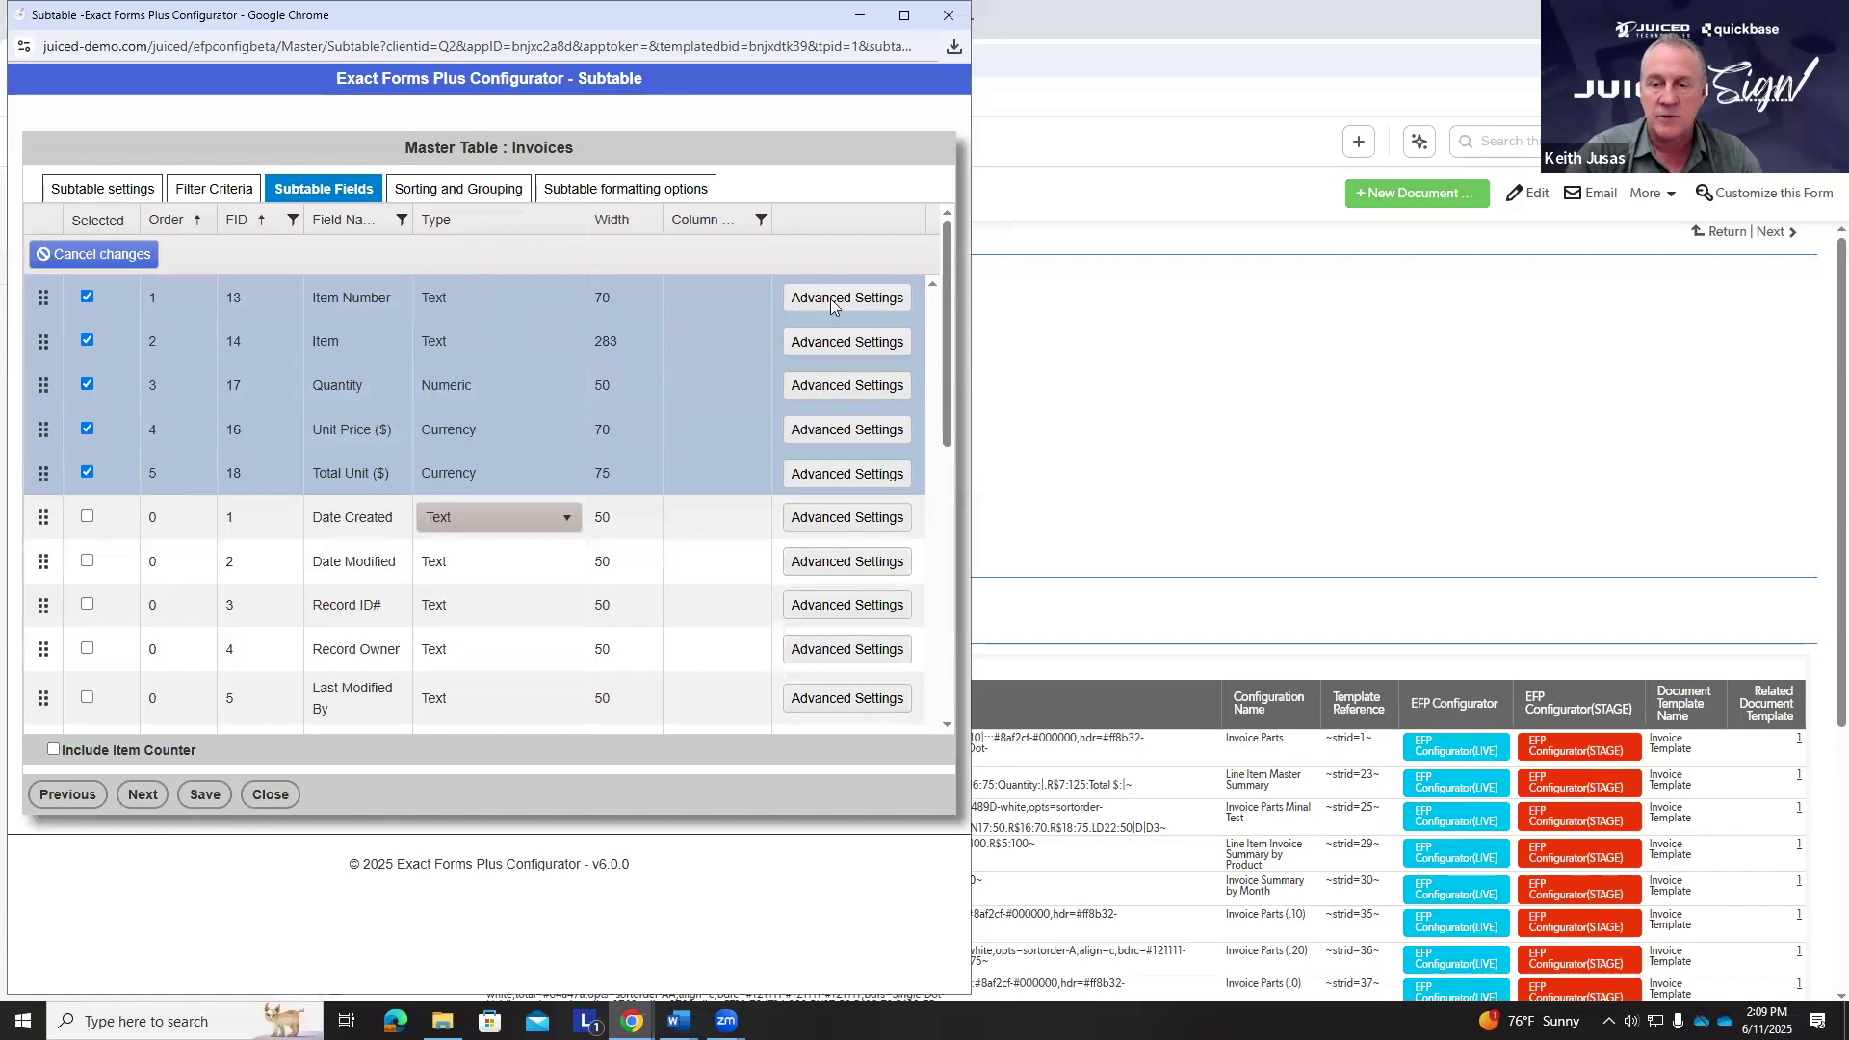
- Show the subtable's sorting and grouping settings and examine the subtotal and grand total label options
{"action": "left_click", "coordinate": [499, 192]}
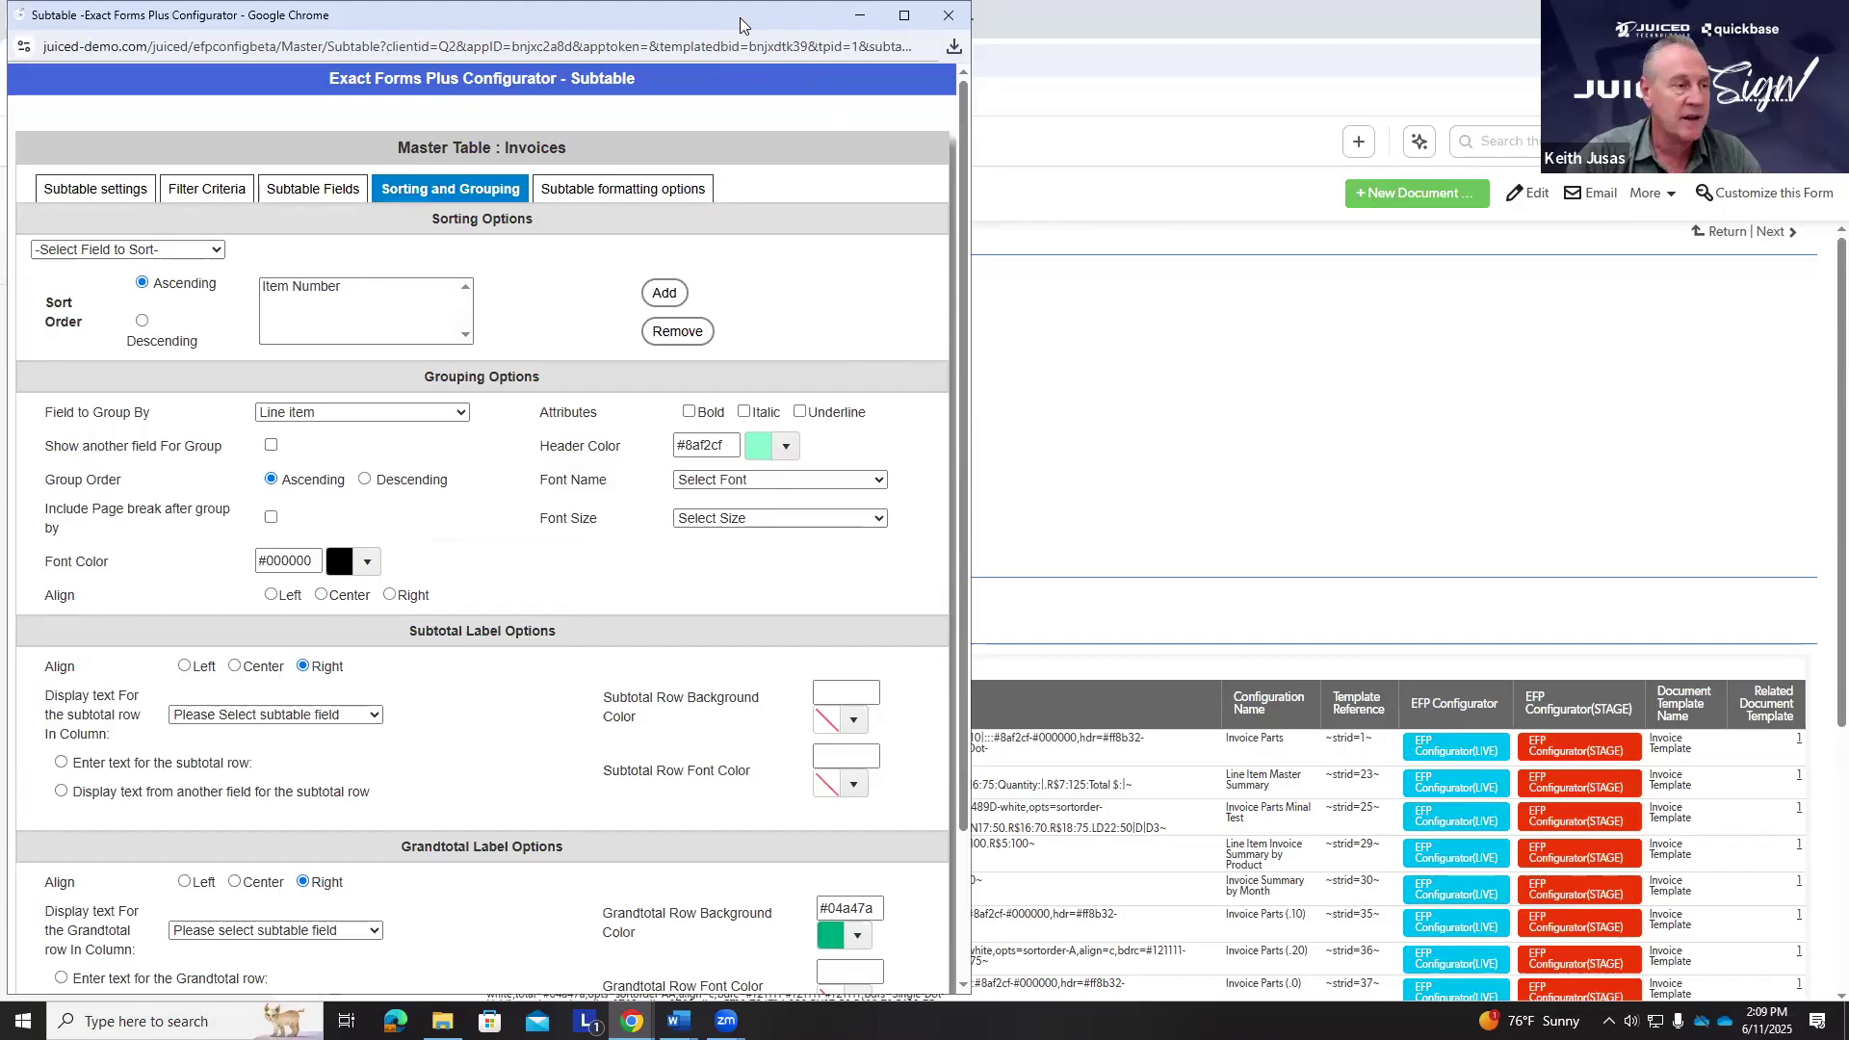
{"action": "left_click_drag", "start_coordinate": [740, 17], "coordinate": [837, 18]}
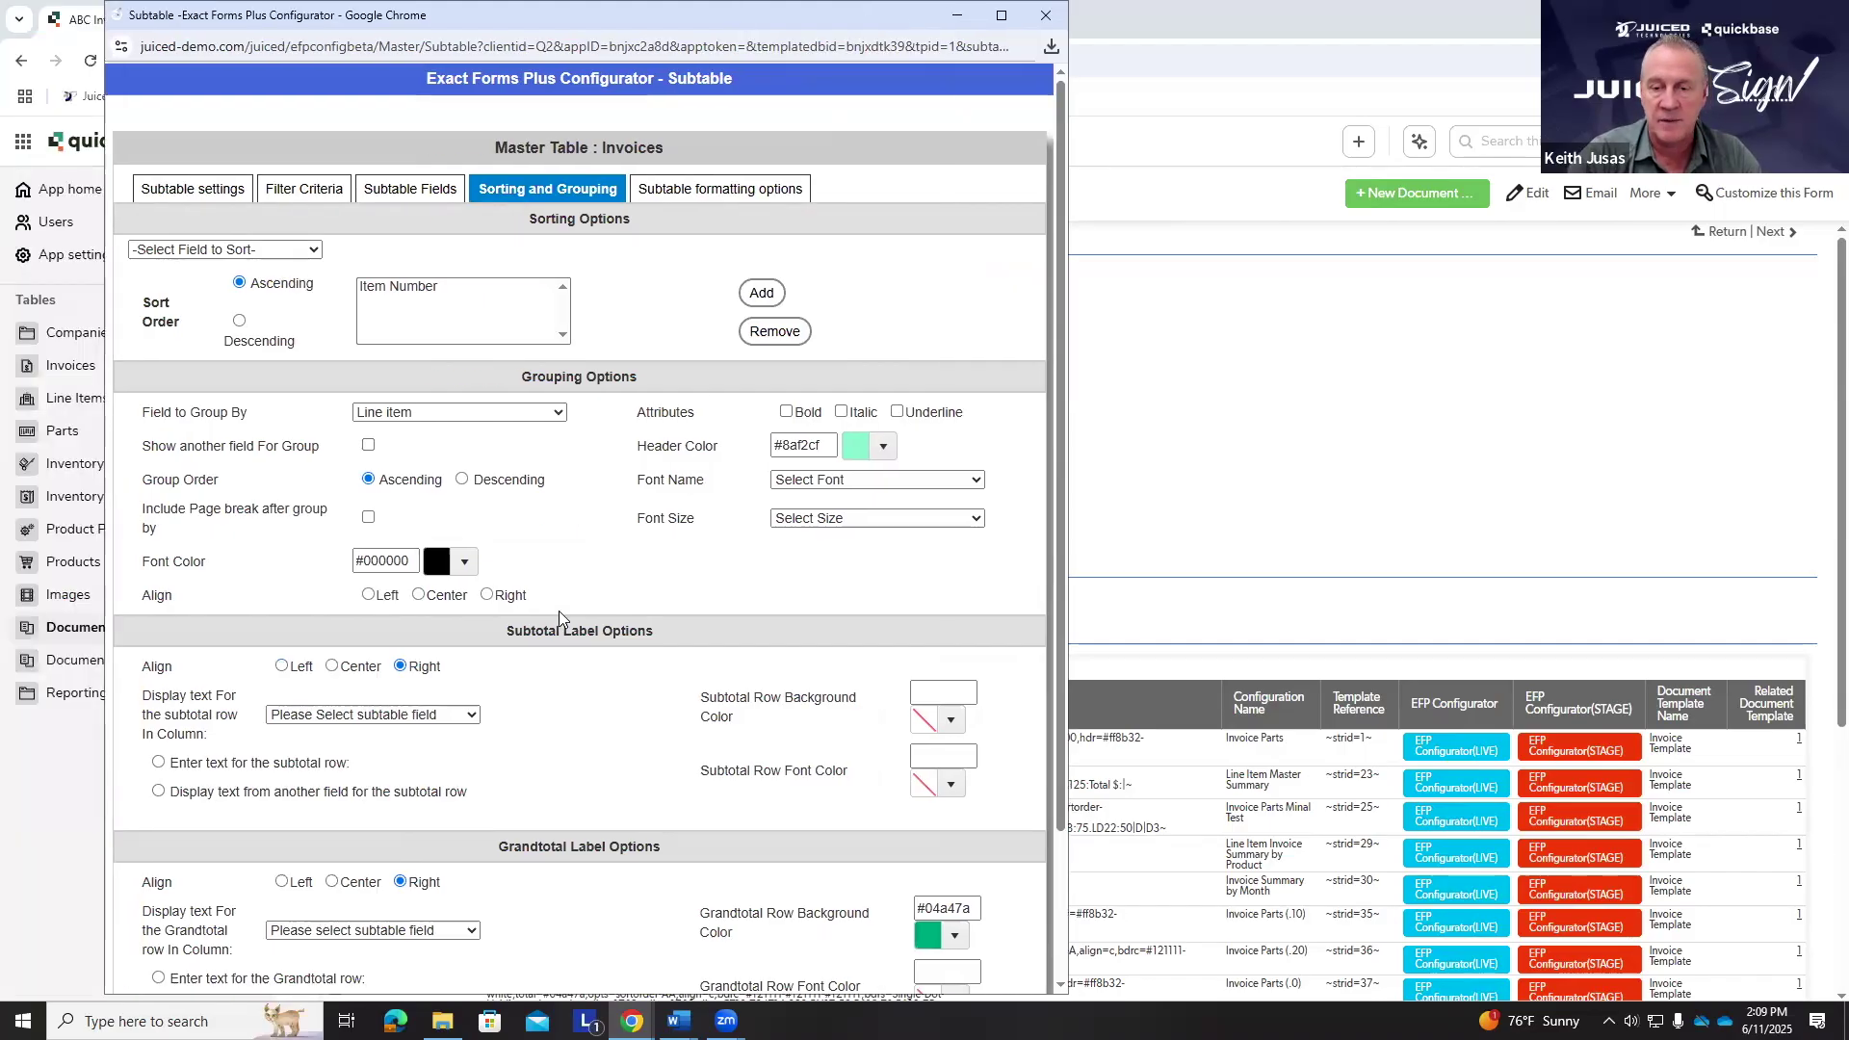
{"action": "left_click", "coordinate": [303, 718]}
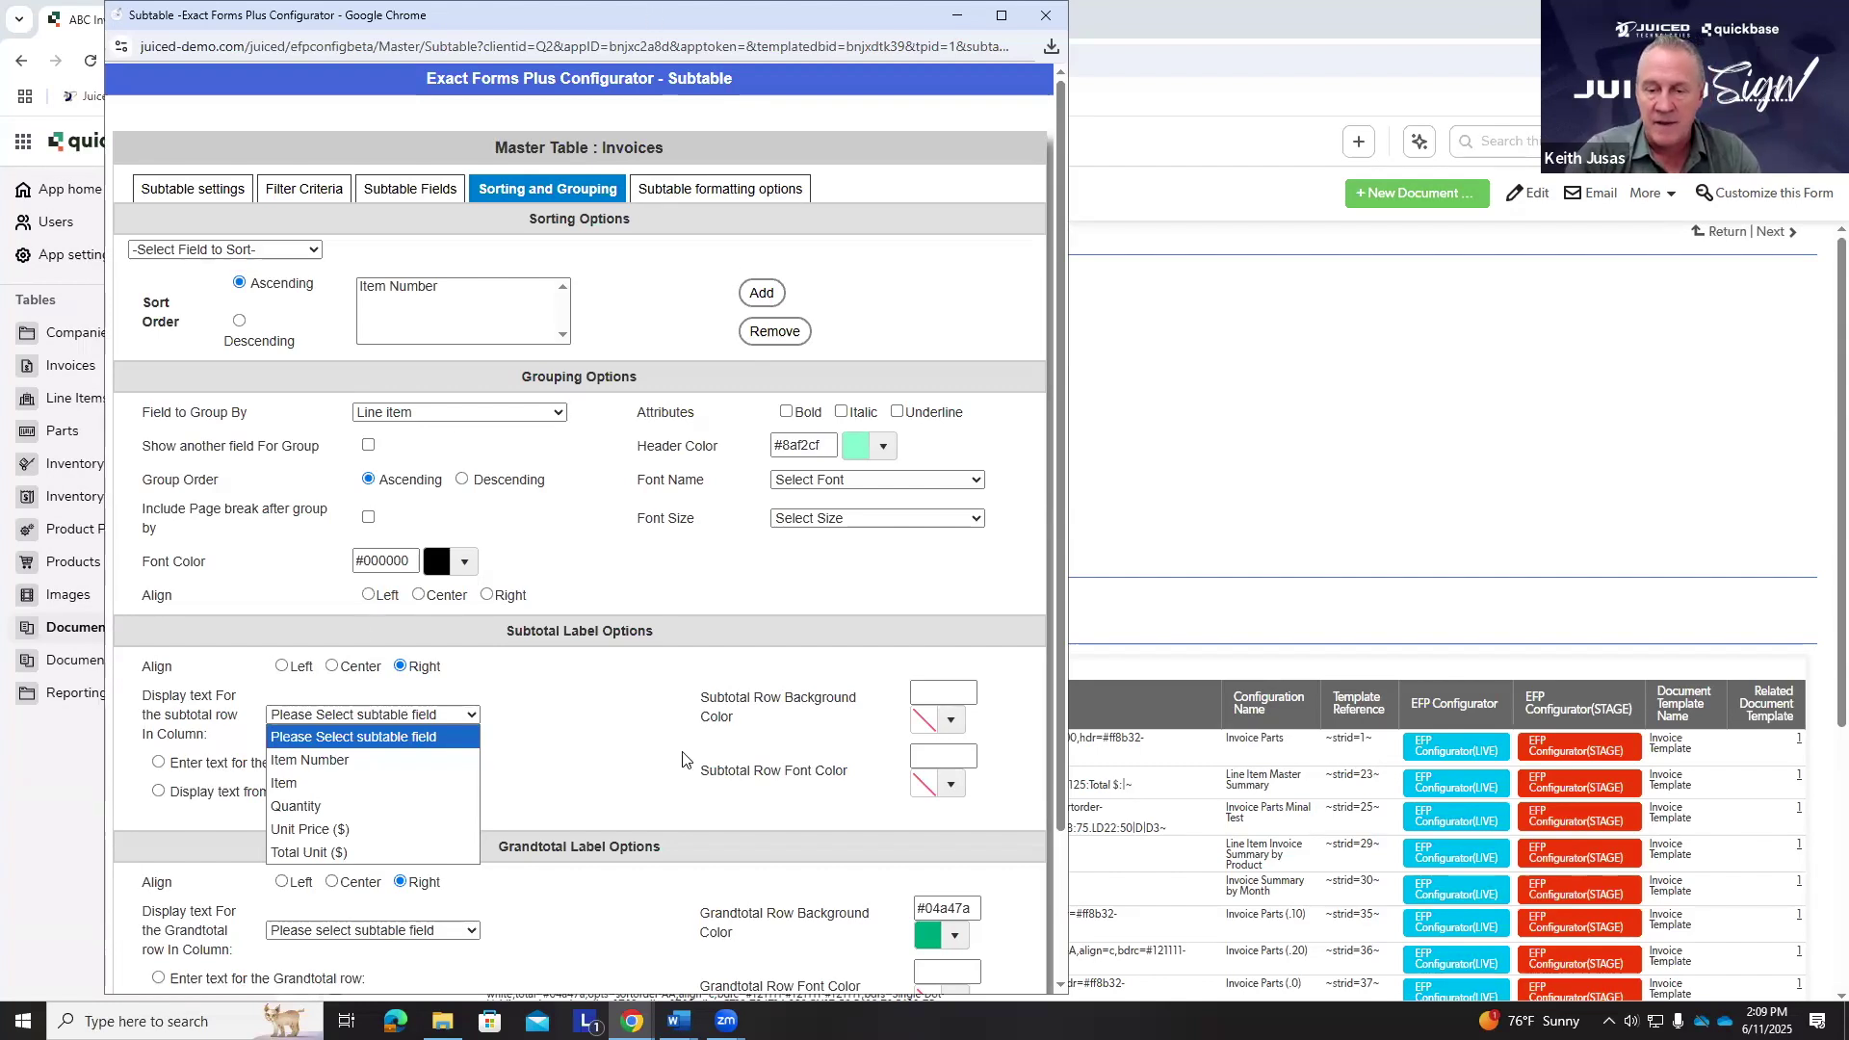
{"action": "scroll", "coordinate": [682, 760], "scroll_direction": "down", "scroll_amount": 2}
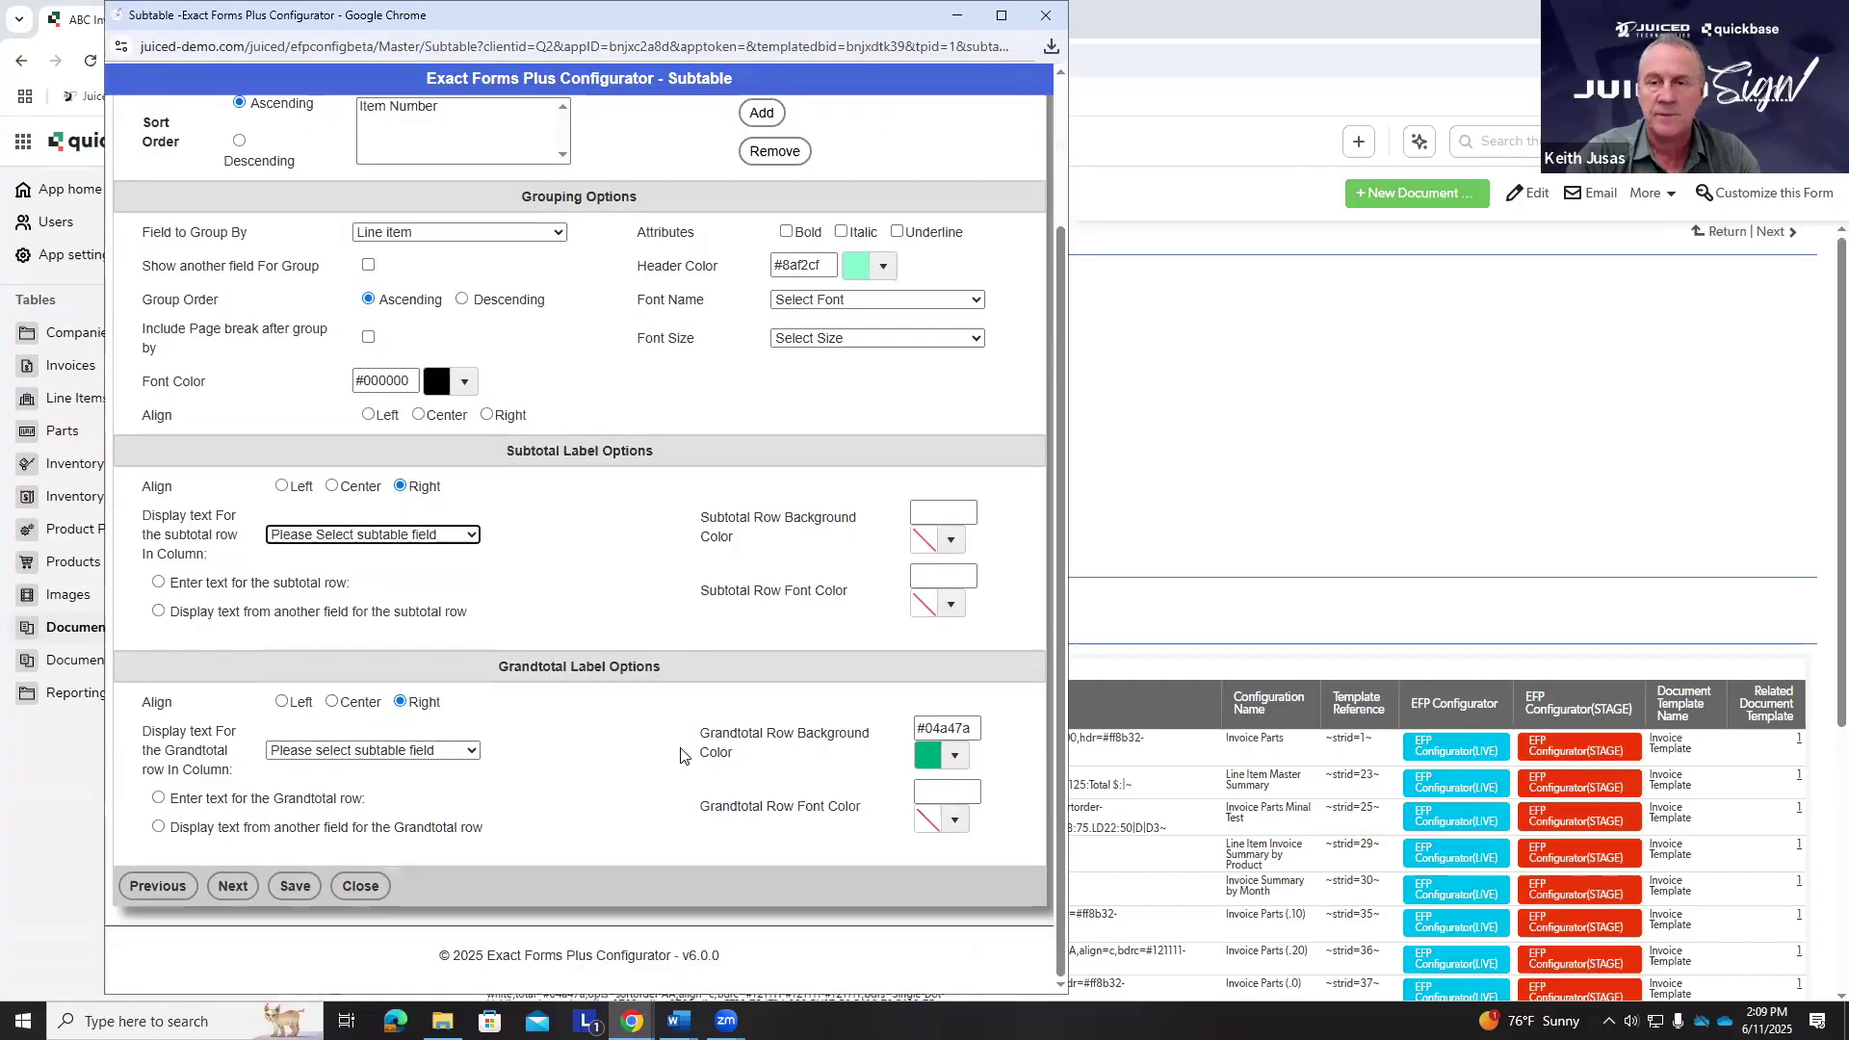
{"action": "scroll", "coordinate": [680, 754], "scroll_direction": "up", "scroll_amount": 1}
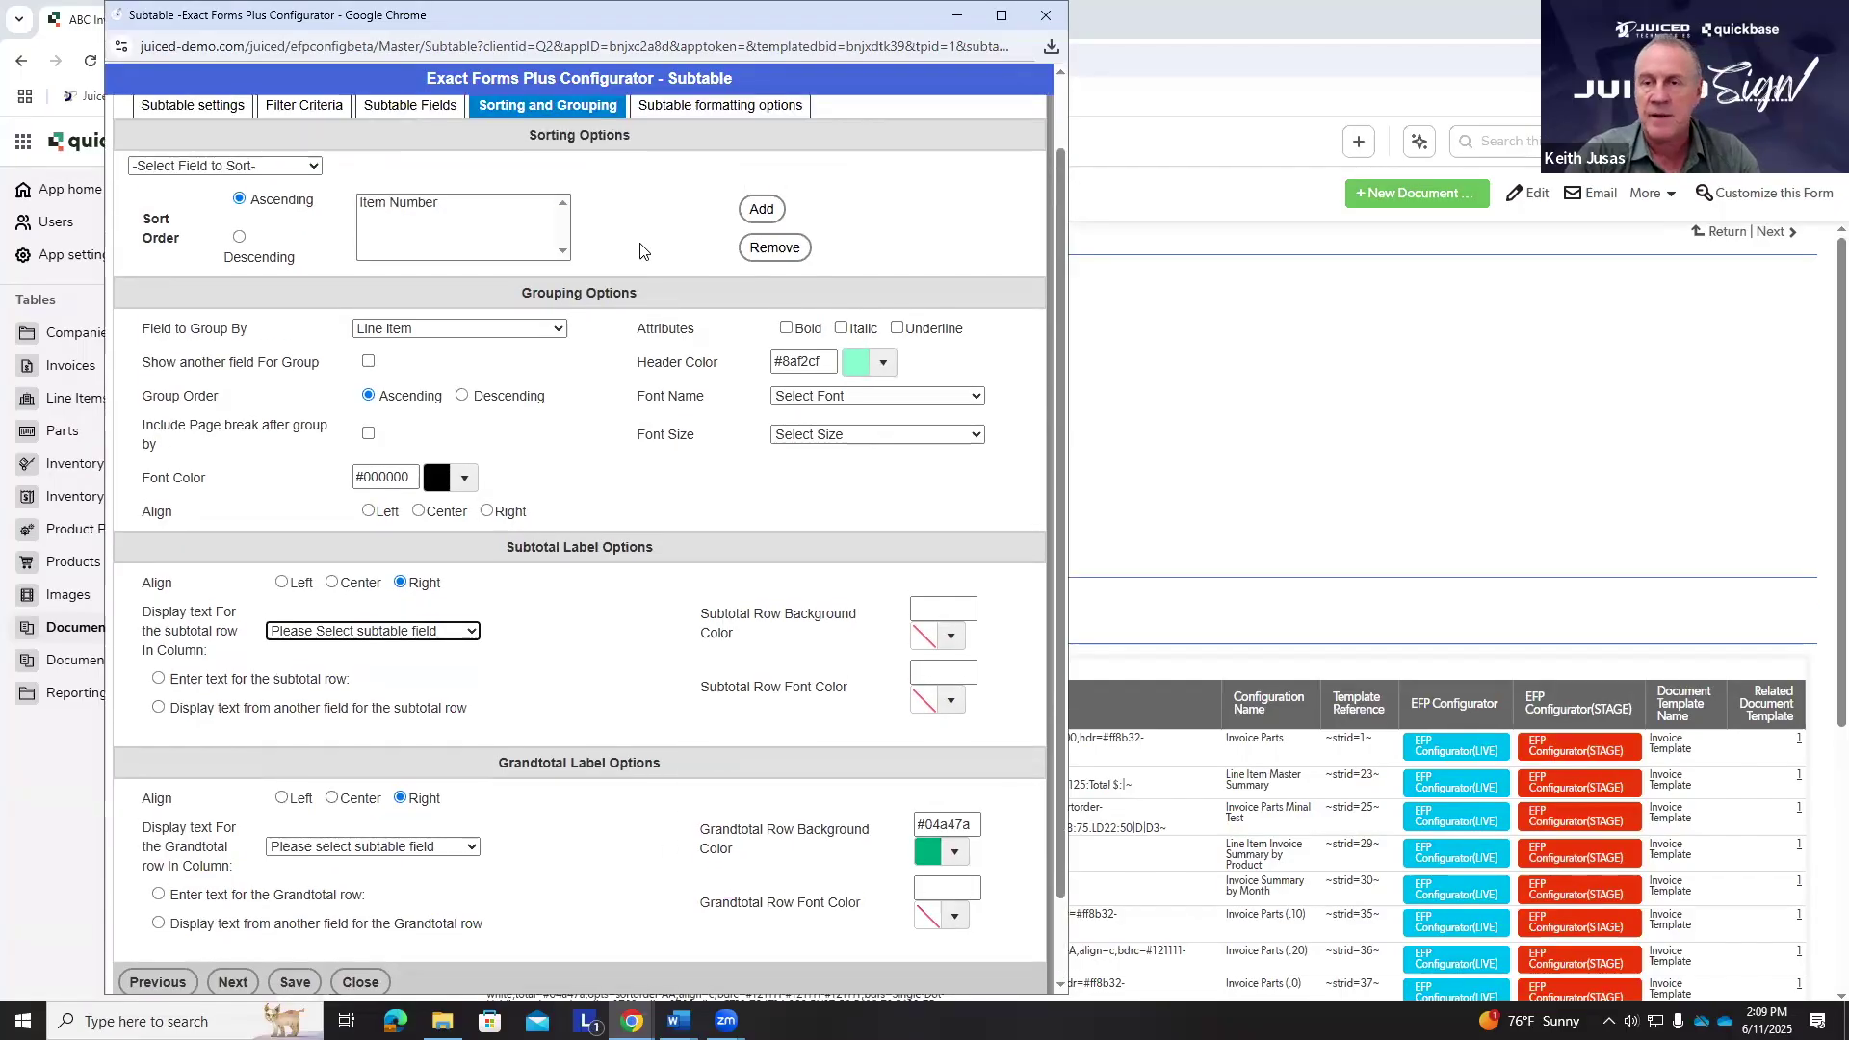
- Show the Invoice Parts subtable's formatting options and widen the configurator window to fit them
{"action": "left_click", "coordinate": [737, 106]}
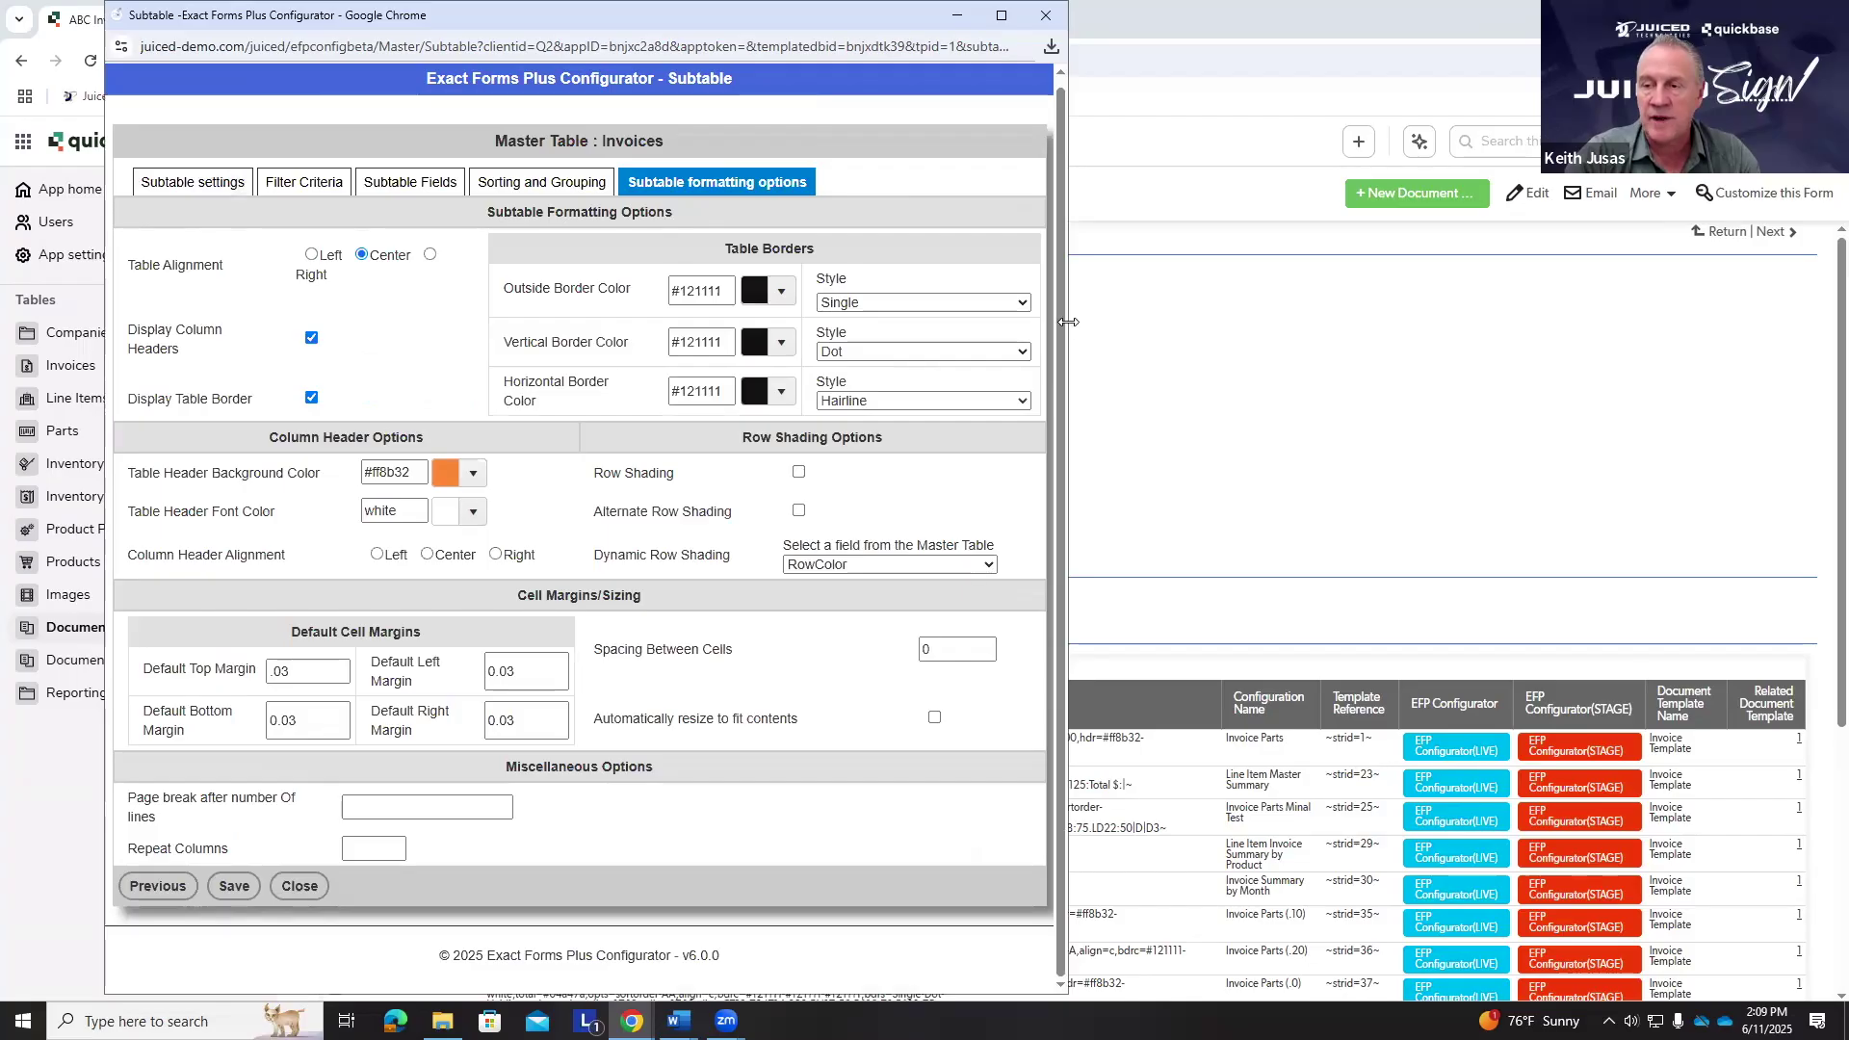
{"action": "left_click_drag", "start_coordinate": [1070, 322], "coordinate": [1436, 322]}
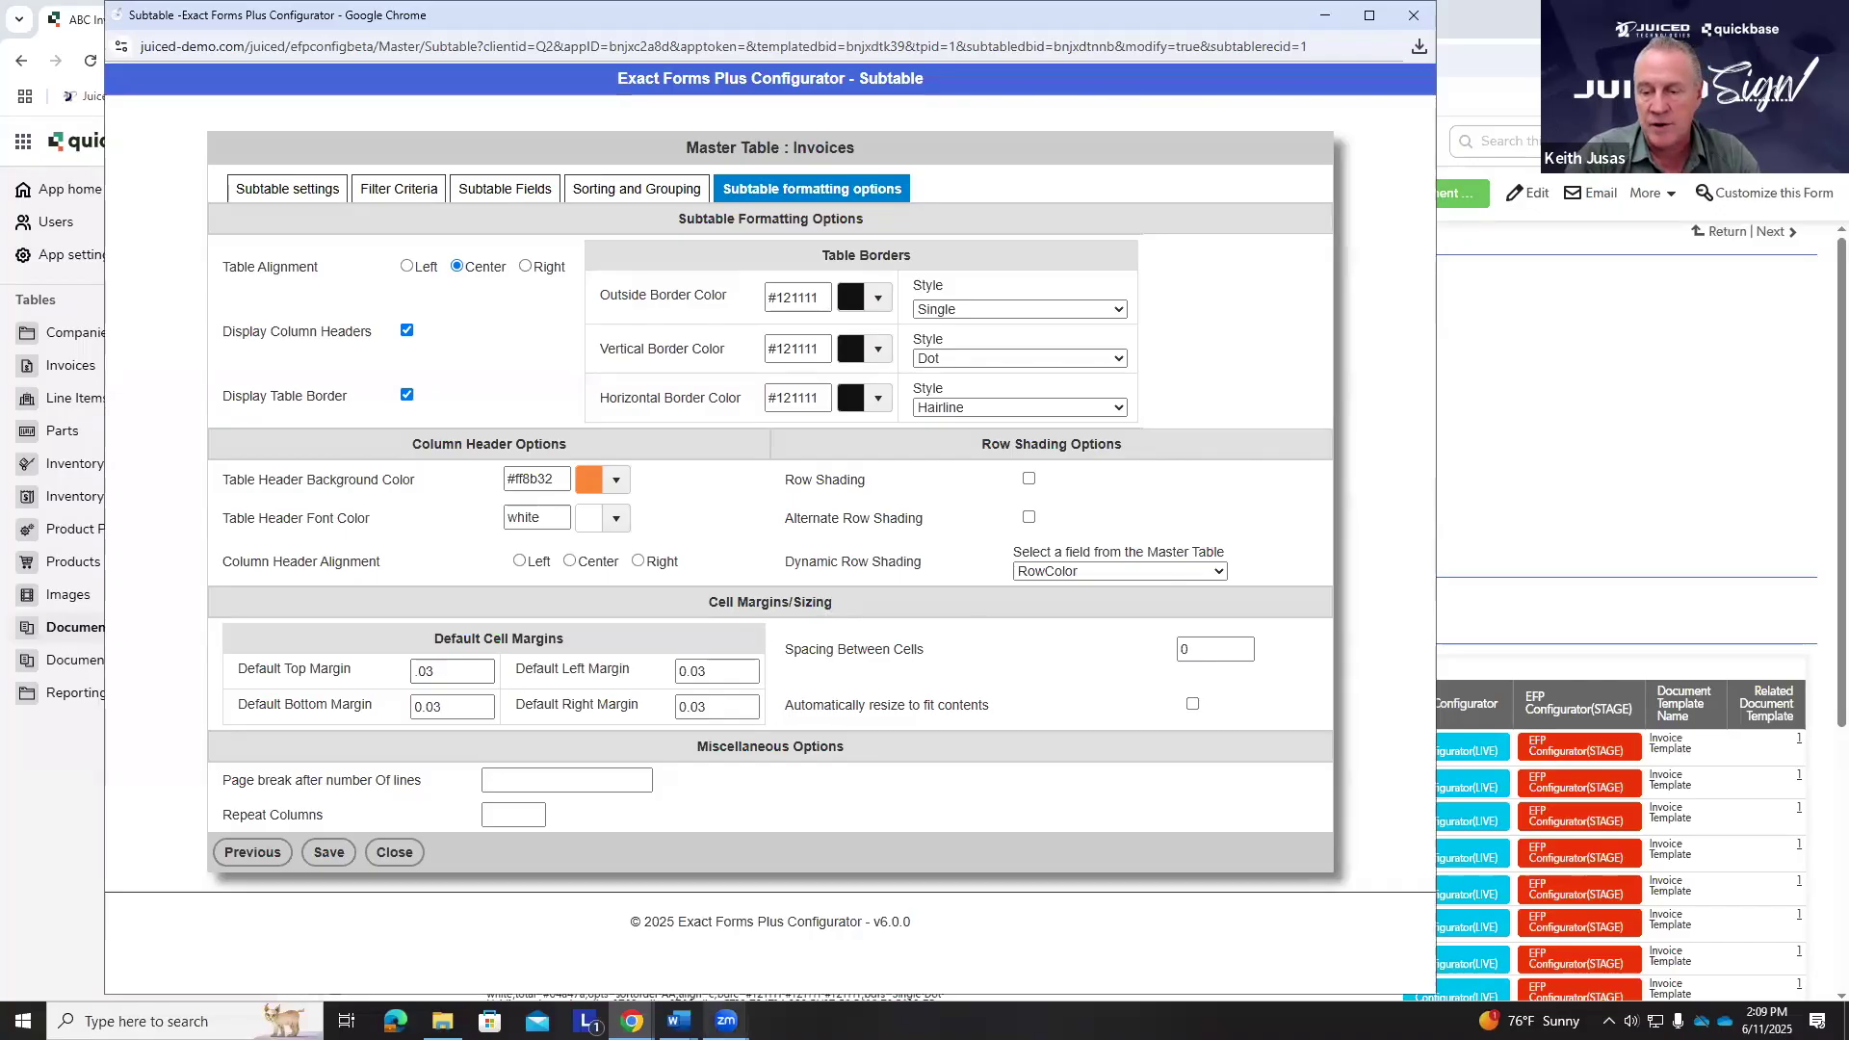
- Switch to the Sample Invoice Template HSL Test document in Word, examine the client table's cell margin and spacing options, and minimize Word
{"action": "left_click", "coordinate": [679, 1021]}
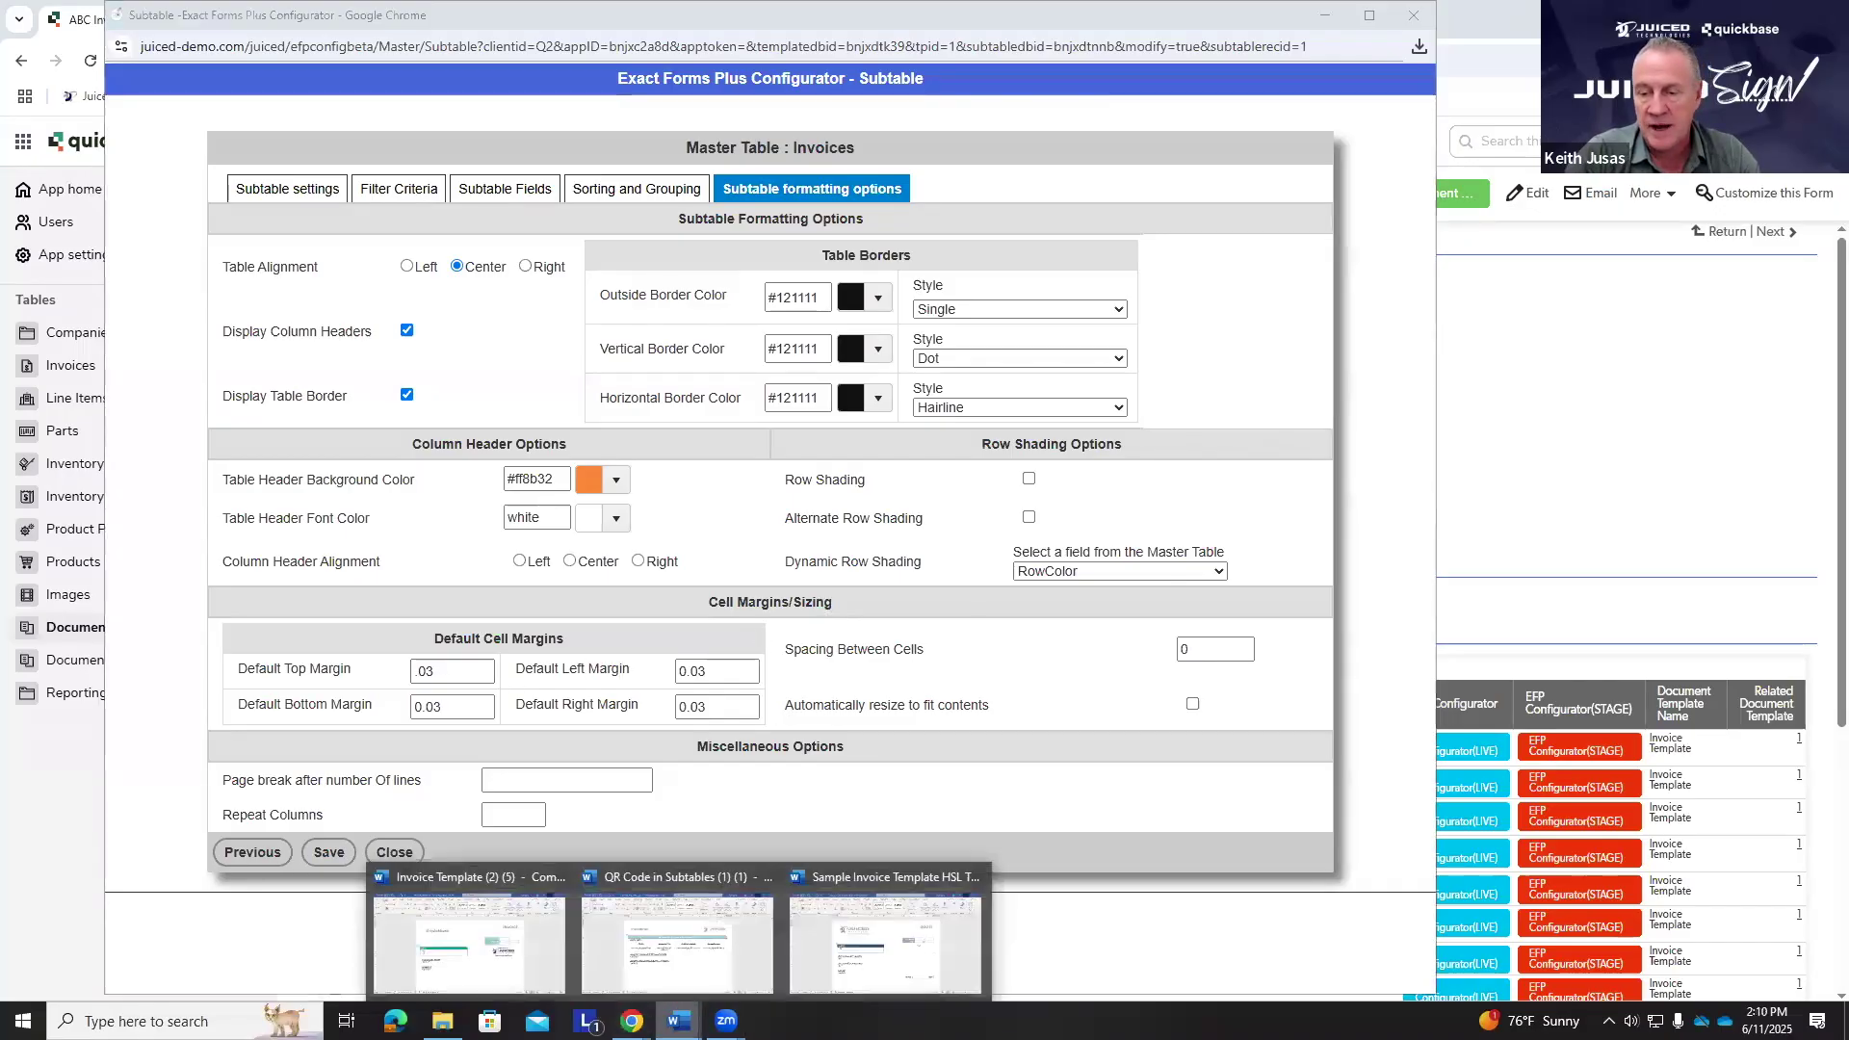
{"action": "left_click", "coordinate": [880, 941]}
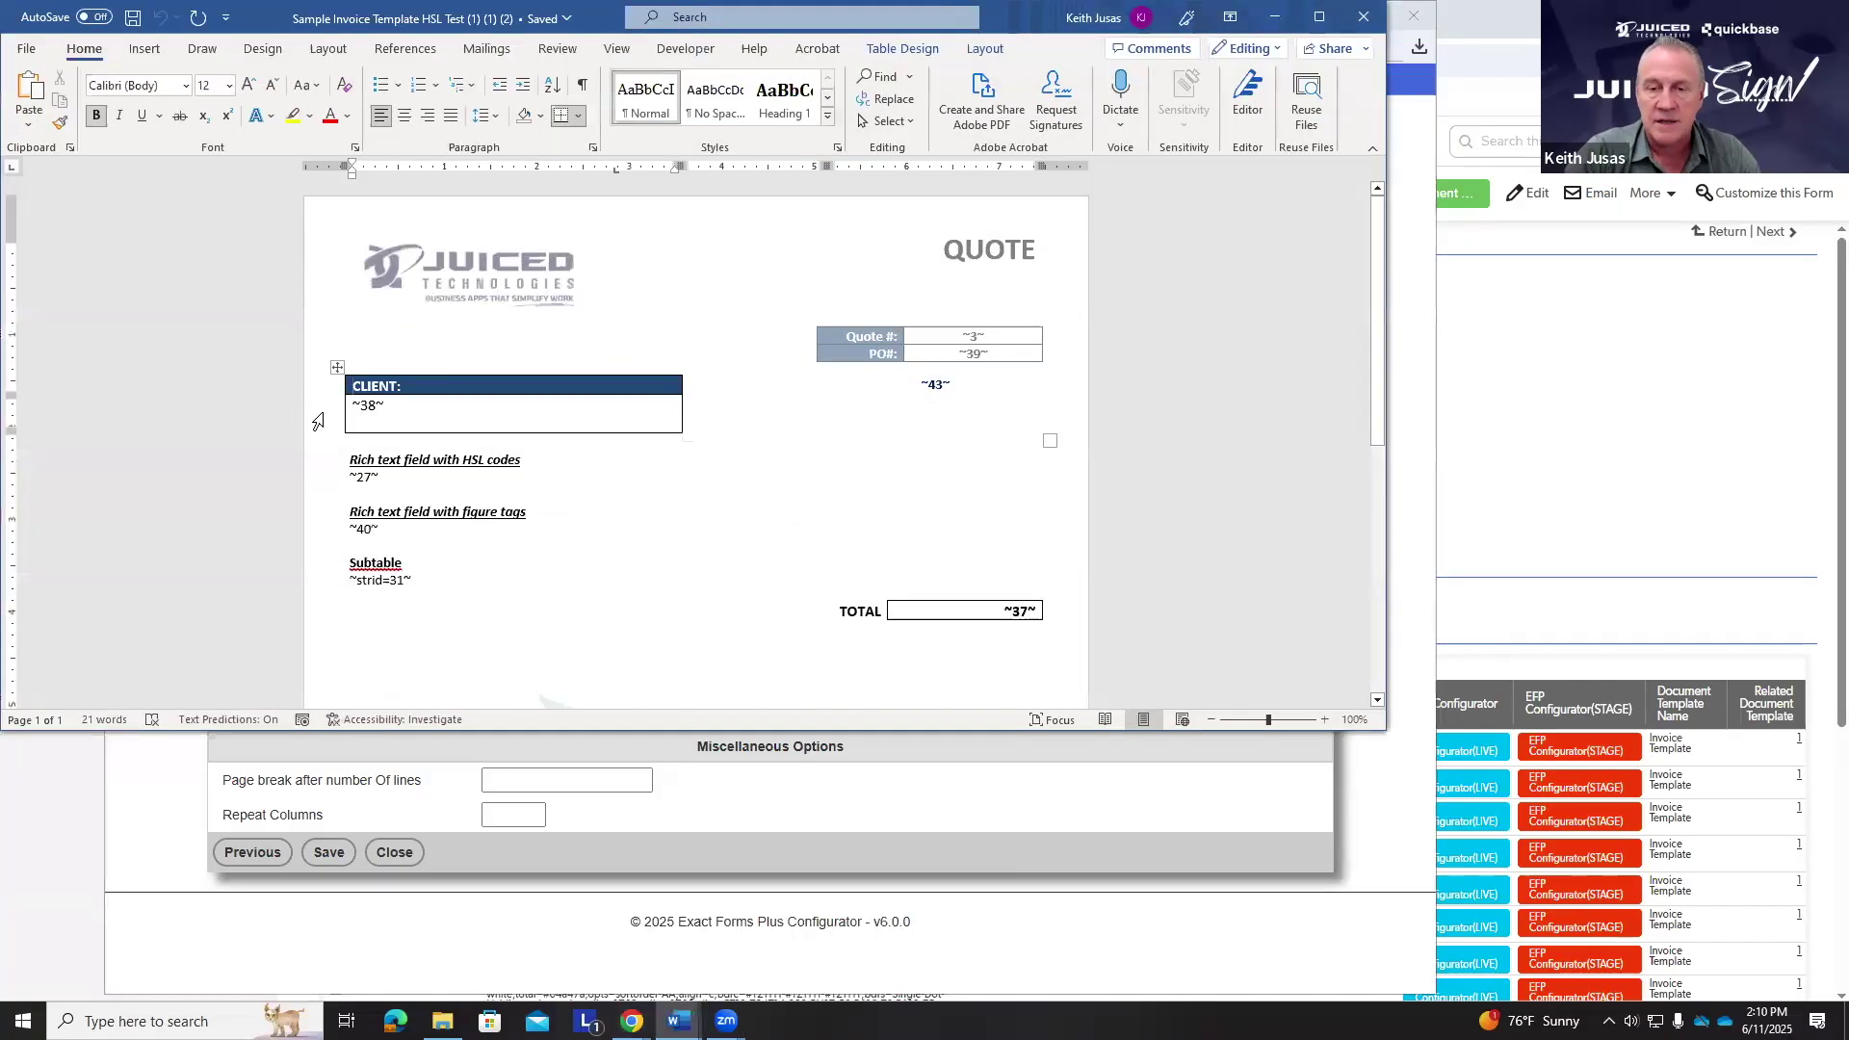
{"action": "left_click", "coordinate": [338, 367]}
{"action": "right_click", "coordinate": [337, 367]}
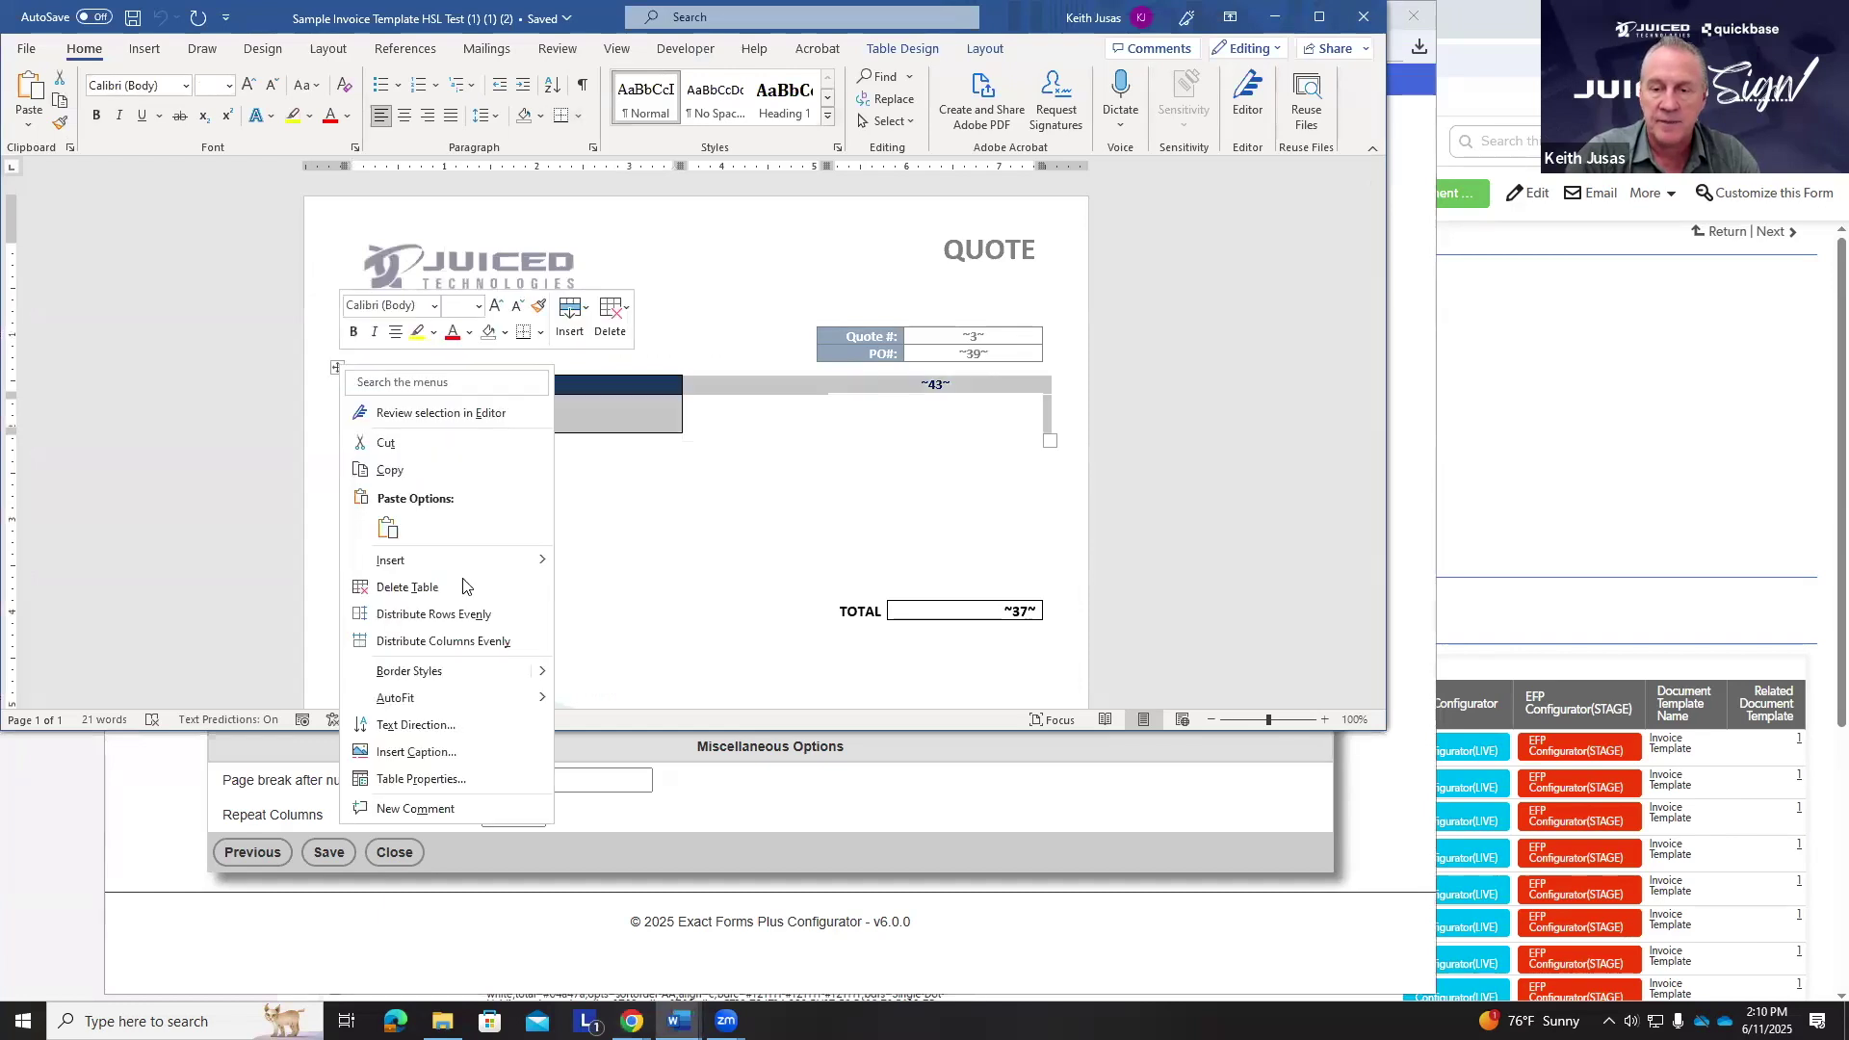
{"action": "left_click", "coordinate": [483, 780]}
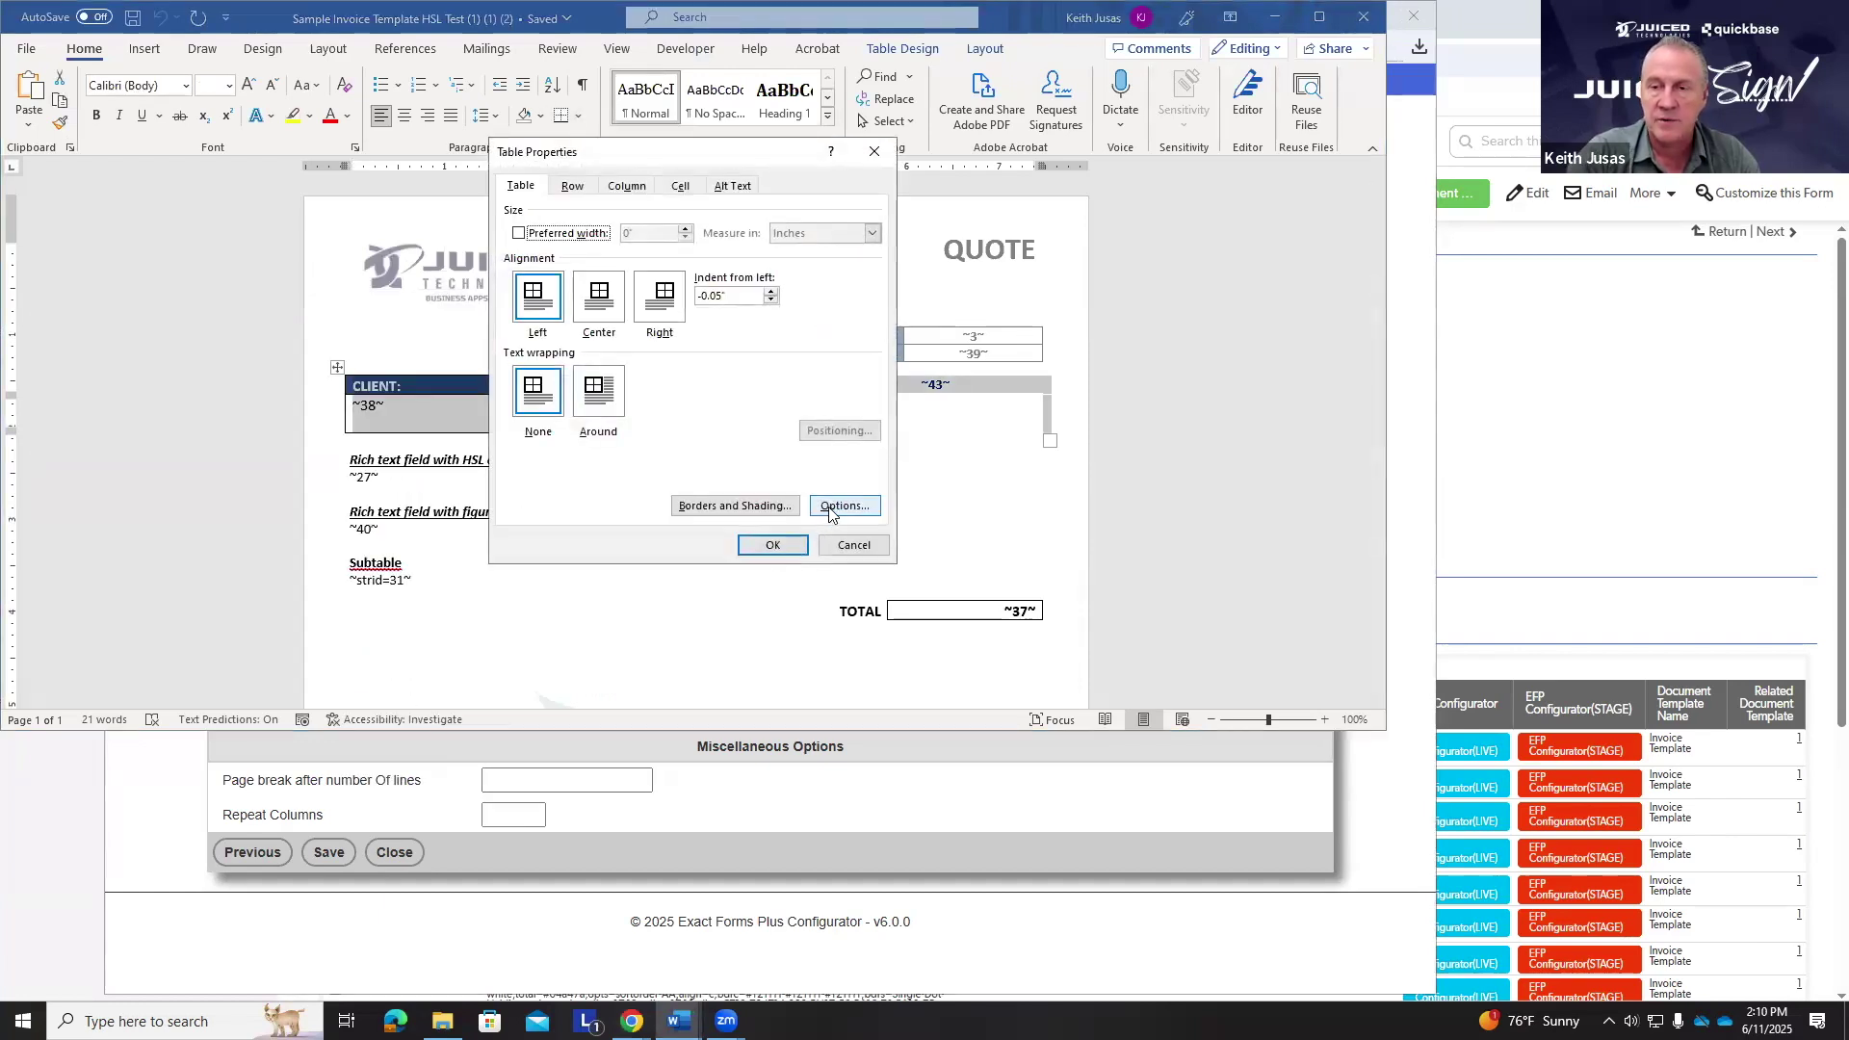
{"action": "left_click", "coordinate": [830, 508]}
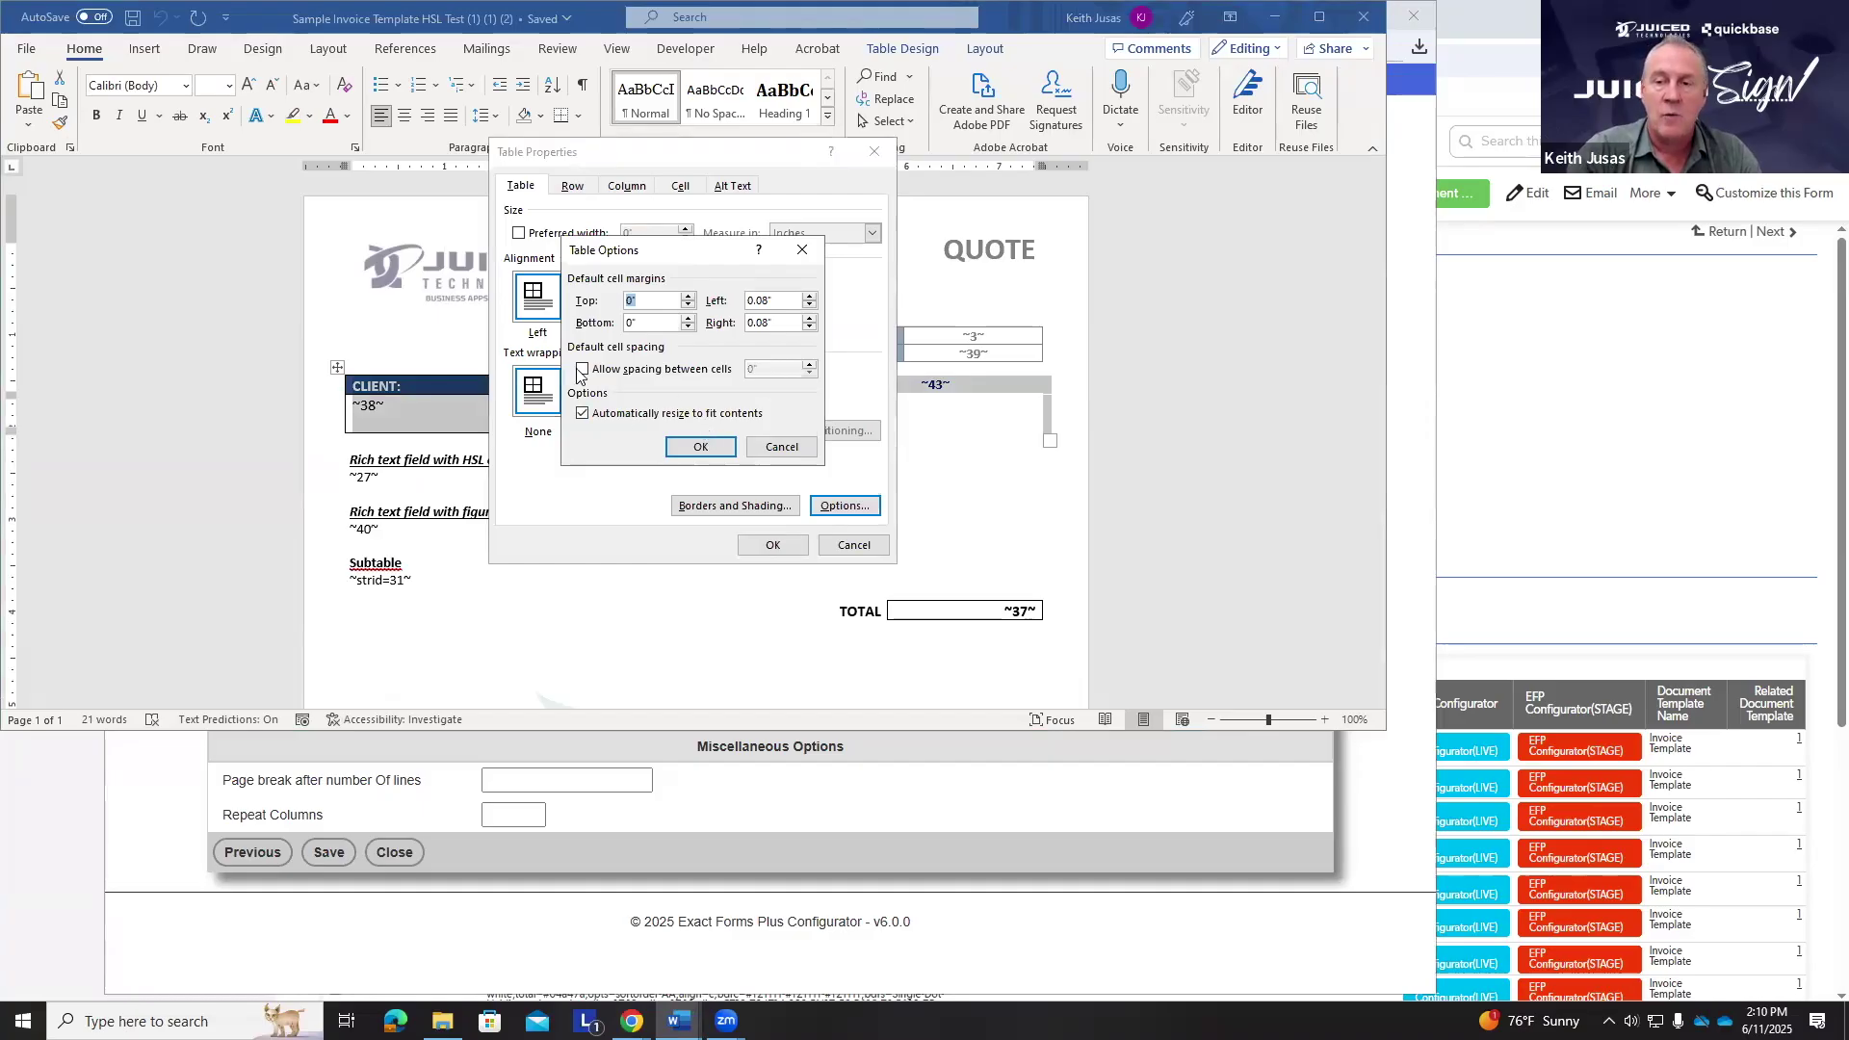
{"action": "left_click", "coordinate": [781, 447]}
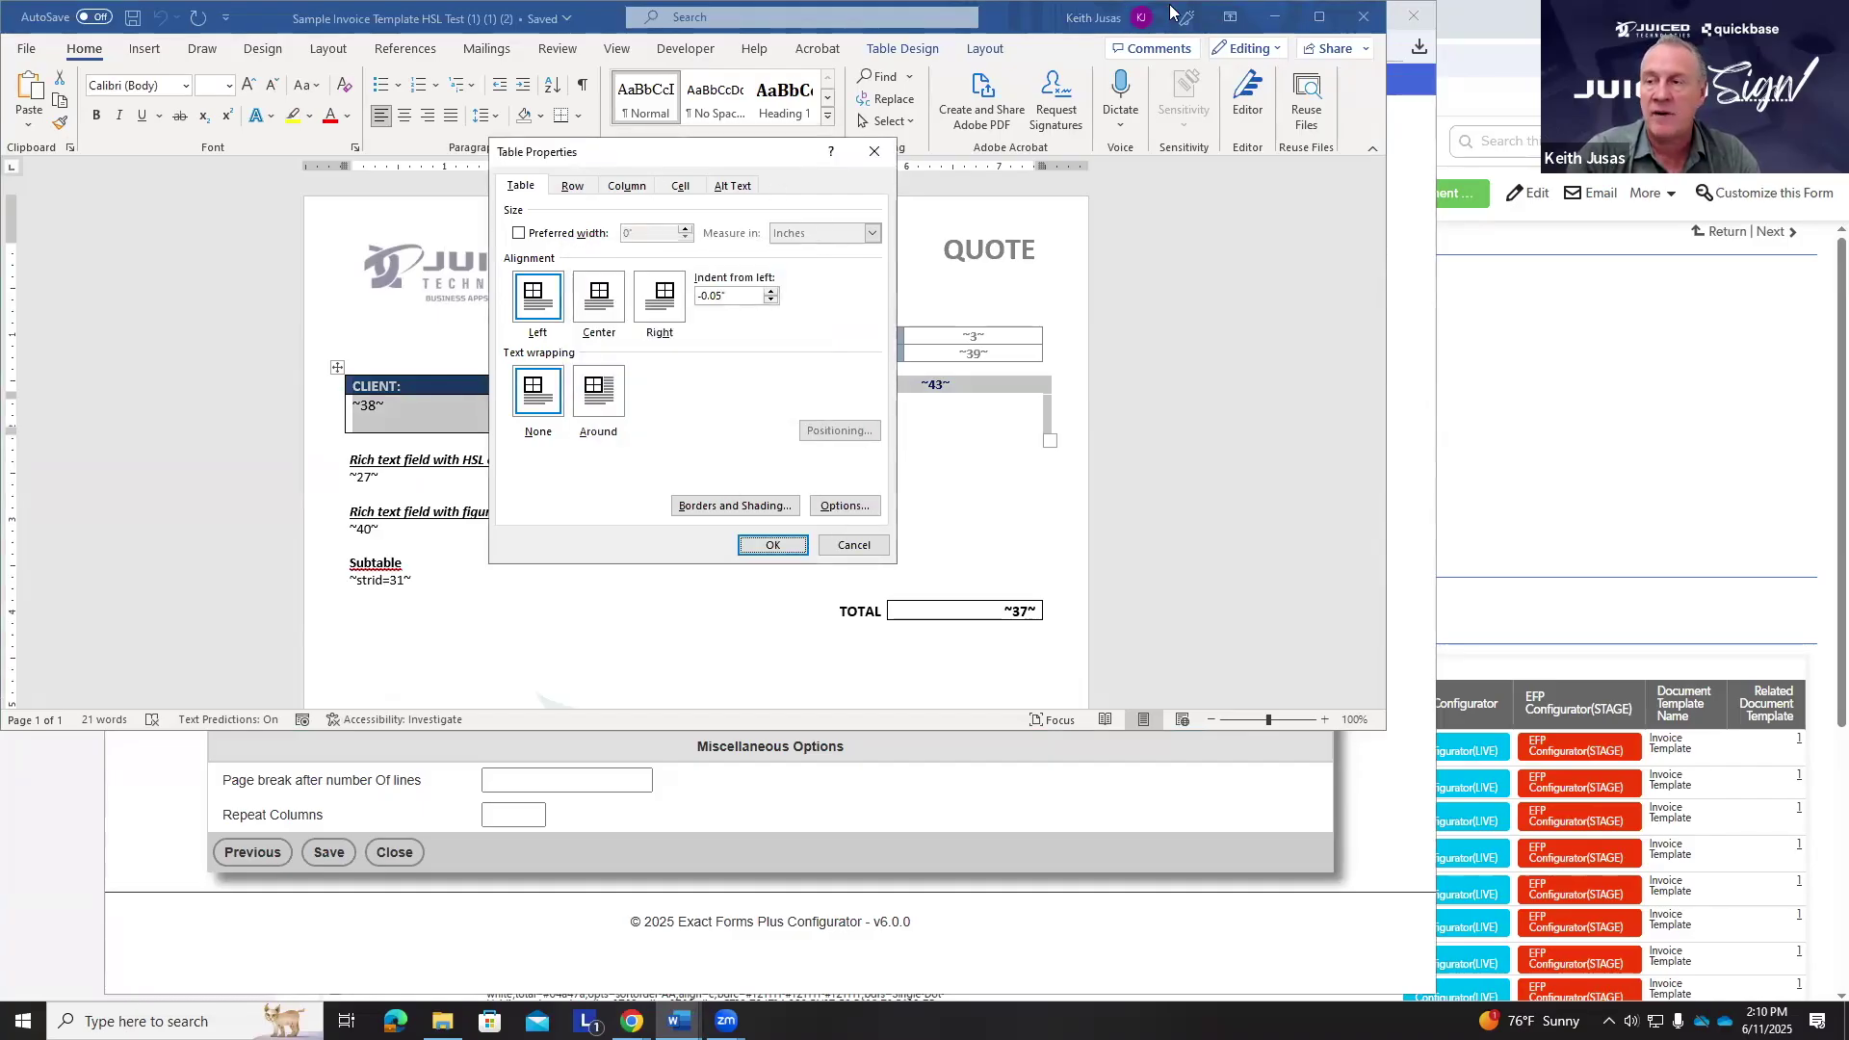
{"action": "left_click", "coordinate": [853, 545]}
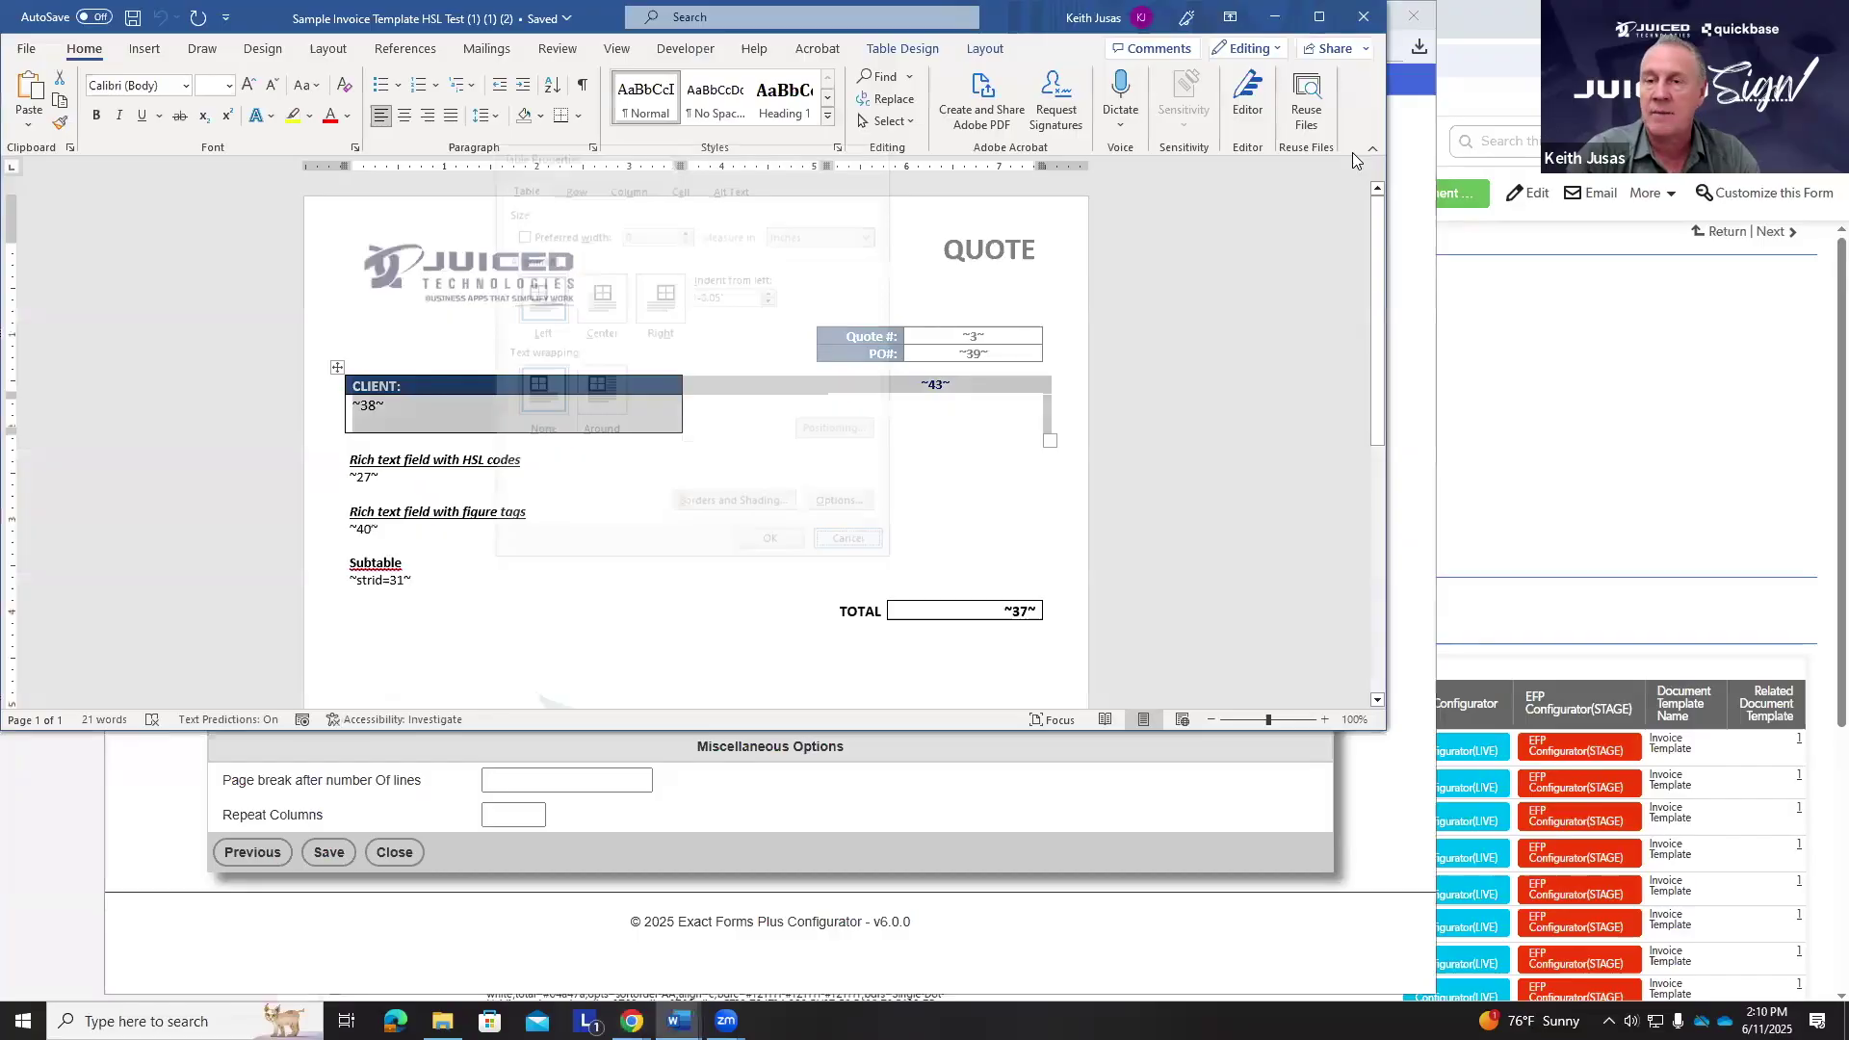
{"action": "left_click", "coordinate": [1274, 16]}
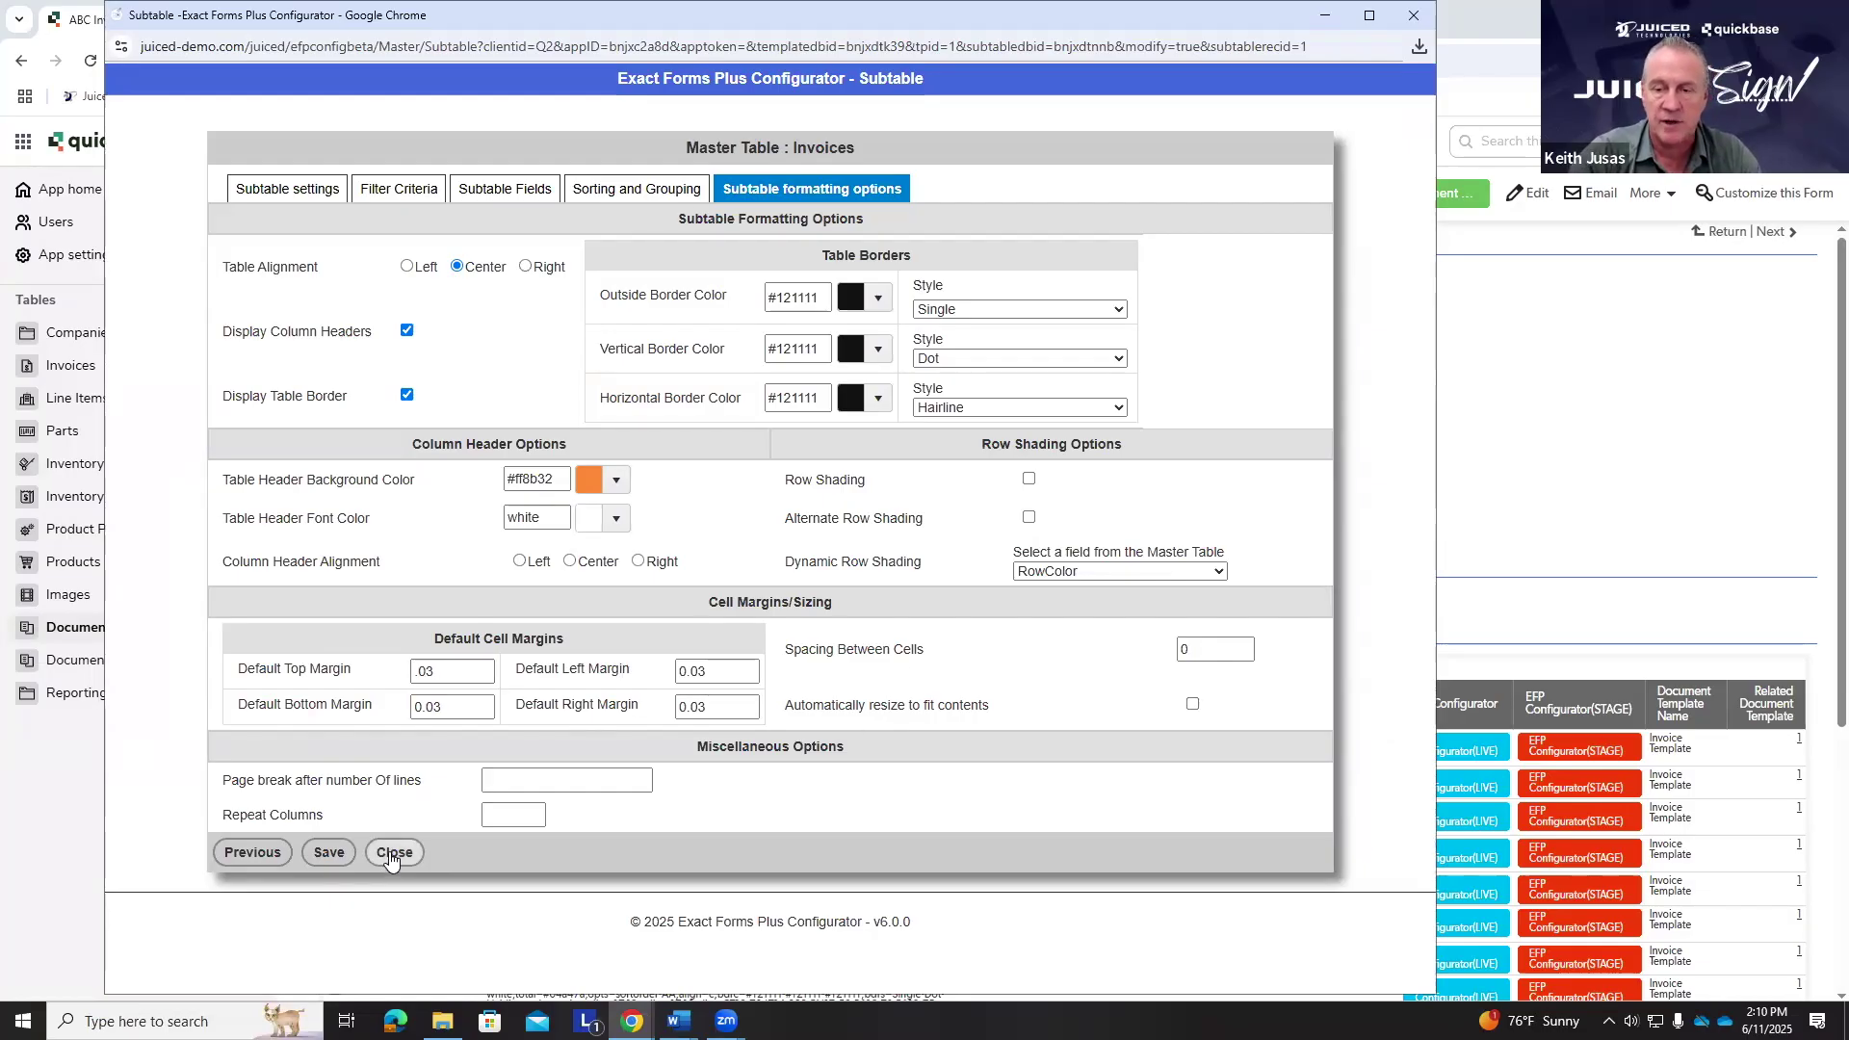
- Close the subtable configurator and create the Barcodes invoice PDF from the Invoice #1 record's summary reports section
{"action": "left_click", "coordinate": [1412, 15]}
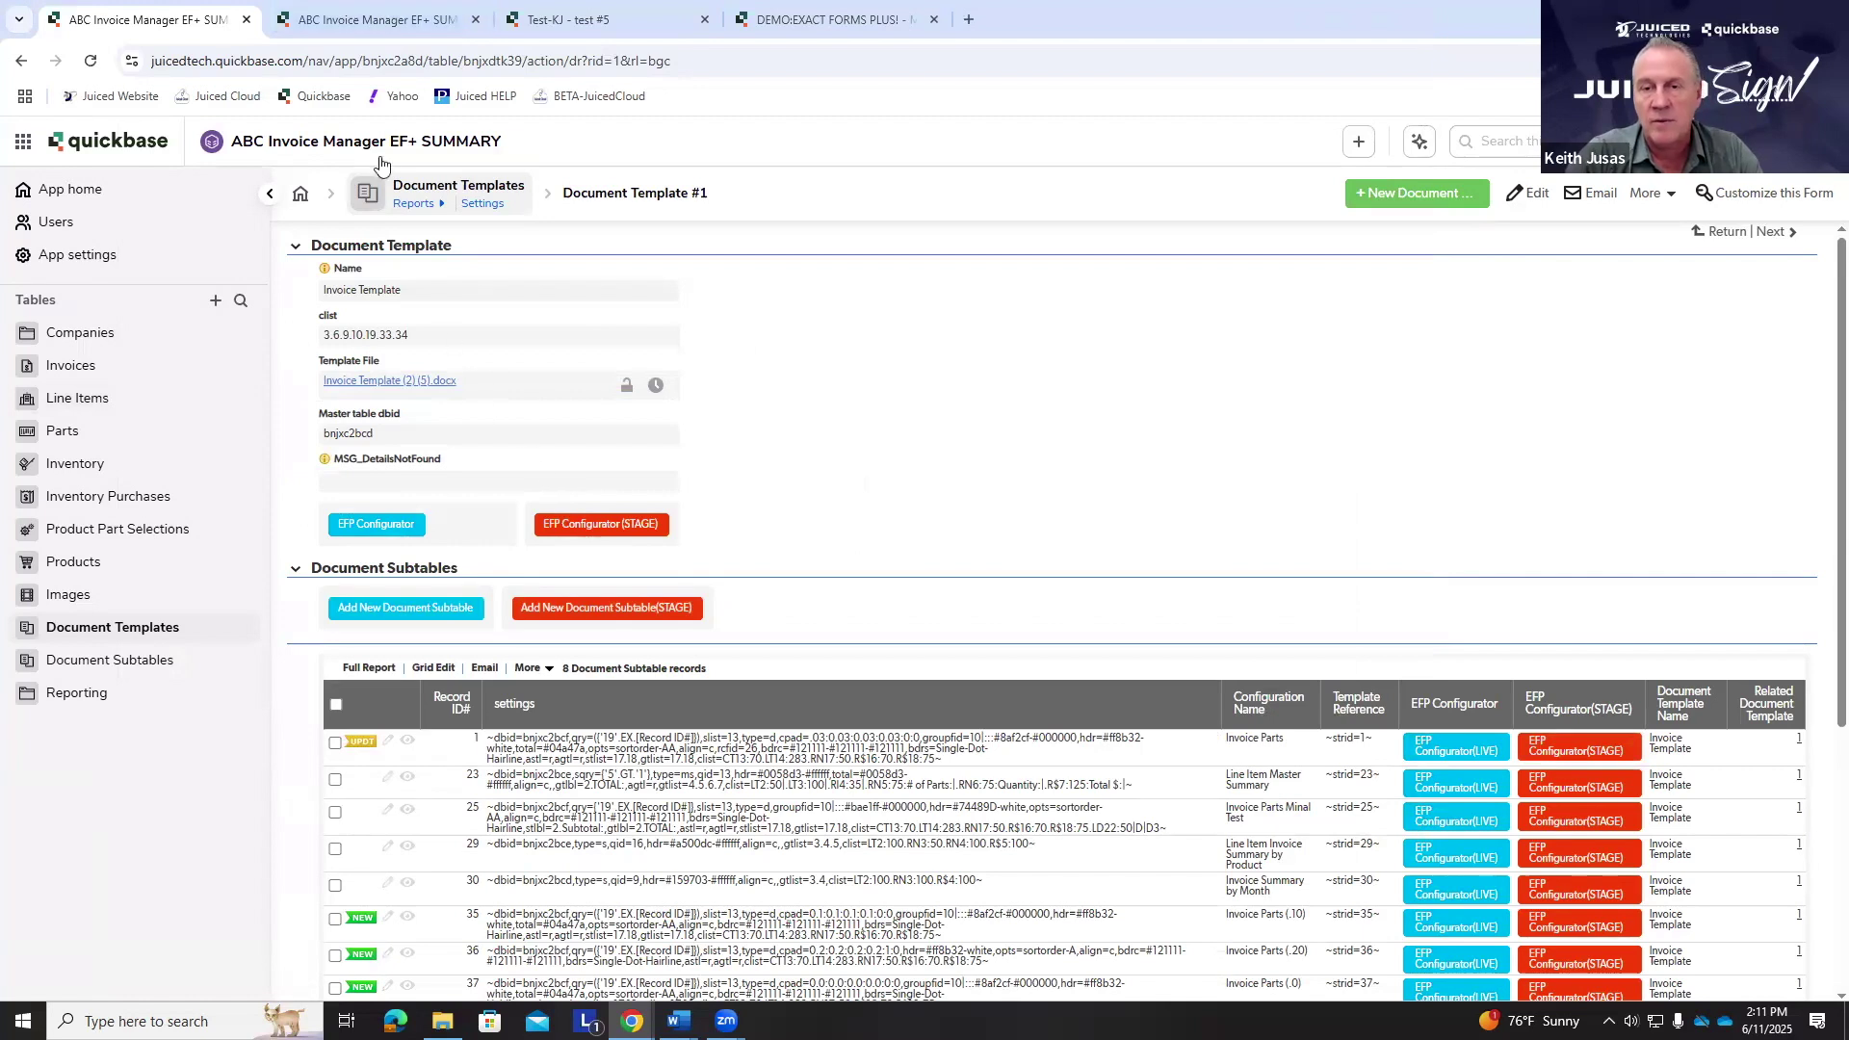
{"action": "left_click", "coordinate": [368, 24]}
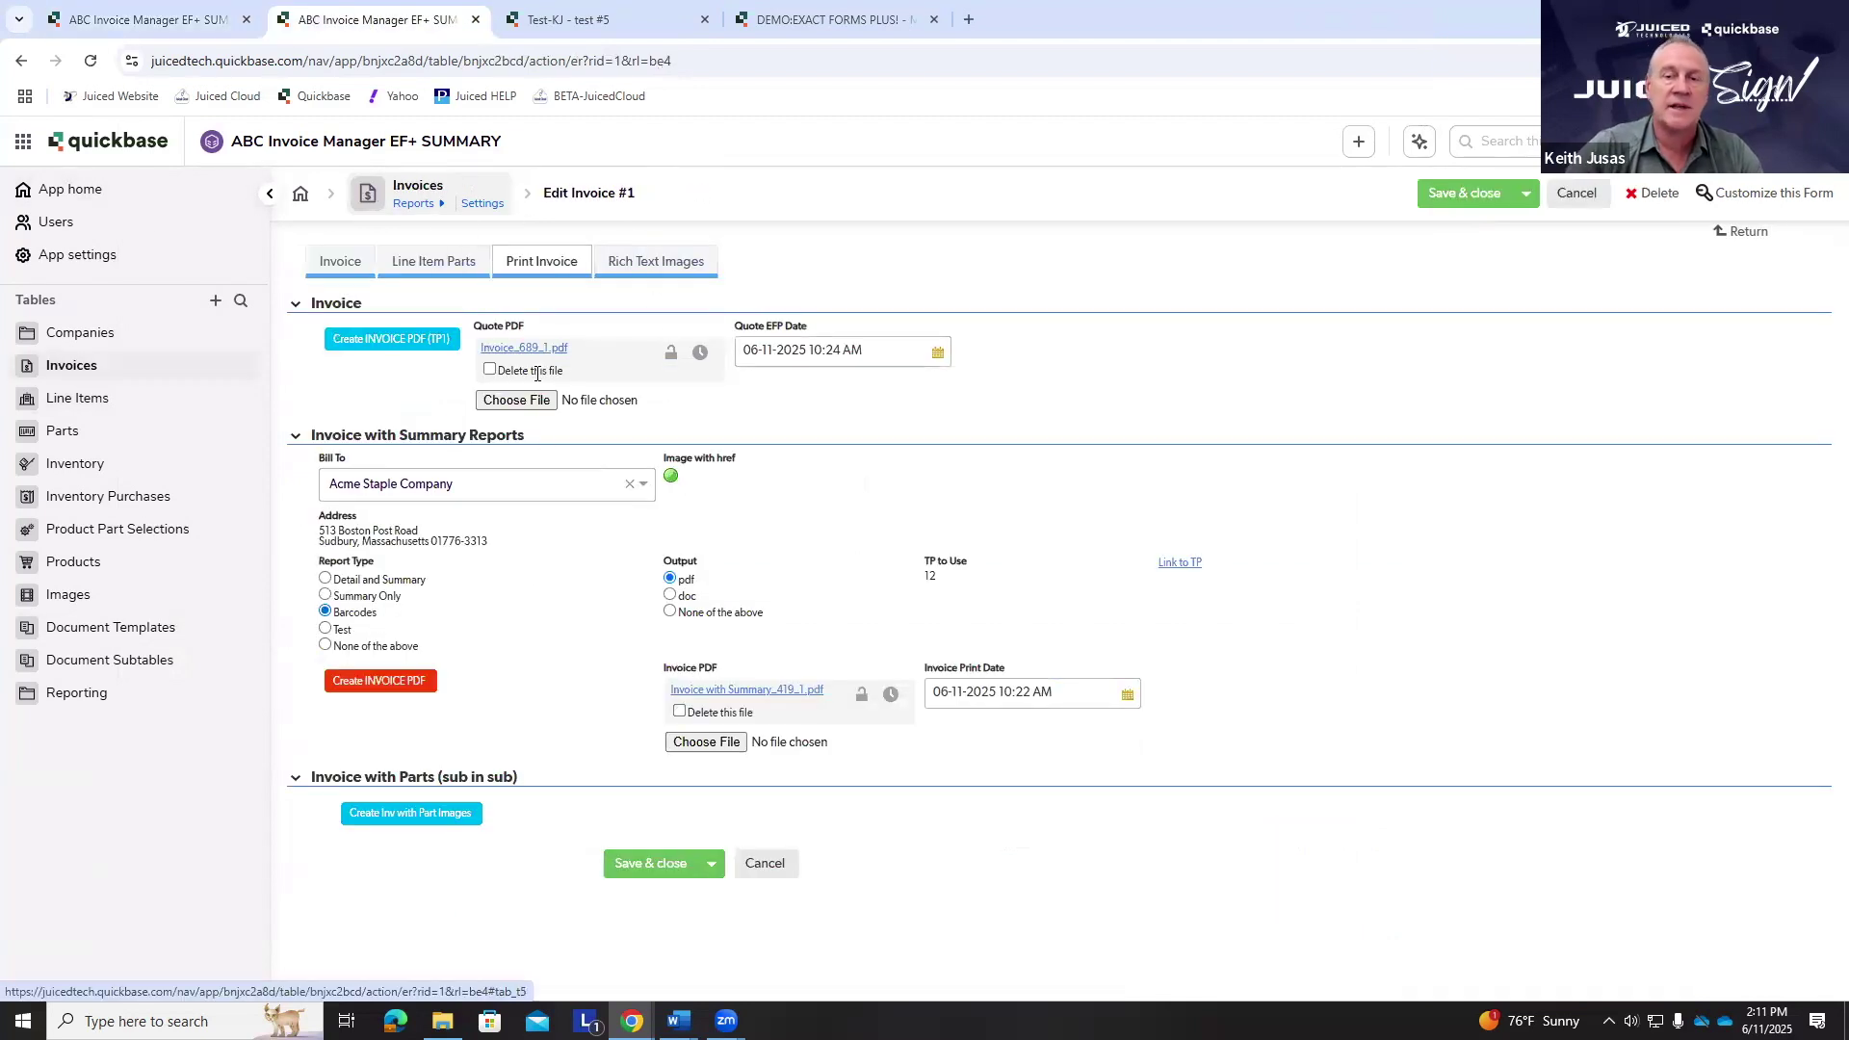
{"action": "left_click", "coordinate": [409, 679]}
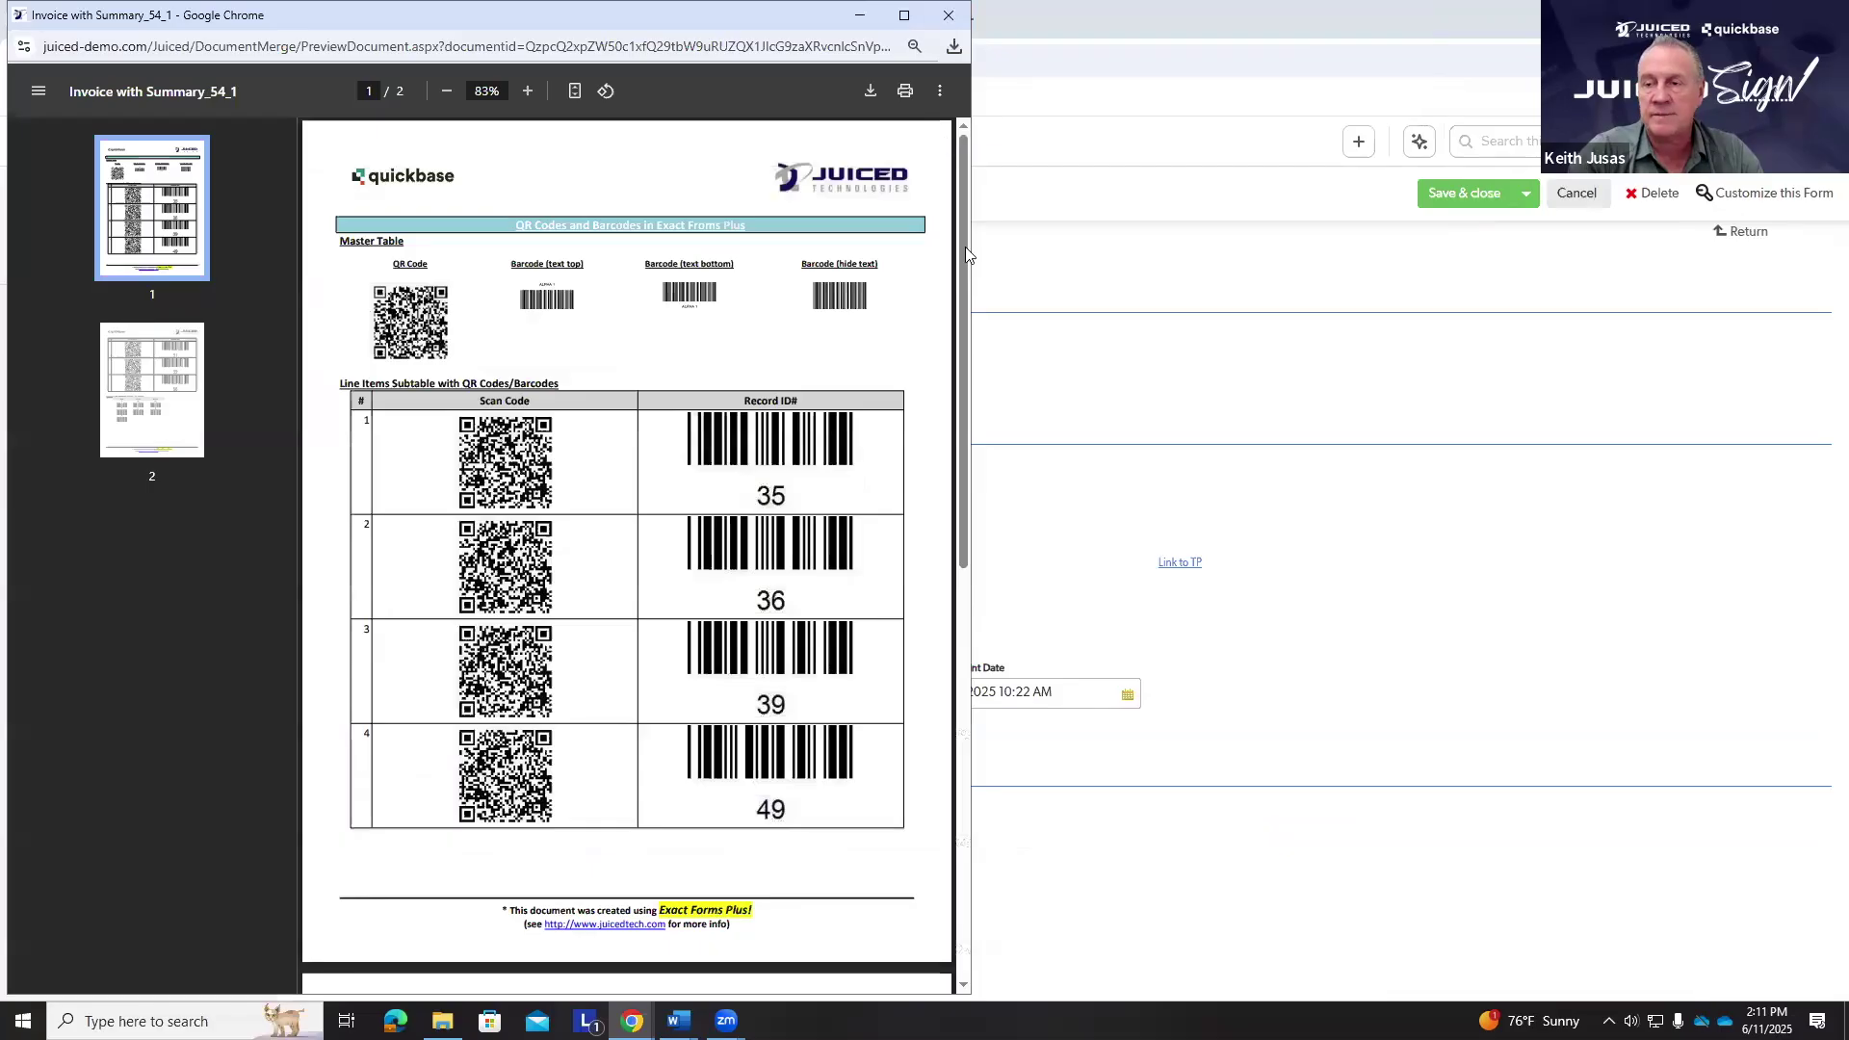
- Maximize the generated PDF preview and enlarge its view to 150%
{"action": "left_click_drag", "start_coordinate": [972, 254], "coordinate": [1338, 246]}
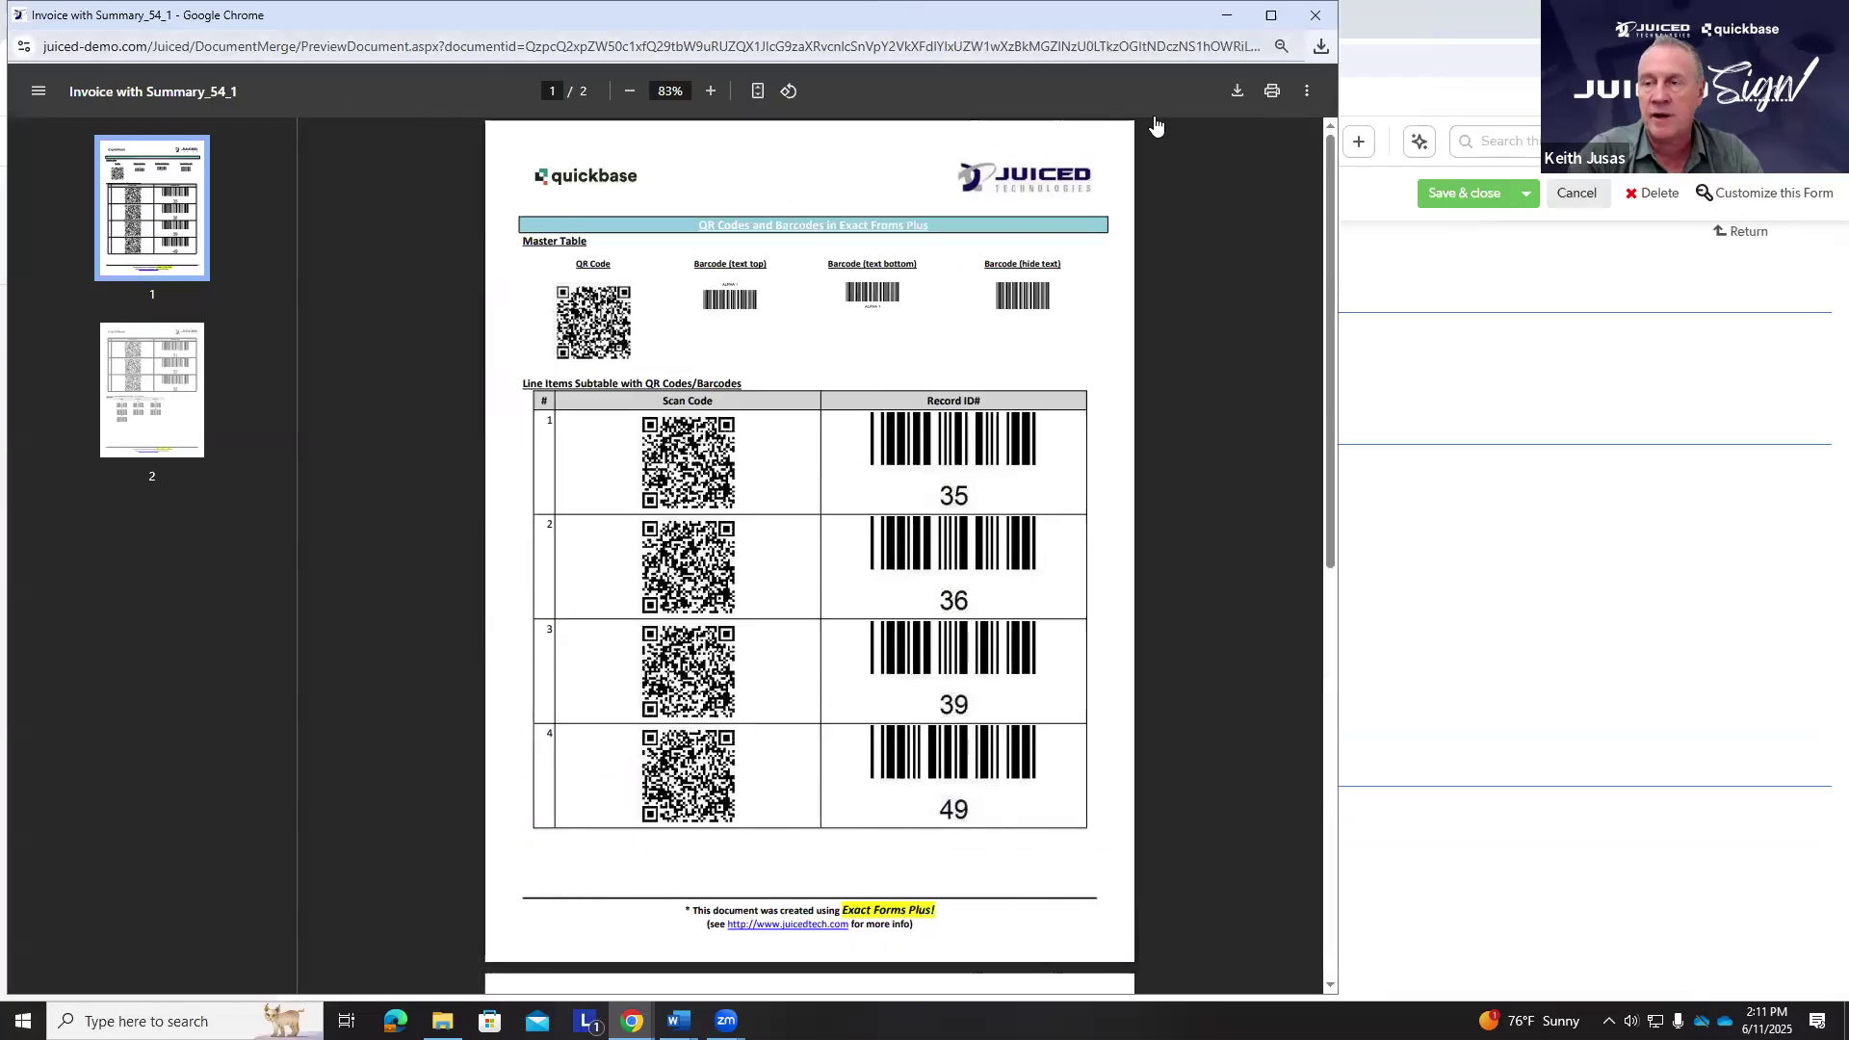
{"action": "left_click", "coordinate": [1272, 15]}
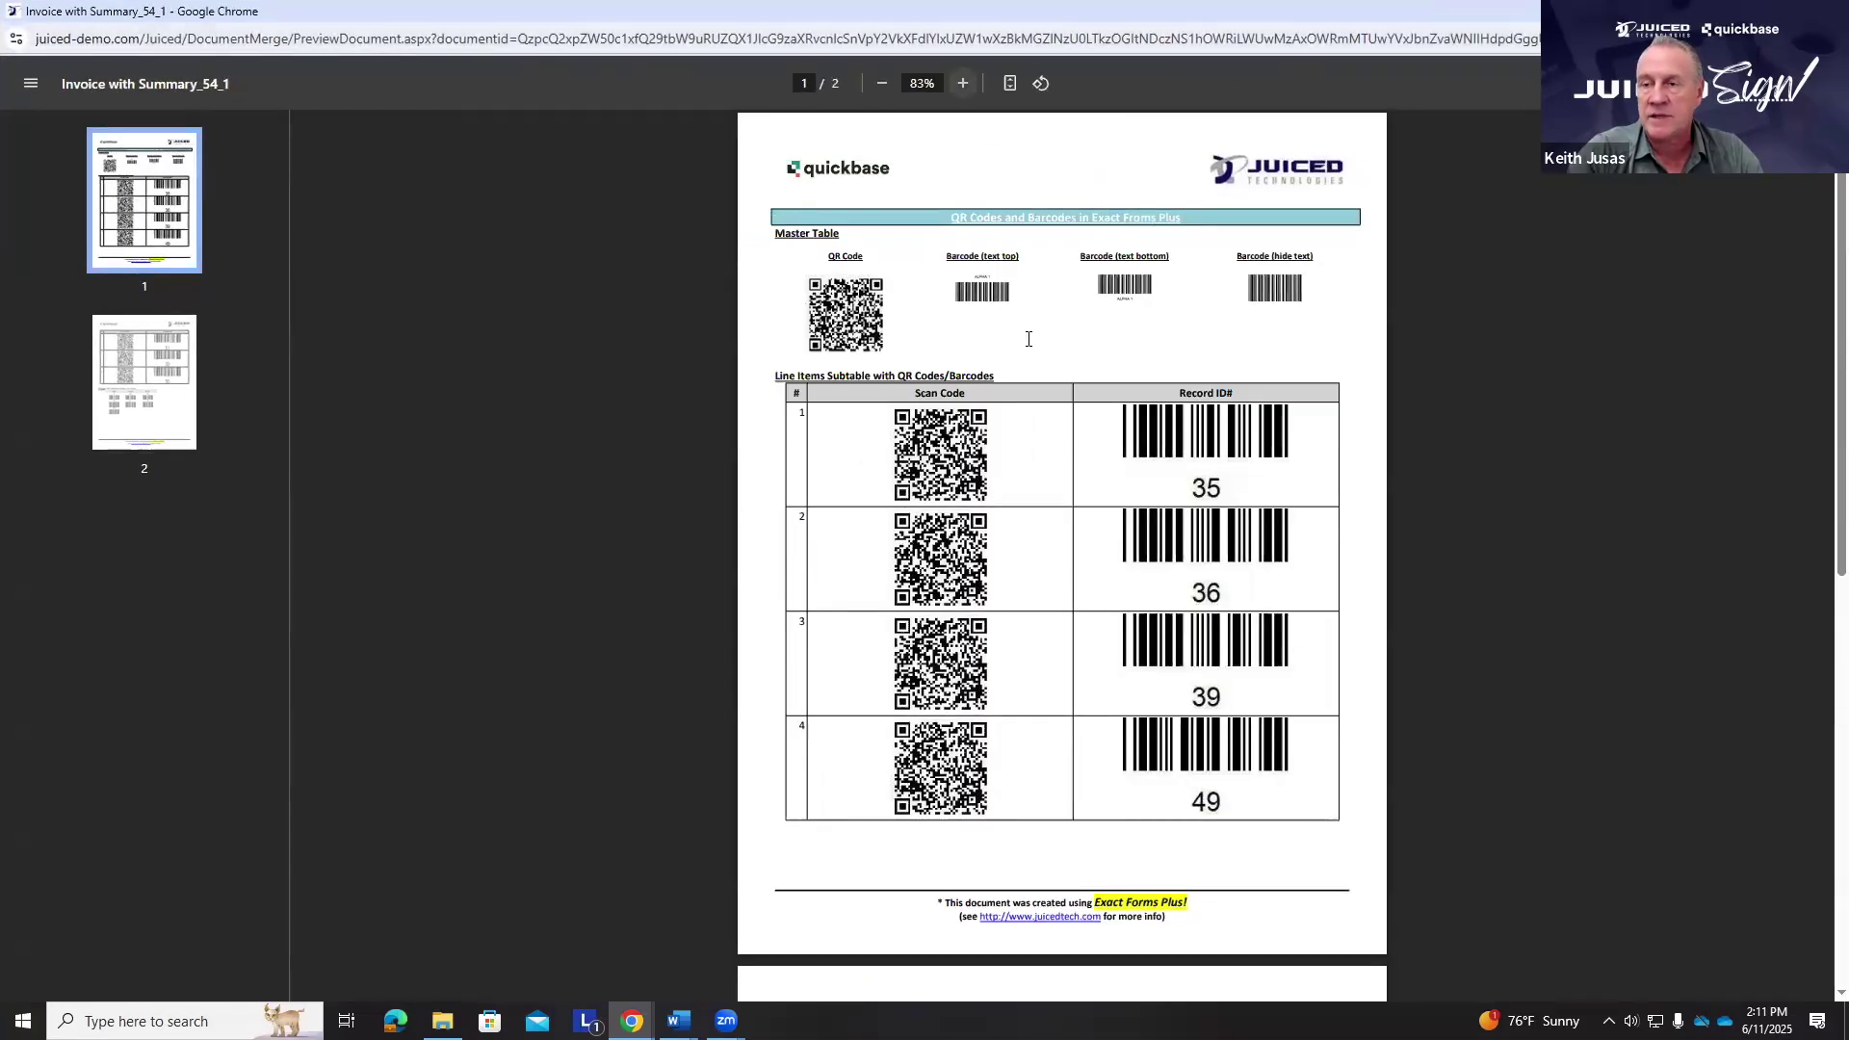
{"action": "left_click", "coordinate": [962, 83]}
{"action": "left_click", "coordinate": [962, 83]}
{"action": "left_click", "coordinate": [962, 83]}
{"action": "left_click", "coordinate": [963, 82]}
{"action": "left_click", "coordinate": [962, 83]}
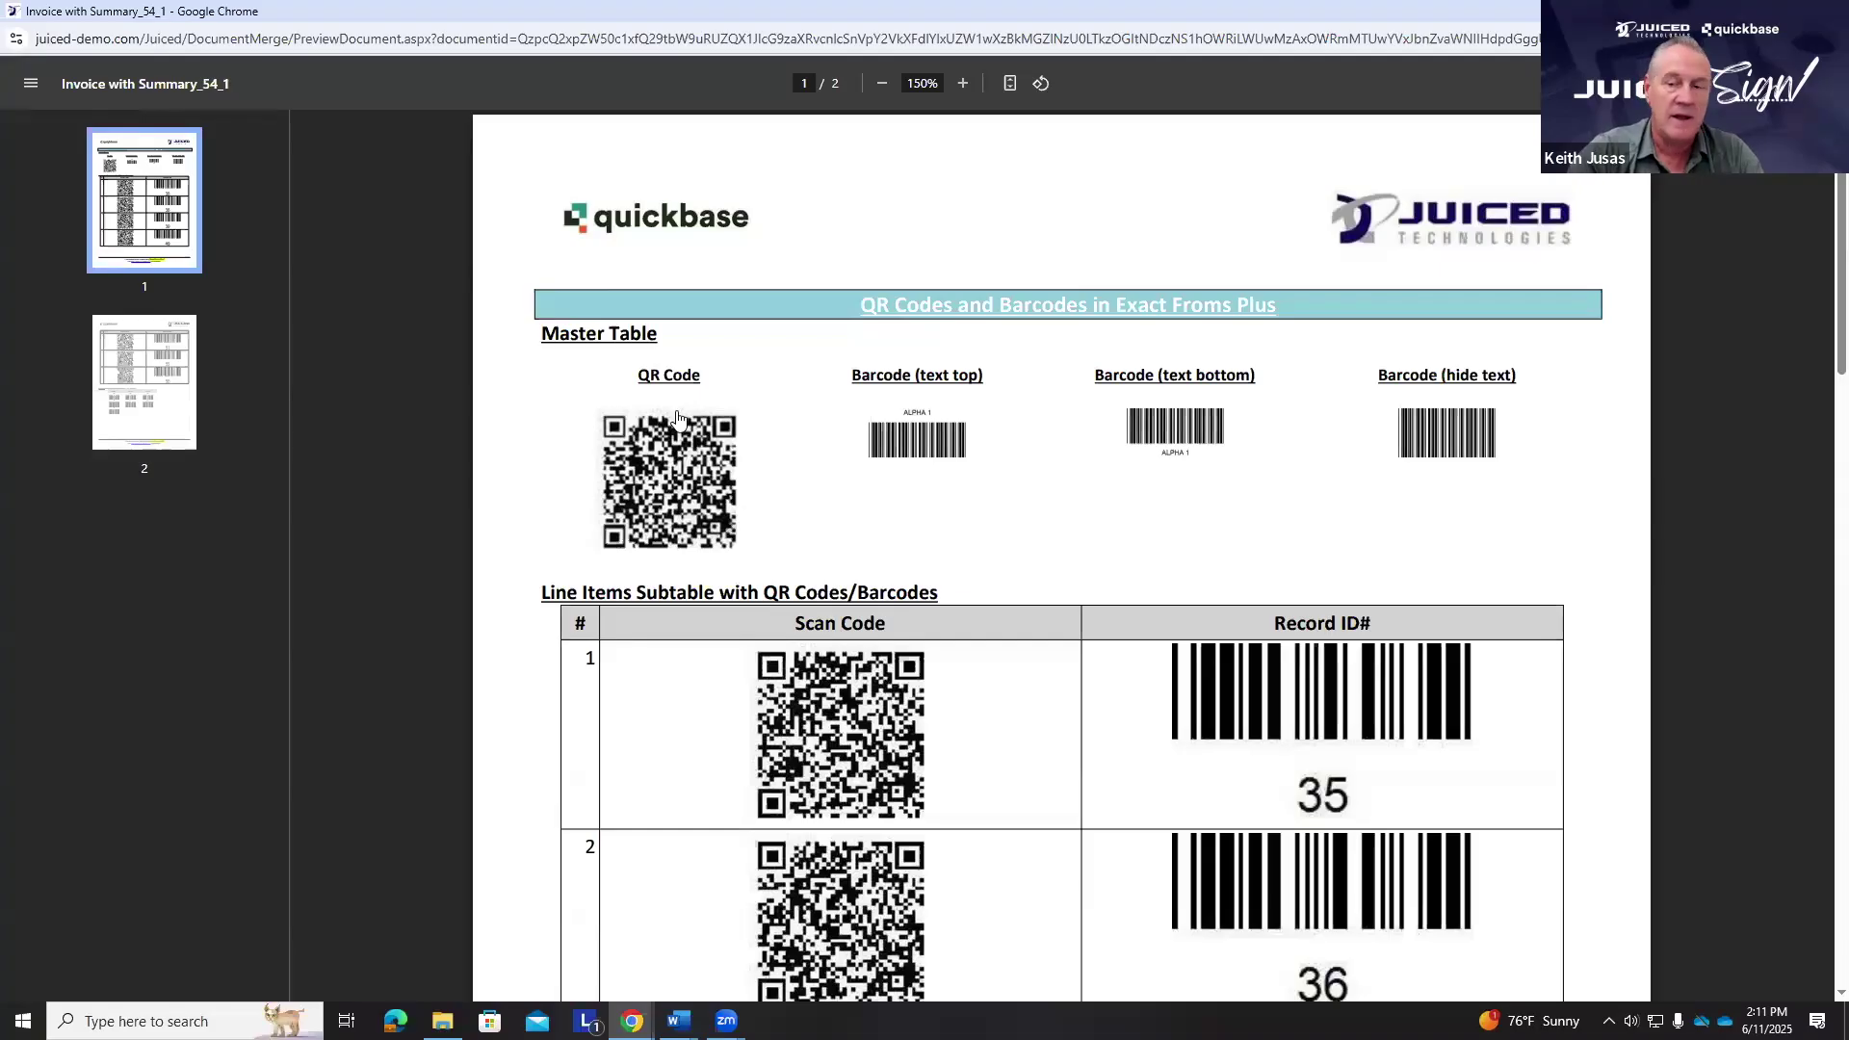
- Examine the master table's QR code and barcode styles and the line items subtable through to the repeating columns section
{"action": "scroll", "coordinate": [1047, 695], "scroll_direction": "down", "scroll_amount": 2}
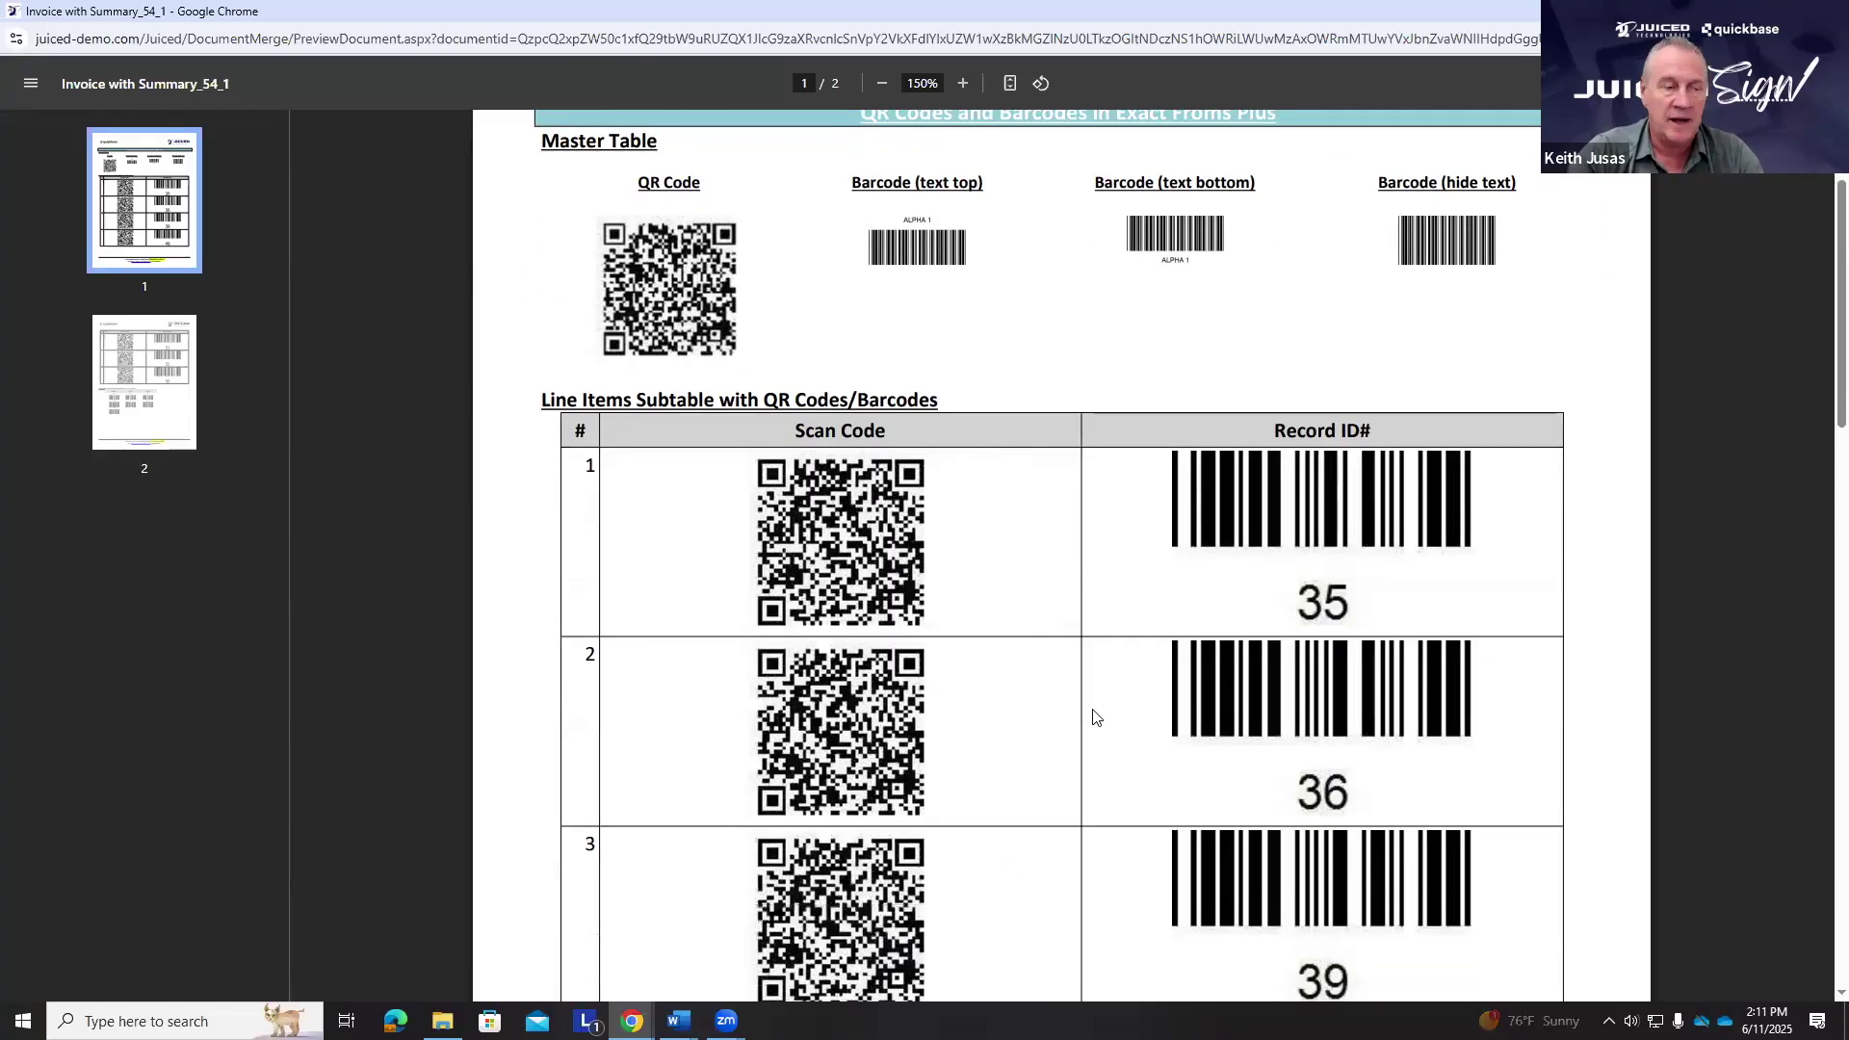
{"action": "scroll", "coordinate": [1062, 704], "scroll_direction": "down", "scroll_amount": 3}
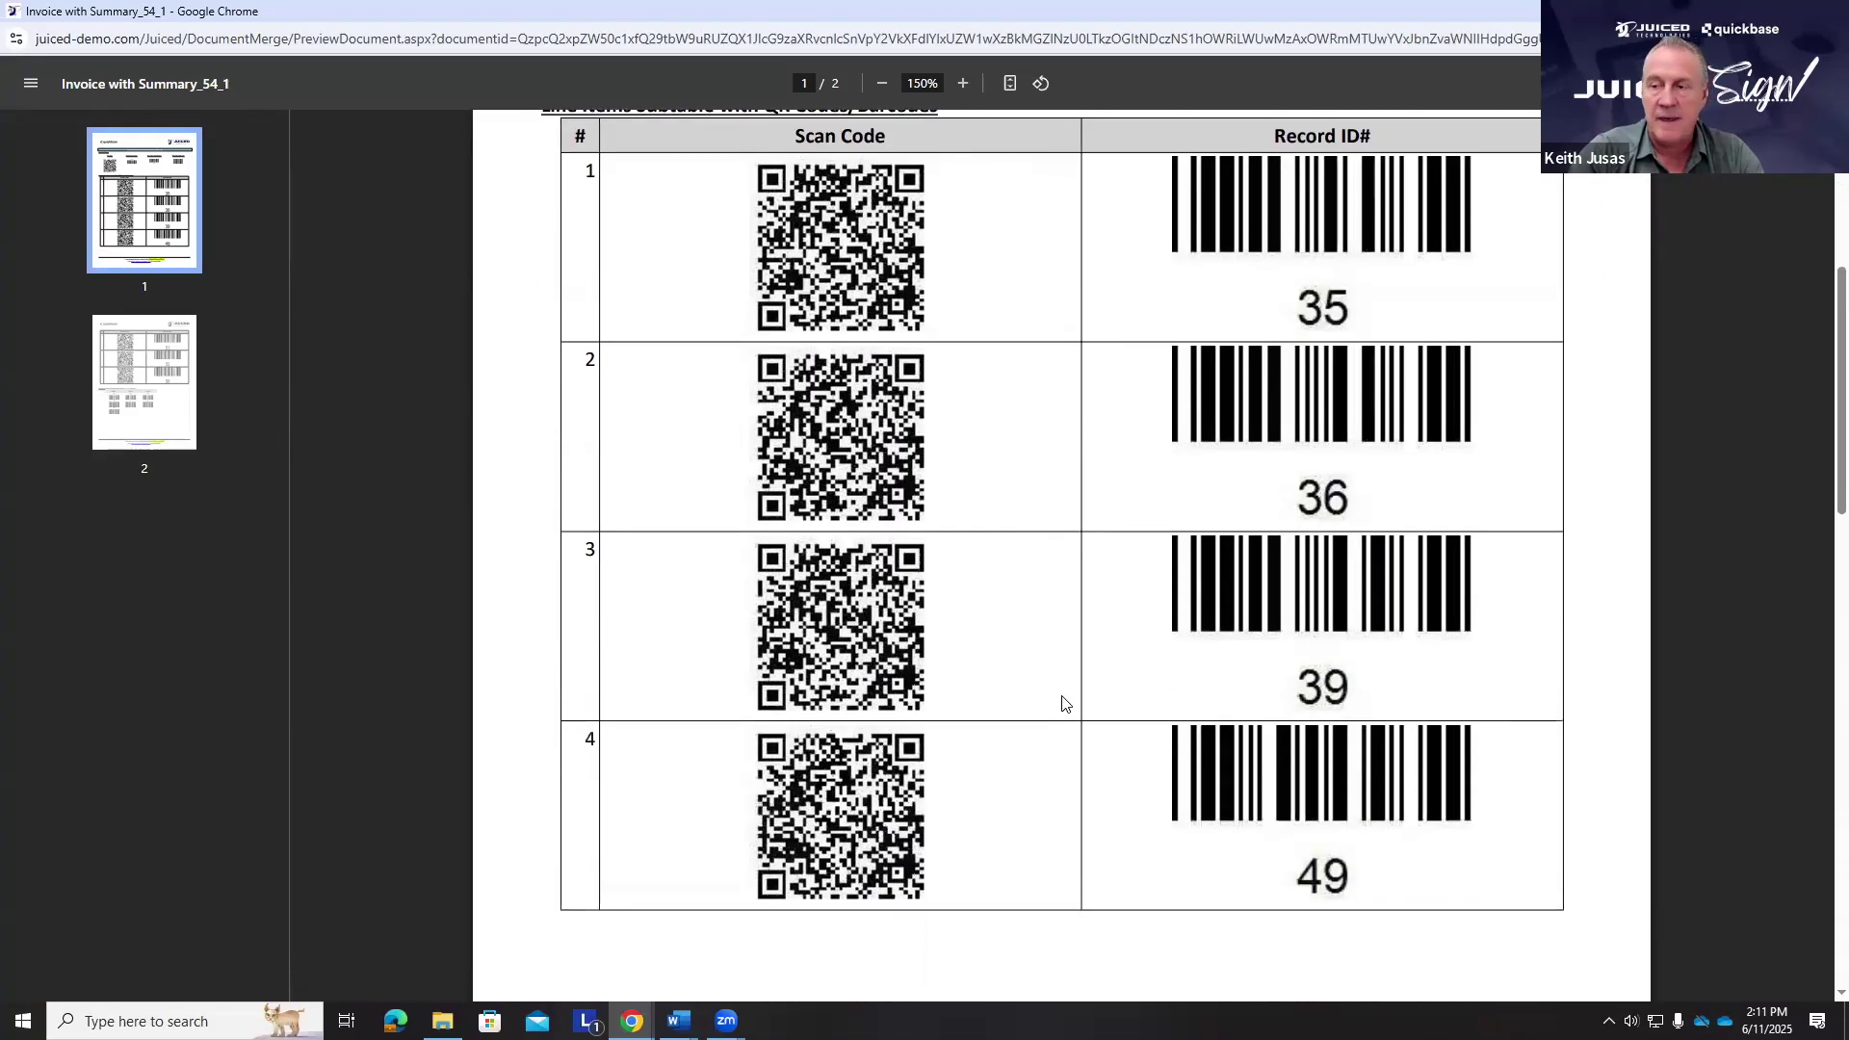
{"action": "scroll", "coordinate": [1063, 703], "scroll_direction": "down", "scroll_amount": 2}
{"action": "scroll", "coordinate": [1062, 702], "scroll_direction": "up", "scroll_amount": 7}
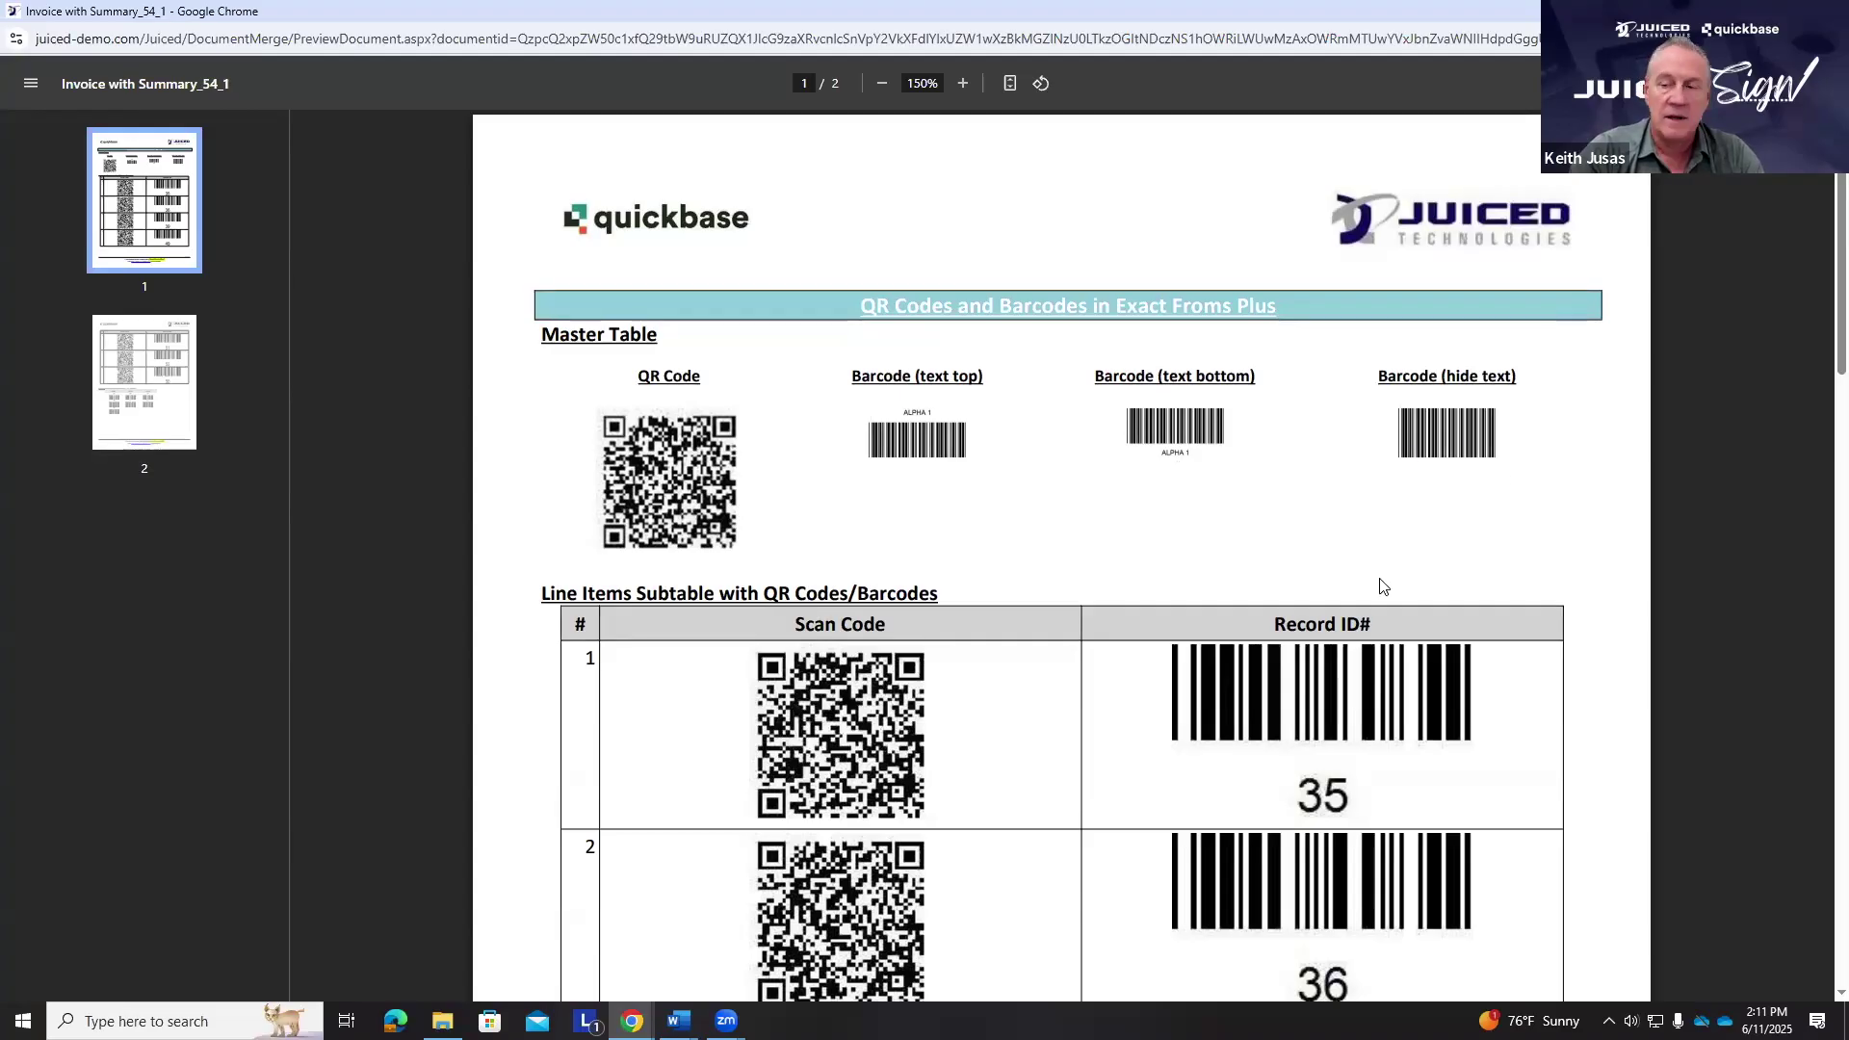
{"action": "scroll", "coordinate": [1384, 586], "scroll_direction": "down", "scroll_amount": 5}
{"action": "scroll", "coordinate": [1384, 582], "scroll_direction": "down", "scroll_amount": 6}
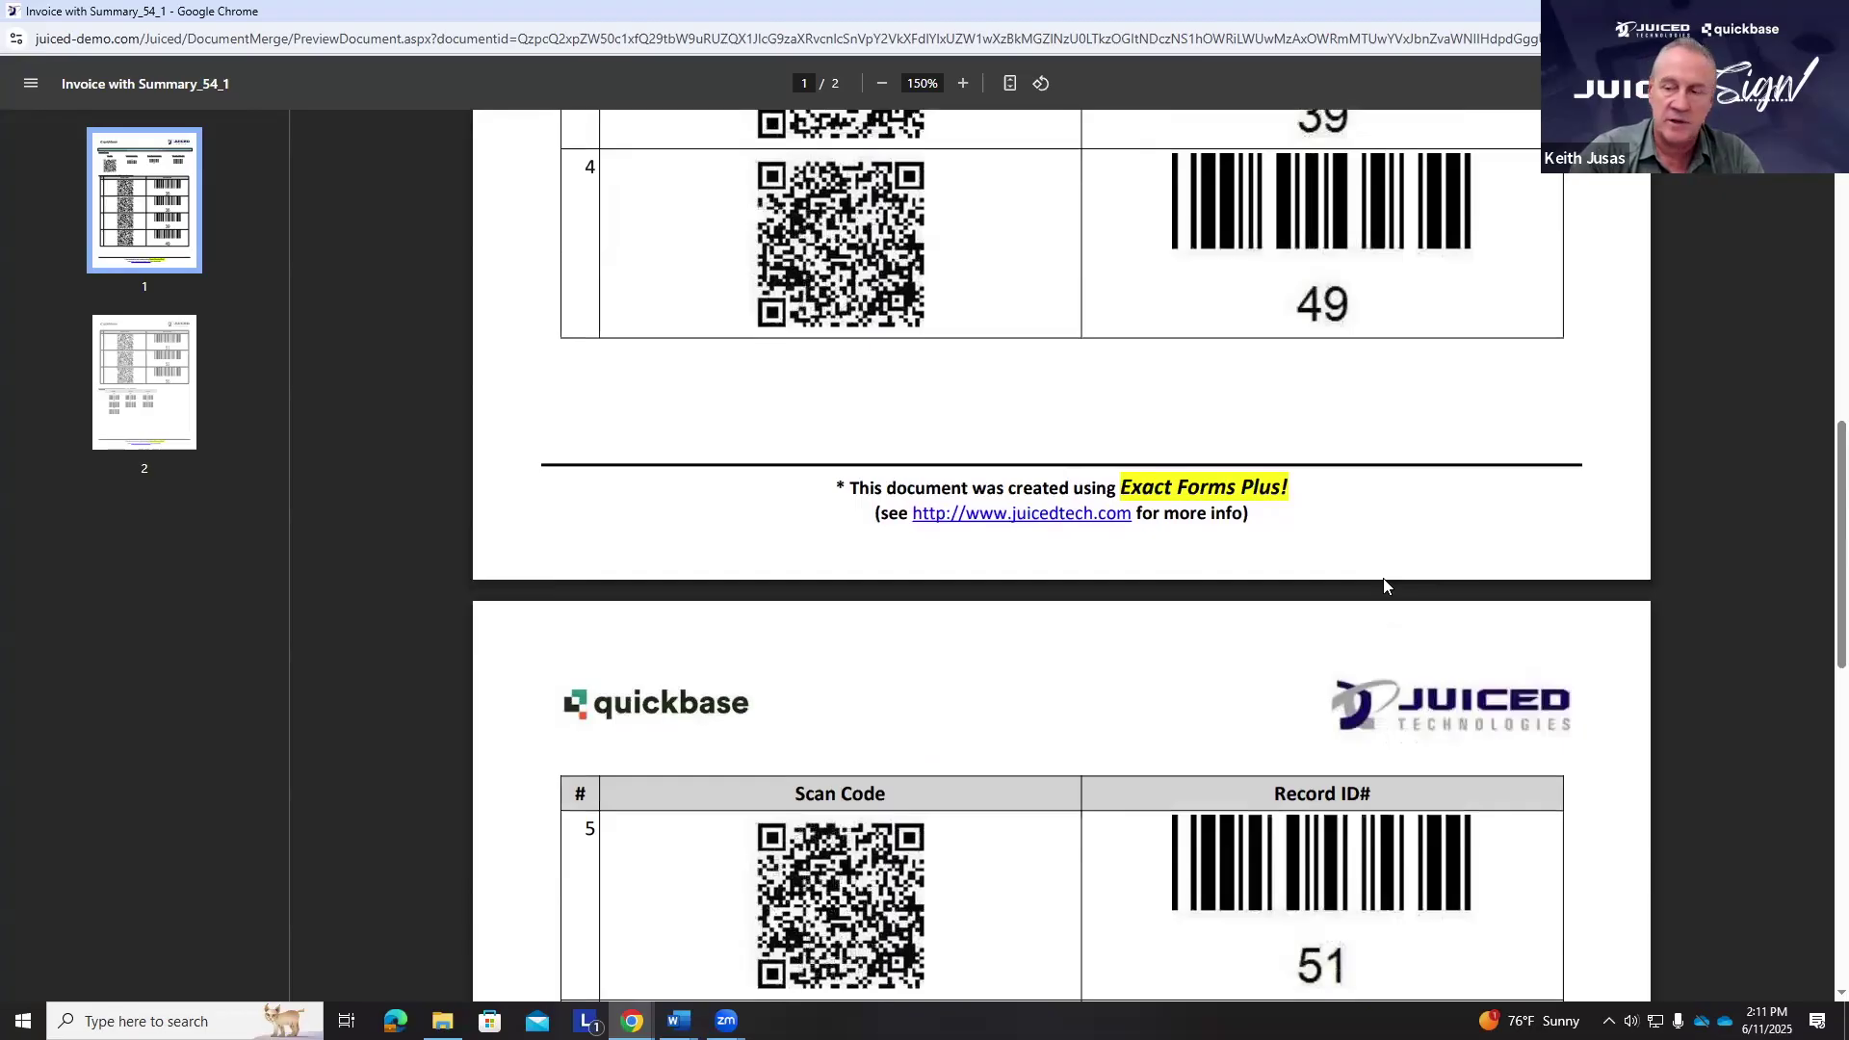
{"action": "scroll", "coordinate": [1384, 586], "scroll_direction": "down", "scroll_amount": 4}
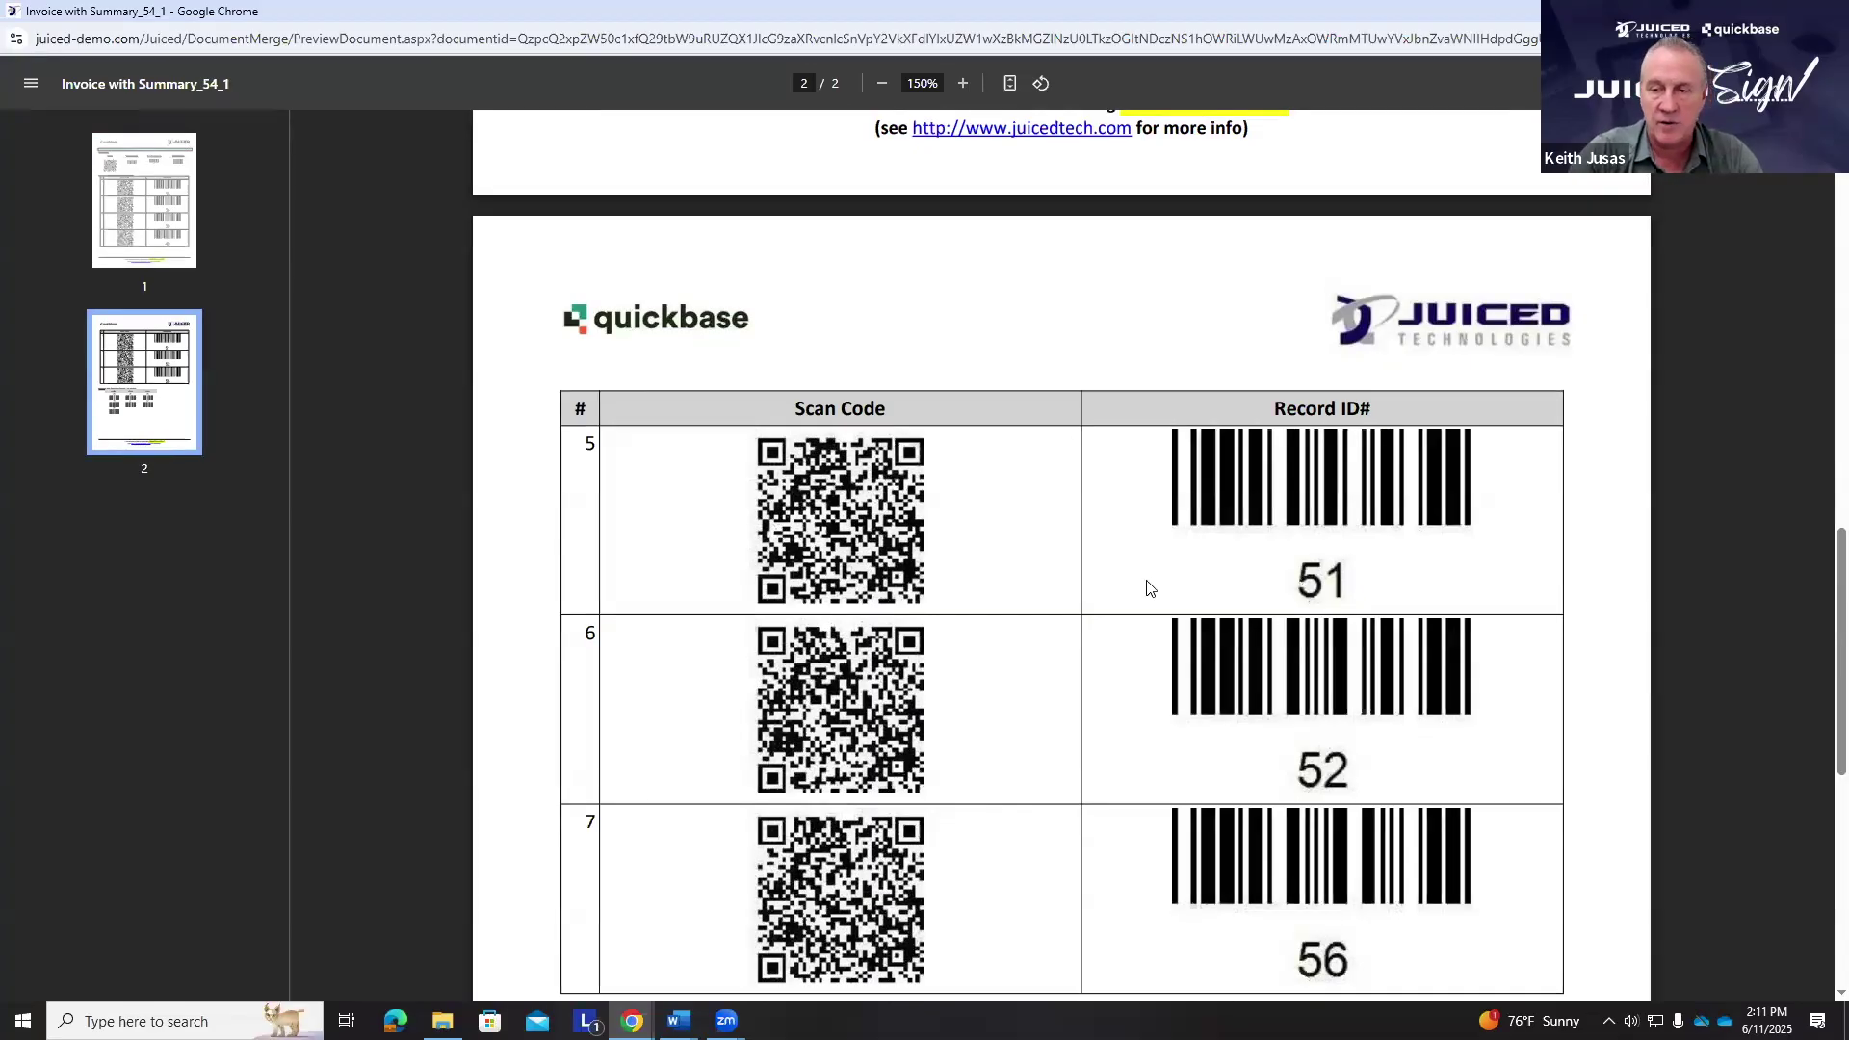
{"action": "scroll", "coordinate": [1165, 566], "scroll_direction": "down", "scroll_amount": 7}
{"action": "scroll", "coordinate": [1163, 555], "scroll_direction": "up", "scroll_amount": 10}
{"action": "scroll", "coordinate": [1164, 556], "scroll_direction": "down", "scroll_amount": 4}
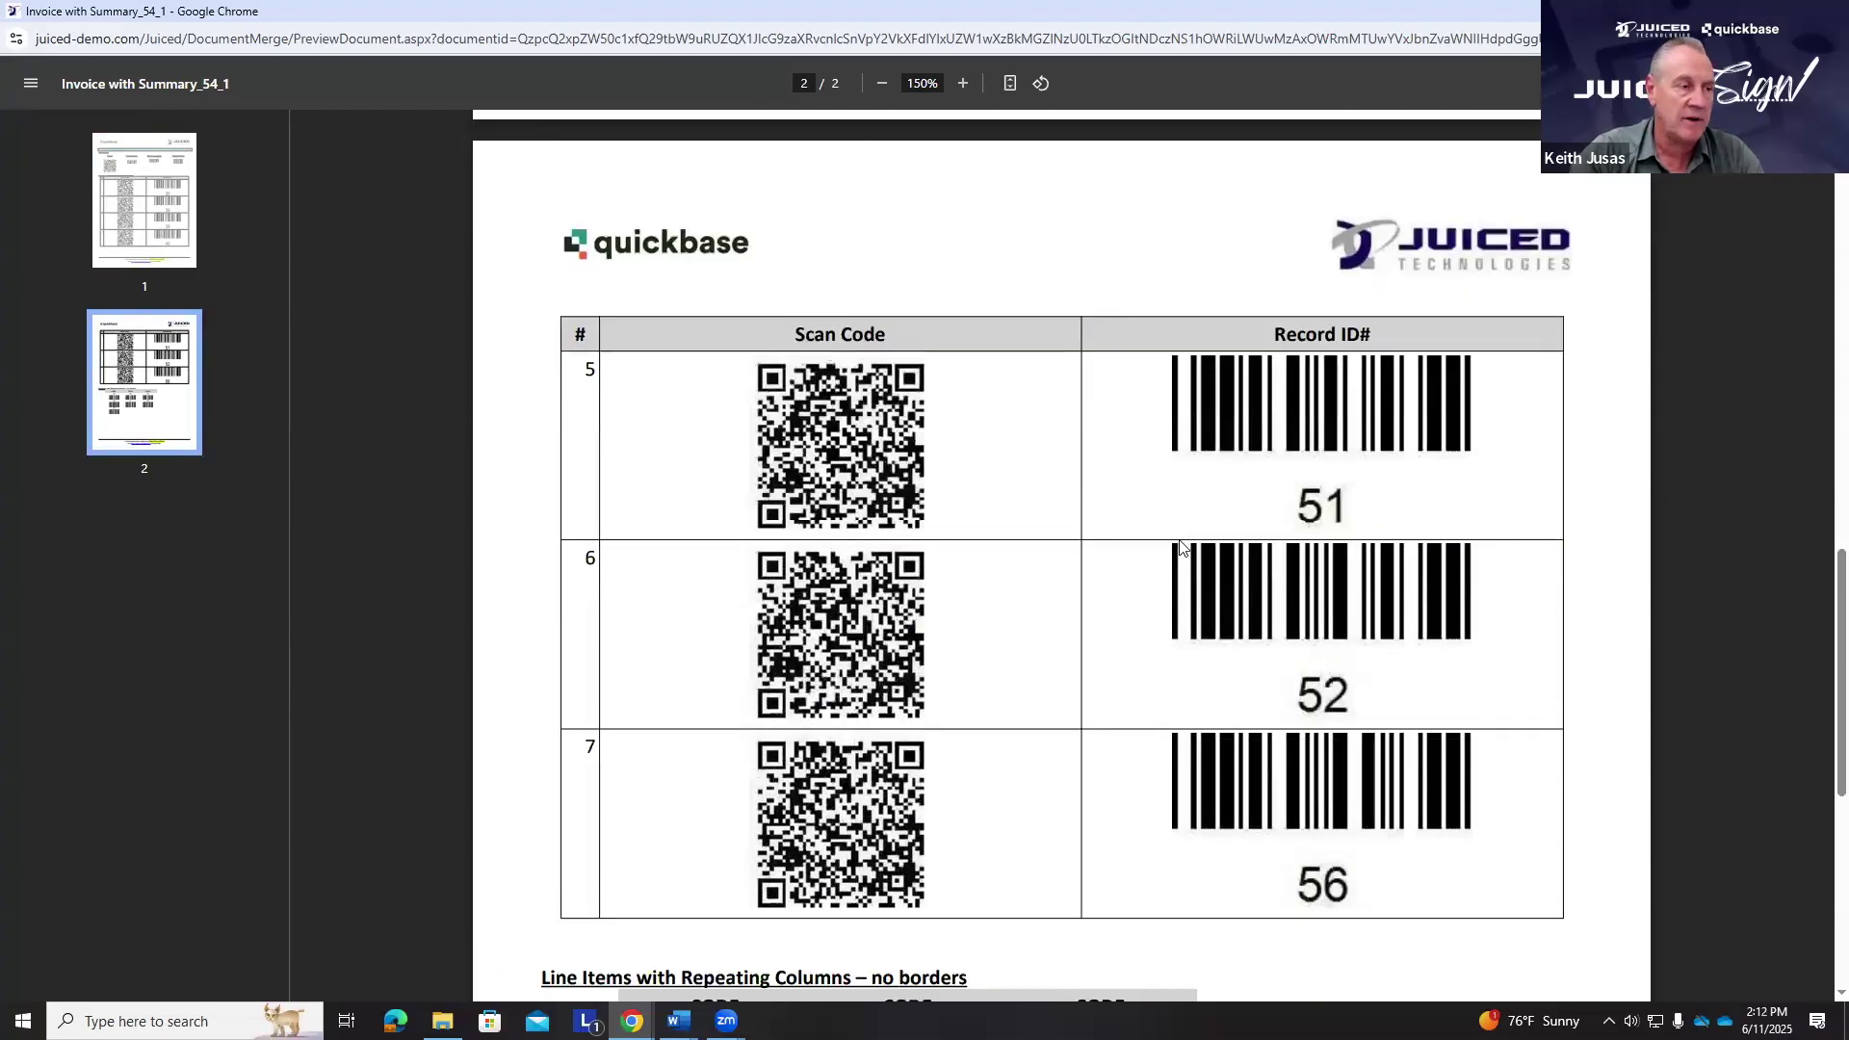
{"action": "scroll", "coordinate": [995, 559], "scroll_direction": "down", "scroll_amount": 4}
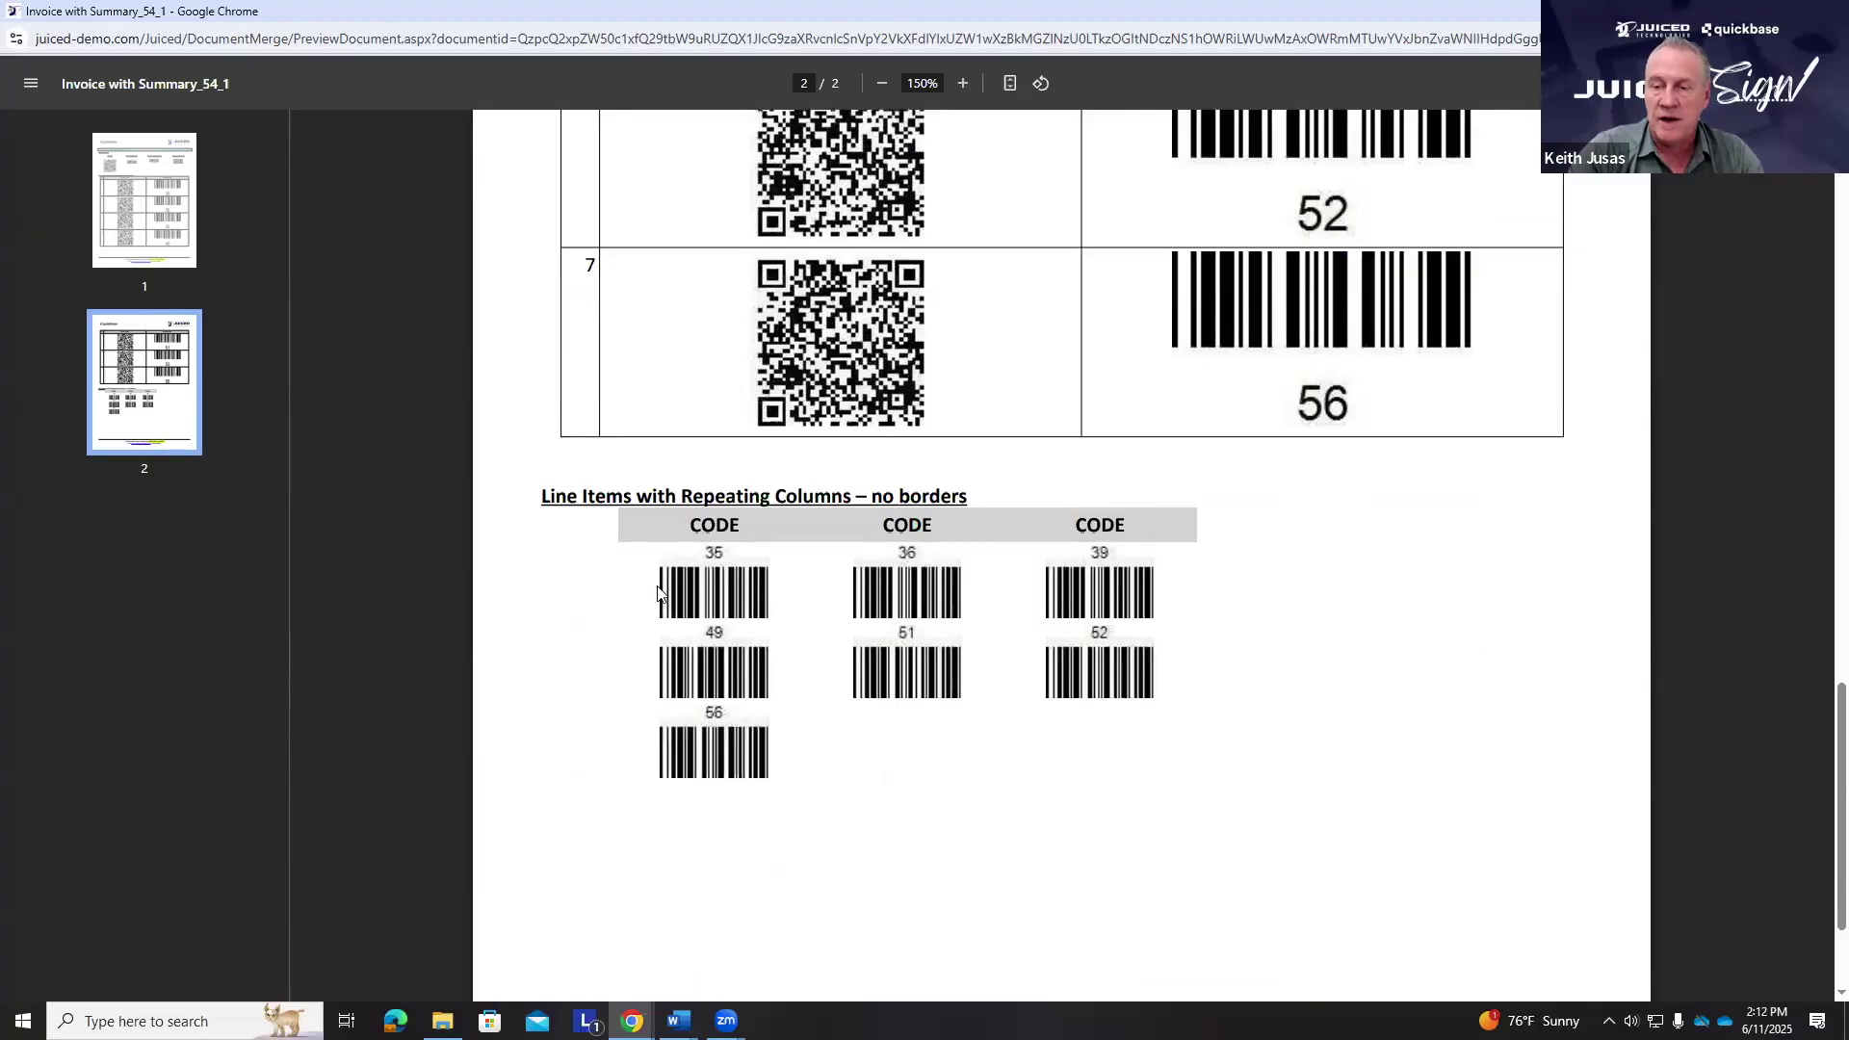
- Compare the line items subtable's scan codes across both pages with the borderless repeating-column barcodes
{"action": "scroll", "coordinate": [1008, 640], "scroll_direction": "up", "scroll_amount": 6}
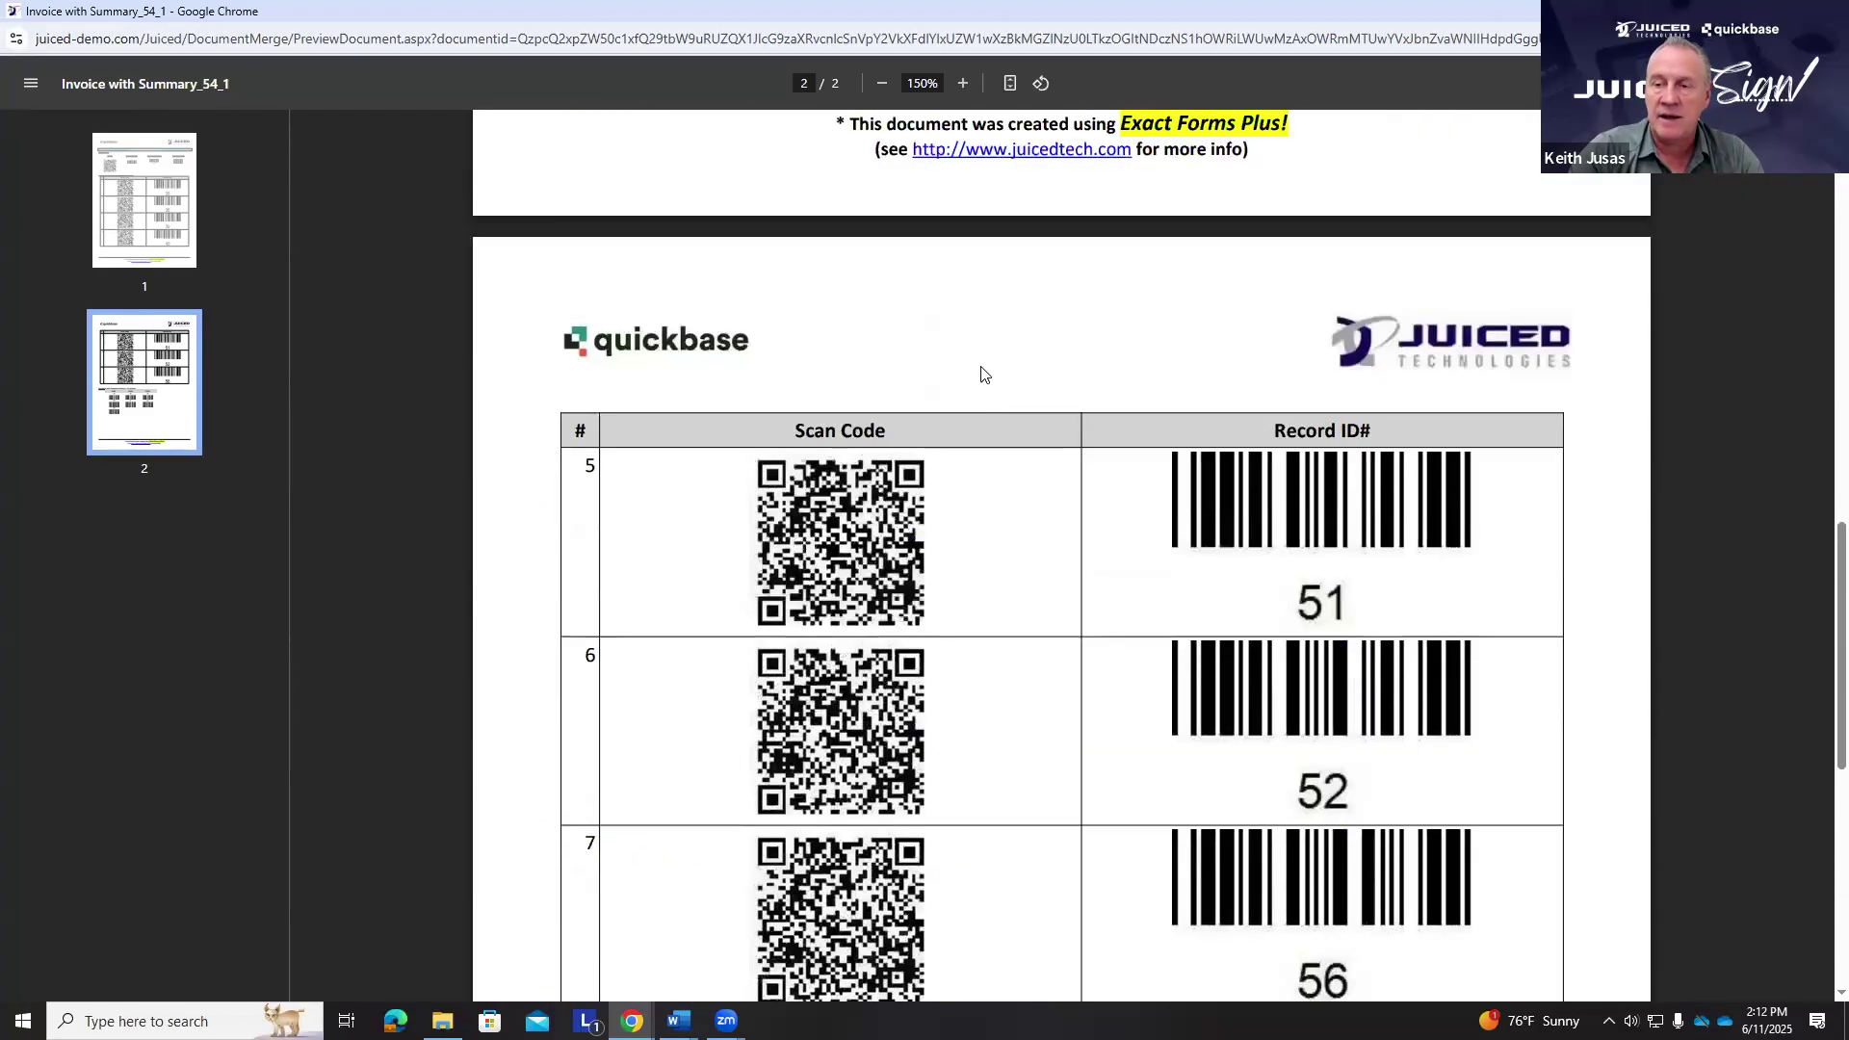
{"action": "scroll", "coordinate": [915, 740], "scroll_direction": "up", "scroll_amount": 3}
{"action": "scroll", "coordinate": [915, 740], "scroll_direction": "up", "scroll_amount": 5}
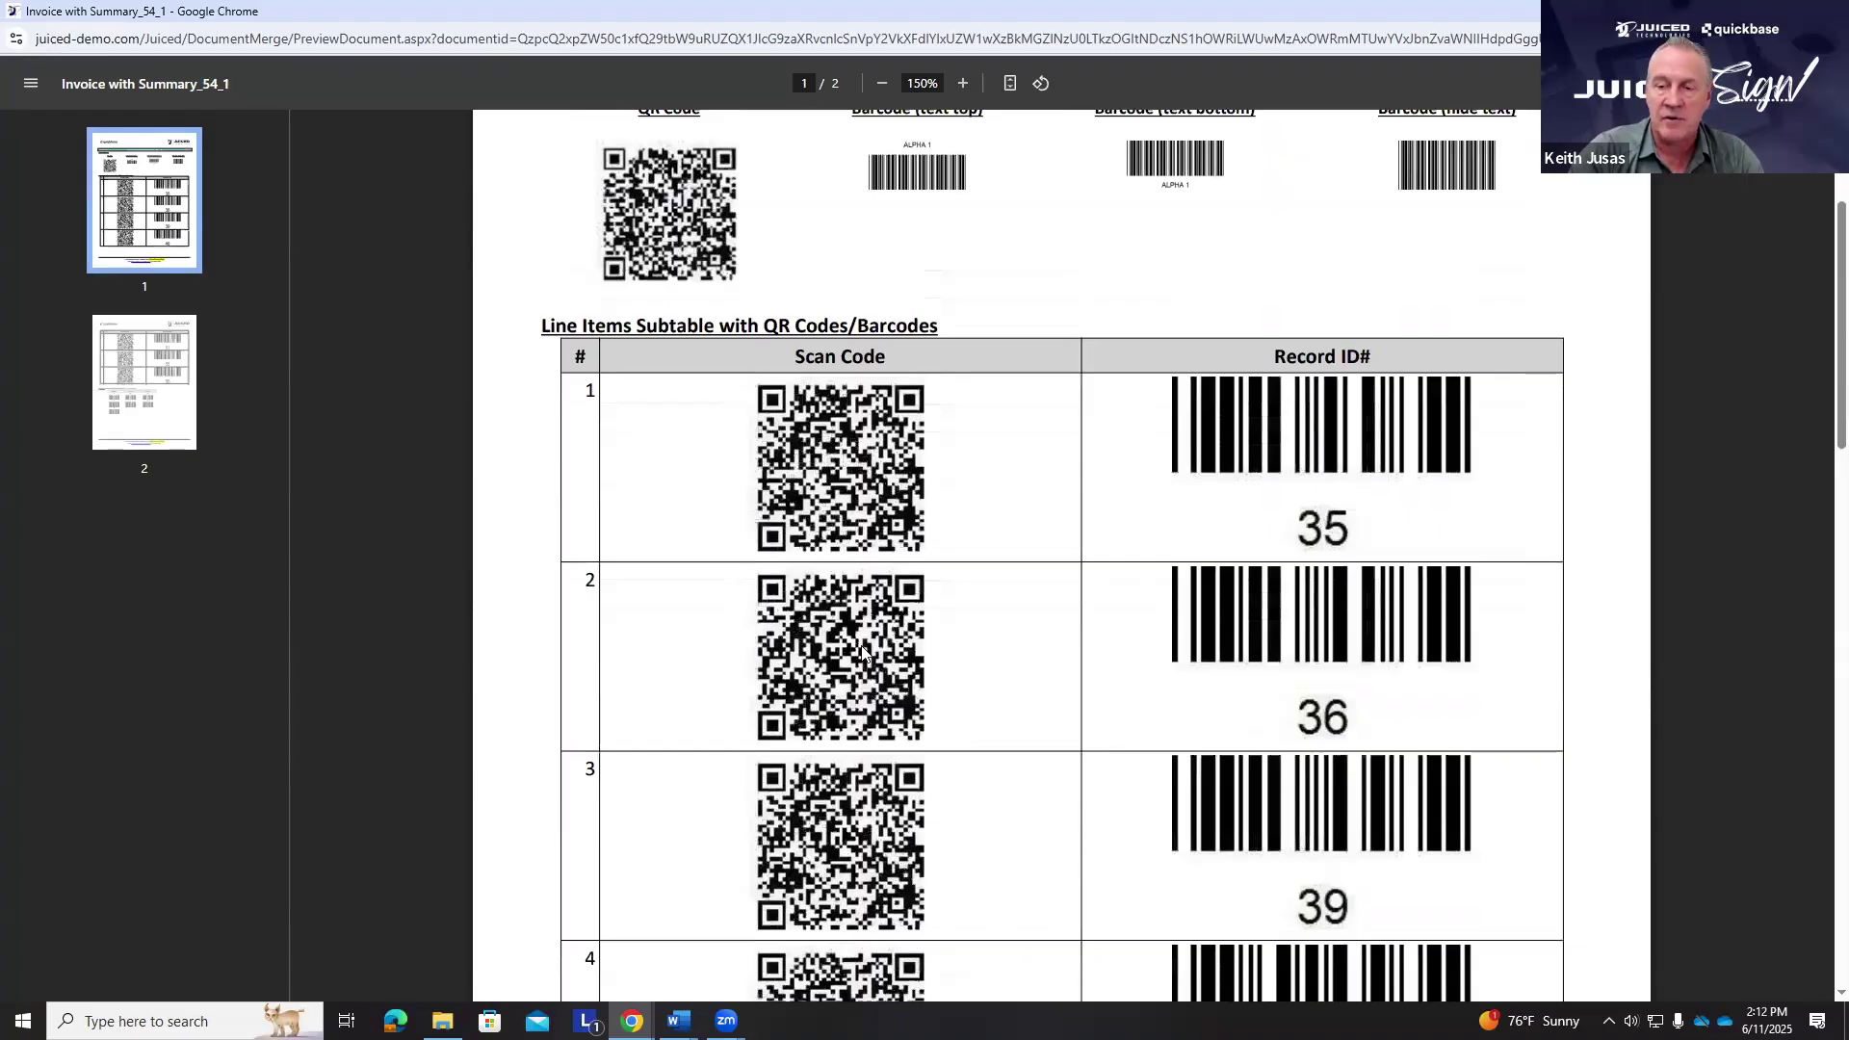
{"action": "scroll", "coordinate": [978, 769], "scroll_direction": "down", "scroll_amount": 1}
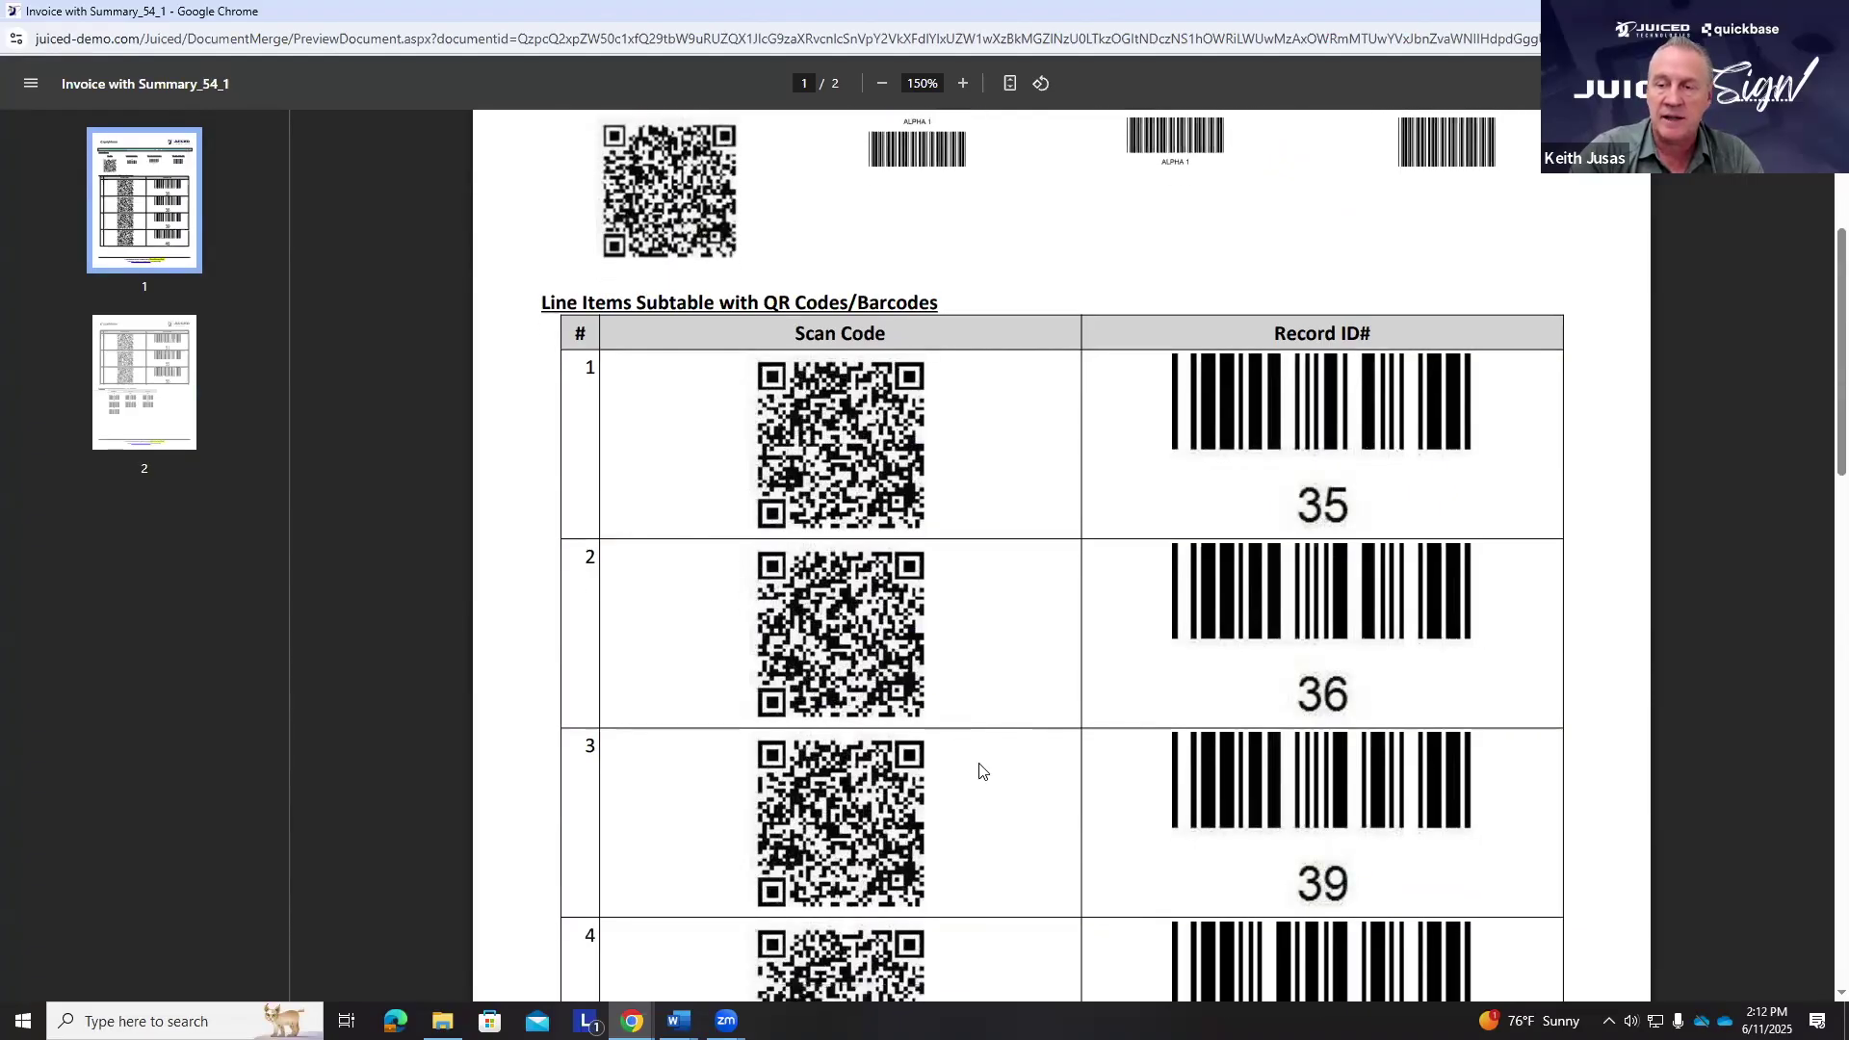
{"action": "scroll", "coordinate": [981, 770], "scroll_direction": "down", "scroll_amount": 12}
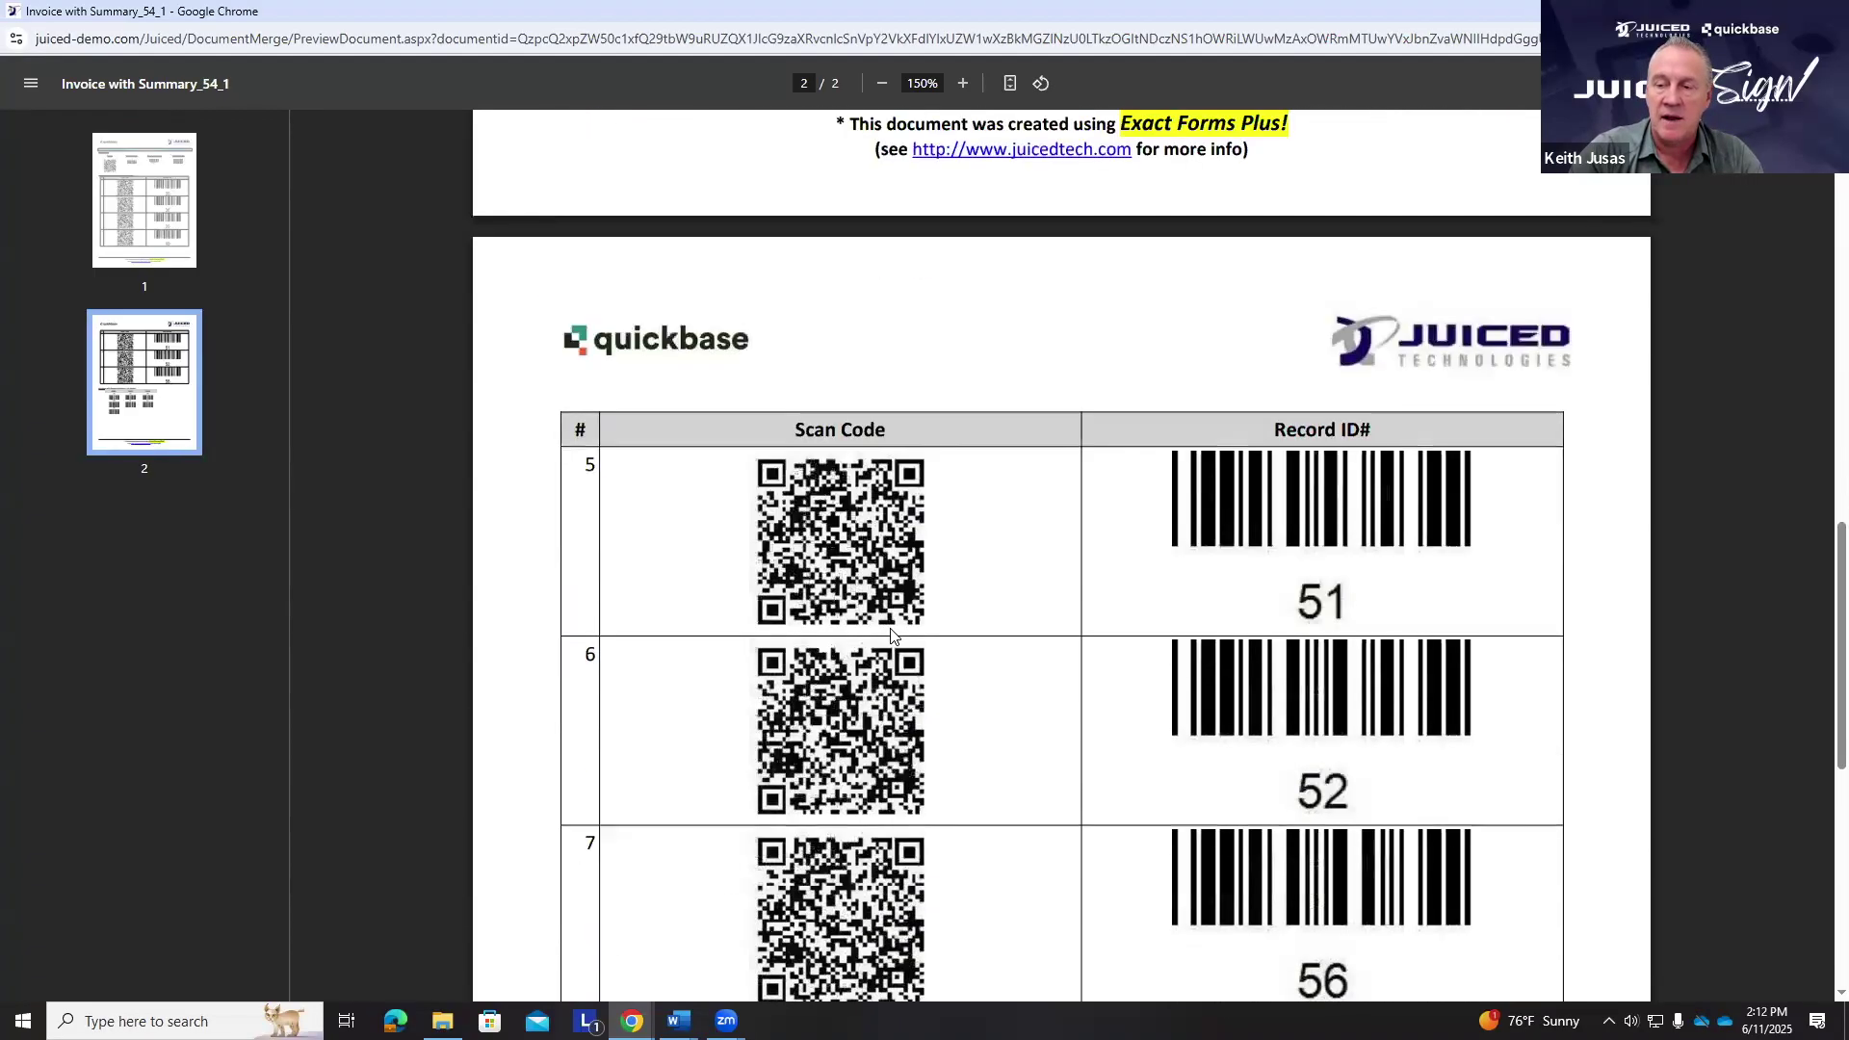
{"action": "scroll", "coordinate": [892, 635], "scroll_direction": "down", "scroll_amount": 8}
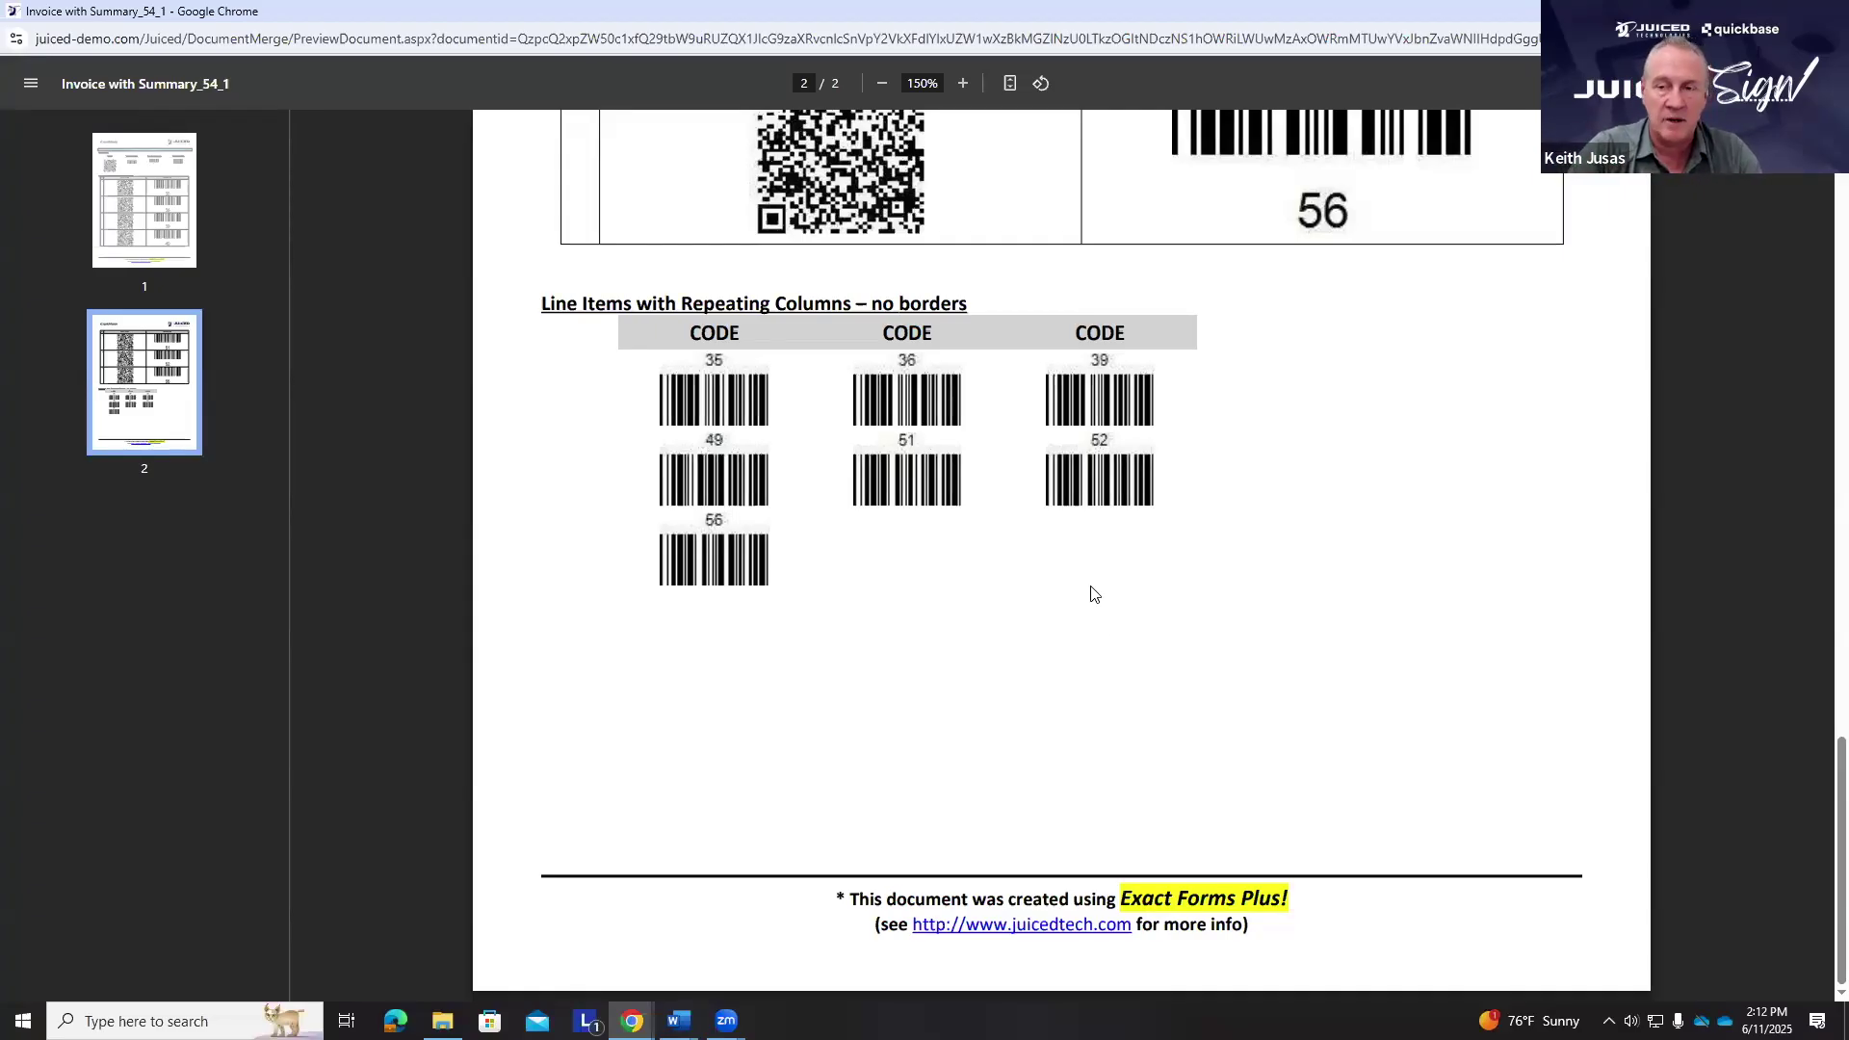
{"action": "scroll", "coordinate": [1321, 674], "scroll_direction": "up", "scroll_amount": 1}
{"action": "scroll", "coordinate": [1322, 679], "scroll_direction": "up", "scroll_amount": 6}
{"action": "scroll", "coordinate": [1197, 702], "scroll_direction": "down", "scroll_amount": 6}
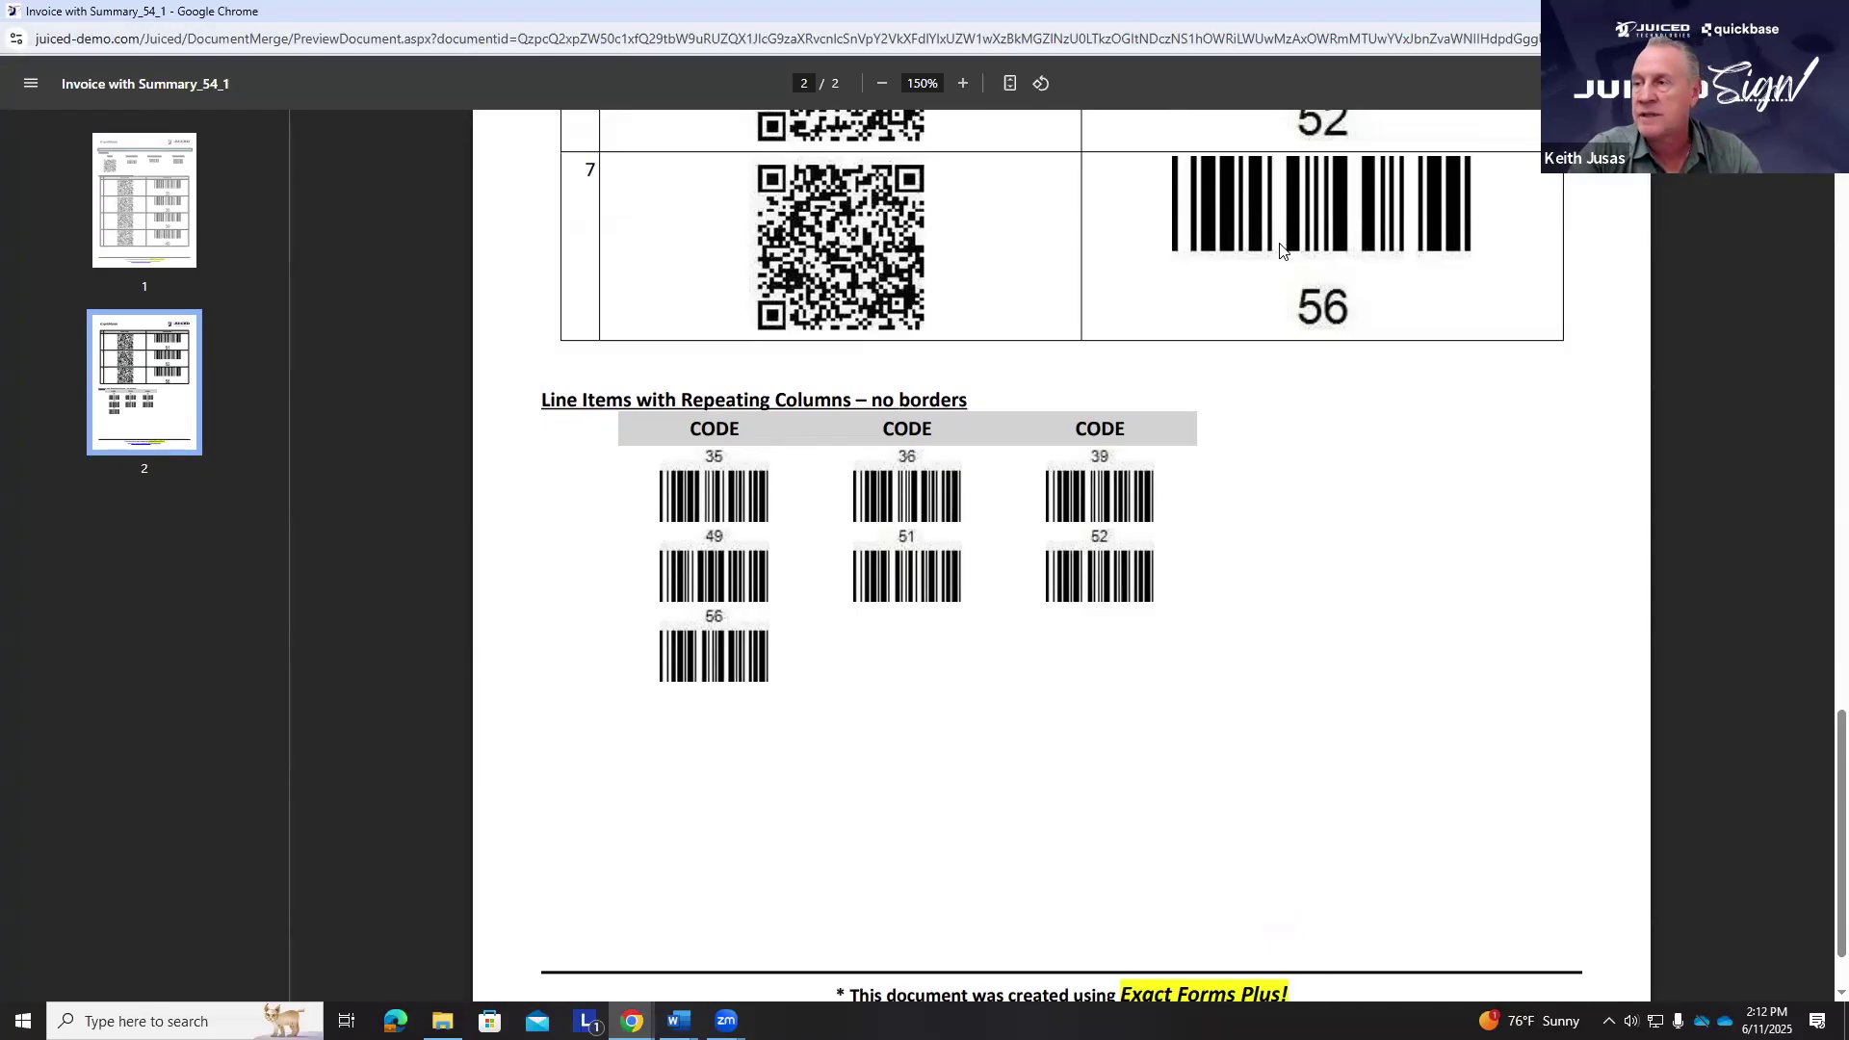
- Close the PDF preview and open the document template linked from the invoice's print settings
{"action": "key", "text": "ctrl+w"}
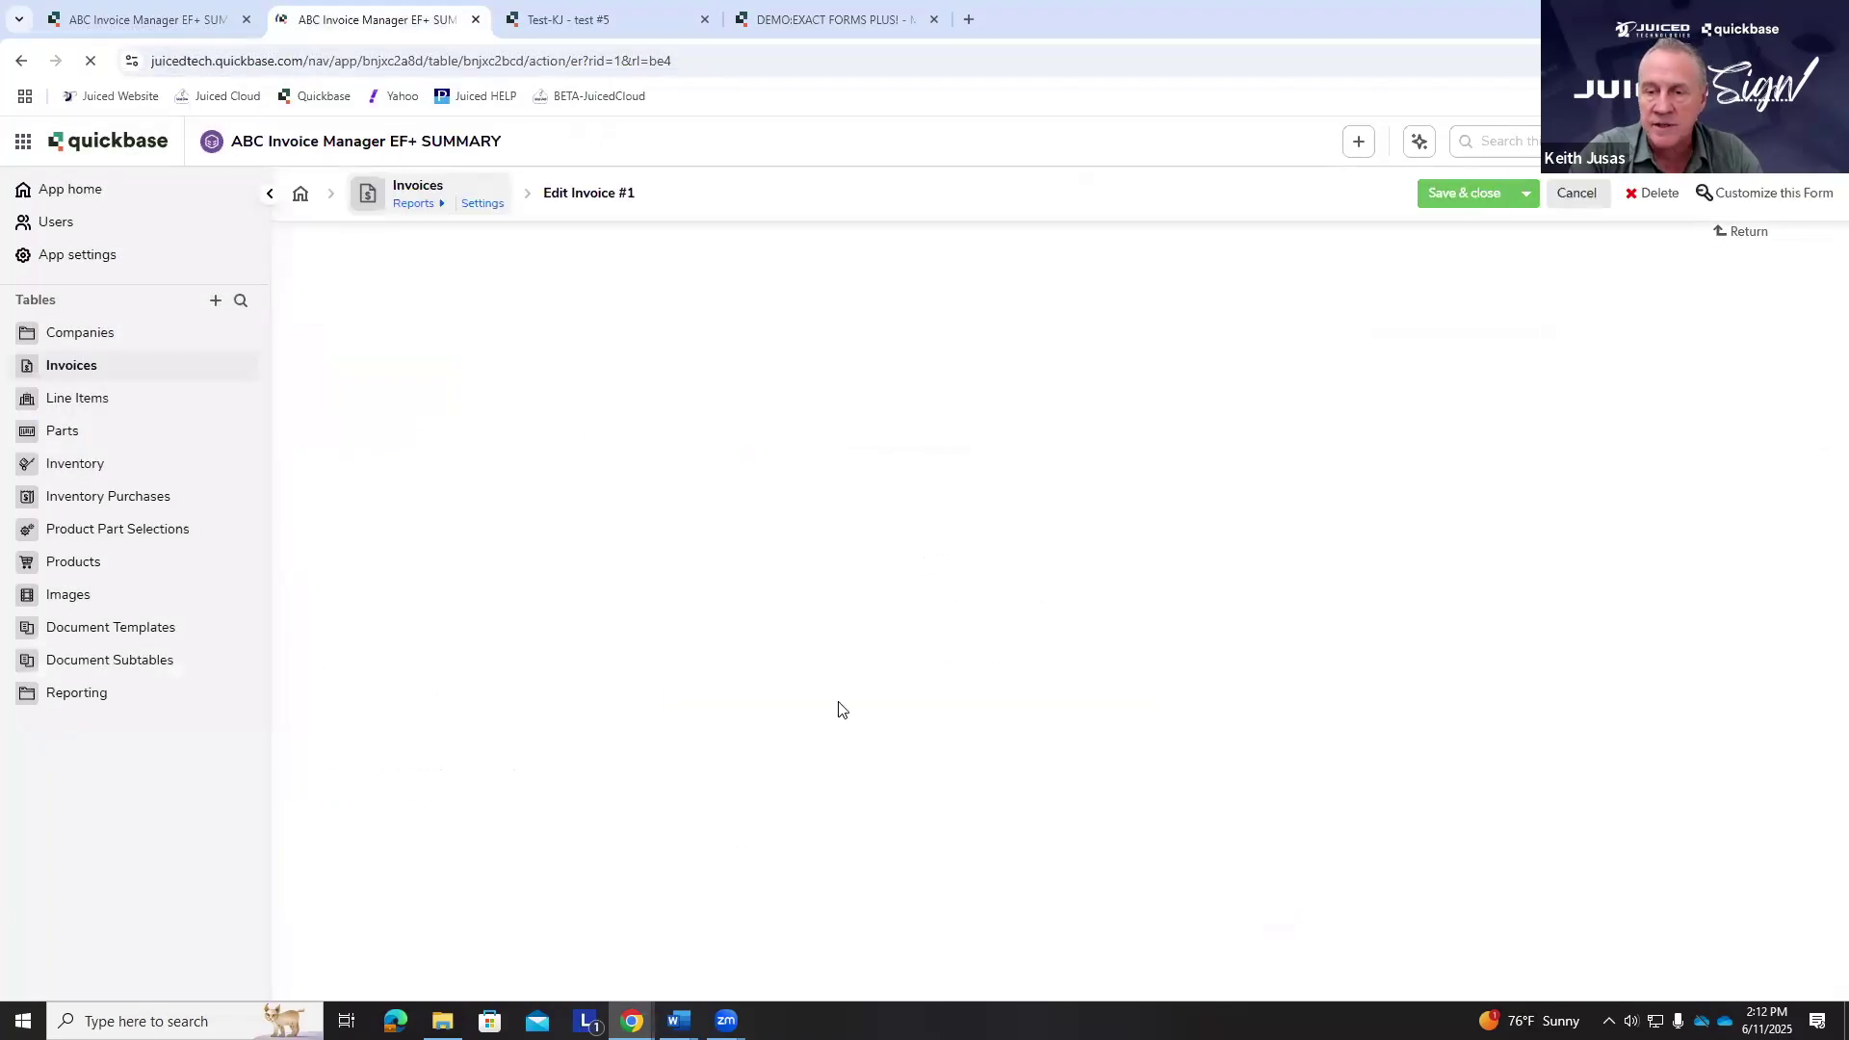
{"action": "left_click", "coordinate": [656, 261]}
{"action": "left_click", "coordinate": [565, 268]}
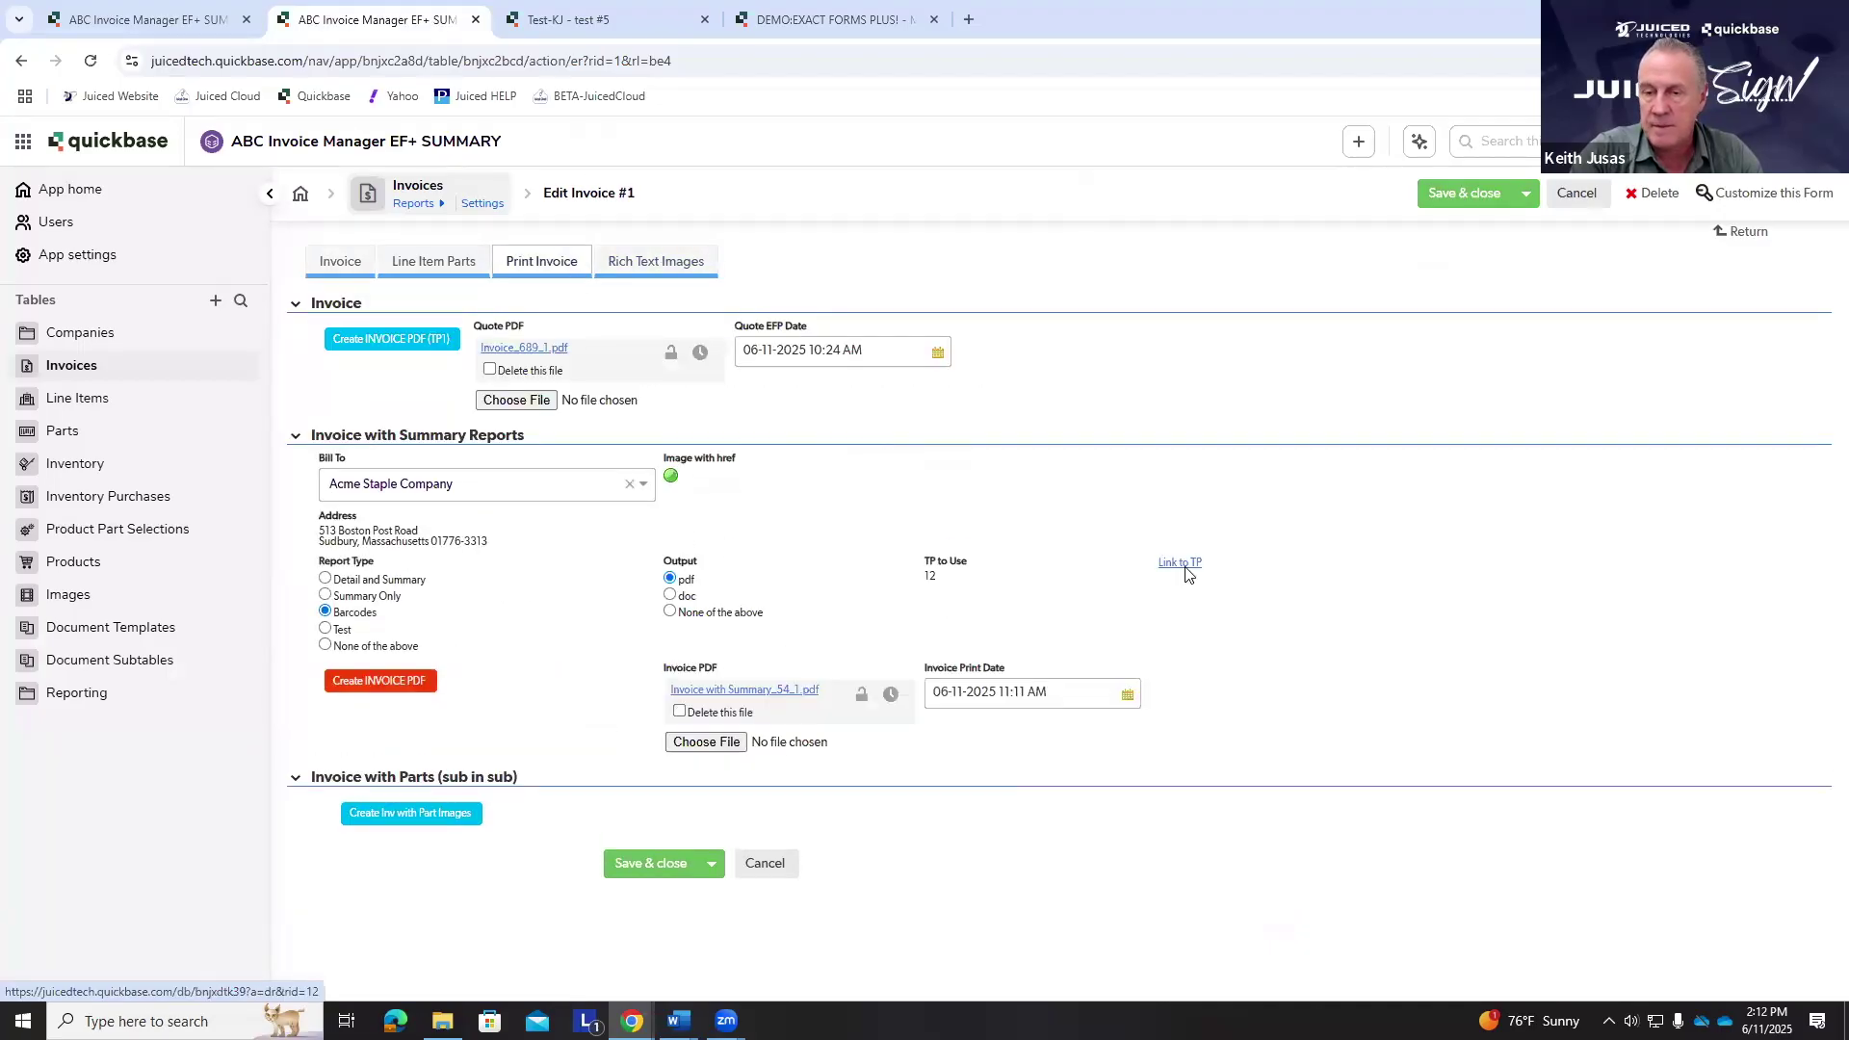
{"action": "left_click", "coordinate": [1185, 568]}
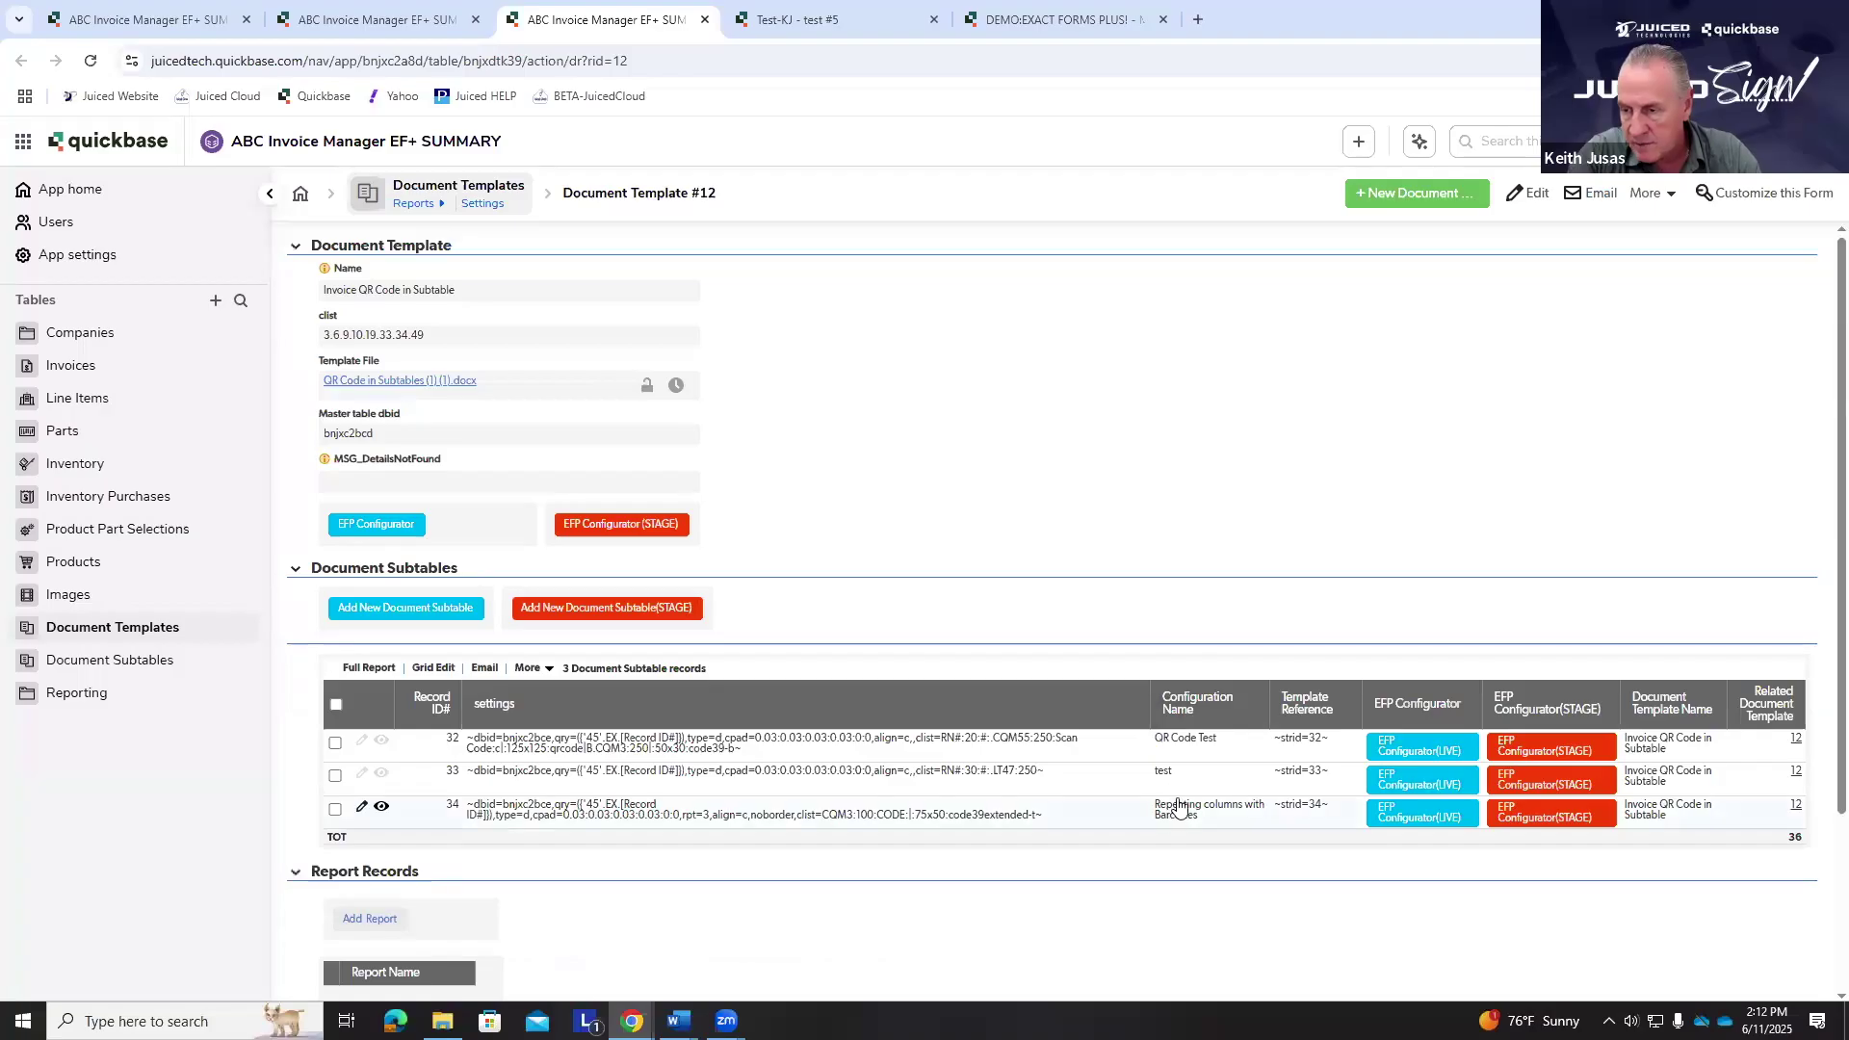
- Open the QR Code Test subtable in the stage configurator, widen its window and show the subtable fields
{"action": "left_click", "coordinate": [1549, 754]}
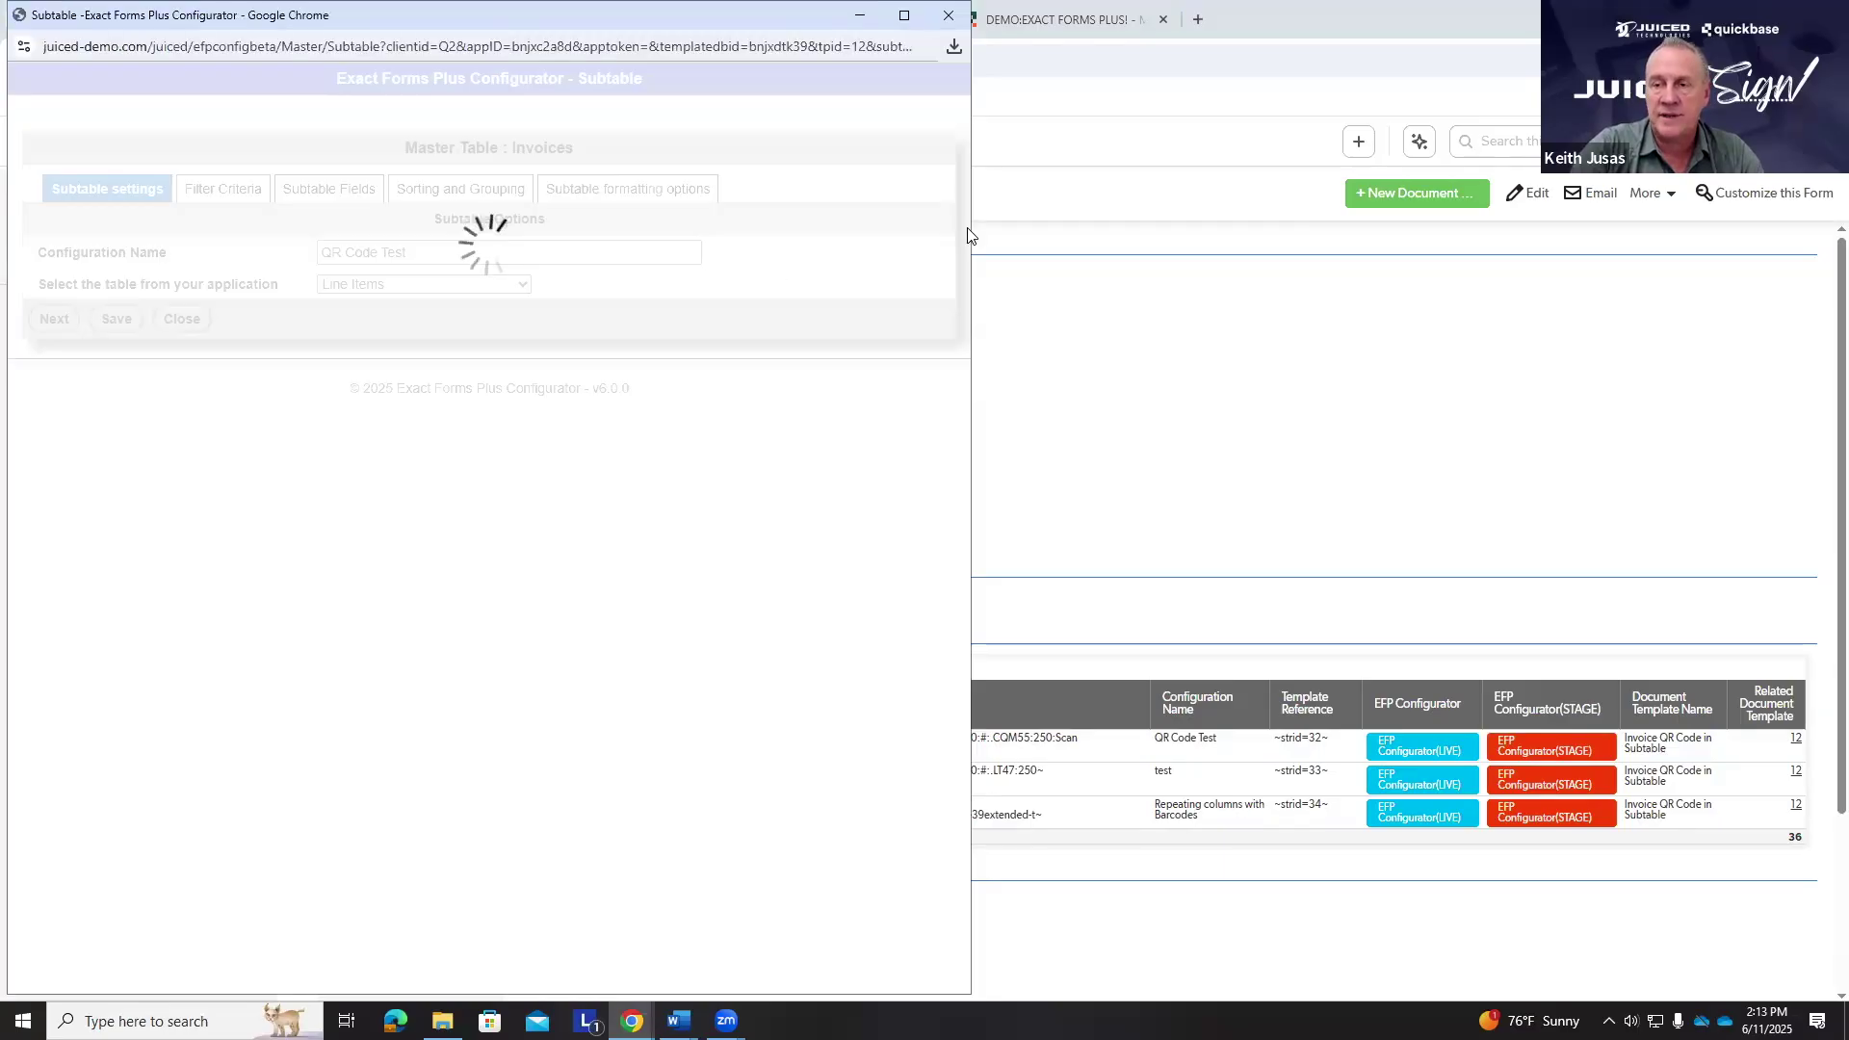
{"action": "left_click_drag", "start_coordinate": [970, 227], "coordinate": [1415, 227]}
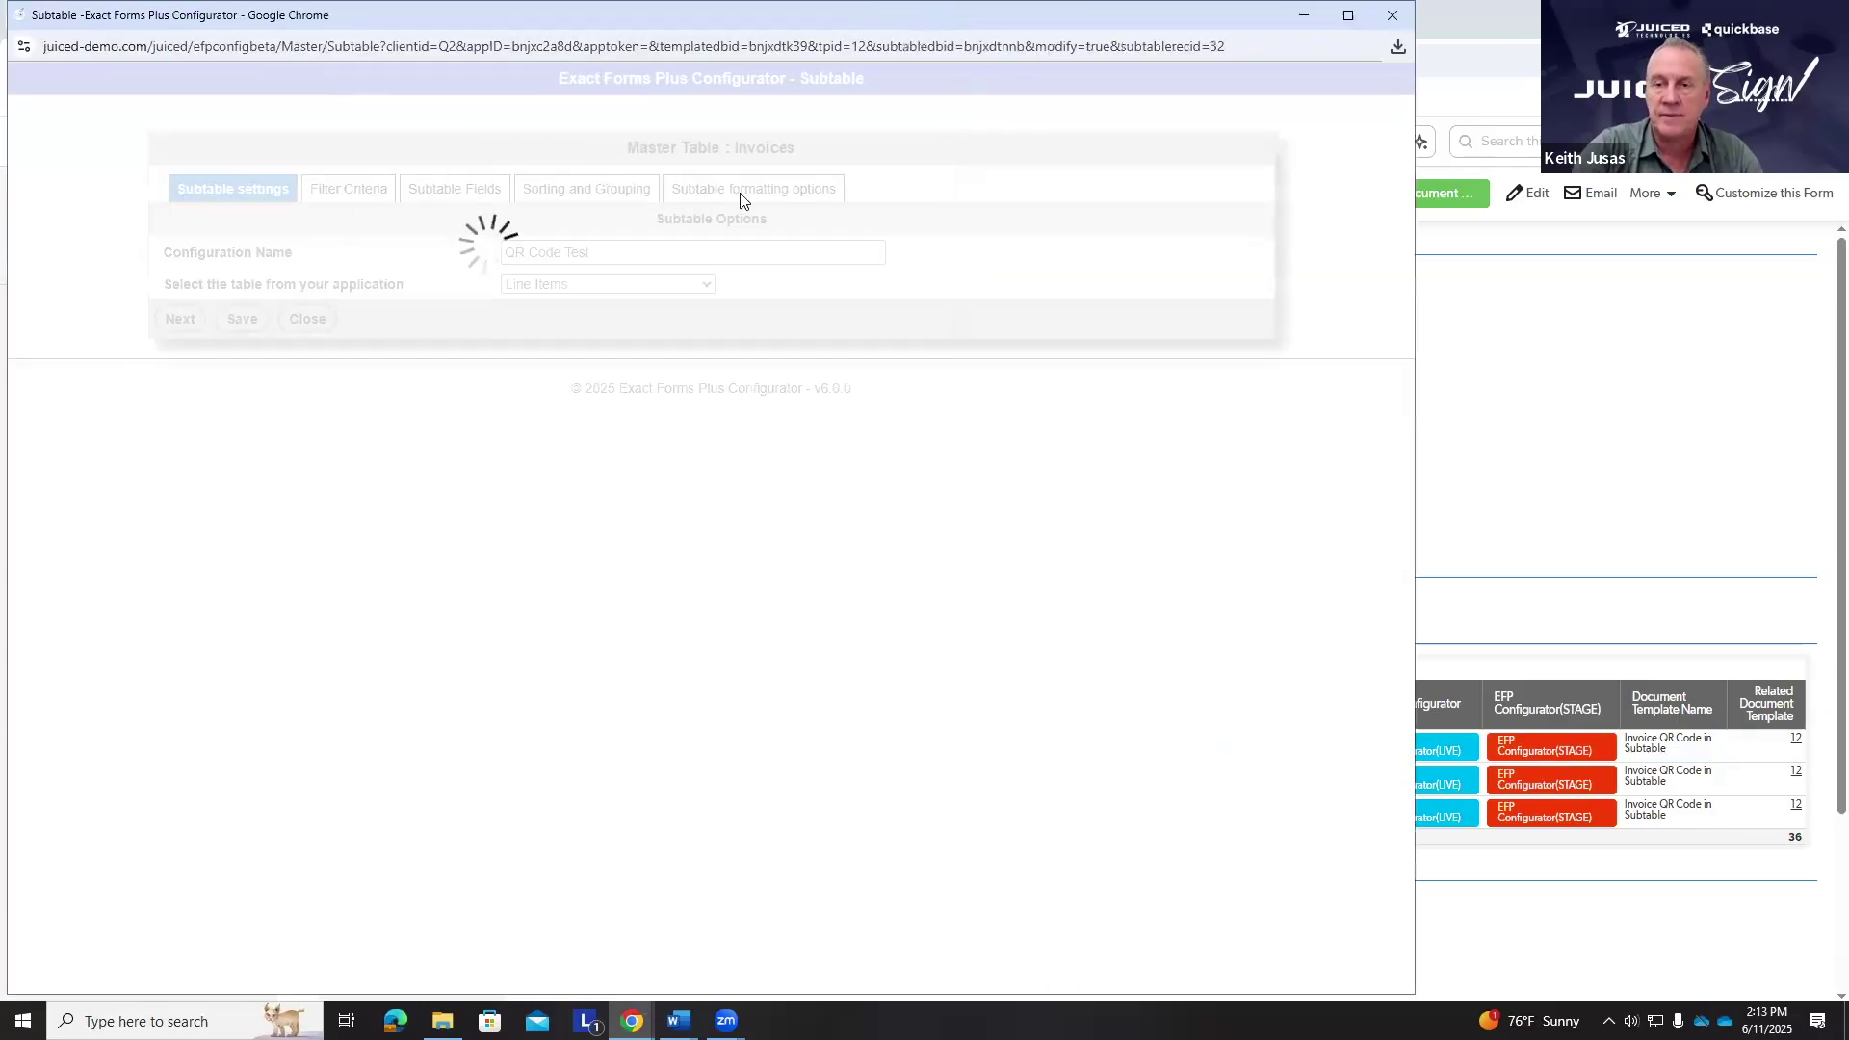
{"action": "left_click", "coordinate": [472, 188]}
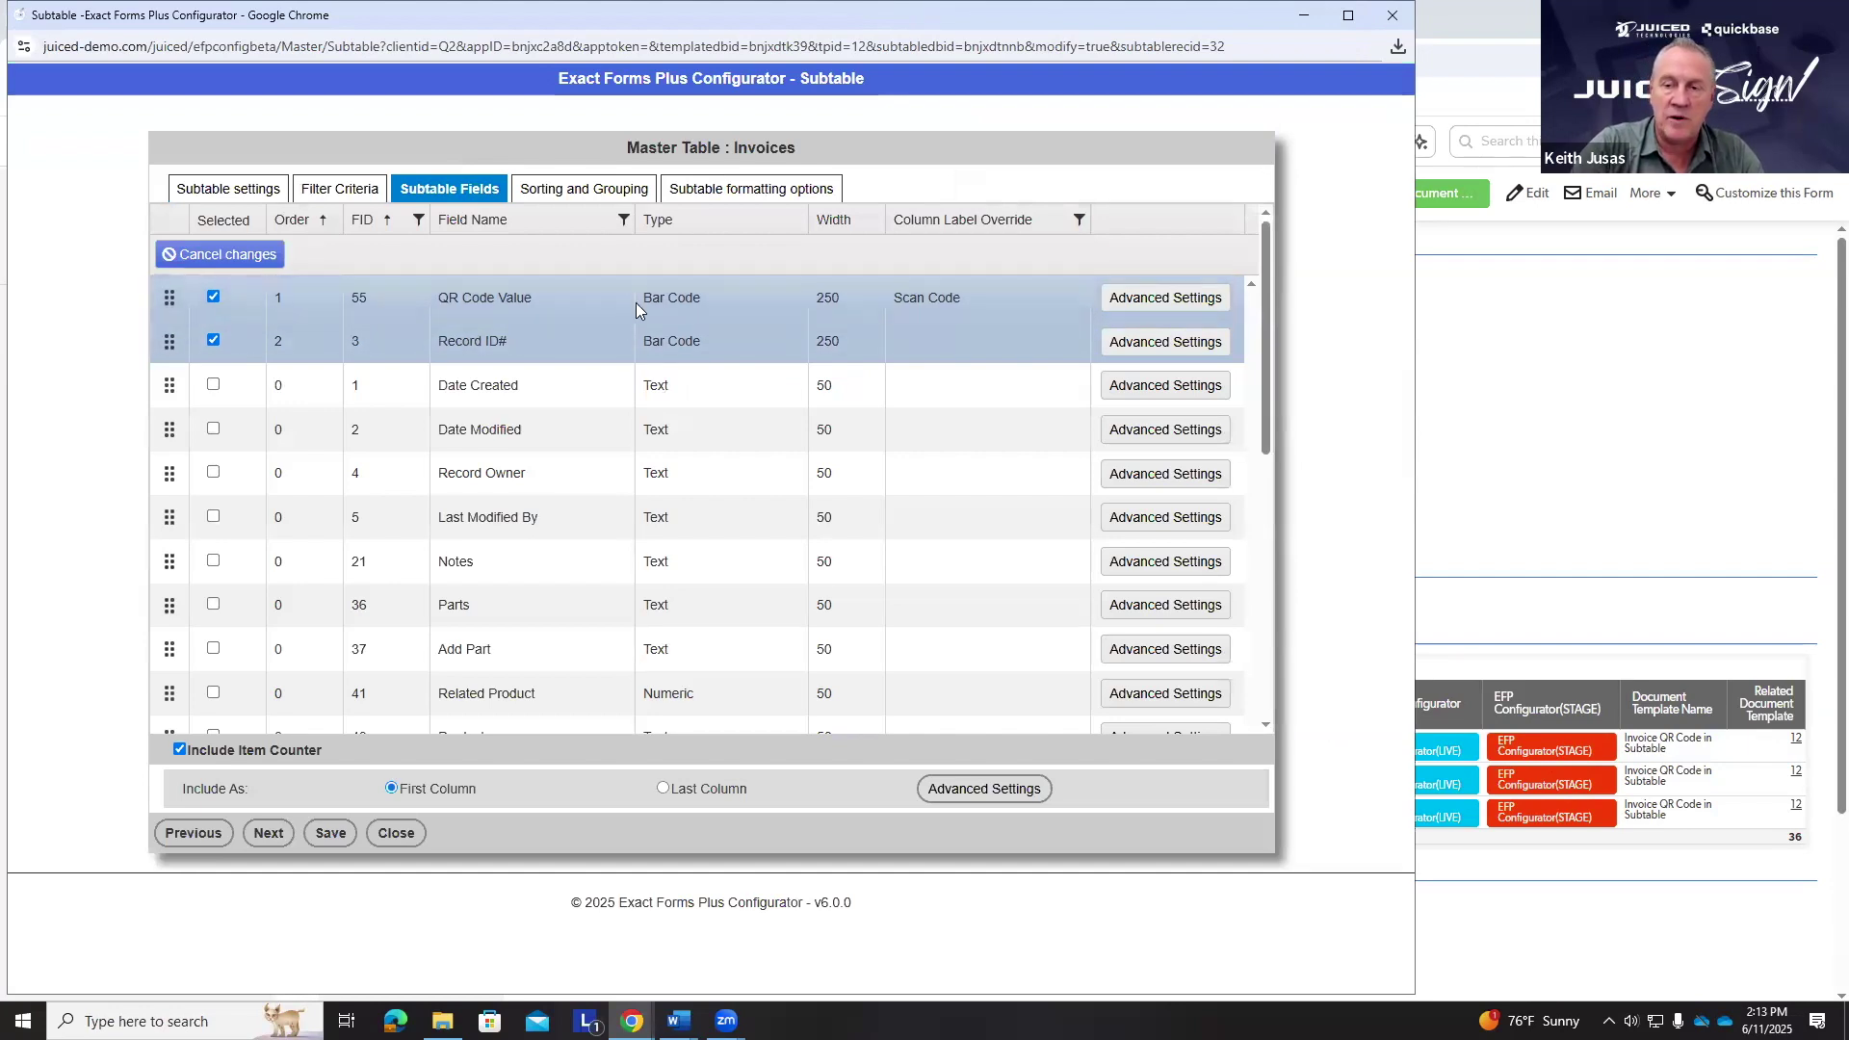
- Check the field types of QR Code Value and Record ID#, and review the QR Code Value's advanced settings and available bar code types
{"action": "left_click", "coordinate": [717, 302]}
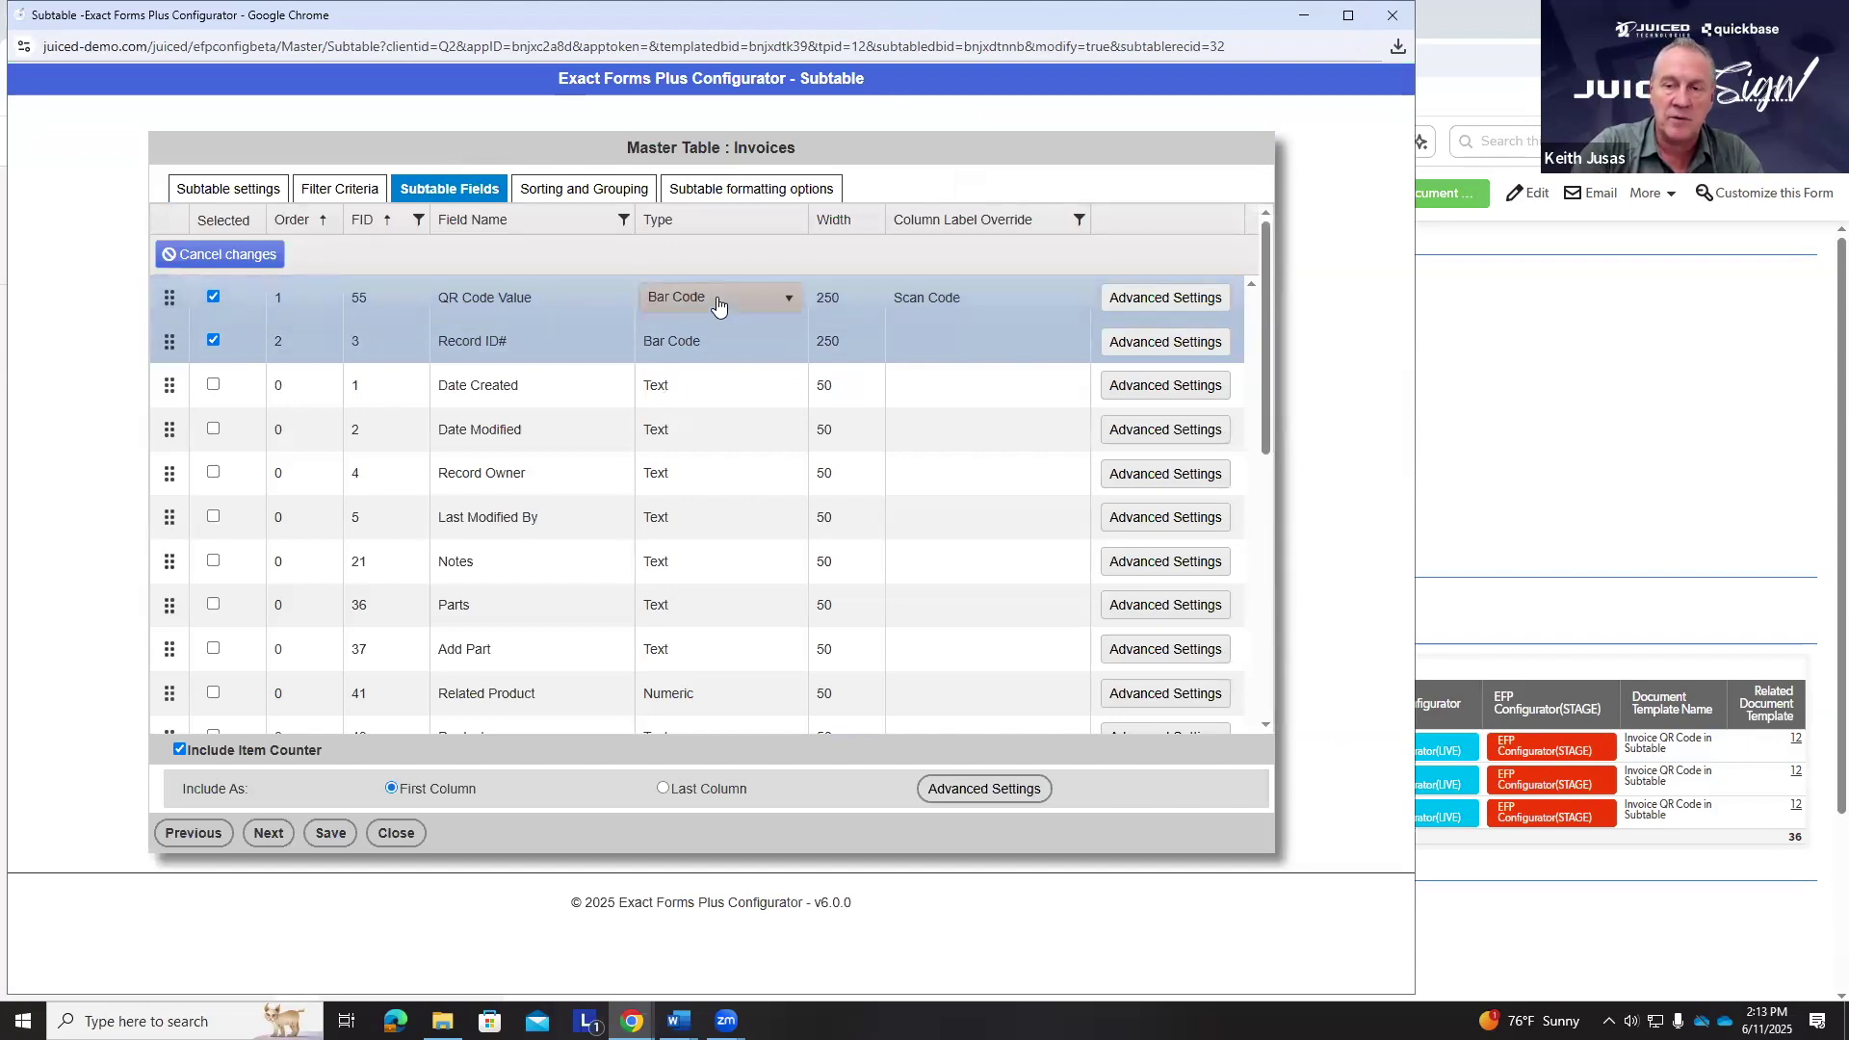
{"action": "left_click", "coordinate": [706, 347]}
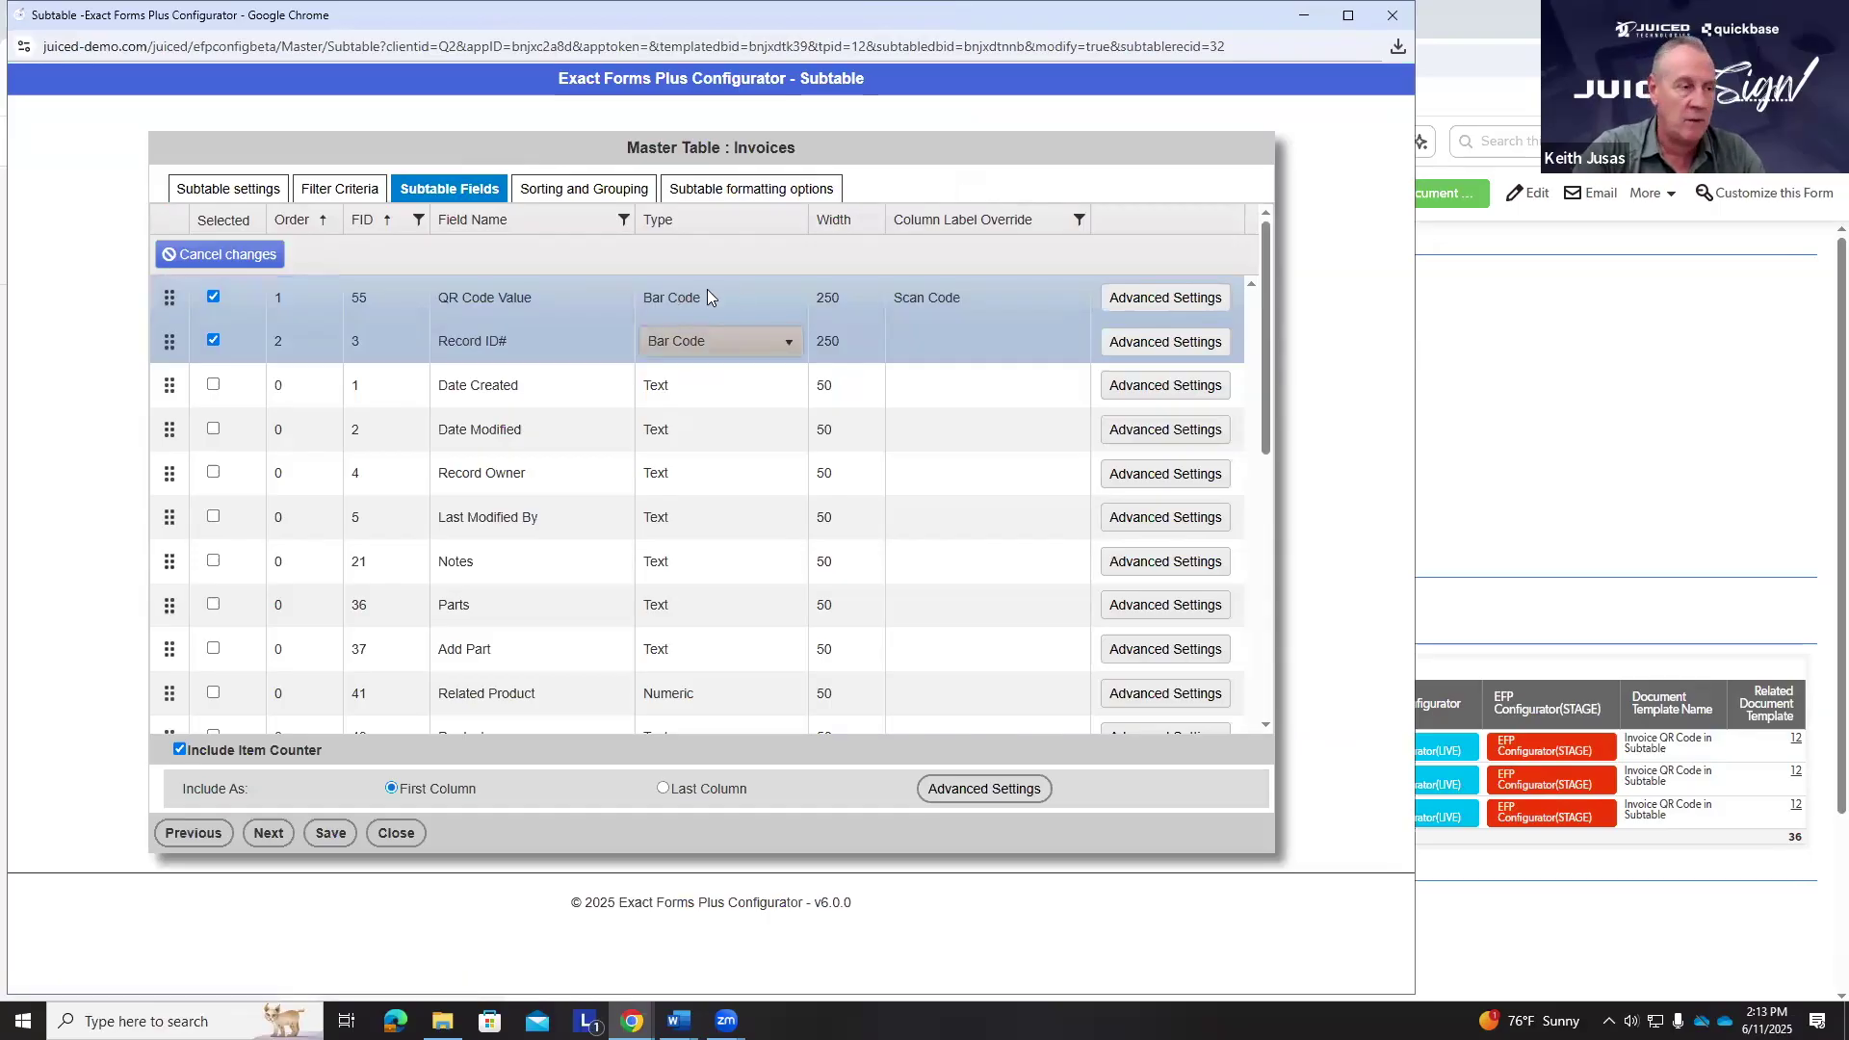
{"action": "left_click", "coordinate": [1176, 305]}
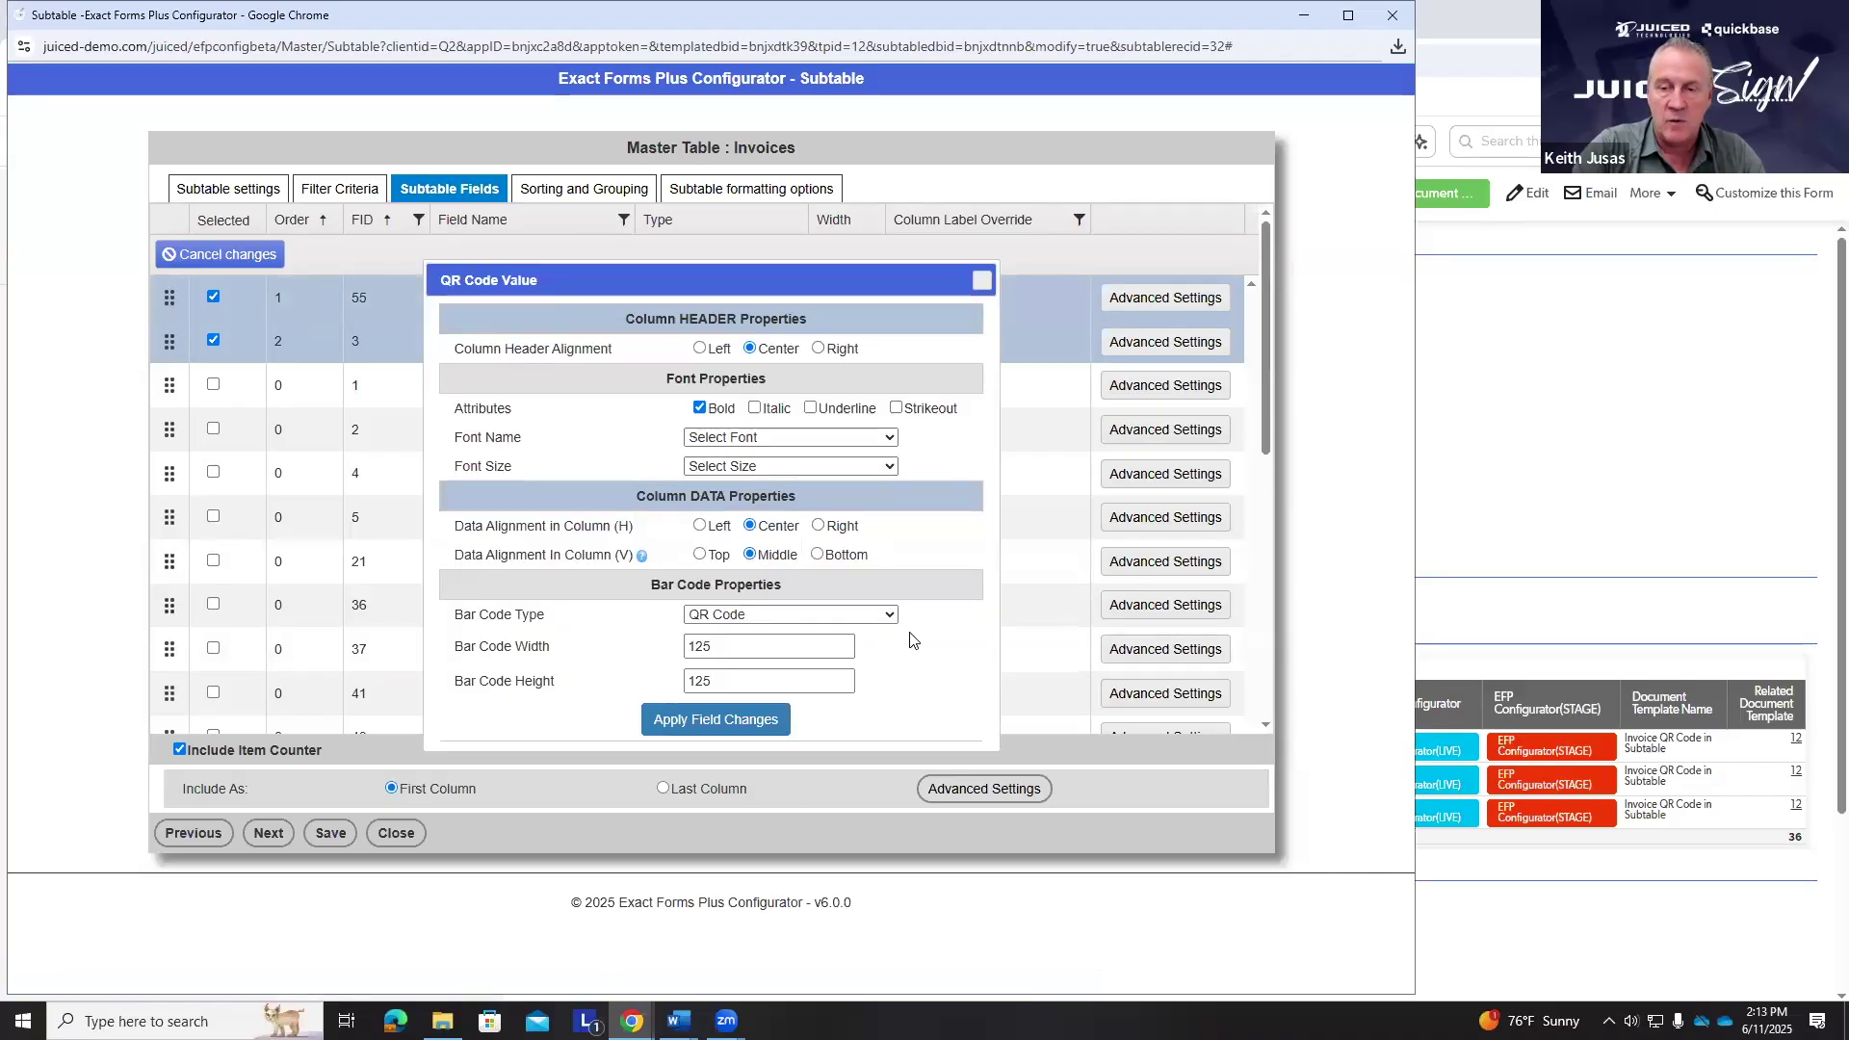
{"action": "left_click", "coordinate": [889, 617]}
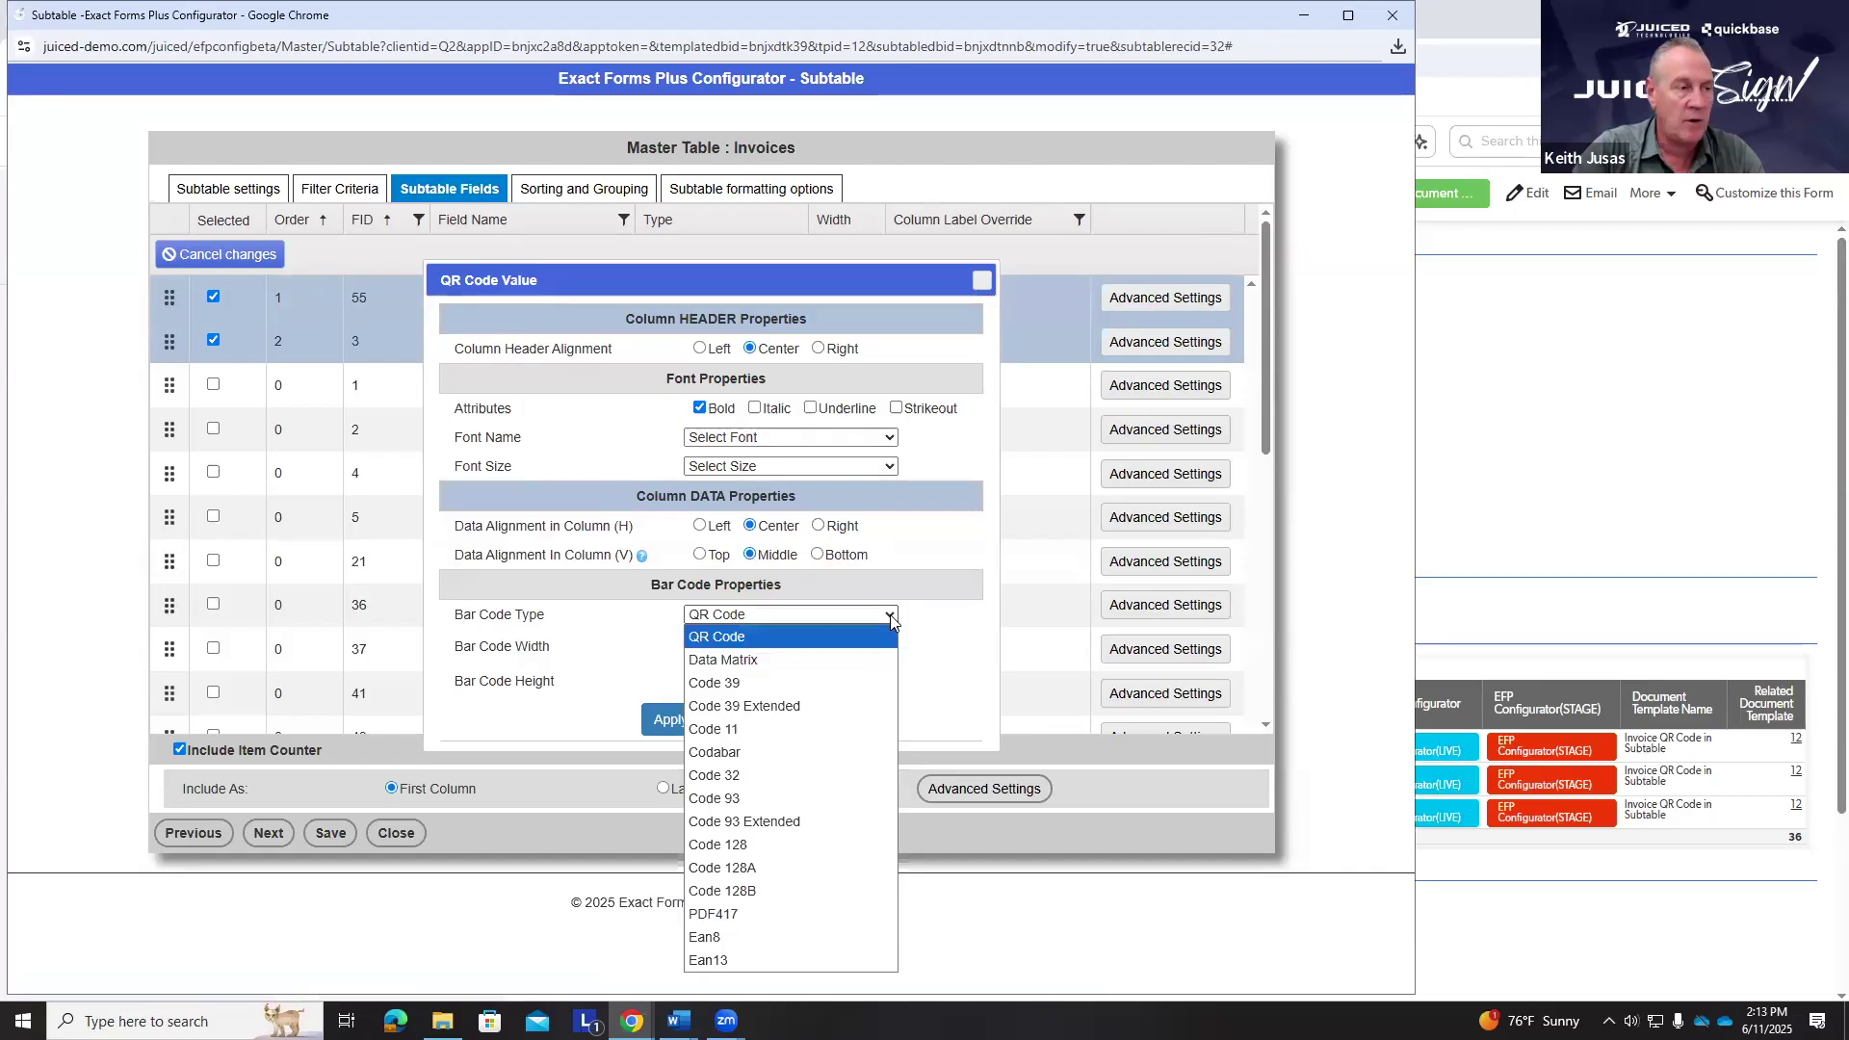
{"action": "left_click", "coordinate": [890, 616]}
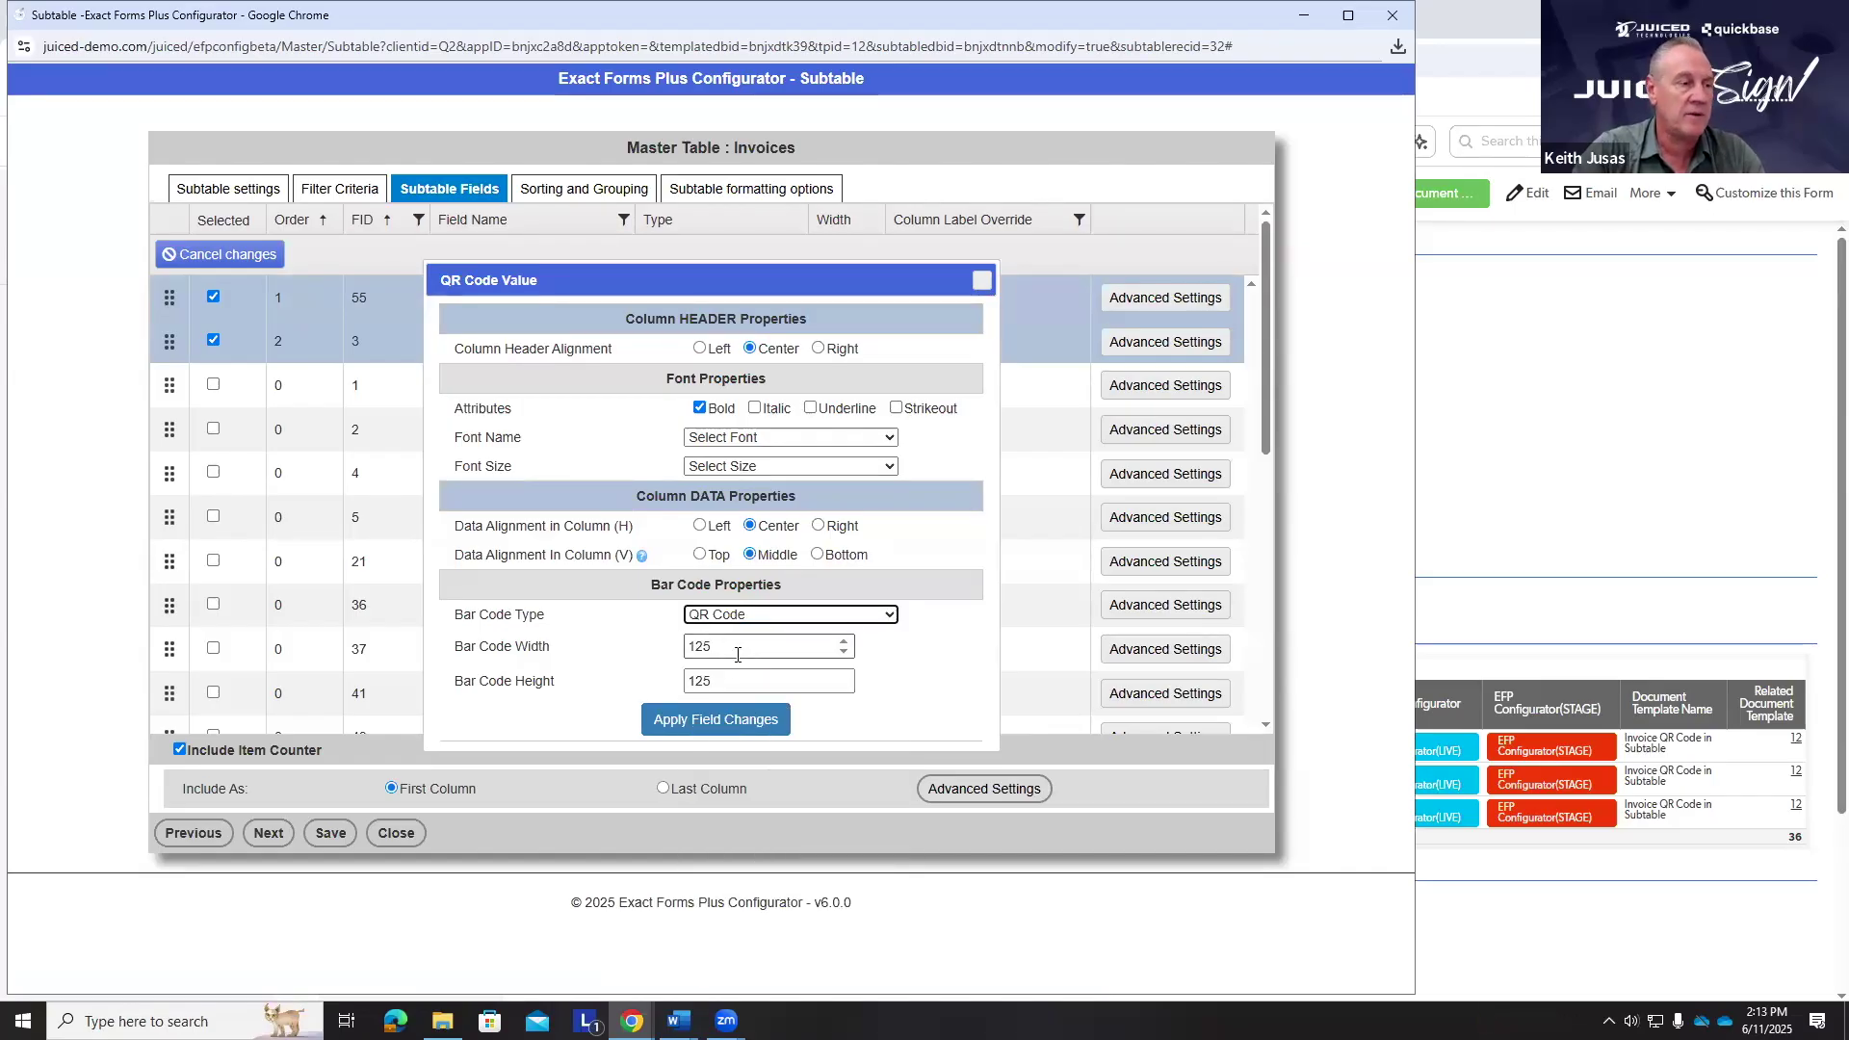
{"action": "left_click", "coordinate": [981, 281]}
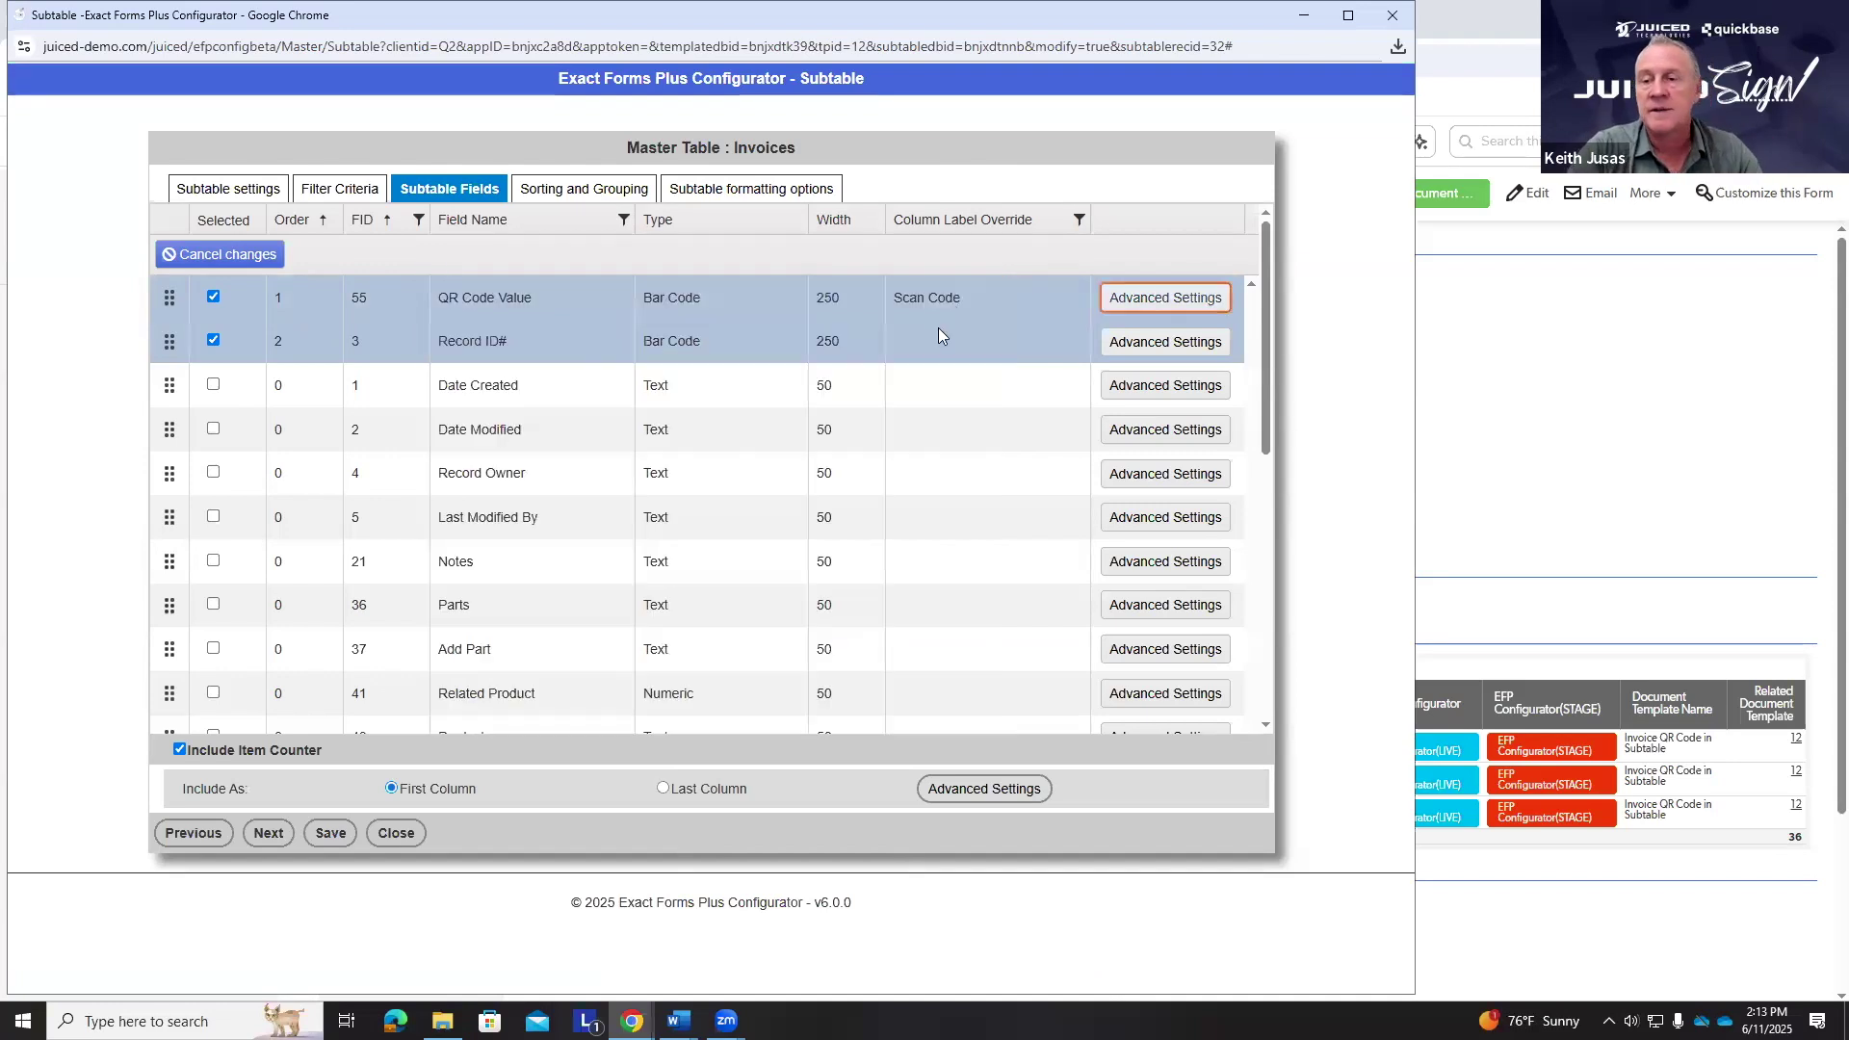
- Review the Record ID# field's advanced bar code settings and close the subtable configurator window
{"action": "left_click", "coordinate": [1133, 349]}
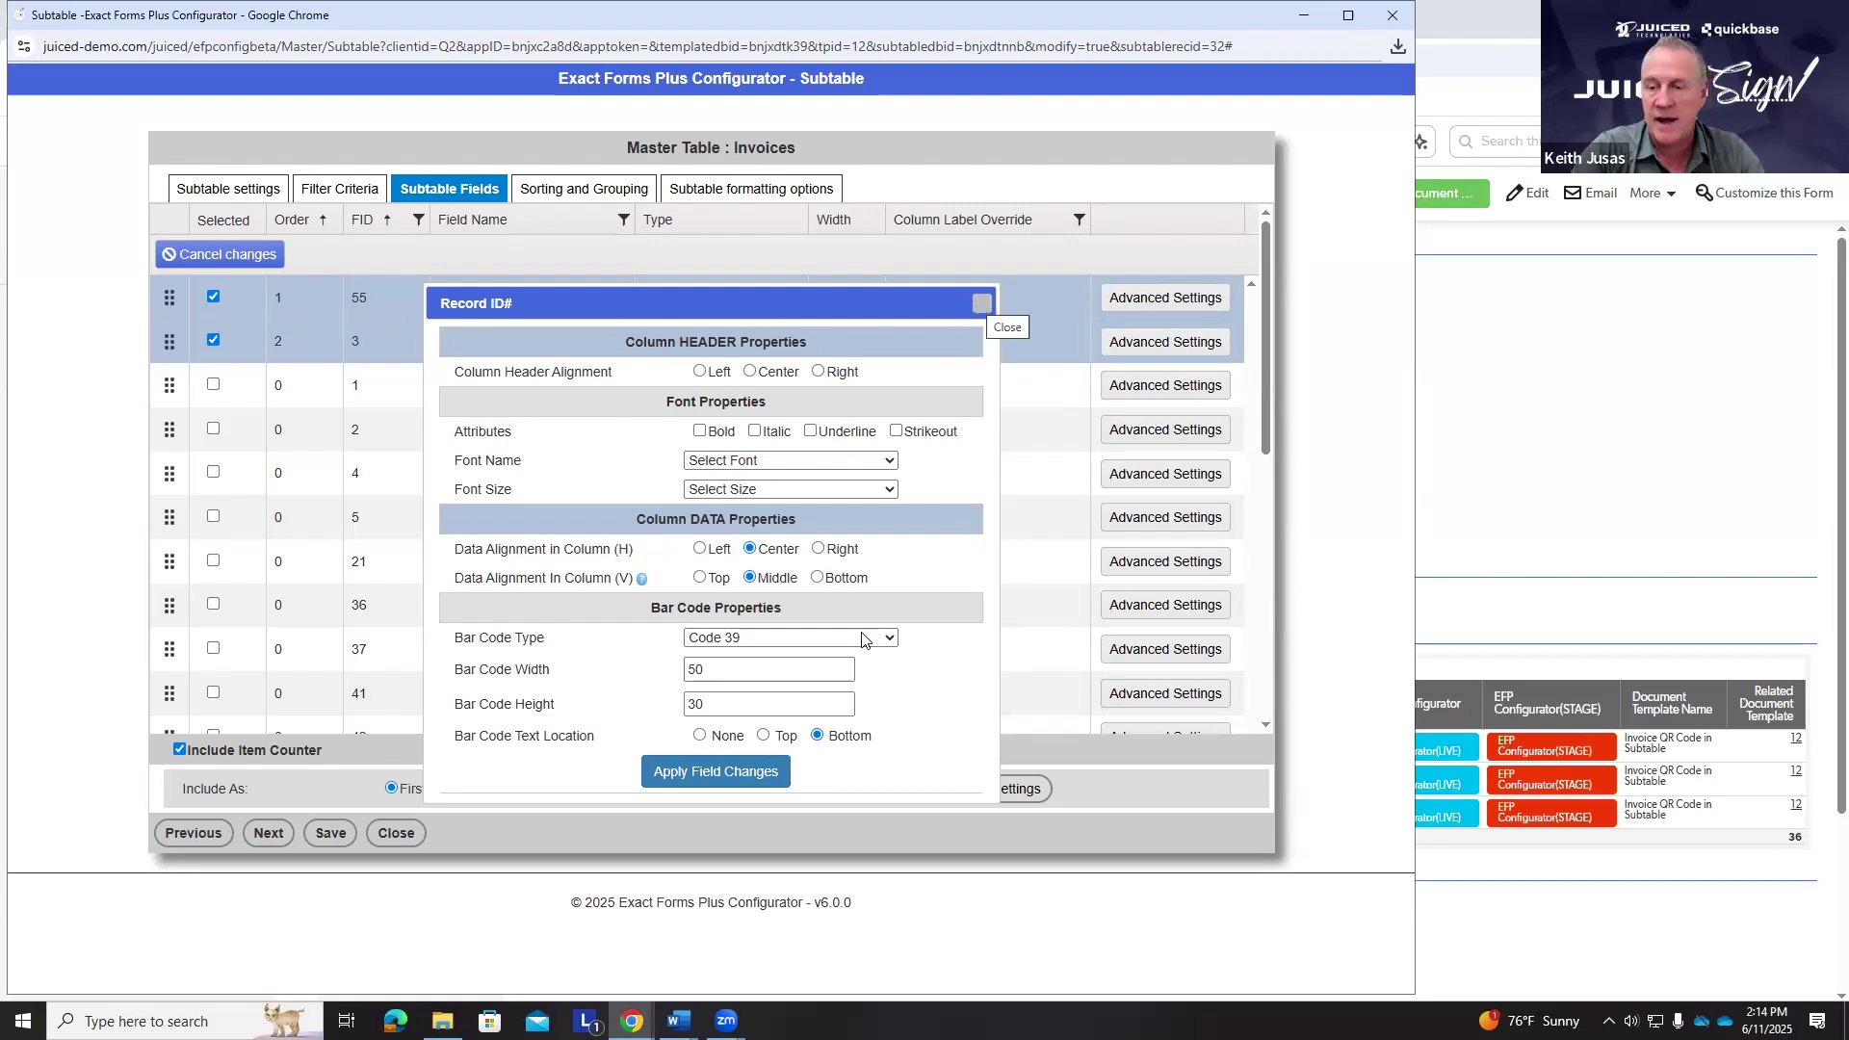
{"action": "left_click", "coordinate": [982, 304]}
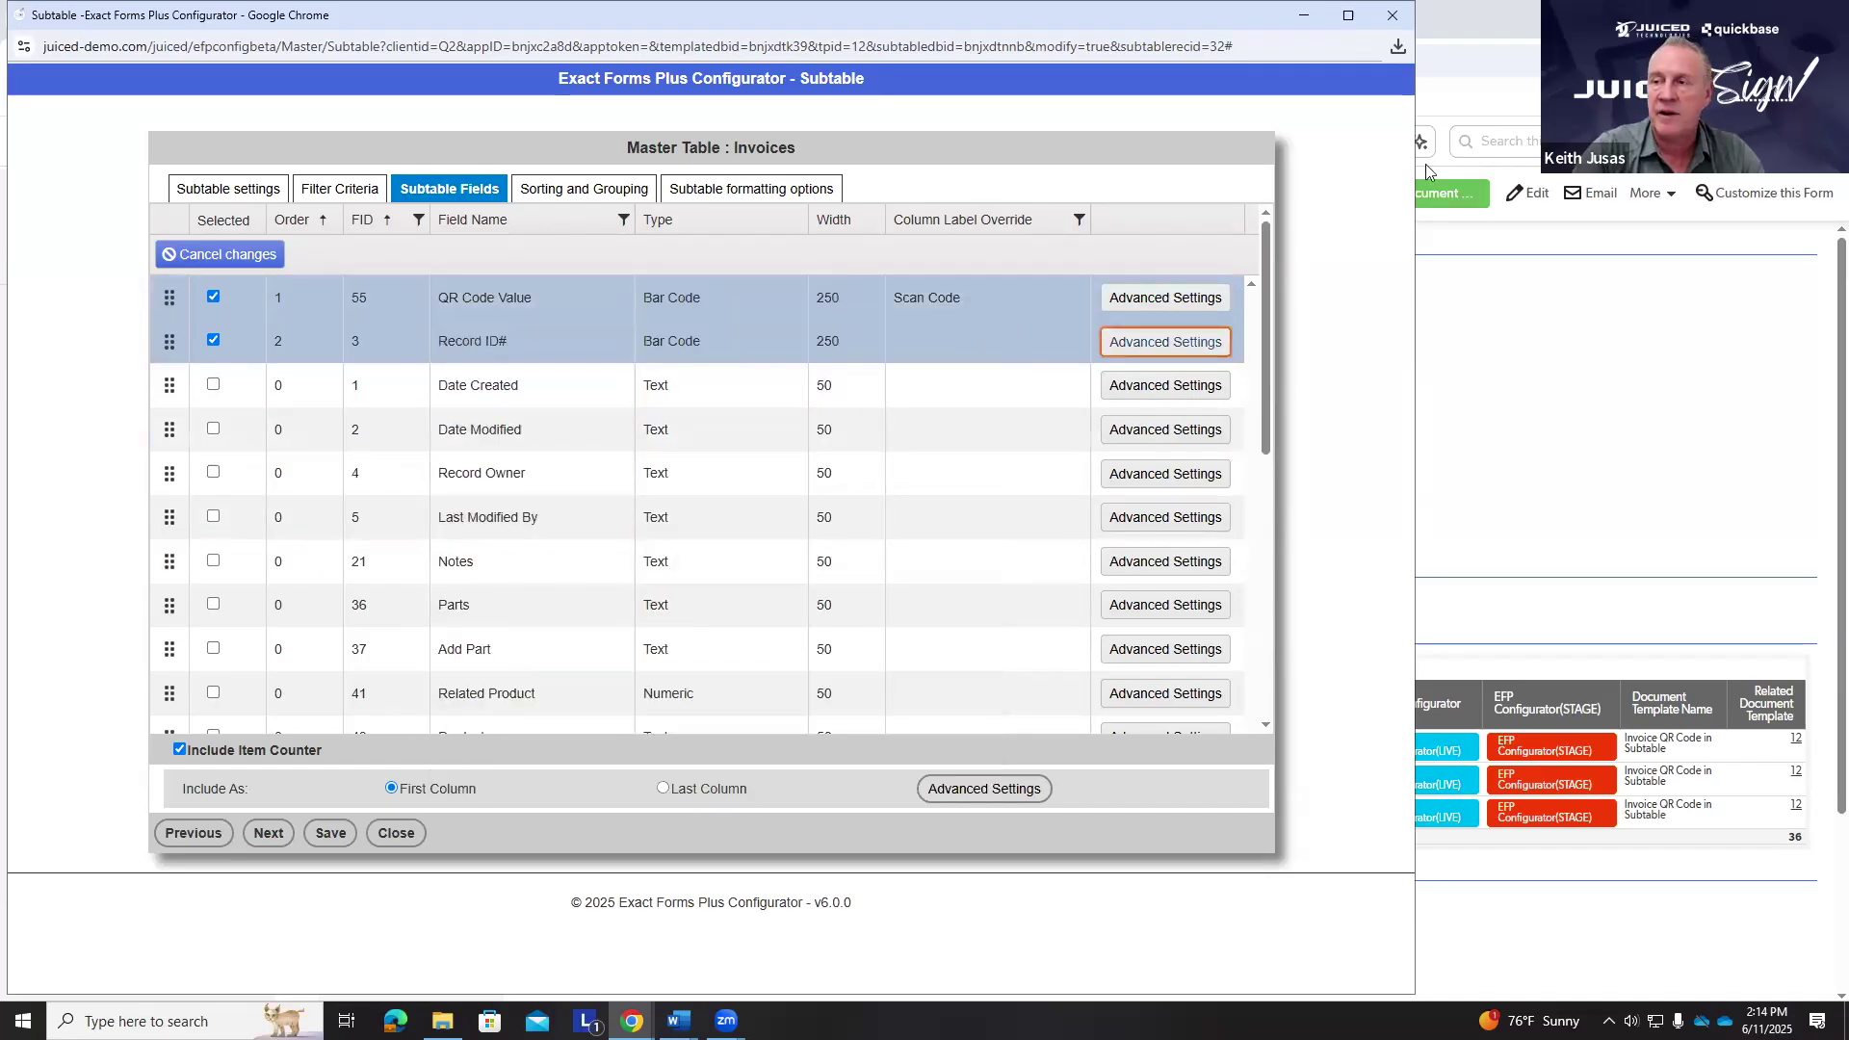
{"action": "left_click_drag", "start_coordinate": [761, 13], "coordinate": [761, 39]}
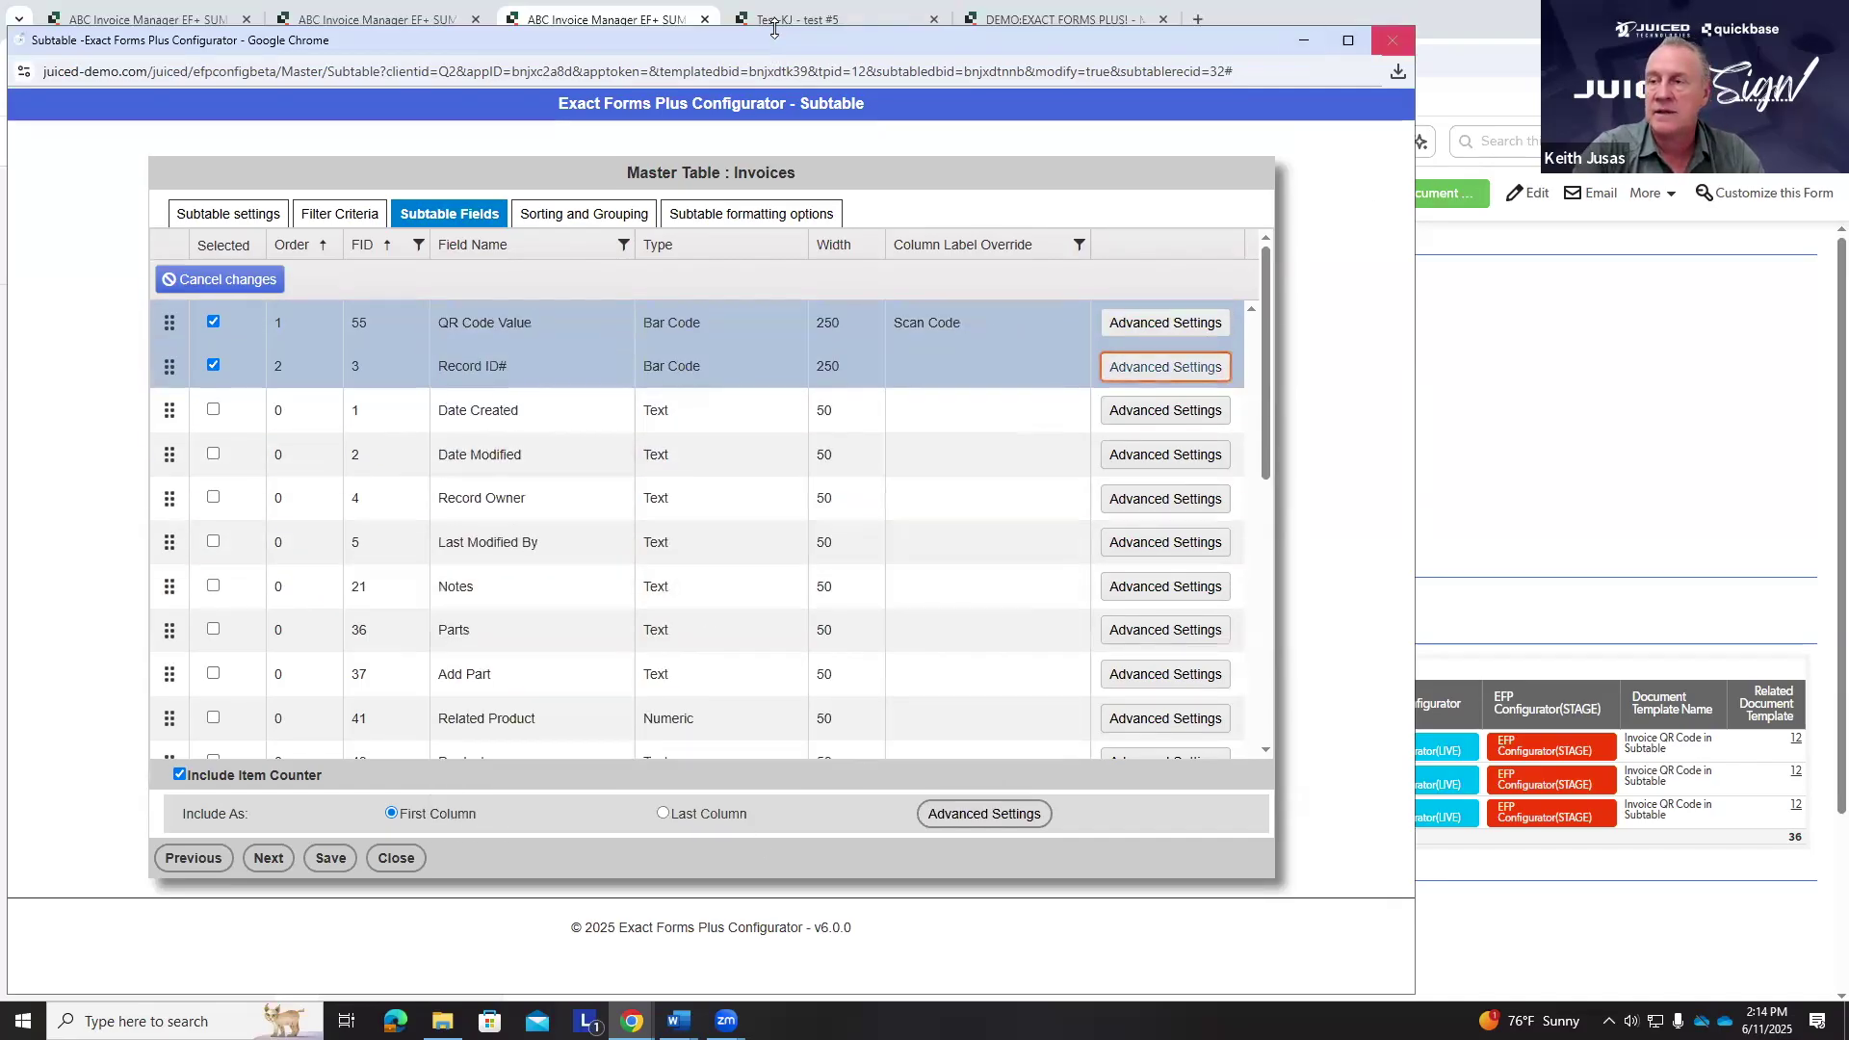
{"action": "left_click", "coordinate": [1393, 42]}
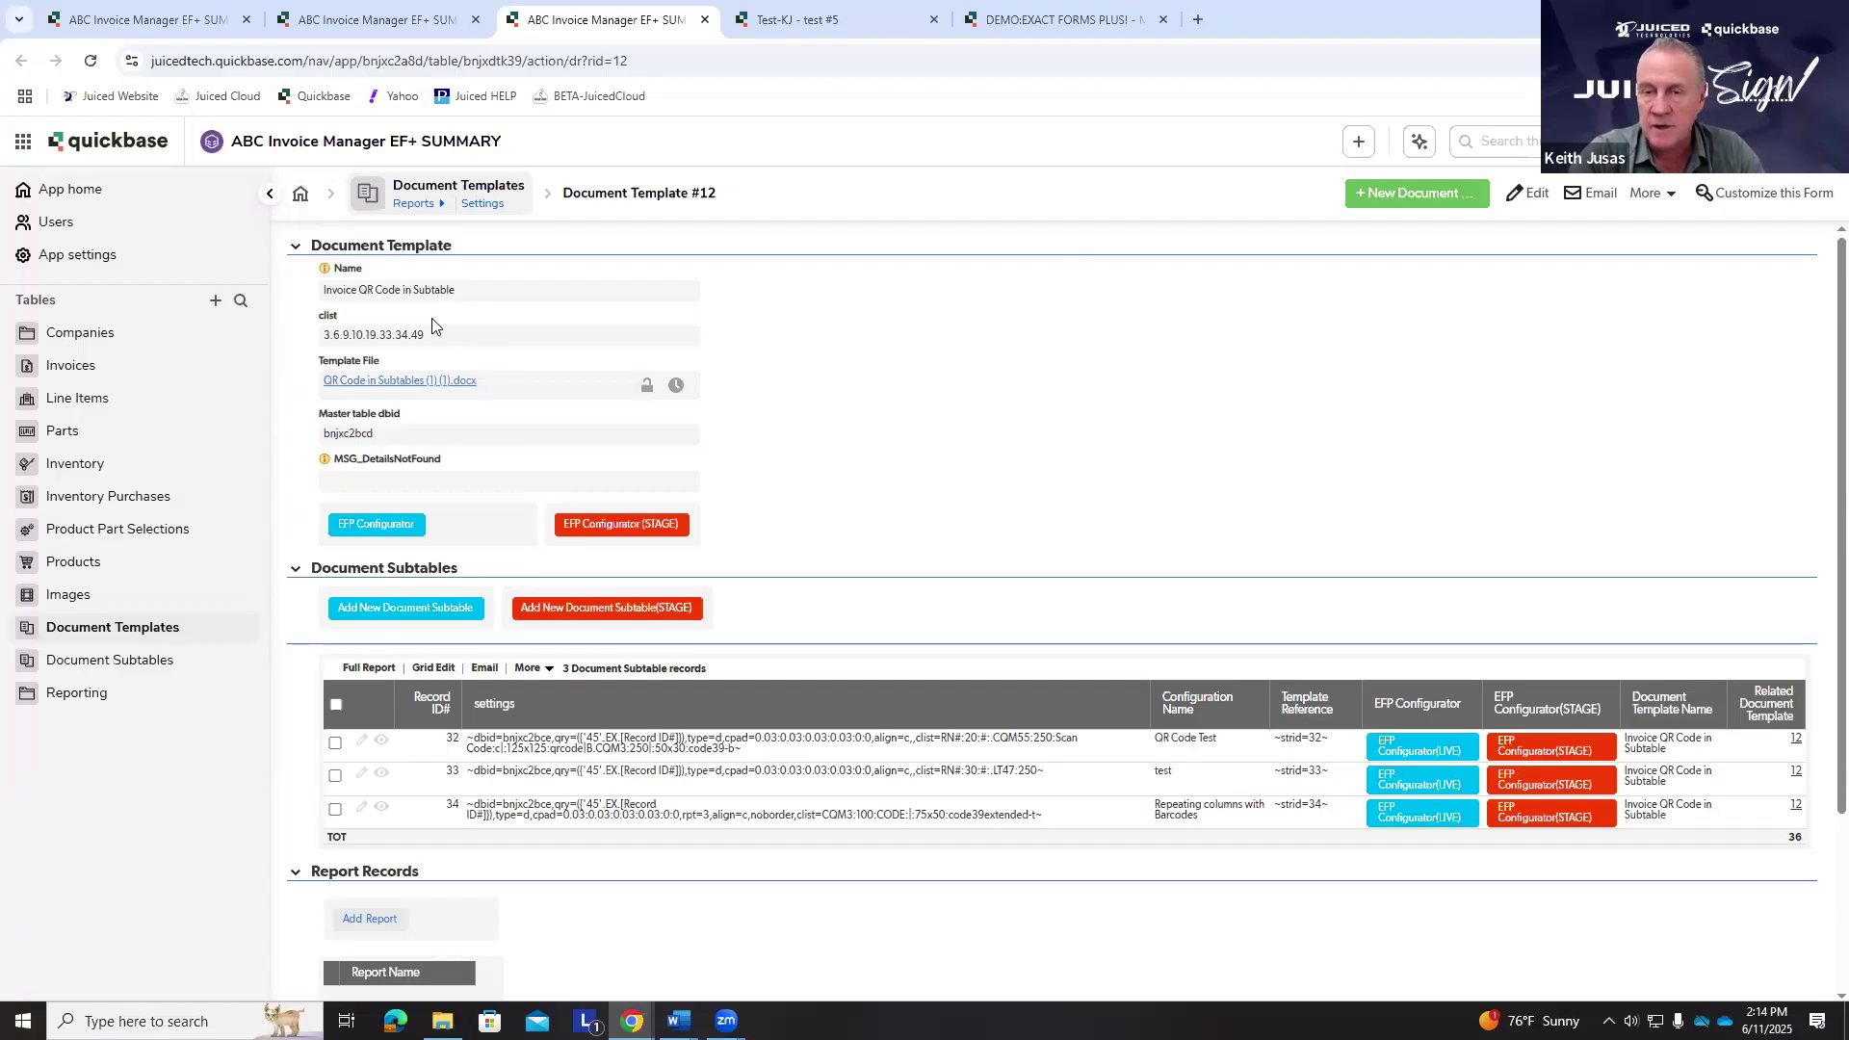
- Create the TP1 invoice PDF from the invoice's print settings and enlarge its preview to 175%
{"action": "left_click", "coordinate": [289, 32]}
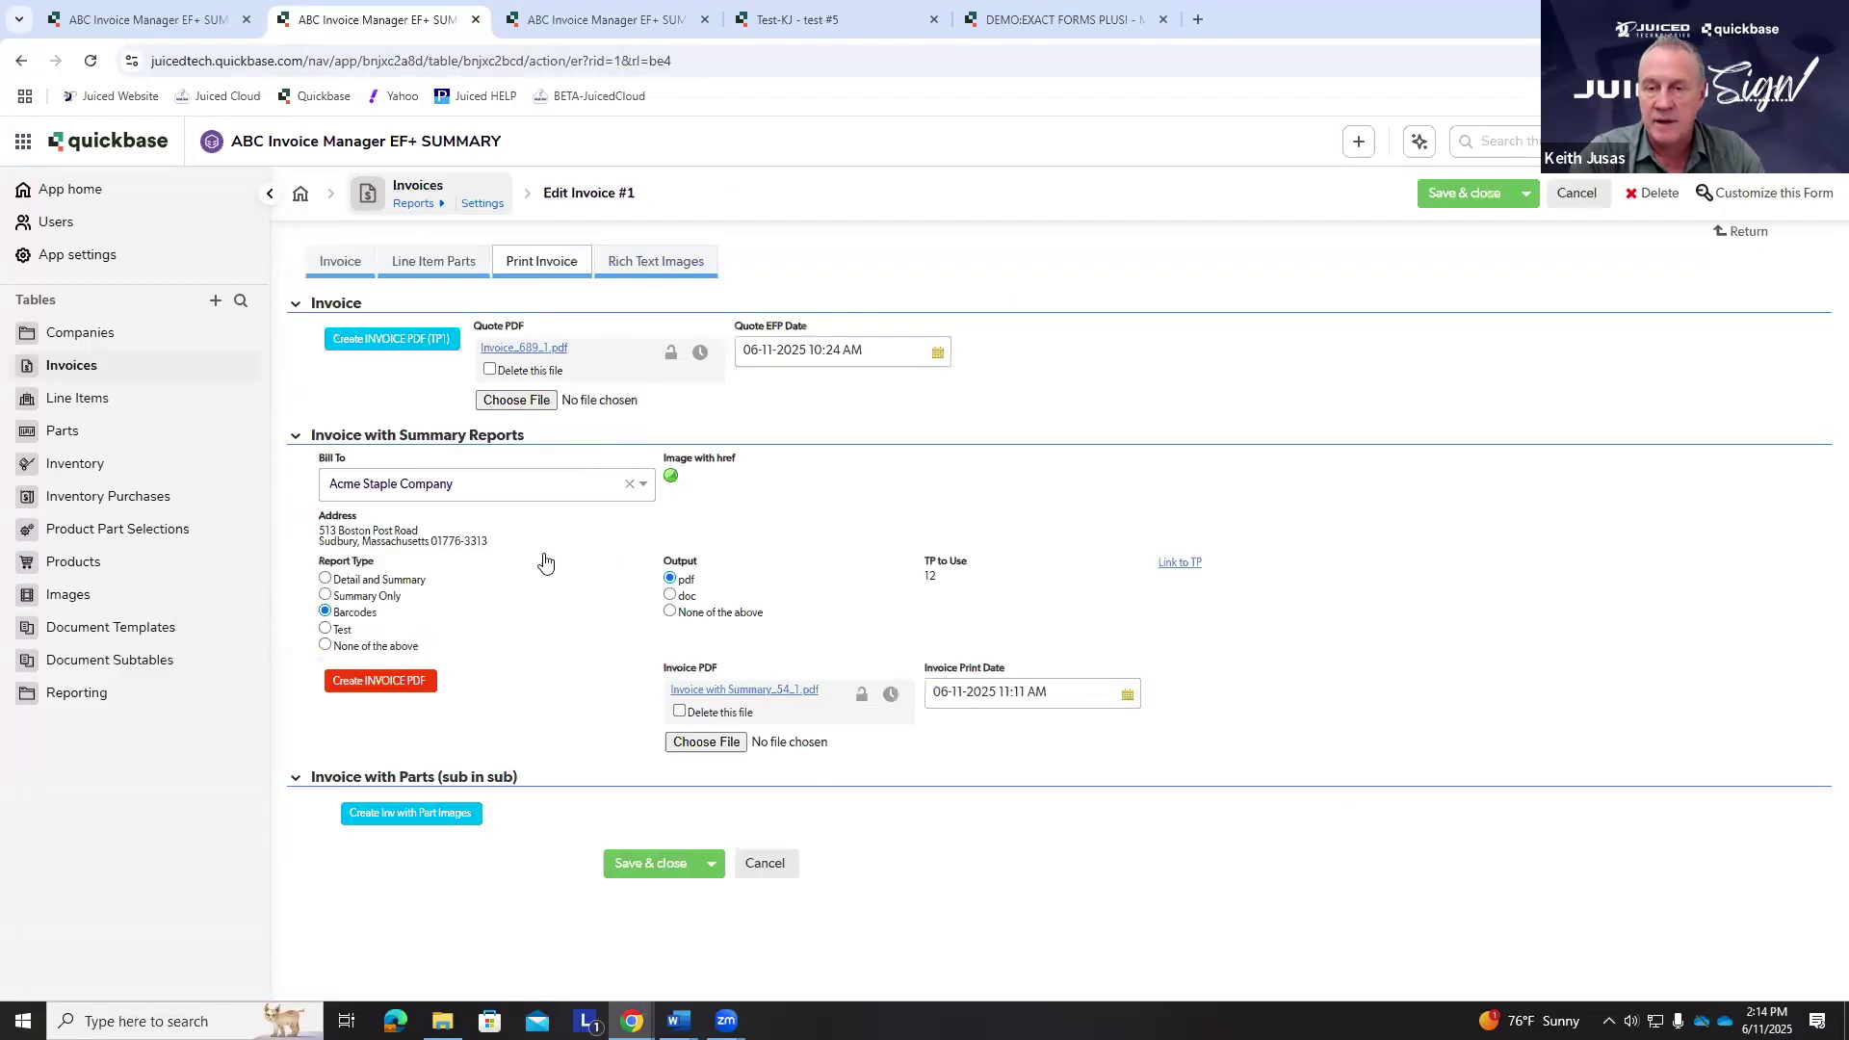
{"action": "left_click", "coordinate": [398, 341]}
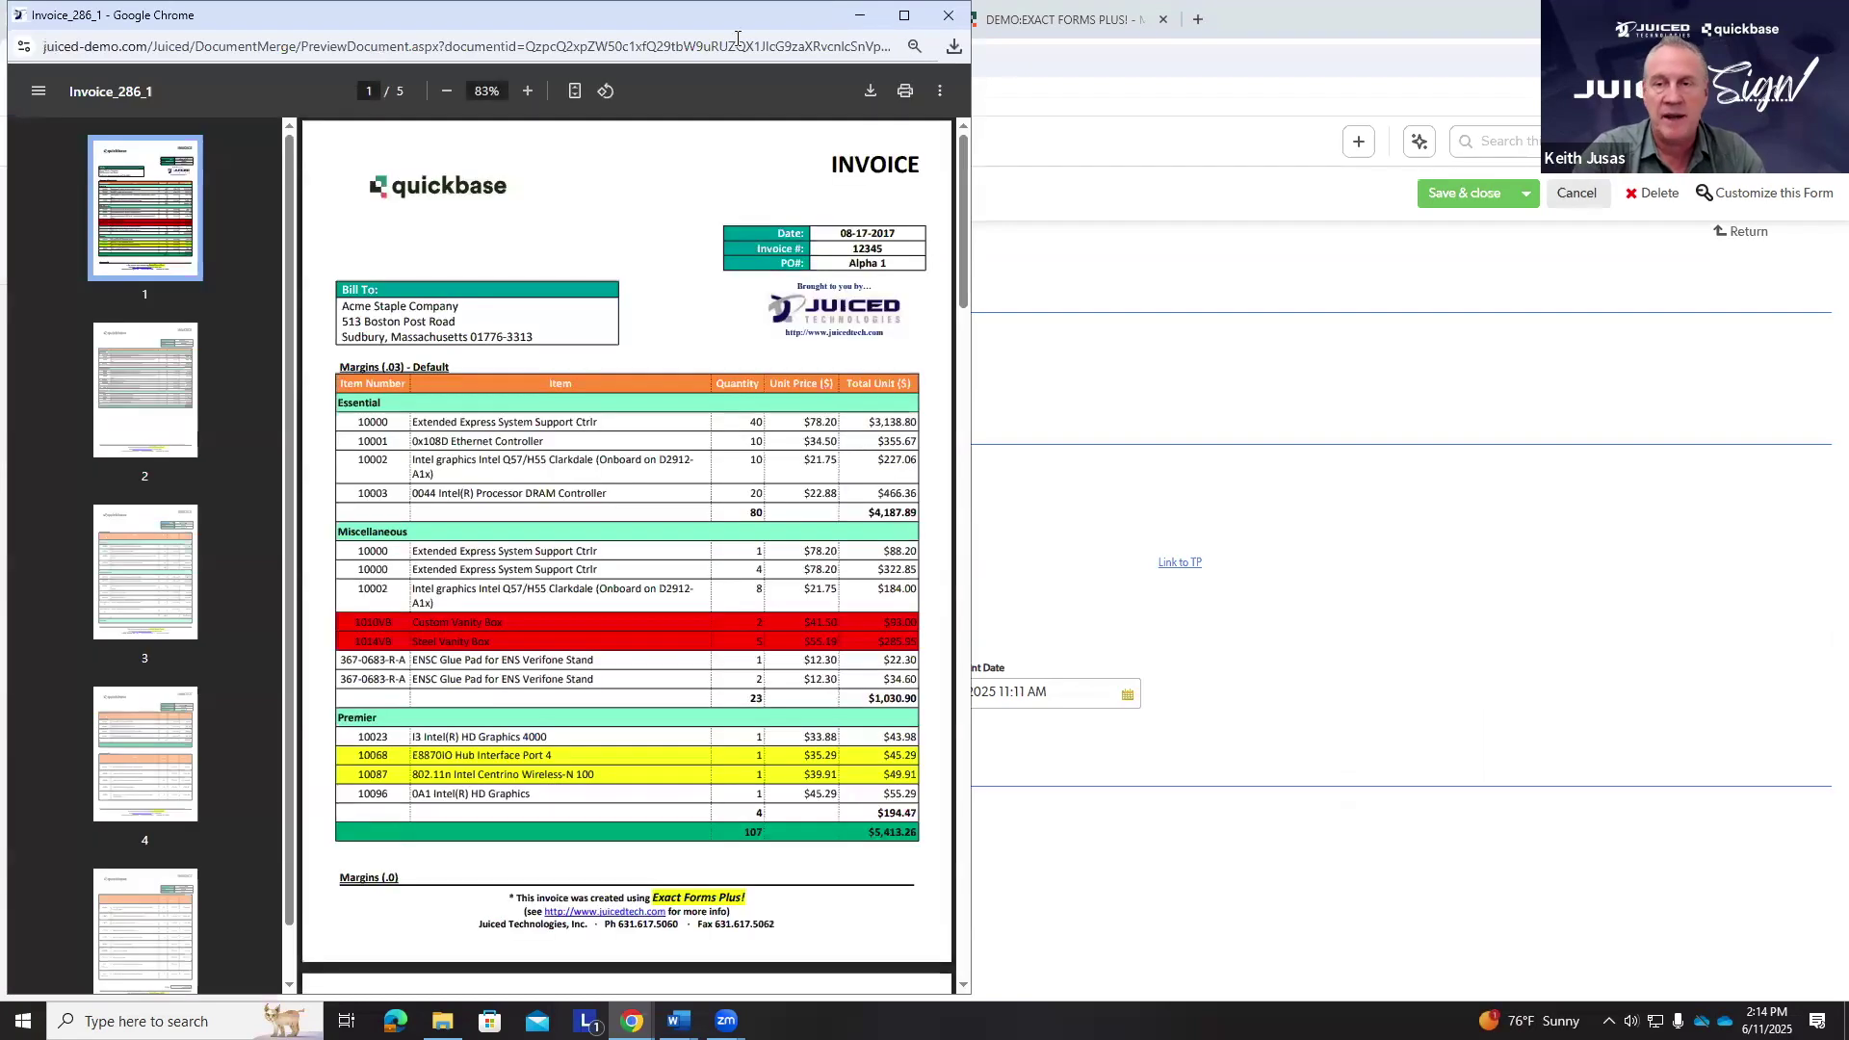
{"action": "double_click", "coordinate": [734, 23]}
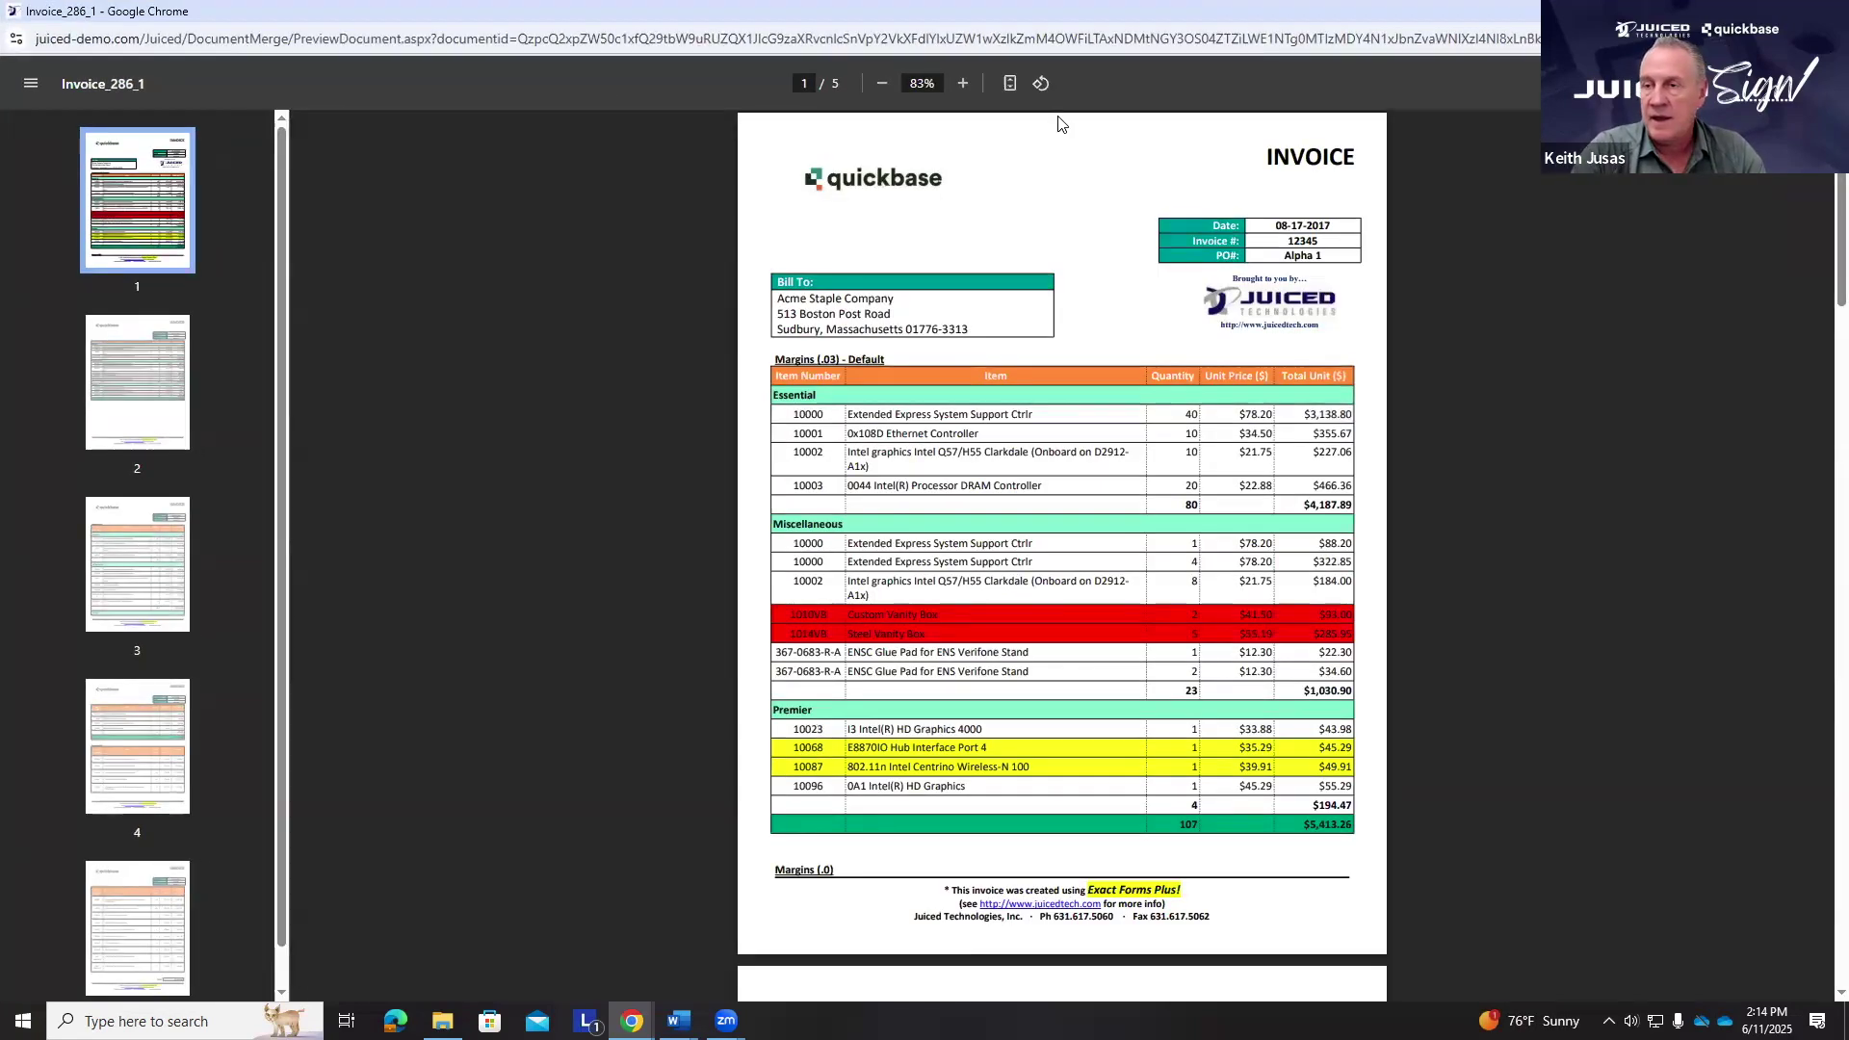
{"action": "scroll", "coordinate": [1060, 123], "scroll_direction": "up", "scroll_amount": 5}
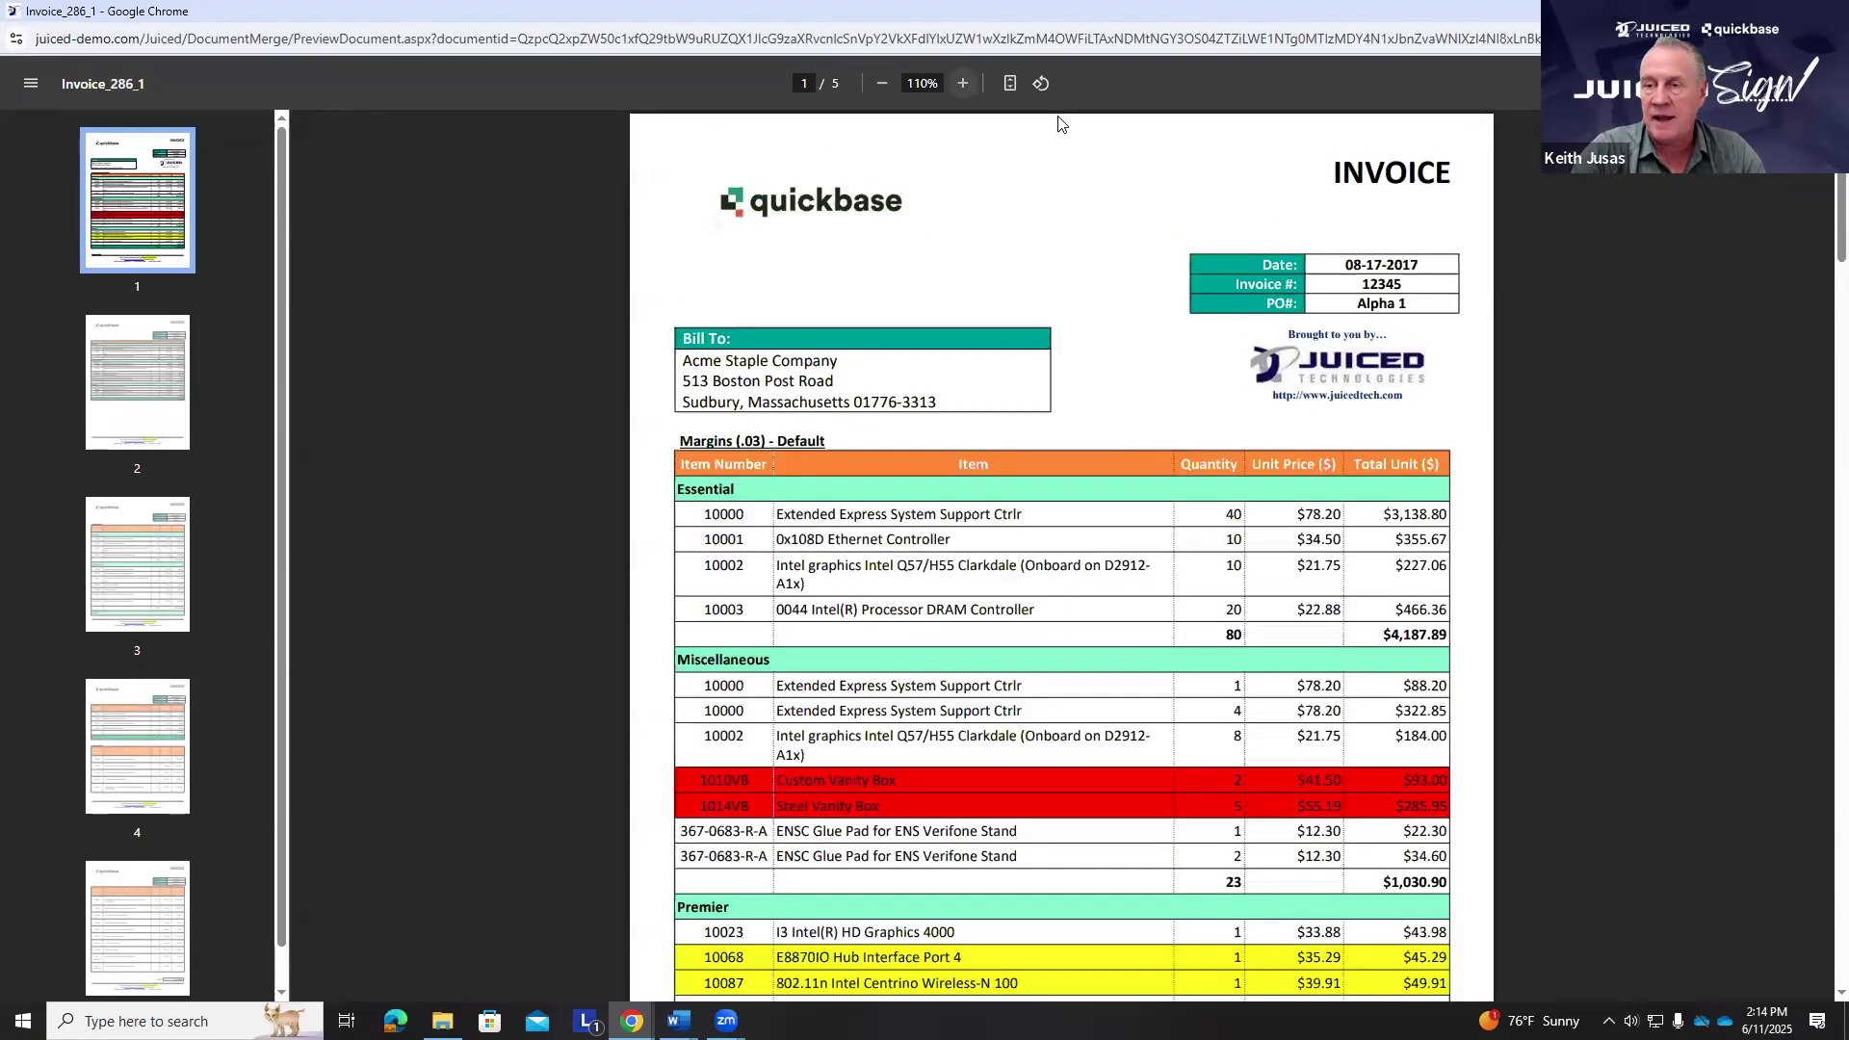
{"action": "scroll", "coordinate": [1059, 123], "scroll_direction": "up", "scroll_amount": 1}
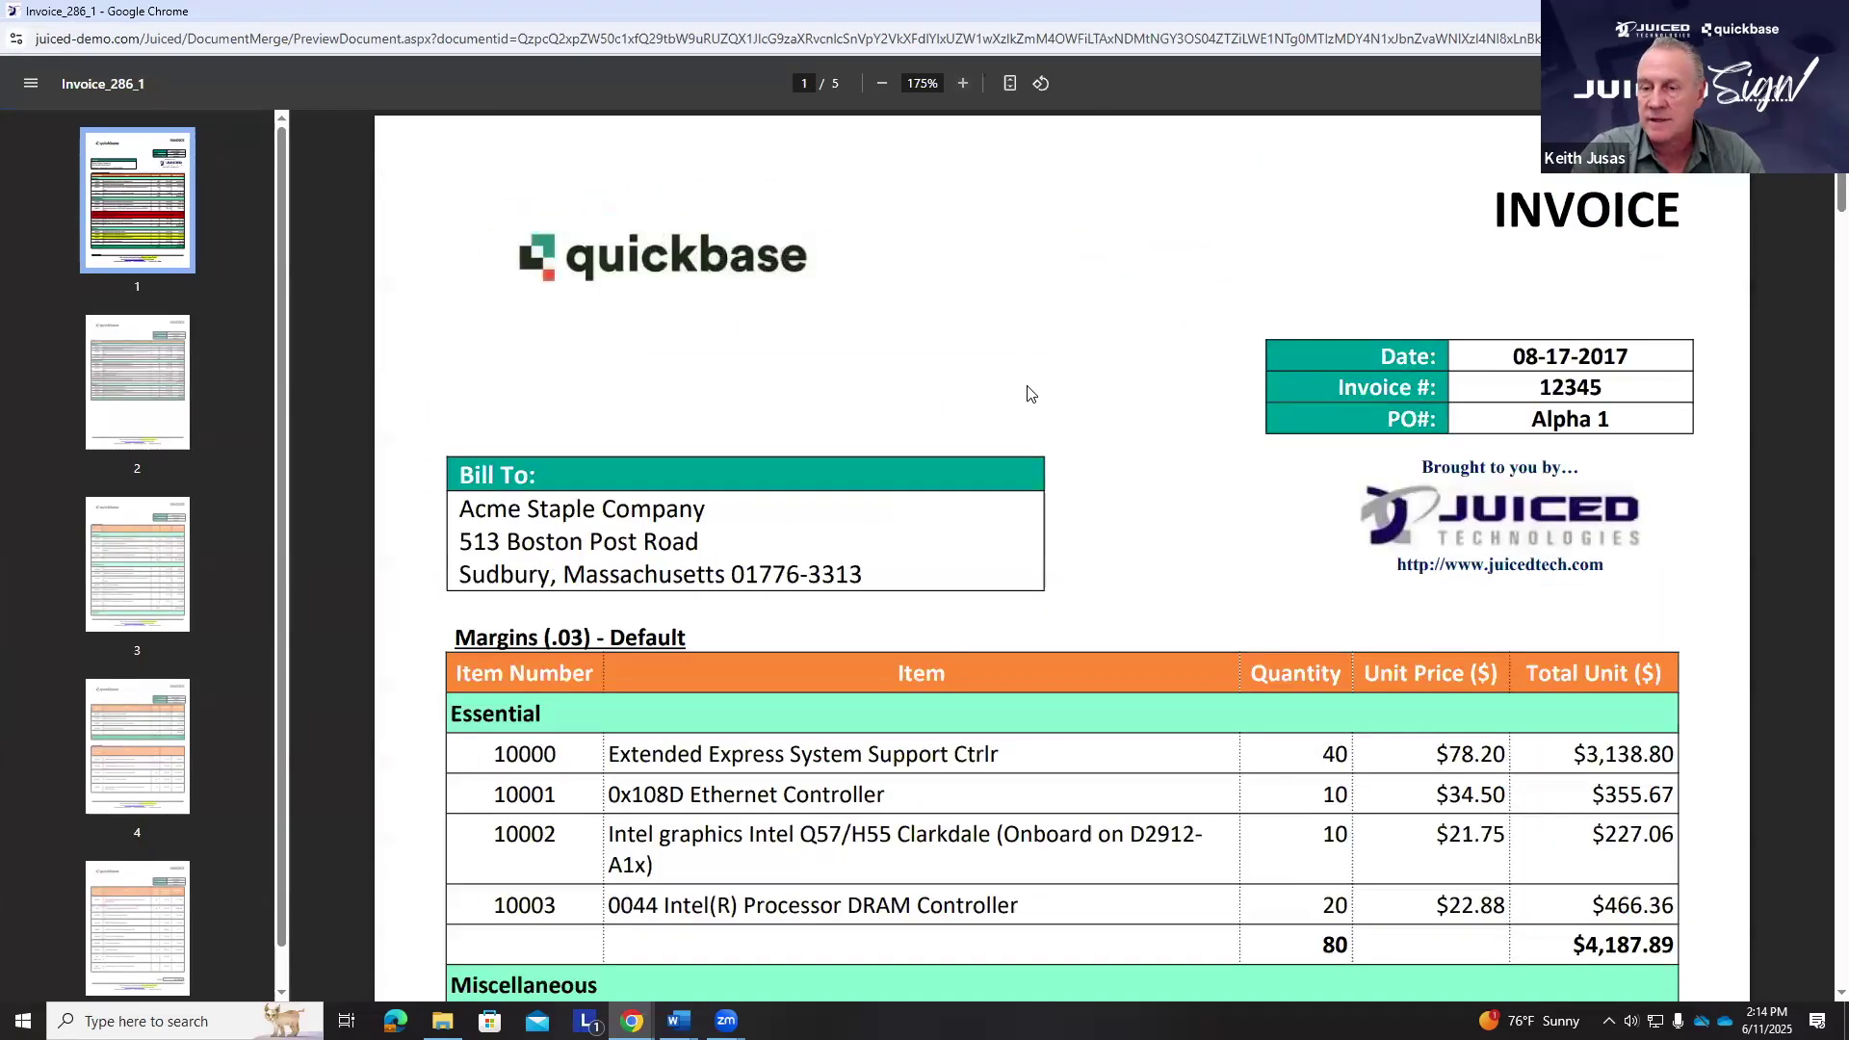
- Compare the default .03 cell margins on the invoice's first page with the .0 margins on the second page
{"action": "scroll", "coordinate": [1027, 393], "scroll_direction": "down", "scroll_amount": 1}
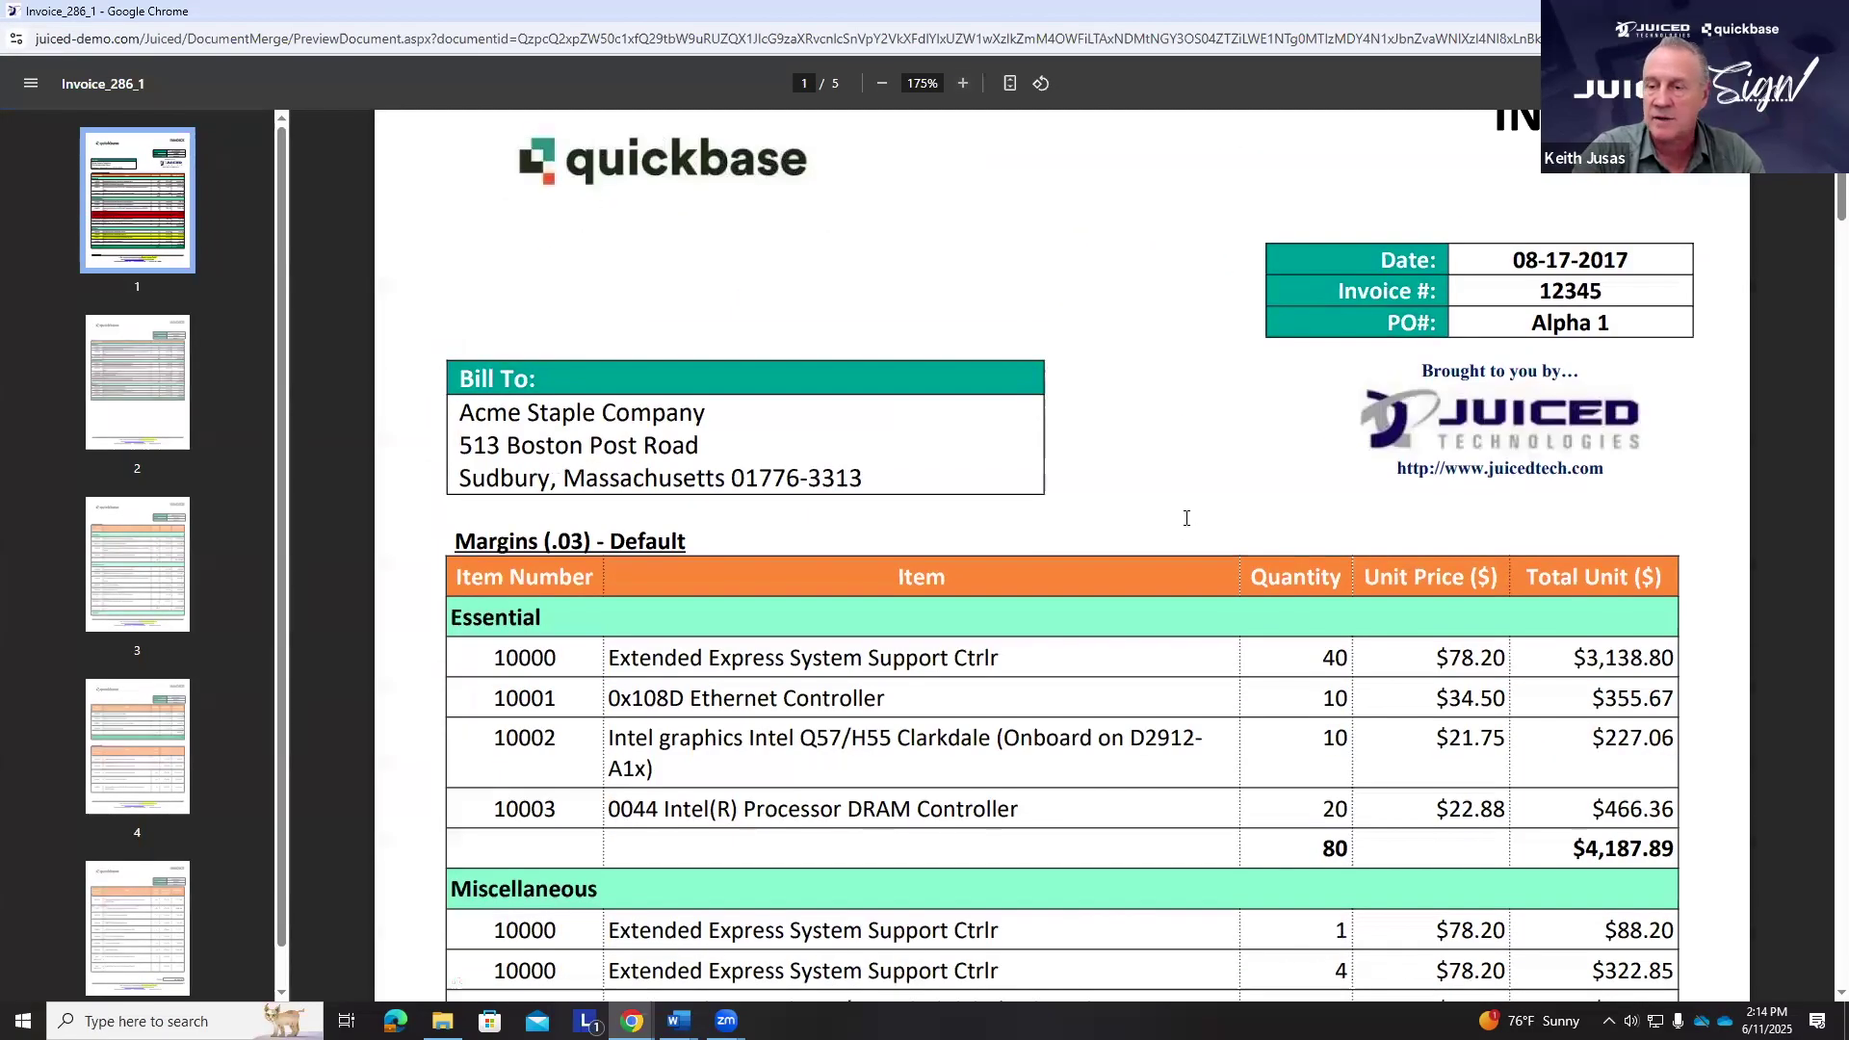
{"action": "scroll", "coordinate": [1098, 500], "scroll_direction": "down", "scroll_amount": 3}
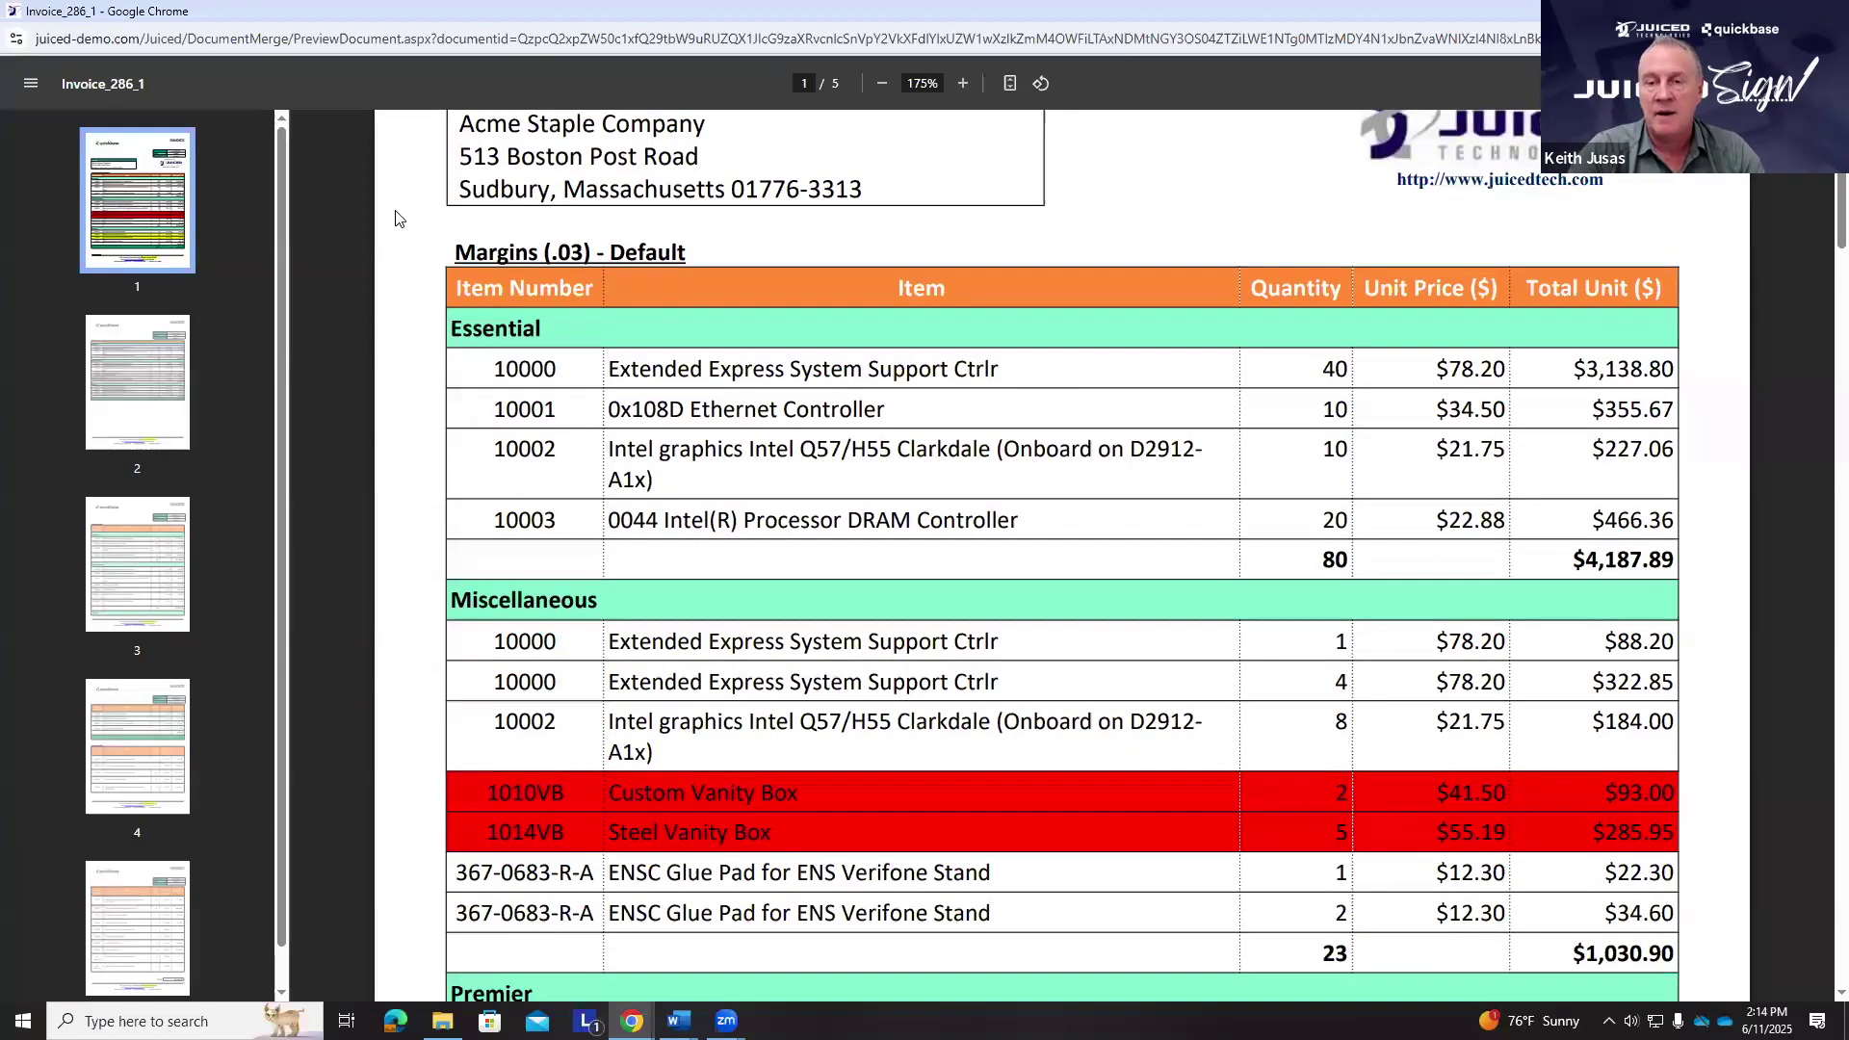
{"action": "scroll", "coordinate": [1118, 640], "scroll_direction": "down", "scroll_amount": 1}
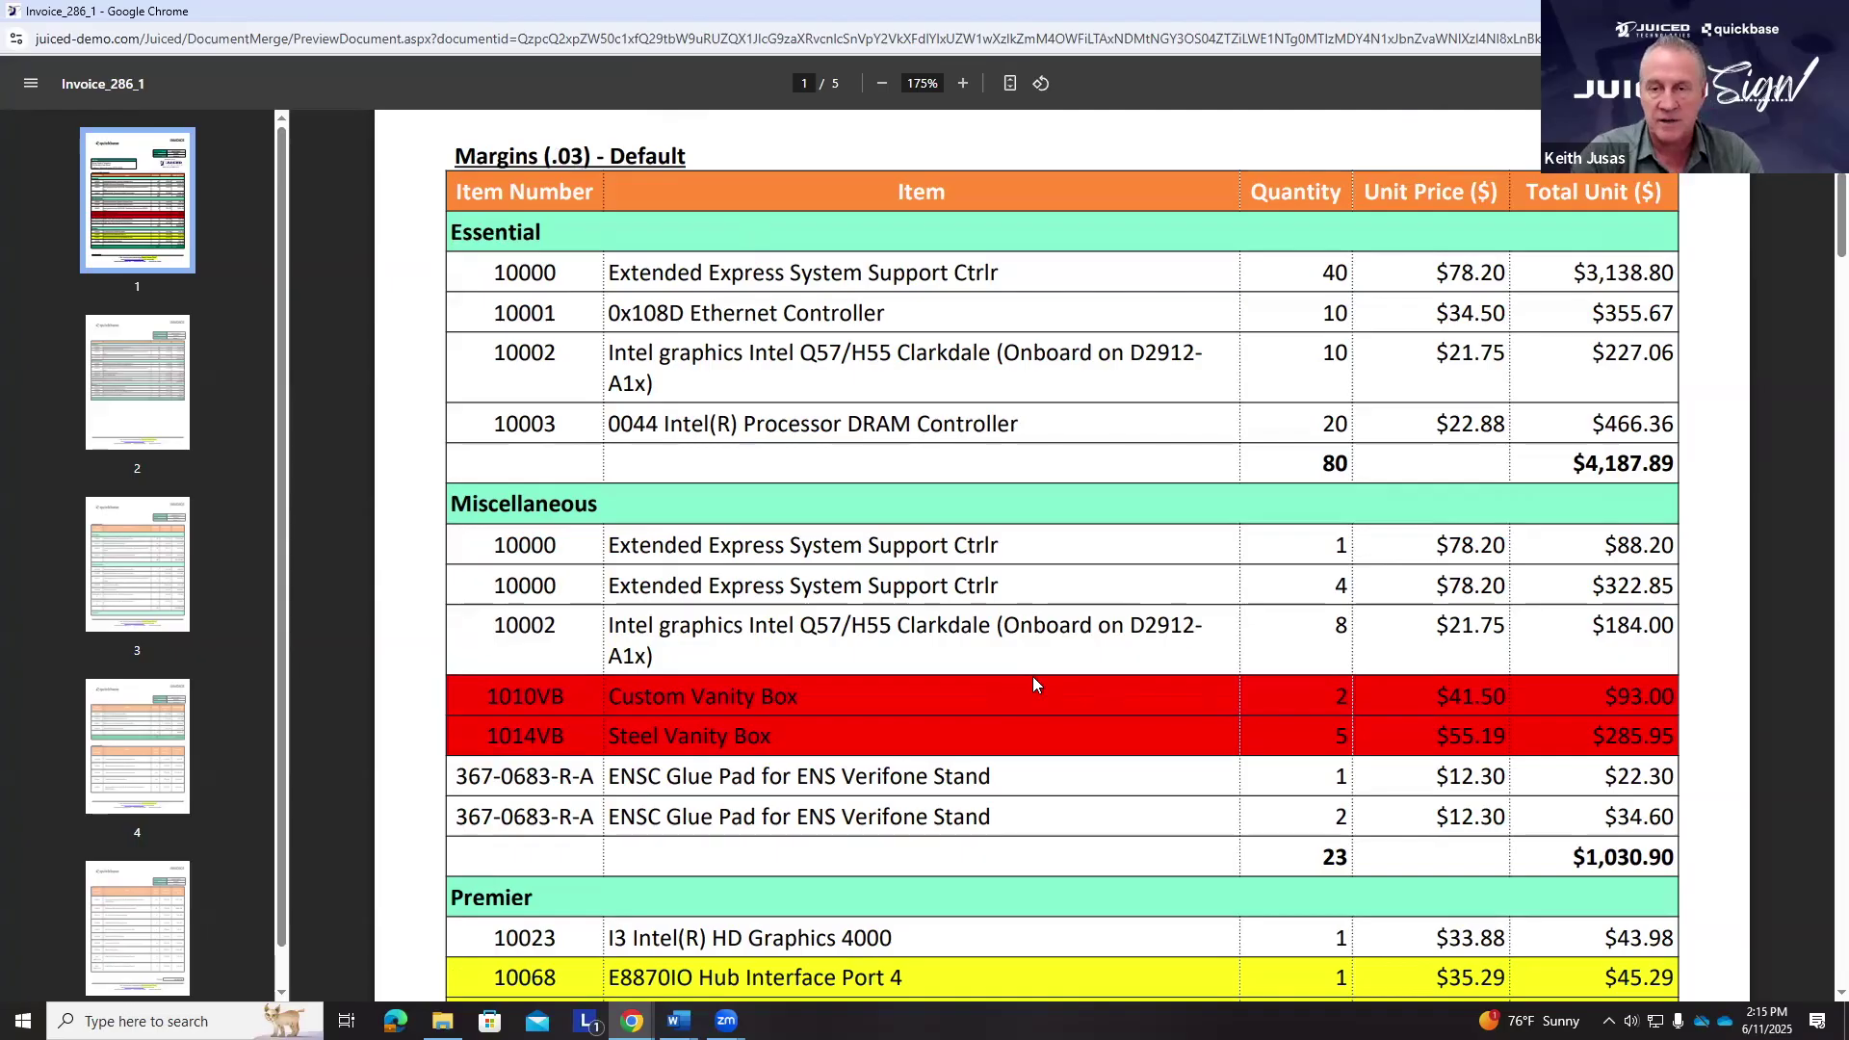
{"action": "scroll", "coordinate": [1027, 672], "scroll_direction": "down", "scroll_amount": 9}
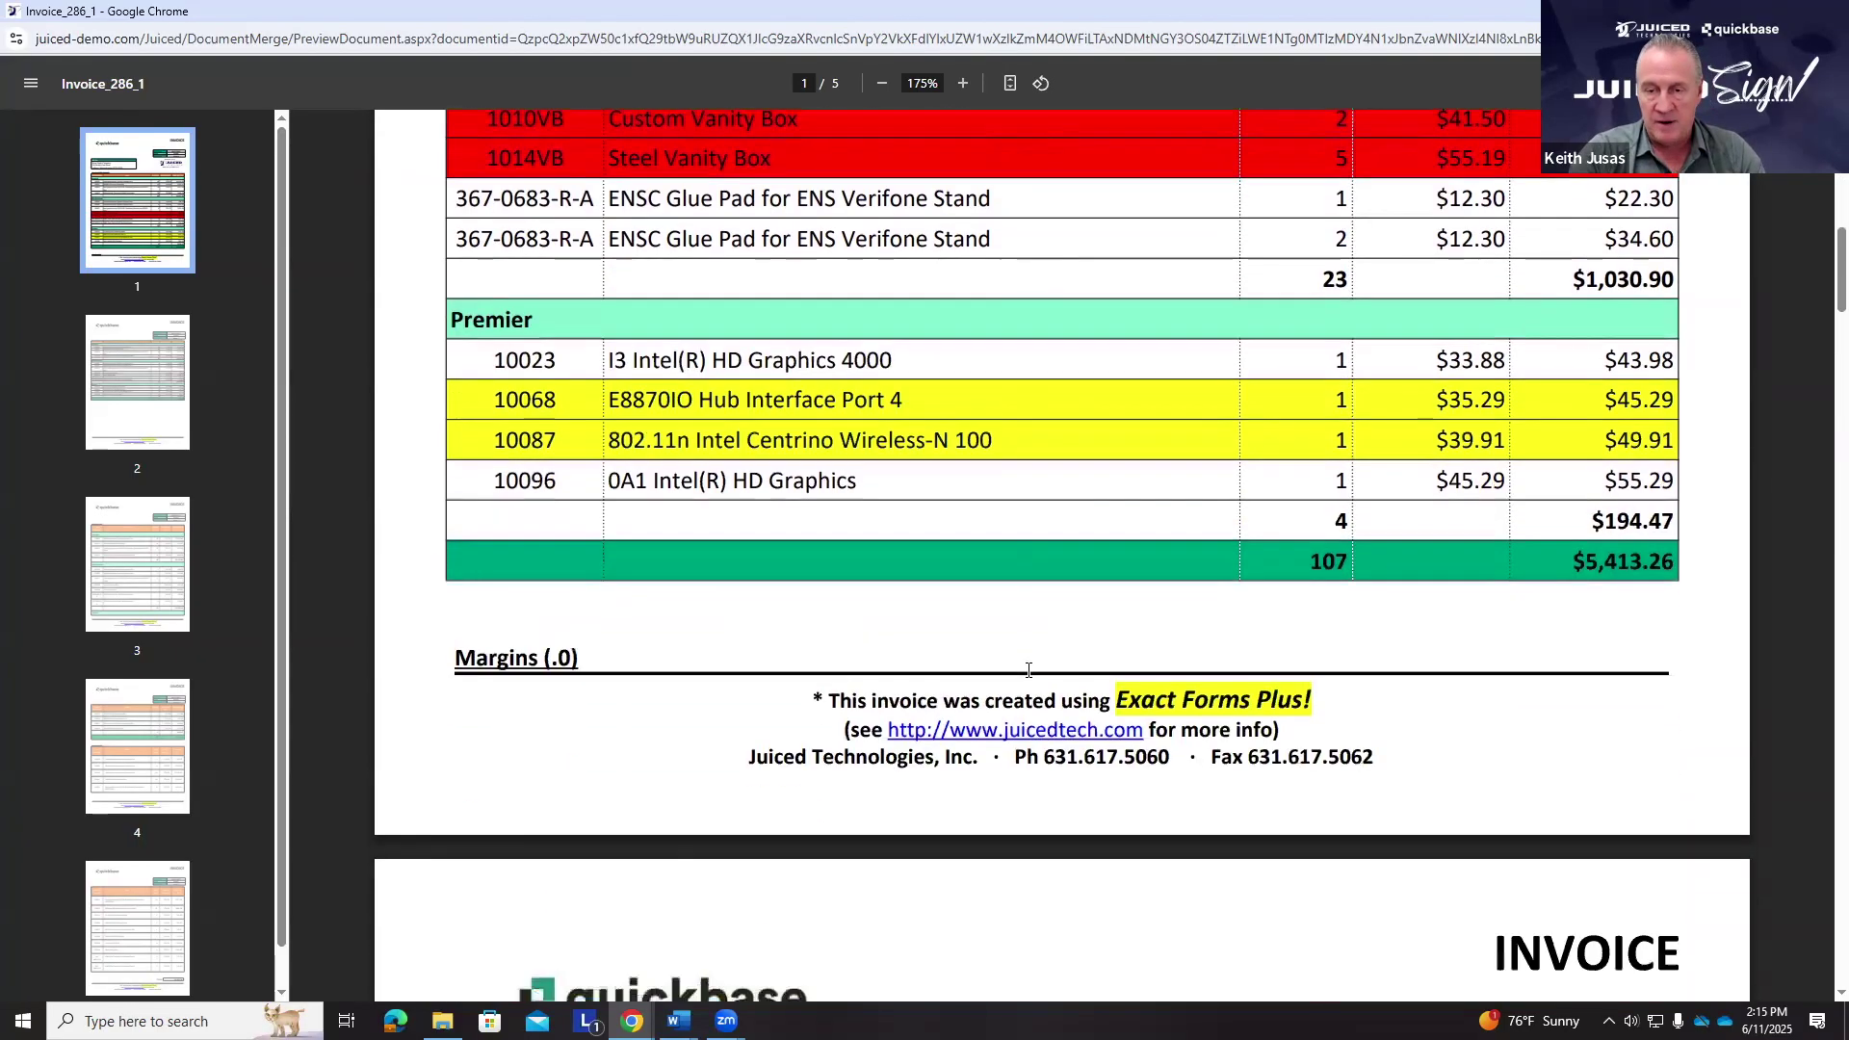
{"action": "scroll", "coordinate": [1027, 670], "scroll_direction": "down", "scroll_amount": 2}
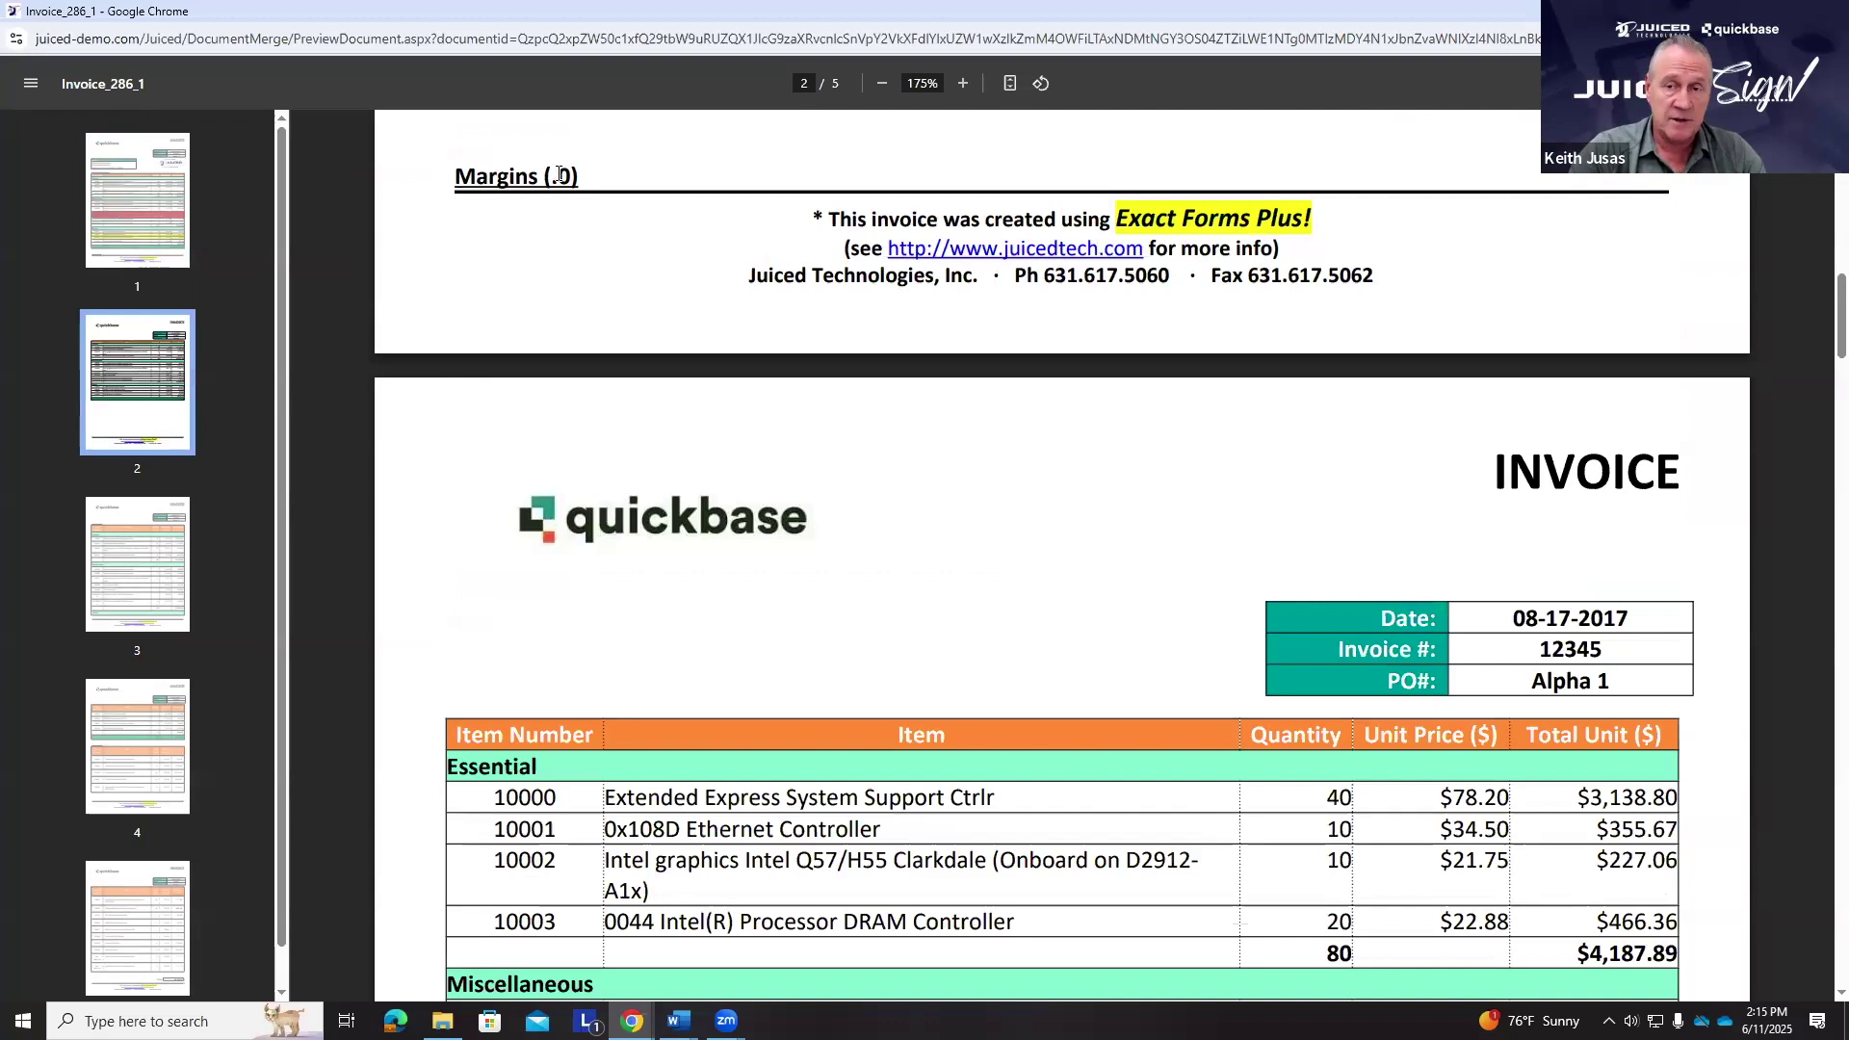
{"action": "scroll", "coordinate": [782, 588], "scroll_direction": "down", "scroll_amount": 1}
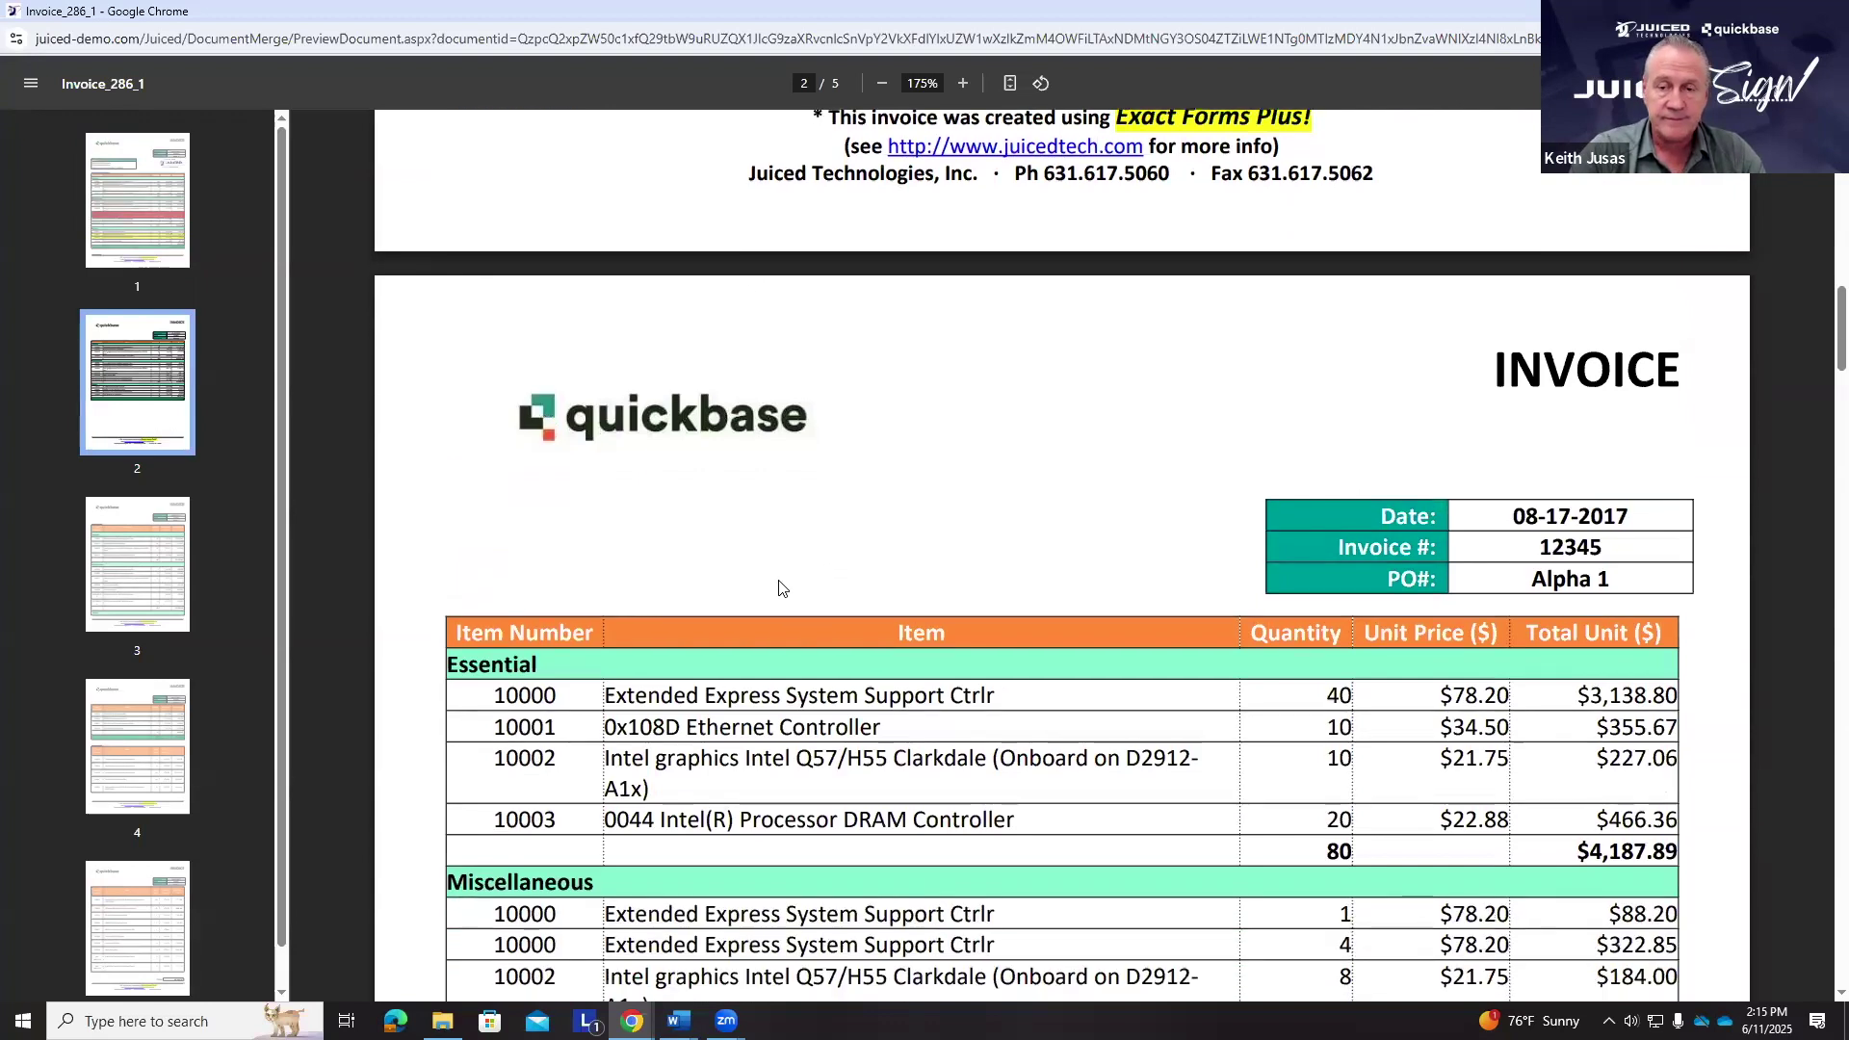
{"action": "scroll", "coordinate": [782, 587], "scroll_direction": "down", "scroll_amount": 1}
{"action": "left_click_drag", "start_coordinate": [537, 574], "coordinate": [454, 569]}
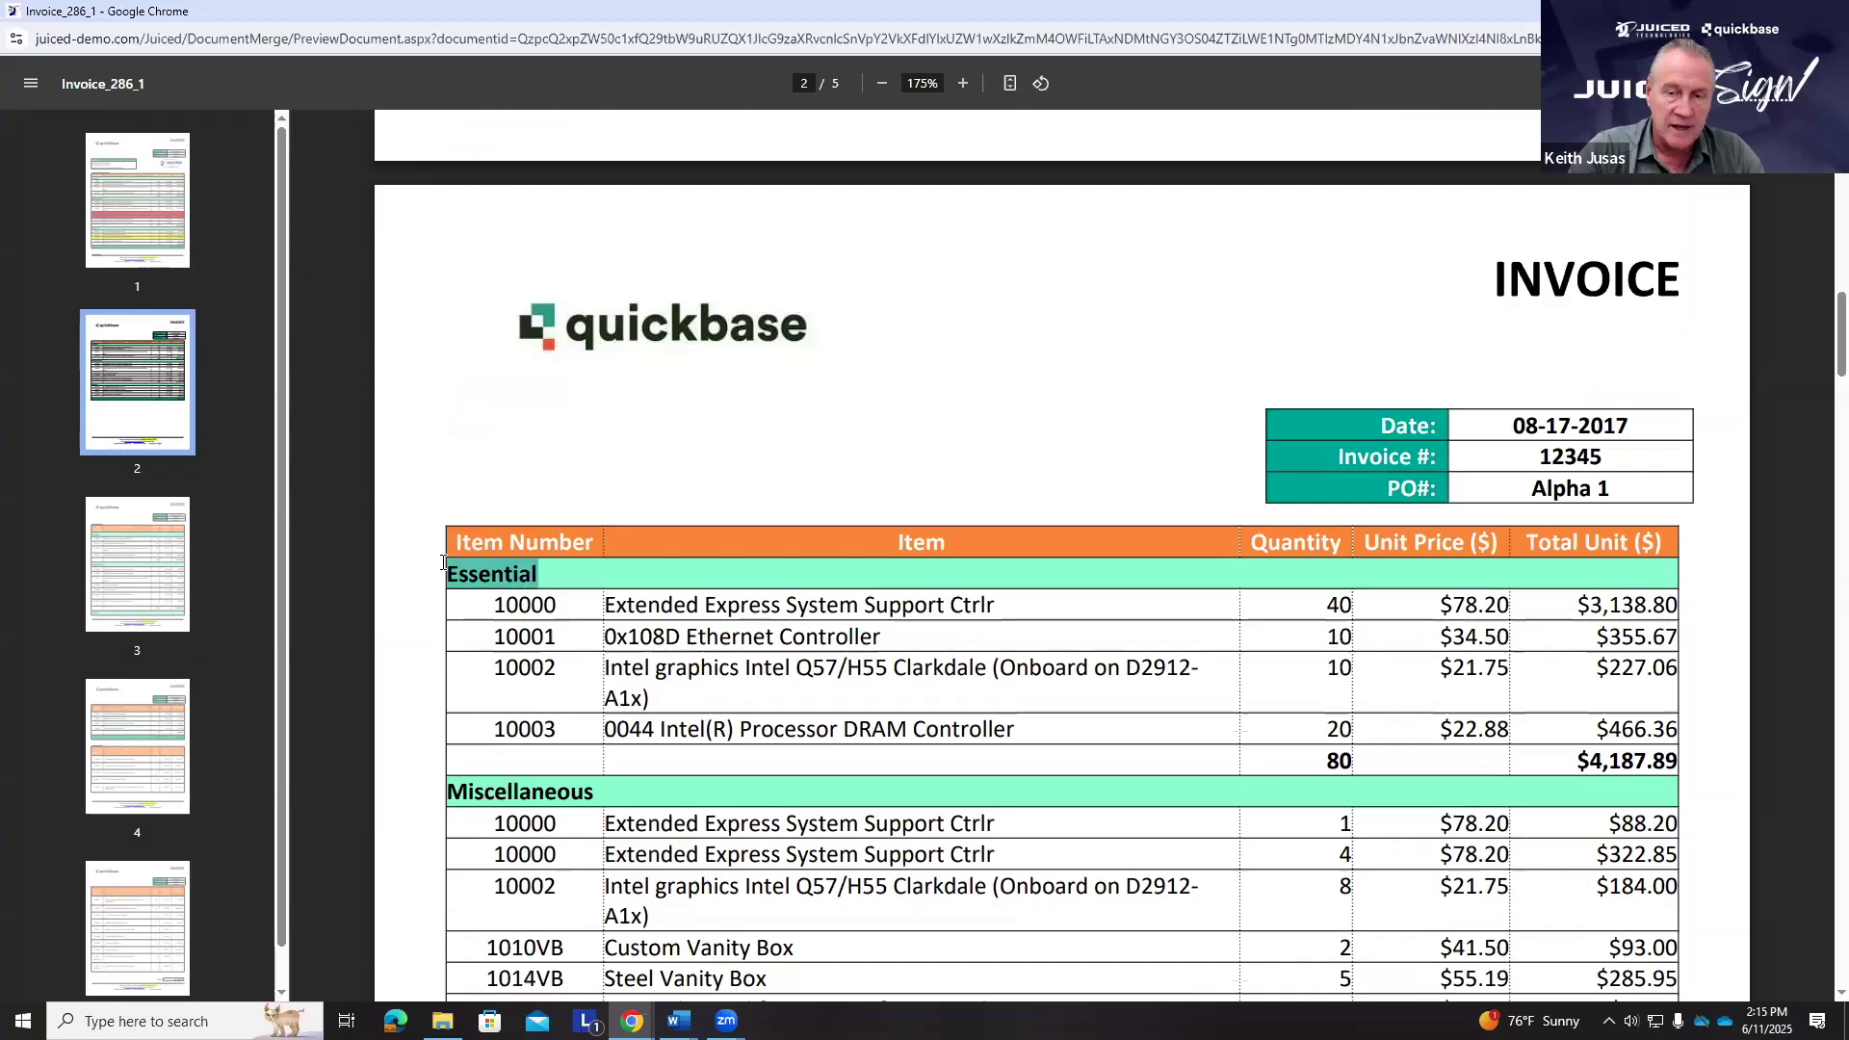
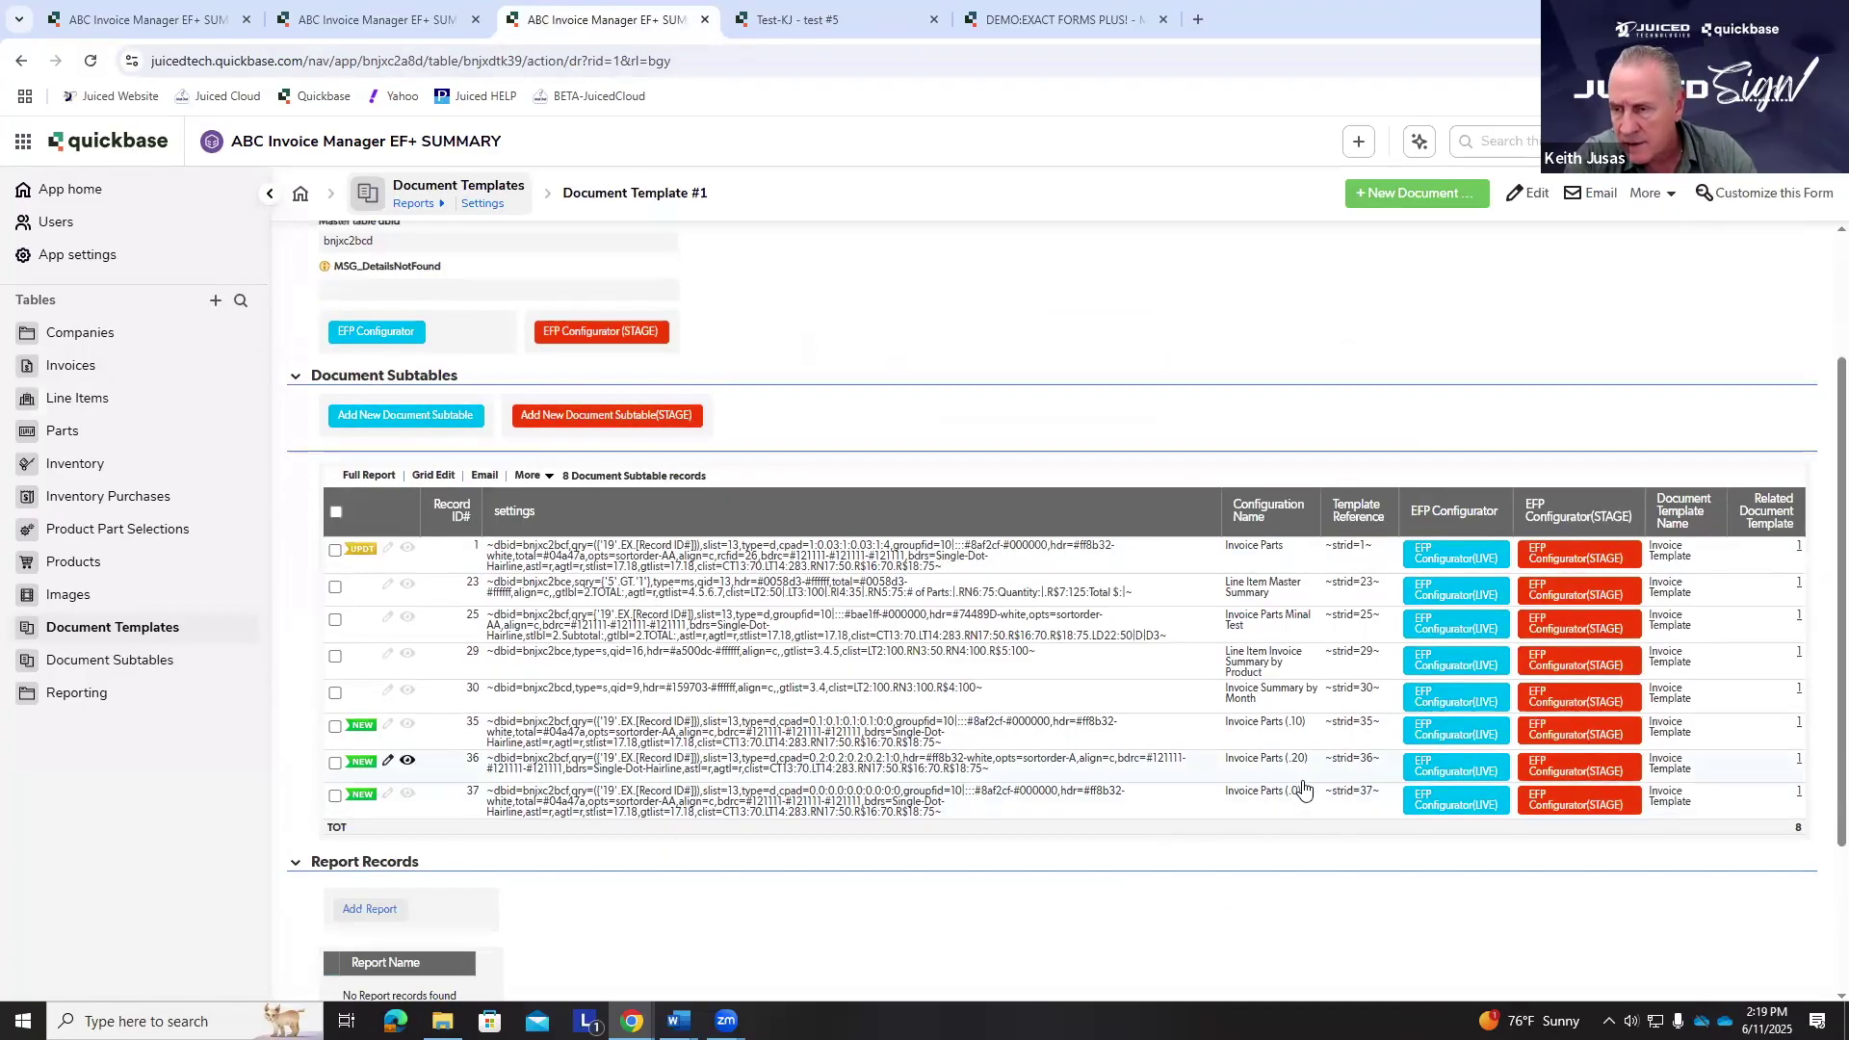
- Review the Invoice Parts (.20) subtable's formatting options and cell margins in the stage configurator, and close its window
{"action": "left_click", "coordinate": [1565, 780]}
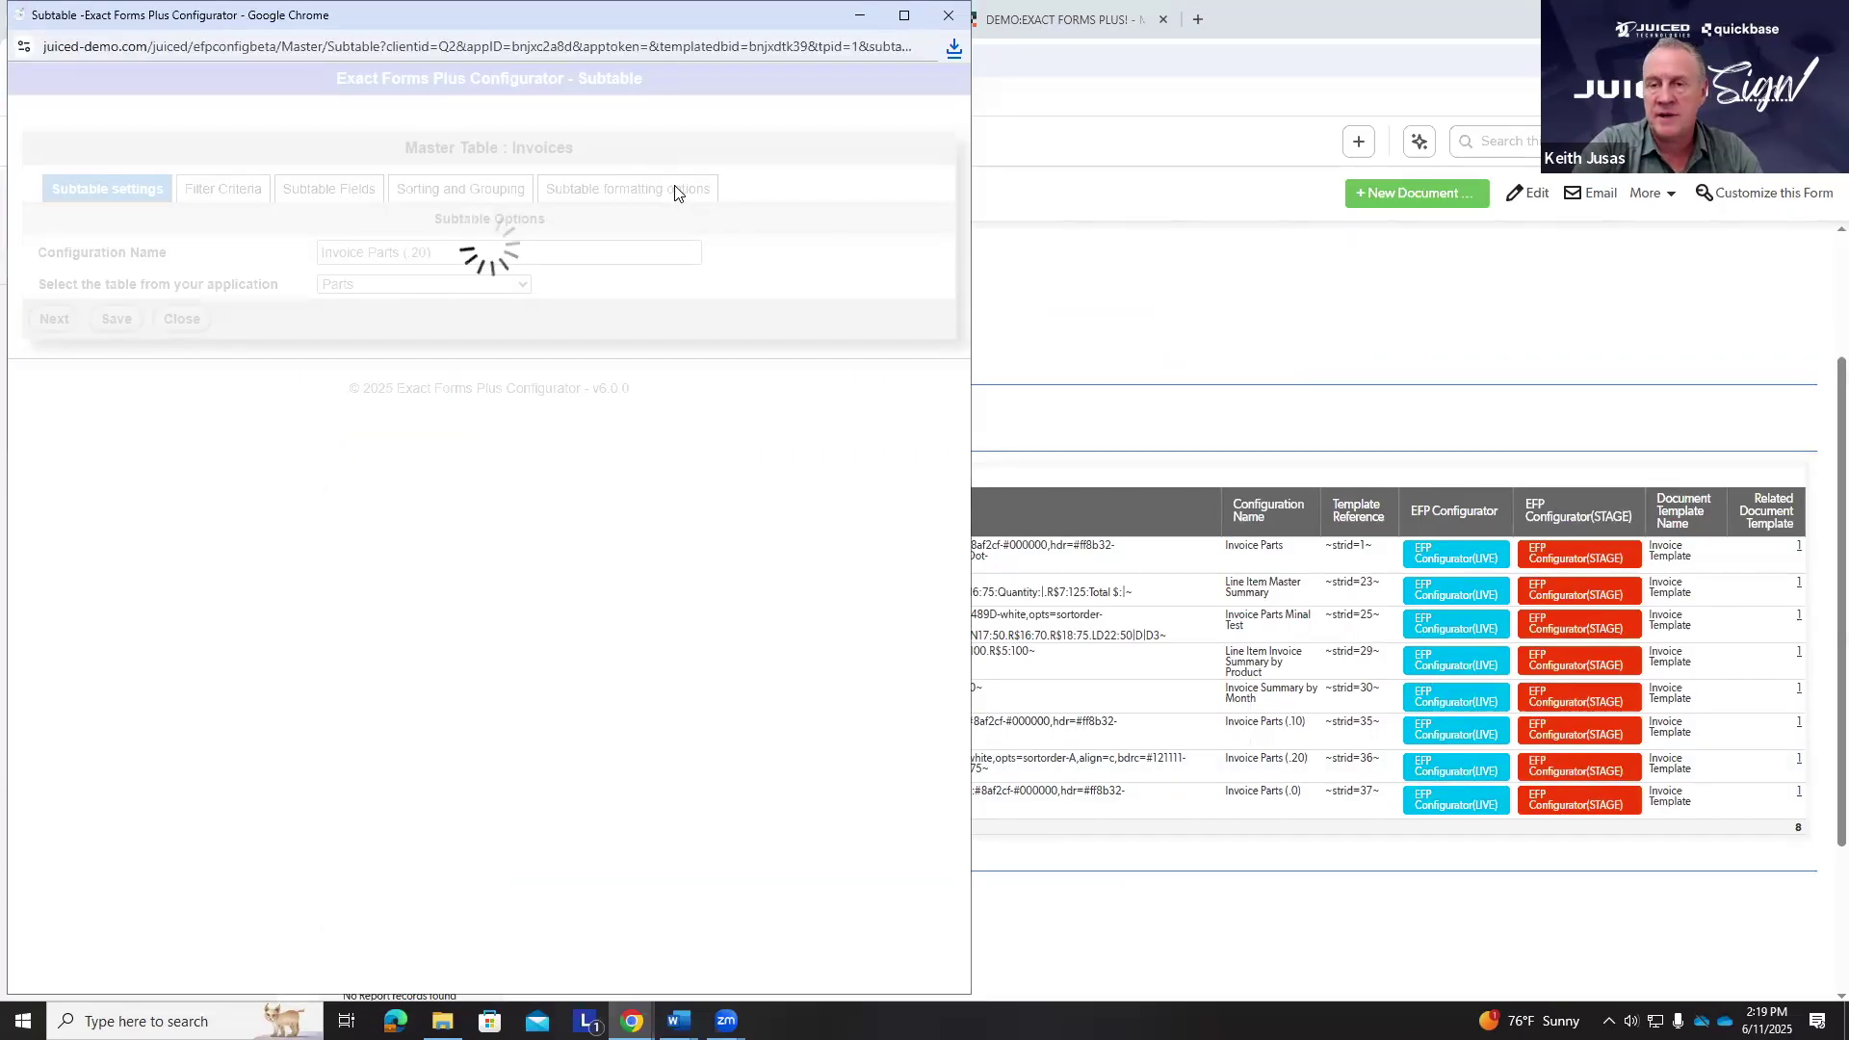
{"action": "left_click", "coordinate": [677, 191]}
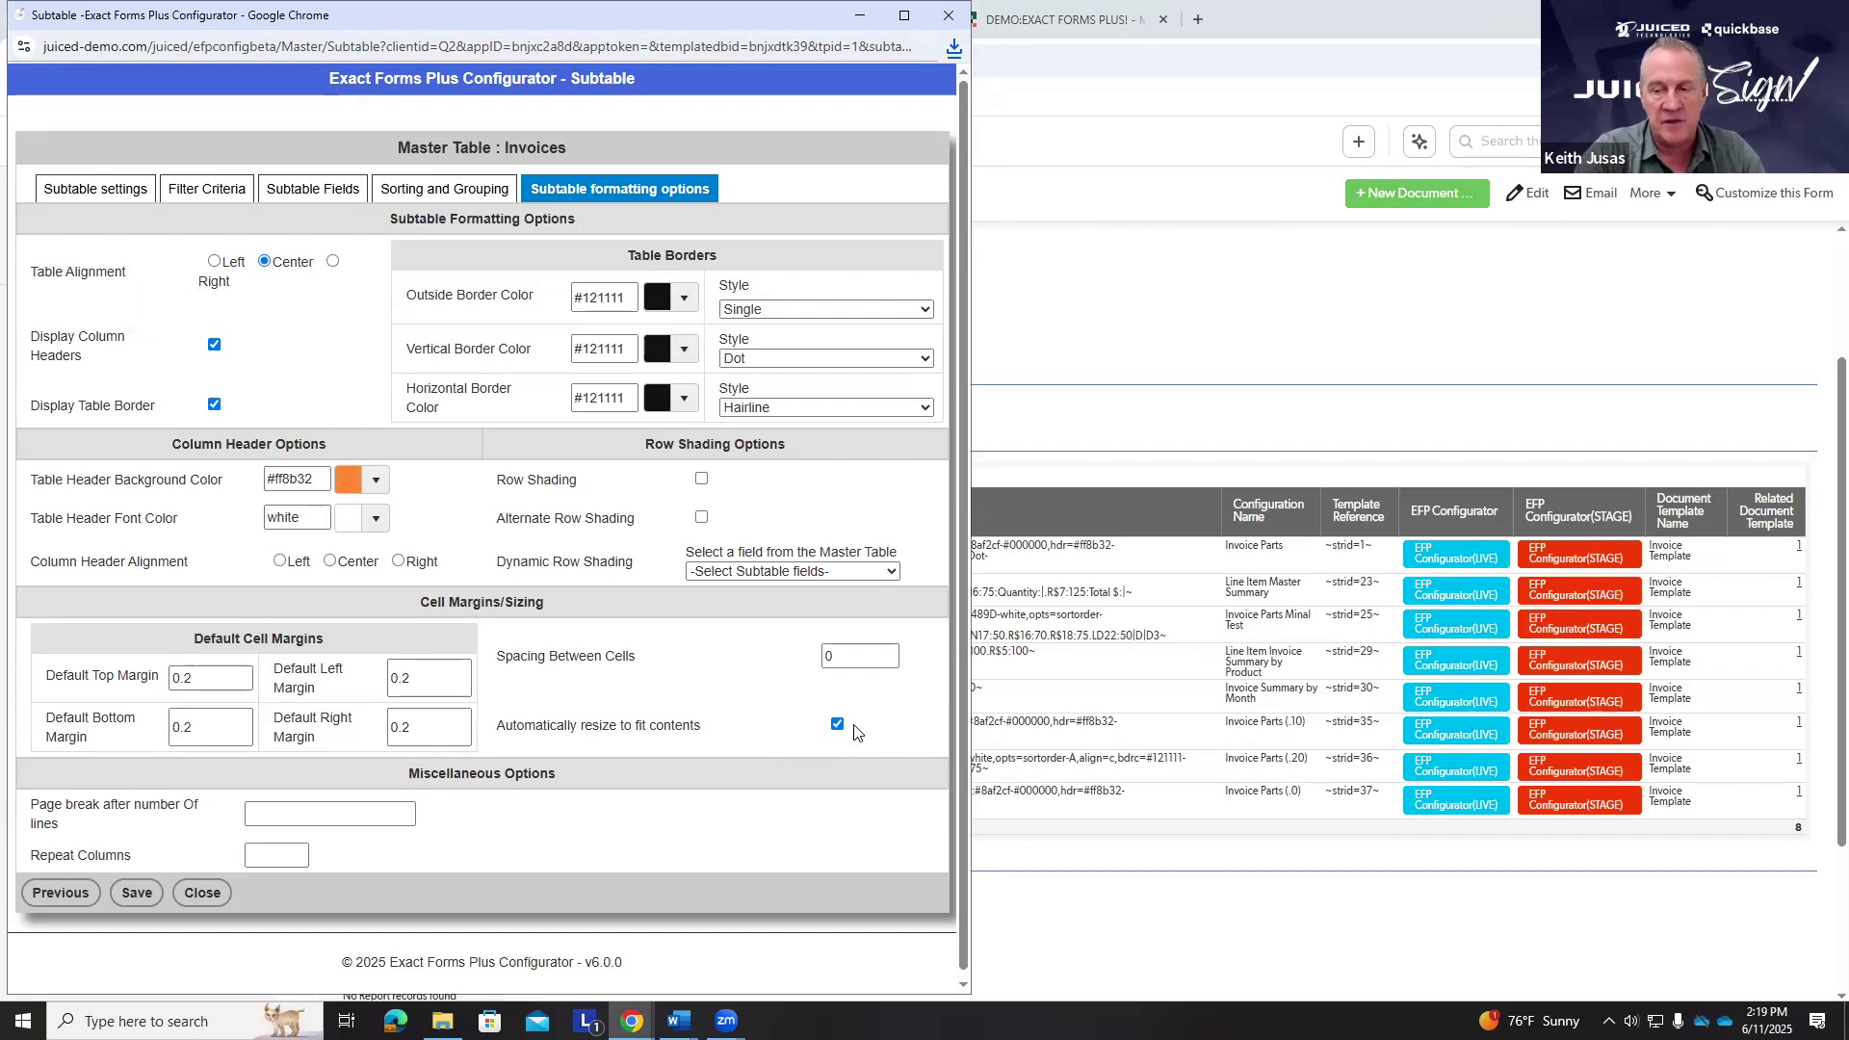
{"action": "left_click", "coordinate": [949, 15]}
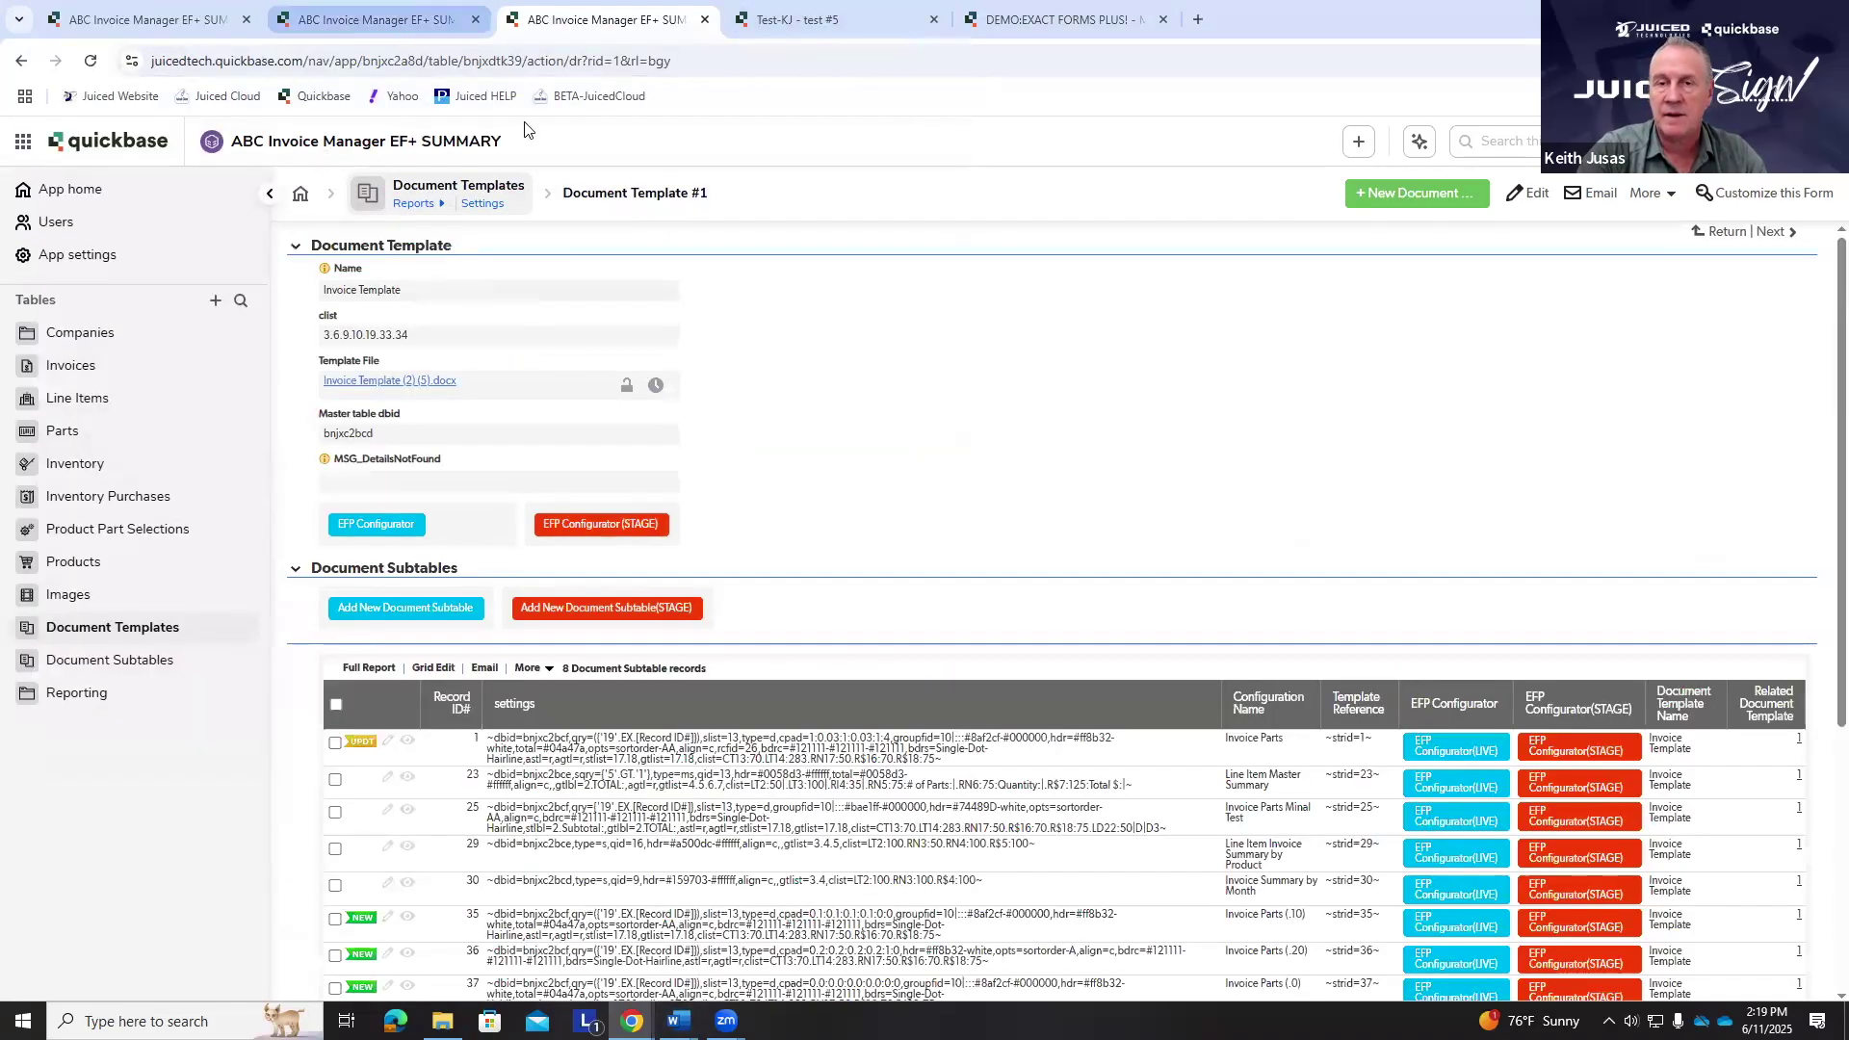
- Set the invoice's summary report output to doc and save the invoice
{"action": "left_click", "coordinate": [357, 17]}
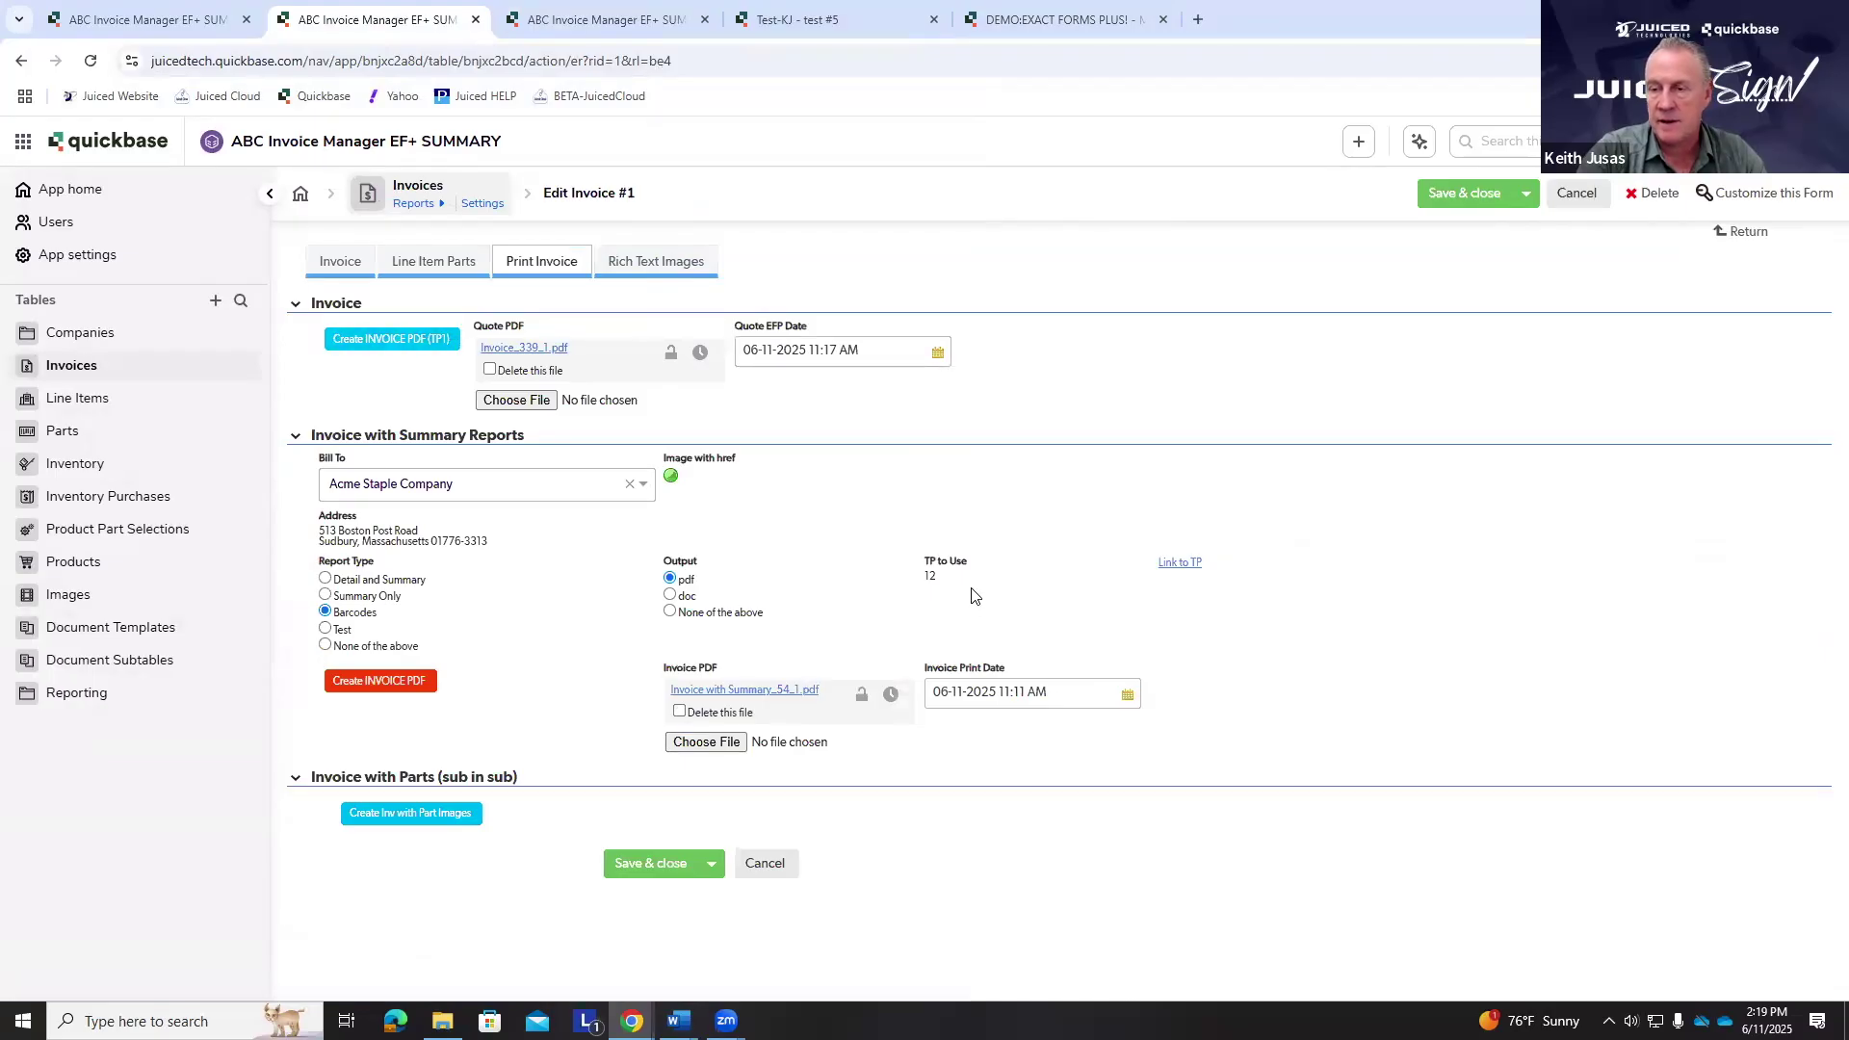
{"action": "left_click", "coordinate": [670, 595]}
{"action": "left_click", "coordinate": [1465, 193]}
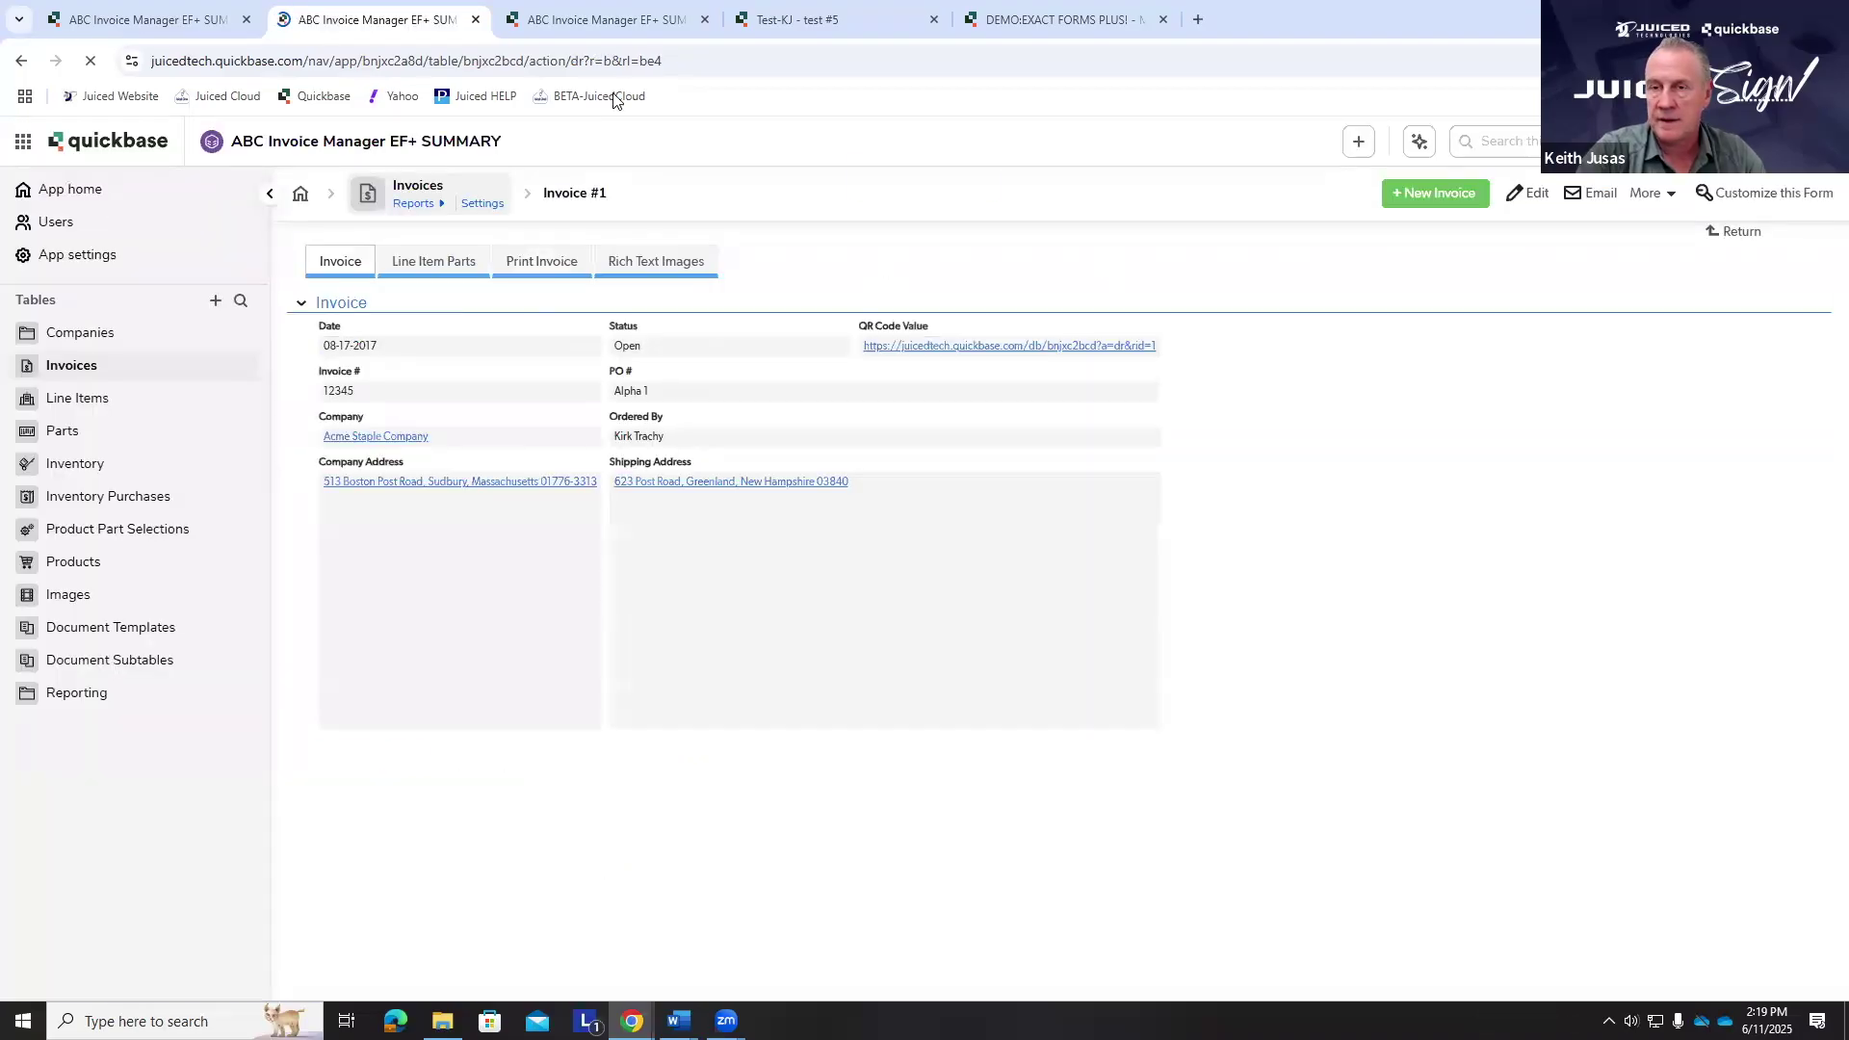
- Return to the Invoice Template record and open the Invoice Parts subtable's formatting options in the stage configurator
{"action": "left_click", "coordinate": [622, 21]}
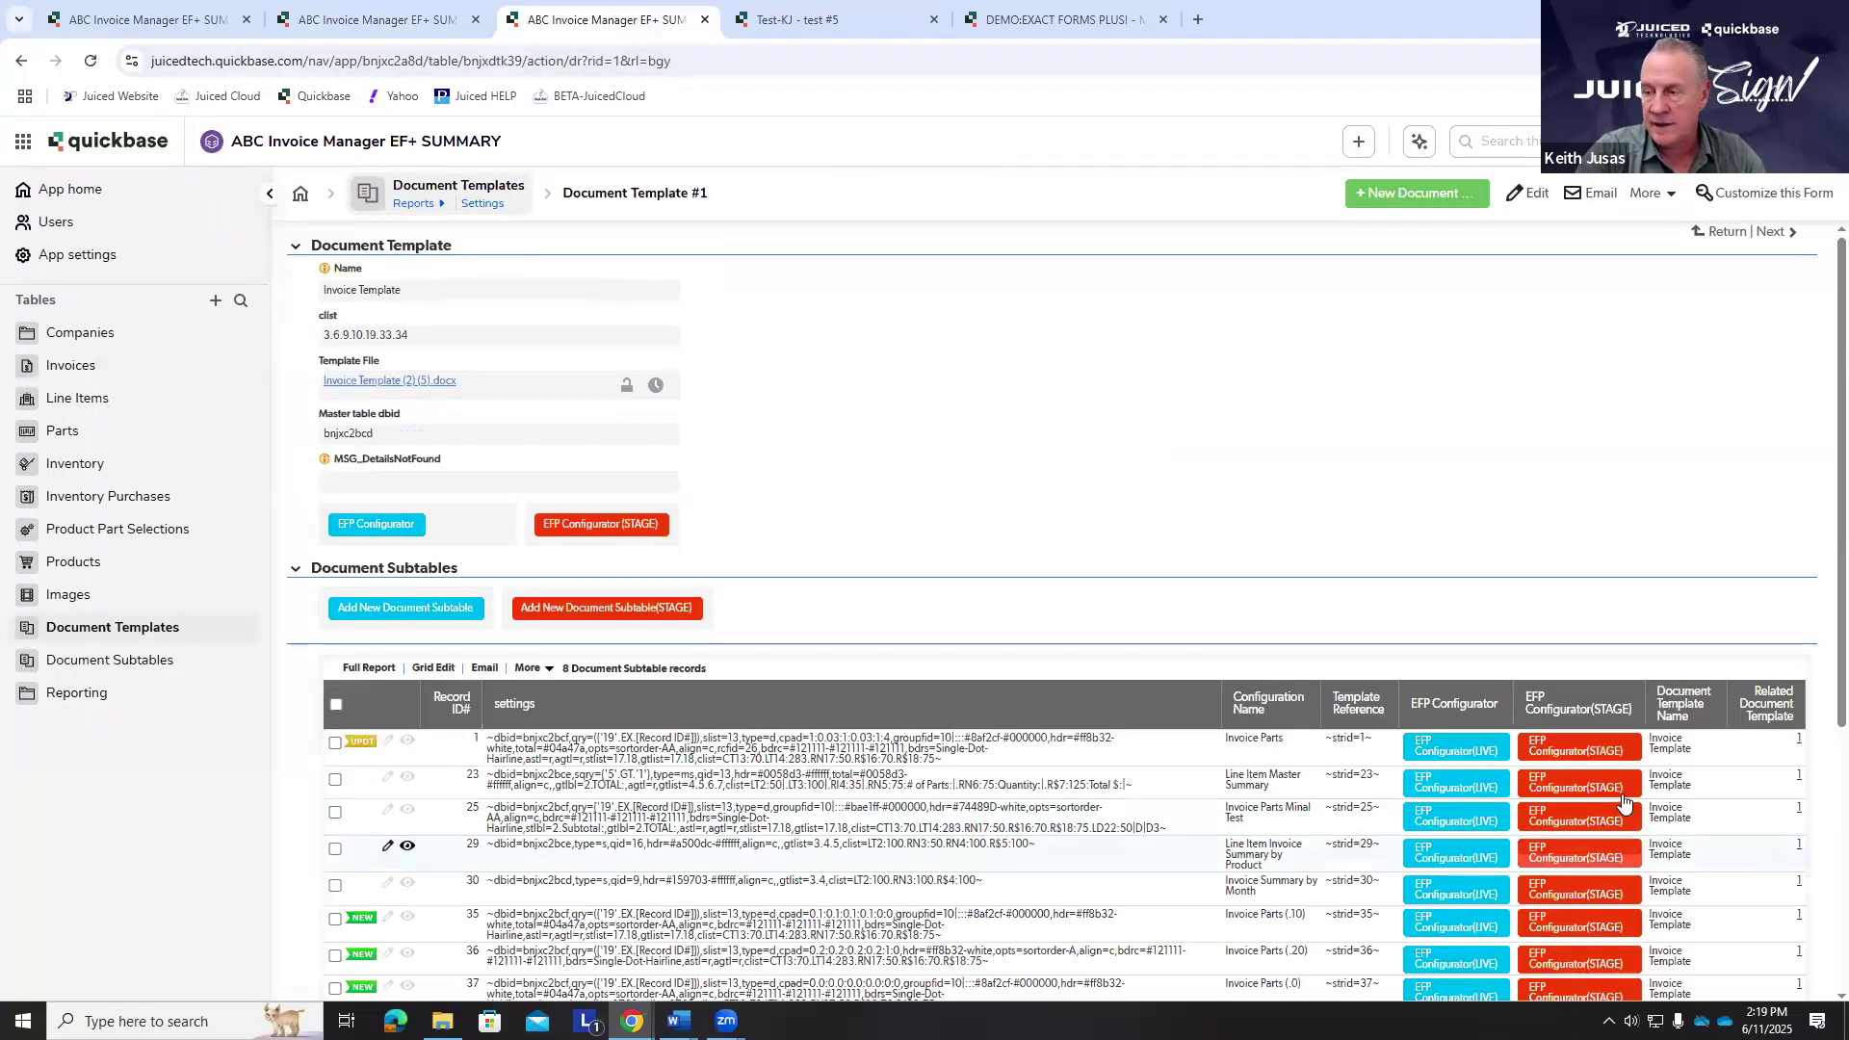
{"action": "left_click", "coordinate": [1591, 752]}
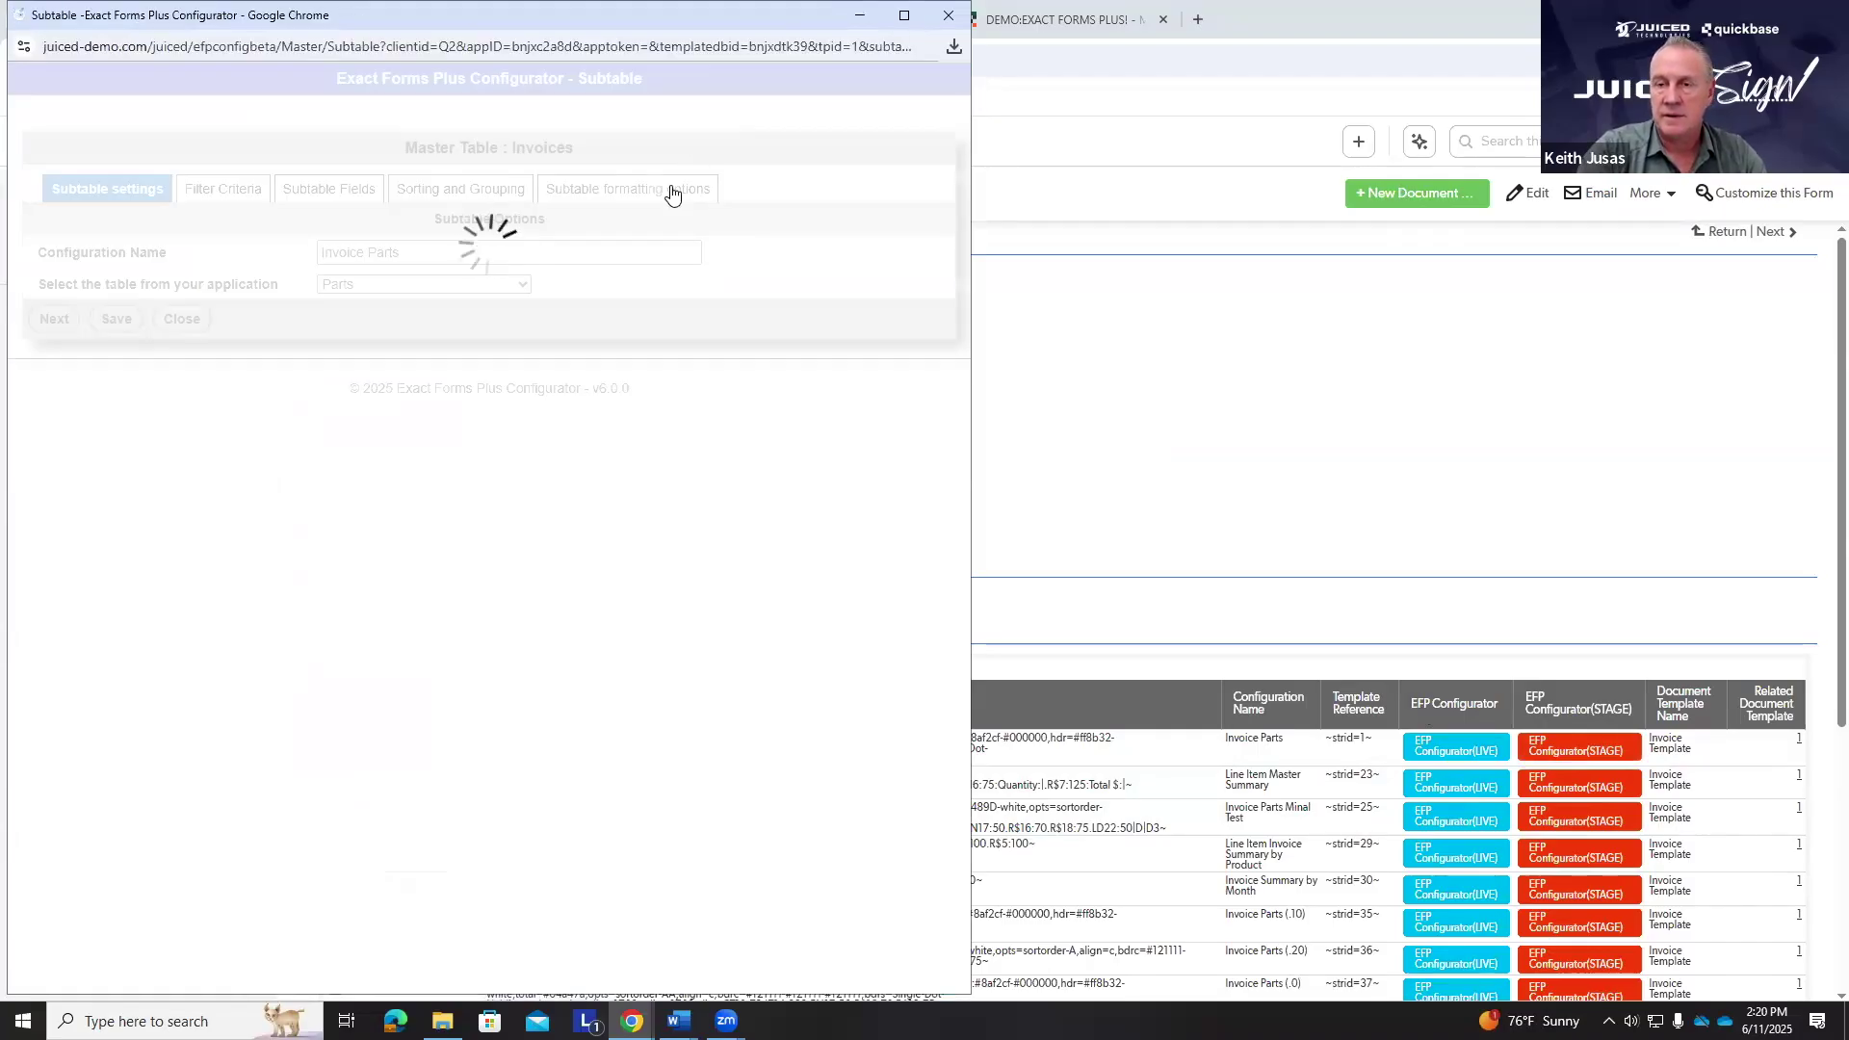
{"action": "left_click", "coordinate": [668, 189]}
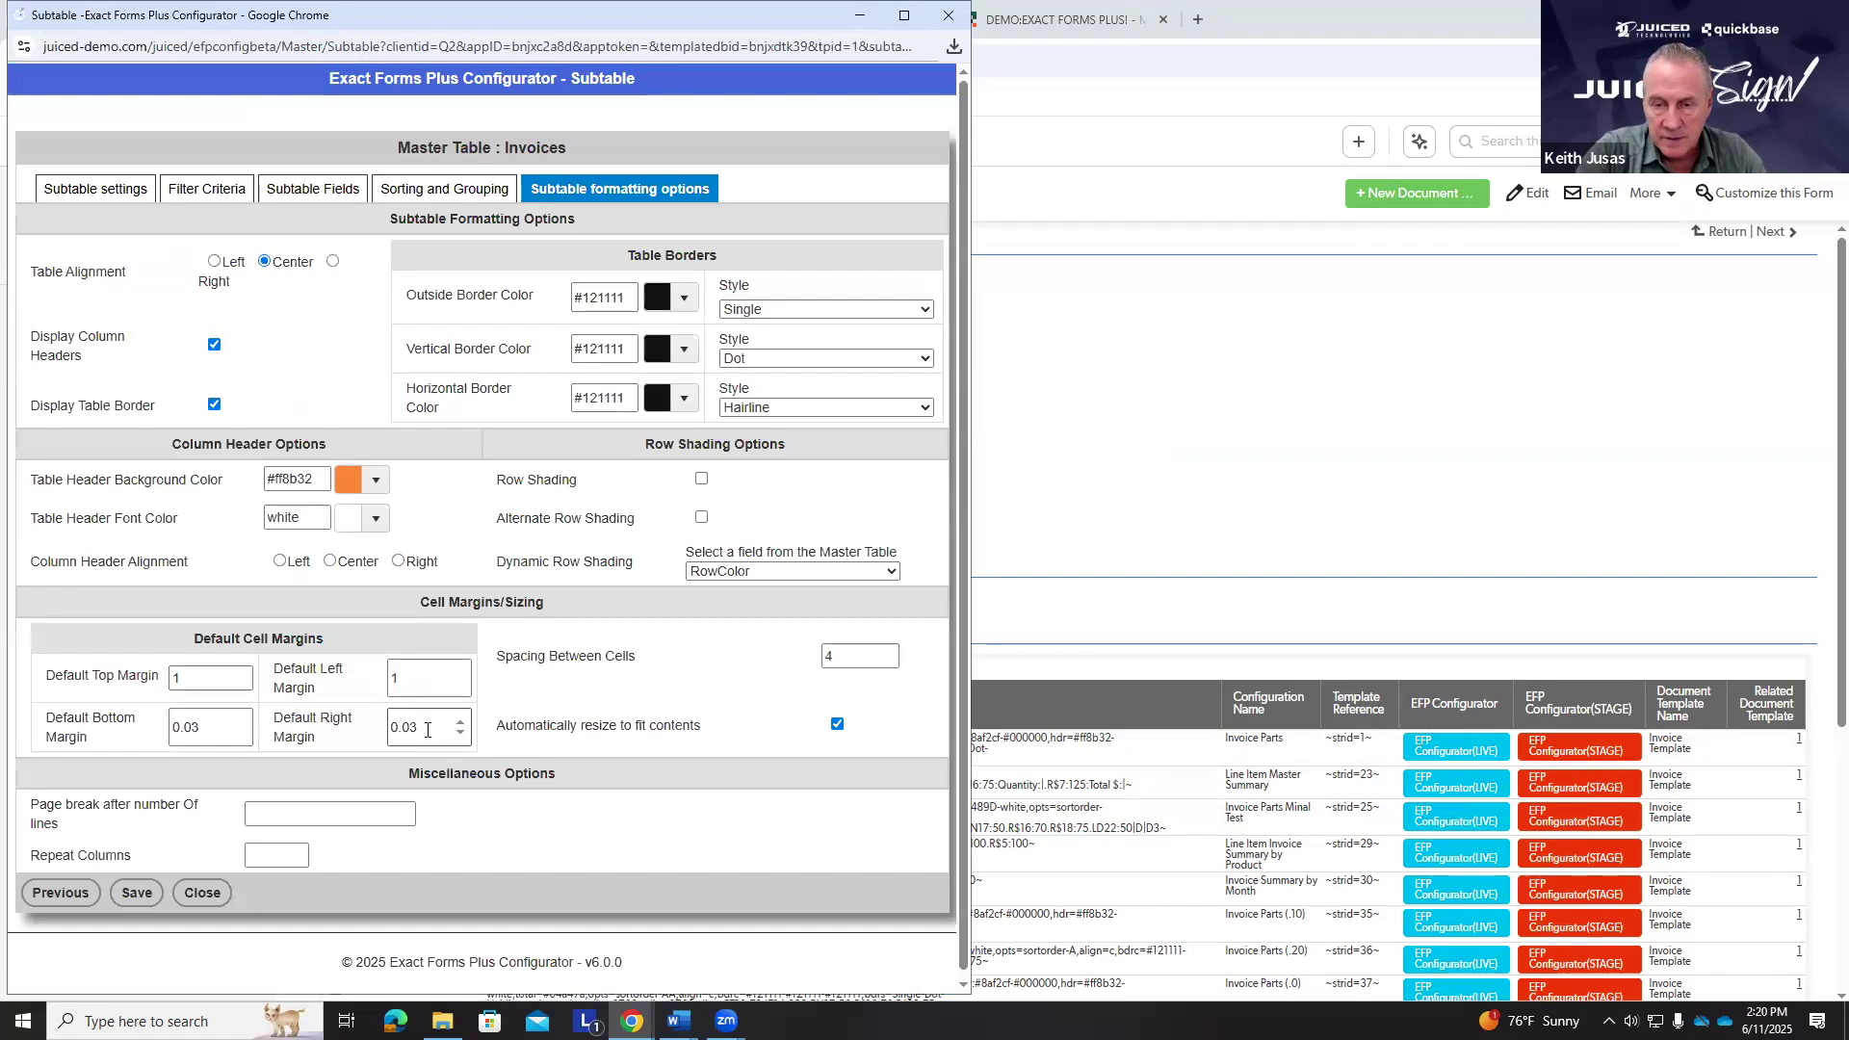
- Save the Invoice Parts subtable with spacing between cells set to 1, and return to the invoice record
{"action": "left_click_drag", "start_coordinate": [409, 681], "coordinate": [383, 671]}
{"action": "left_click_drag", "start_coordinate": [853, 657], "coordinate": [786, 656]}
{"action": "type", "text": "1"}
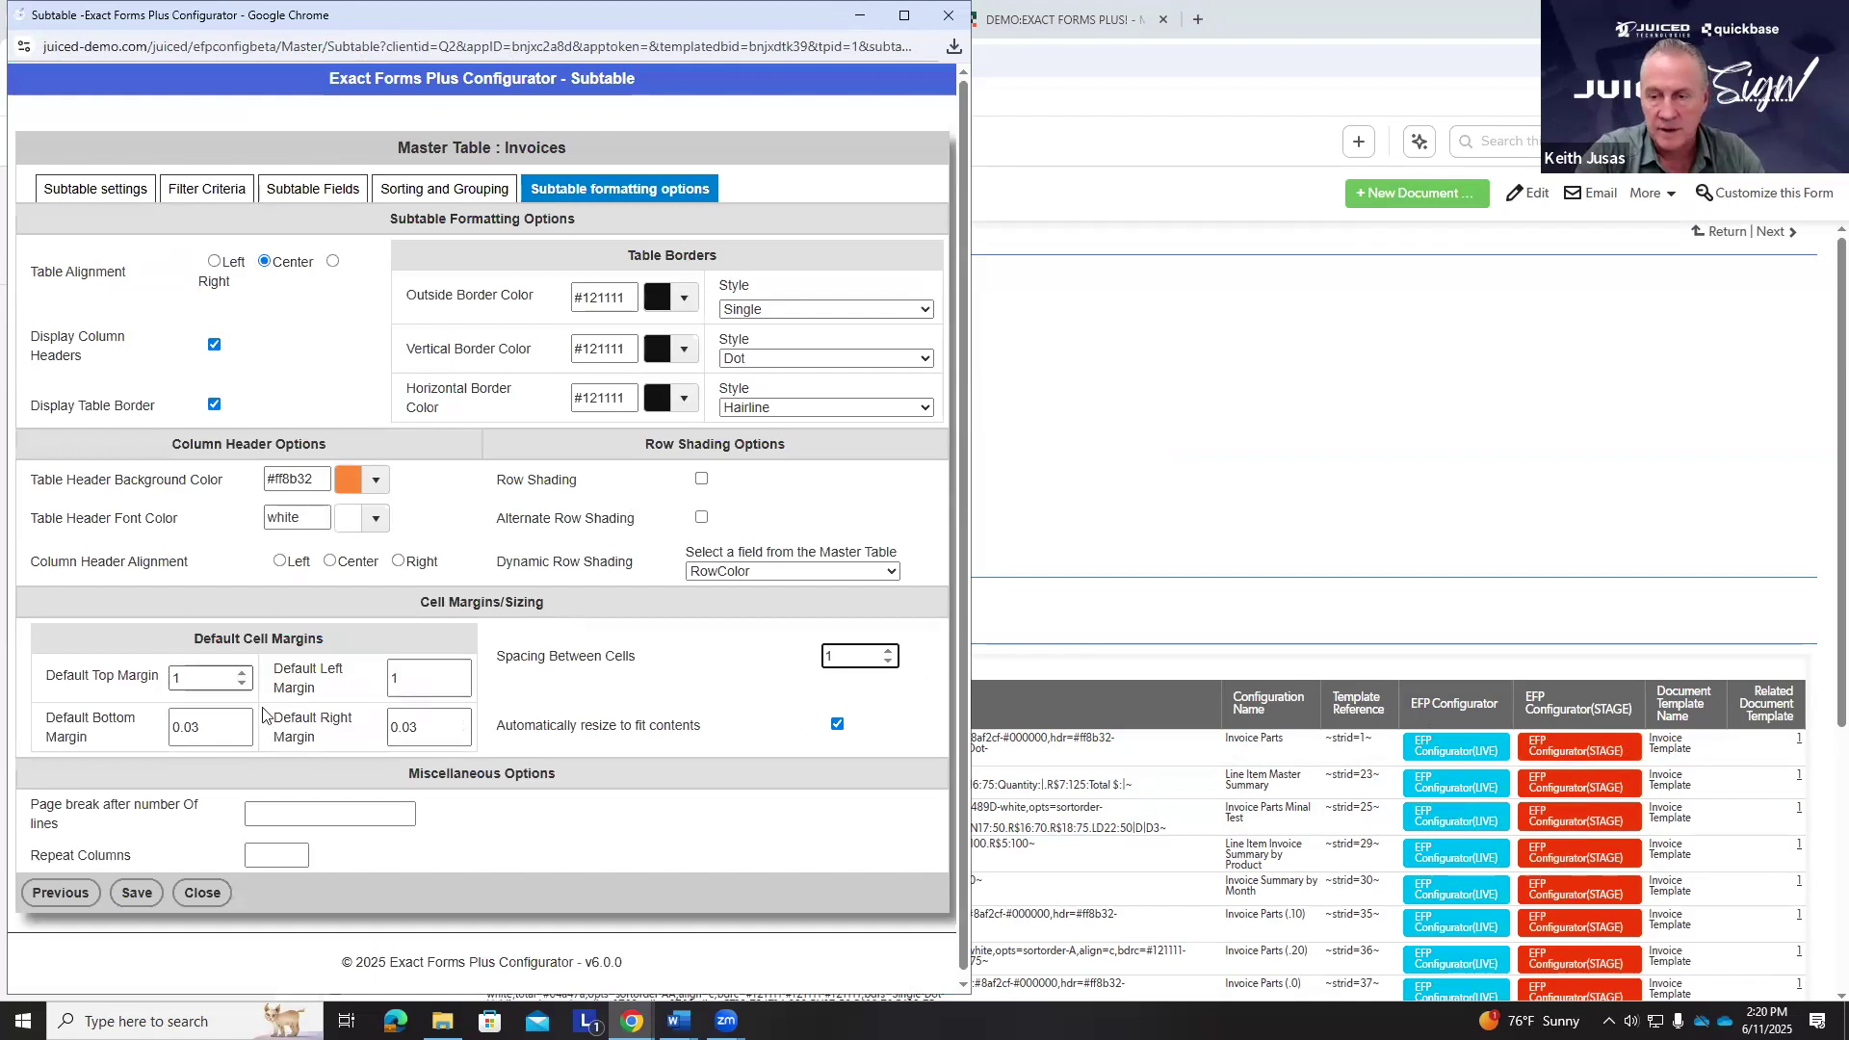
{"action": "left_click", "coordinate": [133, 890]}
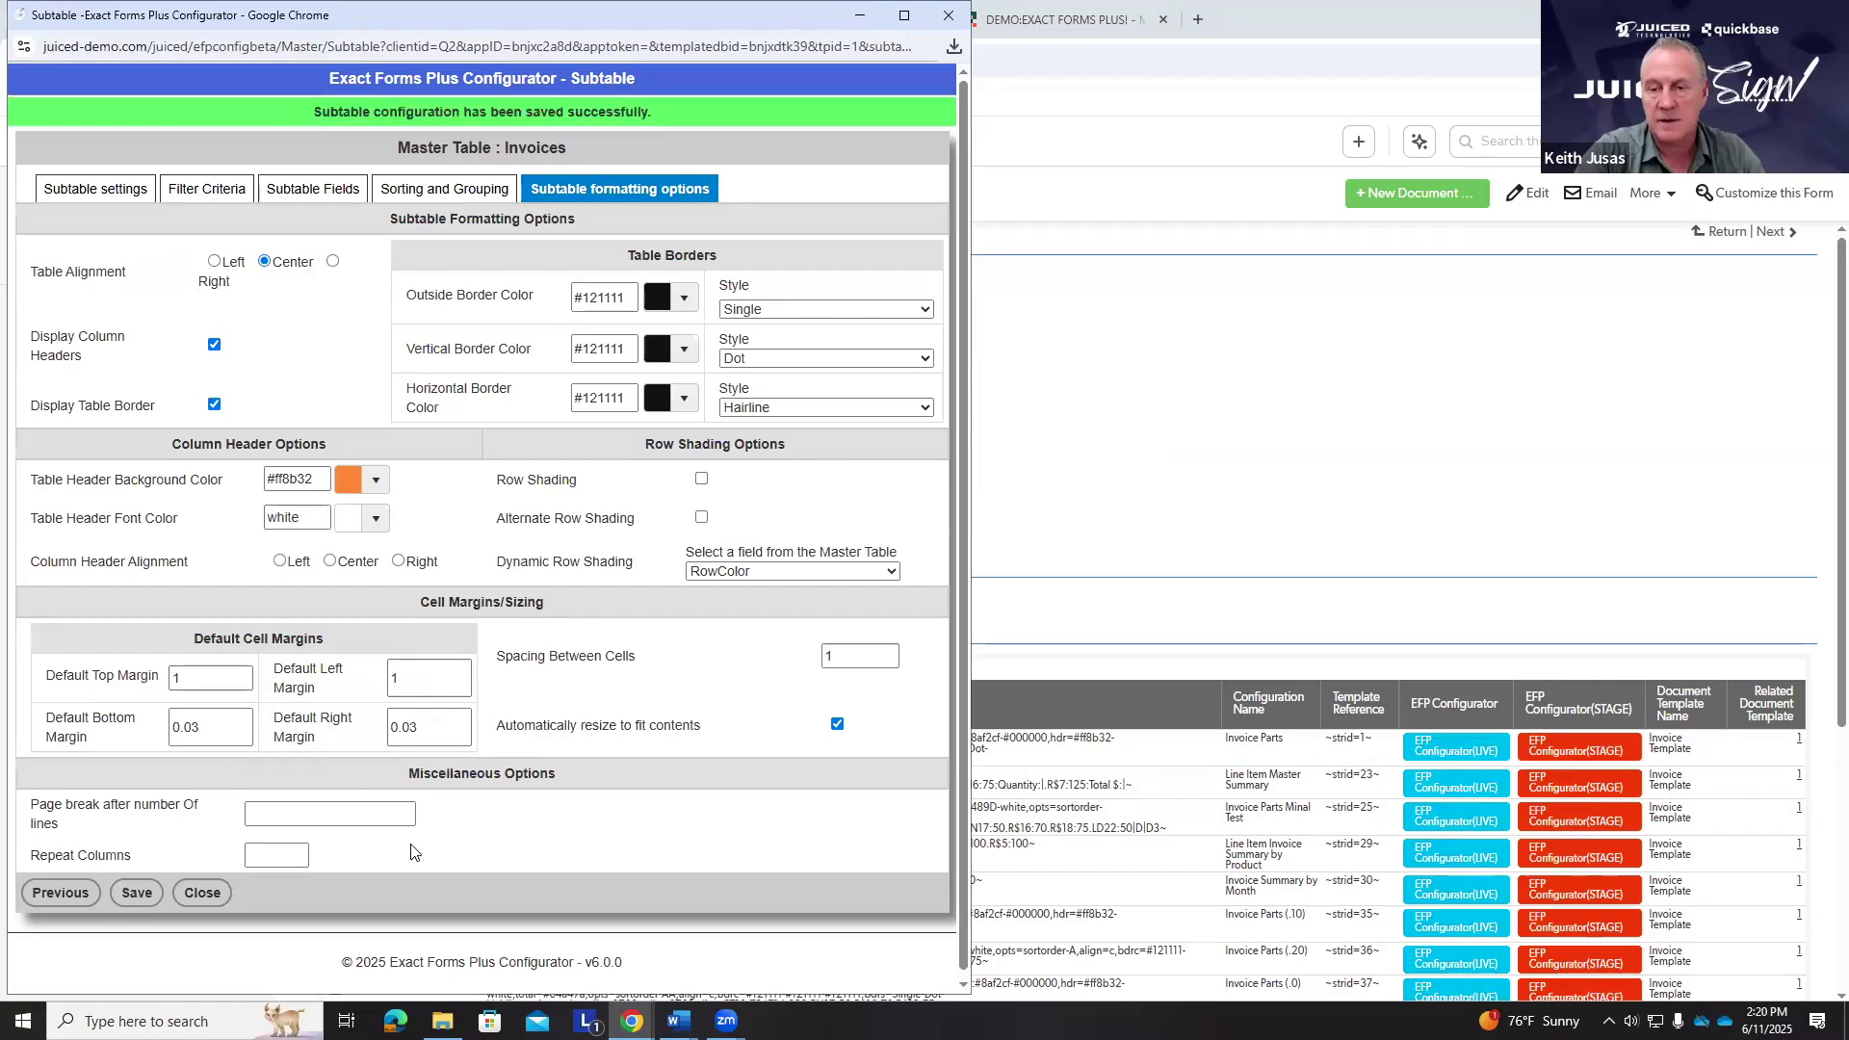
{"action": "left_click", "coordinate": [204, 893]}
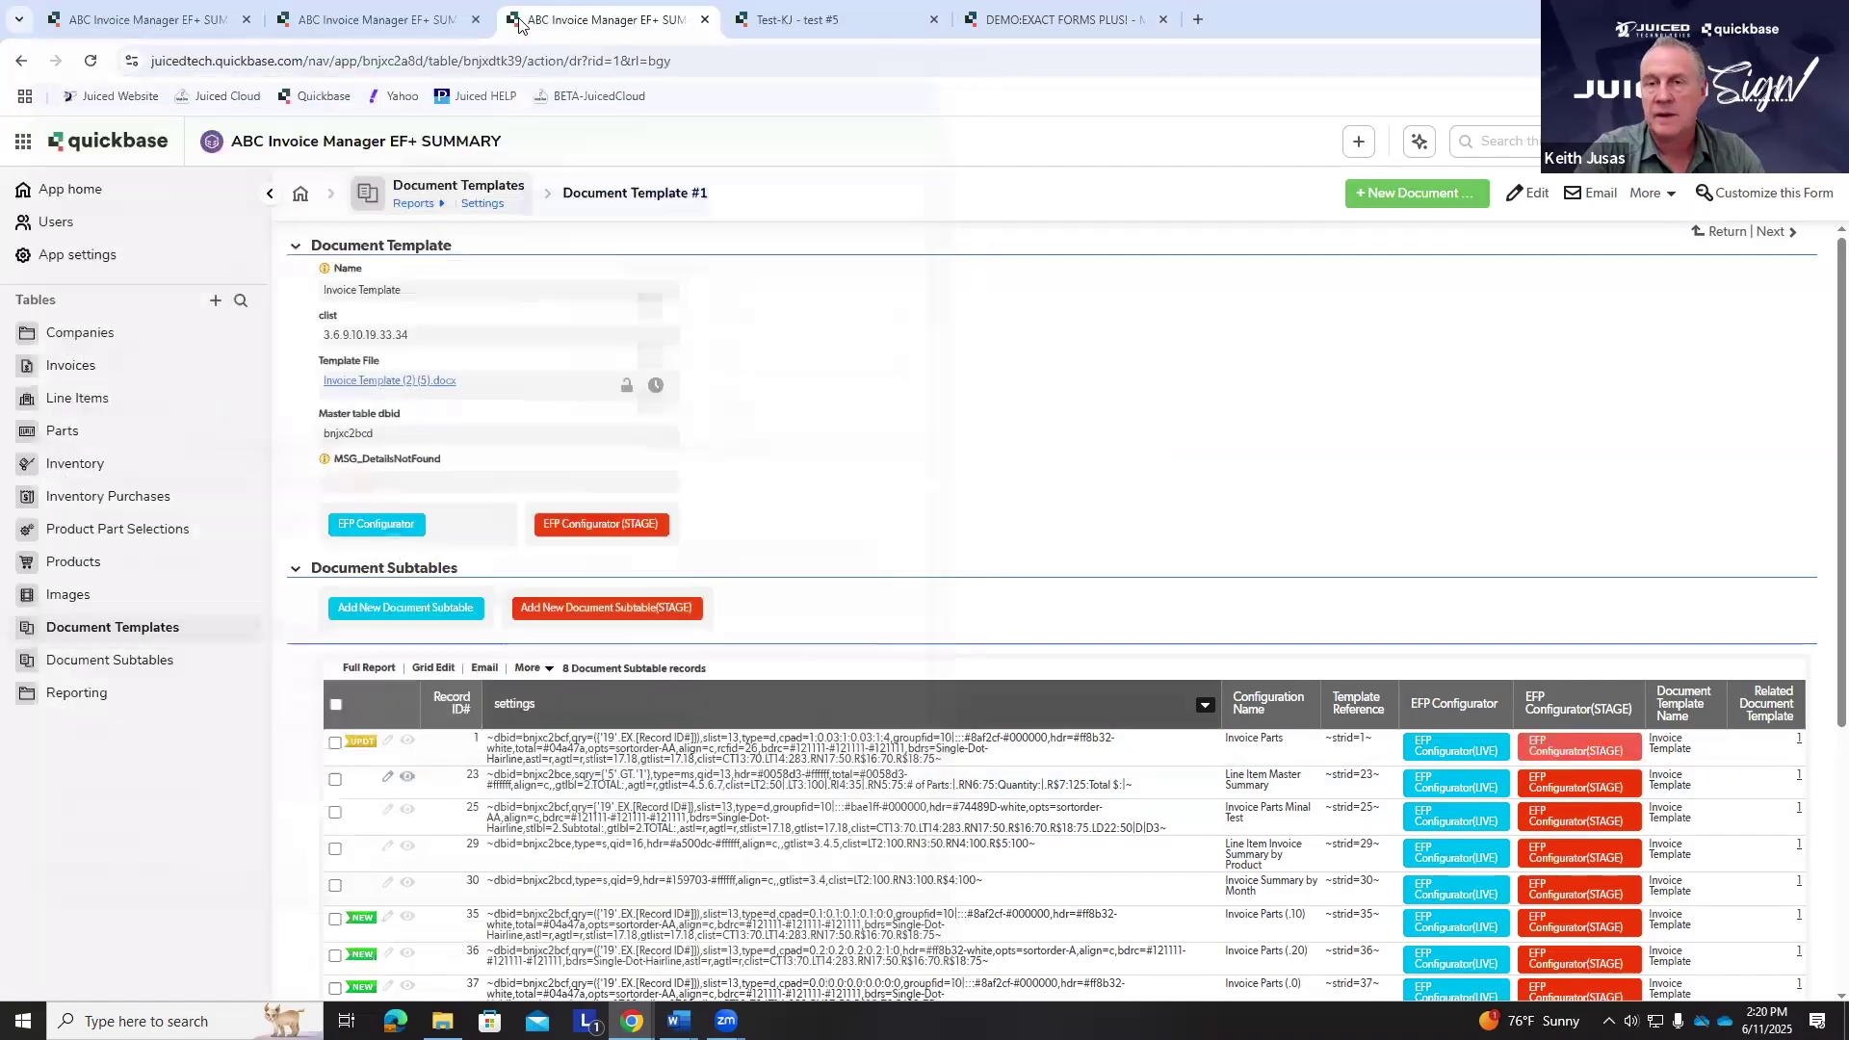
{"action": "left_click", "coordinate": [415, 20]}
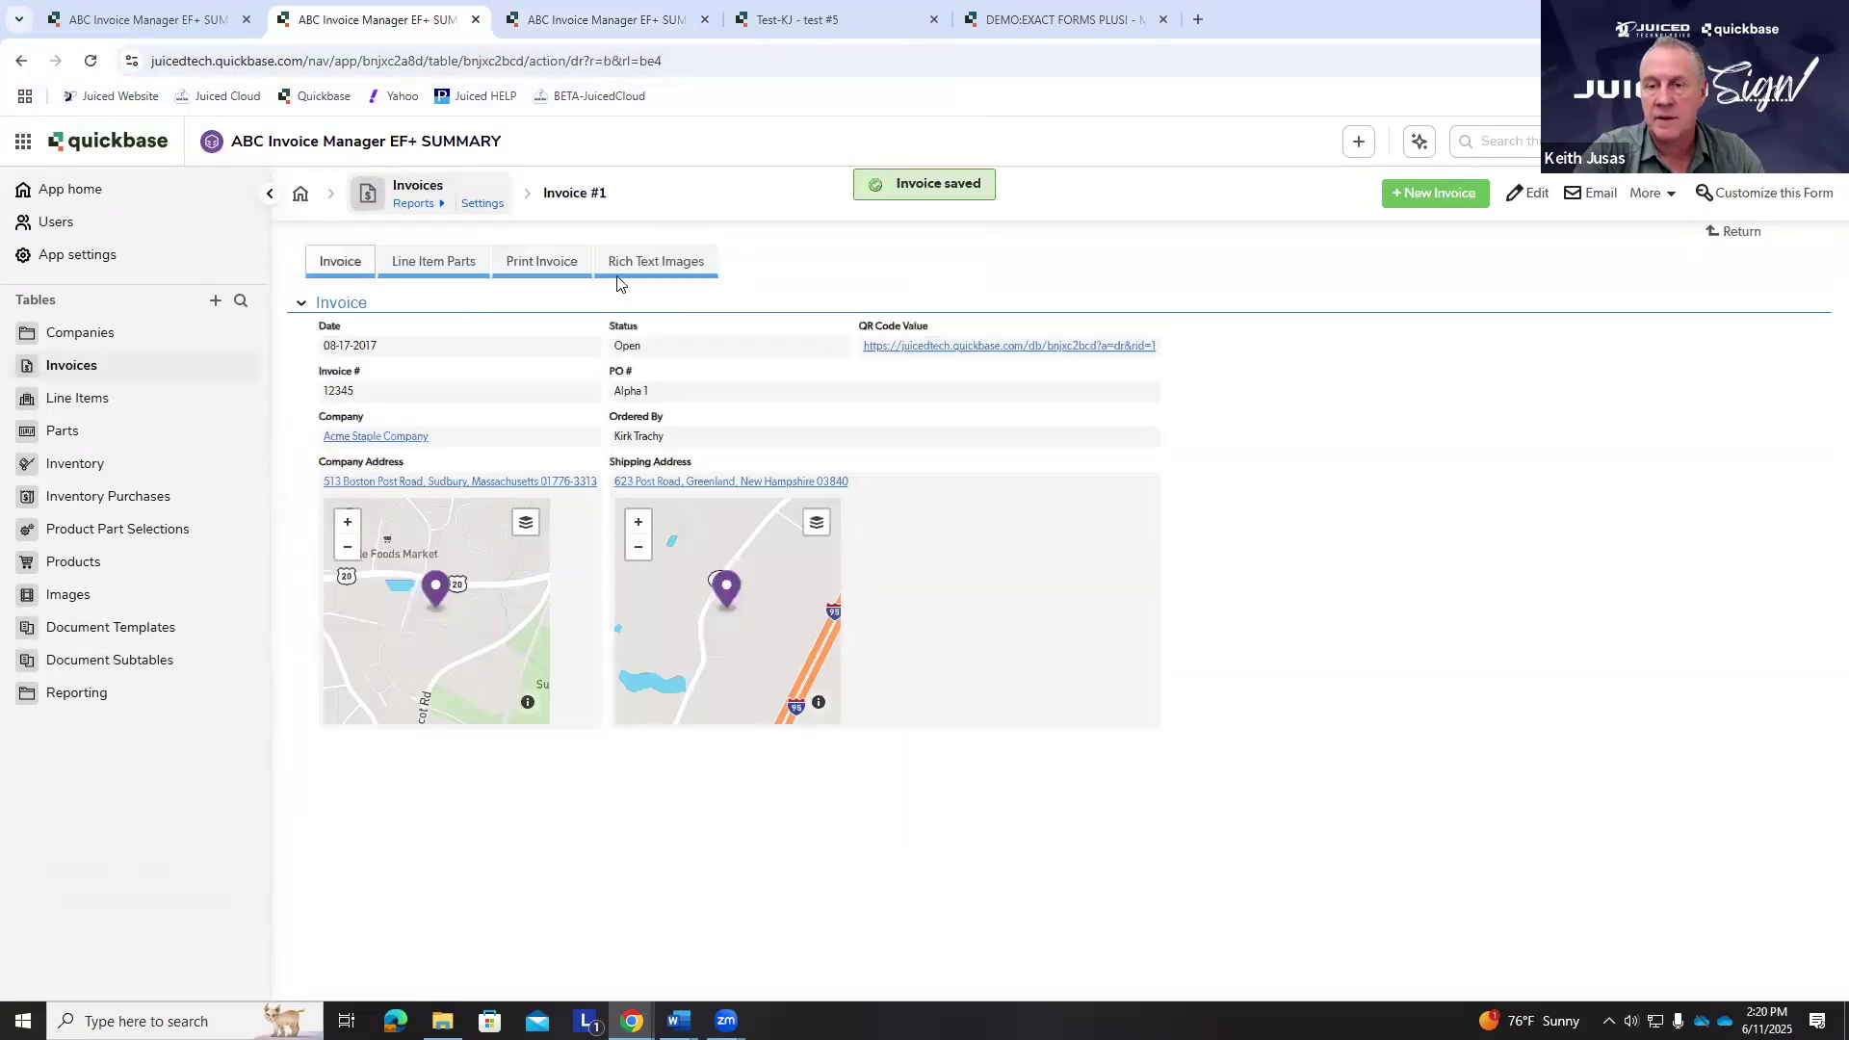
- Create the TP1 invoice document from the invoice's print section and enable editing of it in Word
{"action": "left_click", "coordinate": [560, 264]}
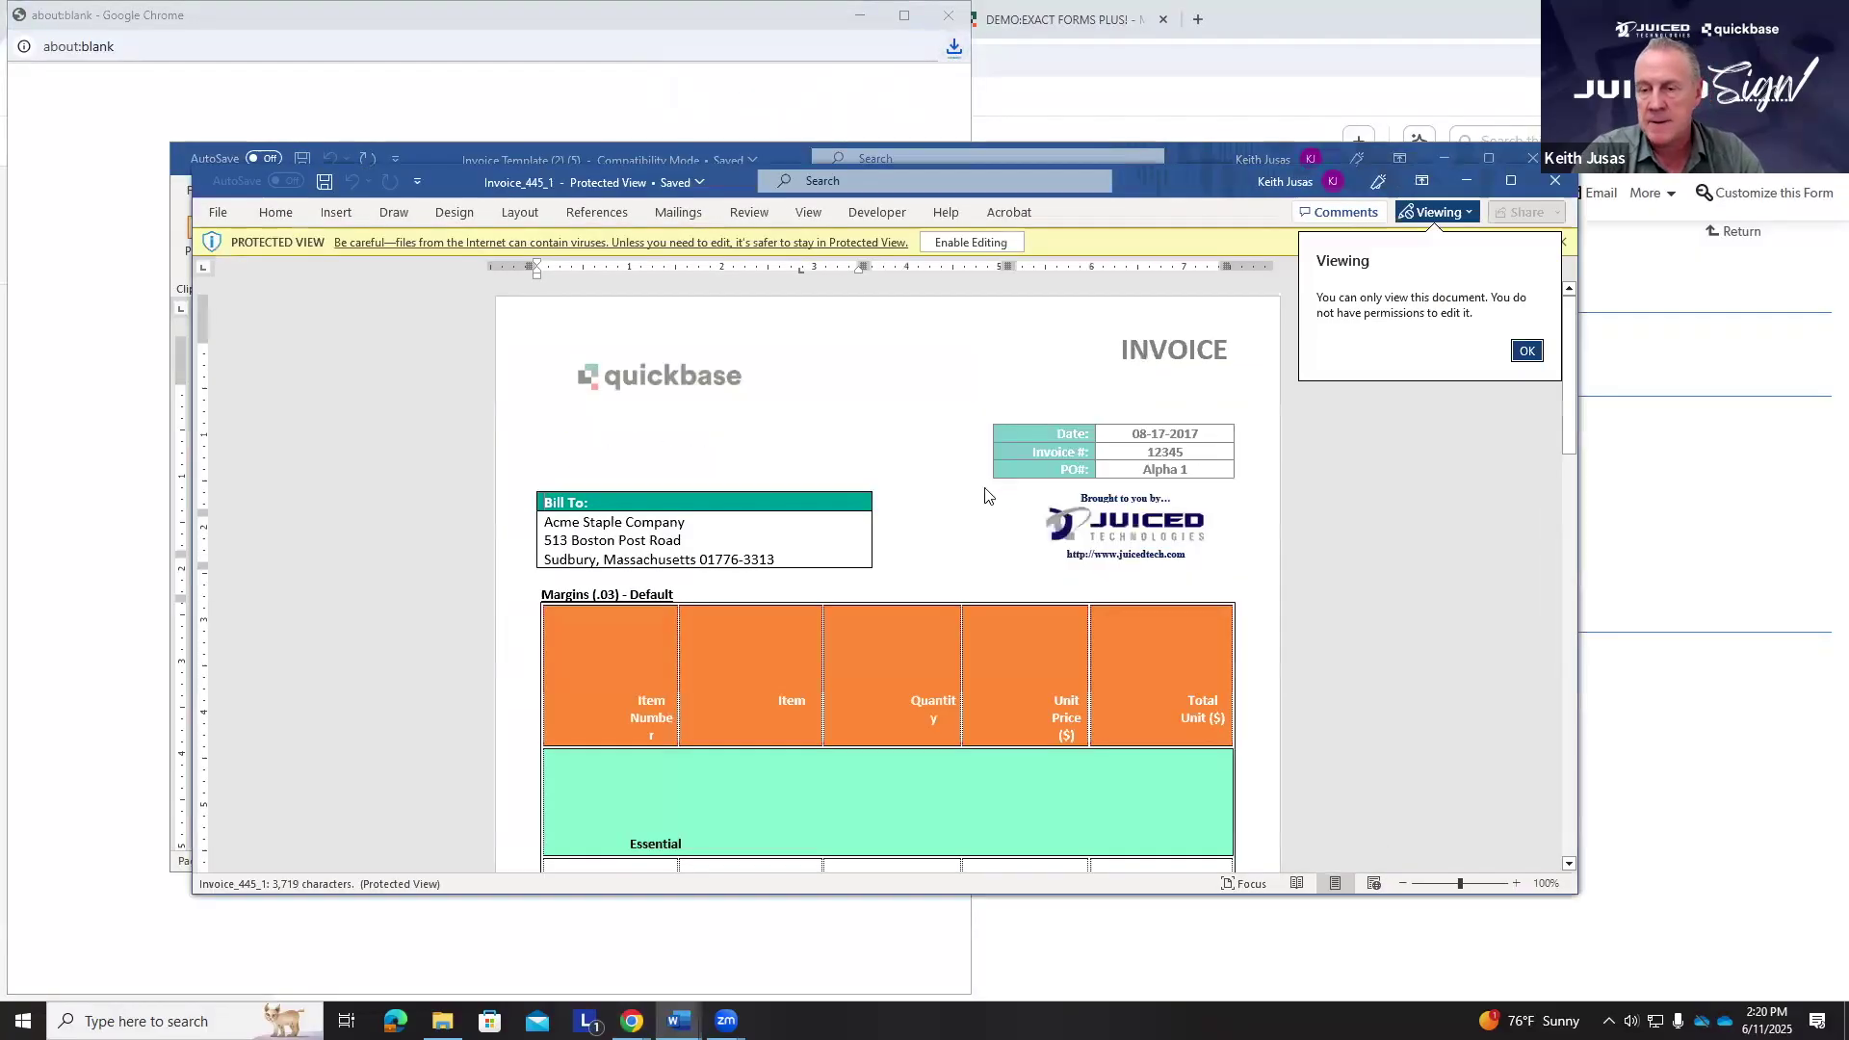
{"action": "left_click", "coordinate": [976, 247]}
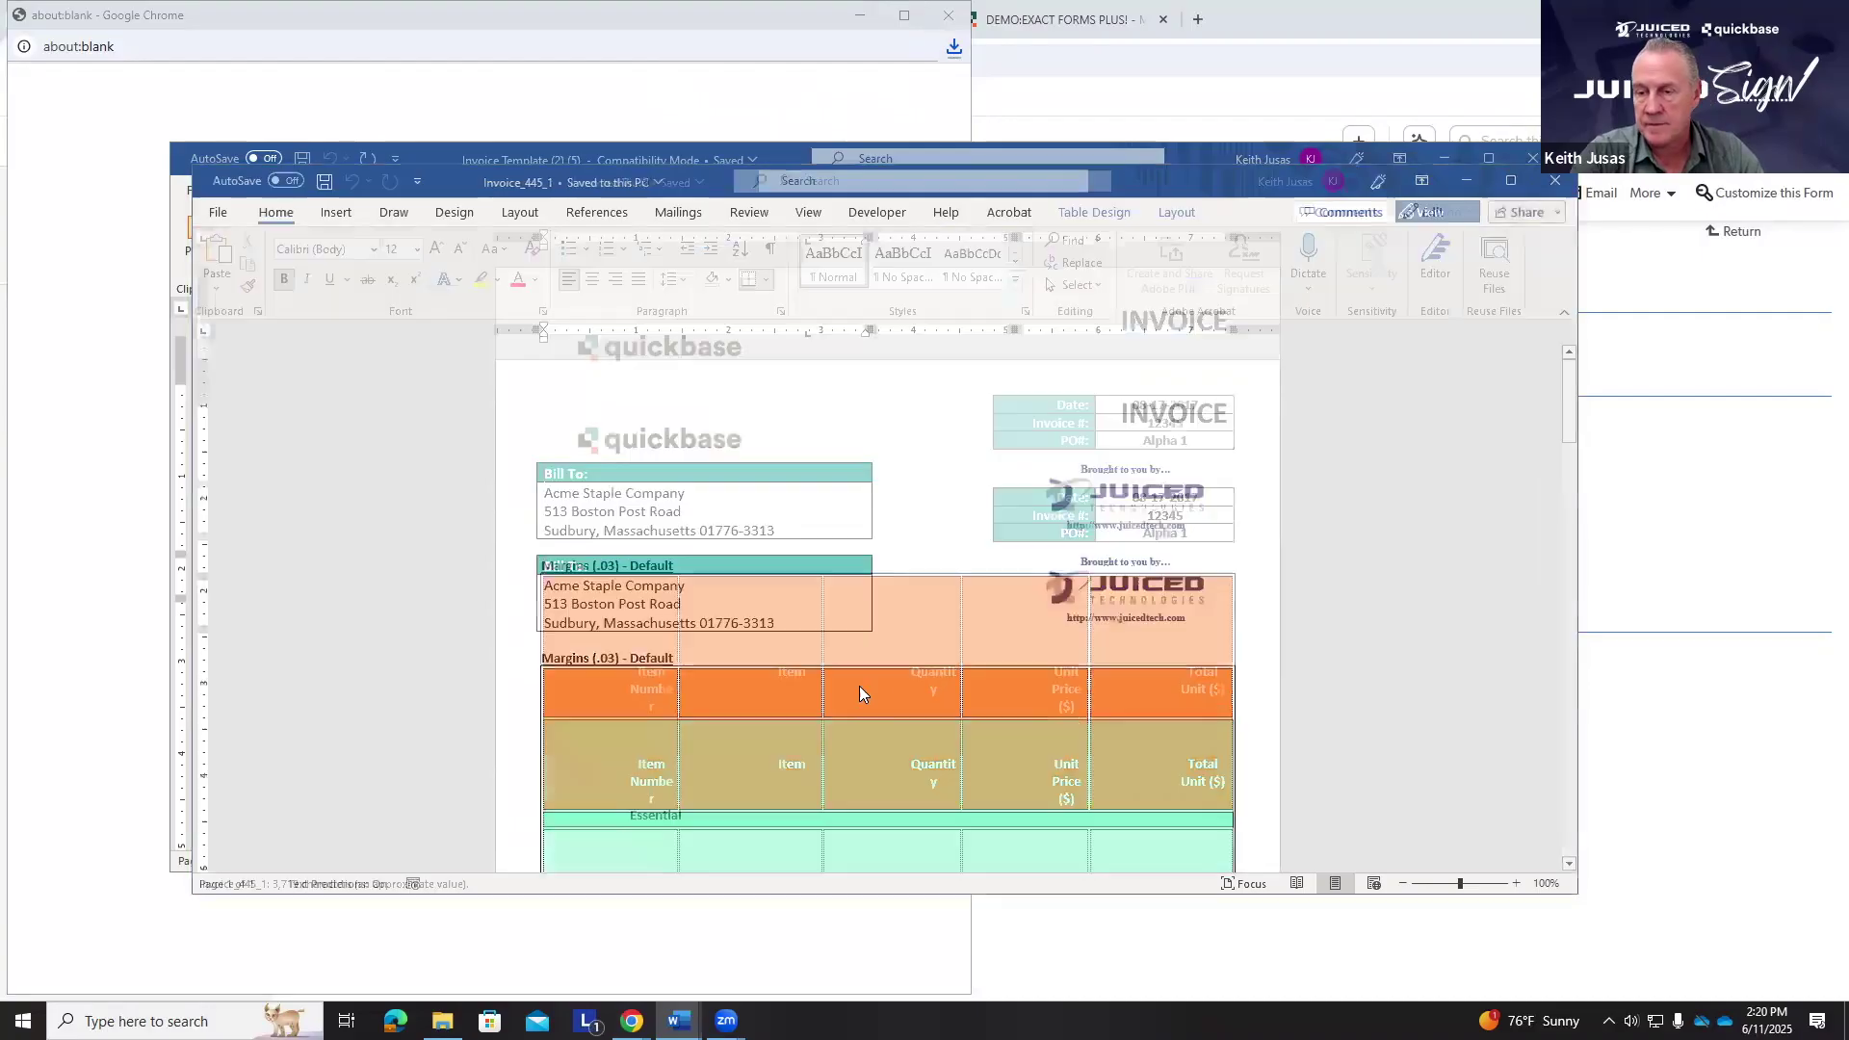
- Inspect the invoice parts table's default cell margins and cell spacing in its table options, and leave them unchanged
{"action": "left_click", "coordinate": [543, 565]}
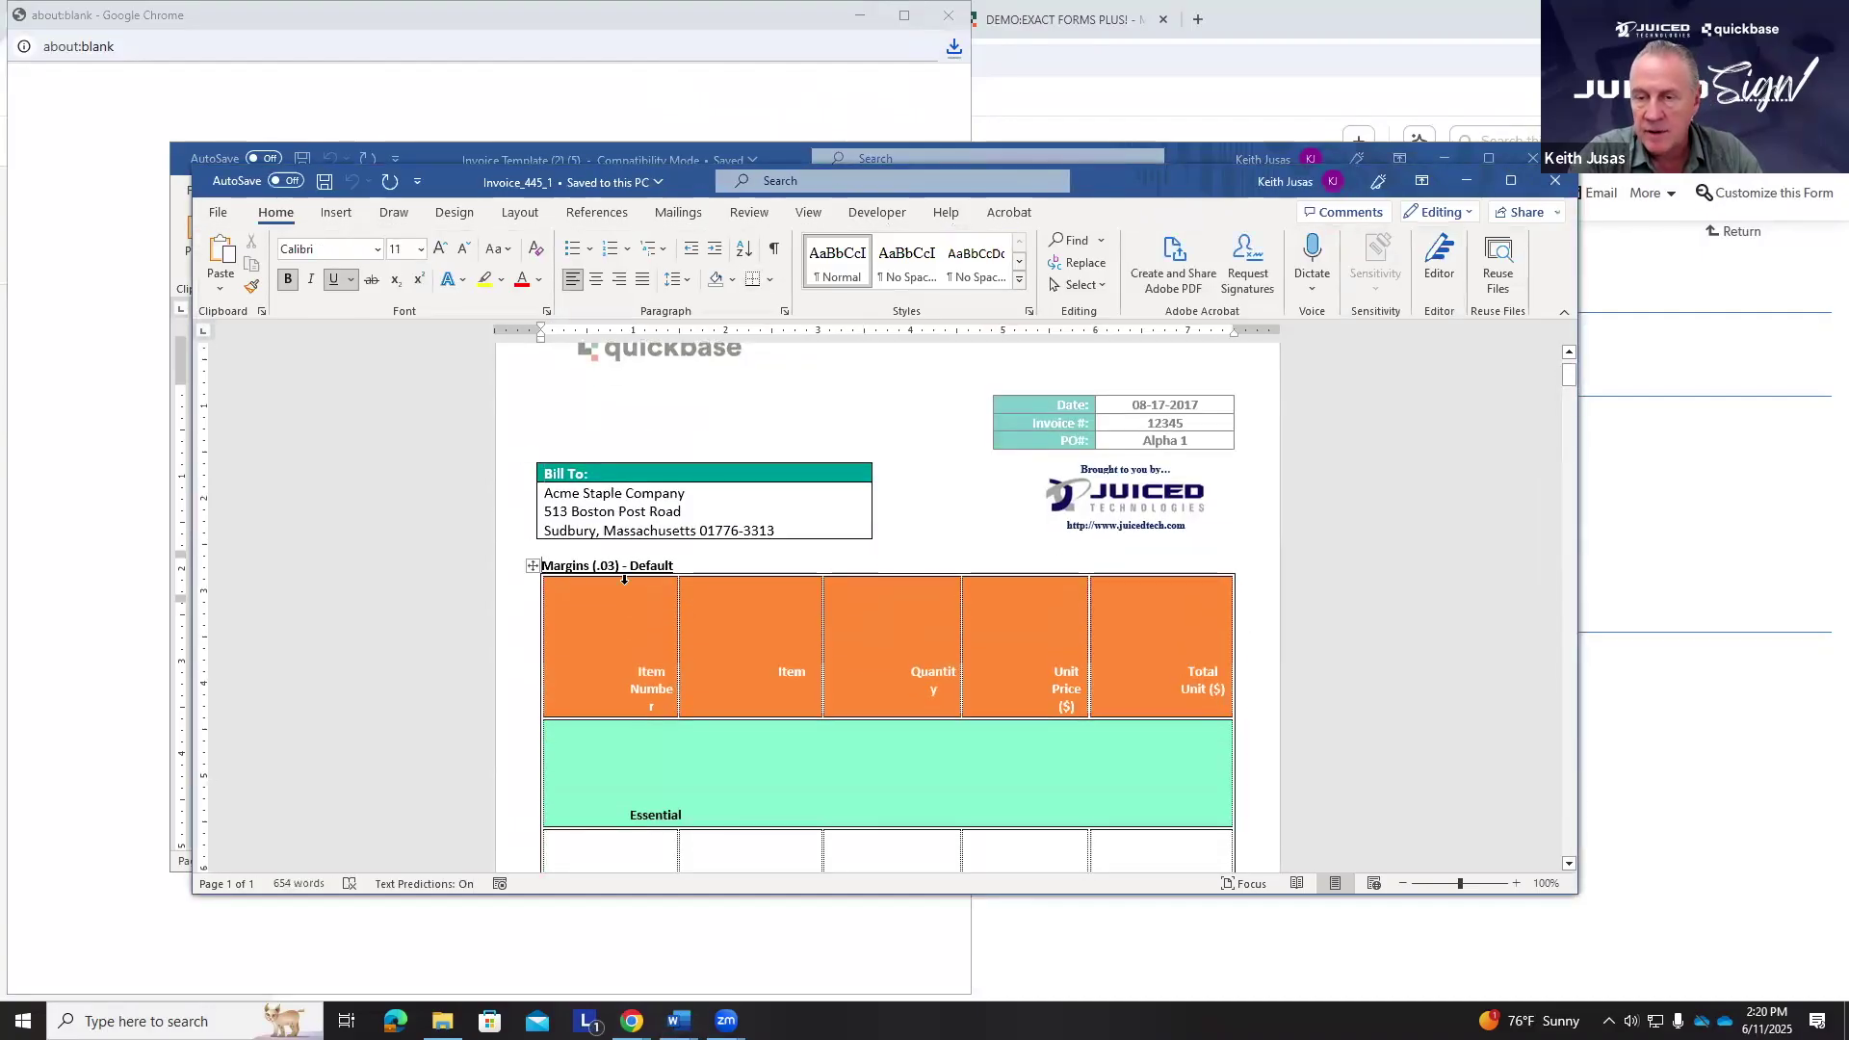
{"action": "right_click", "coordinate": [535, 569]}
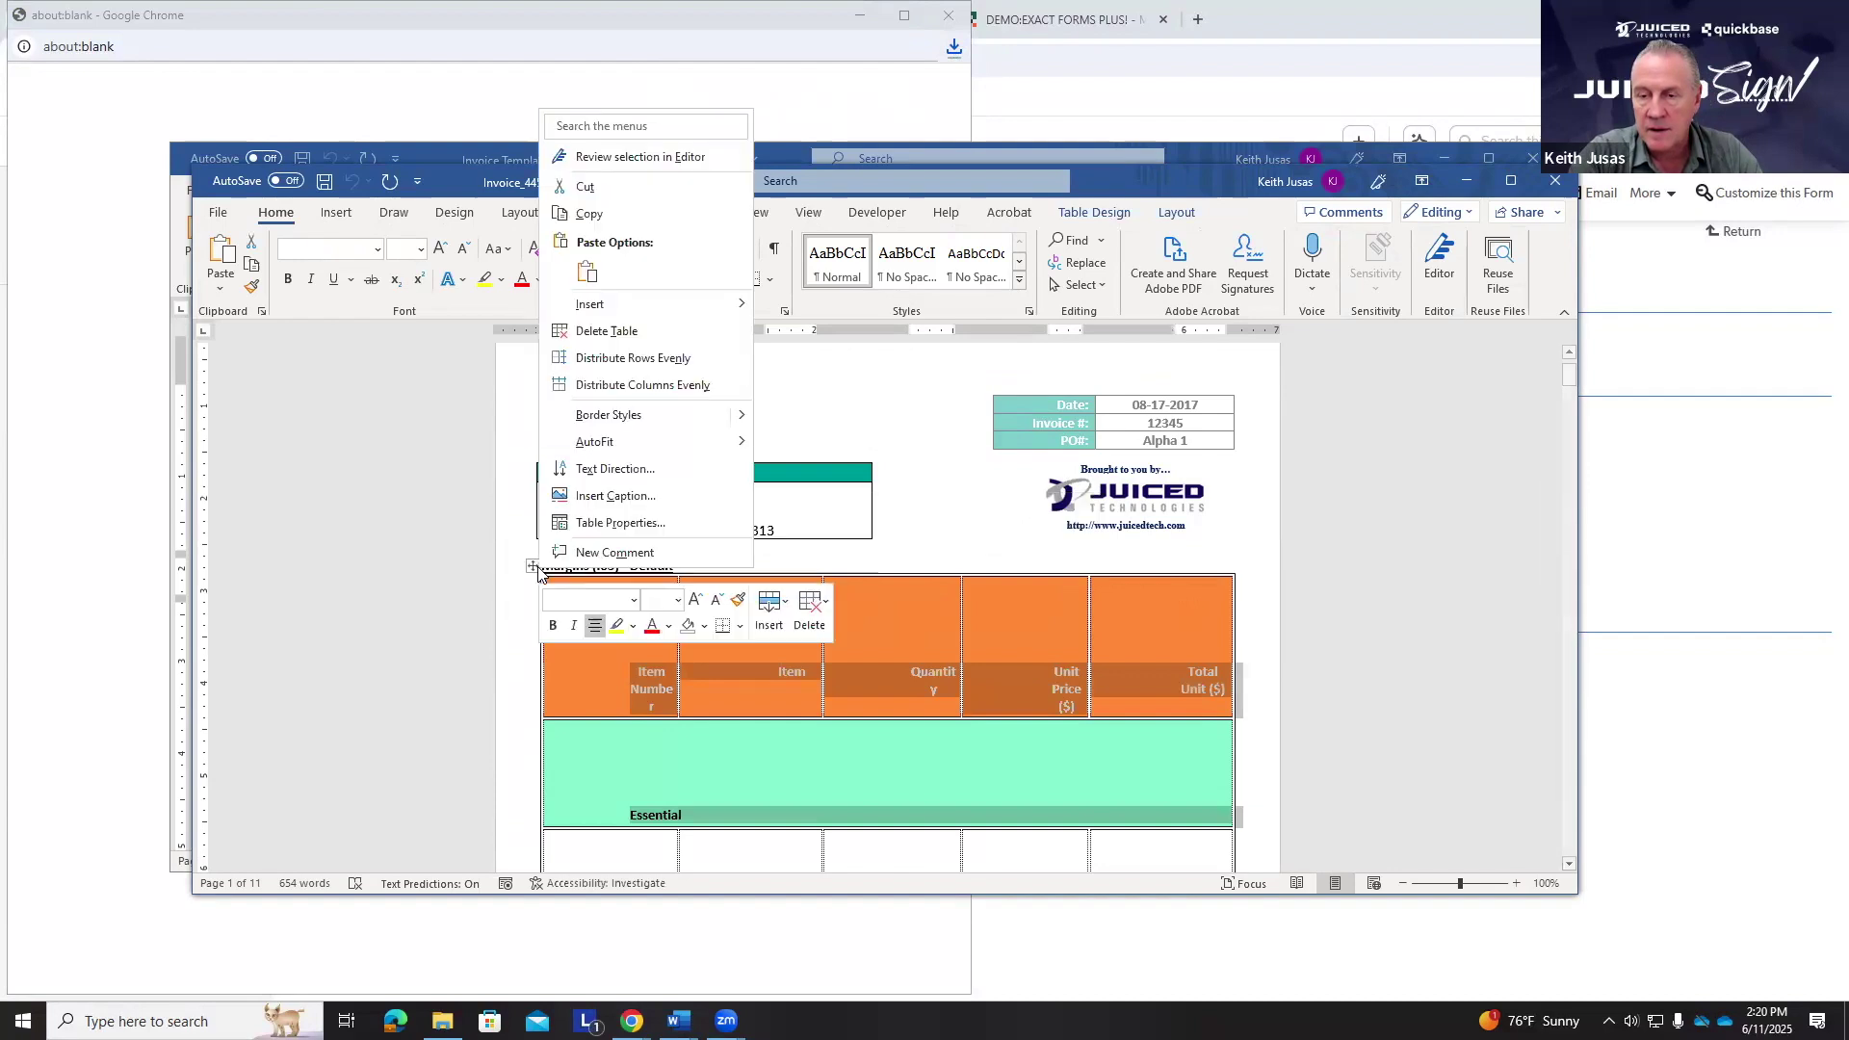
{"action": "left_click", "coordinate": [651, 525]}
{"action": "left_click", "coordinate": [1035, 669]}
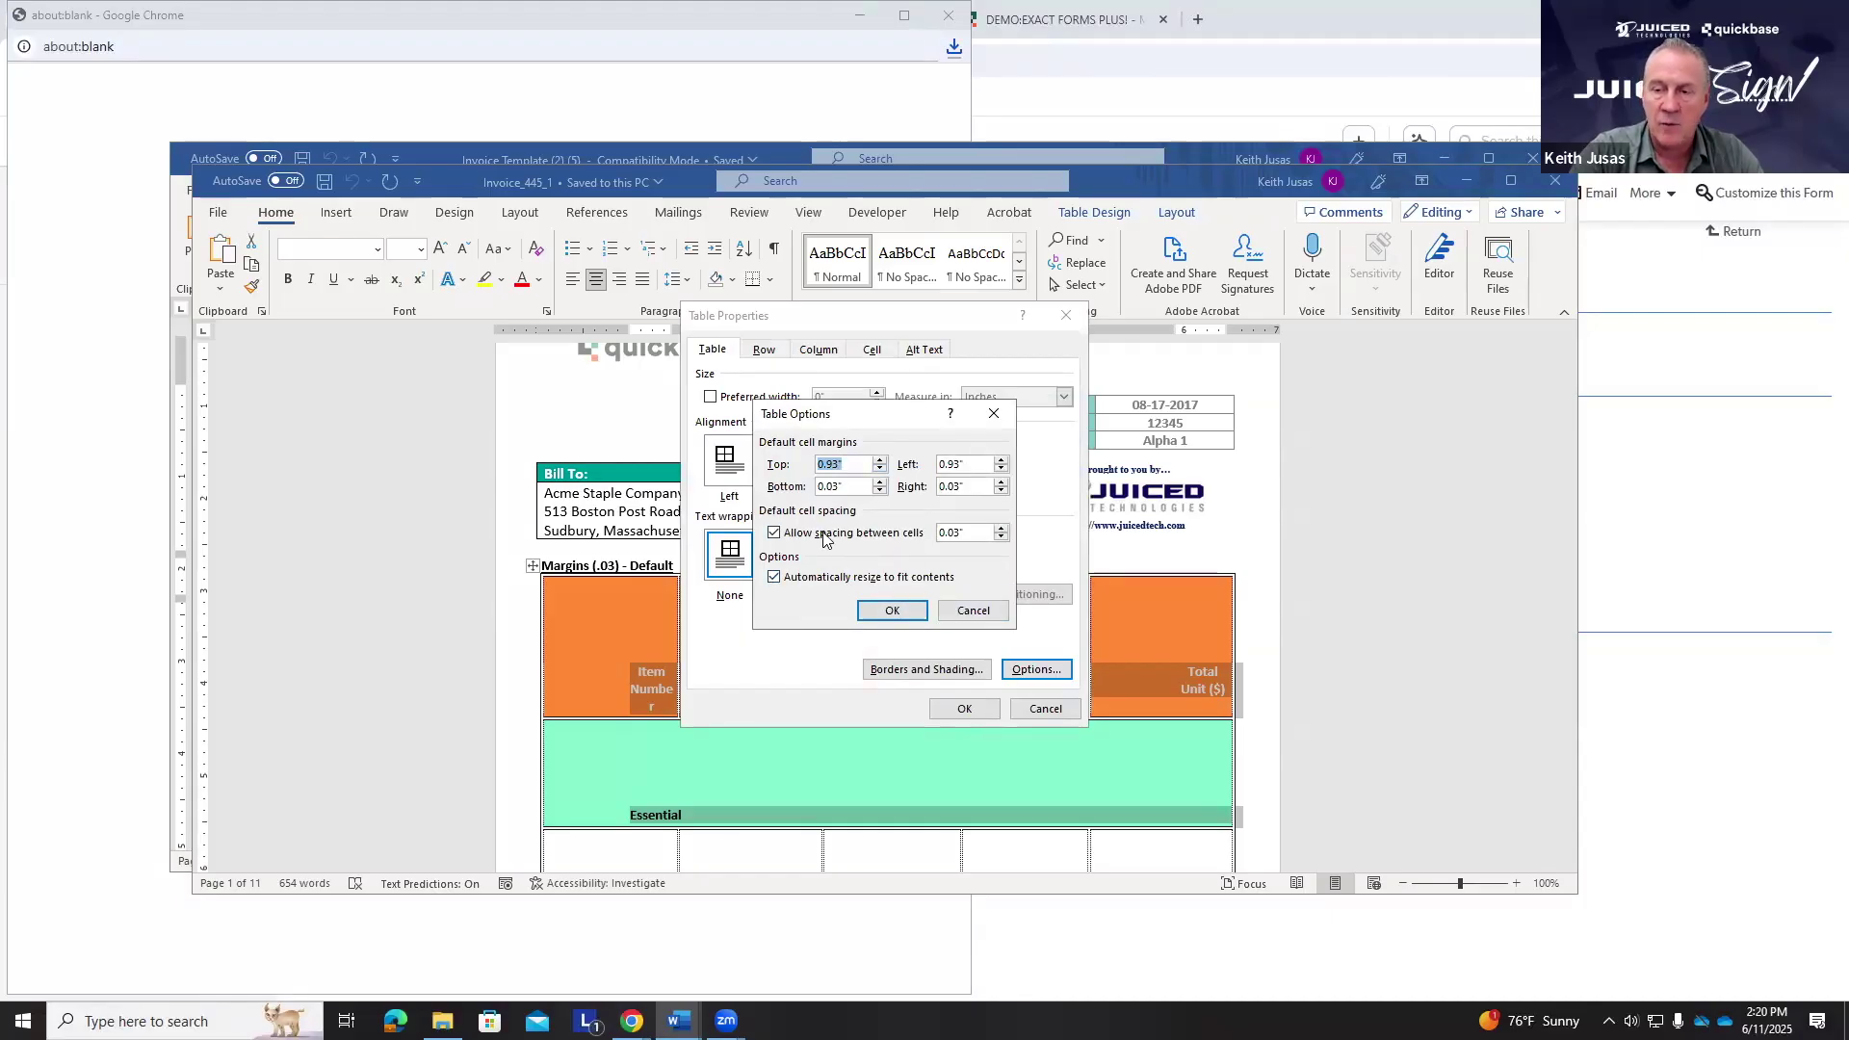
{"action": "left_click", "coordinate": [973, 611]}
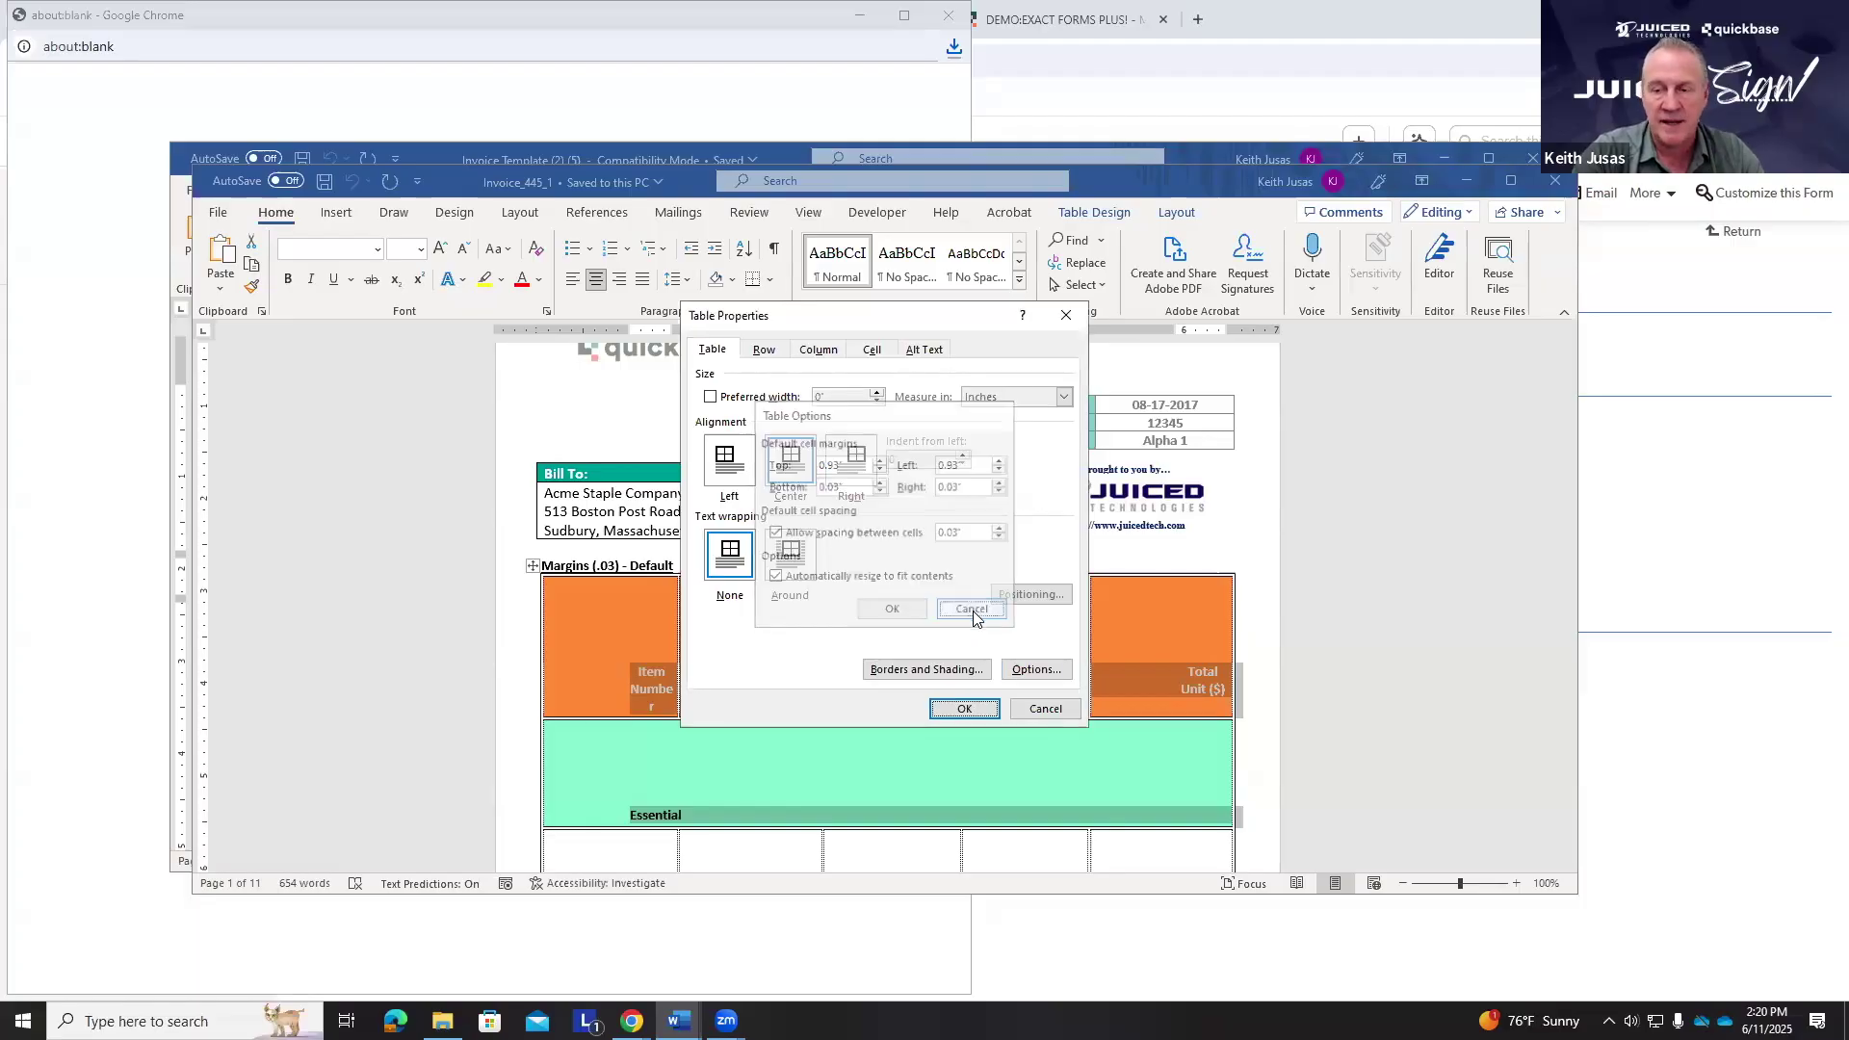
{"action": "left_click", "coordinate": [1038, 711]}
- Look through the following pages of the generated invoice, and close it to return to the invoice record in Chrome
{"action": "scroll", "coordinate": [857, 434], "scroll_direction": "down", "scroll_amount": 5}
{"action": "scroll", "coordinate": [872, 465], "scroll_direction": "down", "scroll_amount": 6}
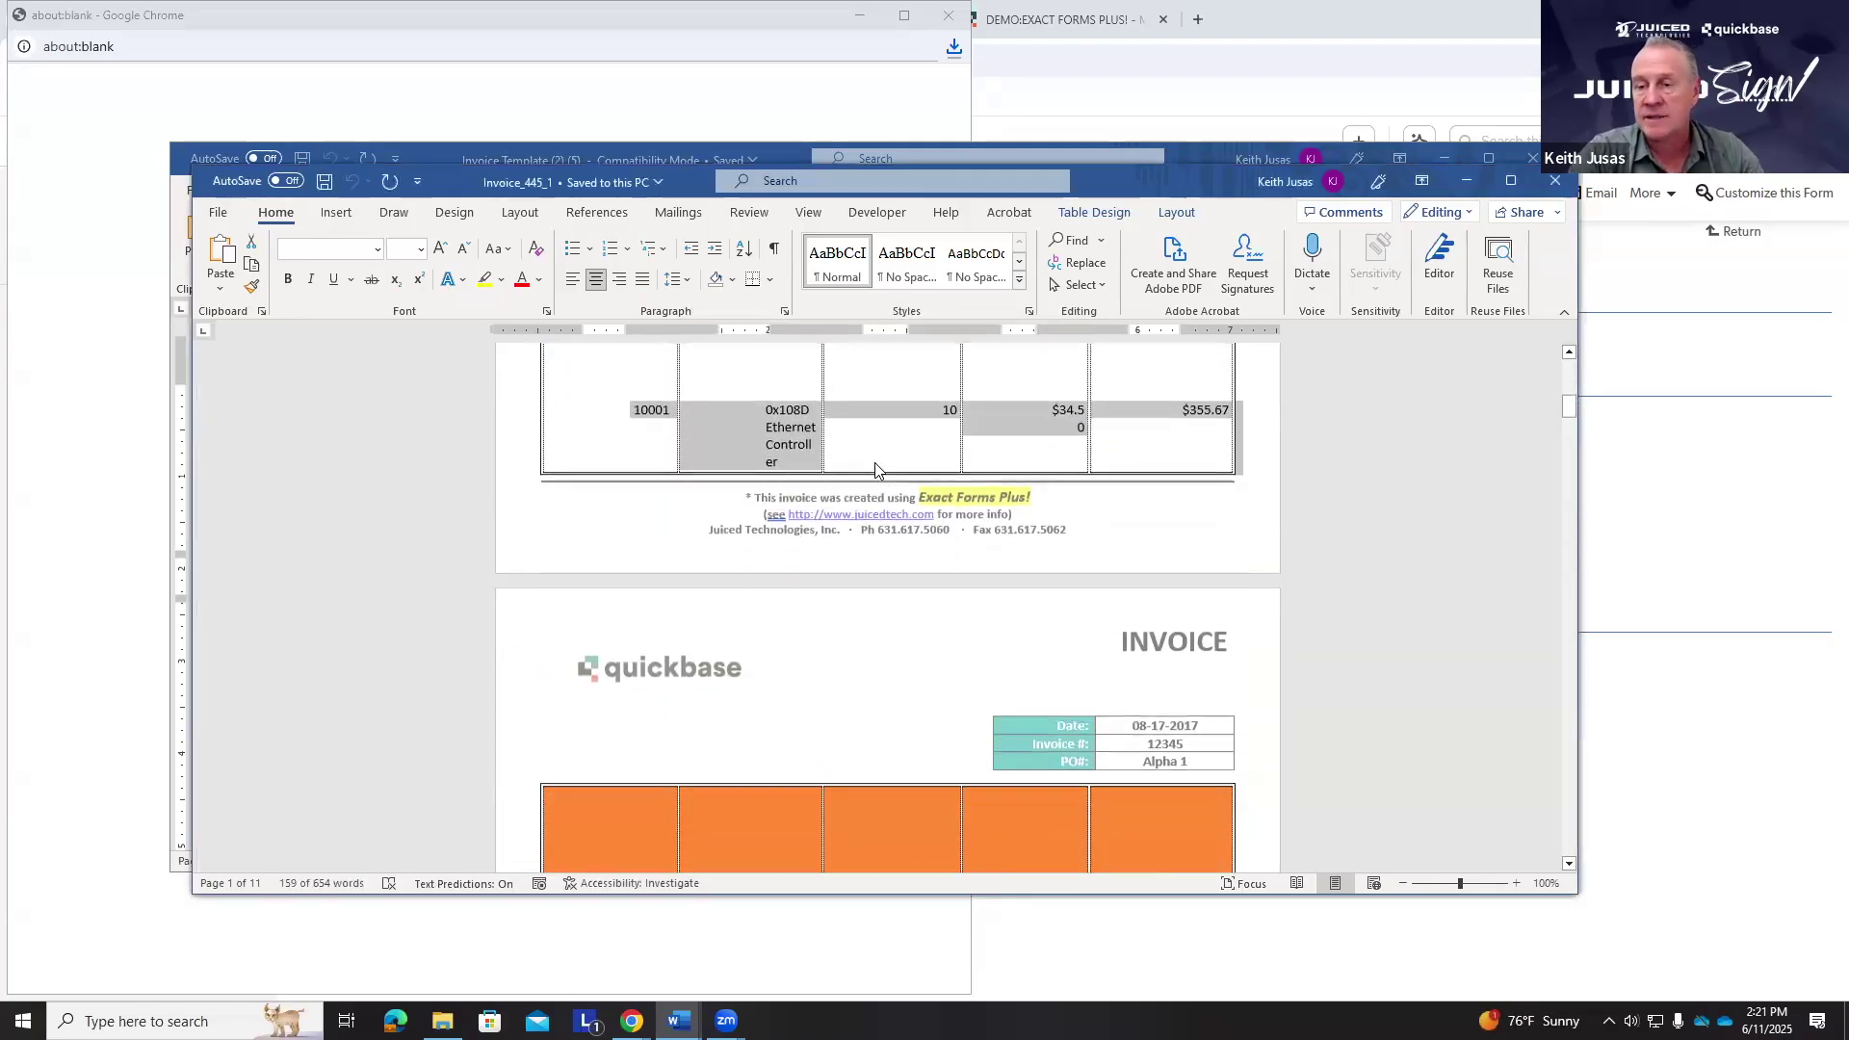
{"action": "scroll", "coordinate": [871, 465], "scroll_direction": "down", "scroll_amount": 5}
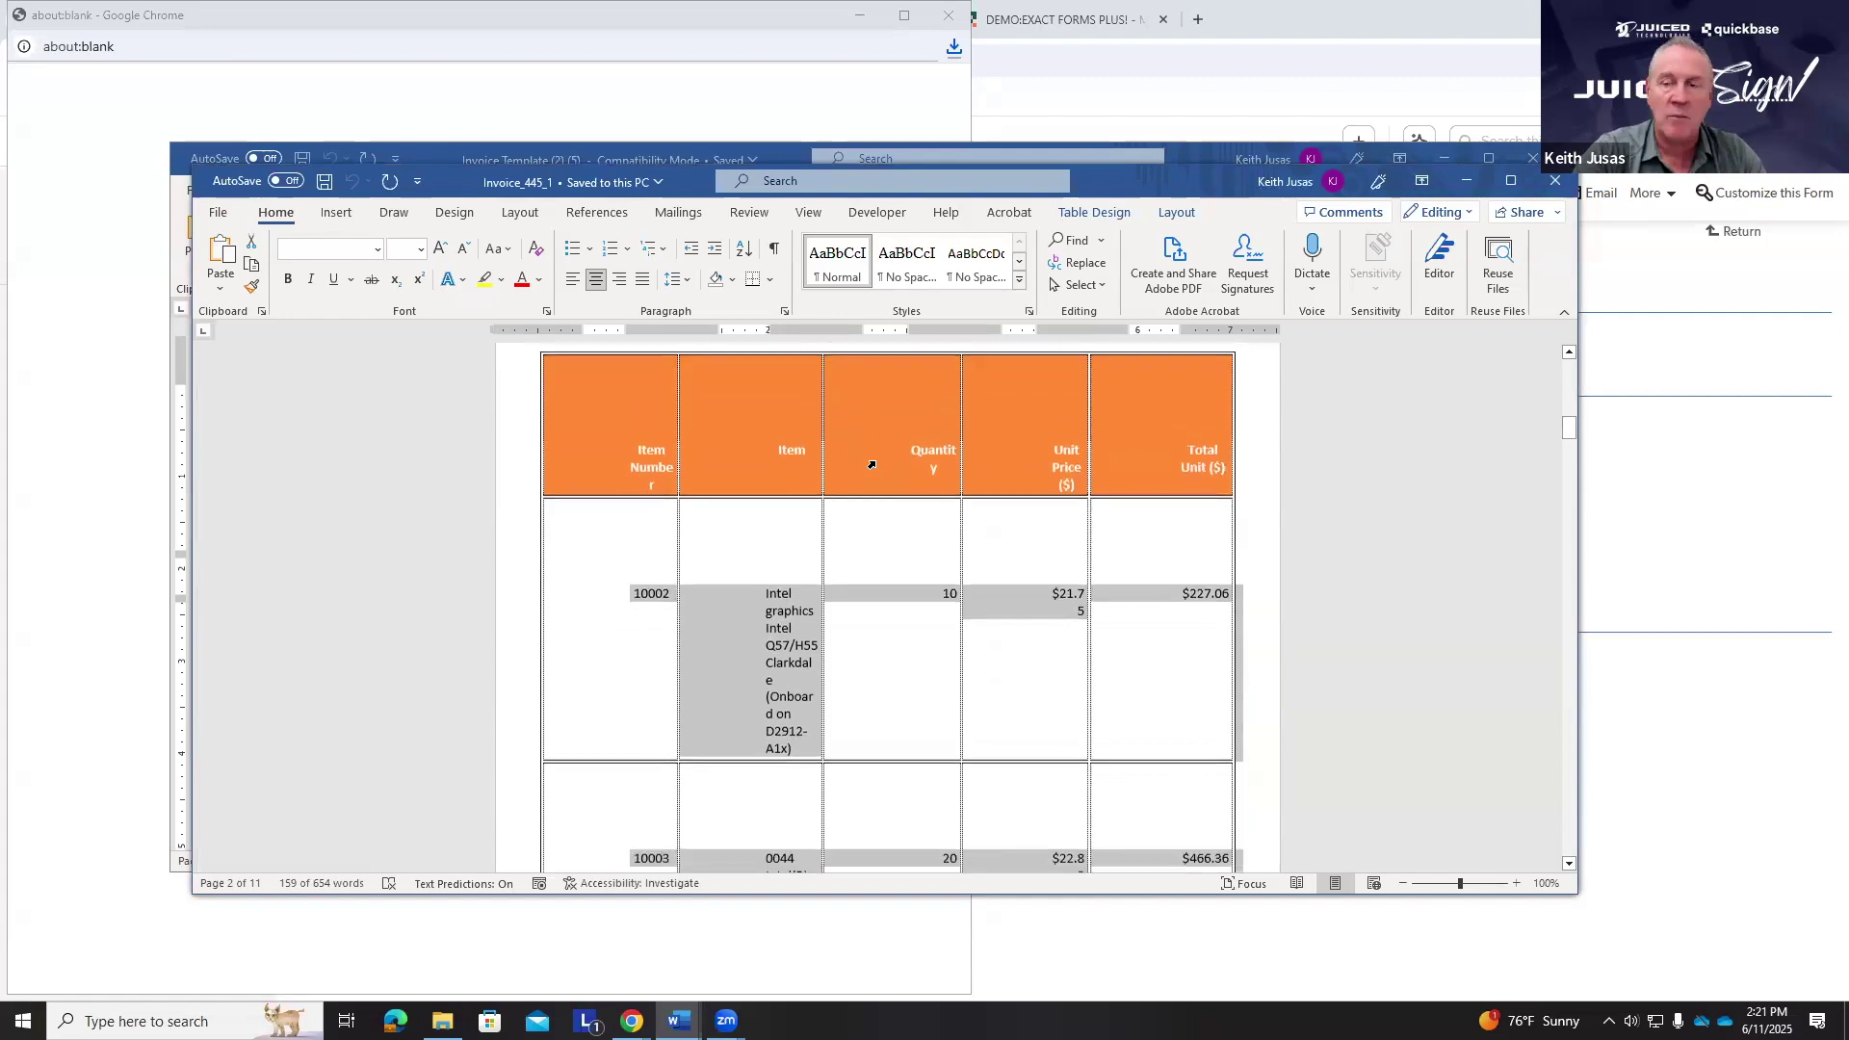
{"action": "left_click", "coordinate": [1566, 190]}
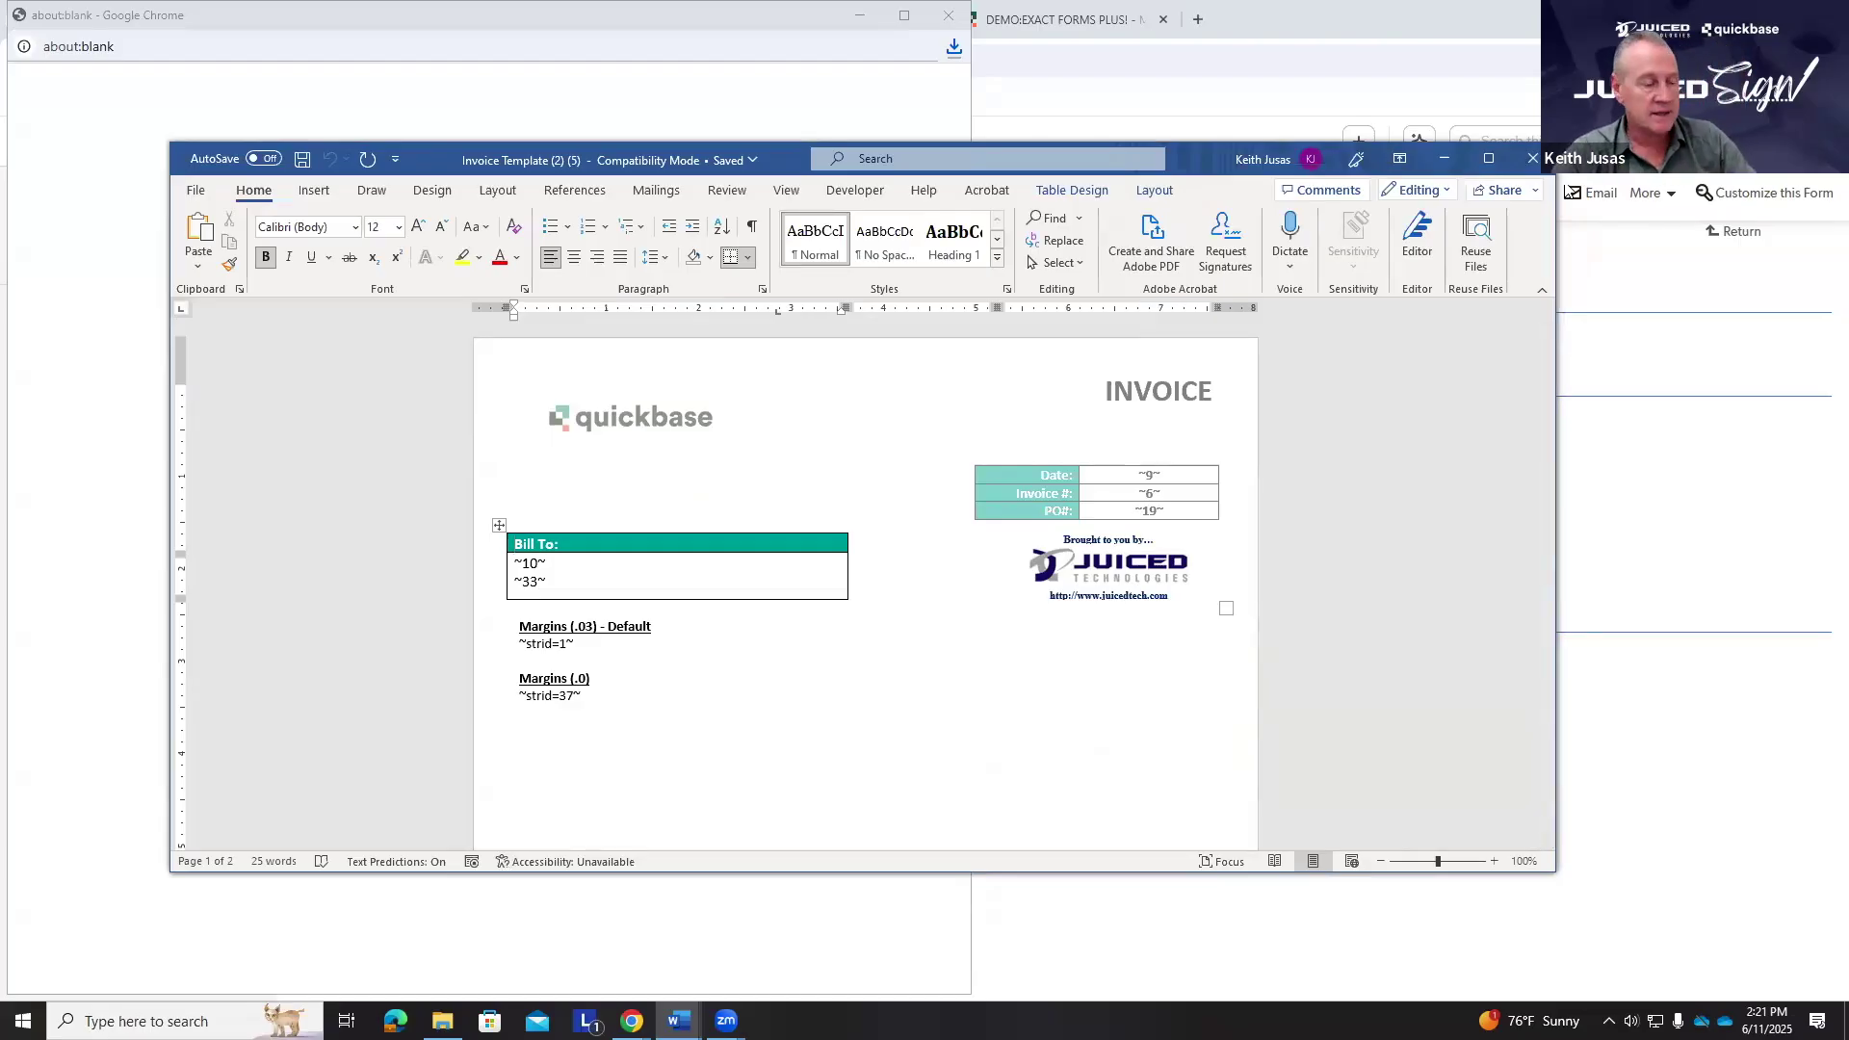
{"action": "left_click", "coordinate": [1439, 159]}
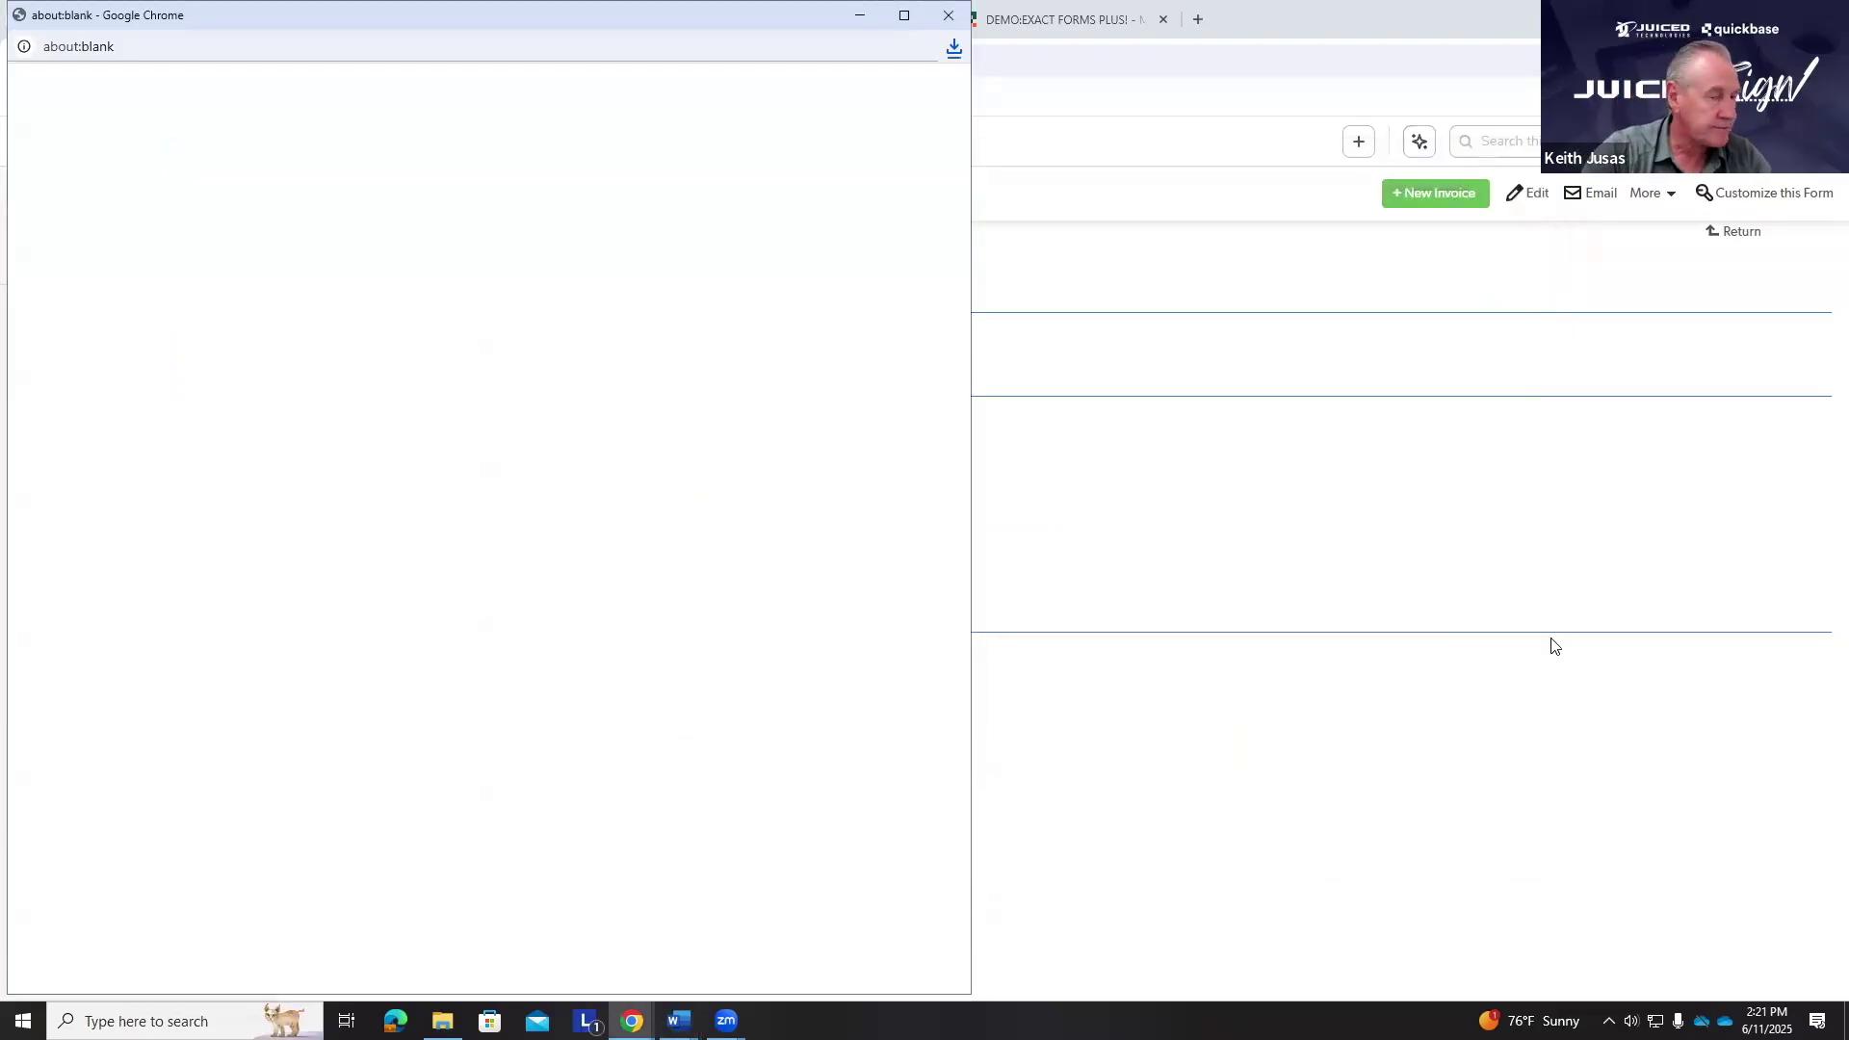
{"action": "left_click", "coordinate": [949, 14]}
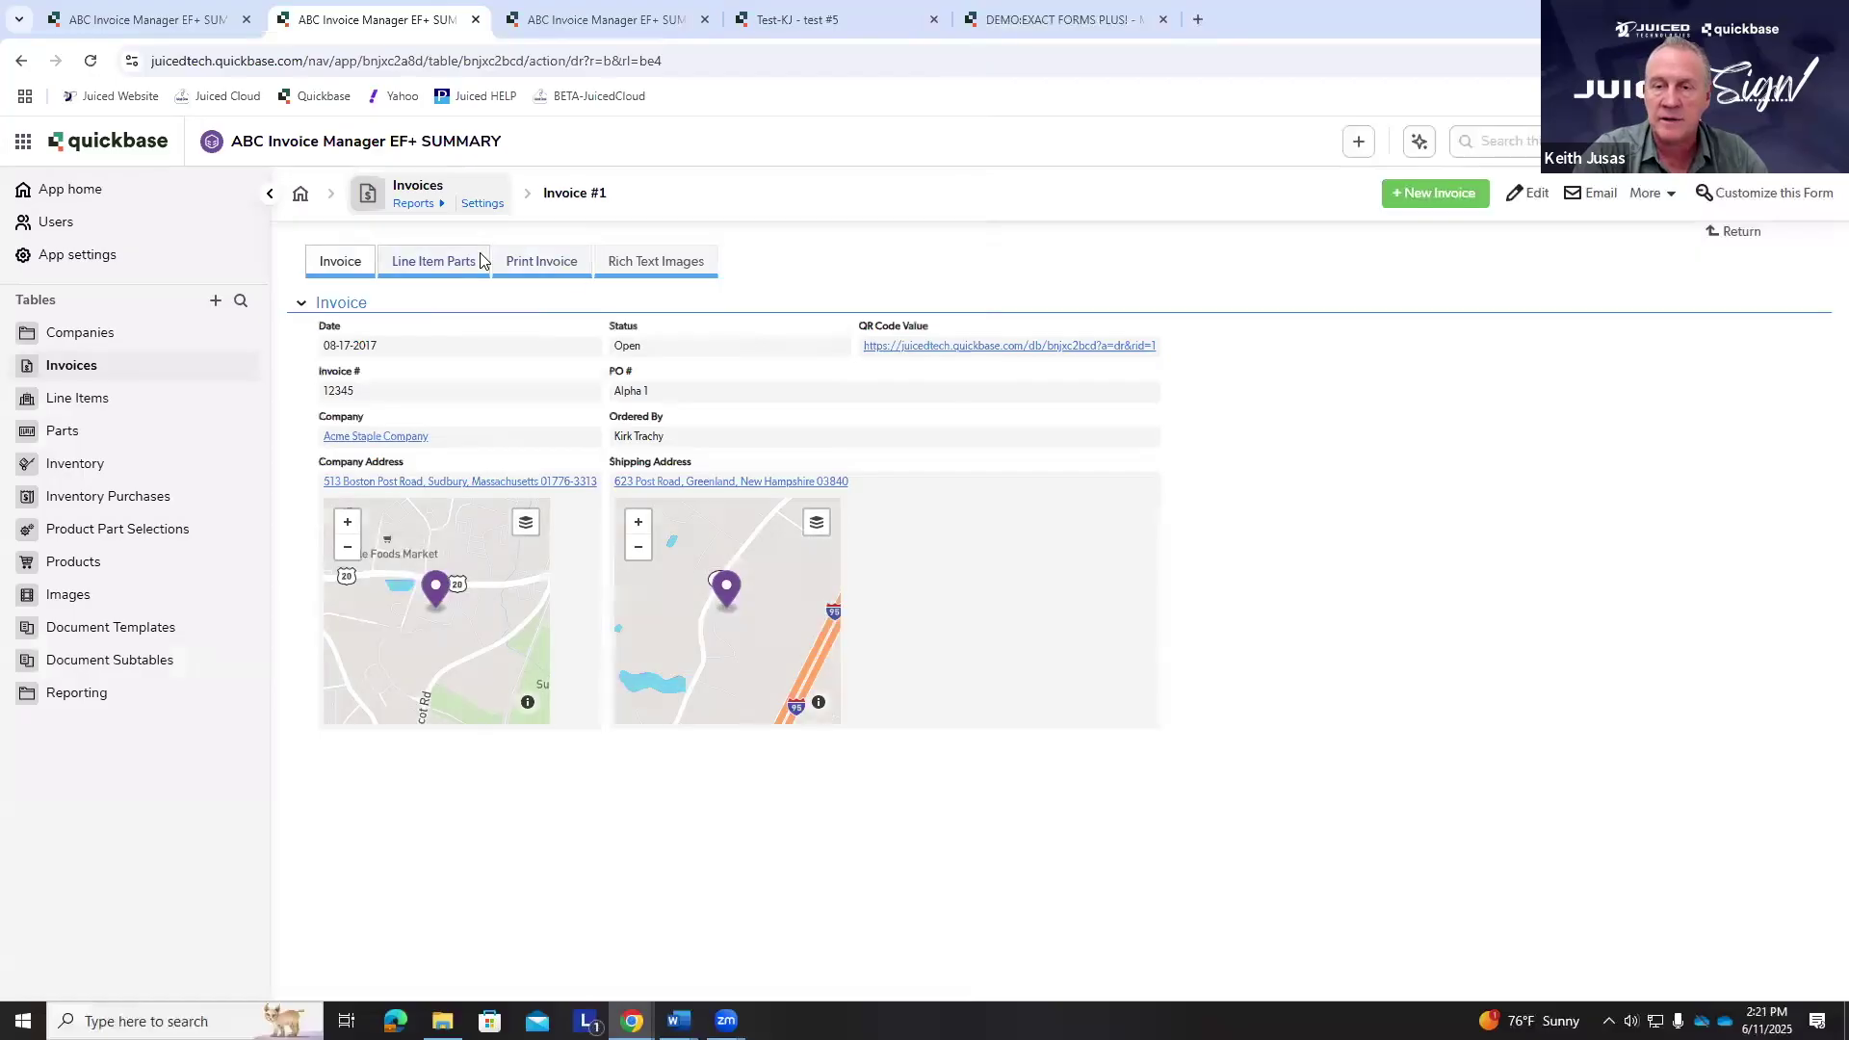
- Set the invoice's summary report type to Detail and Summary, and save the invoice
{"action": "left_click", "coordinate": [532, 262]}
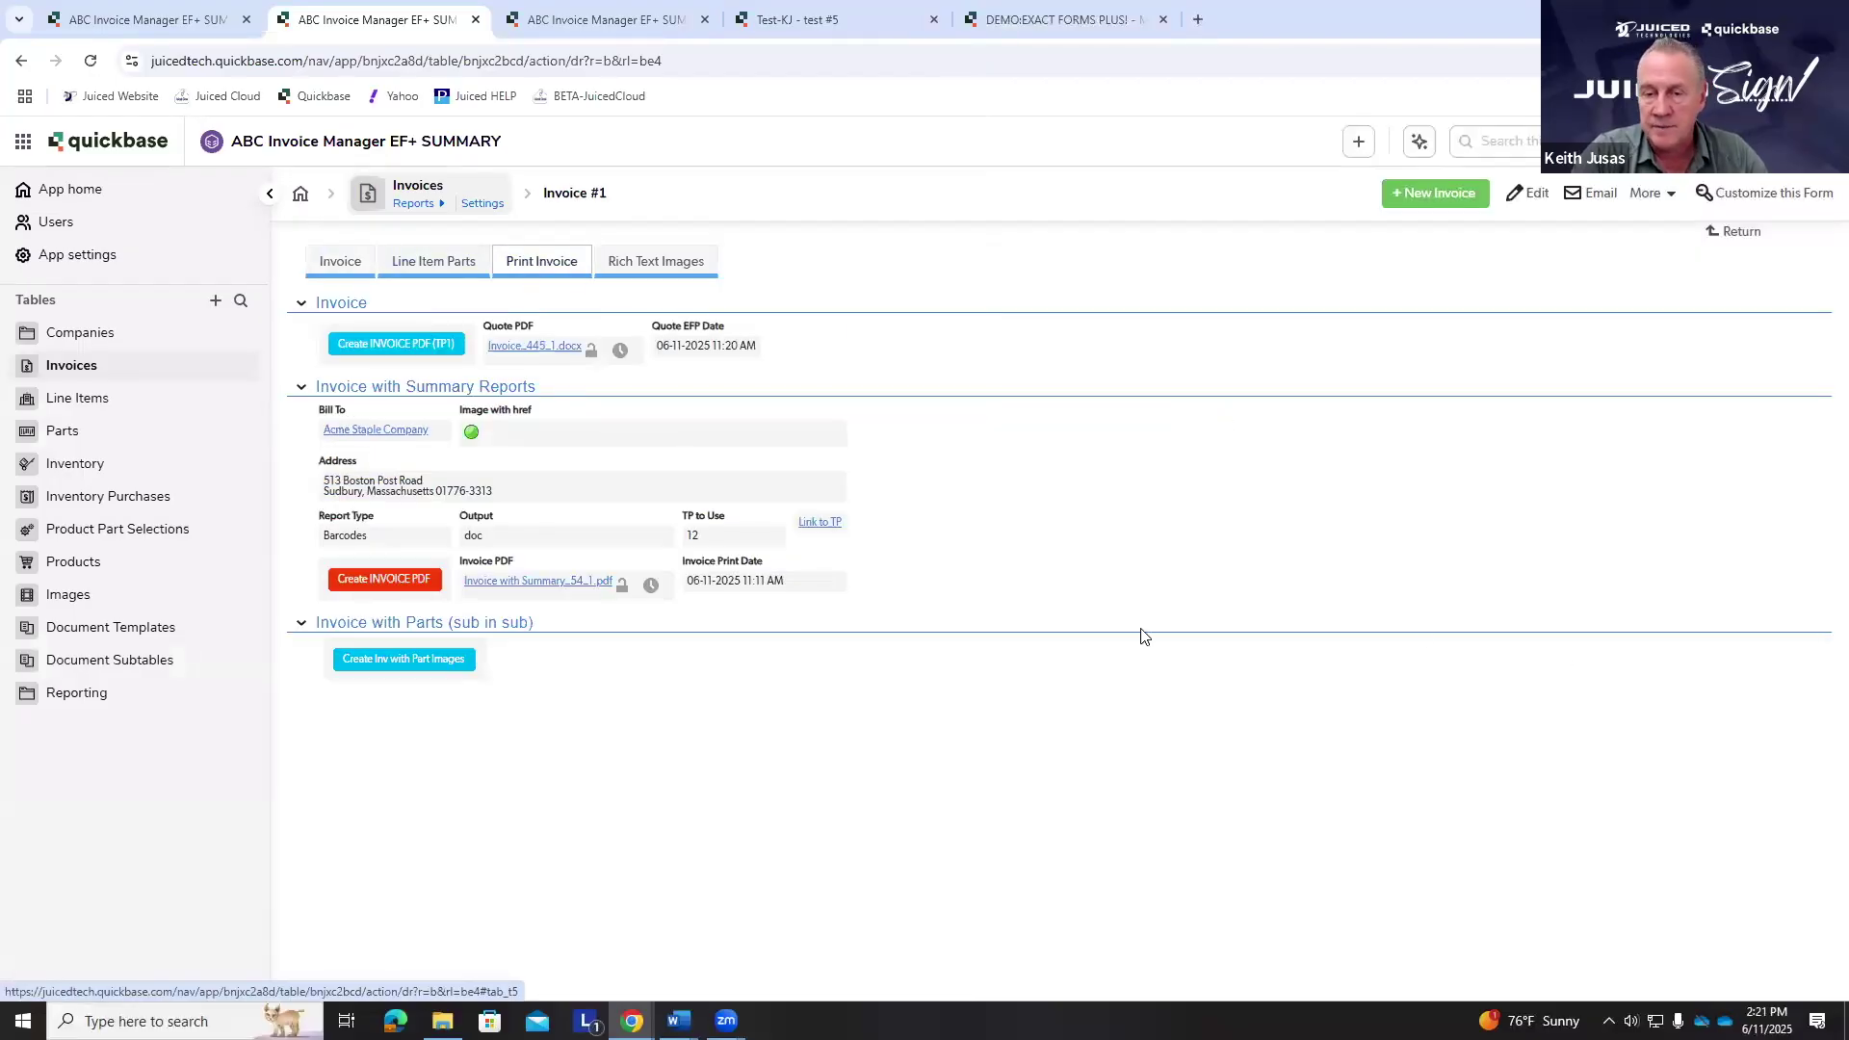
{"action": "left_click", "coordinate": [1532, 193]}
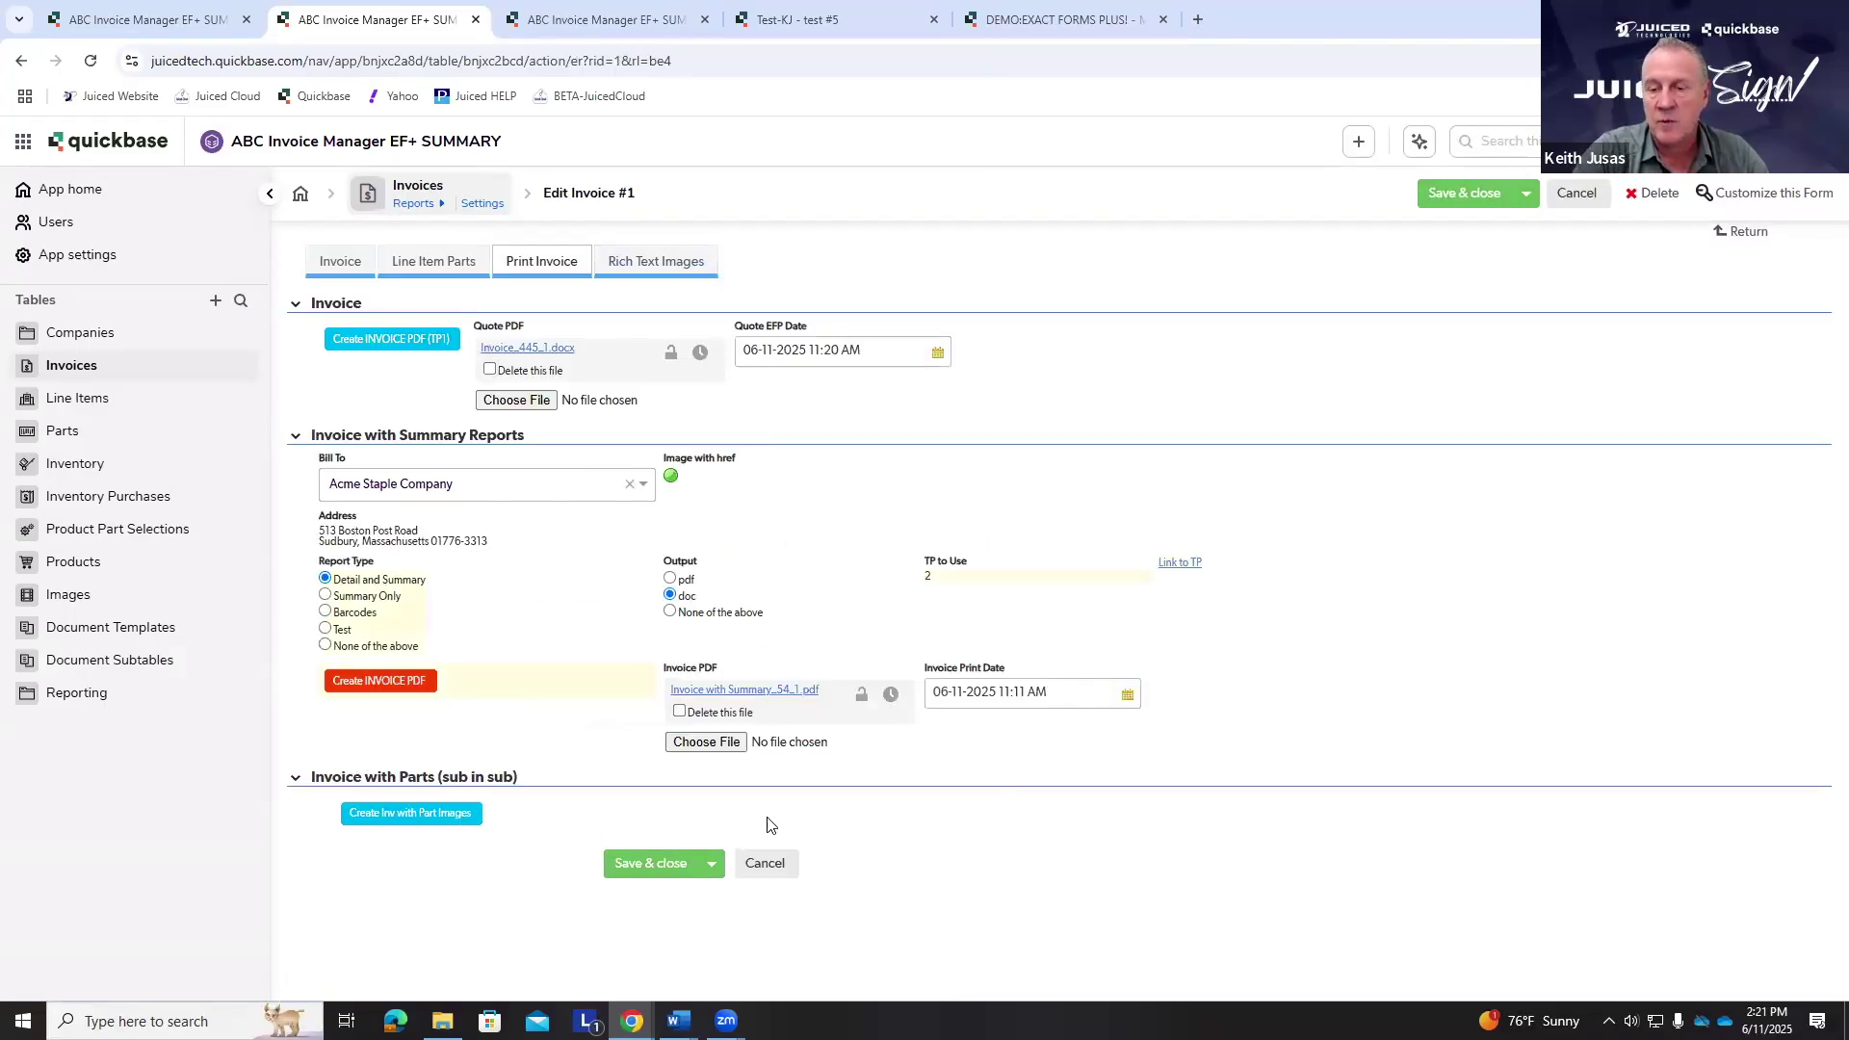
{"action": "left_click", "coordinate": [634, 866]}
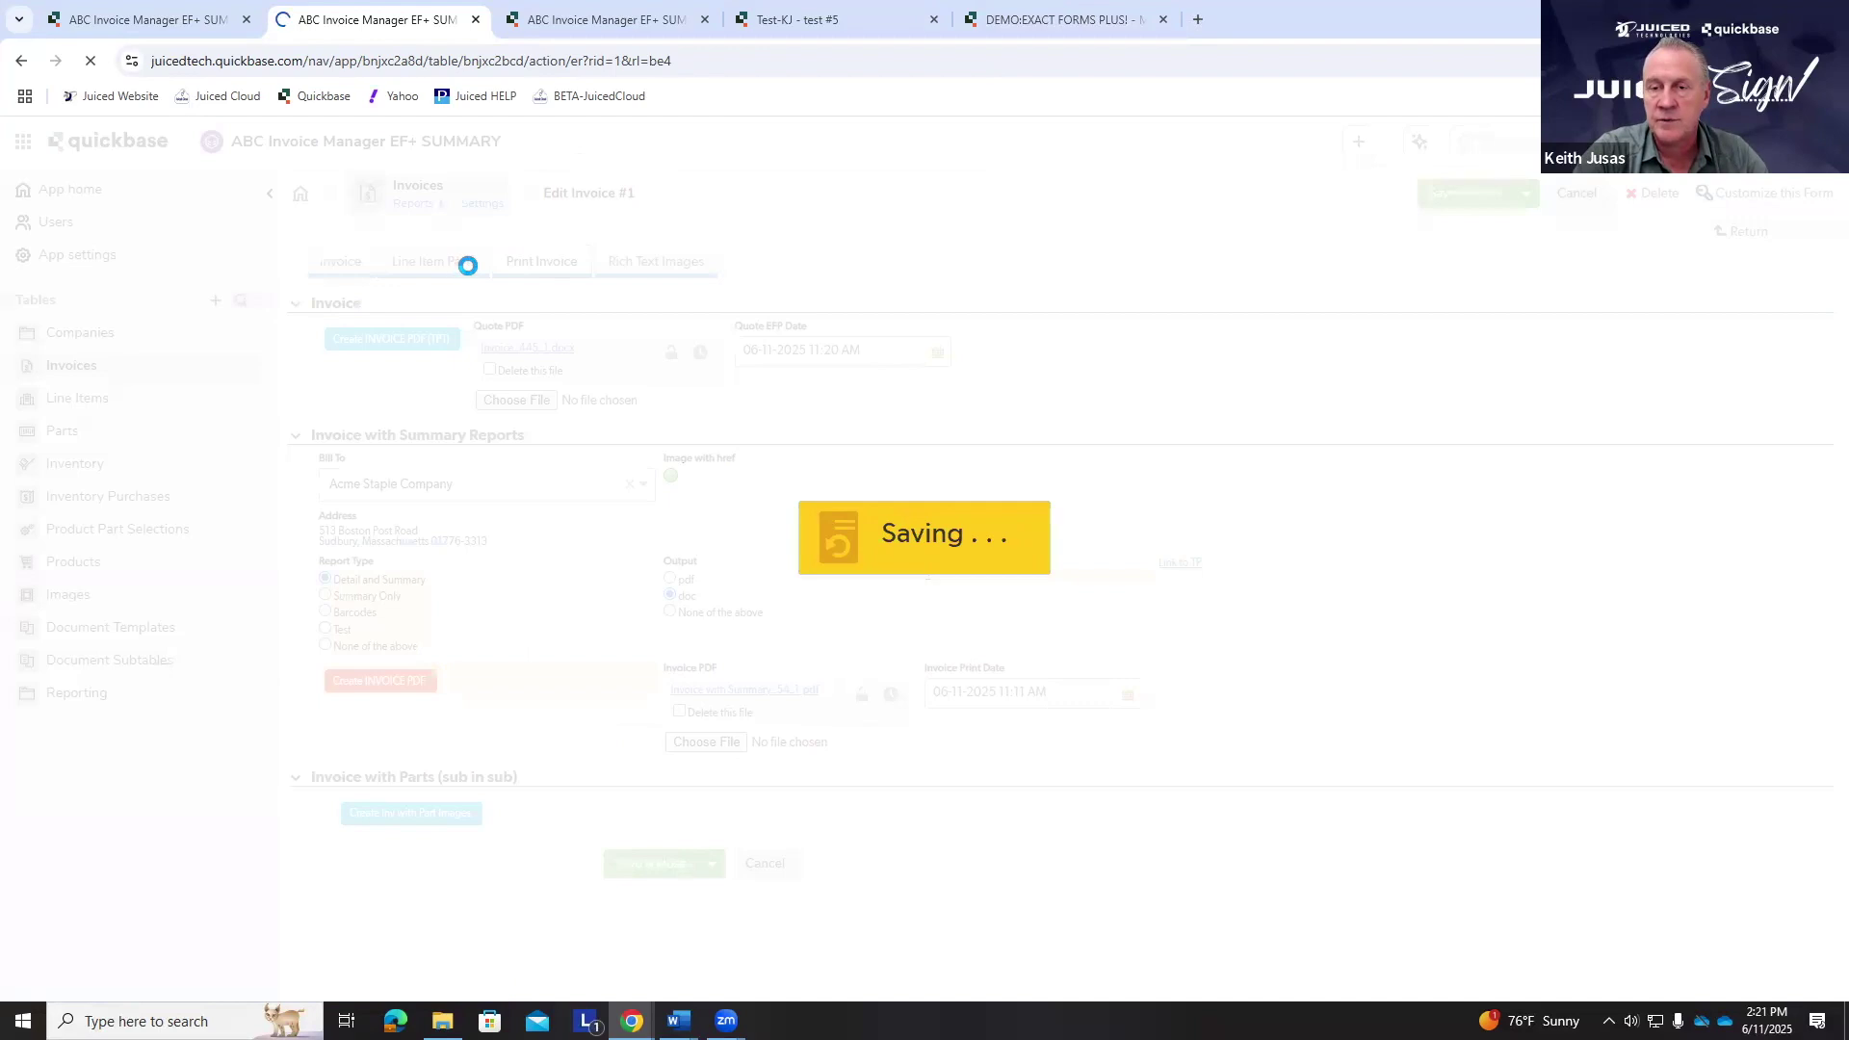
- Examine the invoice's line item part and product summaries, open a summary image at its source URL, and close that page
{"action": "left_click", "coordinate": [463, 258]}
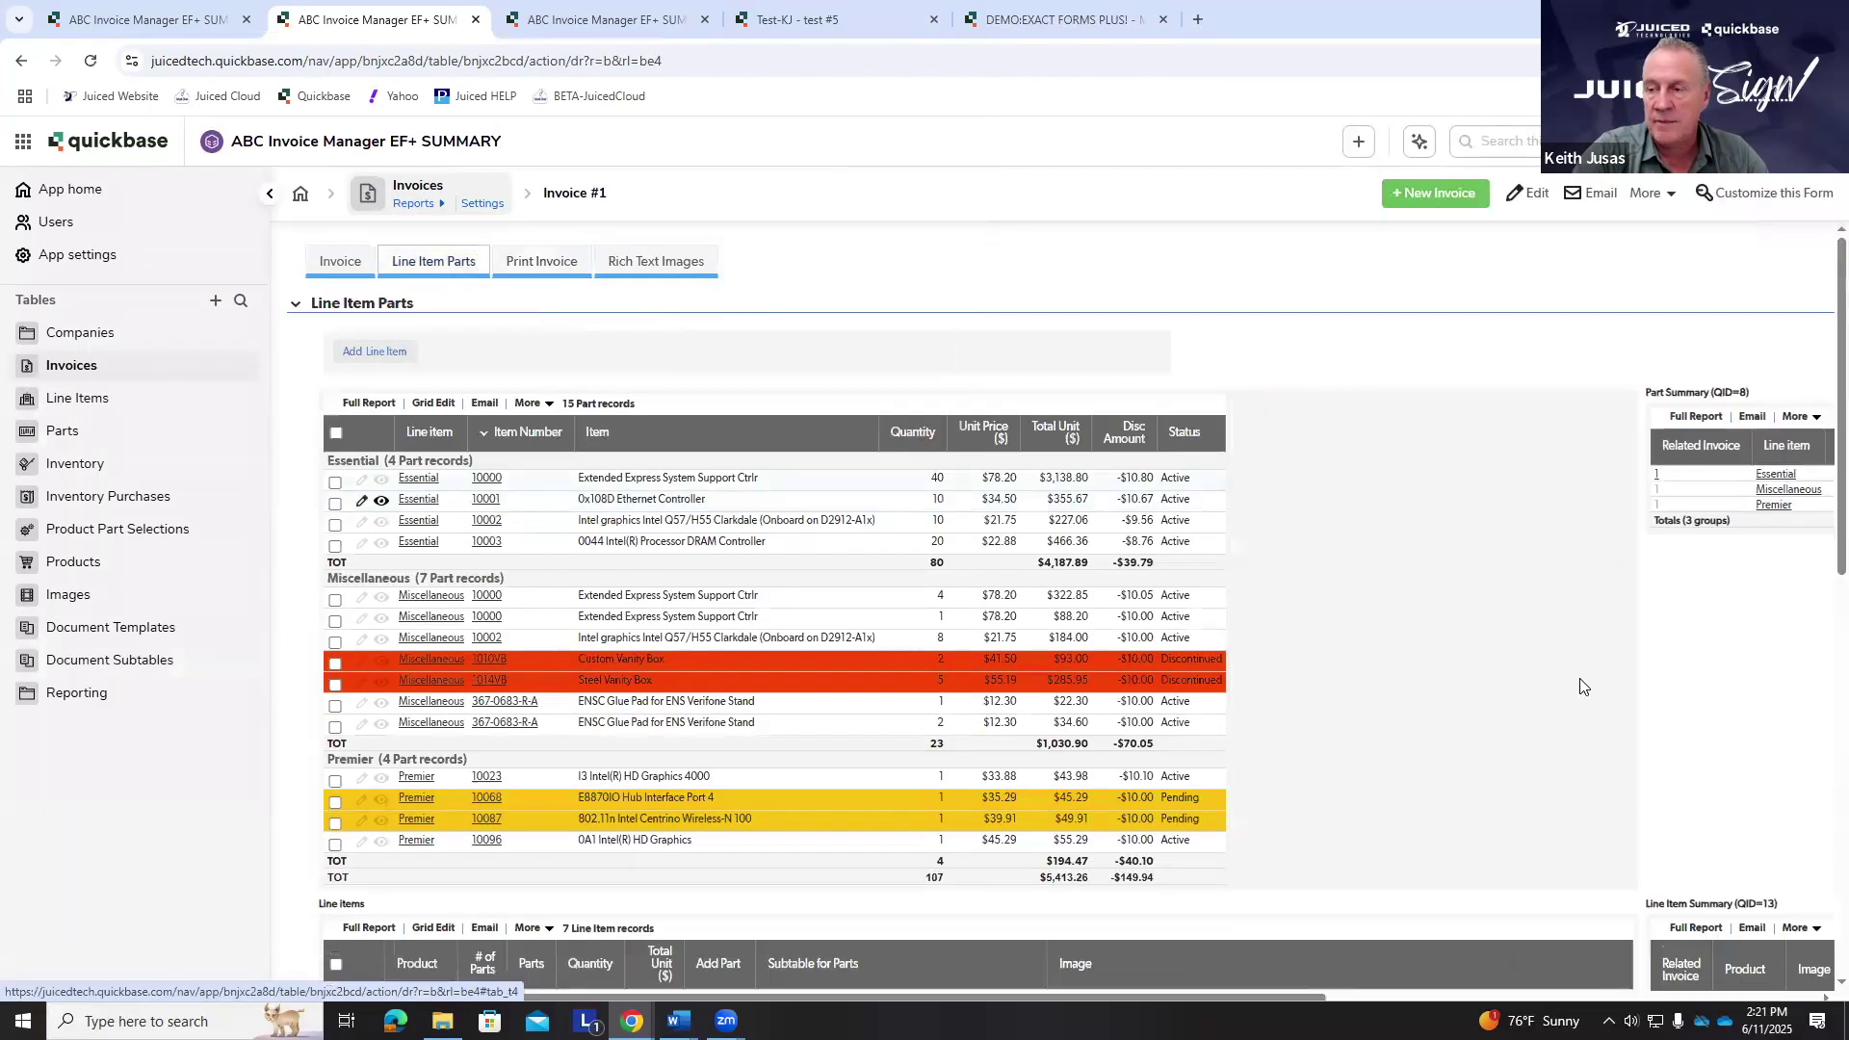
{"action": "left_click_drag", "start_coordinate": [1256, 998], "coordinate": [1701, 998]}
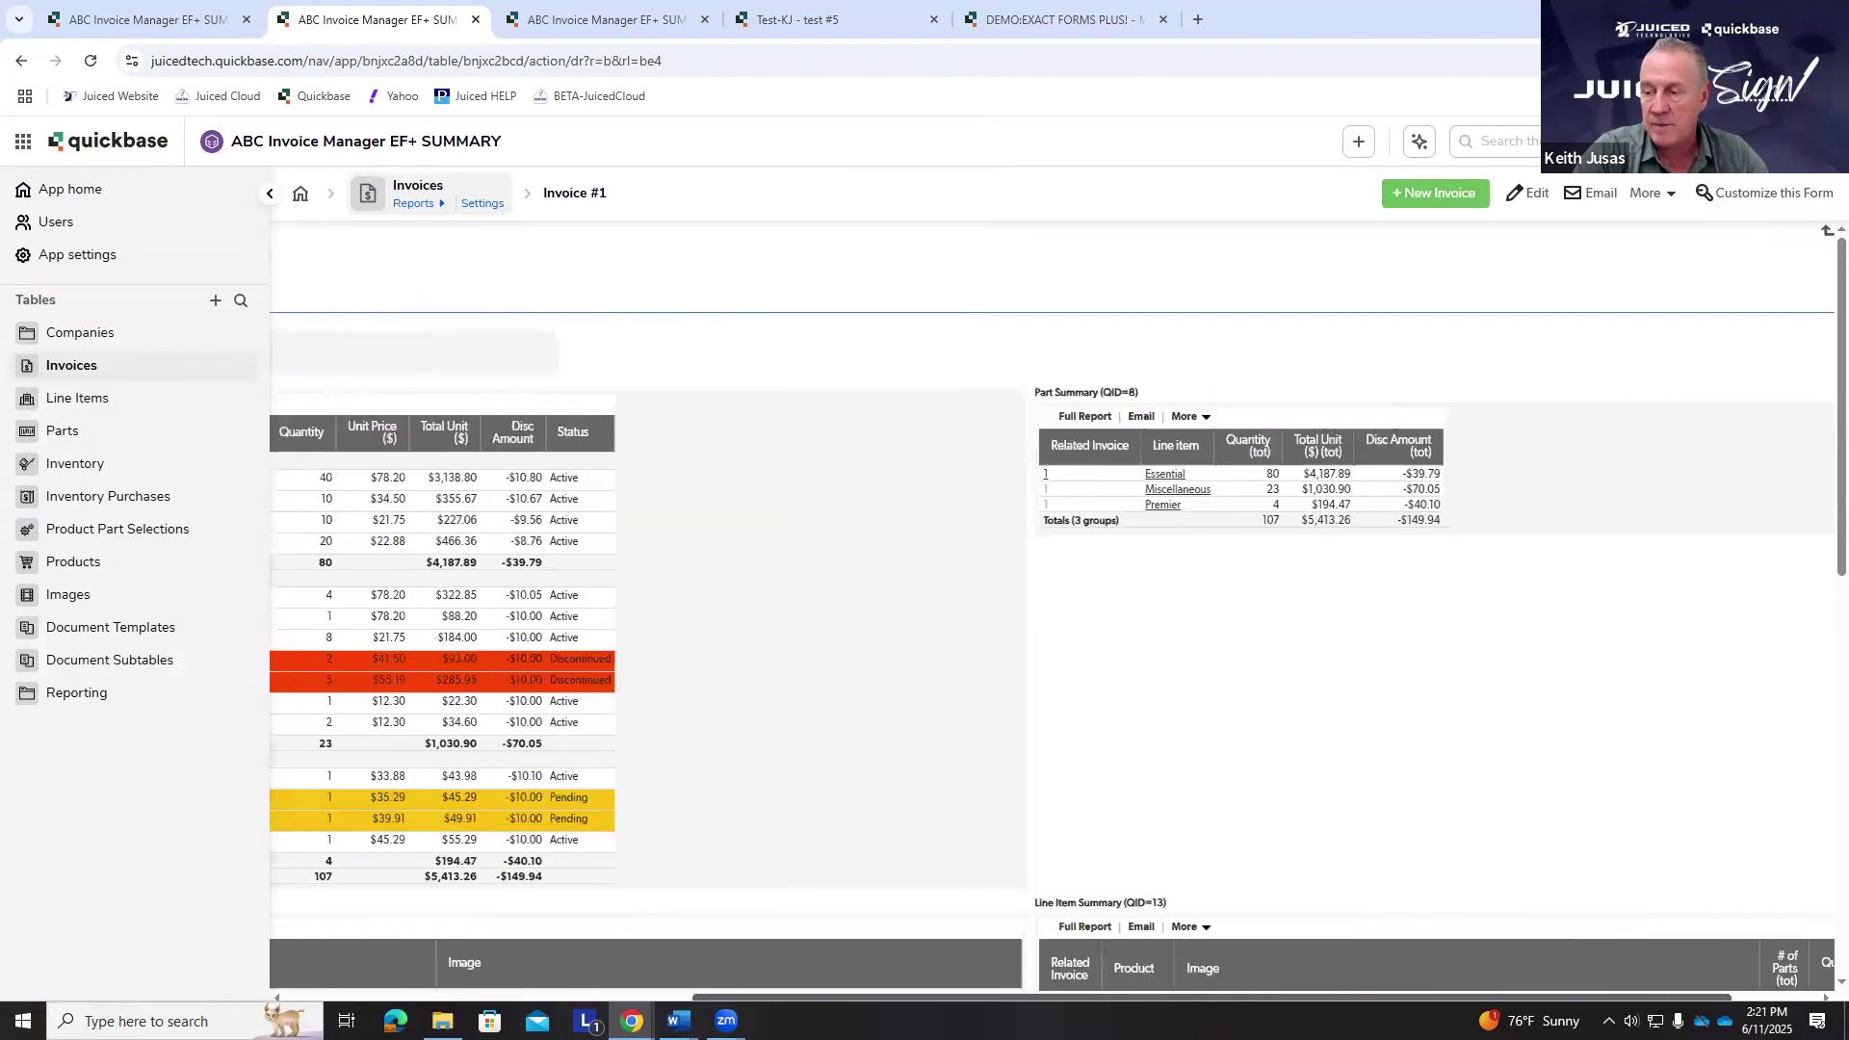
{"action": "scroll", "coordinate": [1711, 770], "scroll_direction": "down", "scroll_amount": 4}
{"action": "scroll", "coordinate": [1586, 644], "scroll_direction": "down", "scroll_amount": 1}
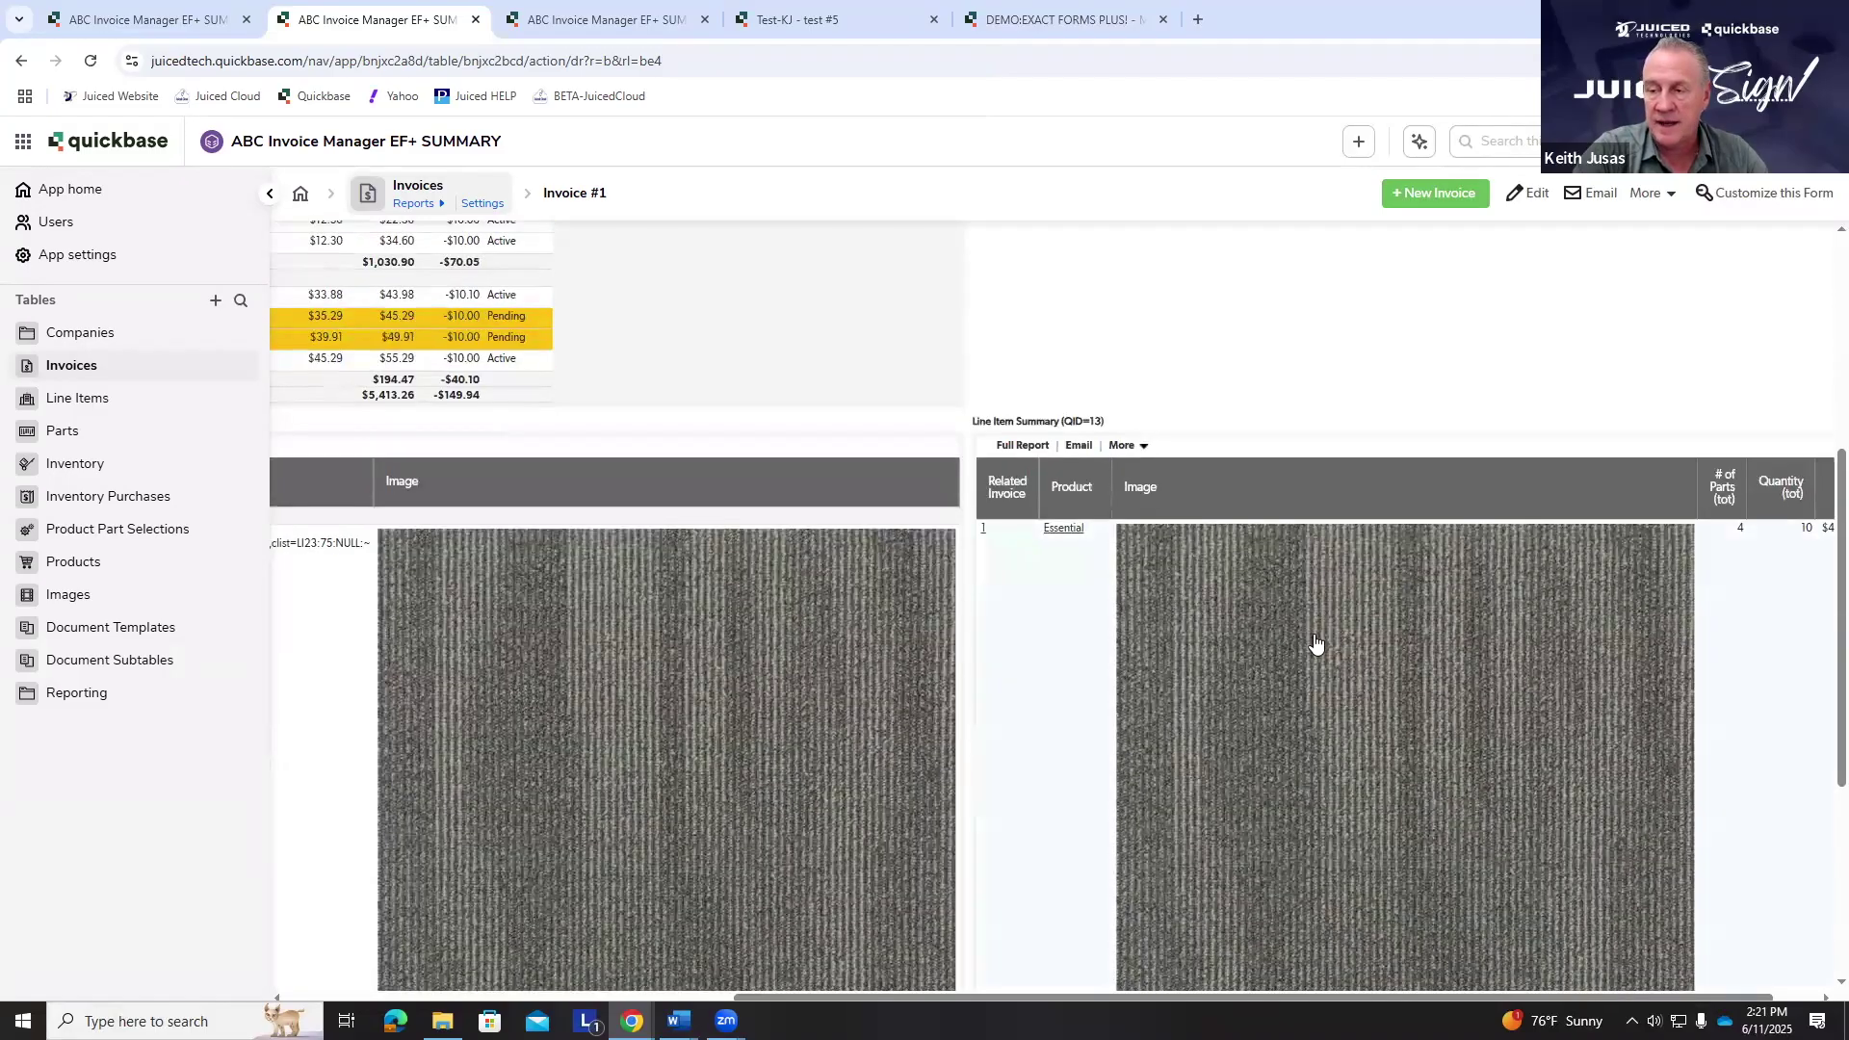
{"action": "left_click", "coordinate": [1210, 620]}
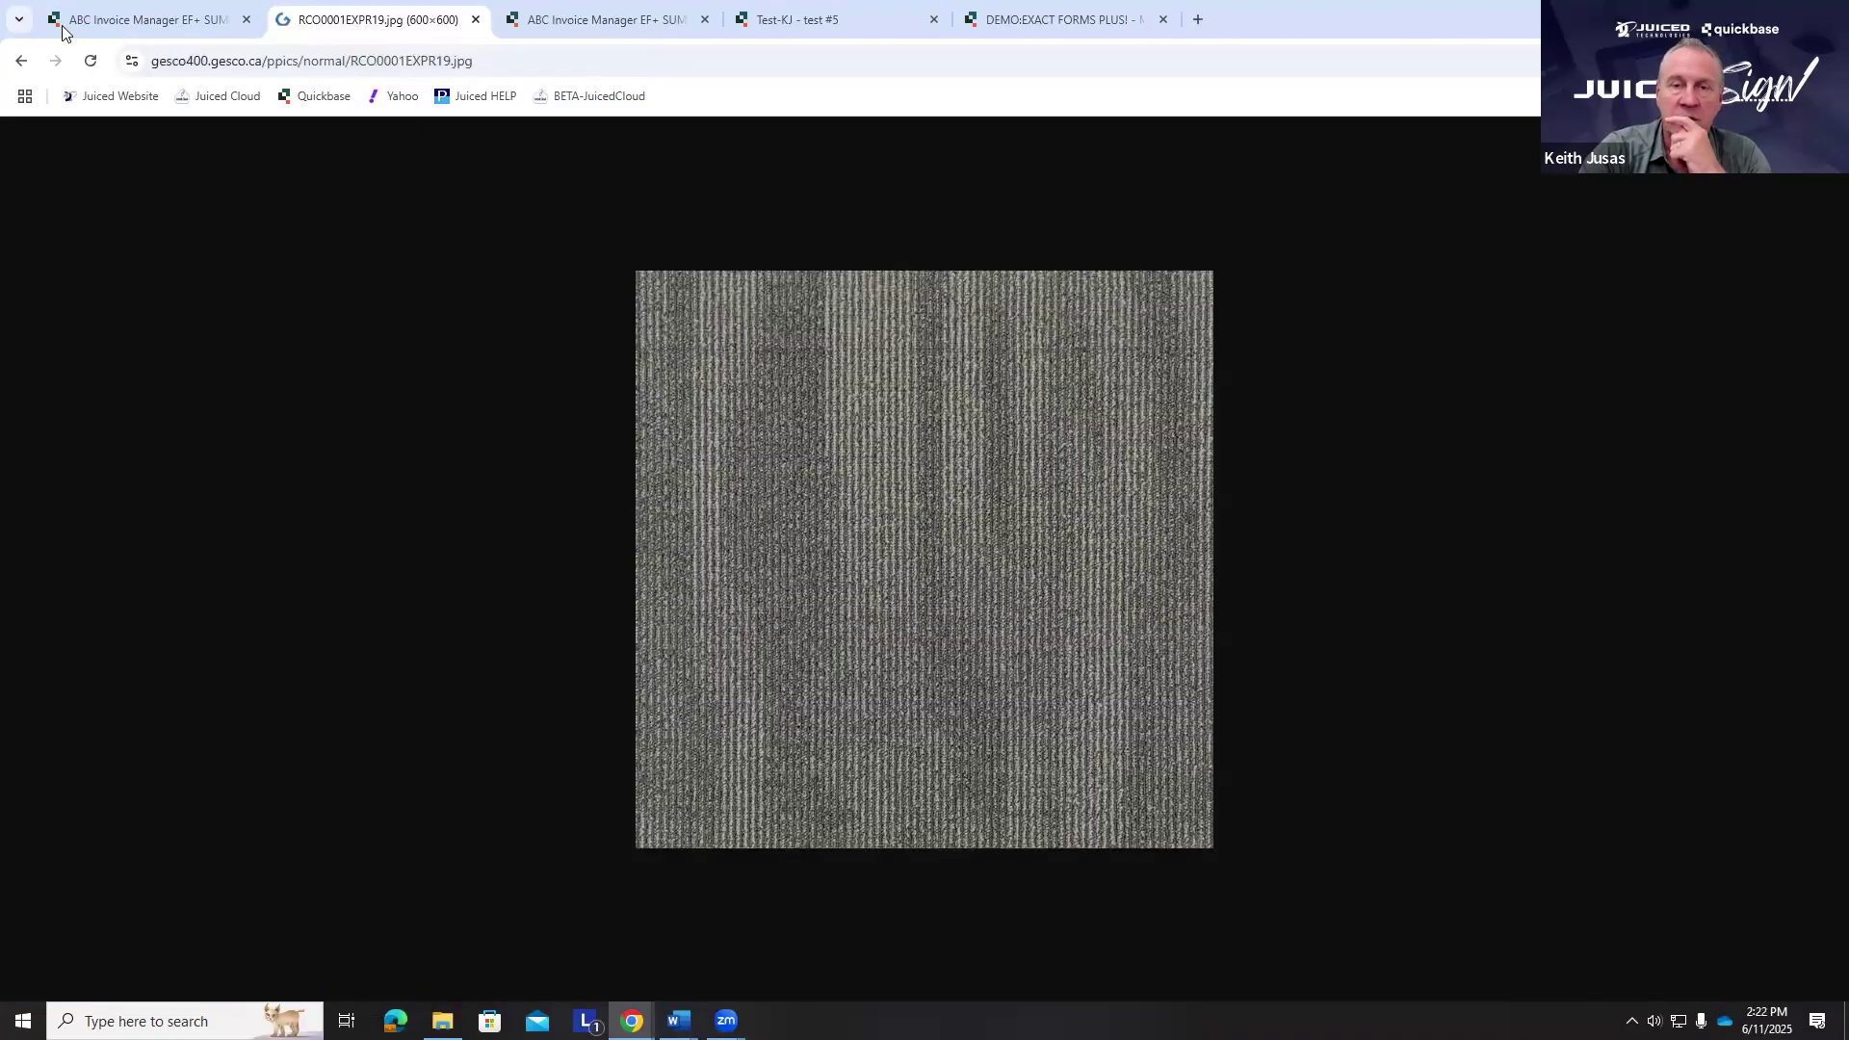
{"action": "left_click_drag", "start_coordinate": [150, 62], "coordinate": [495, 92]}
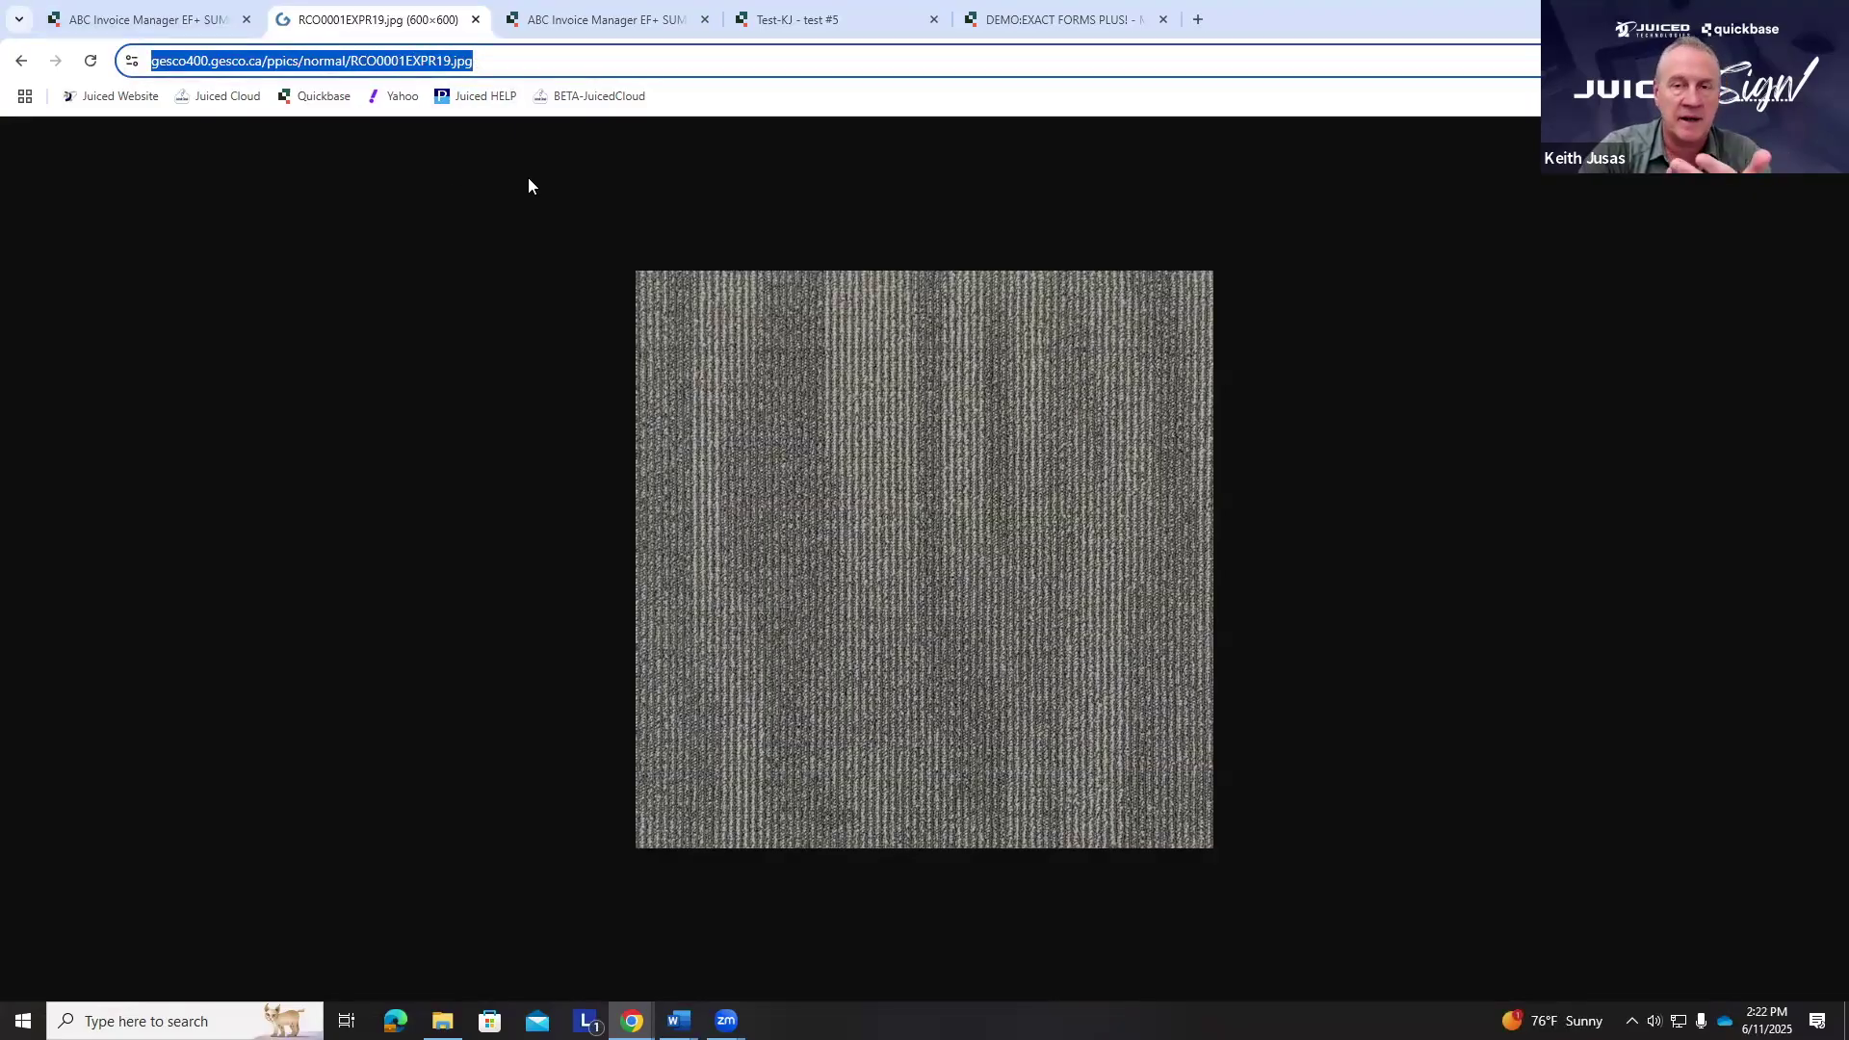
{"action": "left_click", "coordinate": [474, 20]}
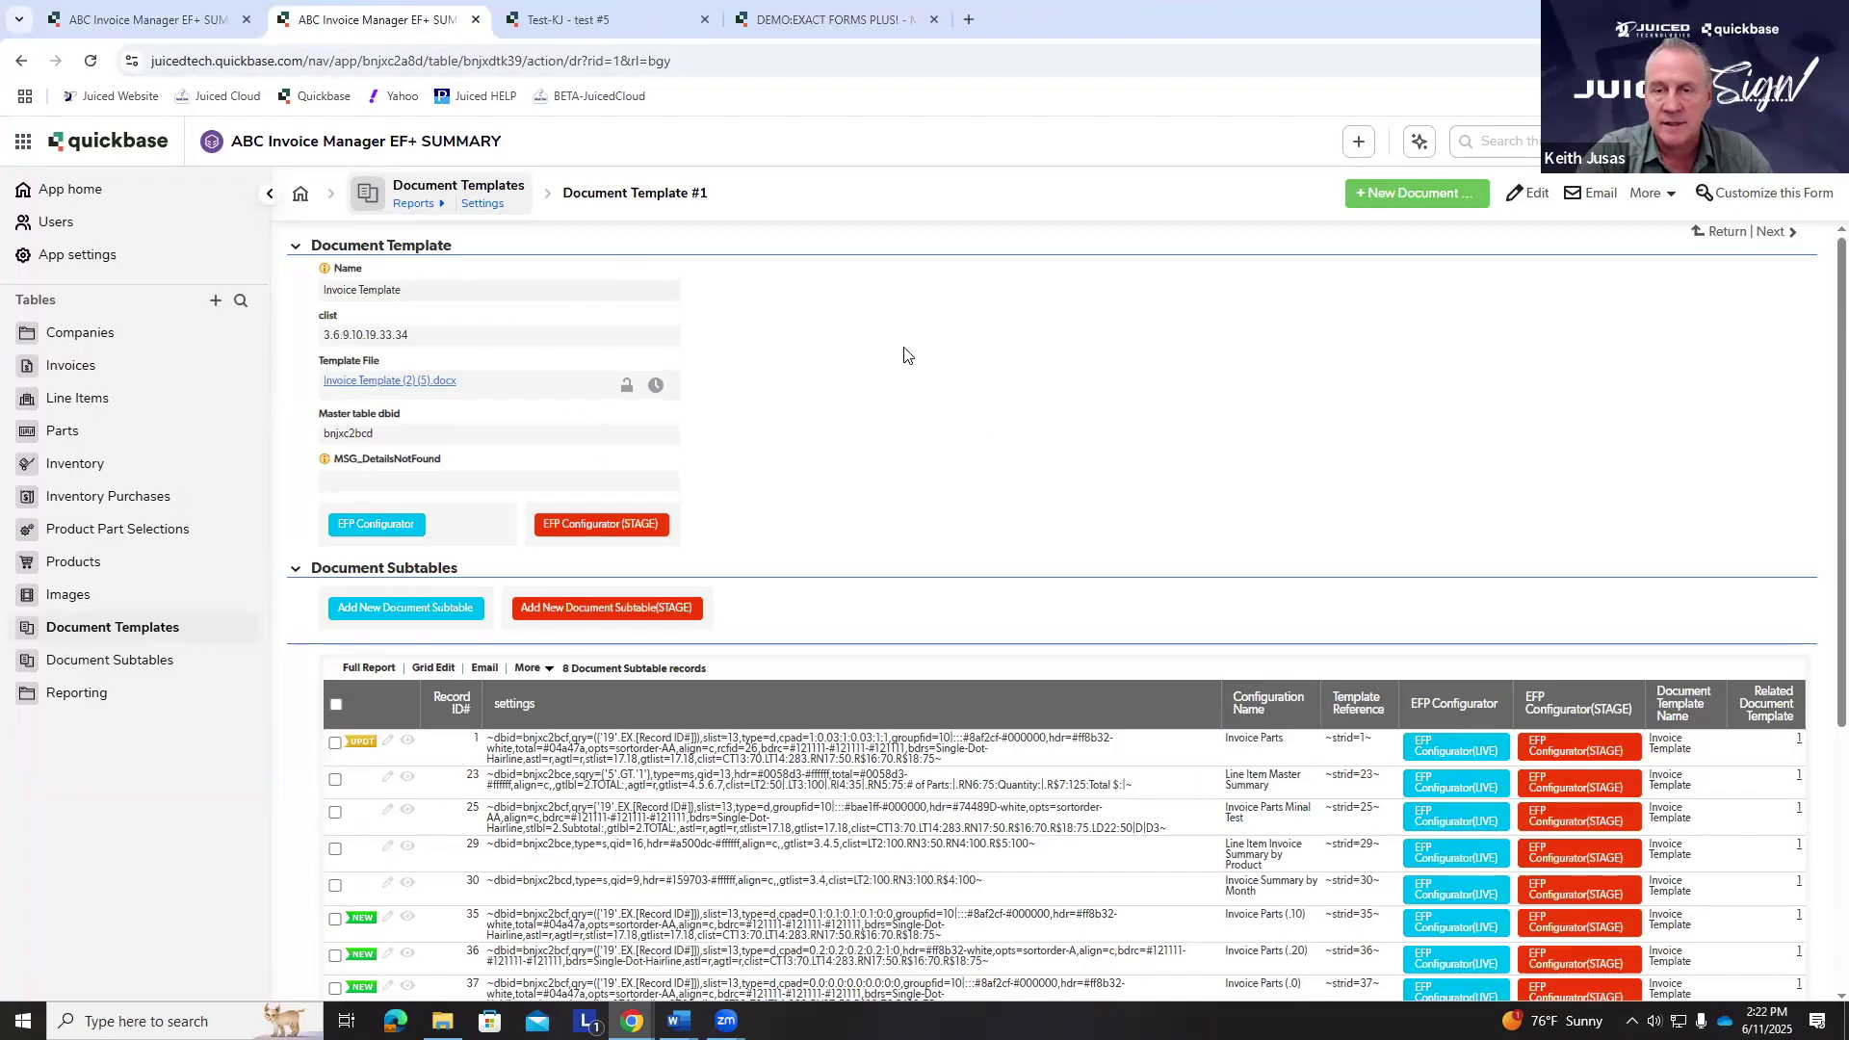
- Reopen the Acme Staple Company invoice from the recently visited records and create its summary report document
{"action": "left_click", "coordinate": [179, 21]}
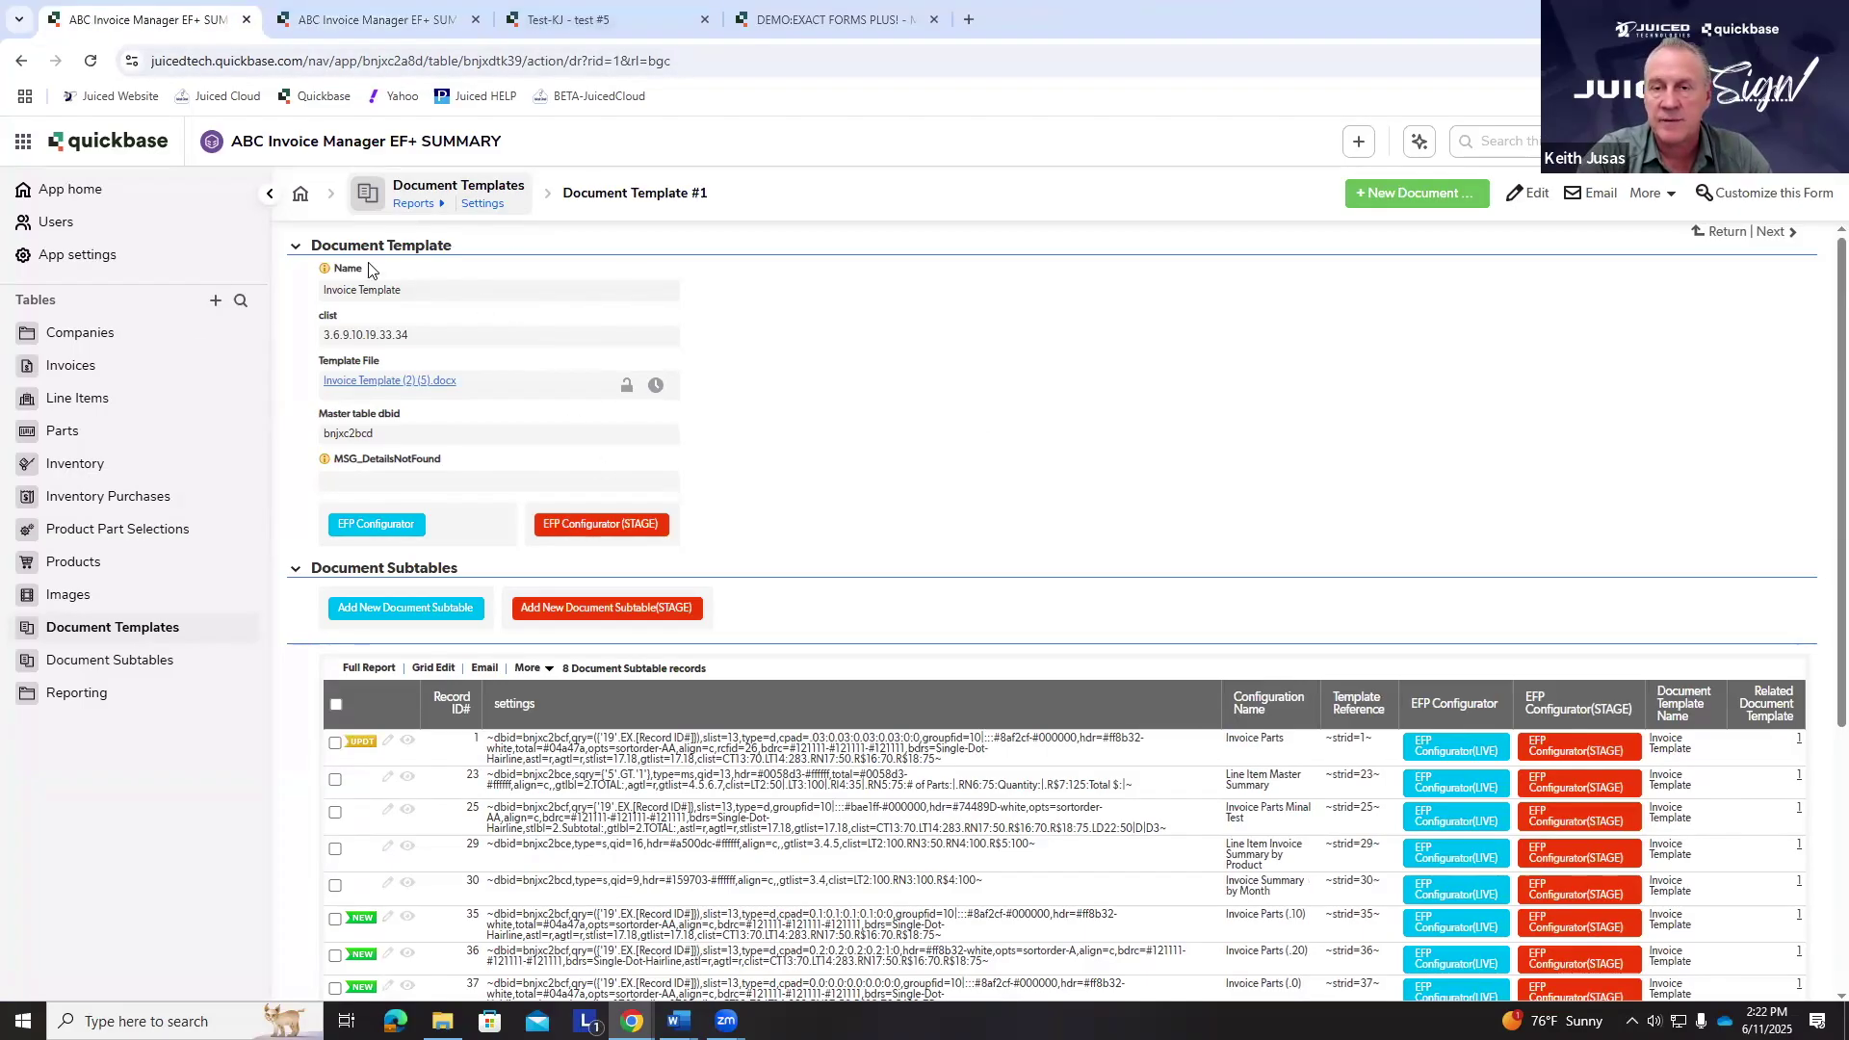
{"action": "left_click", "coordinate": [1722, 142]}
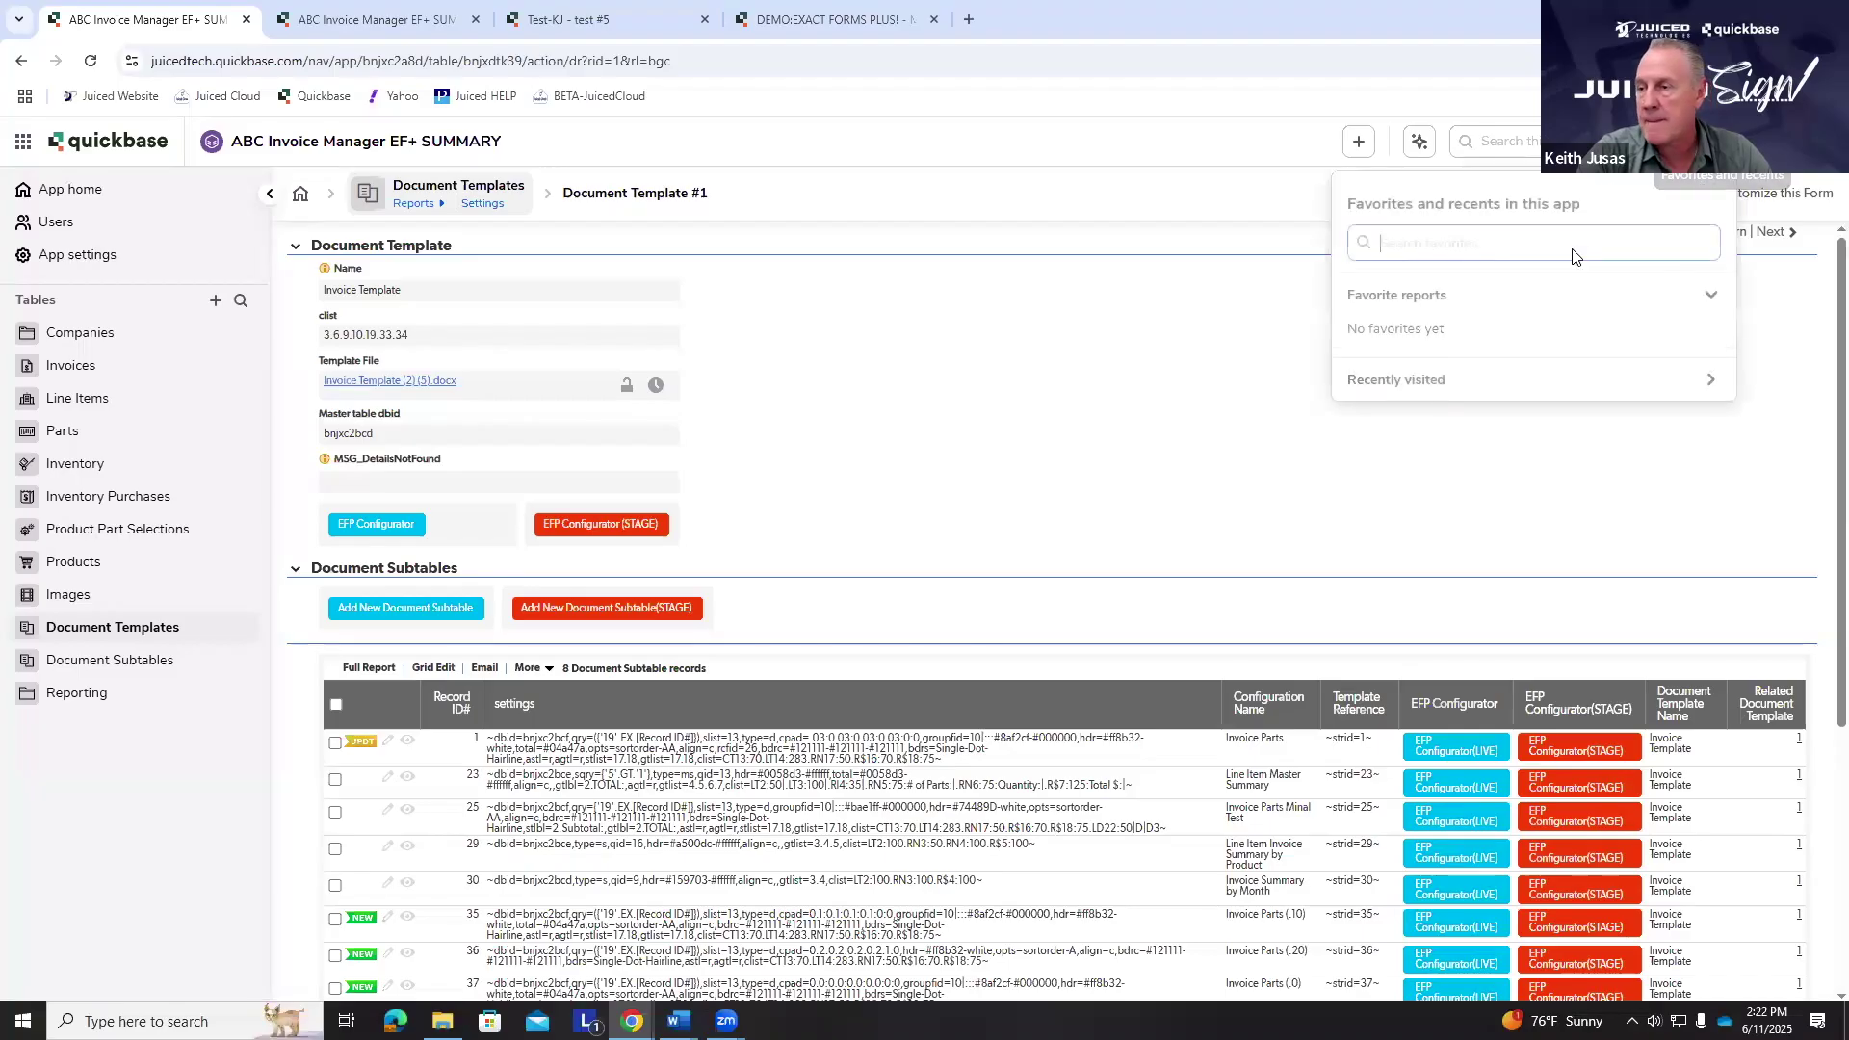
{"action": "left_click", "coordinate": [1416, 383]}
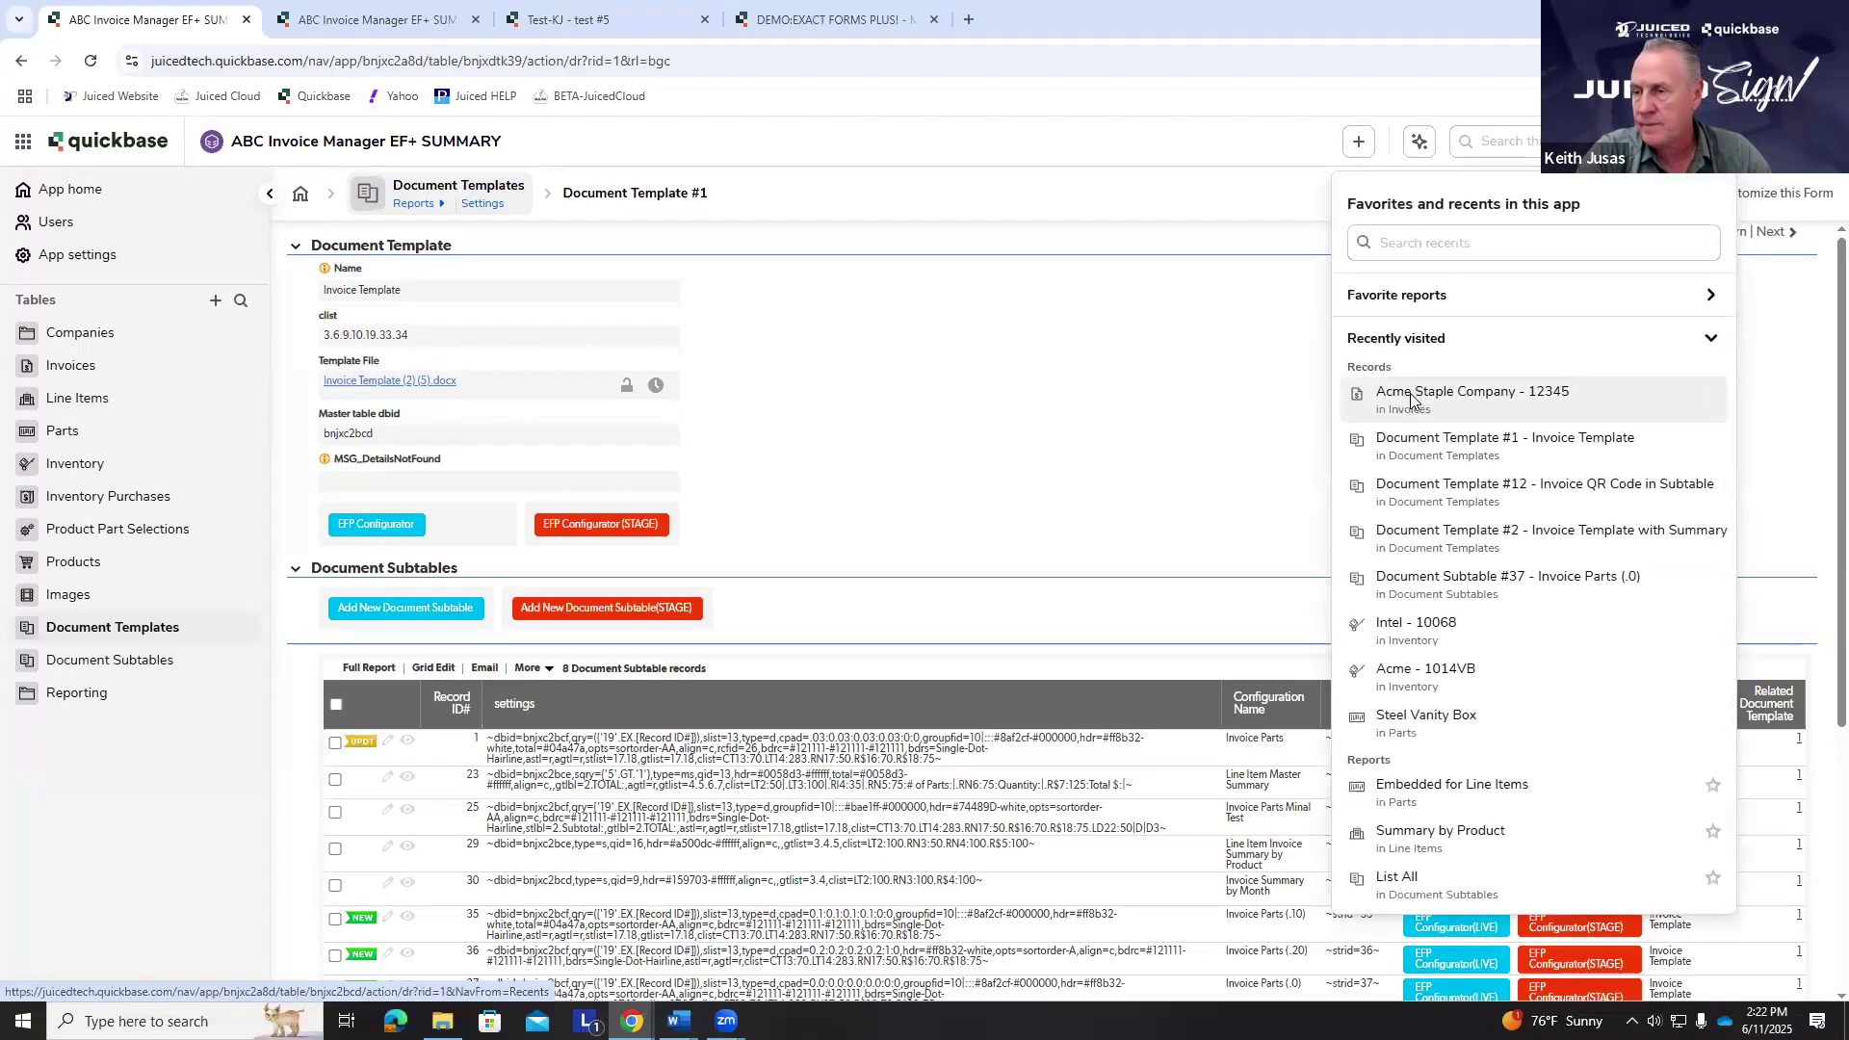
{"action": "left_click", "coordinate": [1413, 403]}
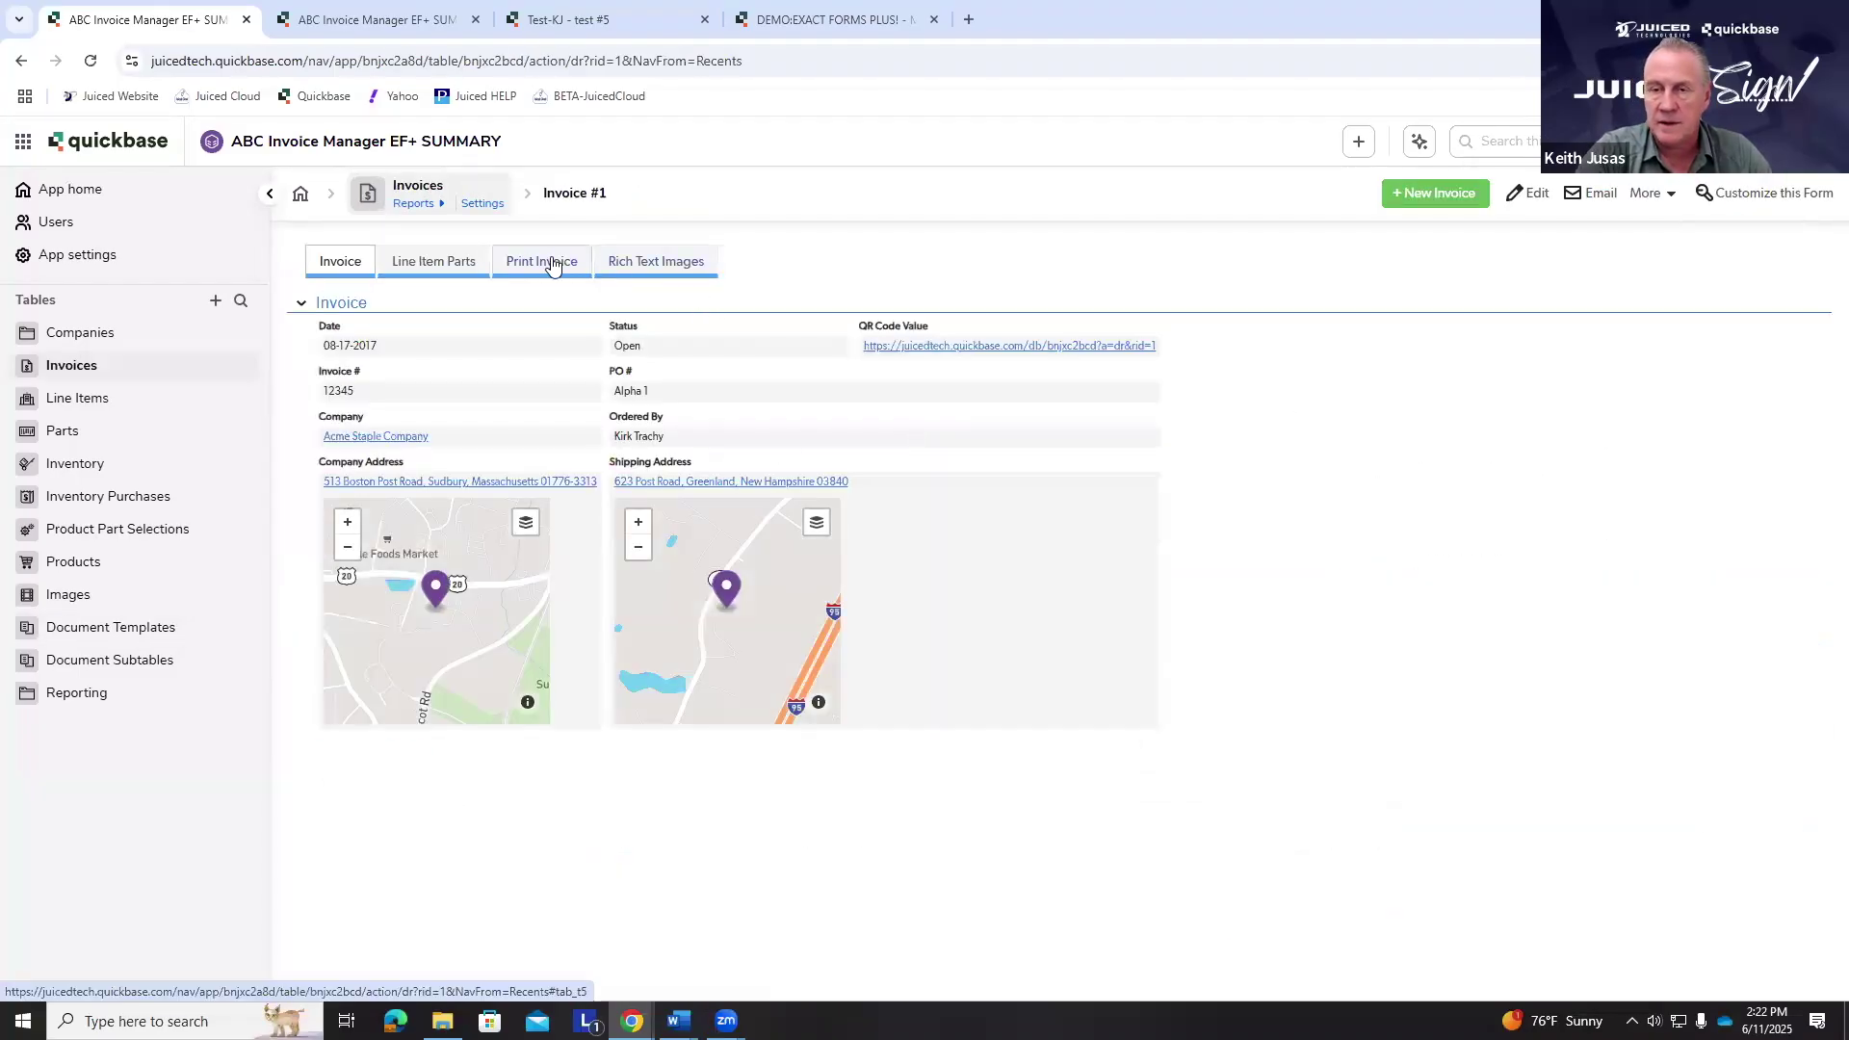
{"action": "left_click", "coordinate": [542, 261]}
{"action": "left_click", "coordinate": [416, 581]}
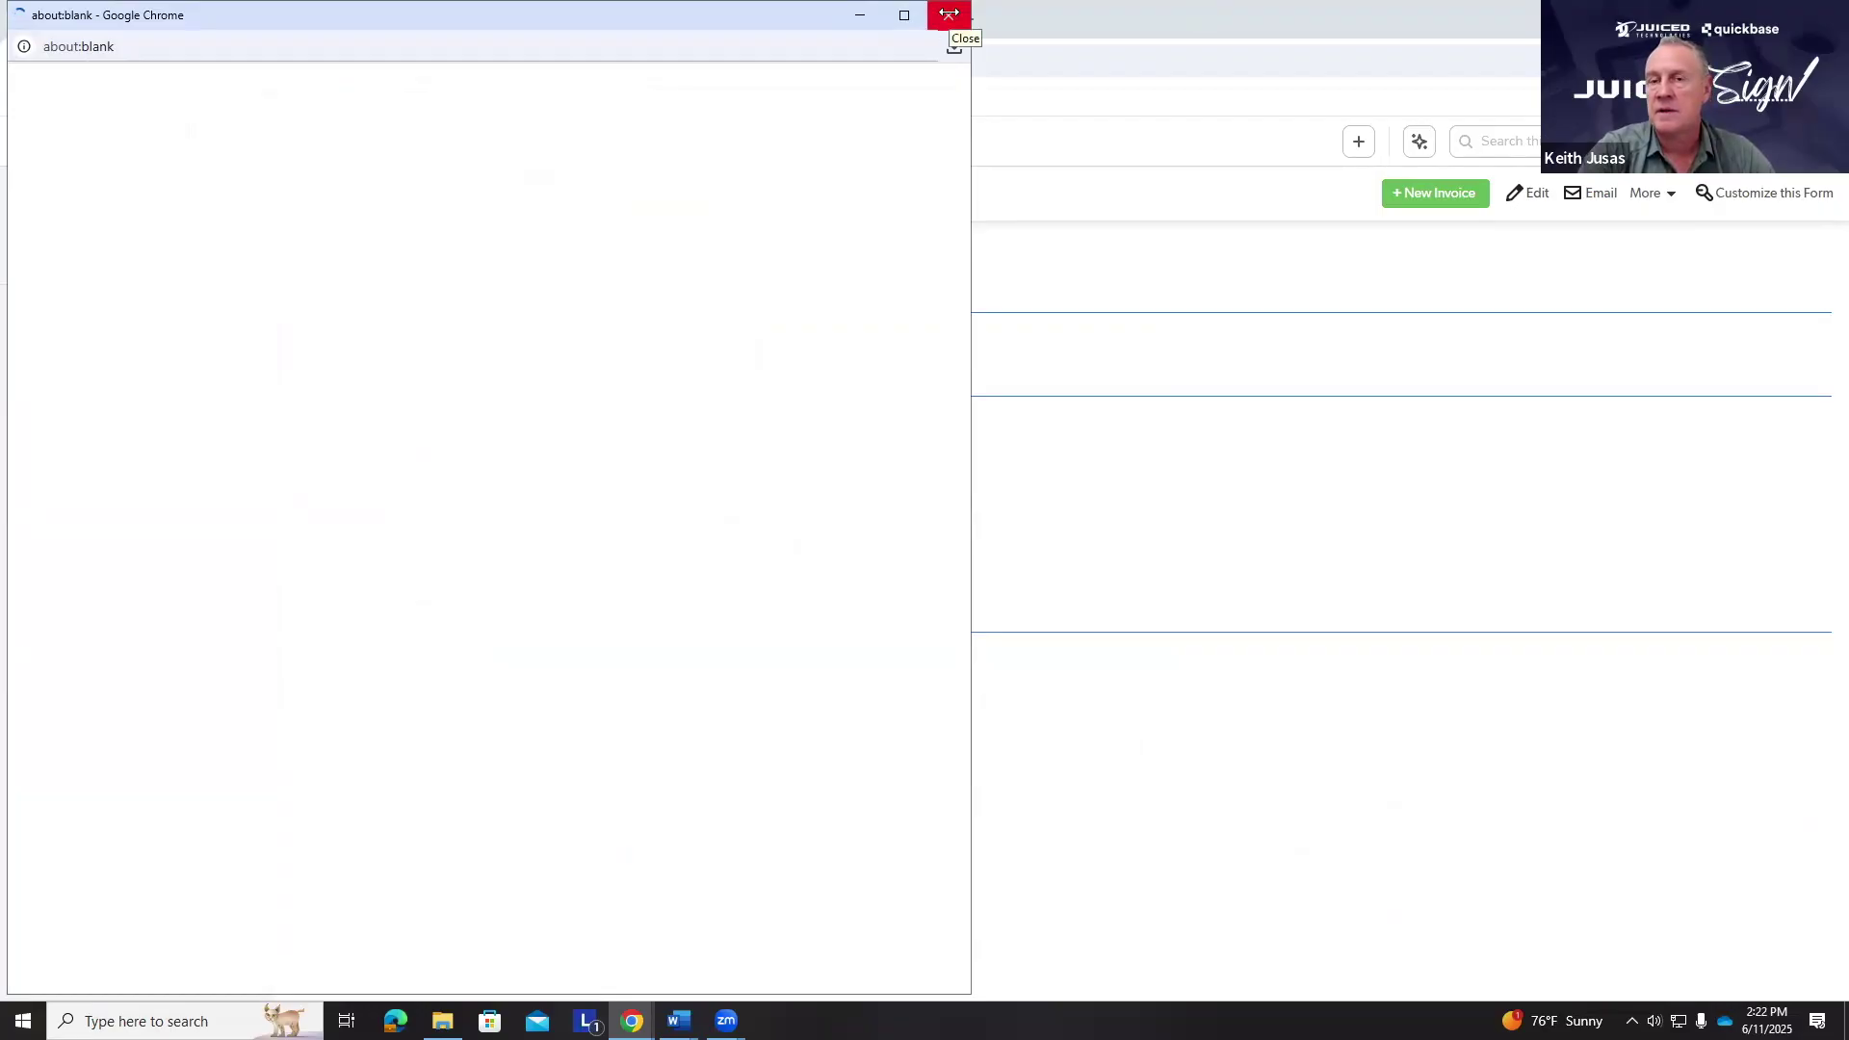
- Set the invoice's summary report output to pdf and save the invoice
{"action": "left_click", "coordinate": [1526, 193]}
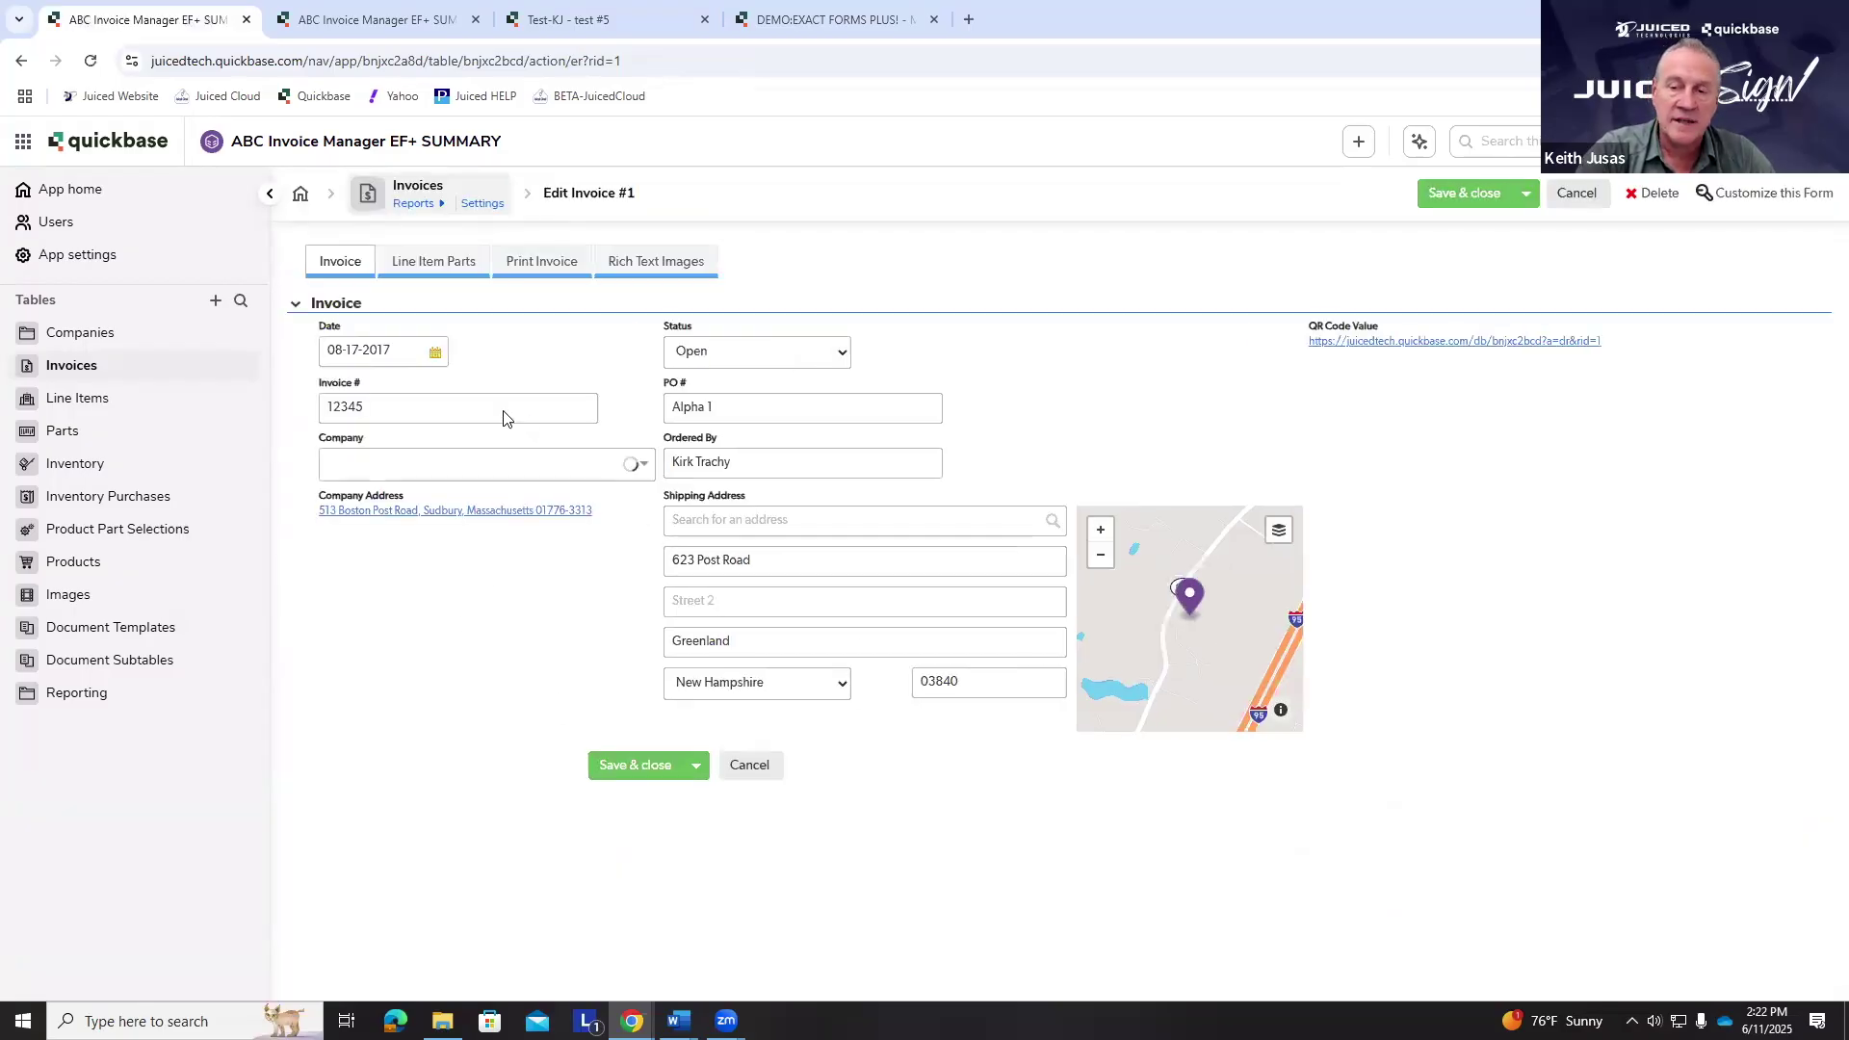
{"action": "left_click", "coordinate": [550, 267]}
{"action": "left_click", "coordinate": [550, 266]}
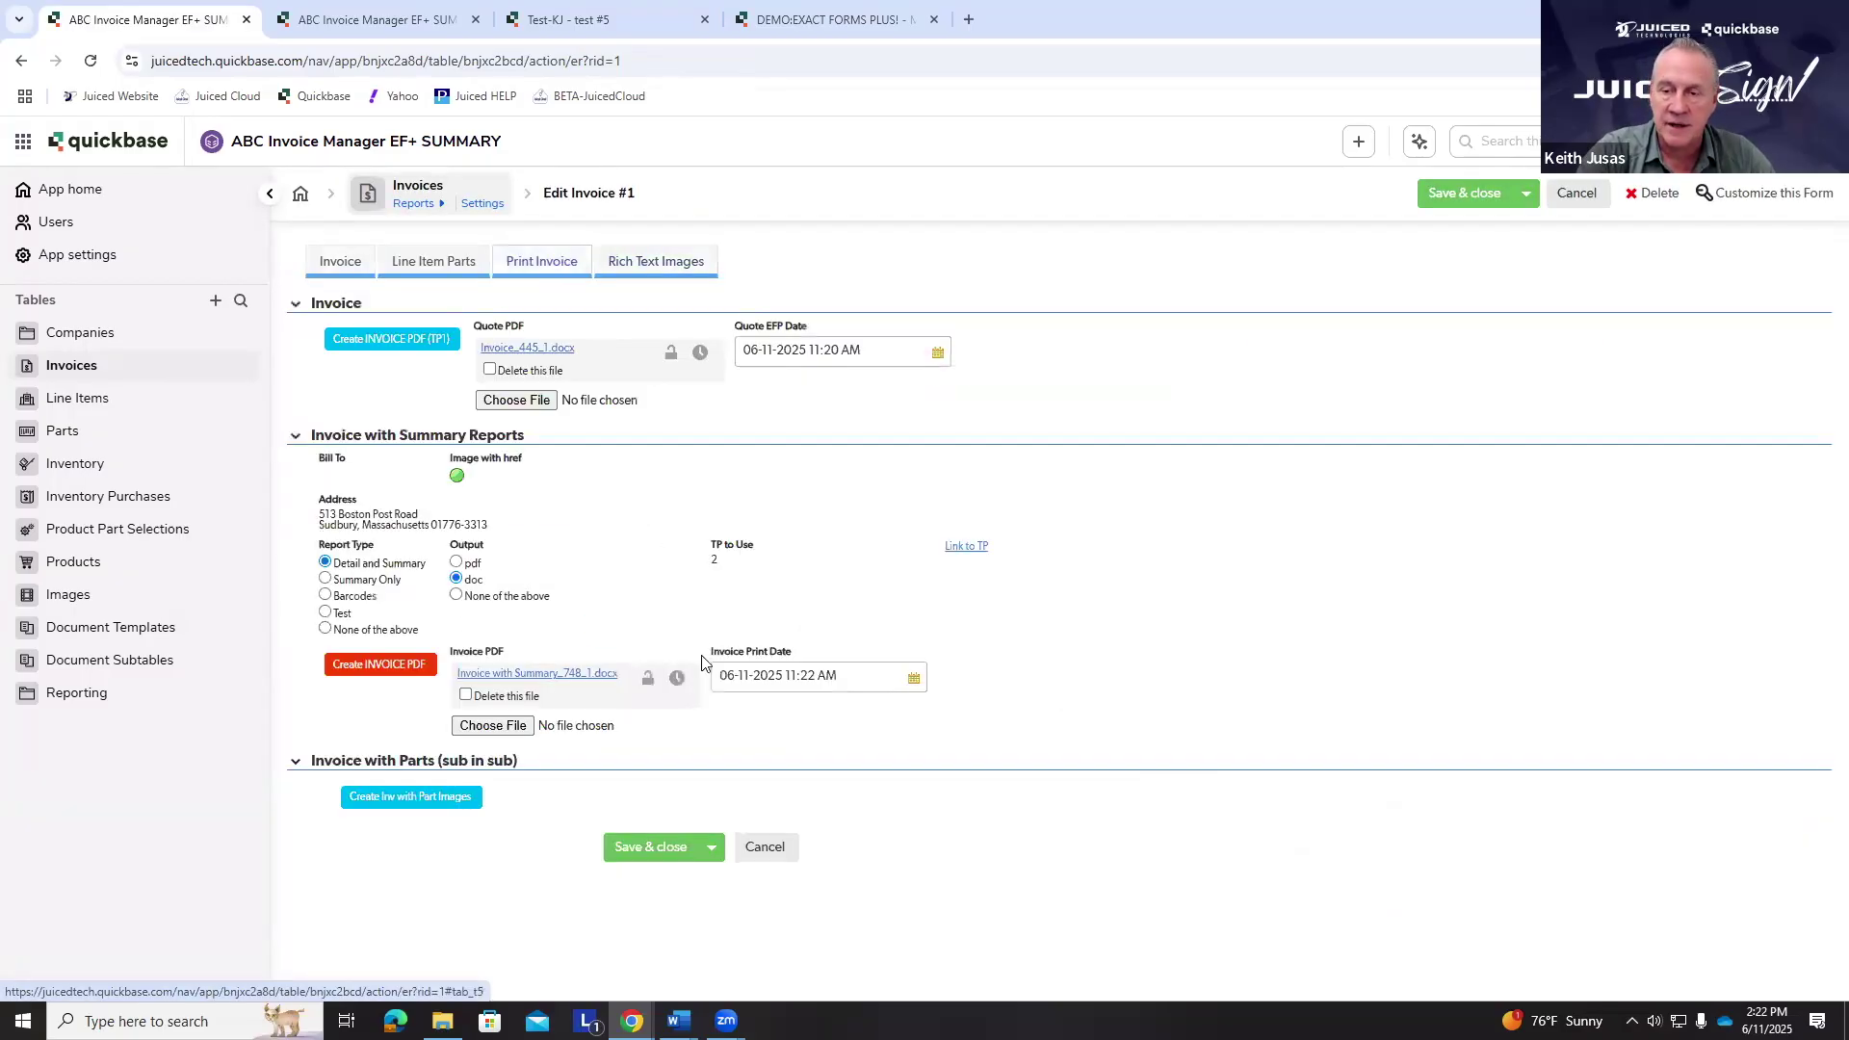
{"action": "left_click", "coordinate": [670, 580]}
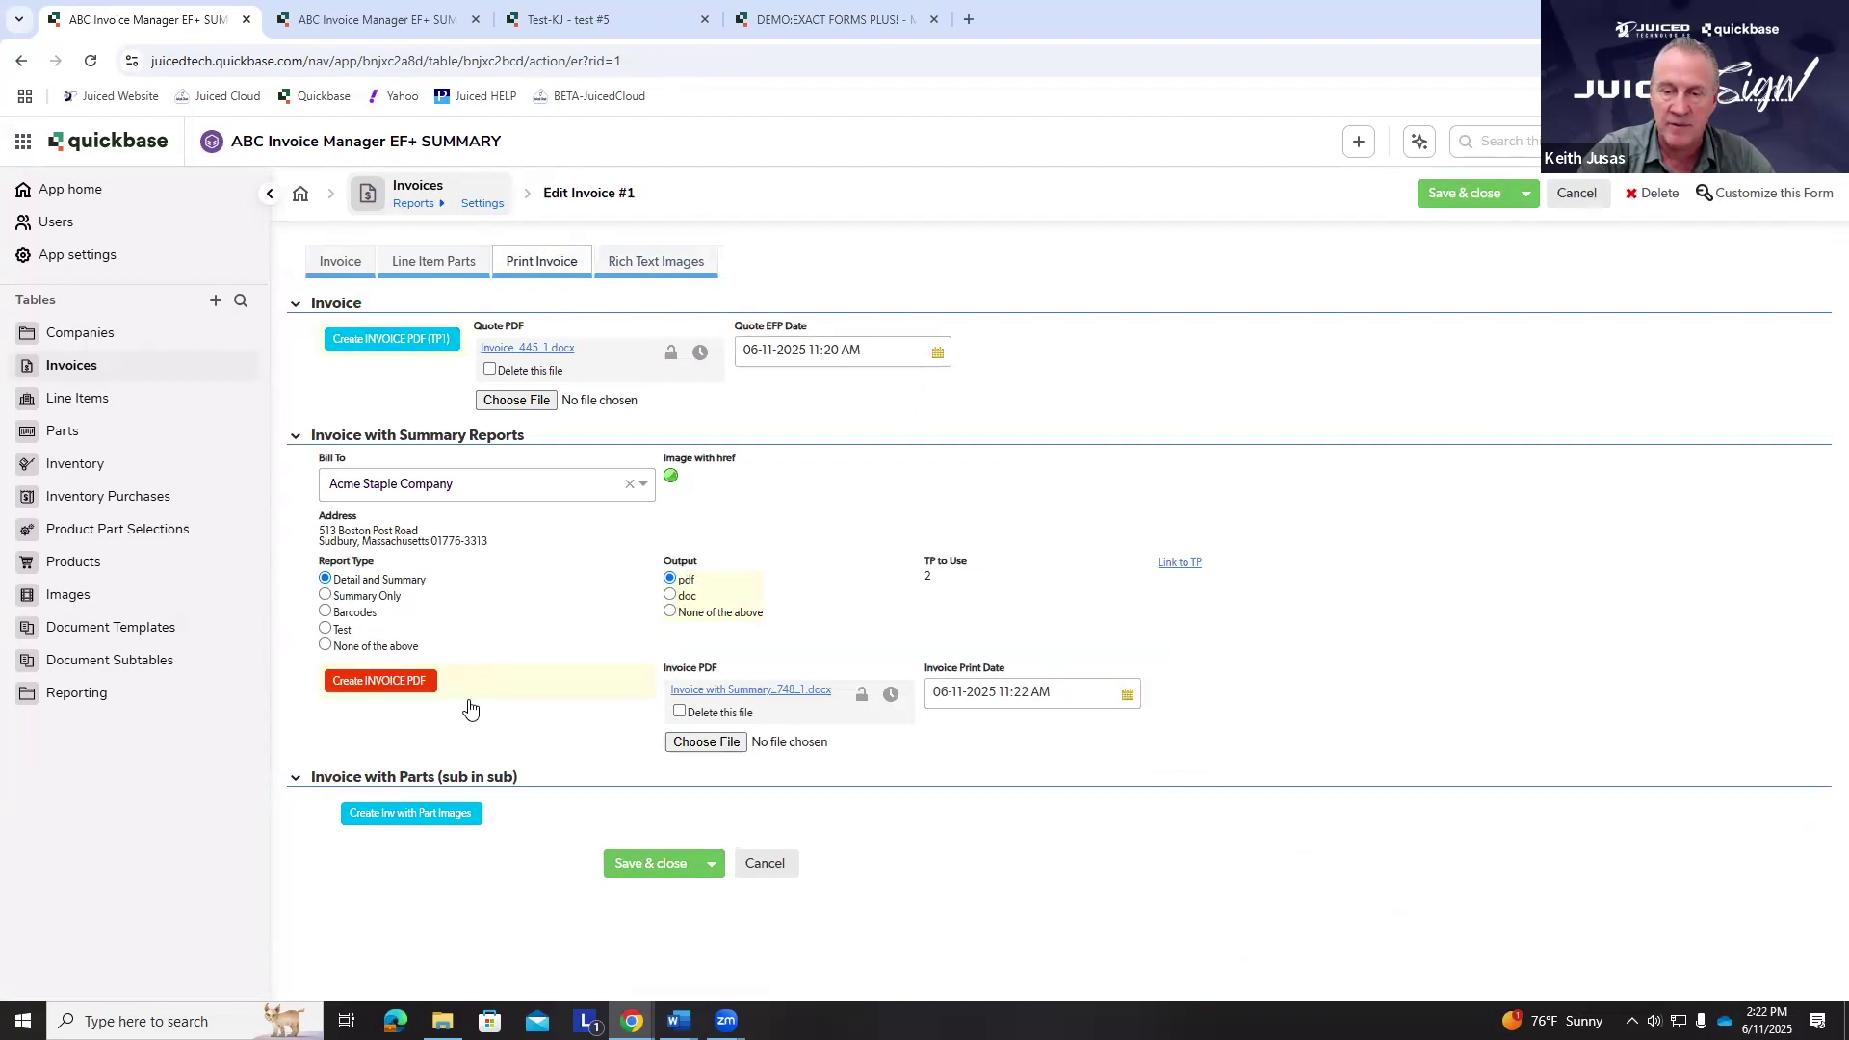
{"action": "left_click", "coordinate": [1466, 193]}
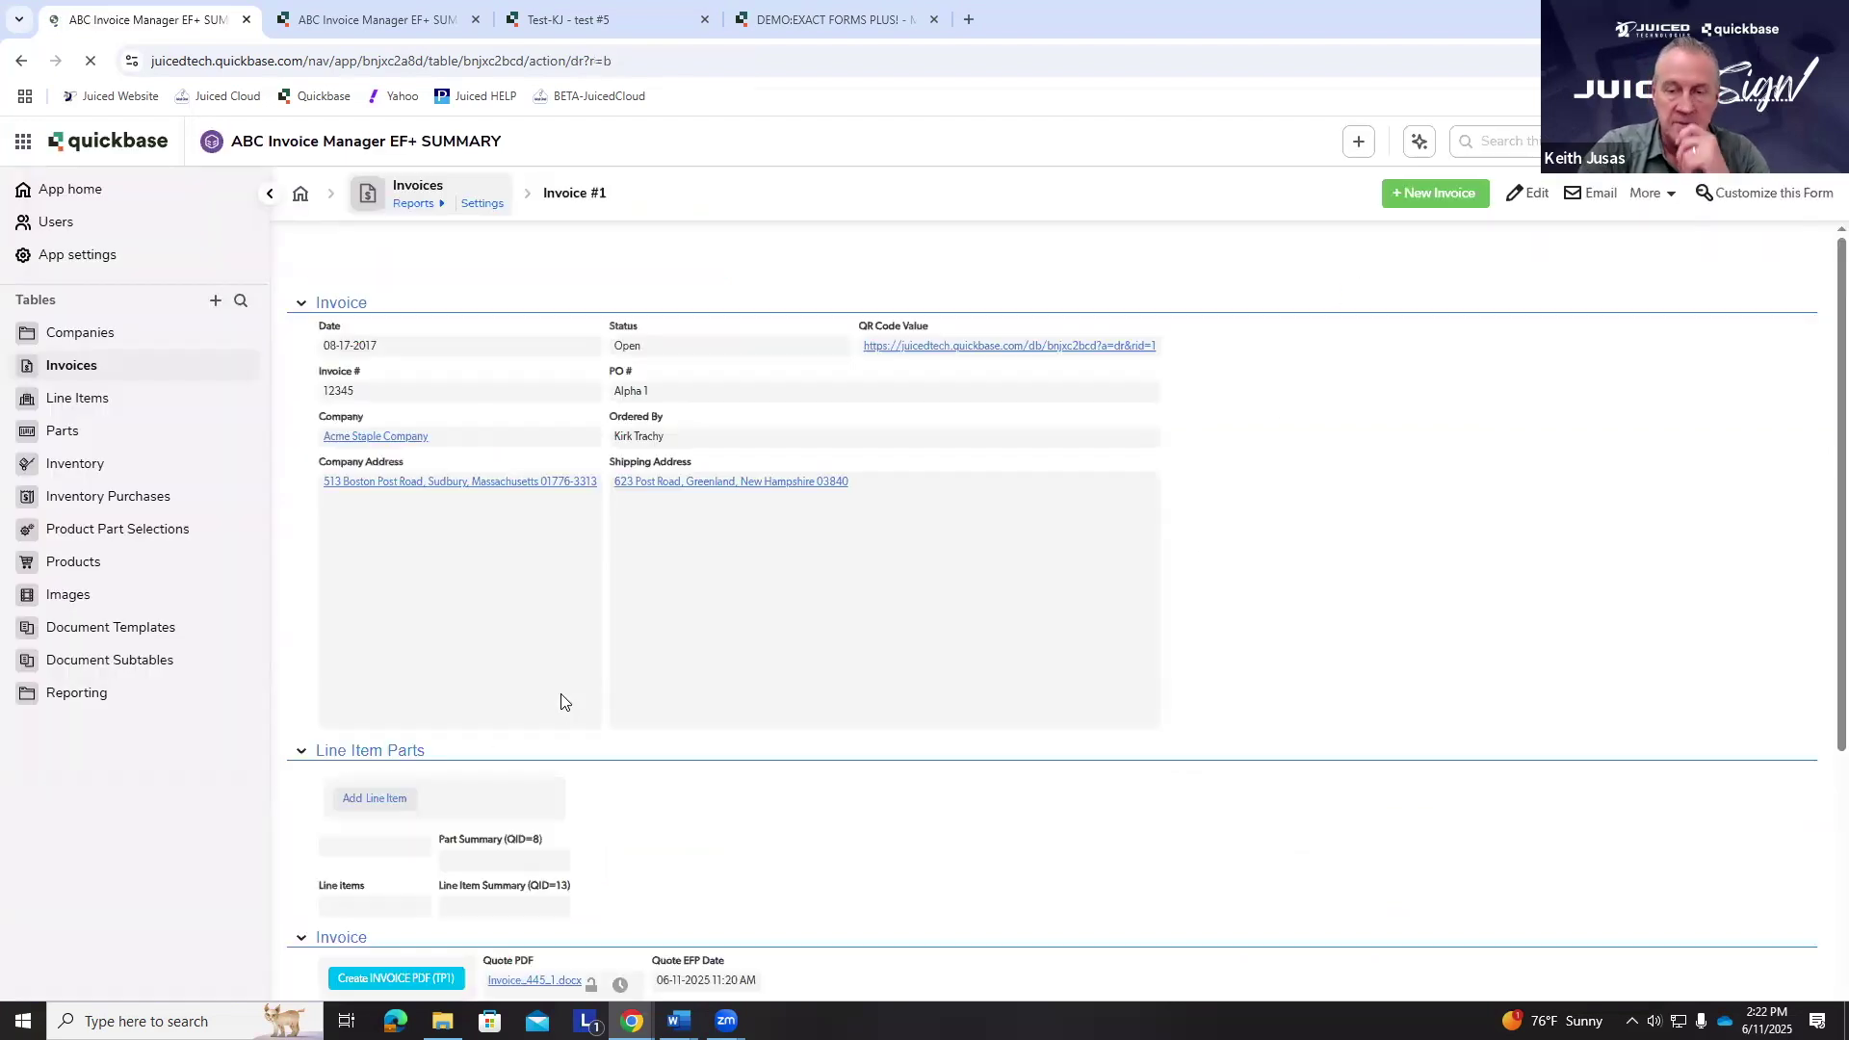
- Inspect the docfmt line in the Create Invoice PDF field's formula, and return to the invoice without changing the field
{"action": "left_click", "coordinate": [539, 261]}
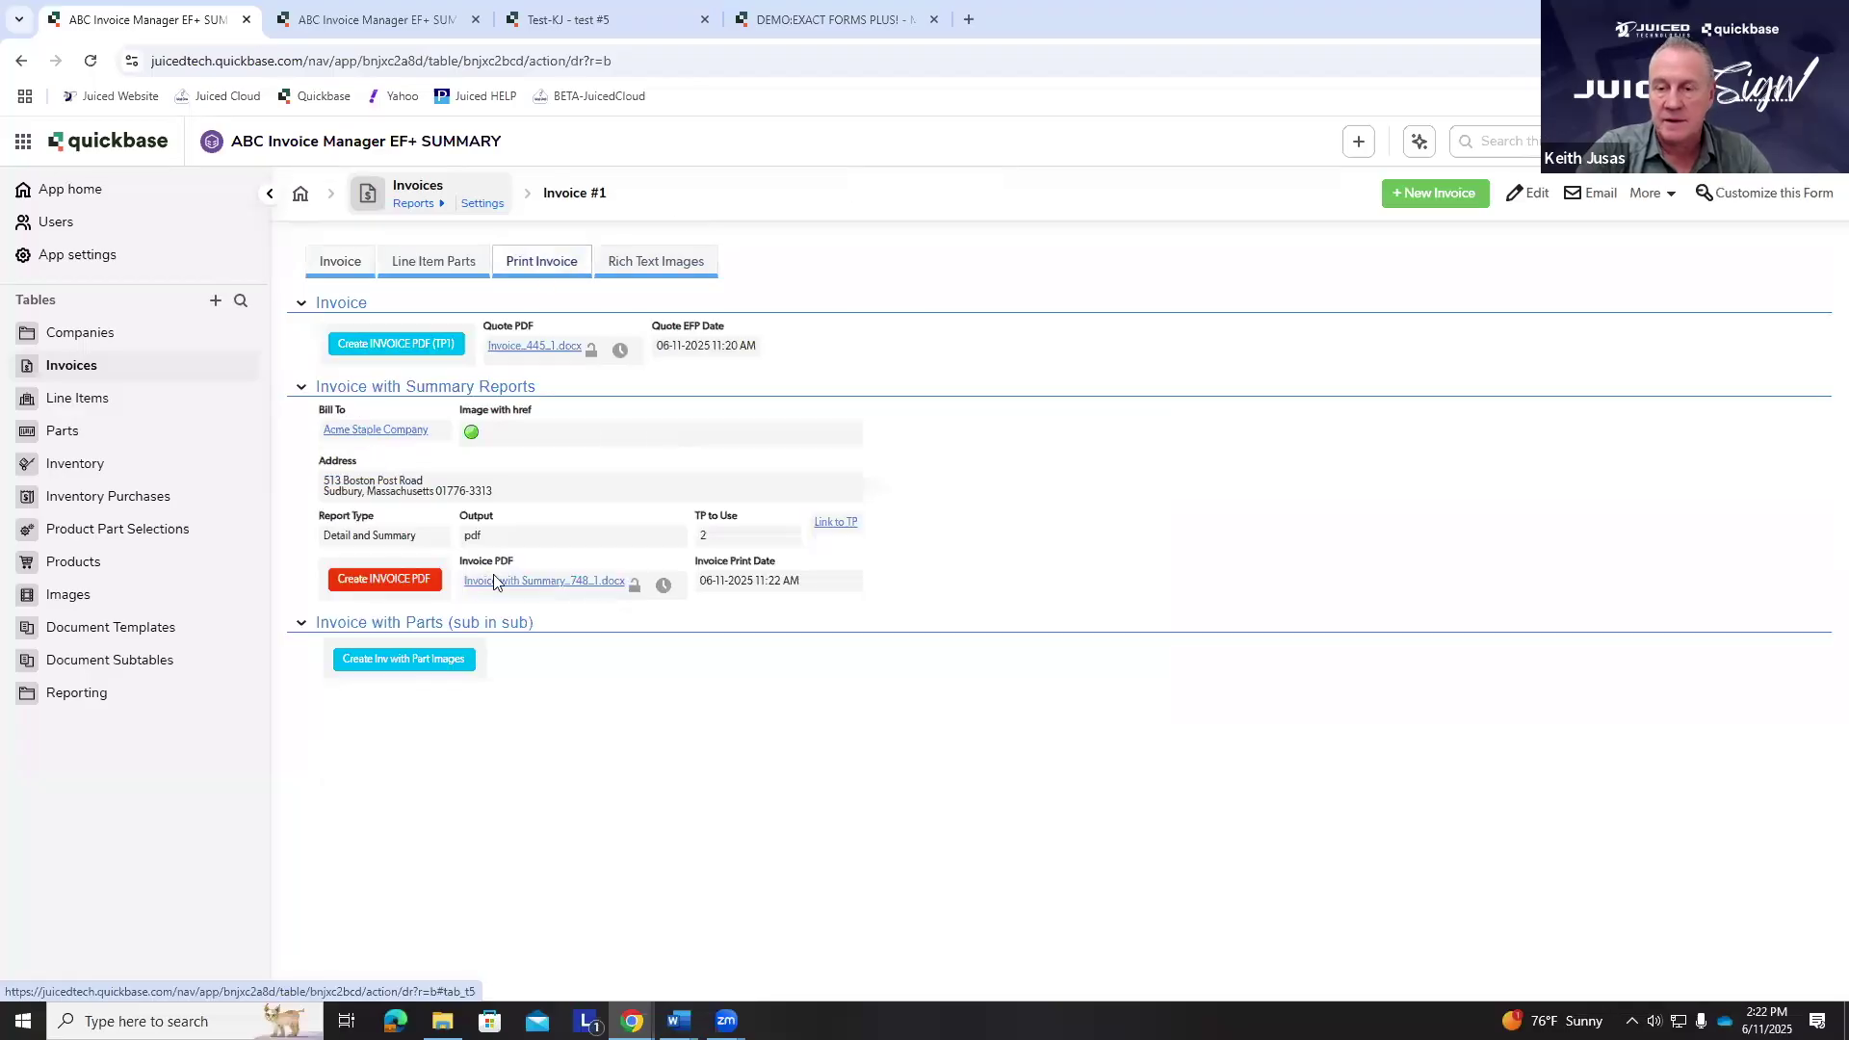
{"action": "right_click", "coordinate": [445, 576]}
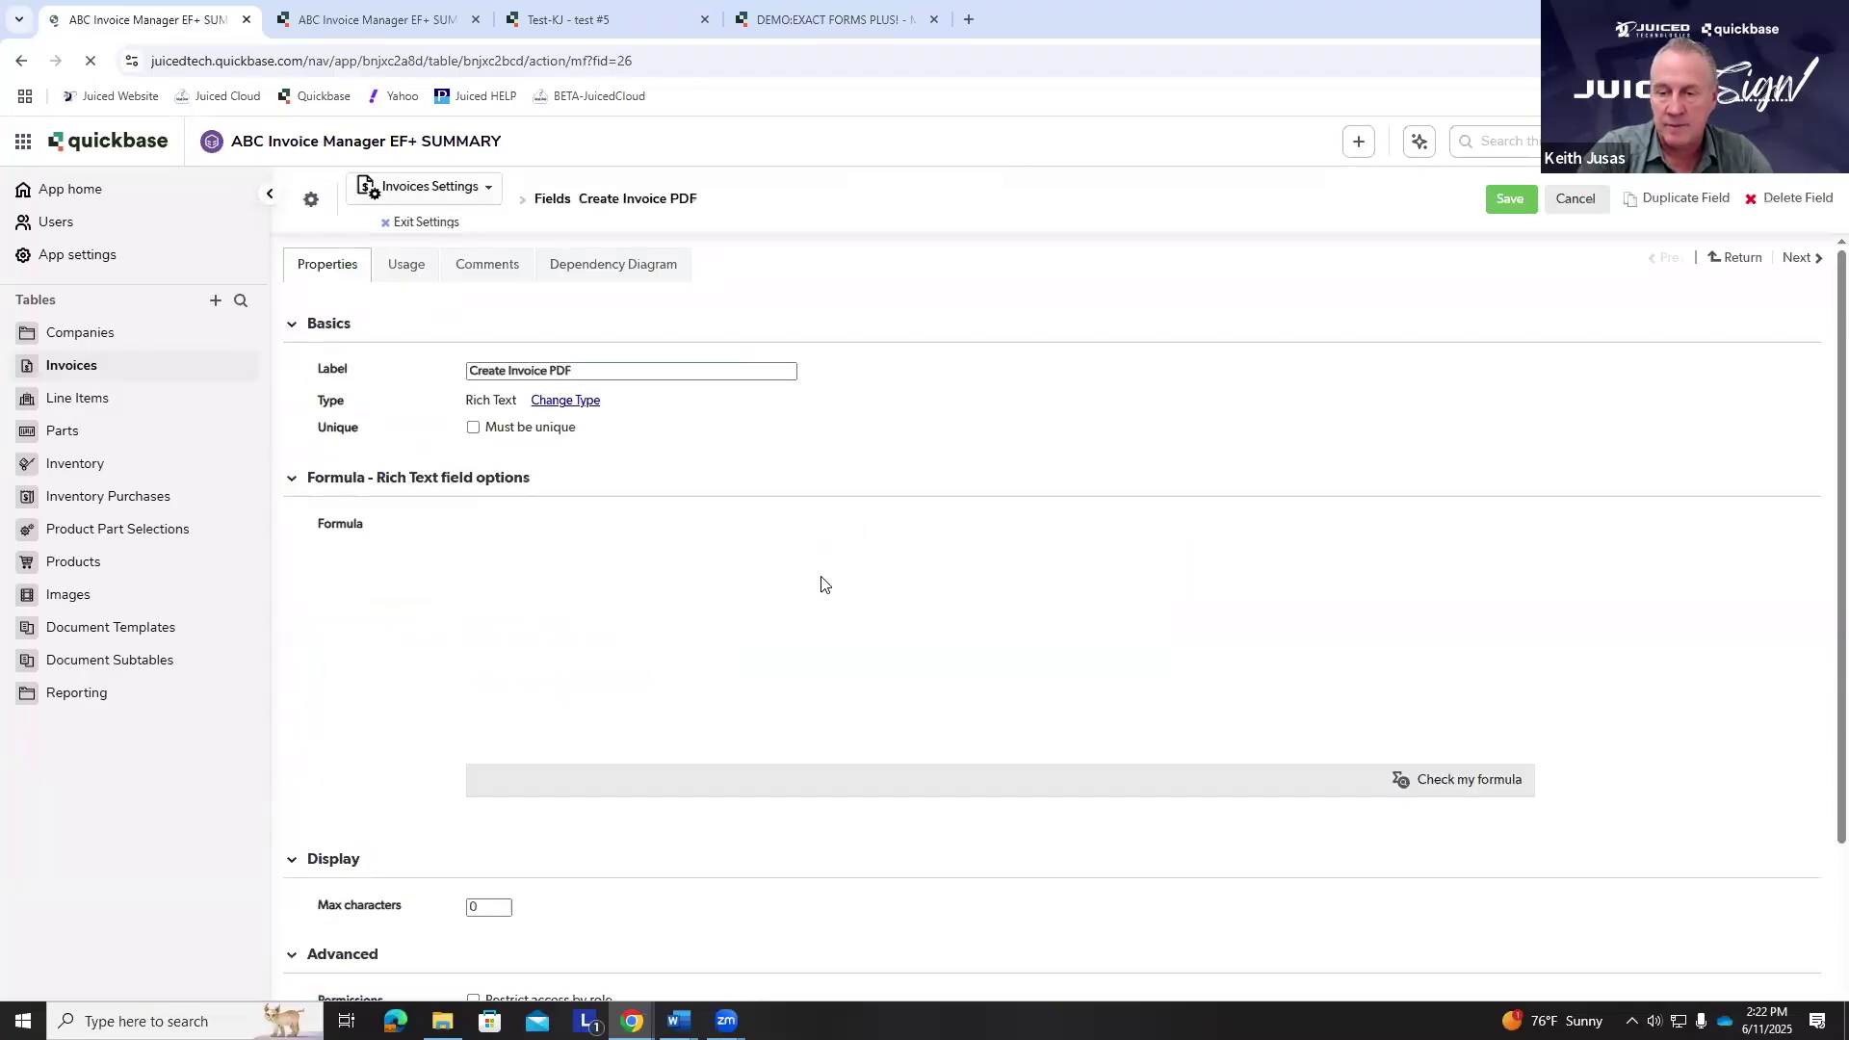
{"action": "left_click_drag", "start_coordinate": [678, 739], "coordinate": [481, 724]}
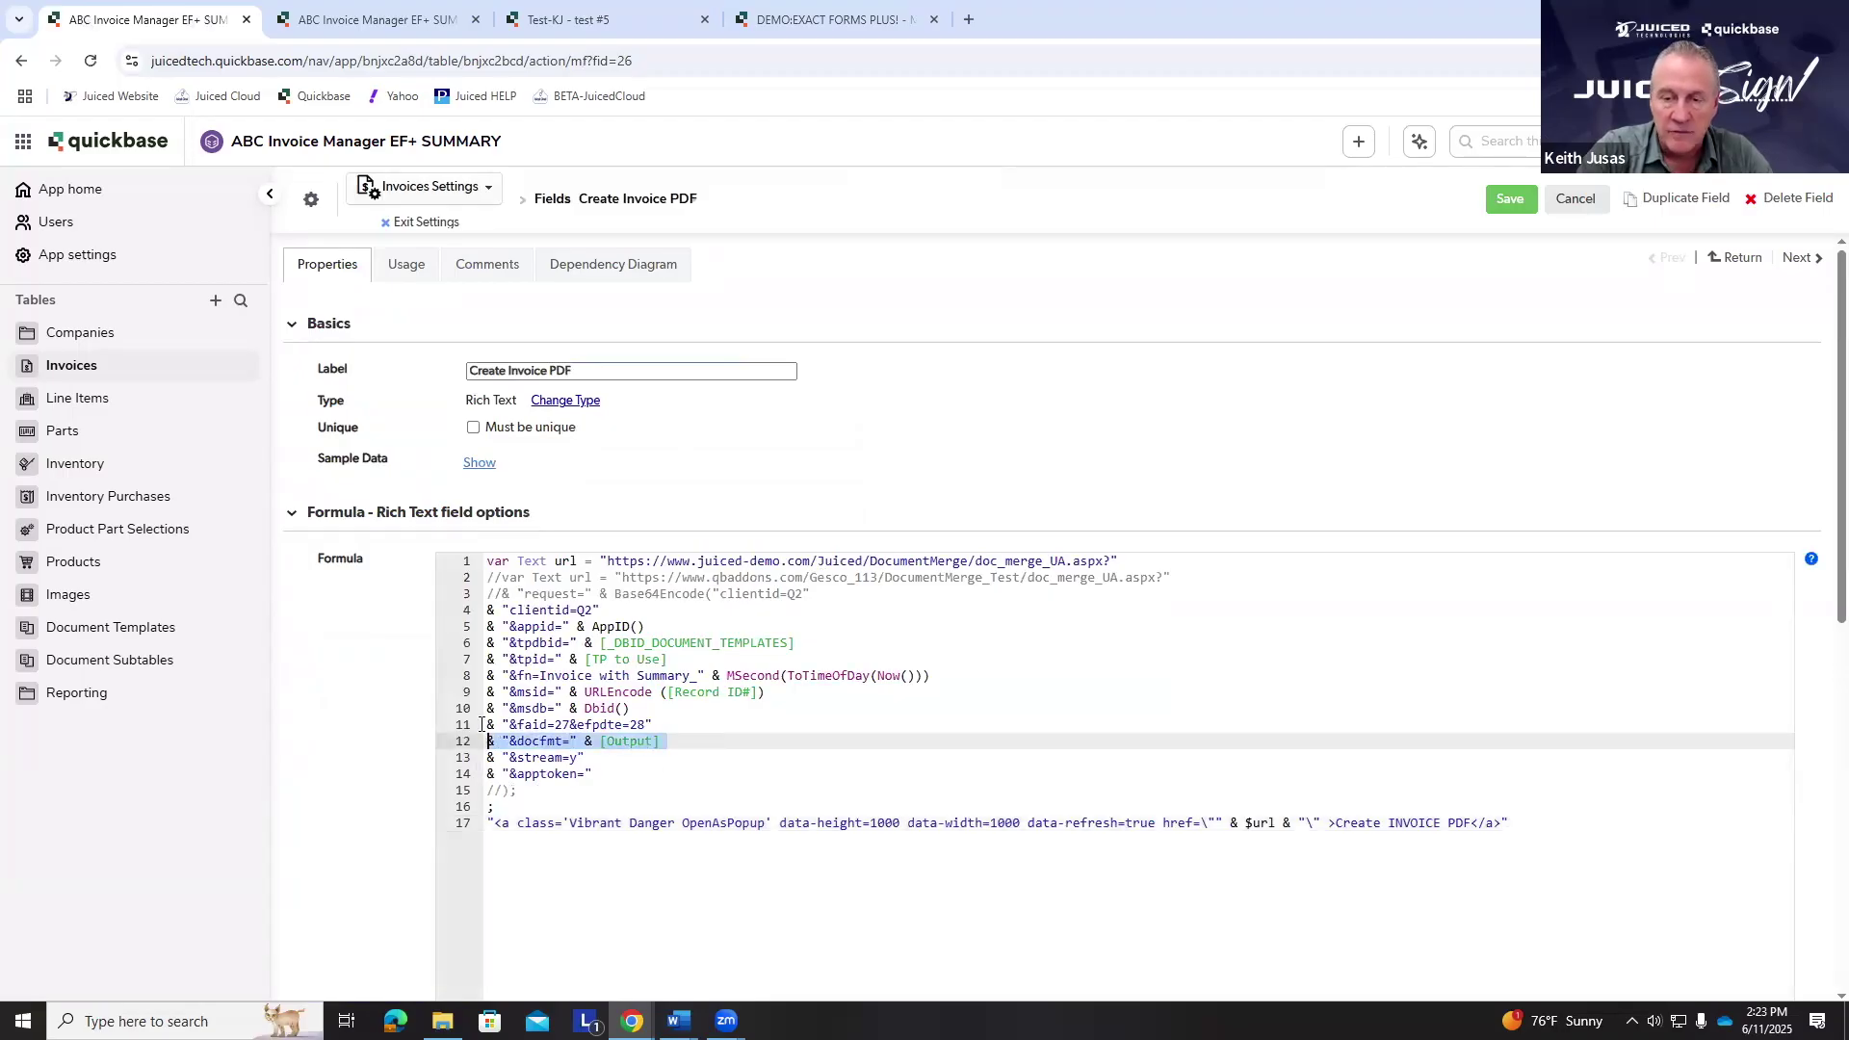
{"action": "left_click", "coordinate": [1576, 200]}
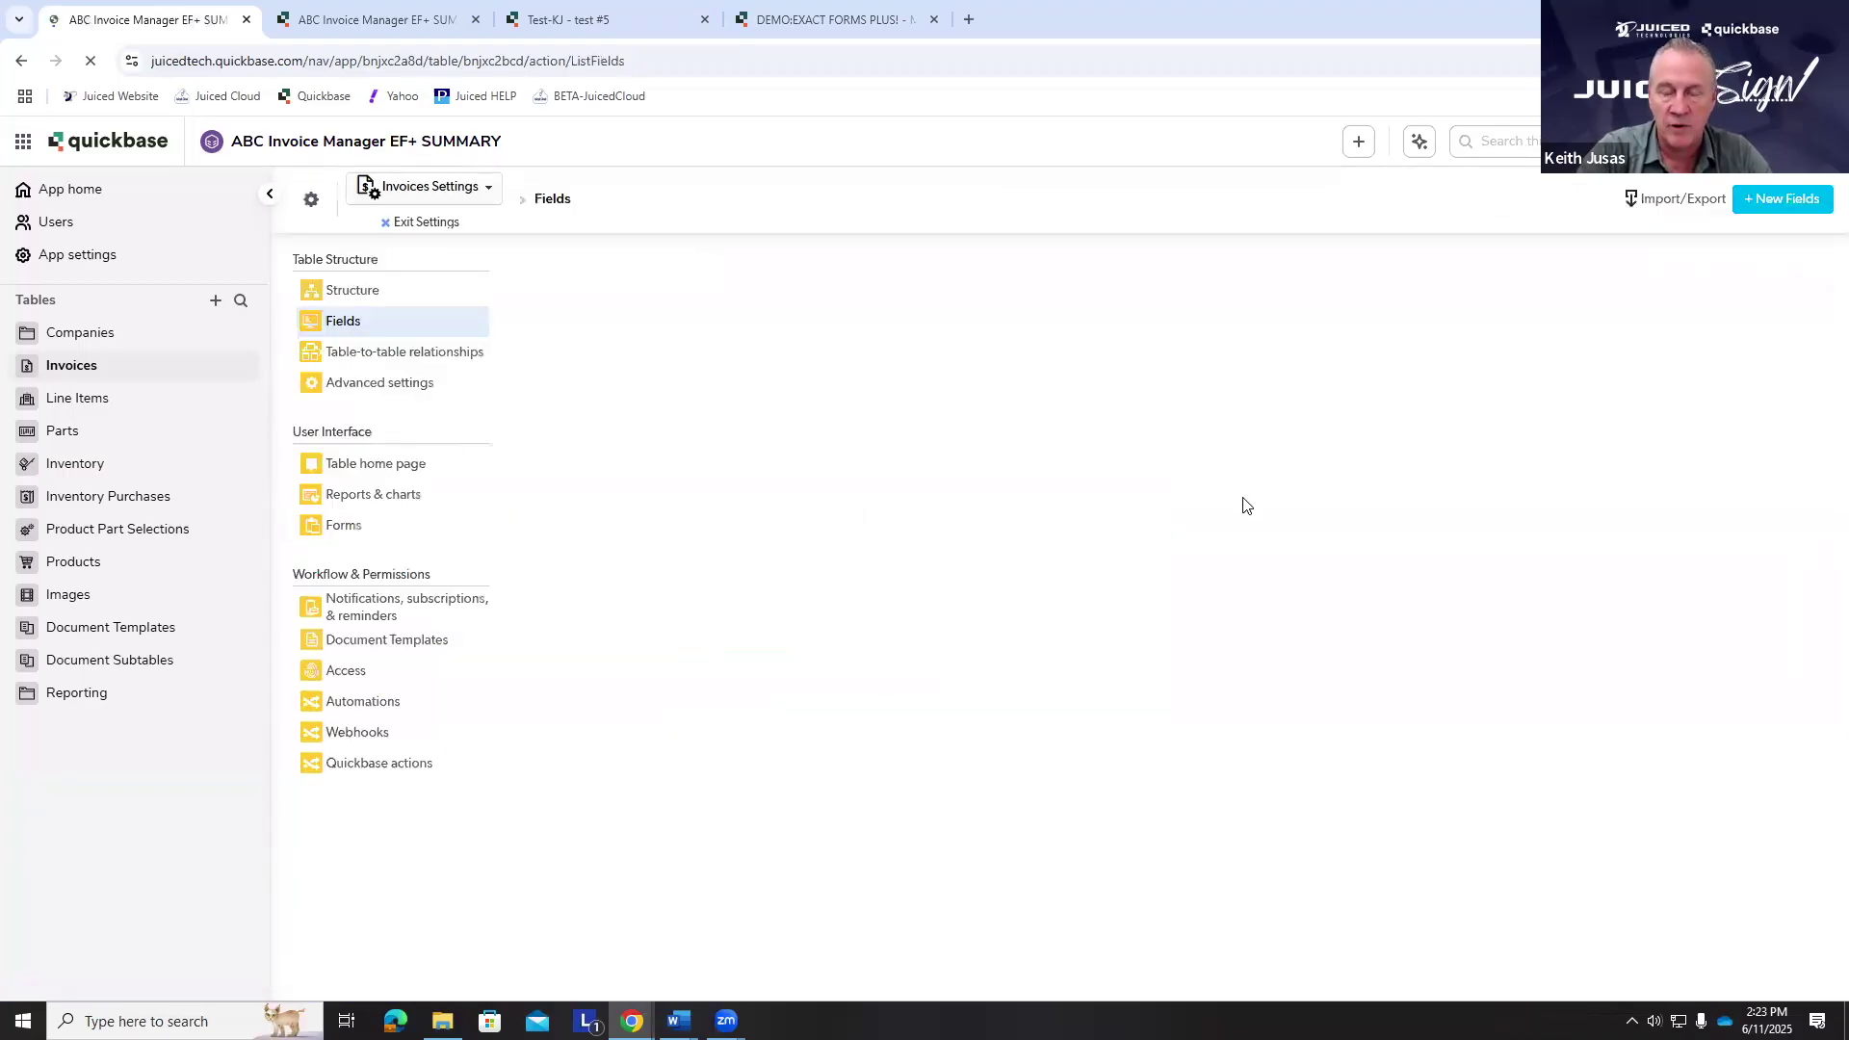
{"action": "left_click", "coordinate": [427, 223]}
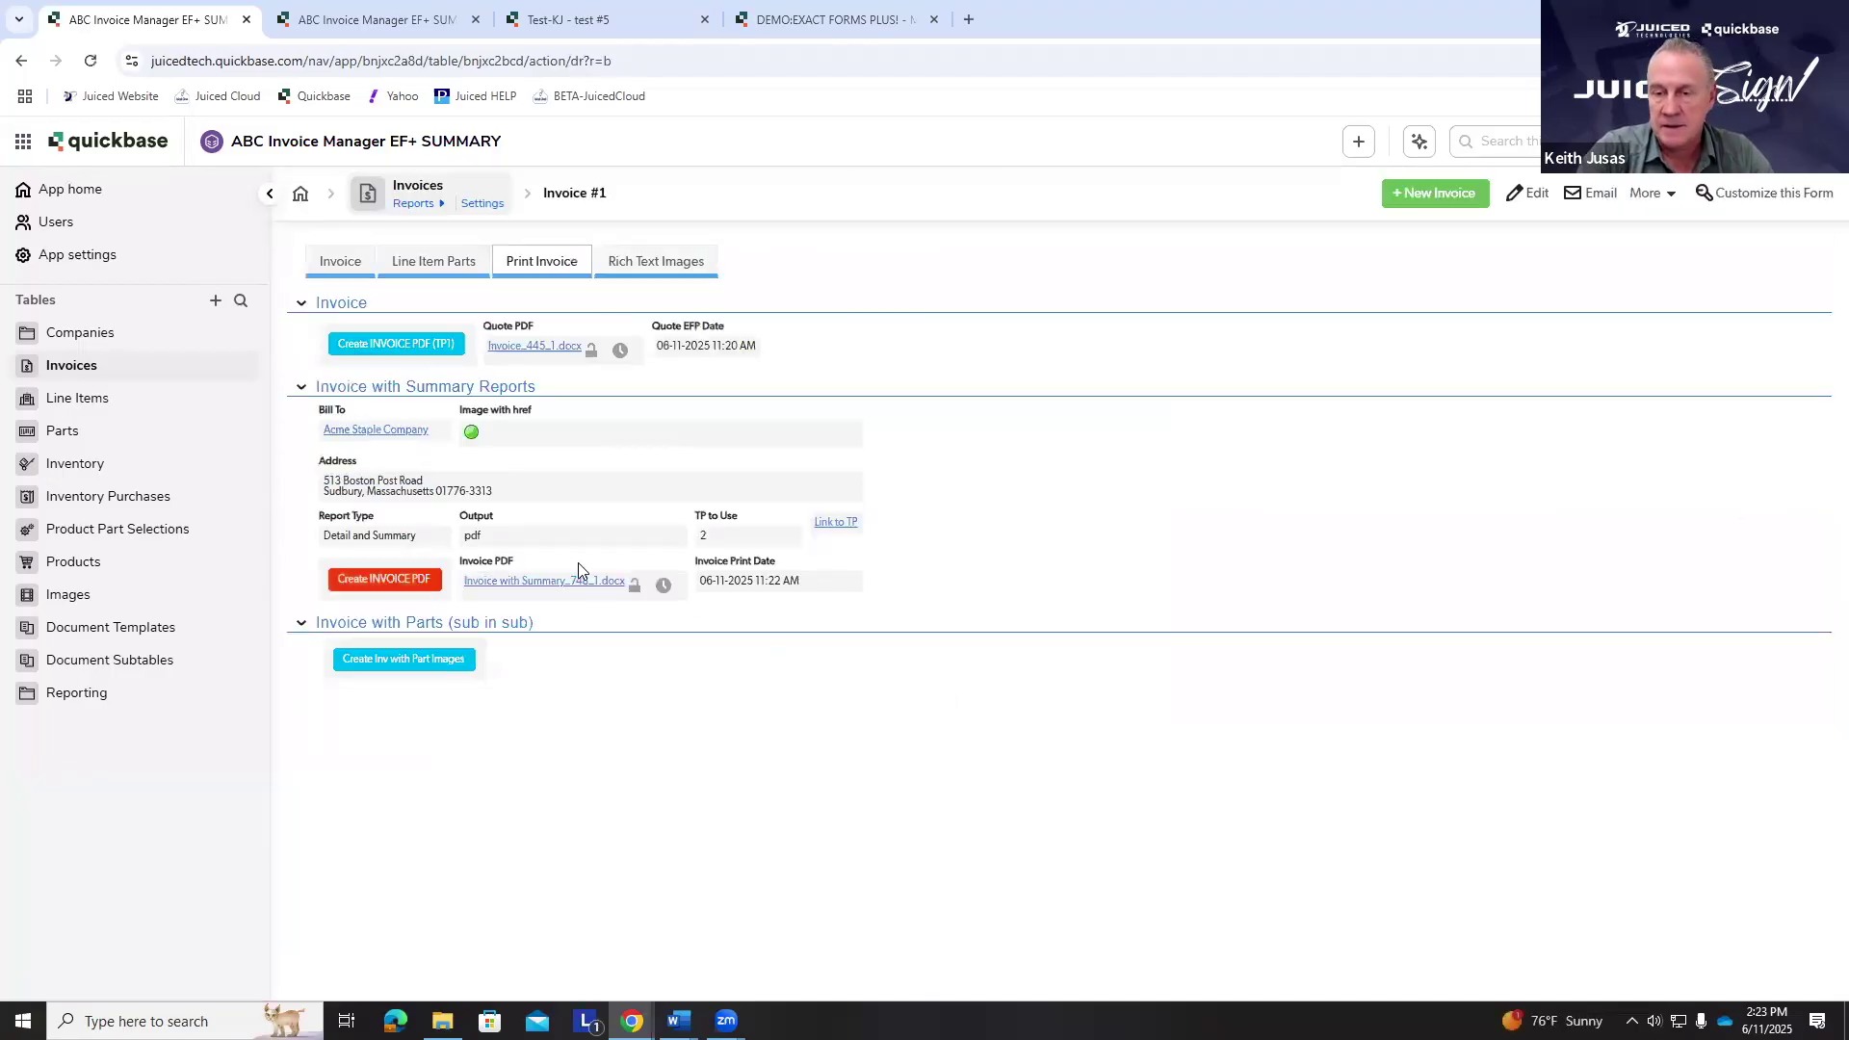
- Create the Detail and Summary invoice as a PDF
{"action": "left_click", "coordinate": [391, 579]}
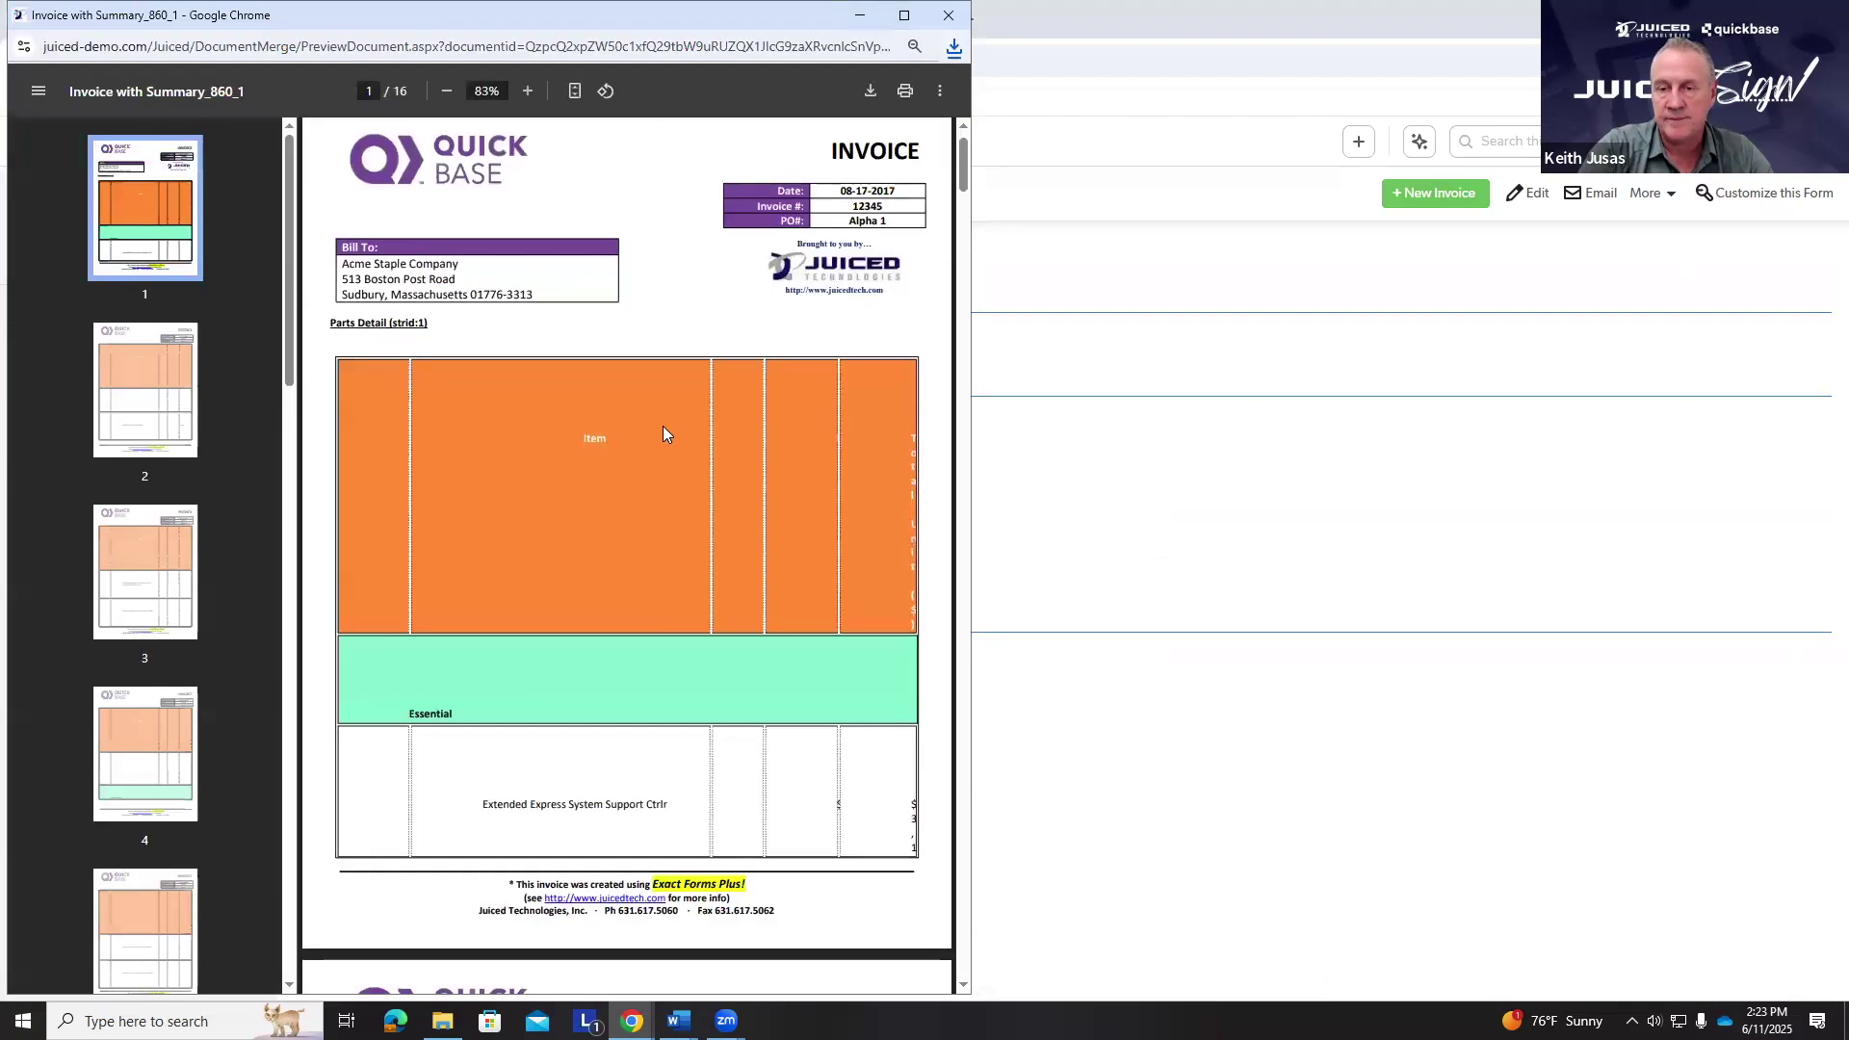
- Examine the Line Item Master Summary on the PDF invoice's last page at 125% zoom, and open the Essential product's image
{"action": "scroll", "coordinate": [663, 426], "scroll_direction": "down", "scroll_amount": 9}
{"action": "left_click_drag", "start_coordinate": [960, 251], "coordinate": [956, 960]}
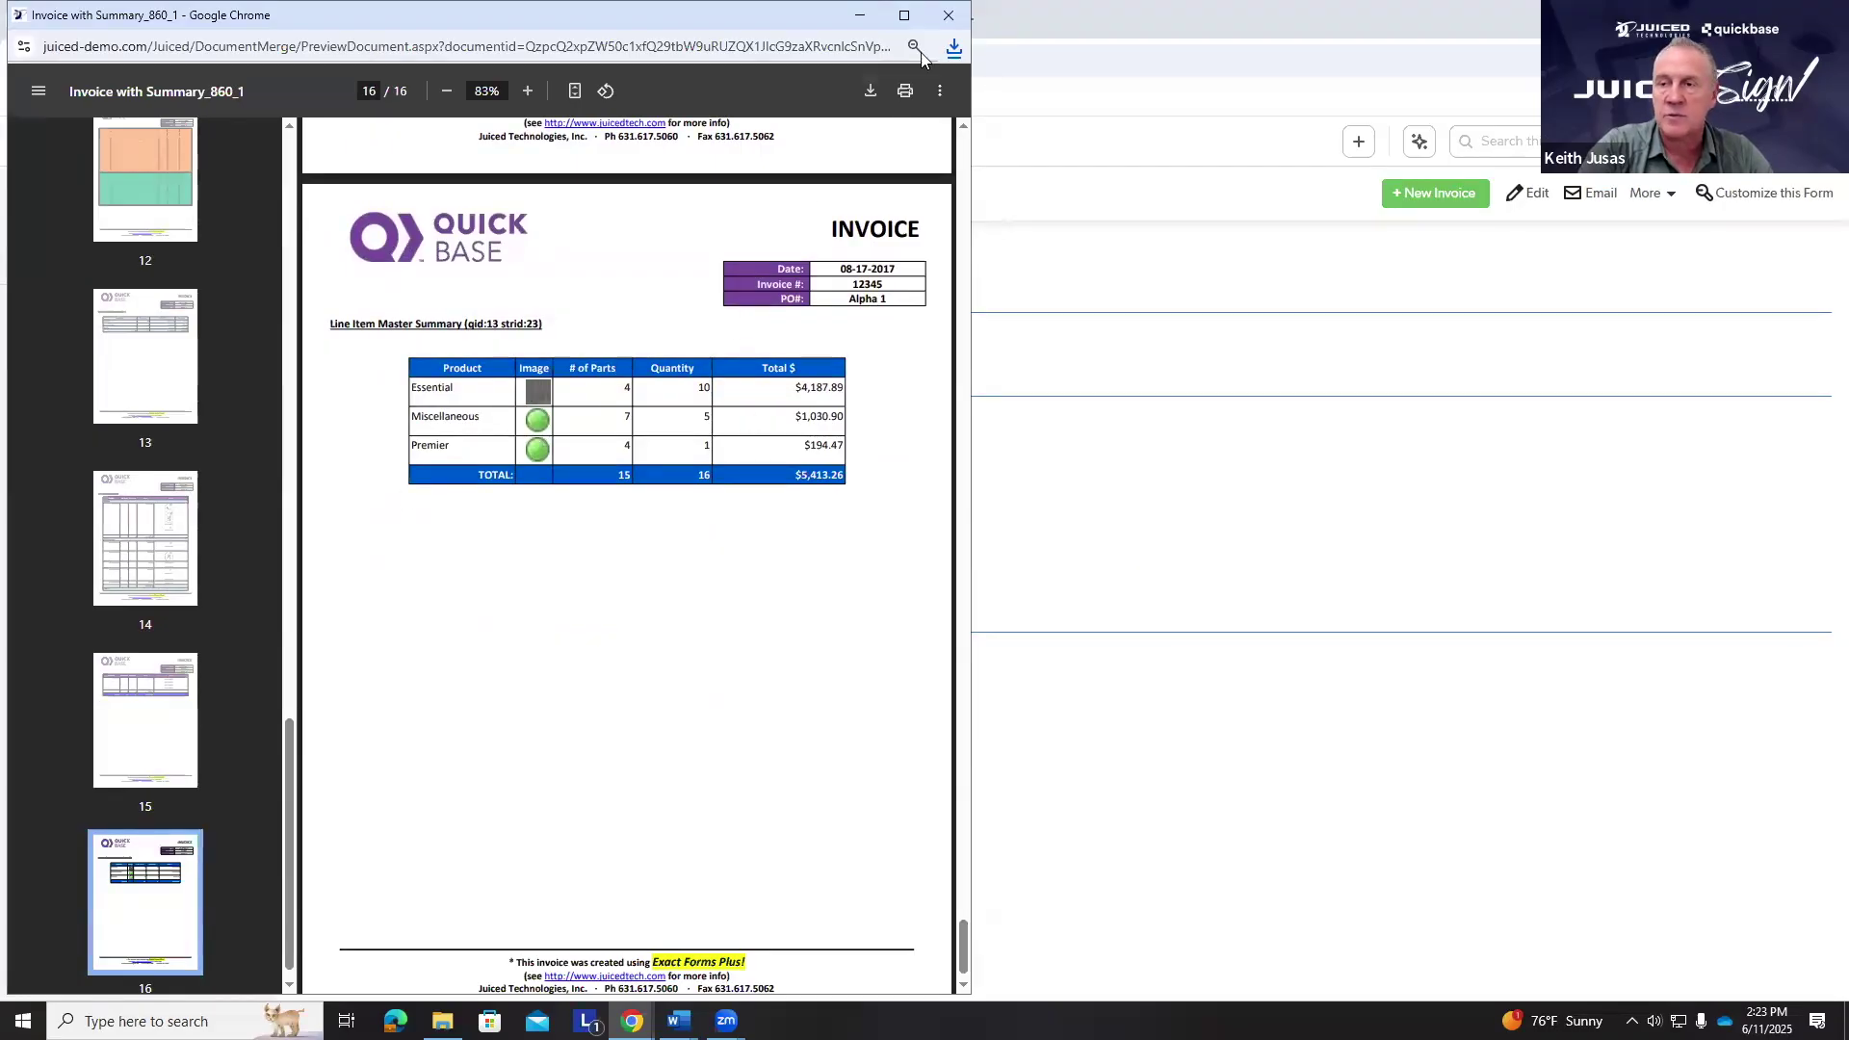
{"action": "left_click", "coordinate": [905, 17]}
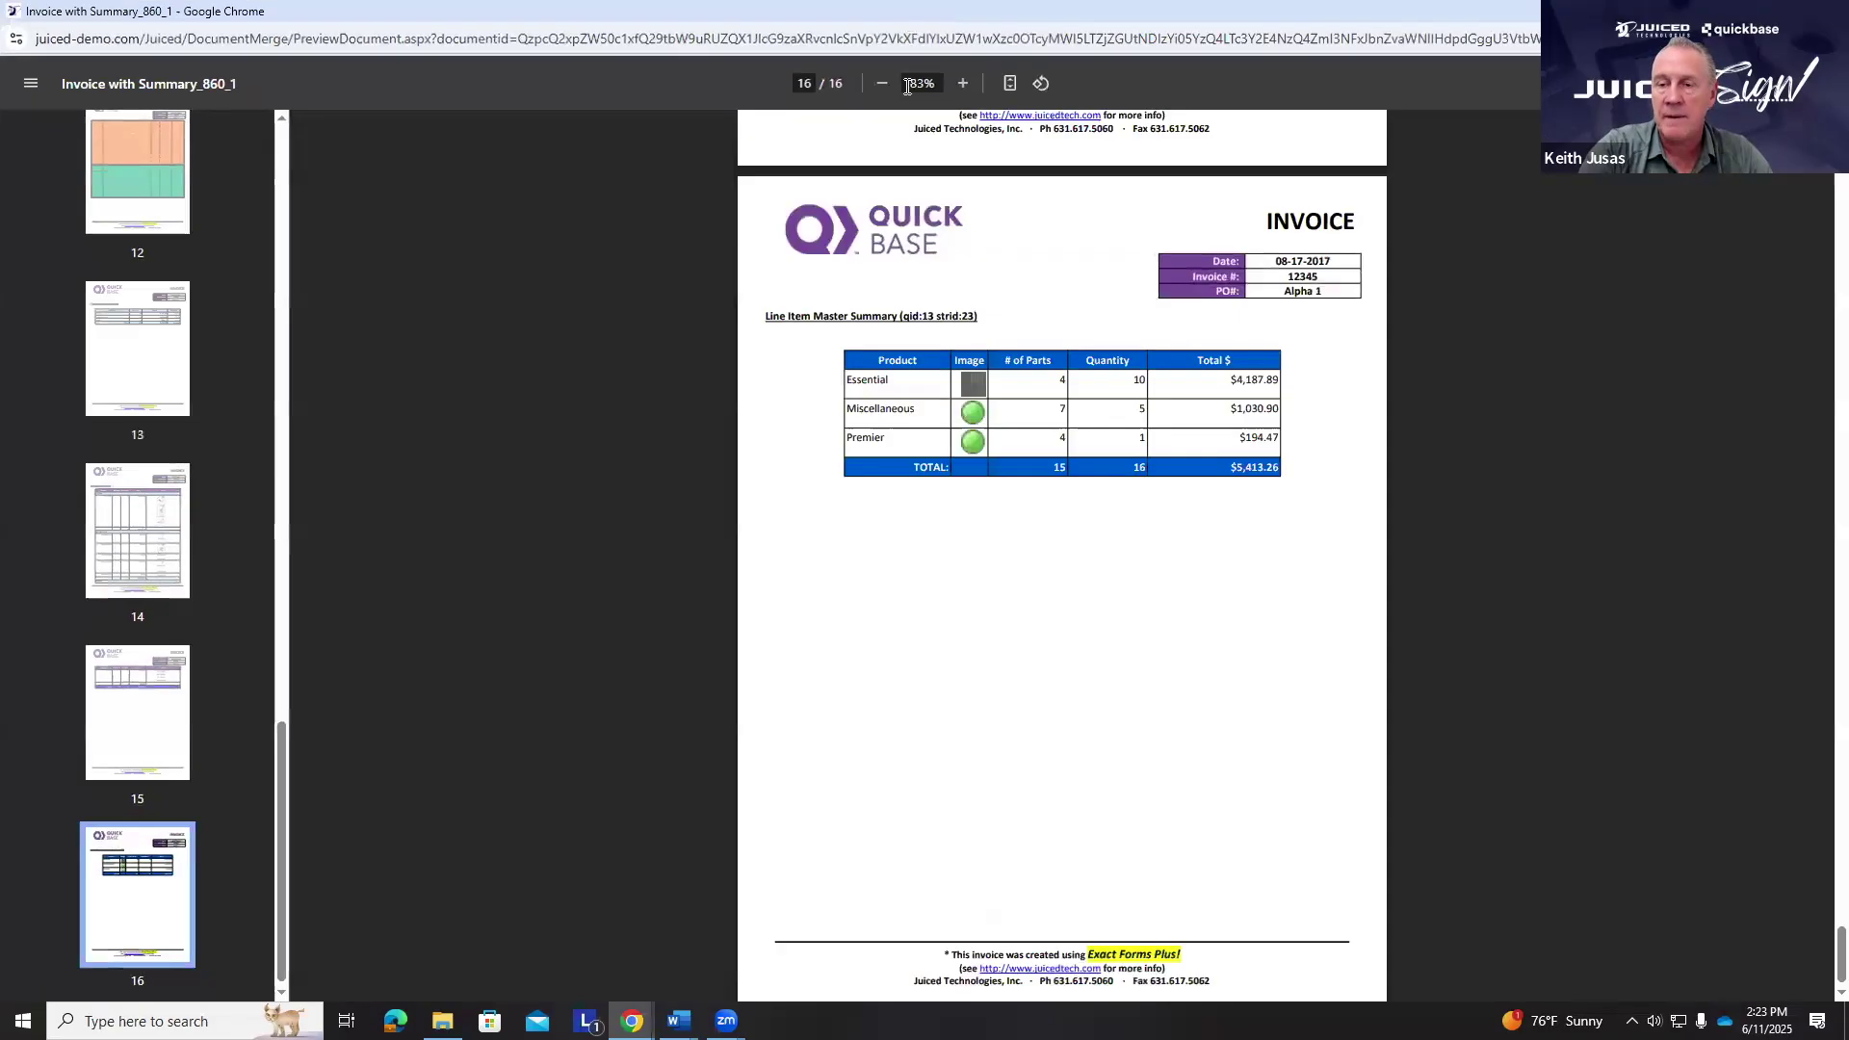
{"action": "left_click", "coordinate": [963, 84]}
{"action": "left_click", "coordinate": [963, 83]}
{"action": "left_click", "coordinate": [963, 83]}
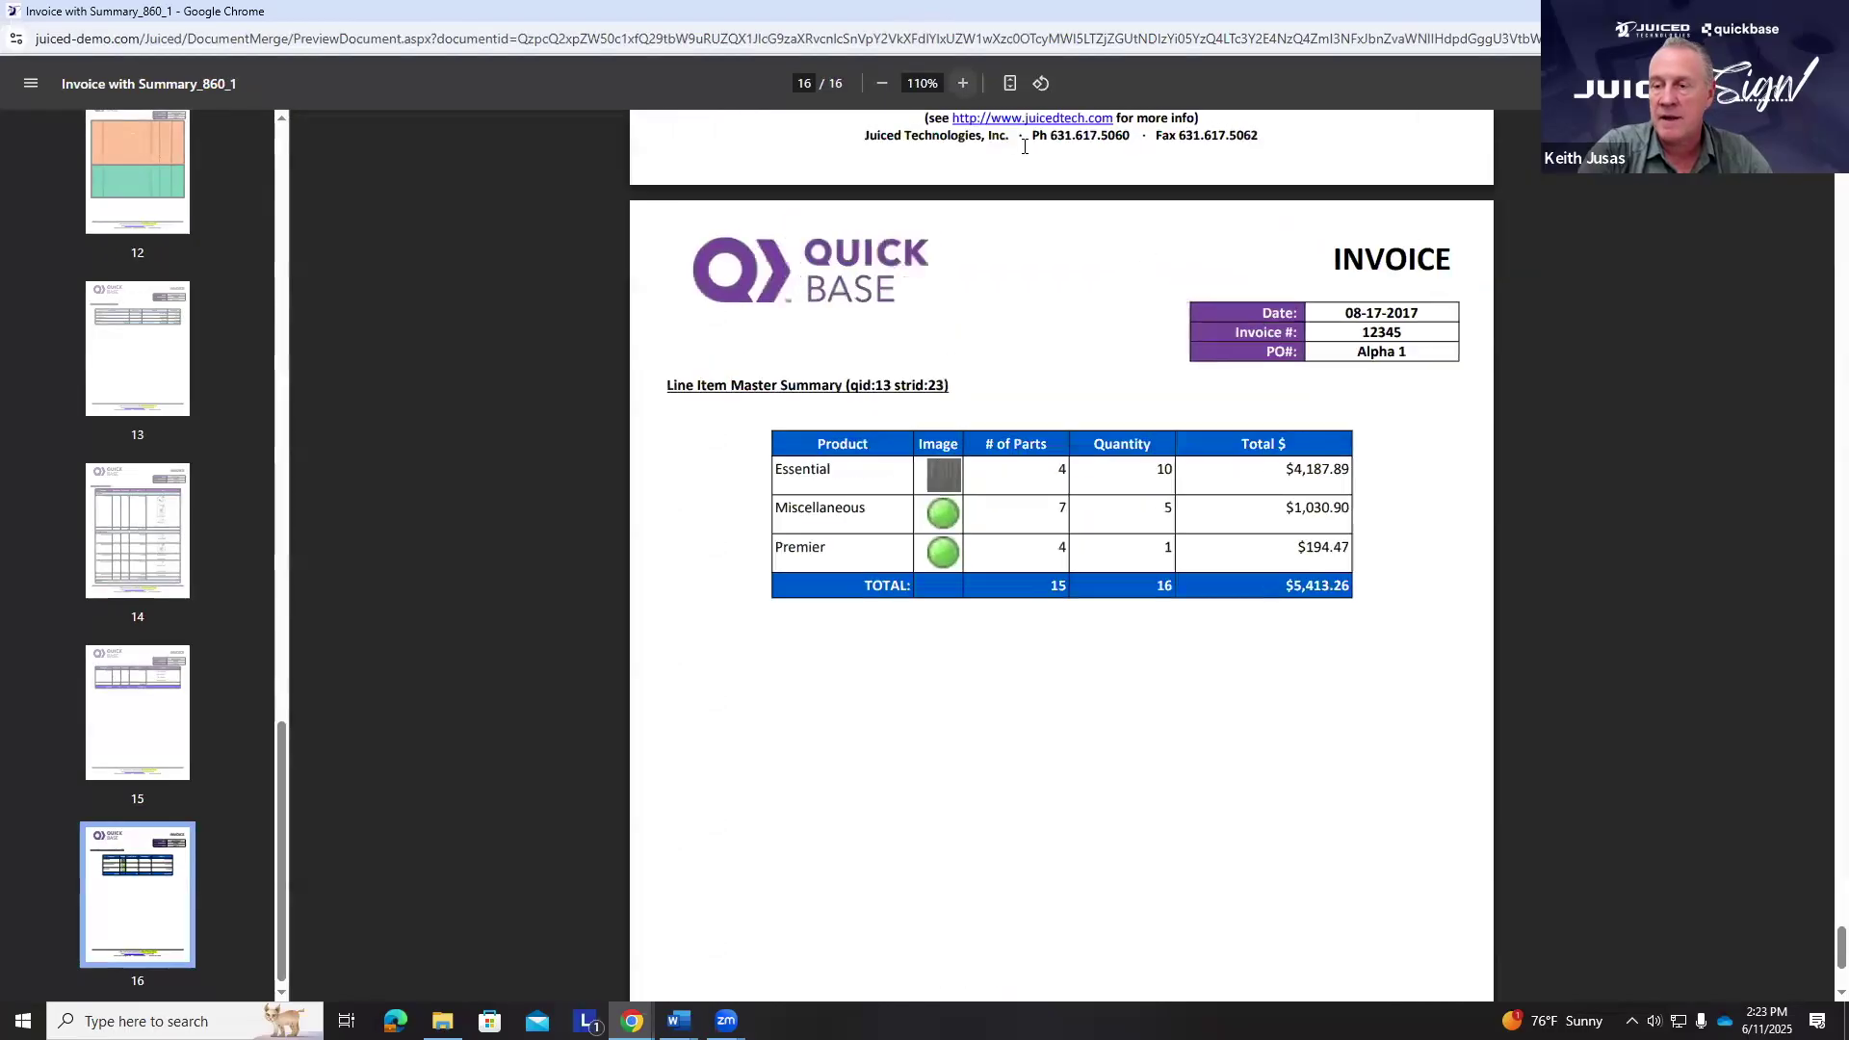
{"action": "left_click", "coordinate": [963, 84]}
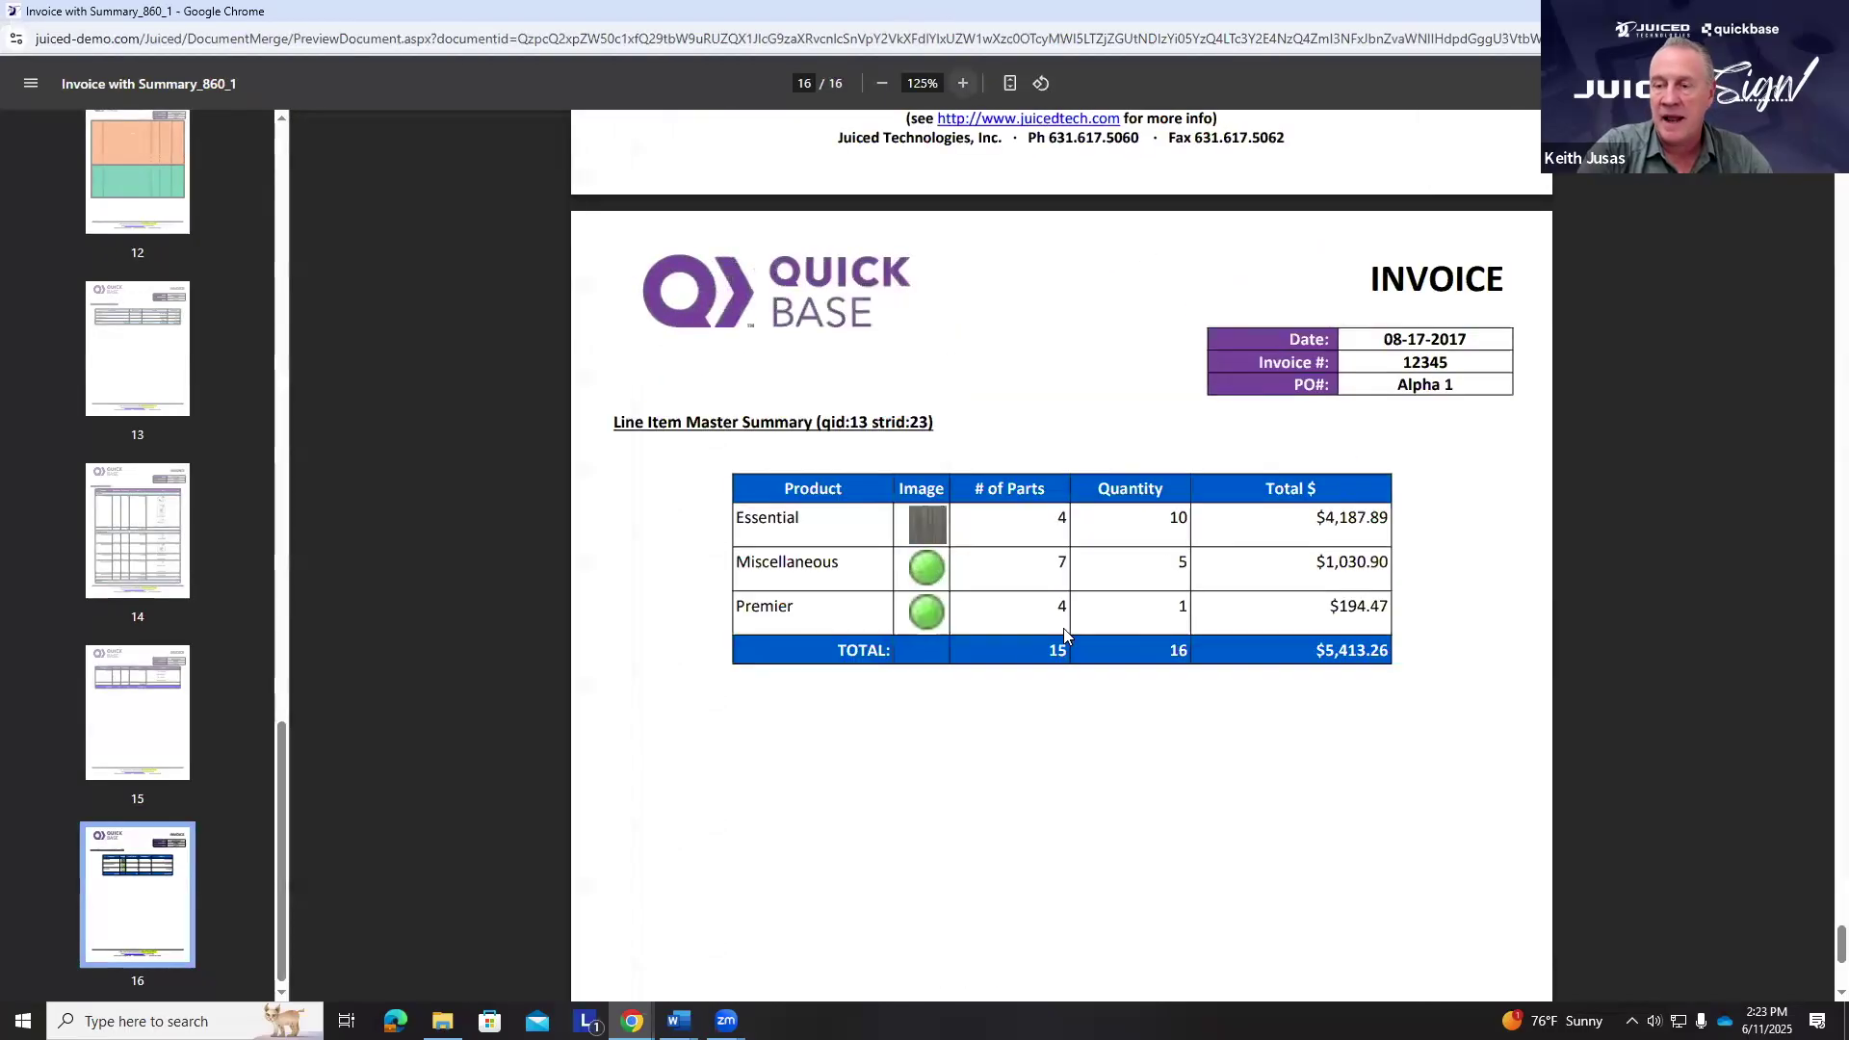
{"action": "left_click", "coordinate": [927, 537]}
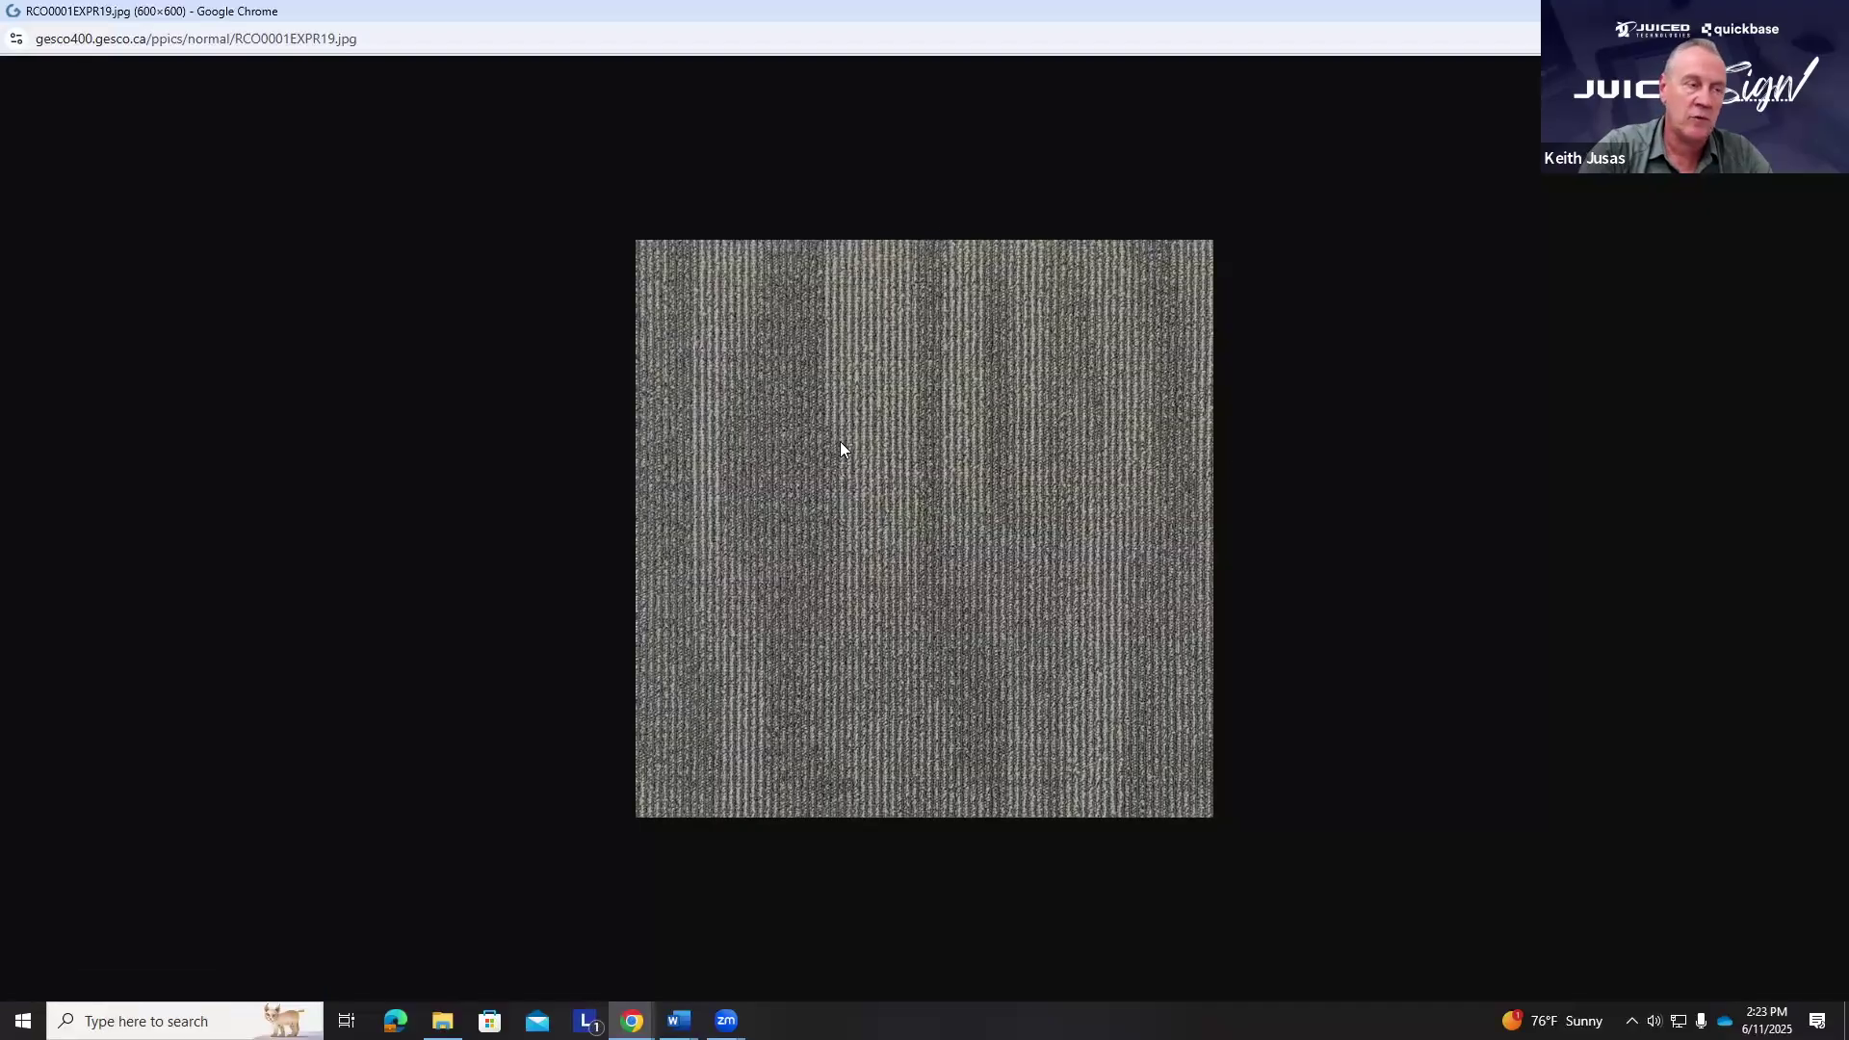
{"action": "right_click", "coordinate": [447, 331]}
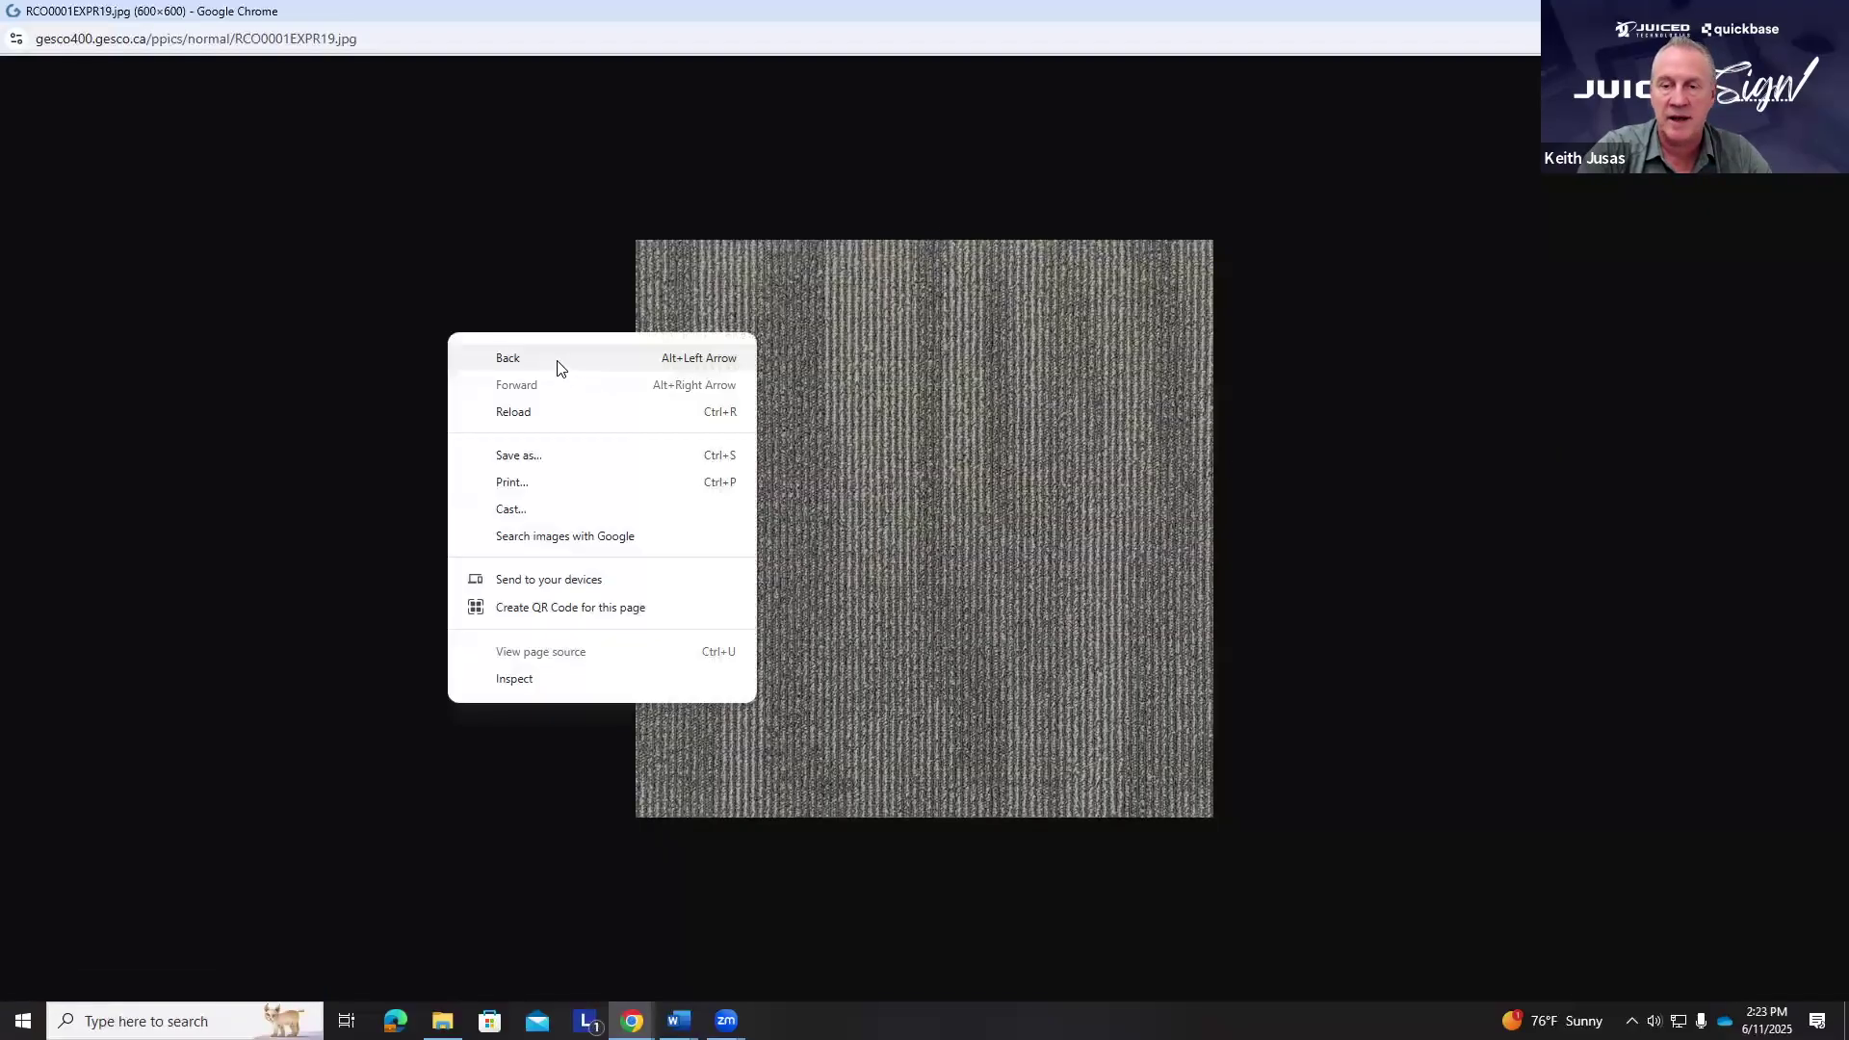
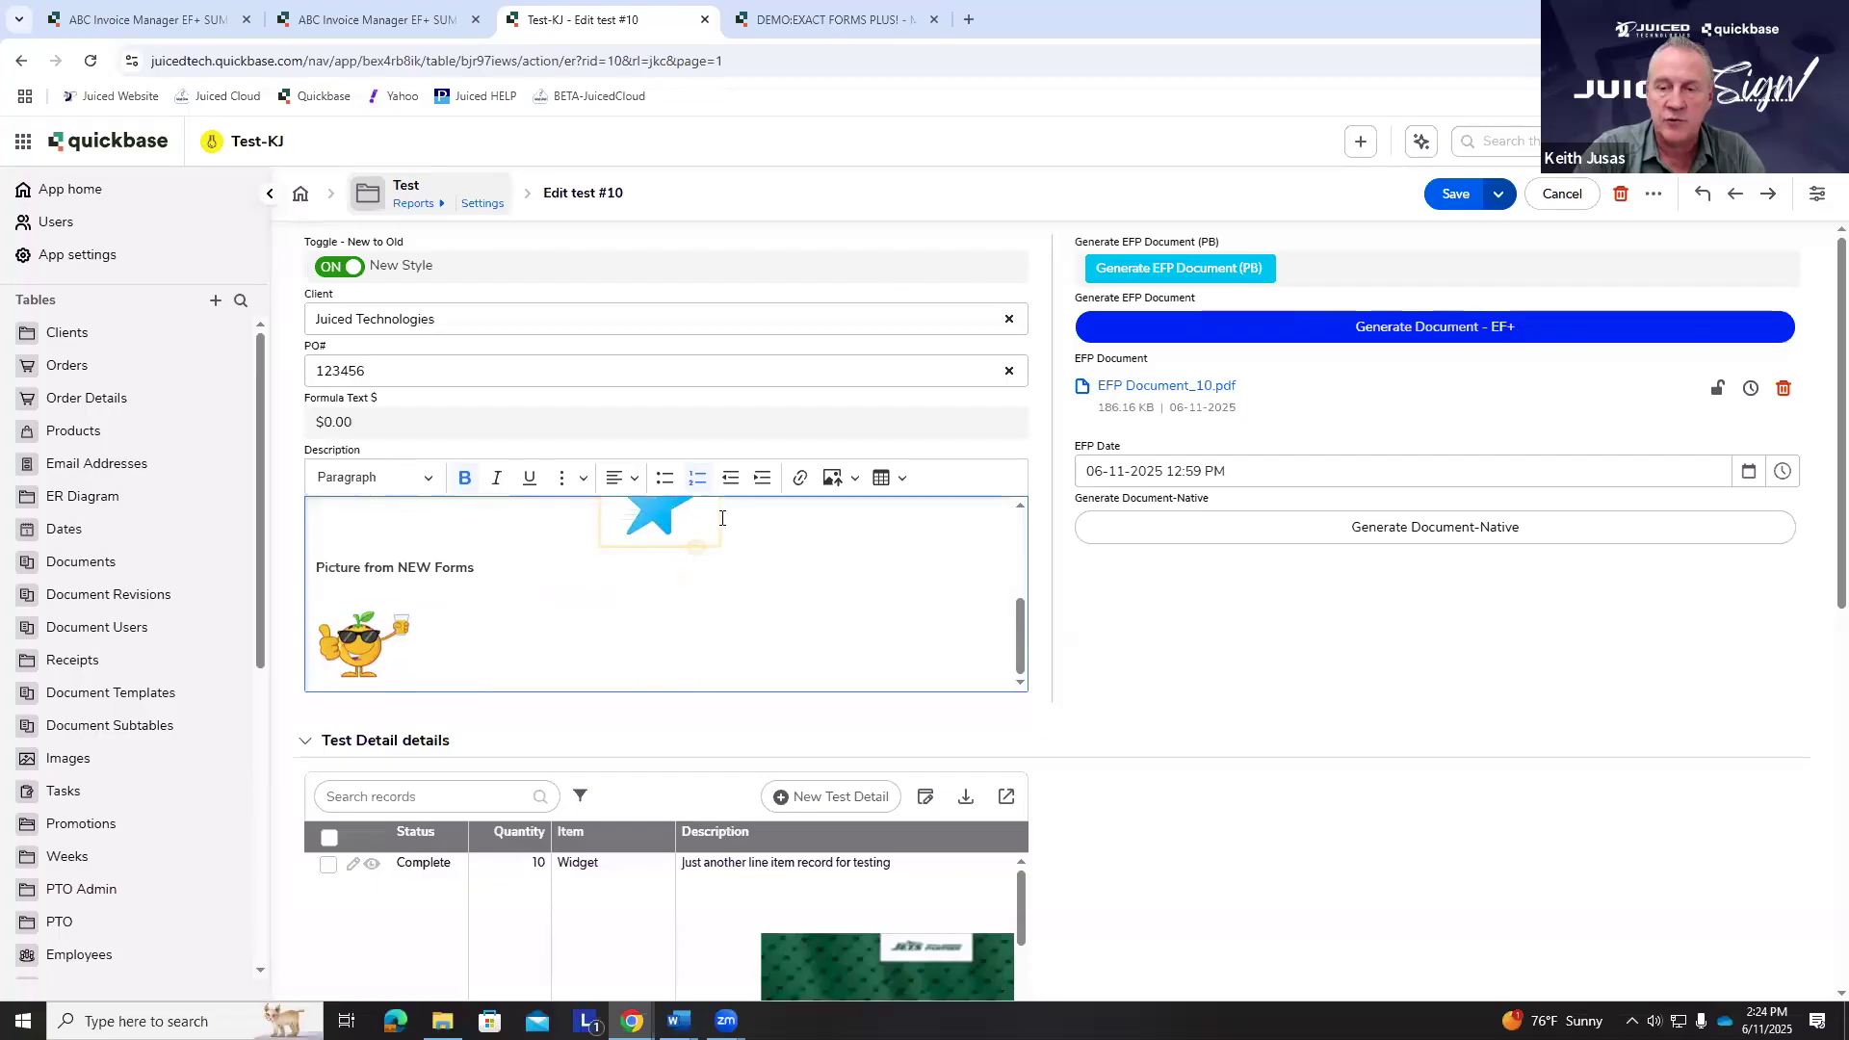
- Review the rich text and pictures in test record #10's Description, and generate the record's EF+ document
{"action": "scroll", "coordinate": [562, 634], "scroll_direction": "up", "scroll_amount": 1}
{"action": "scroll", "coordinate": [626, 631], "scroll_direction": "up", "scroll_amount": 3}
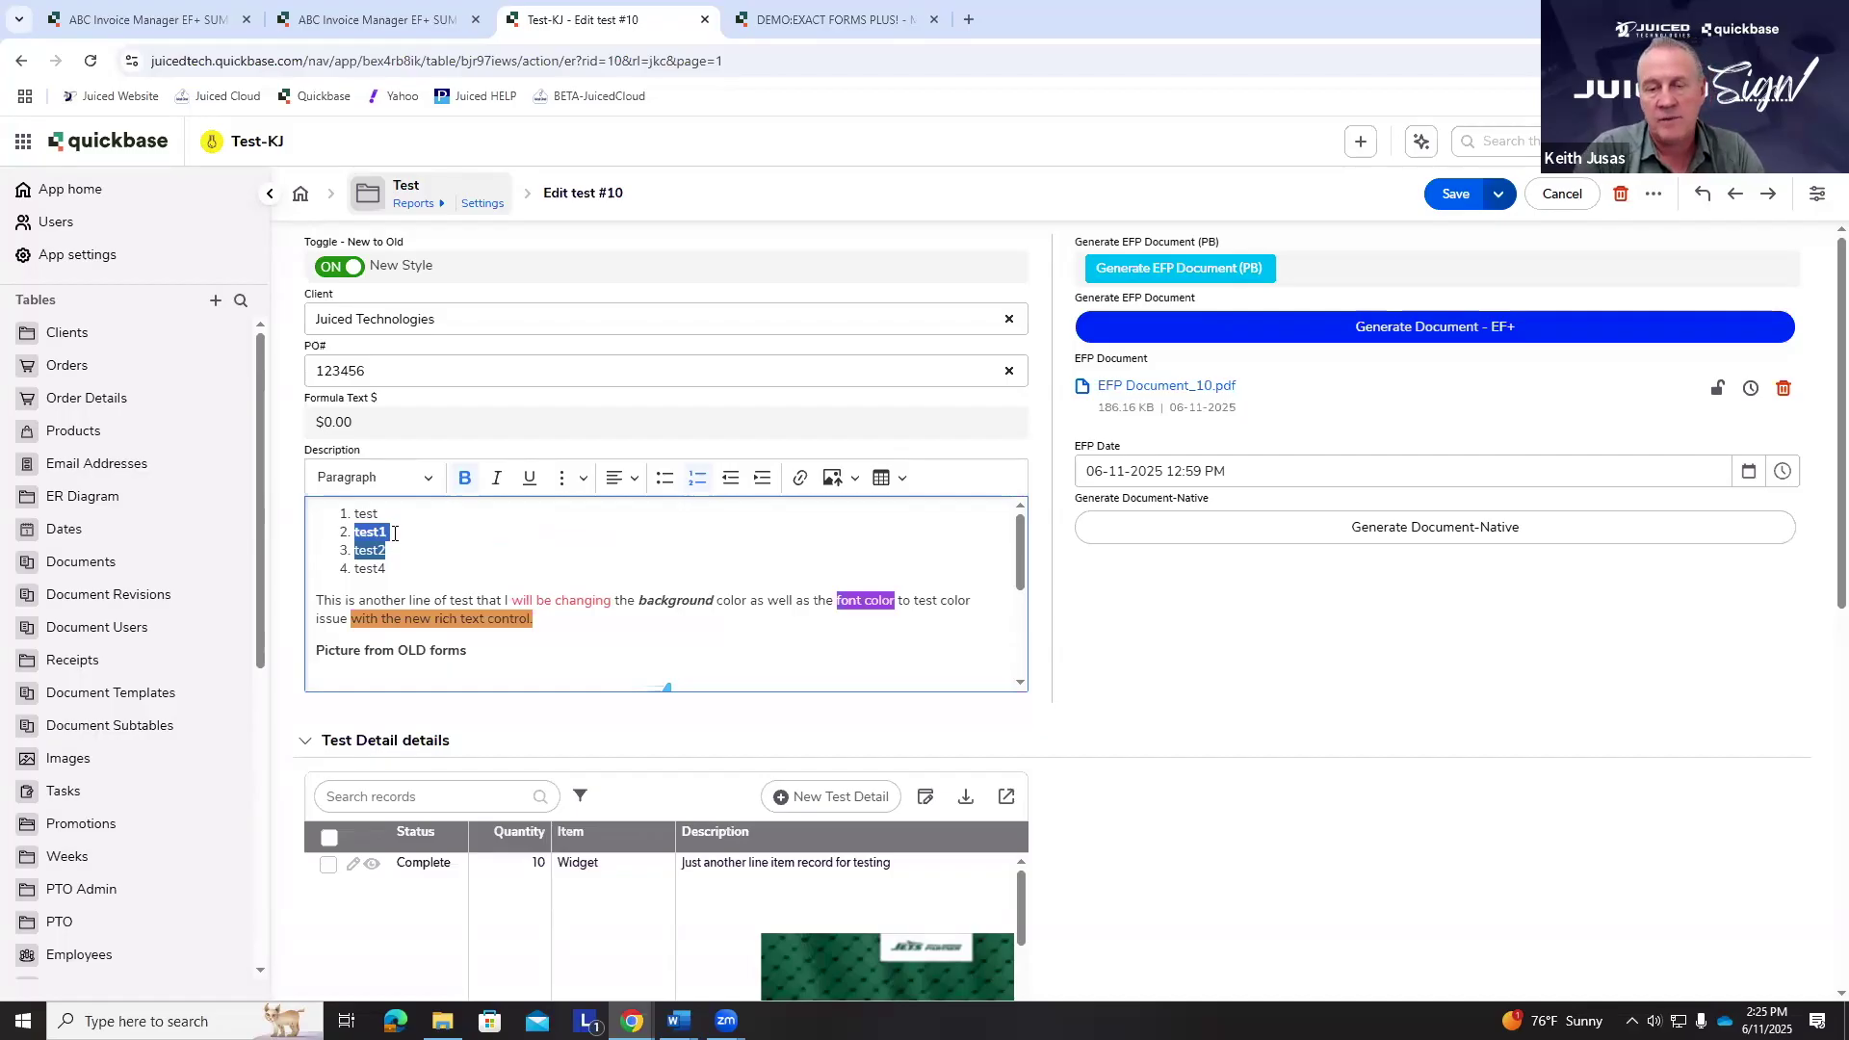
{"action": "left_click", "coordinate": [506, 549]}
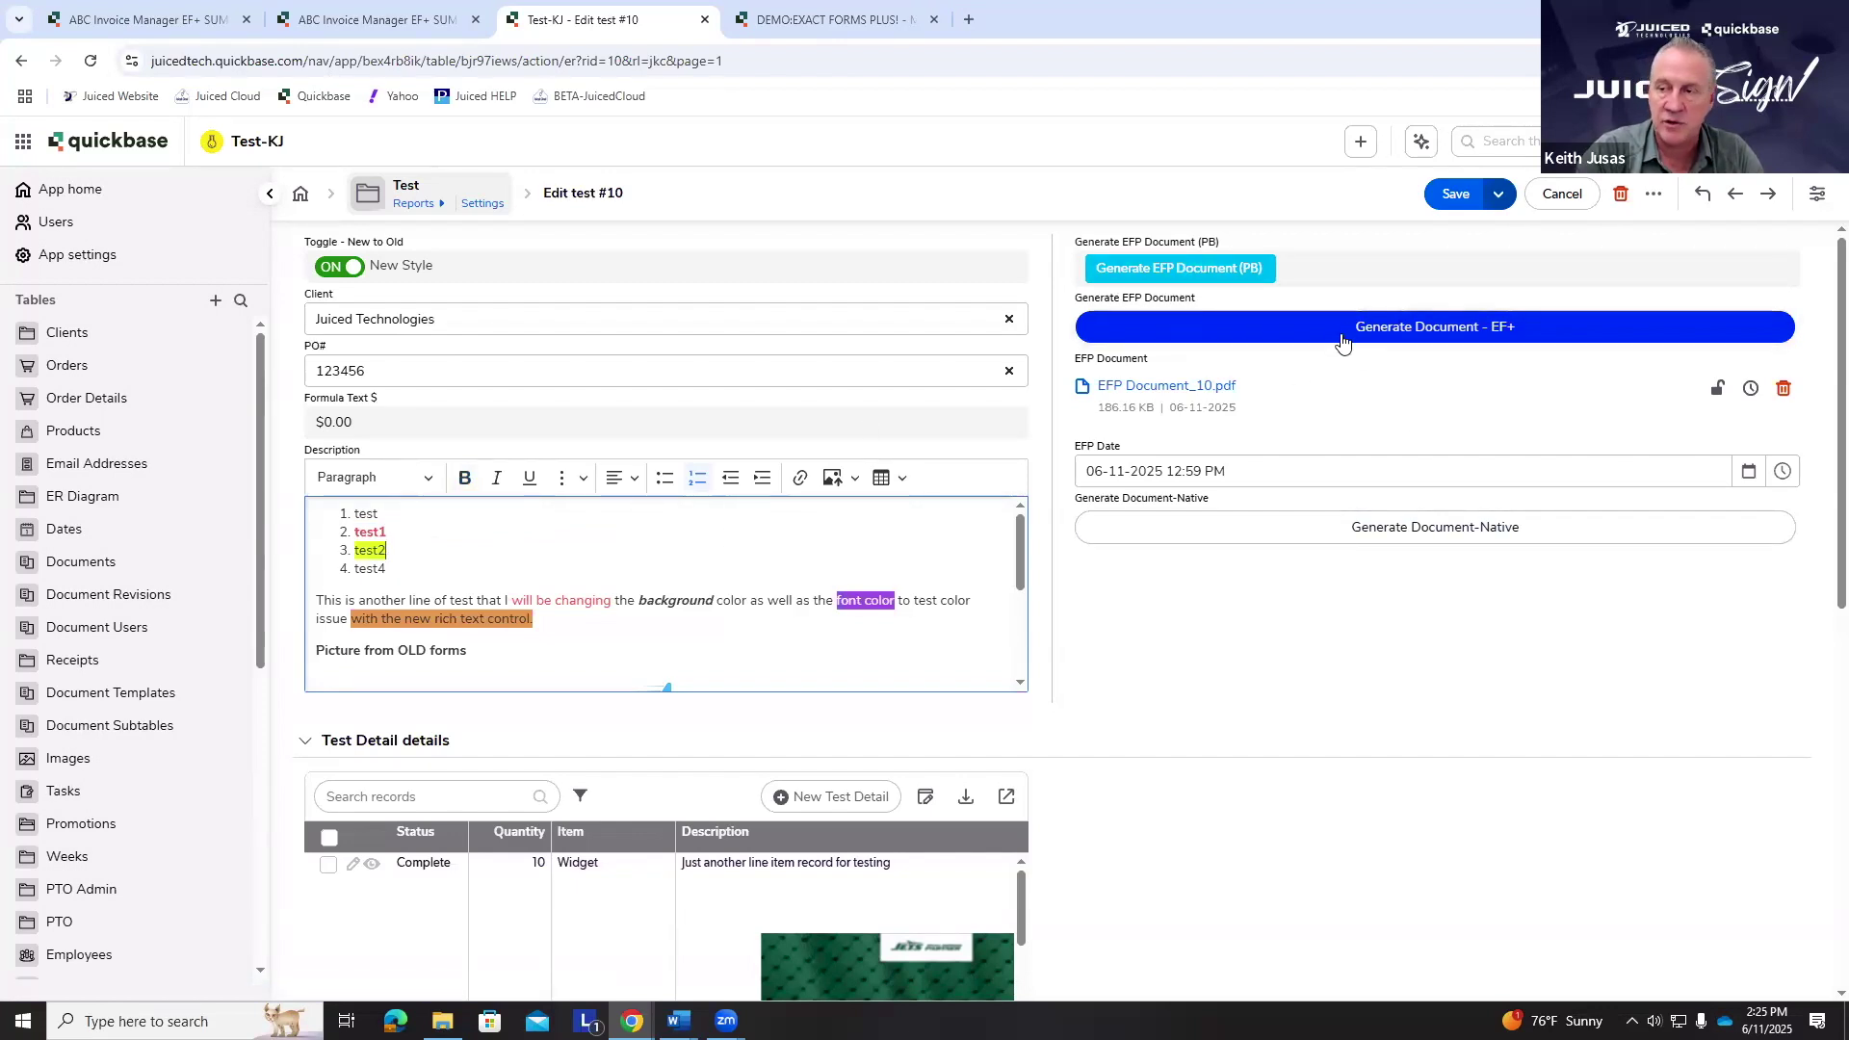
{"action": "left_click", "coordinate": [1335, 330]}
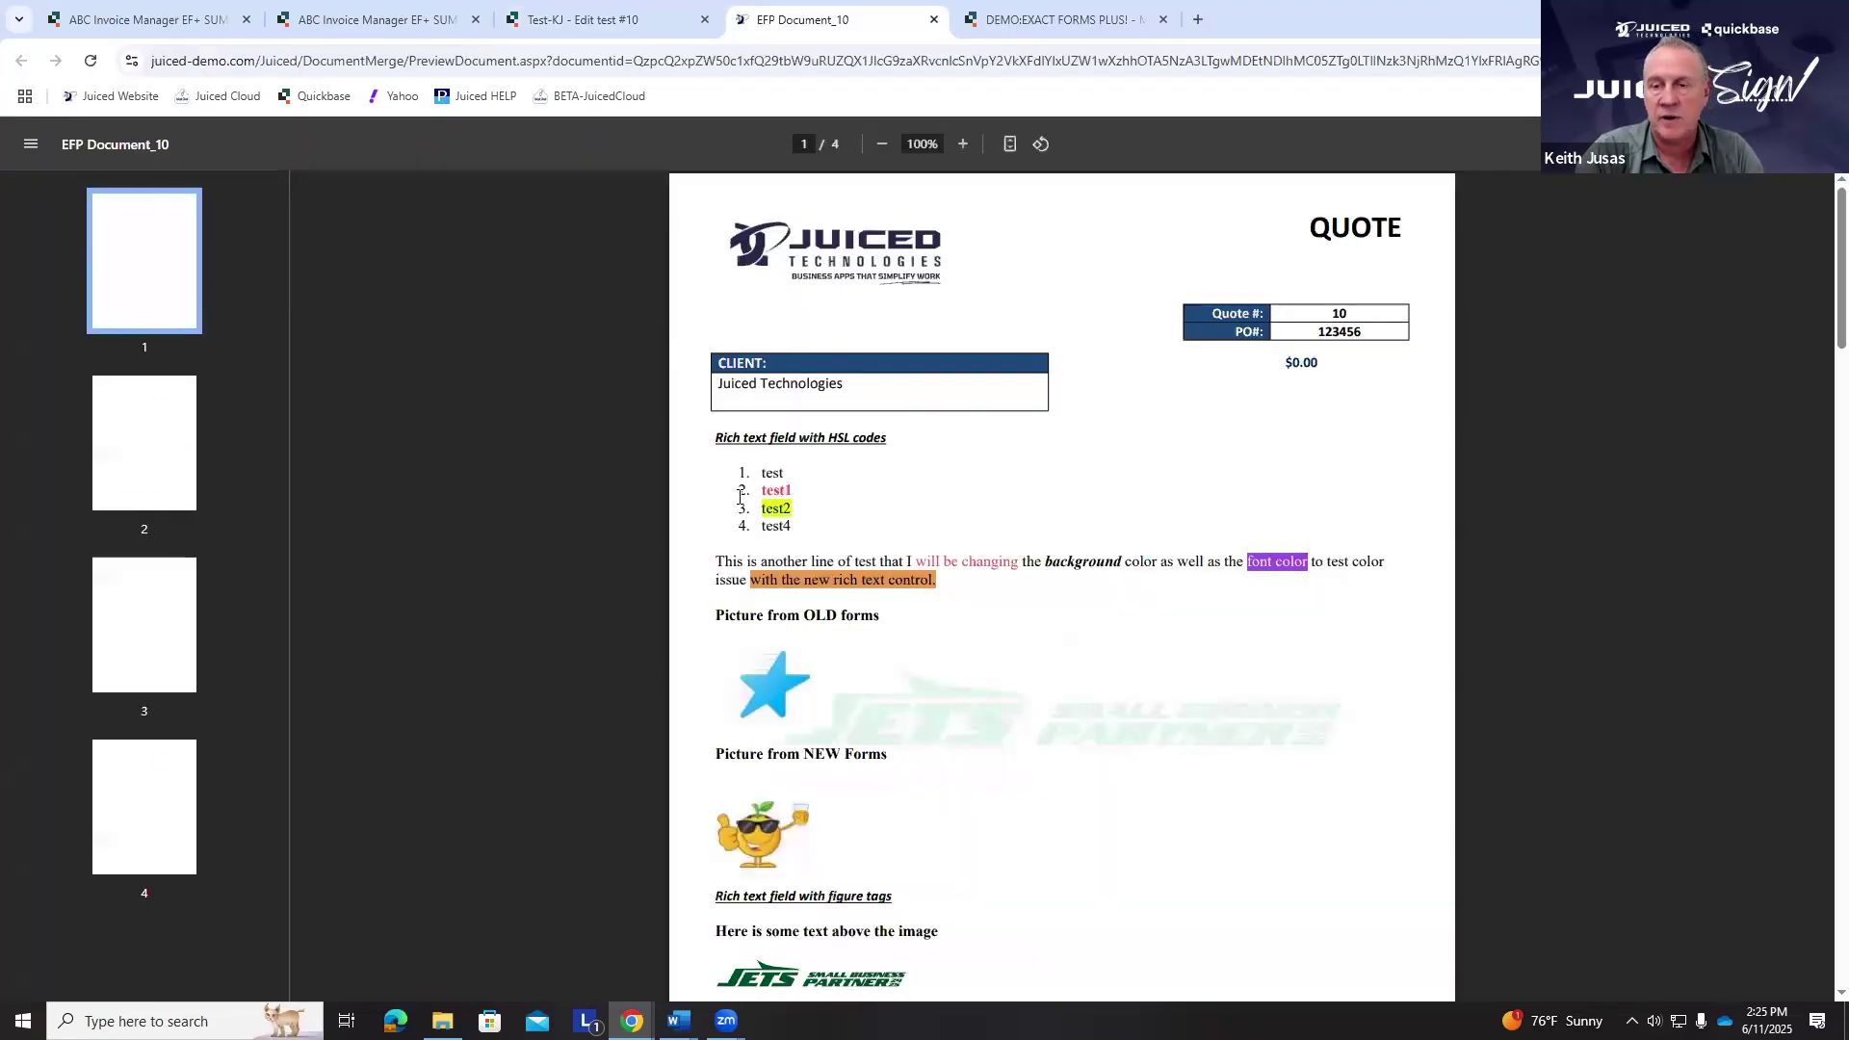
- Examine the rich text colors, pictures and line item table in EFP Document_10 at 175% zoom, and close the document
{"action": "left_click", "coordinate": [962, 143]}
{"action": "left_click", "coordinate": [962, 143]}
{"action": "left_click", "coordinate": [963, 143]}
{"action": "left_click", "coordinate": [962, 144]}
{"action": "scroll", "coordinate": [971, 590], "scroll_direction": "down", "scroll_amount": 5}
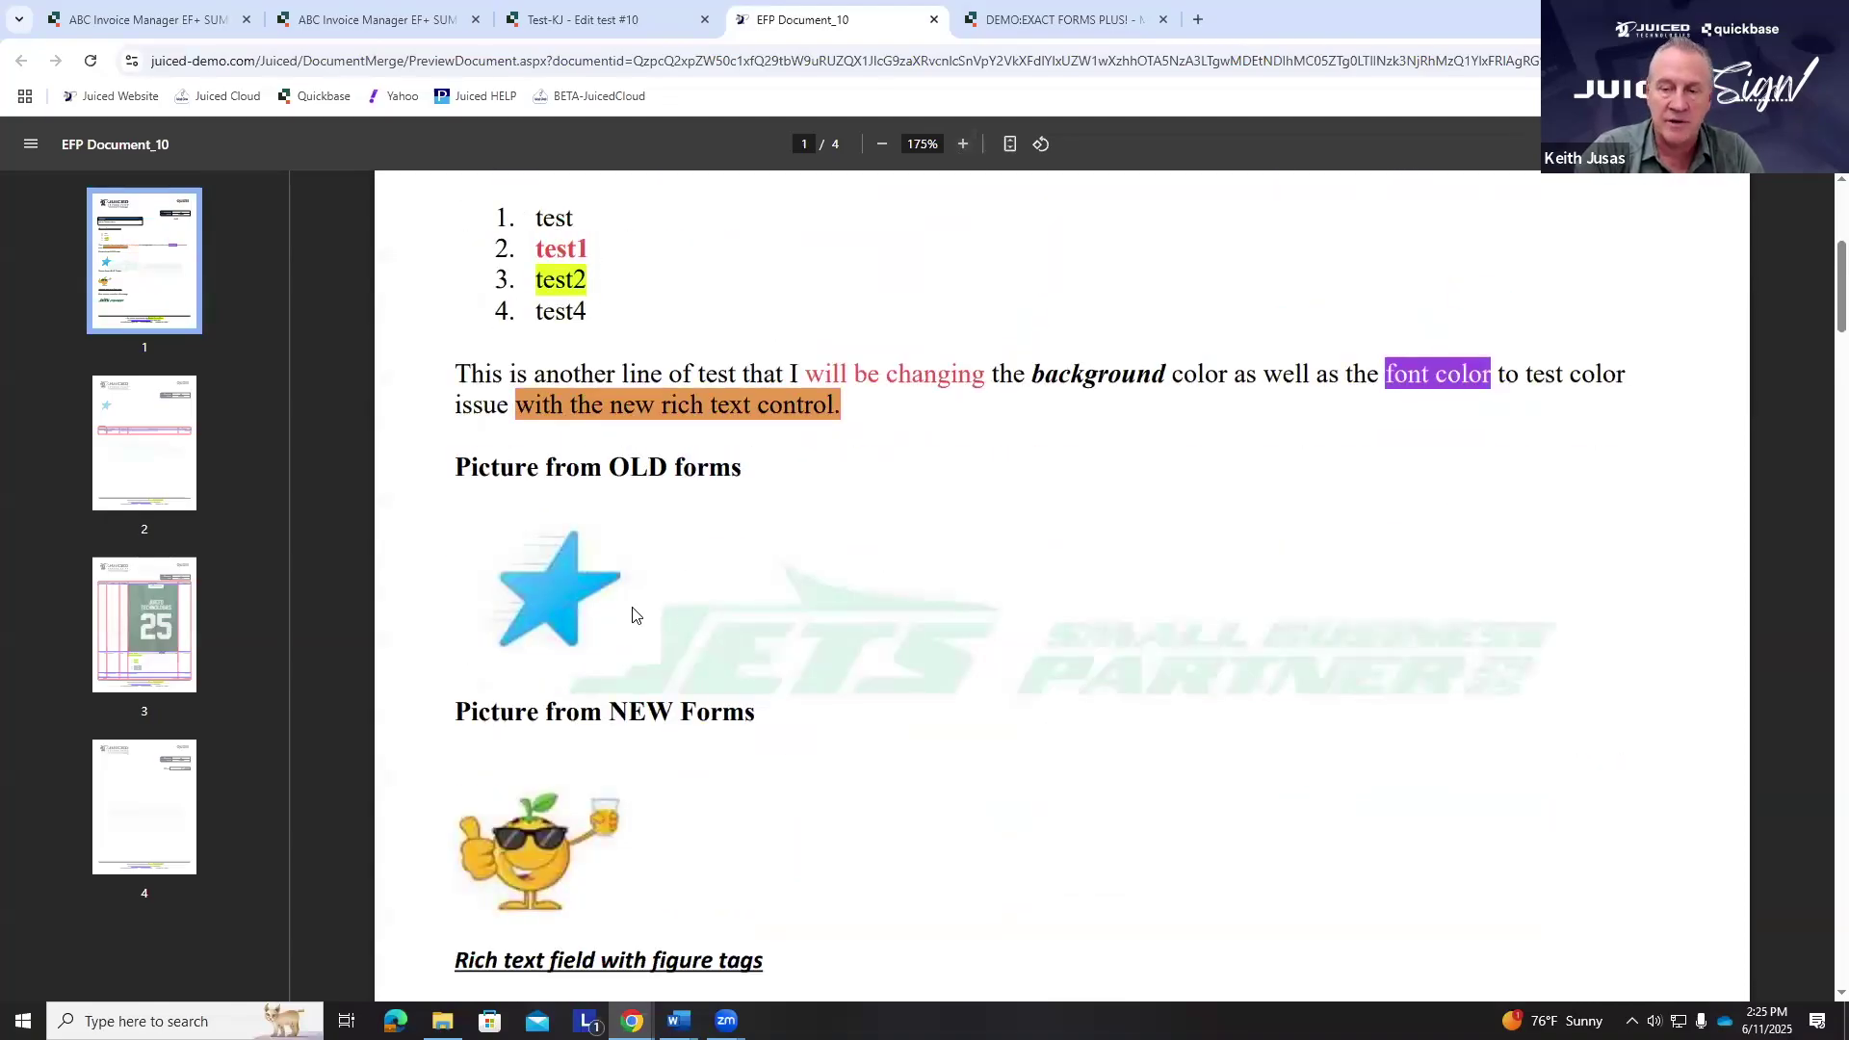
{"action": "scroll", "coordinate": [634, 615], "scroll_direction": "down", "scroll_amount": 2}
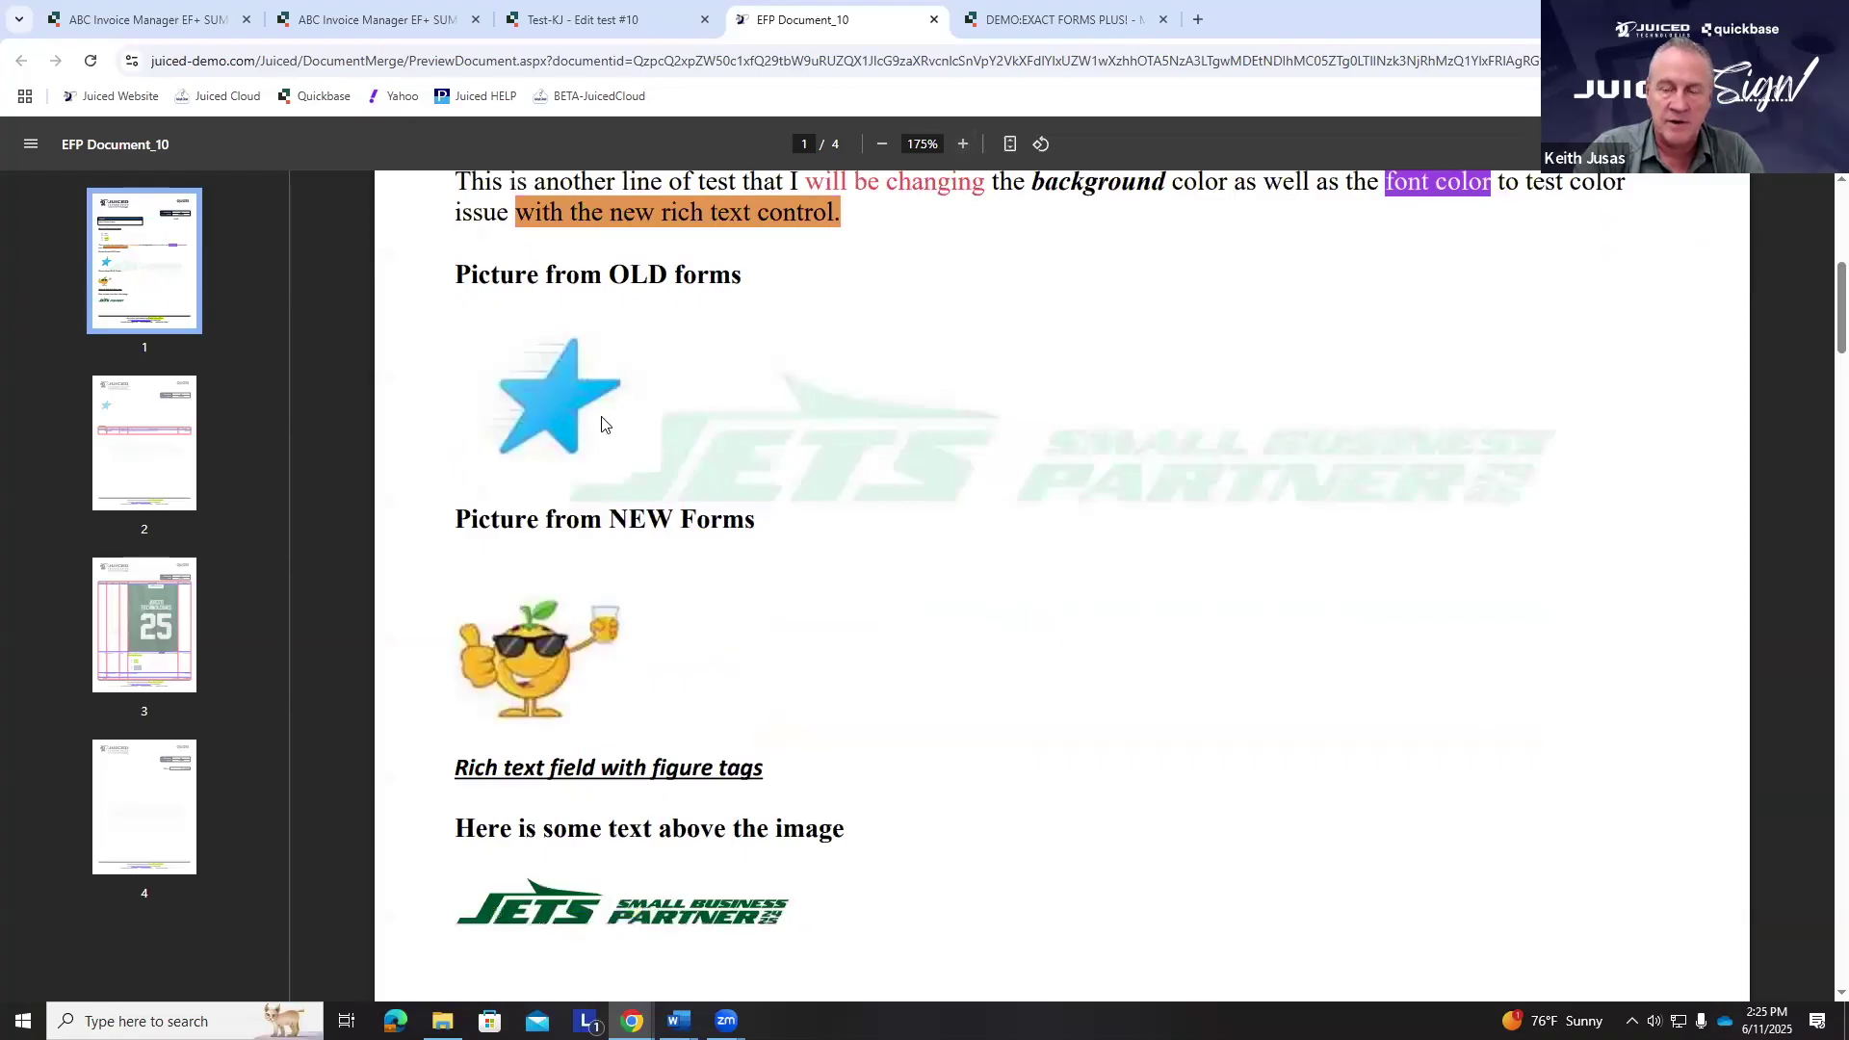
{"action": "scroll", "coordinate": [834, 580], "scroll_direction": "down", "scroll_amount": 4}
{"action": "scroll", "coordinate": [834, 579], "scroll_direction": "down", "scroll_amount": 10}
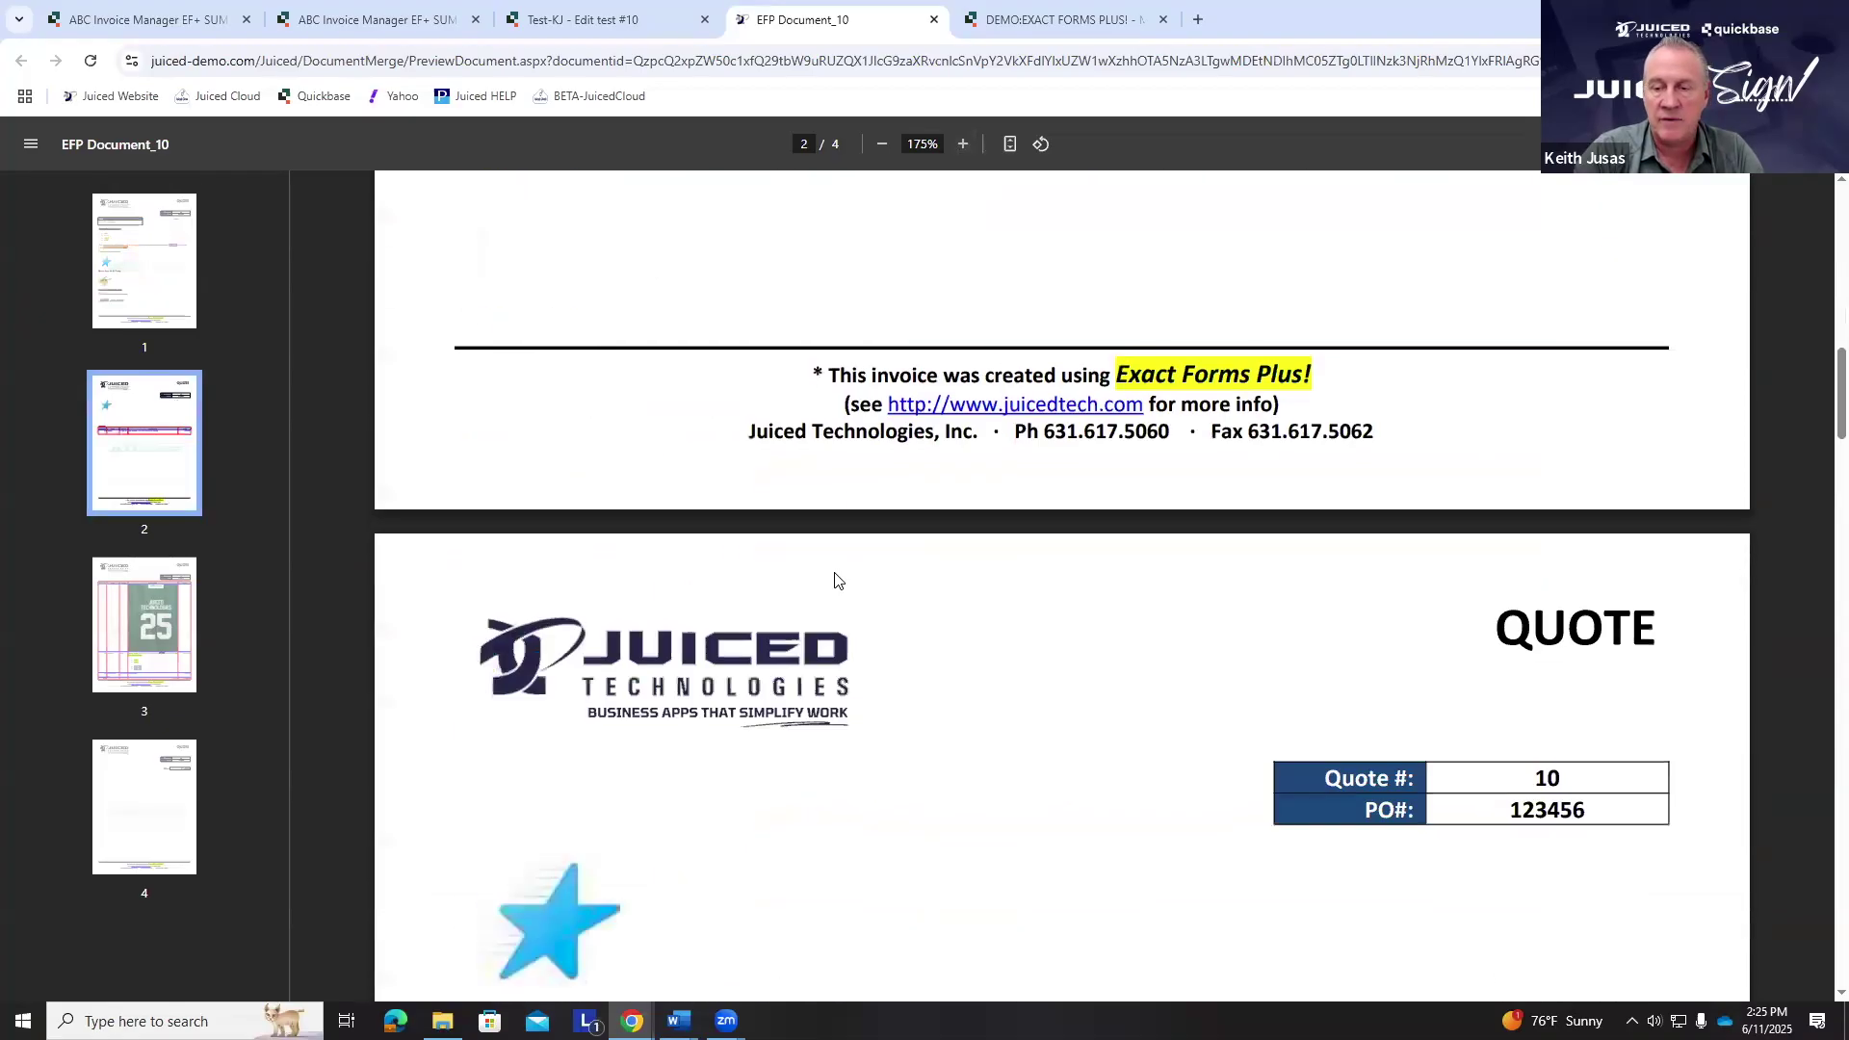
{"action": "scroll", "coordinate": [874, 498], "scroll_direction": "down", "scroll_amount": 14}
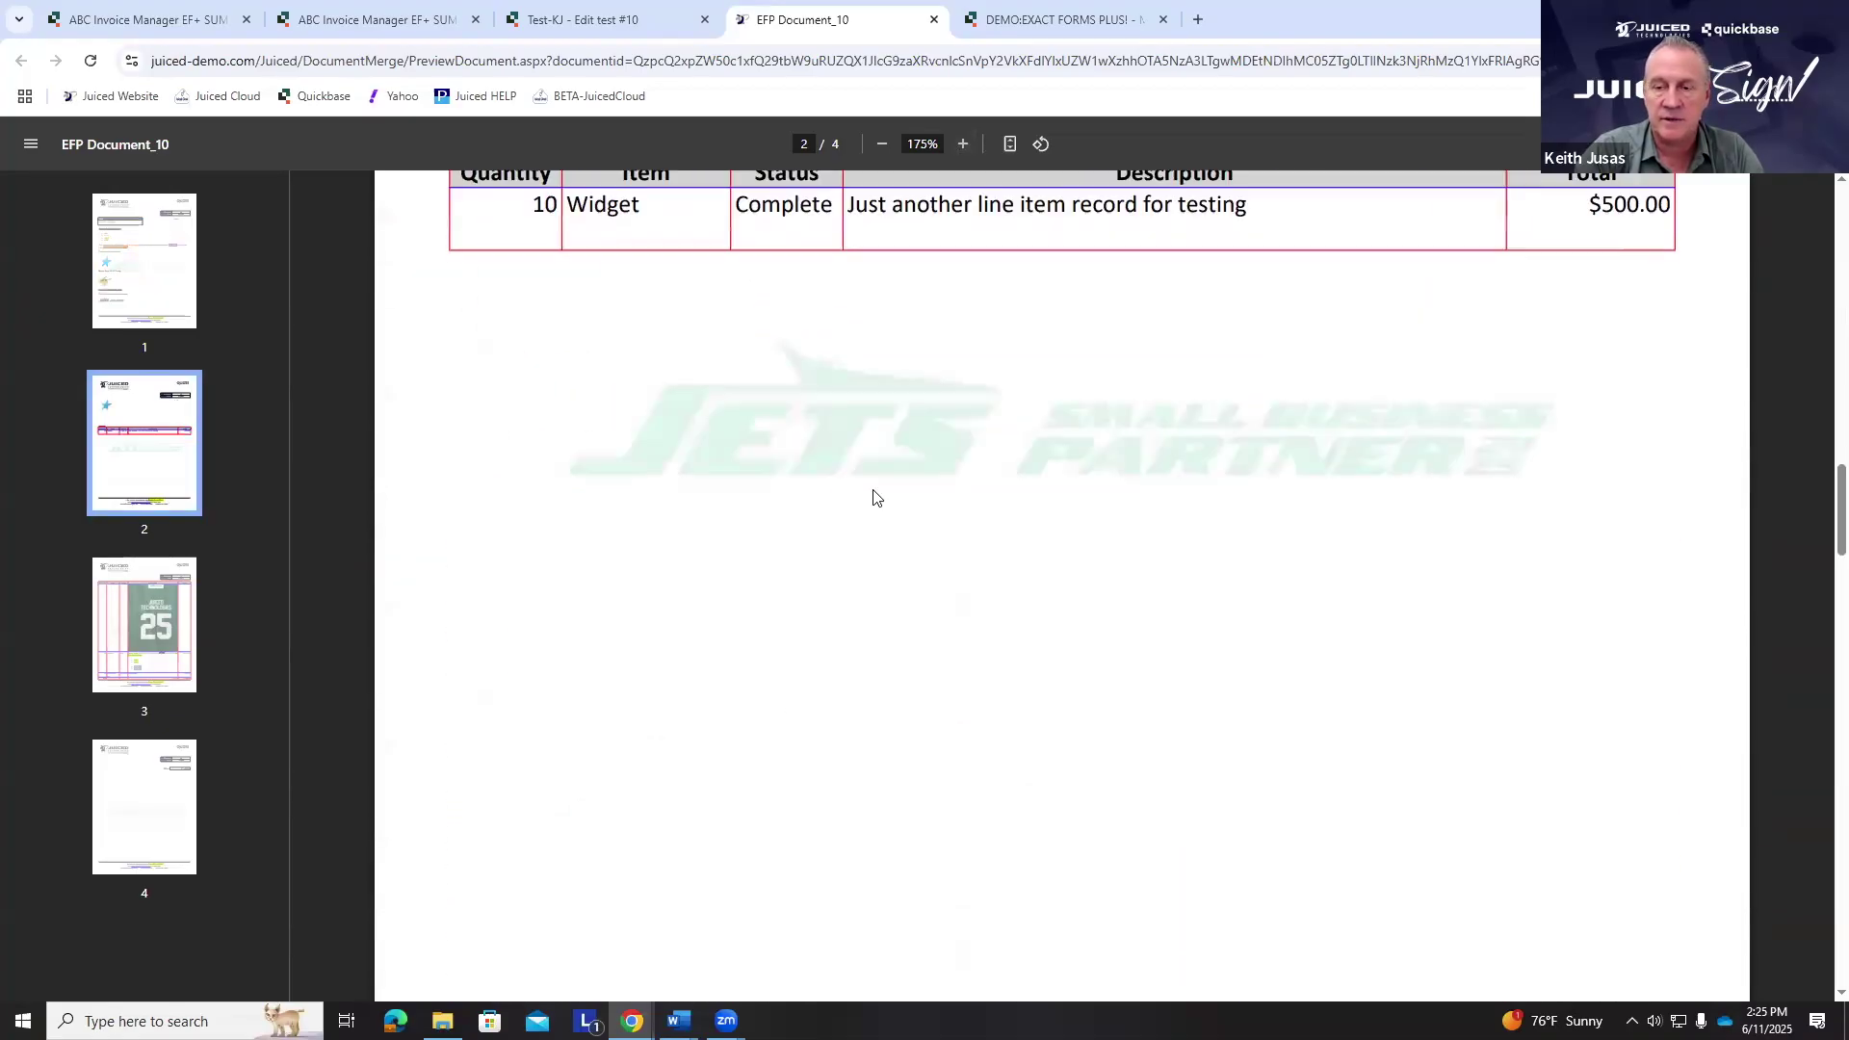
{"action": "scroll", "coordinate": [892, 495], "scroll_direction": "up", "scroll_amount": 7}
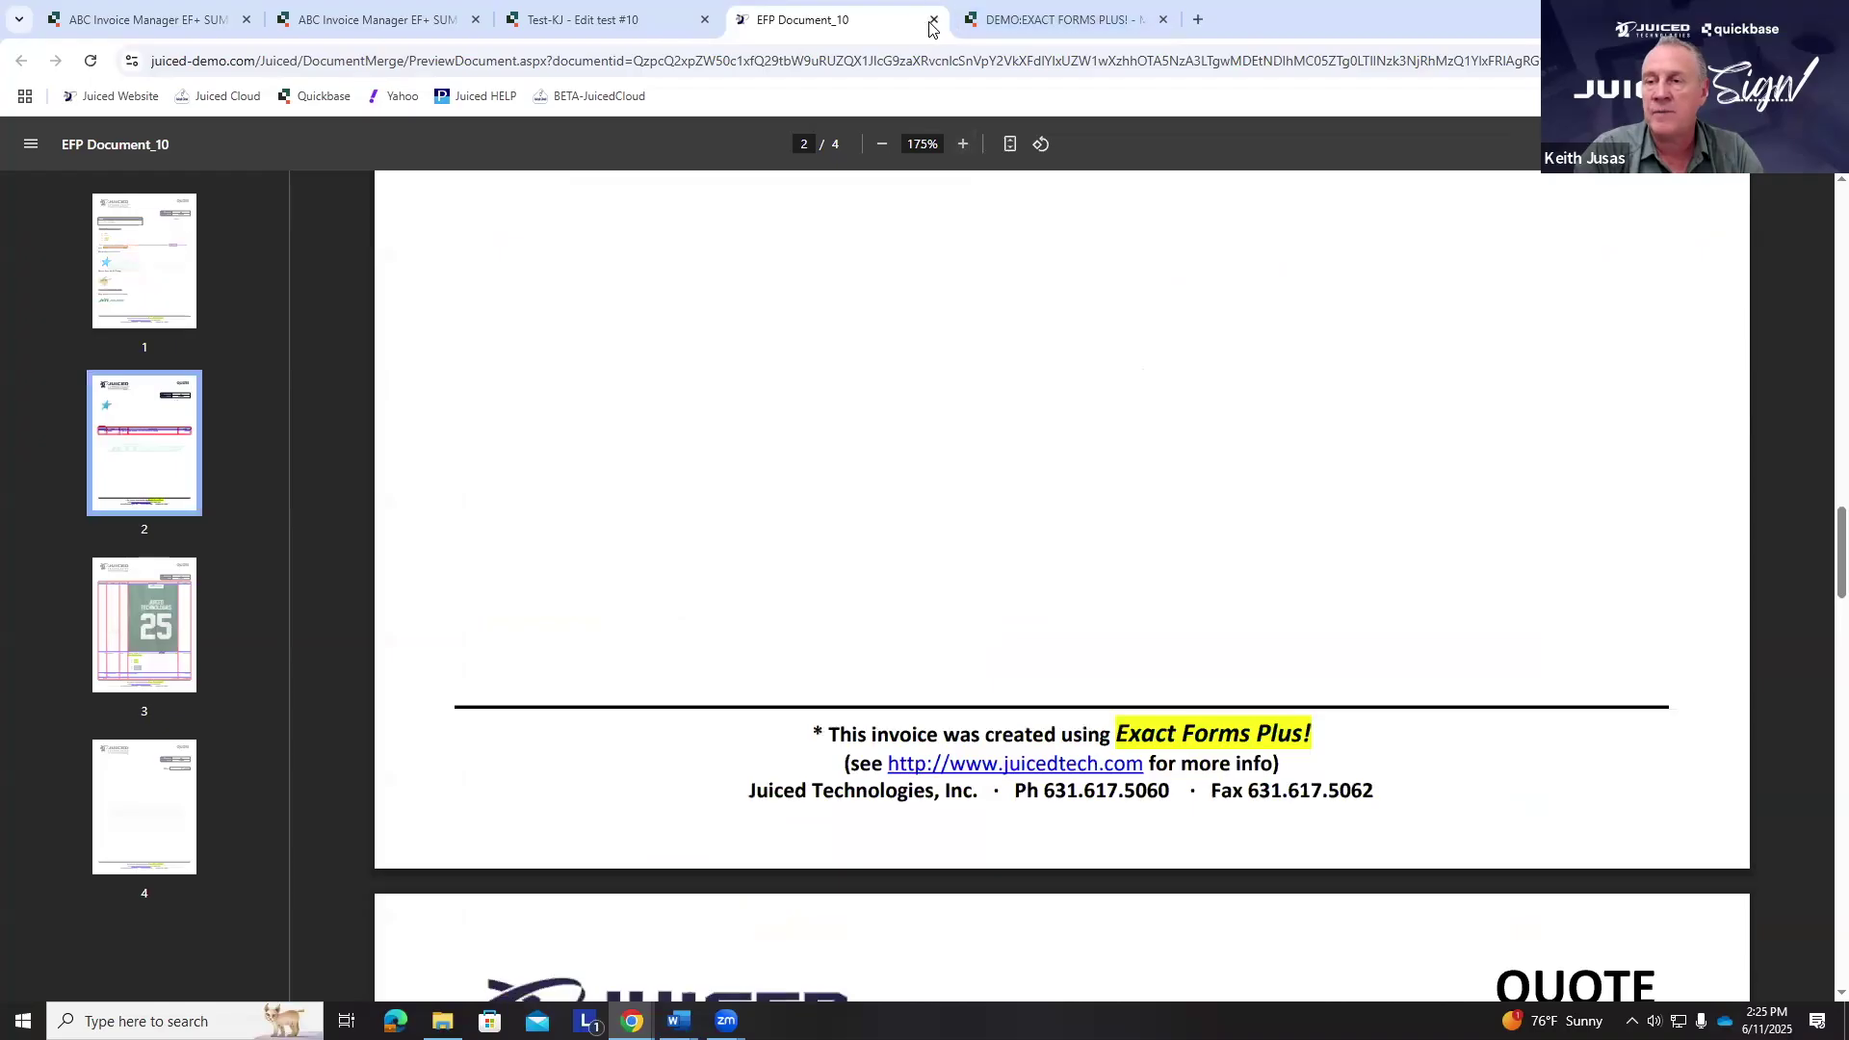
{"action": "left_click", "coordinate": [933, 19]}
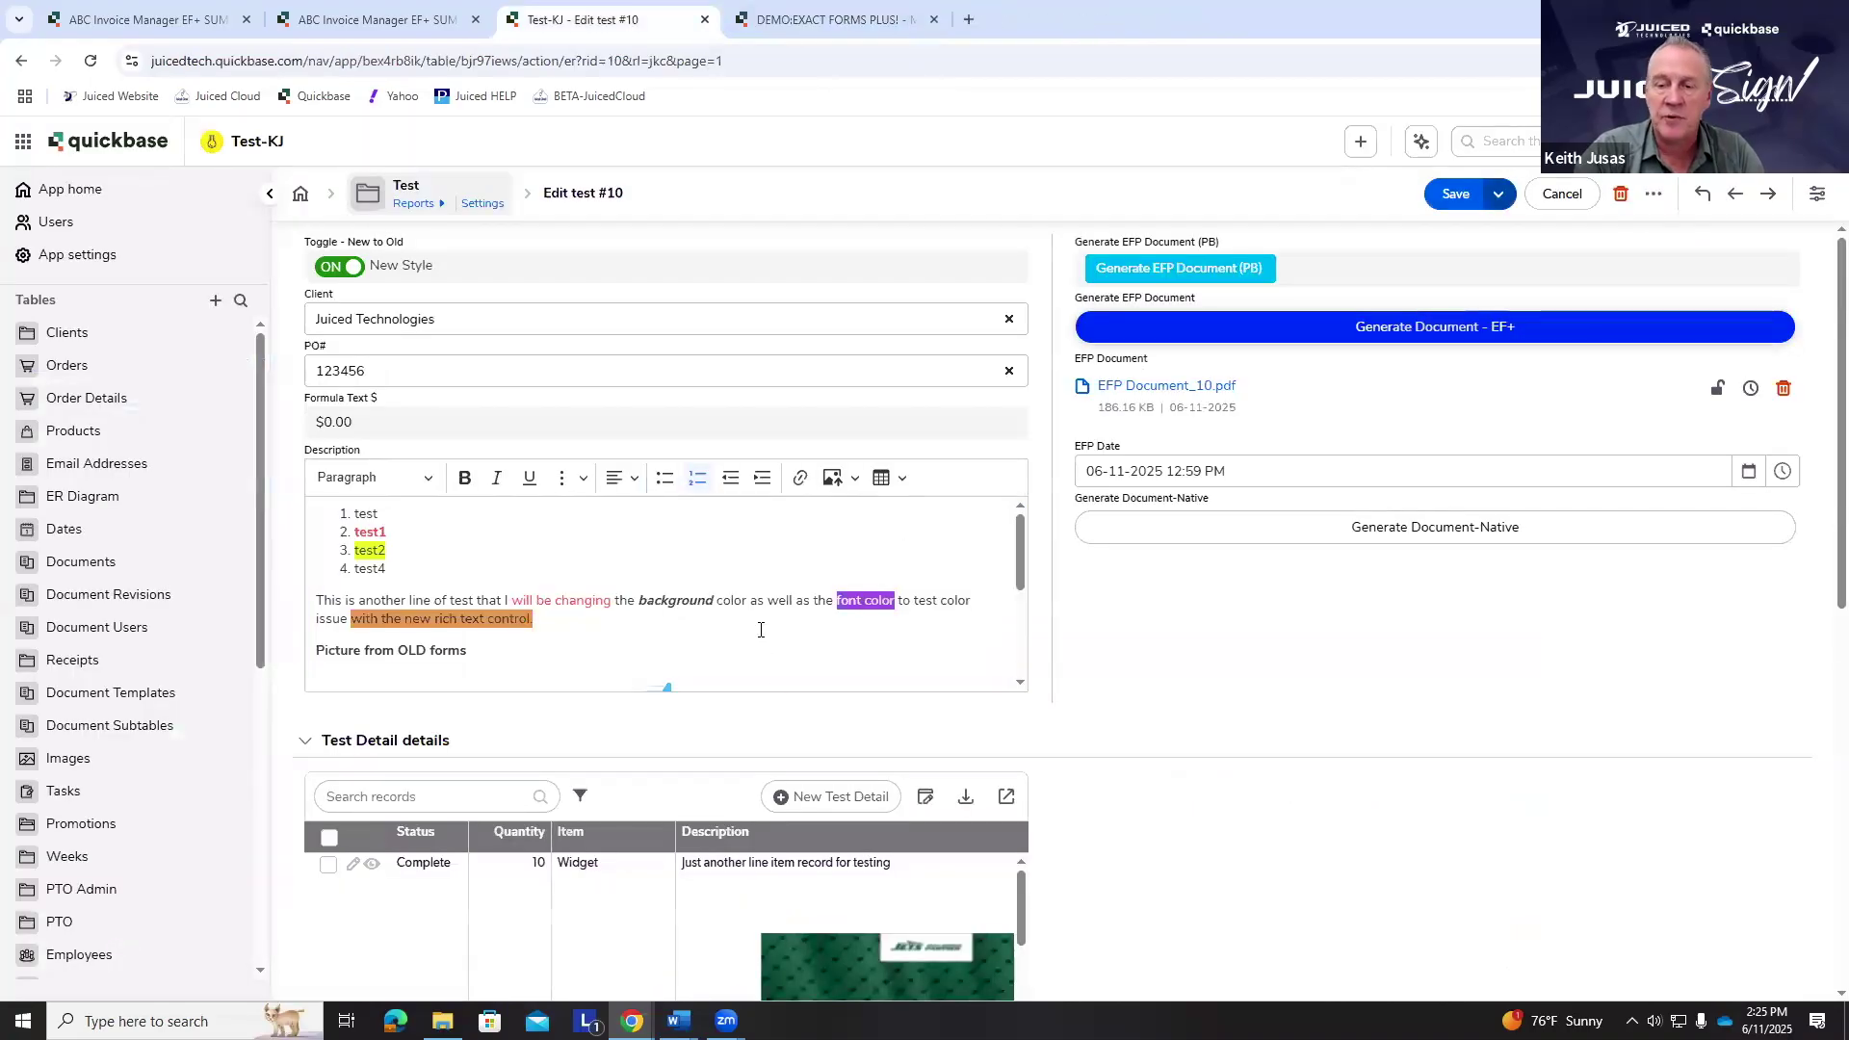
- Switch test record #10 to the old-style form and display its Description editor in the test2 section
{"action": "scroll", "coordinate": [761, 646], "scroll_direction": "down", "scroll_amount": 3}
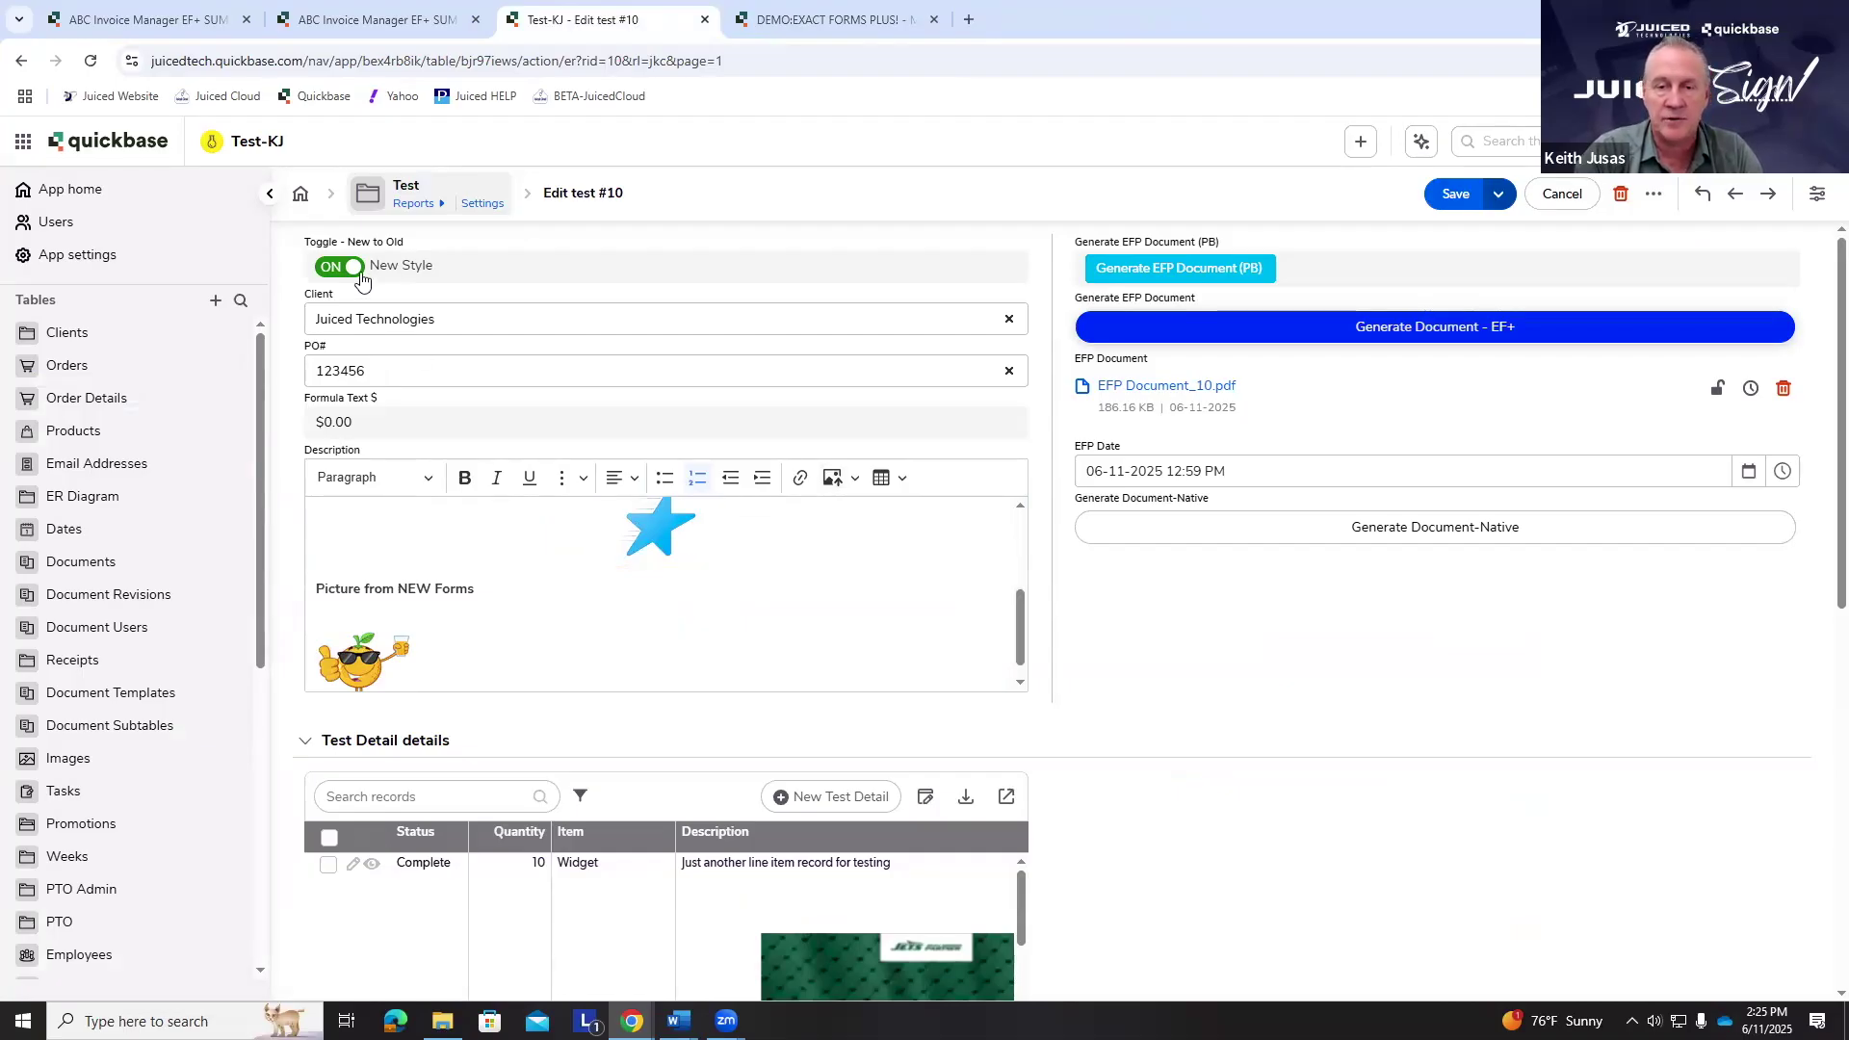
{"action": "left_click", "coordinate": [356, 269]}
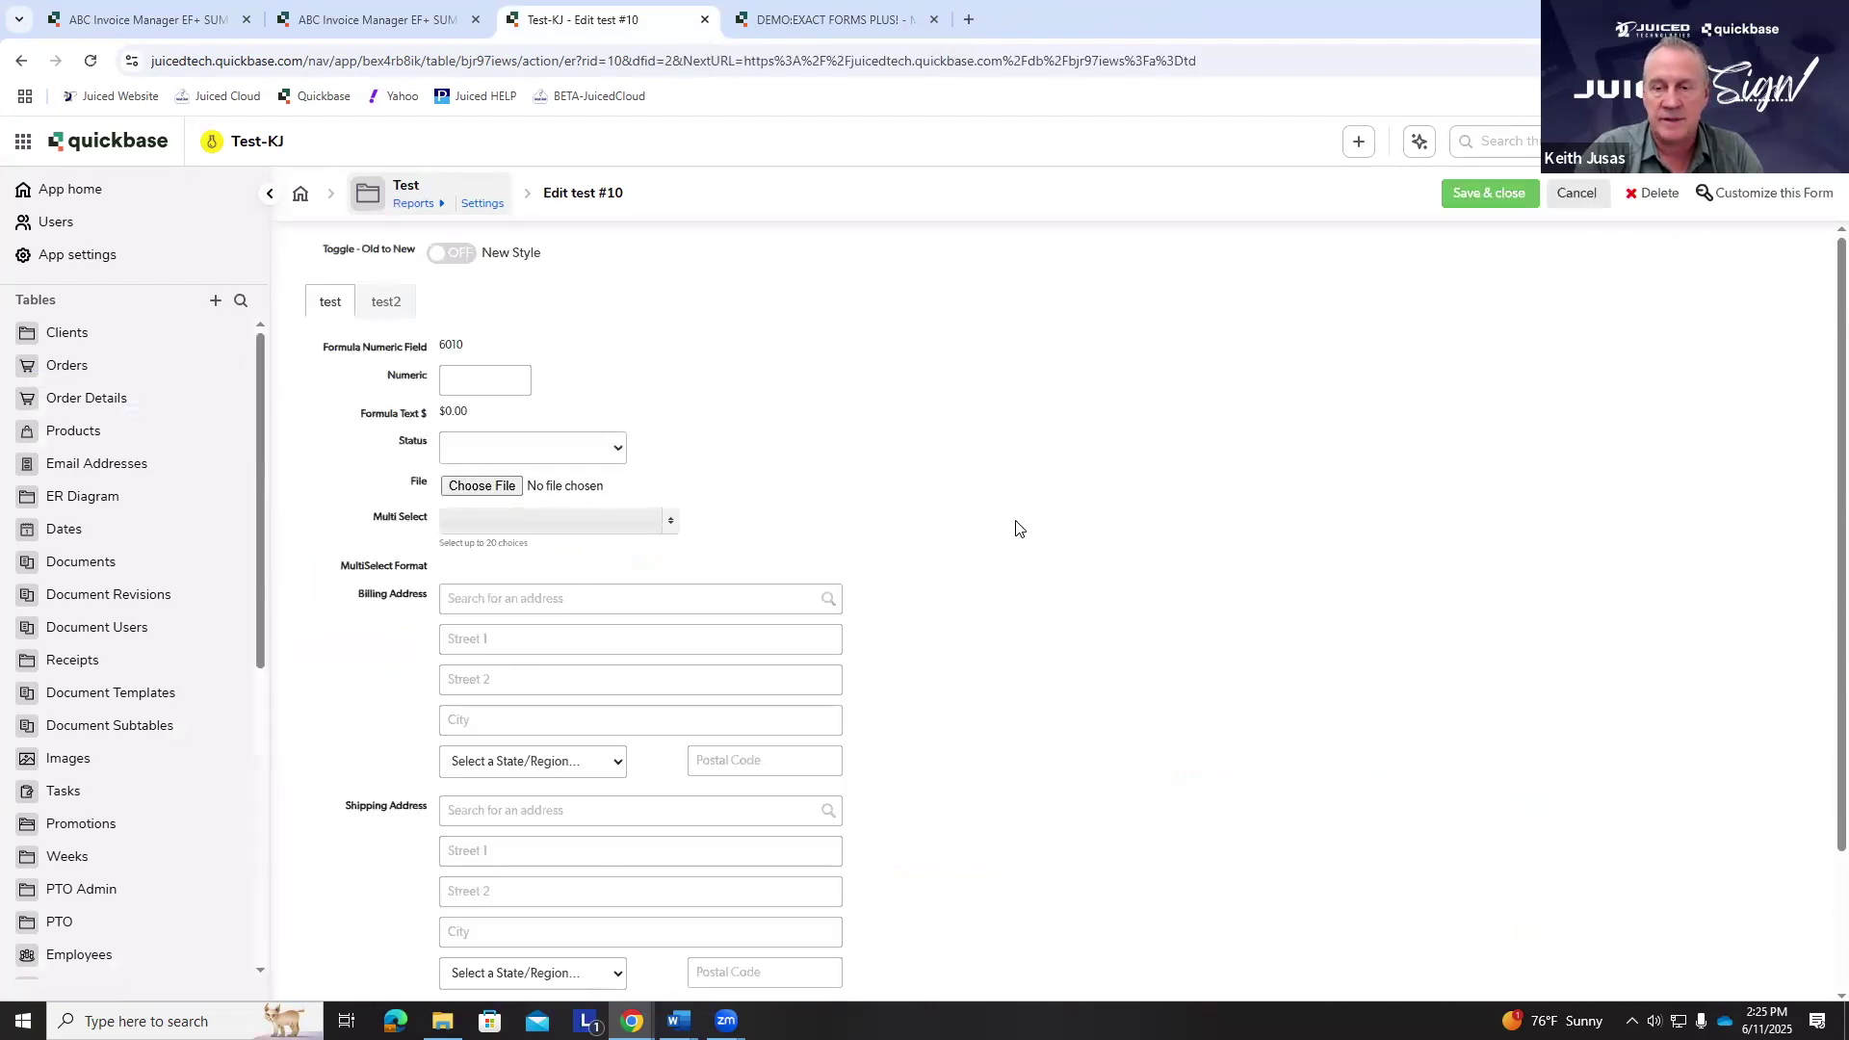
{"action": "left_click", "coordinate": [395, 303]}
{"action": "left_click", "coordinate": [818, 502]}
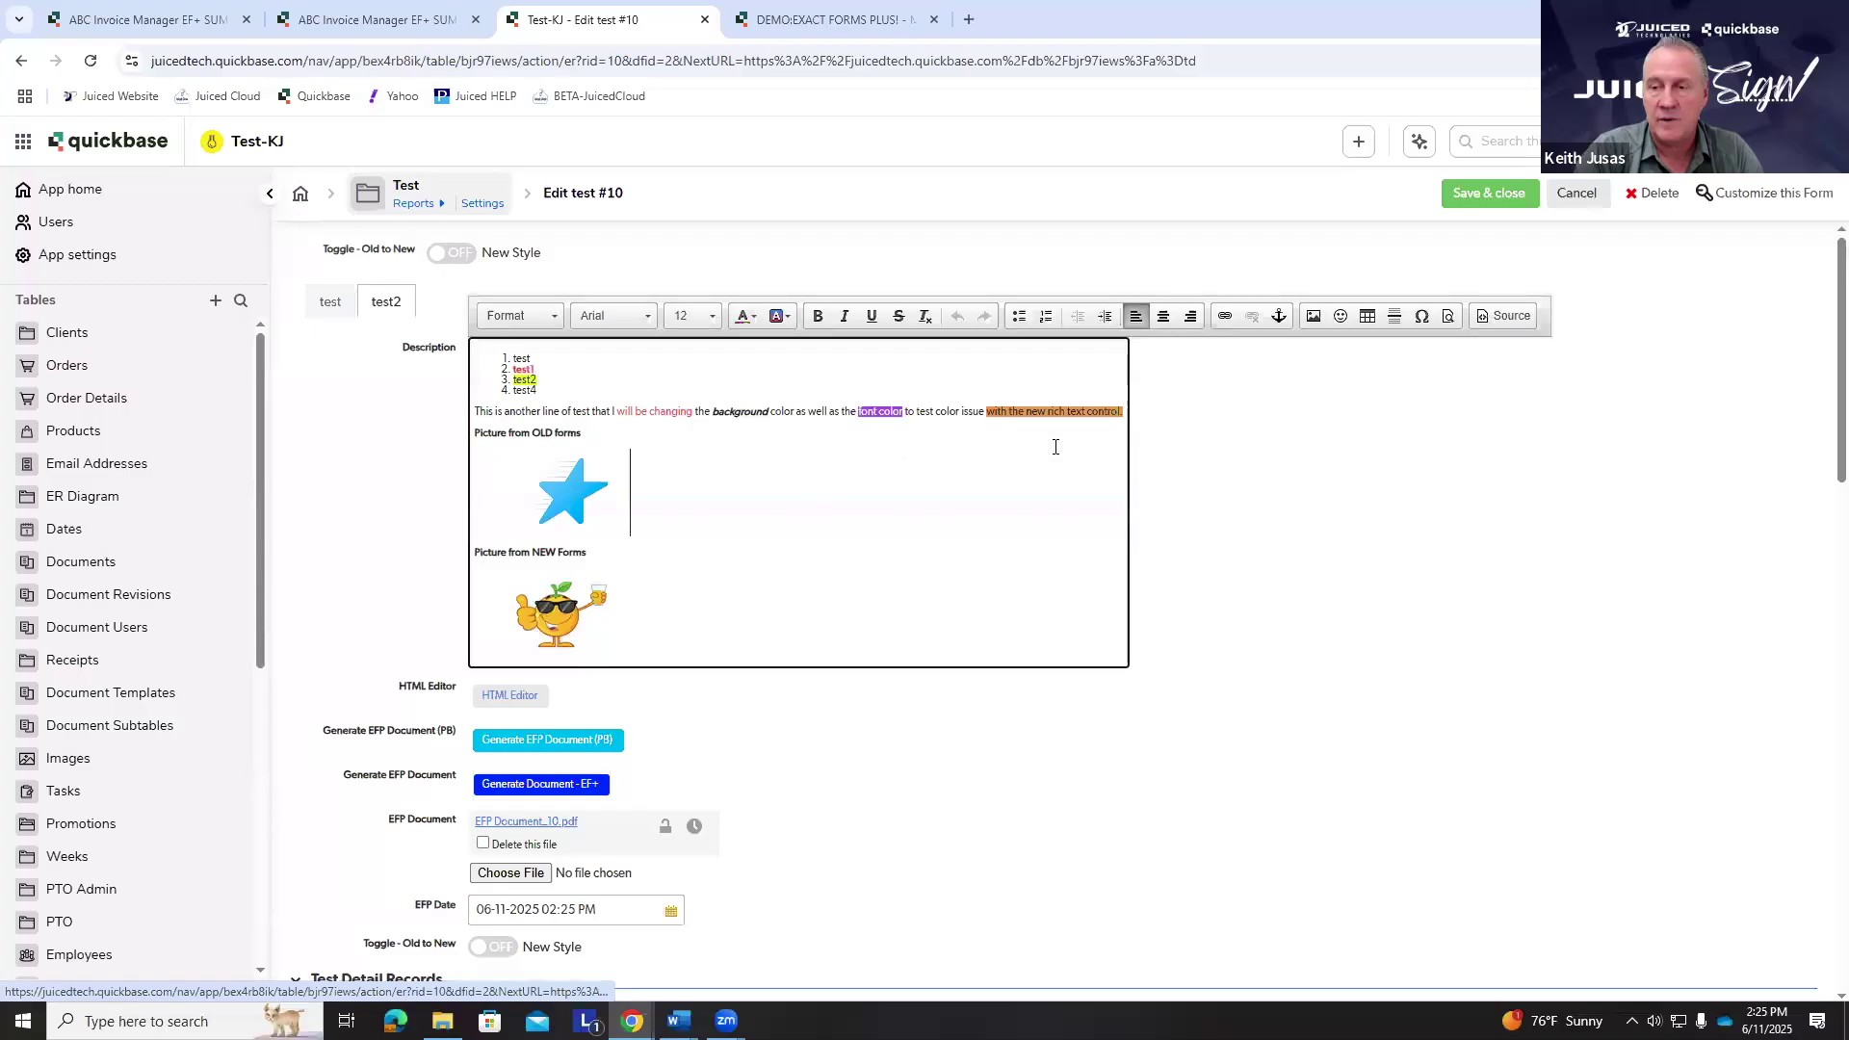
- Inspect the HSL color codes and embedded image data in the Description's HTML source, and leave the source unchanged
{"action": "left_click", "coordinate": [1502, 317]}
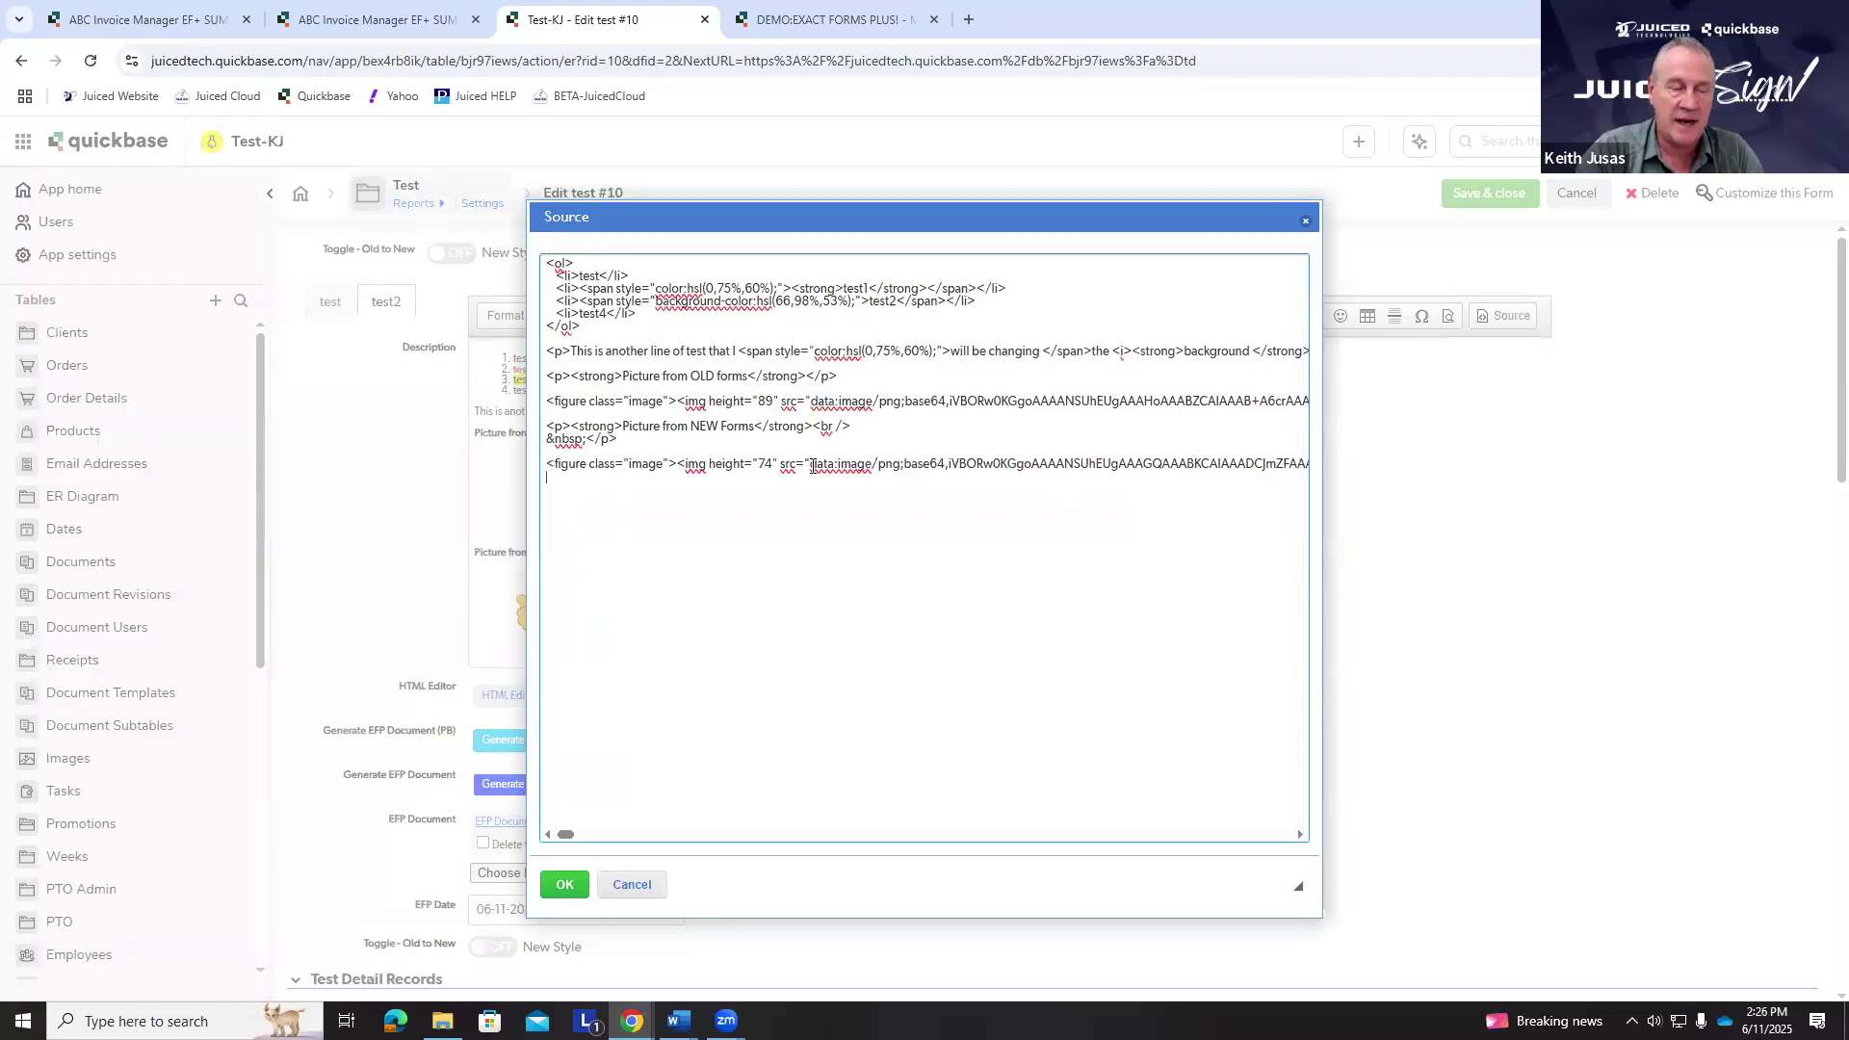
{"action": "left_click_drag", "start_coordinate": [952, 465], "coordinate": [1823, 469]}
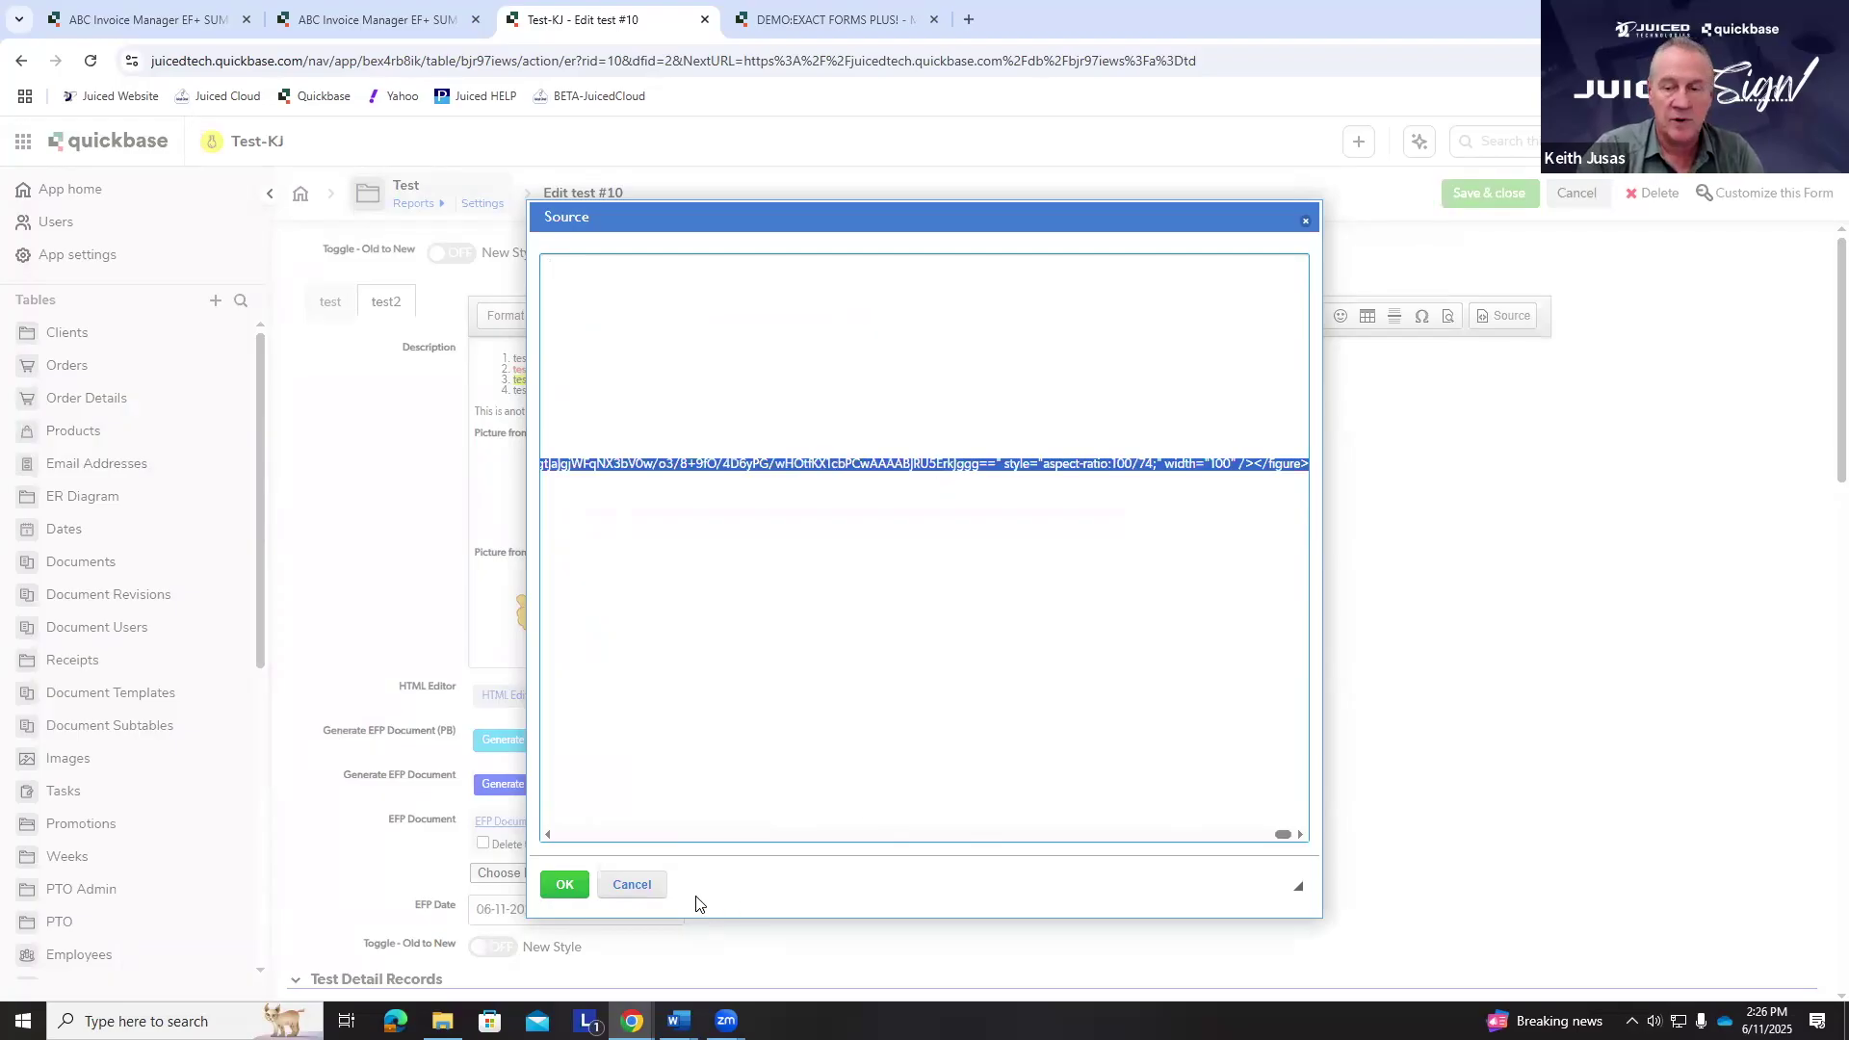
{"action": "left_click", "coordinate": [634, 886]}
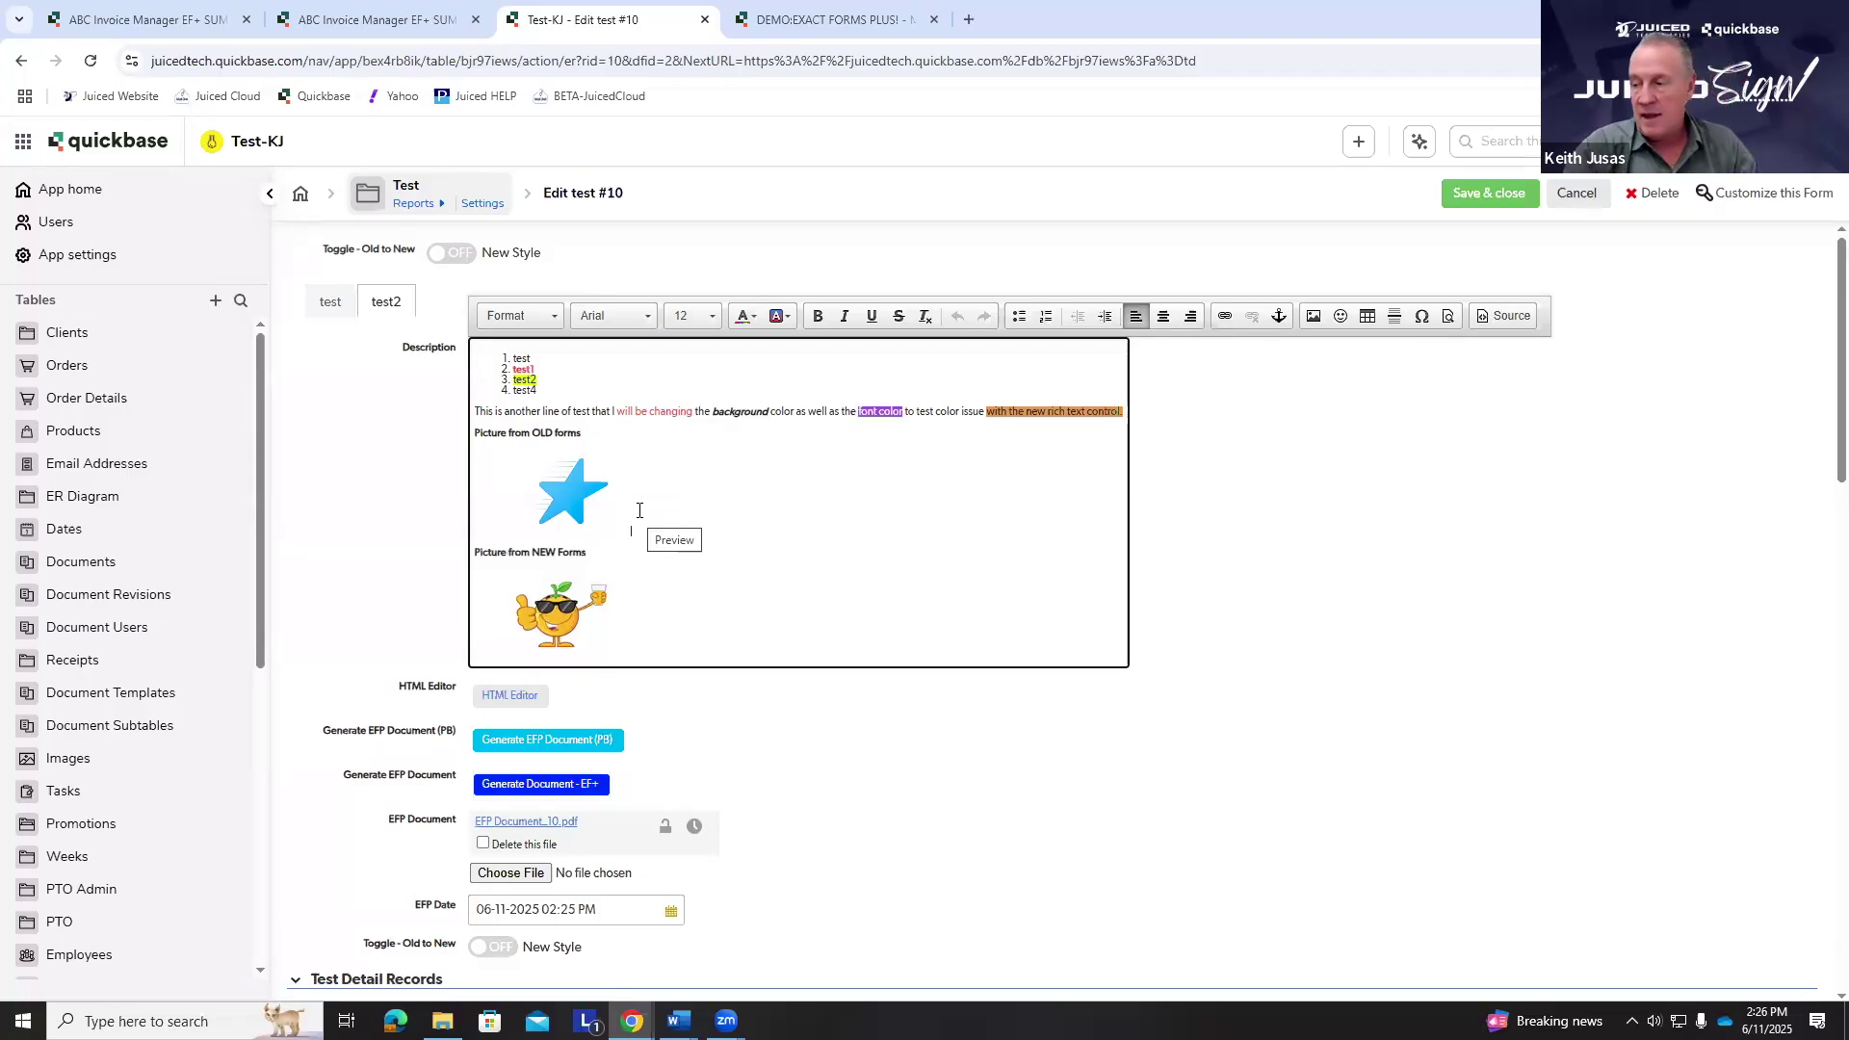
- Go to the DEMO:EXACT FORMS PLUS! app and examine the FormatN number-to-words tables in the Special Functions PDF at 150% zoom
{"action": "left_click", "coordinate": [833, 19]}
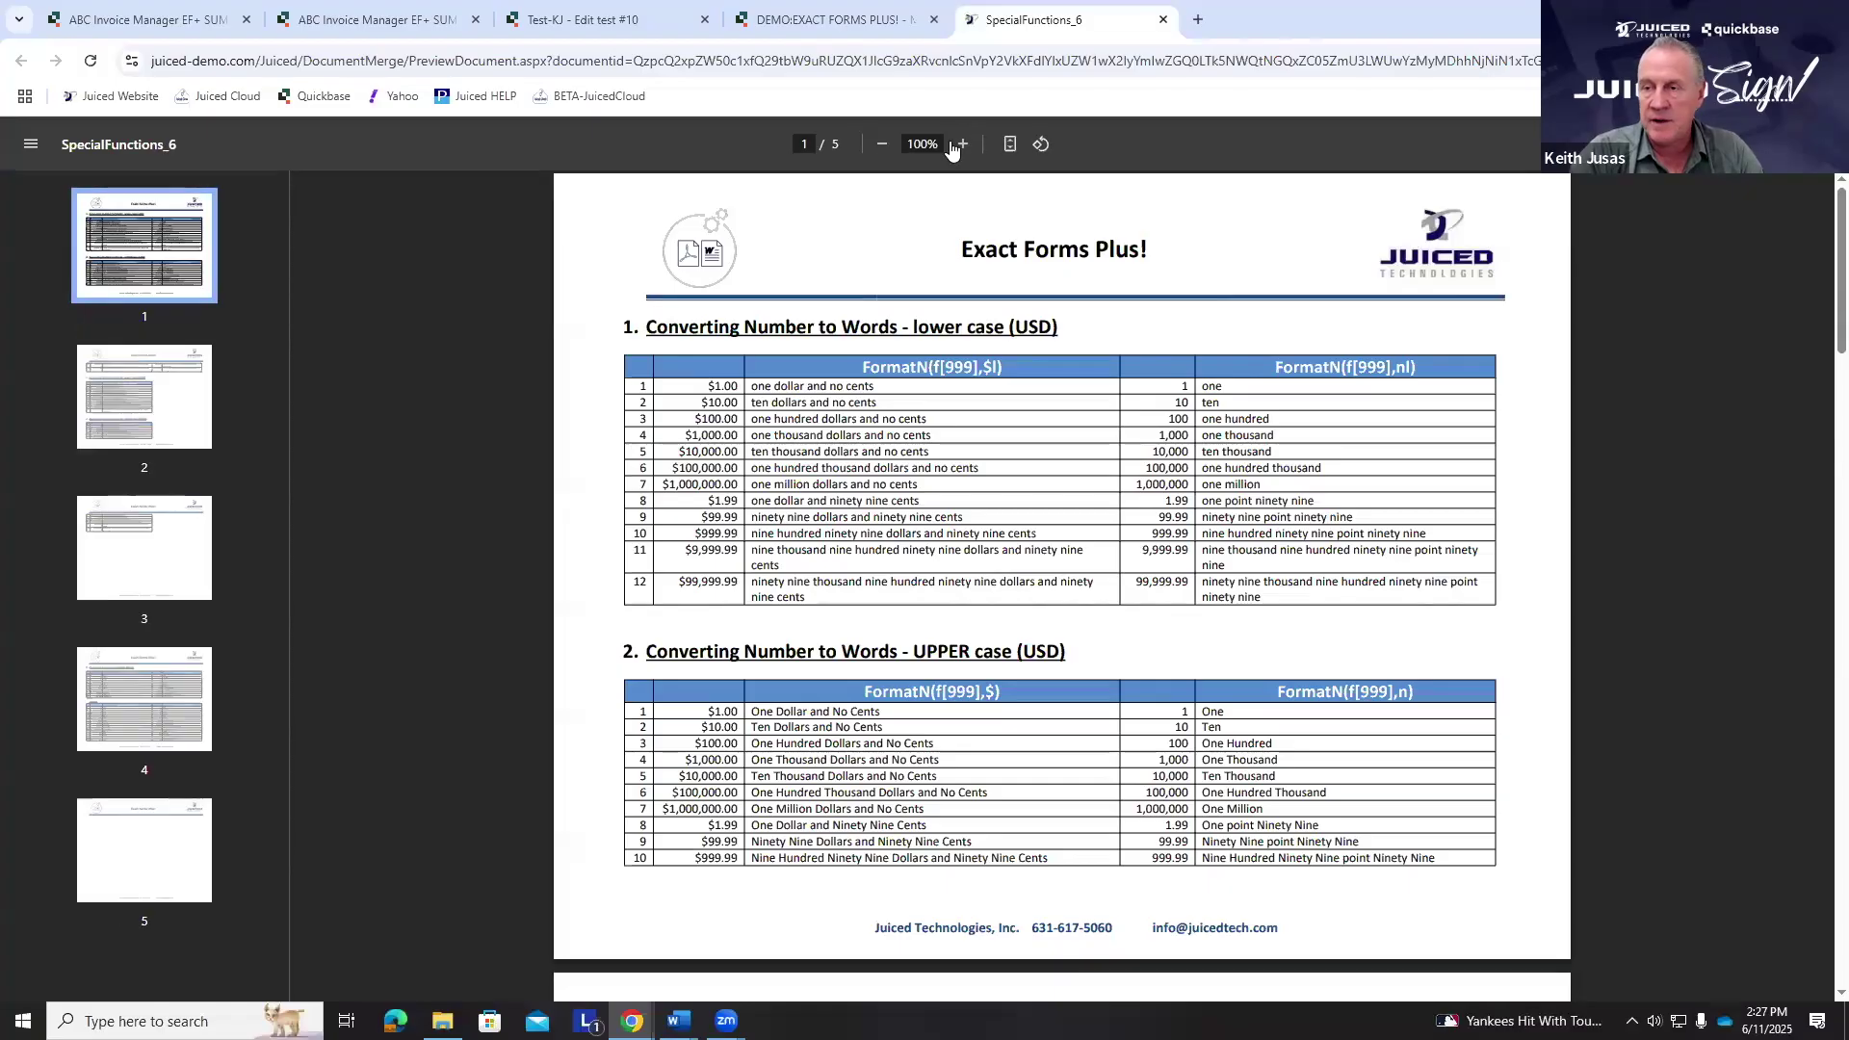
{"action": "left_click", "coordinate": [962, 144]}
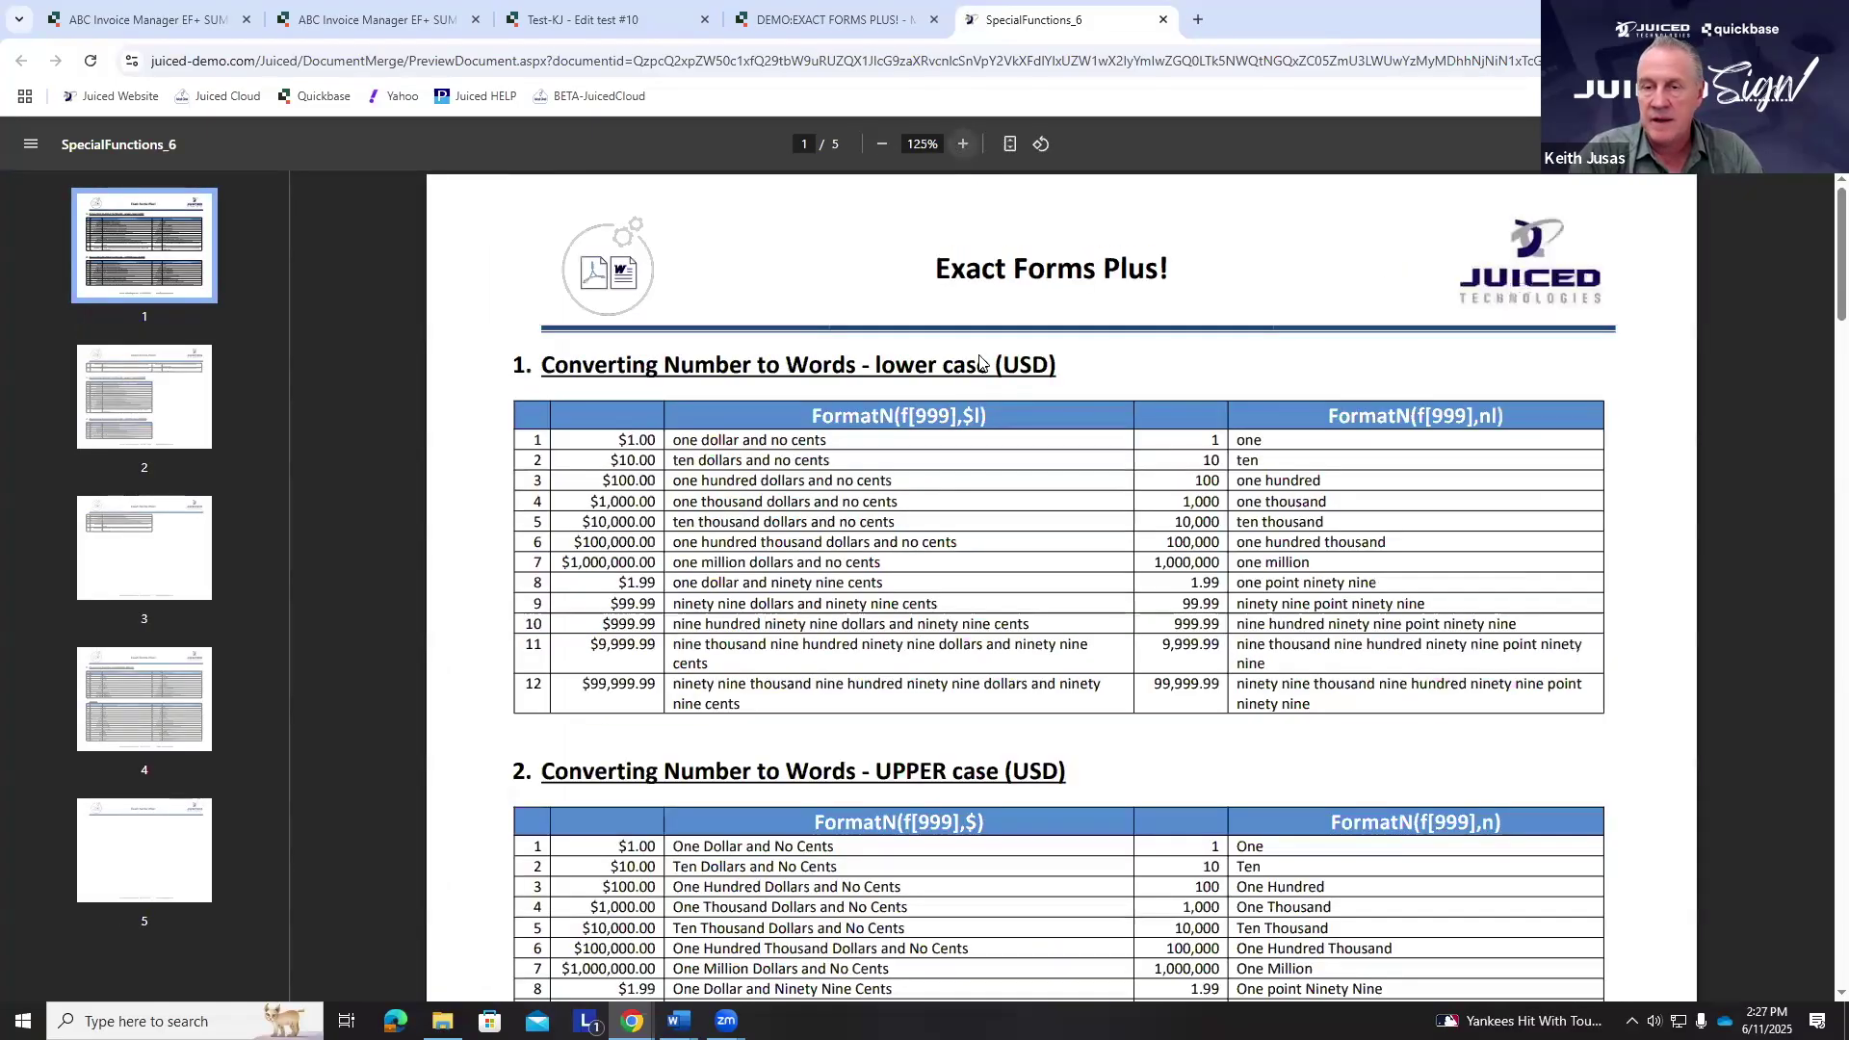
{"action": "left_click", "coordinate": [962, 143]}
{"action": "scroll", "coordinate": [420, 280], "scroll_direction": "down", "scroll_amount": 2}
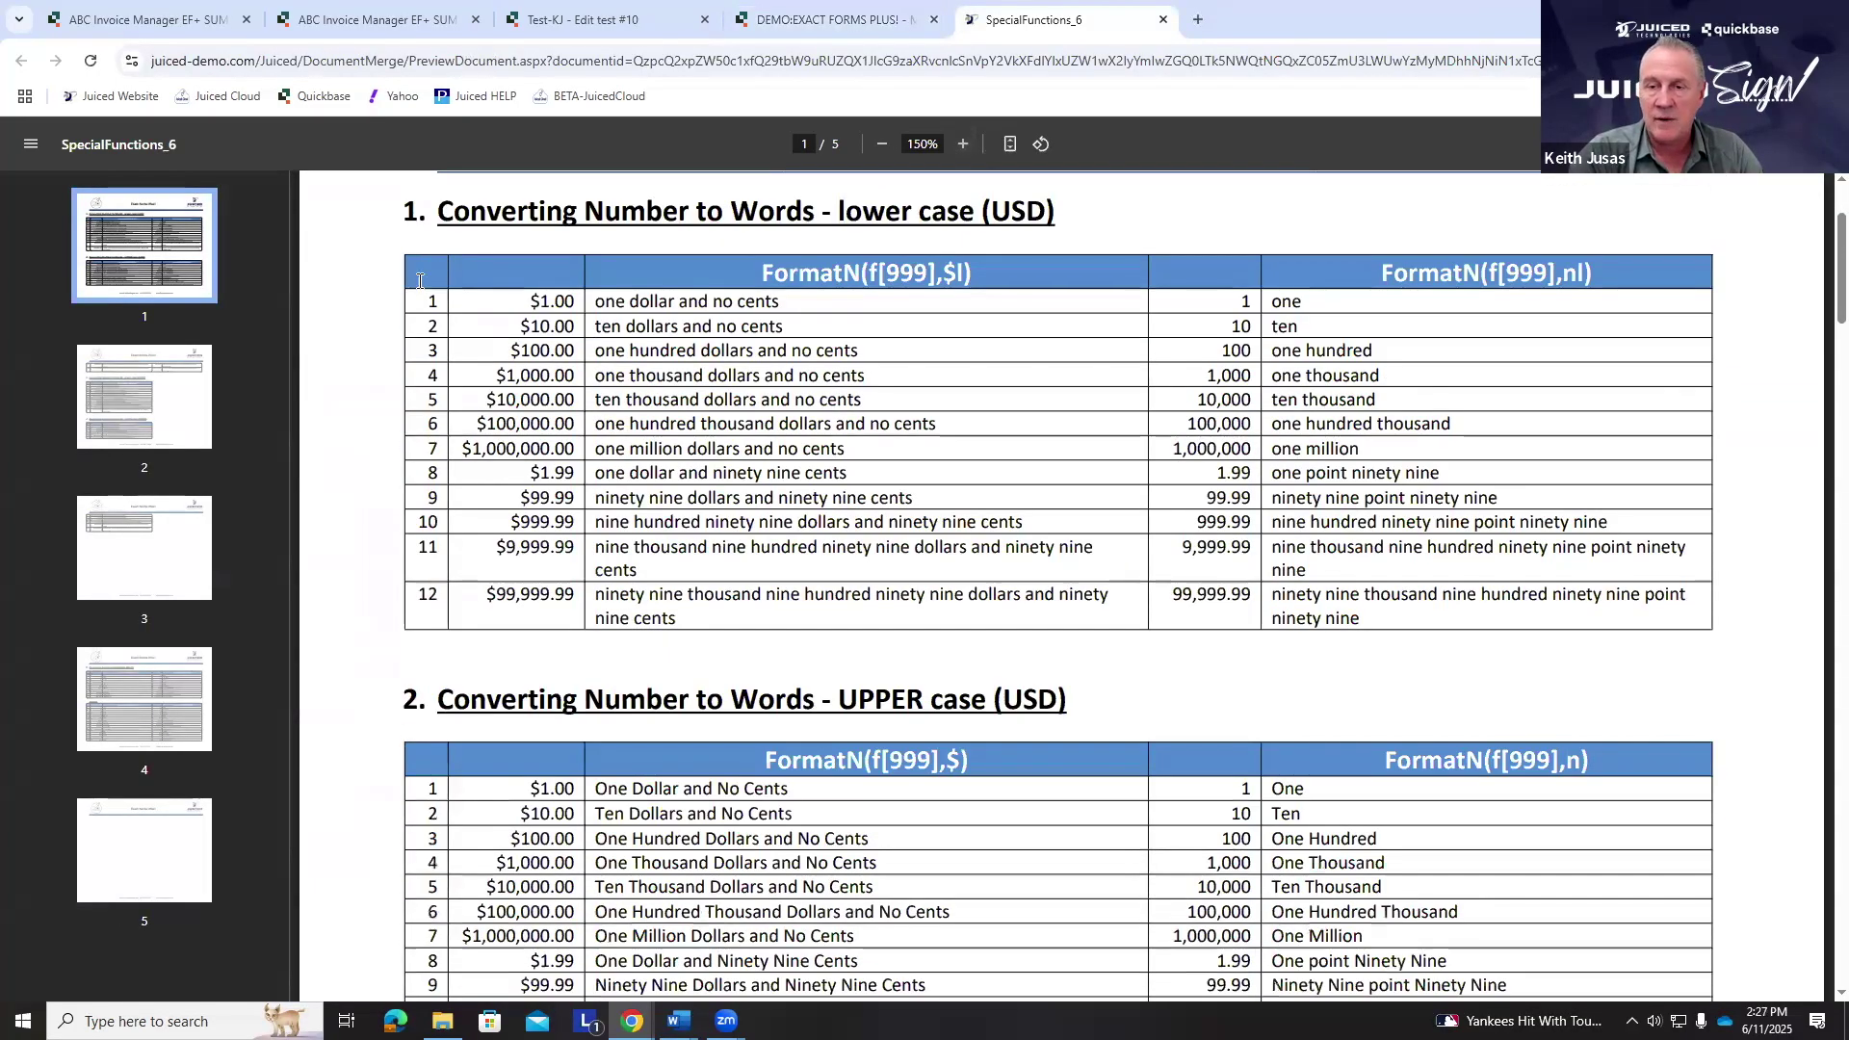
{"action": "left_click_drag", "start_coordinate": [595, 301], "coordinate": [412, 344]}
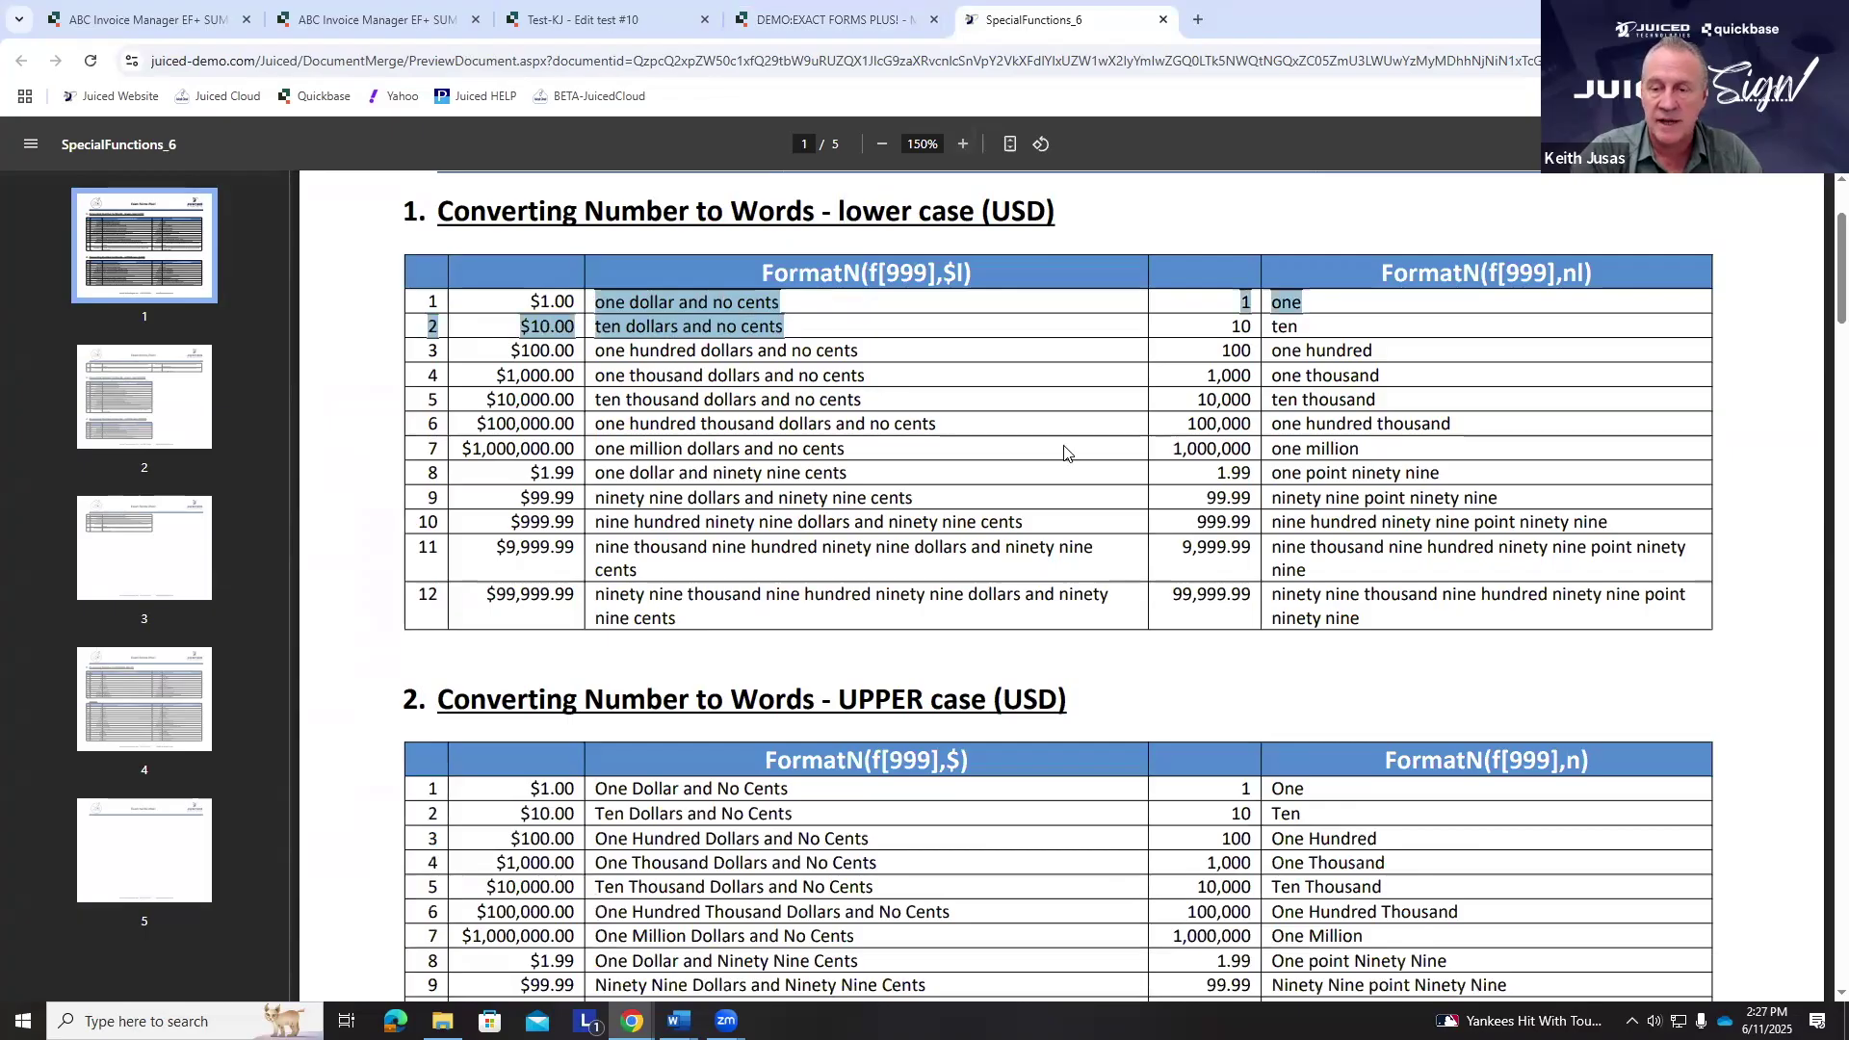
{"action": "scroll", "coordinate": [1065, 453], "scroll_direction": "down", "scroll_amount": 4}
{"action": "scroll", "coordinate": [1066, 454], "scroll_direction": "down", "scroll_amount": 12}
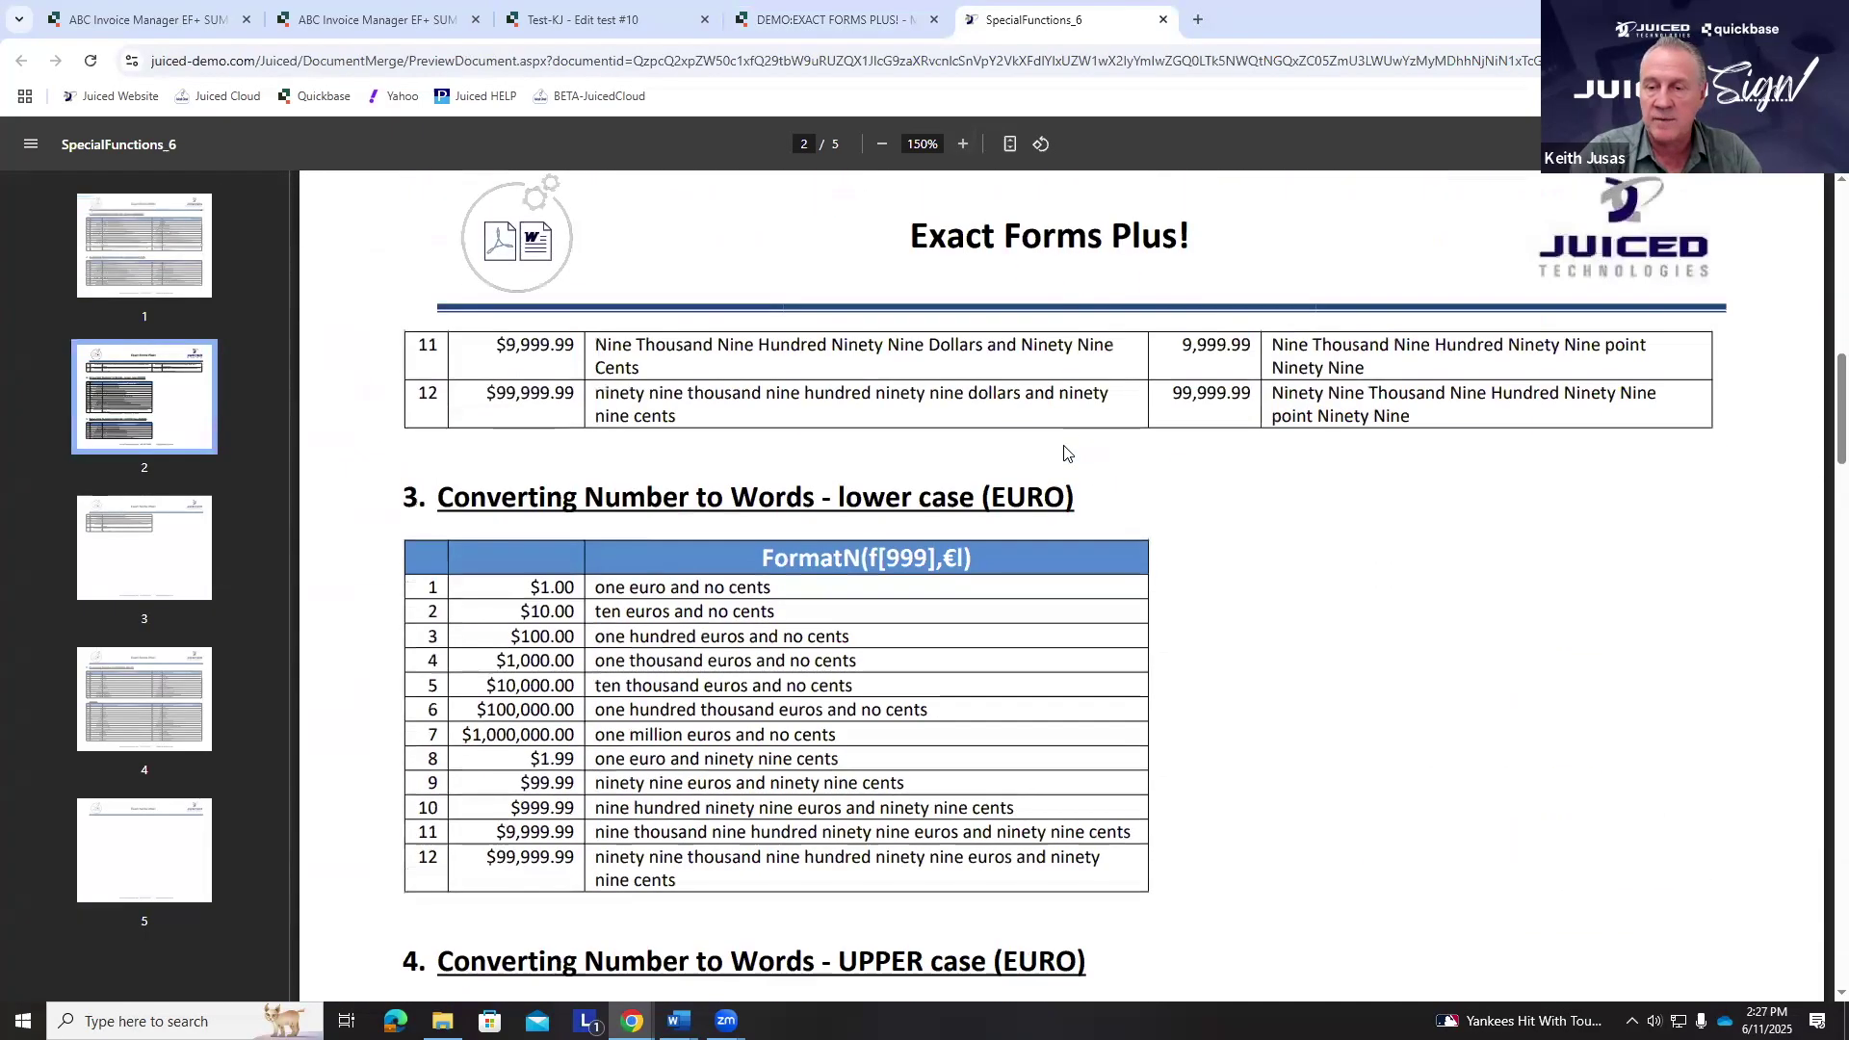
{"action": "scroll", "coordinate": [1066, 454], "scroll_direction": "down", "scroll_amount": 14}
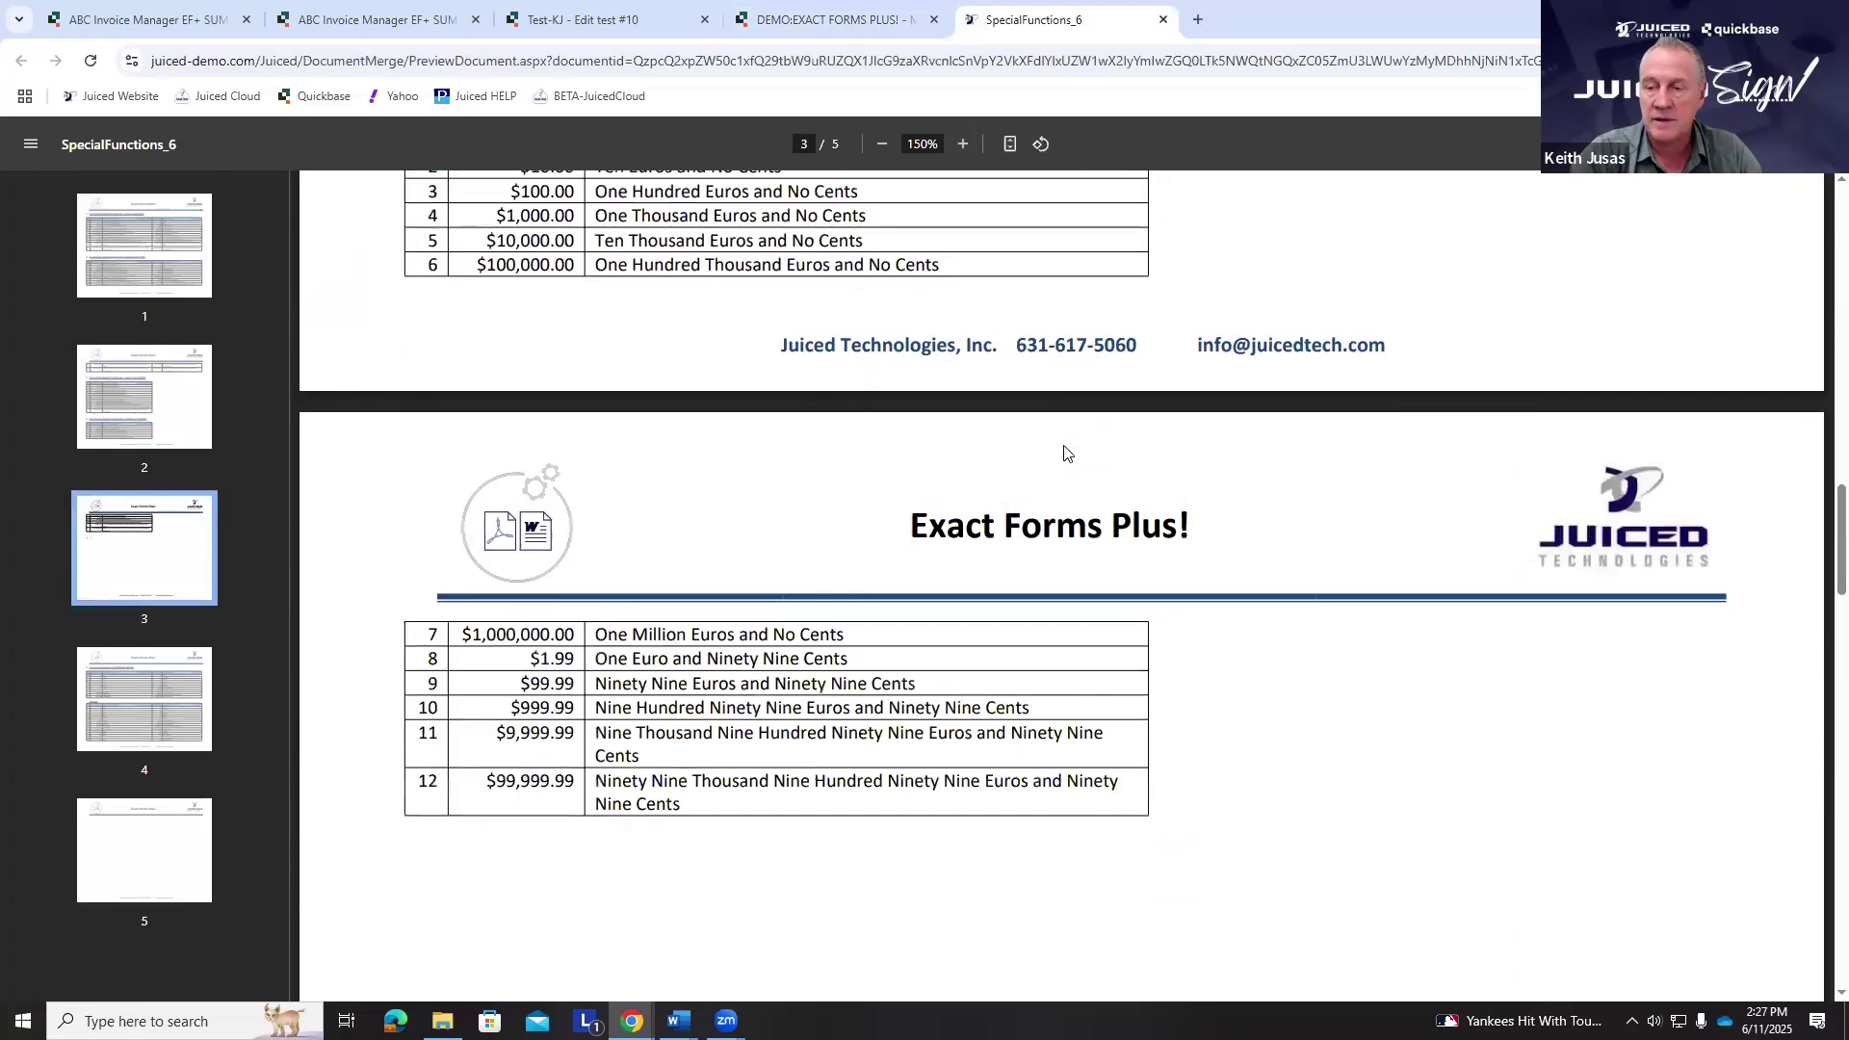
- Examine the FormatO ordinal word tables and the FormatO(f[999],s) heading in the PDF, and return to the project record
{"action": "scroll", "coordinate": [1065, 454], "scroll_direction": "down", "scroll_amount": 12}
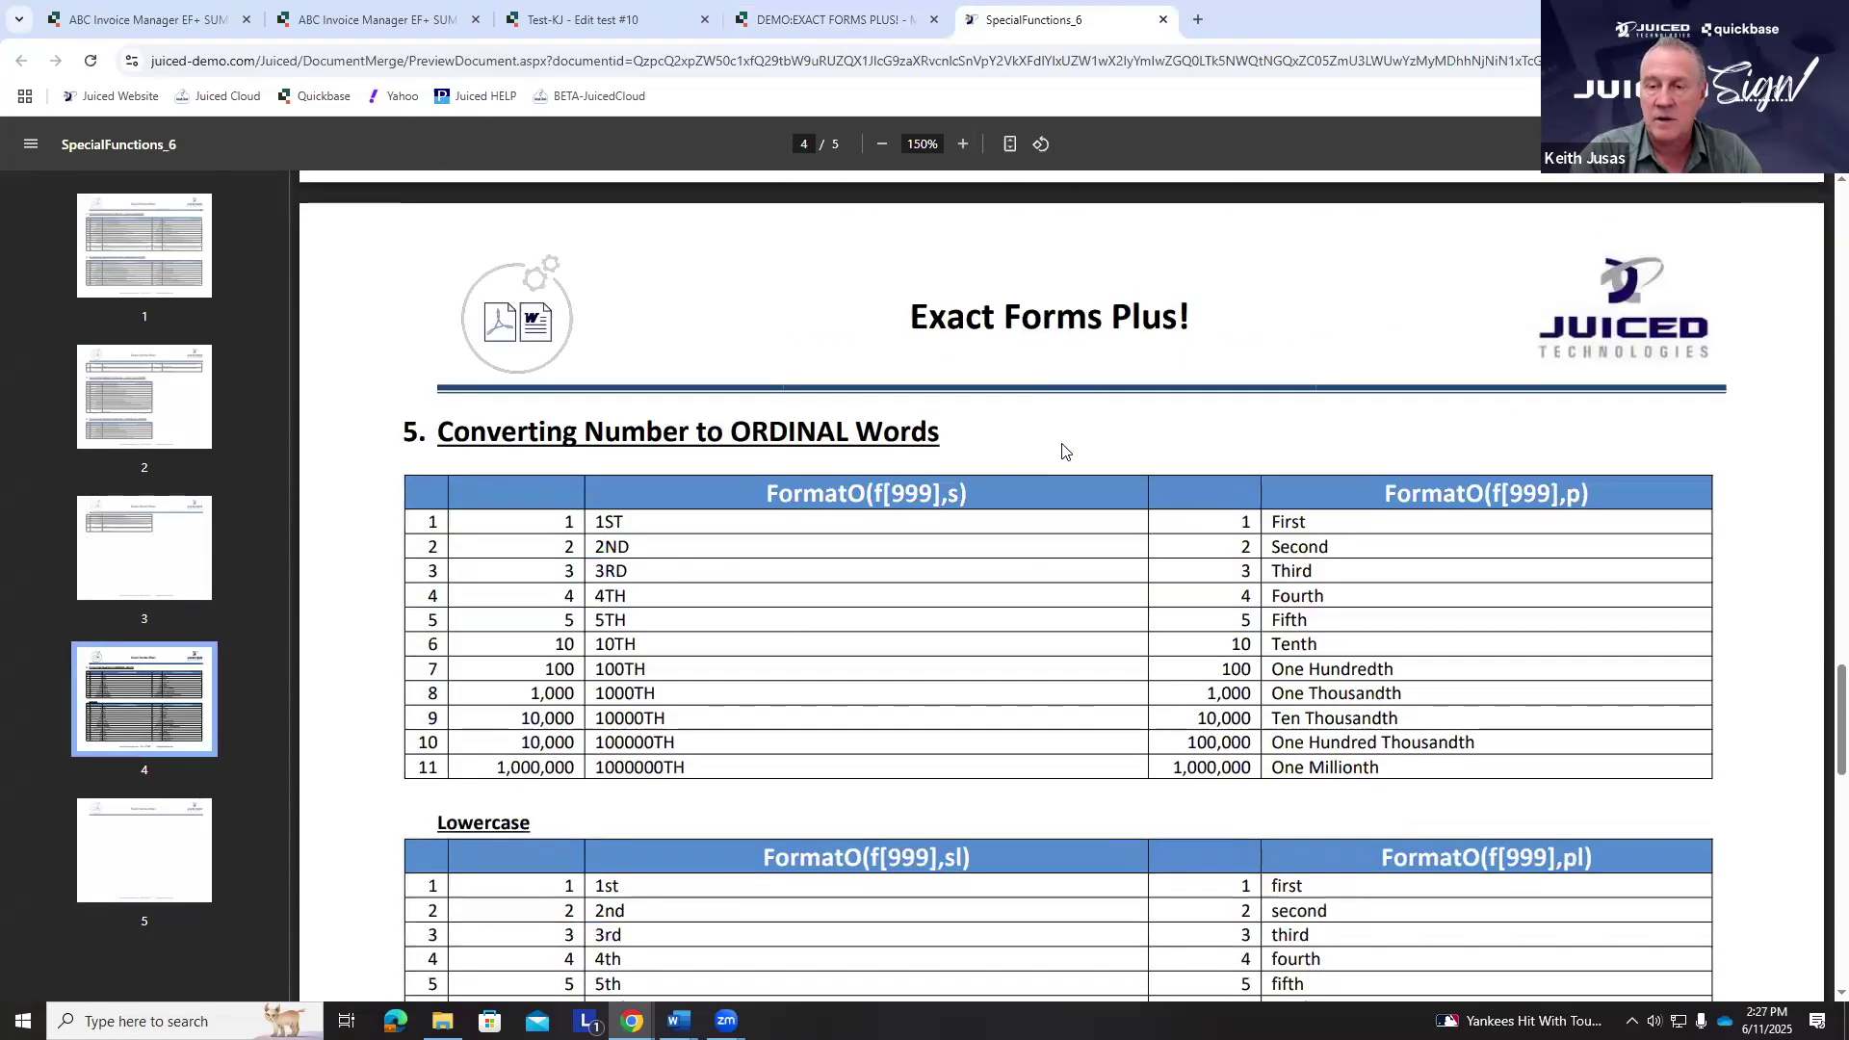
{"action": "scroll", "coordinate": [1063, 449], "scroll_direction": "up", "scroll_amount": 1}
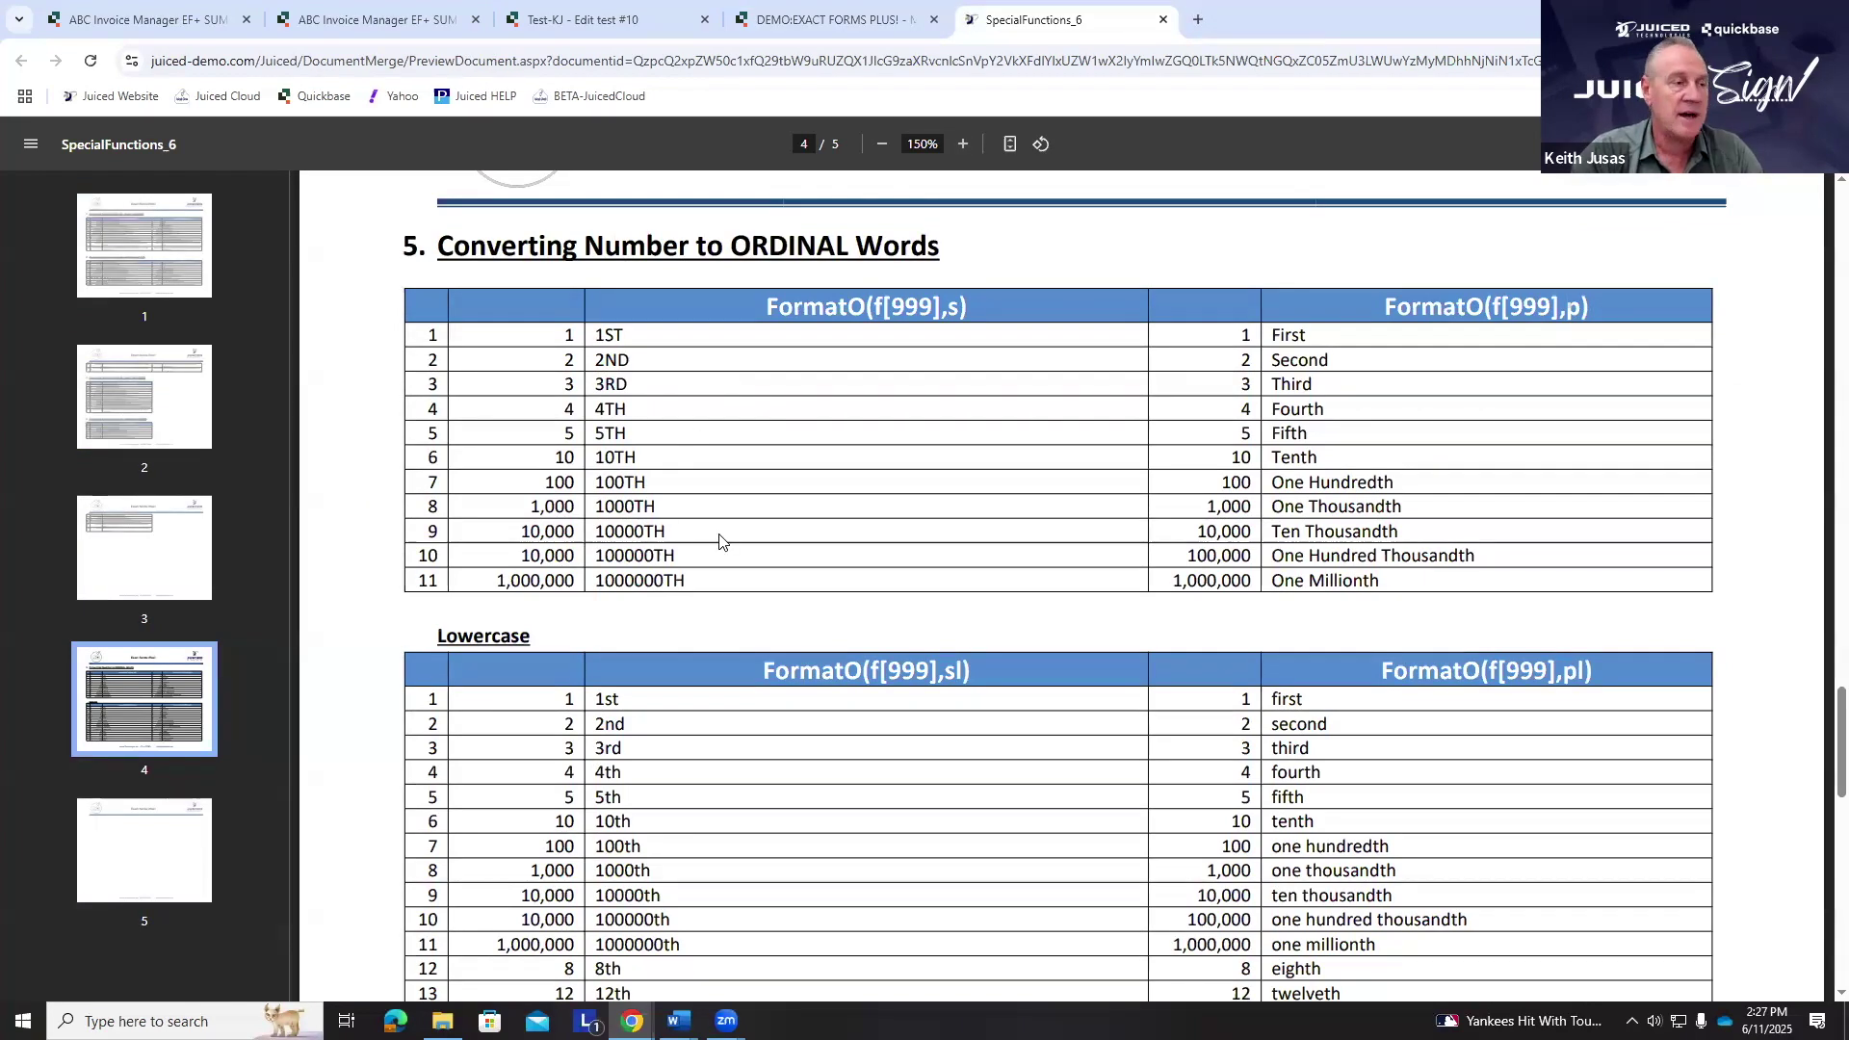
{"action": "scroll", "coordinate": [720, 541], "scroll_direction": "down", "scroll_amount": 2}
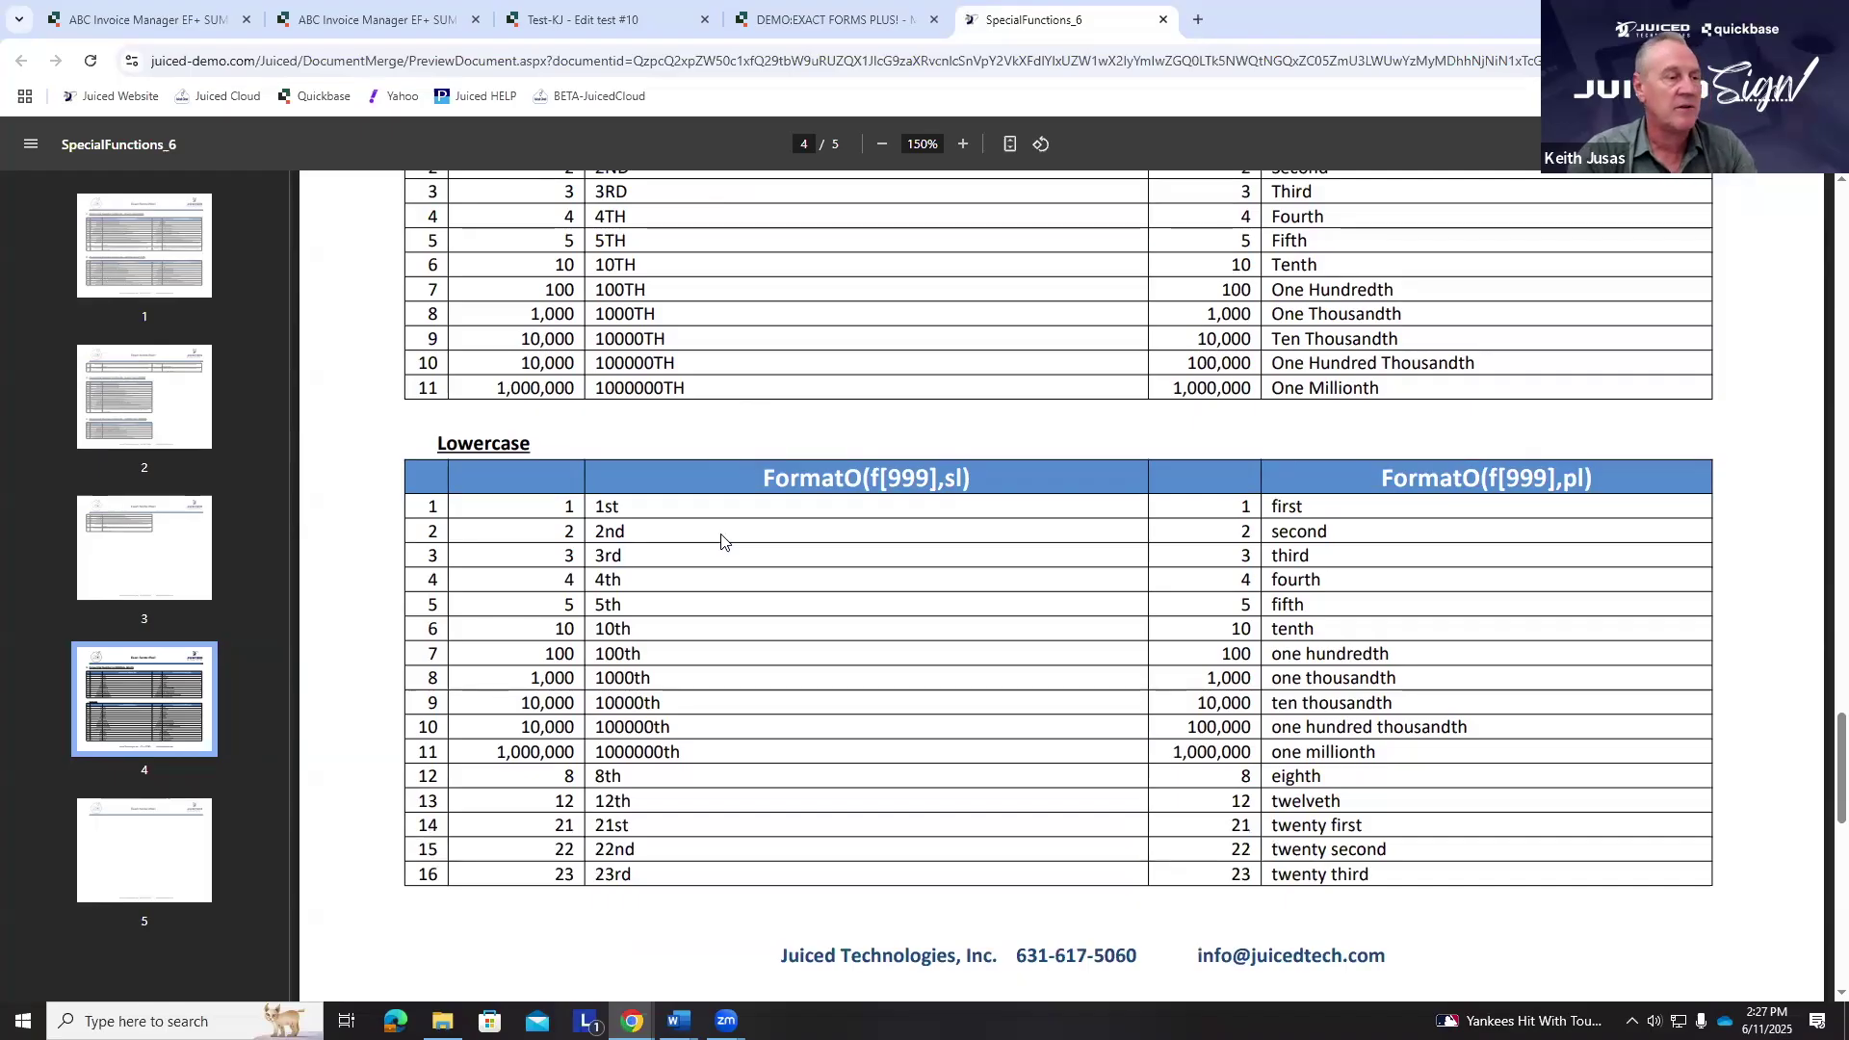
{"action": "scroll", "coordinate": [655, 424], "scroll_direction": "up", "scroll_amount": 2}
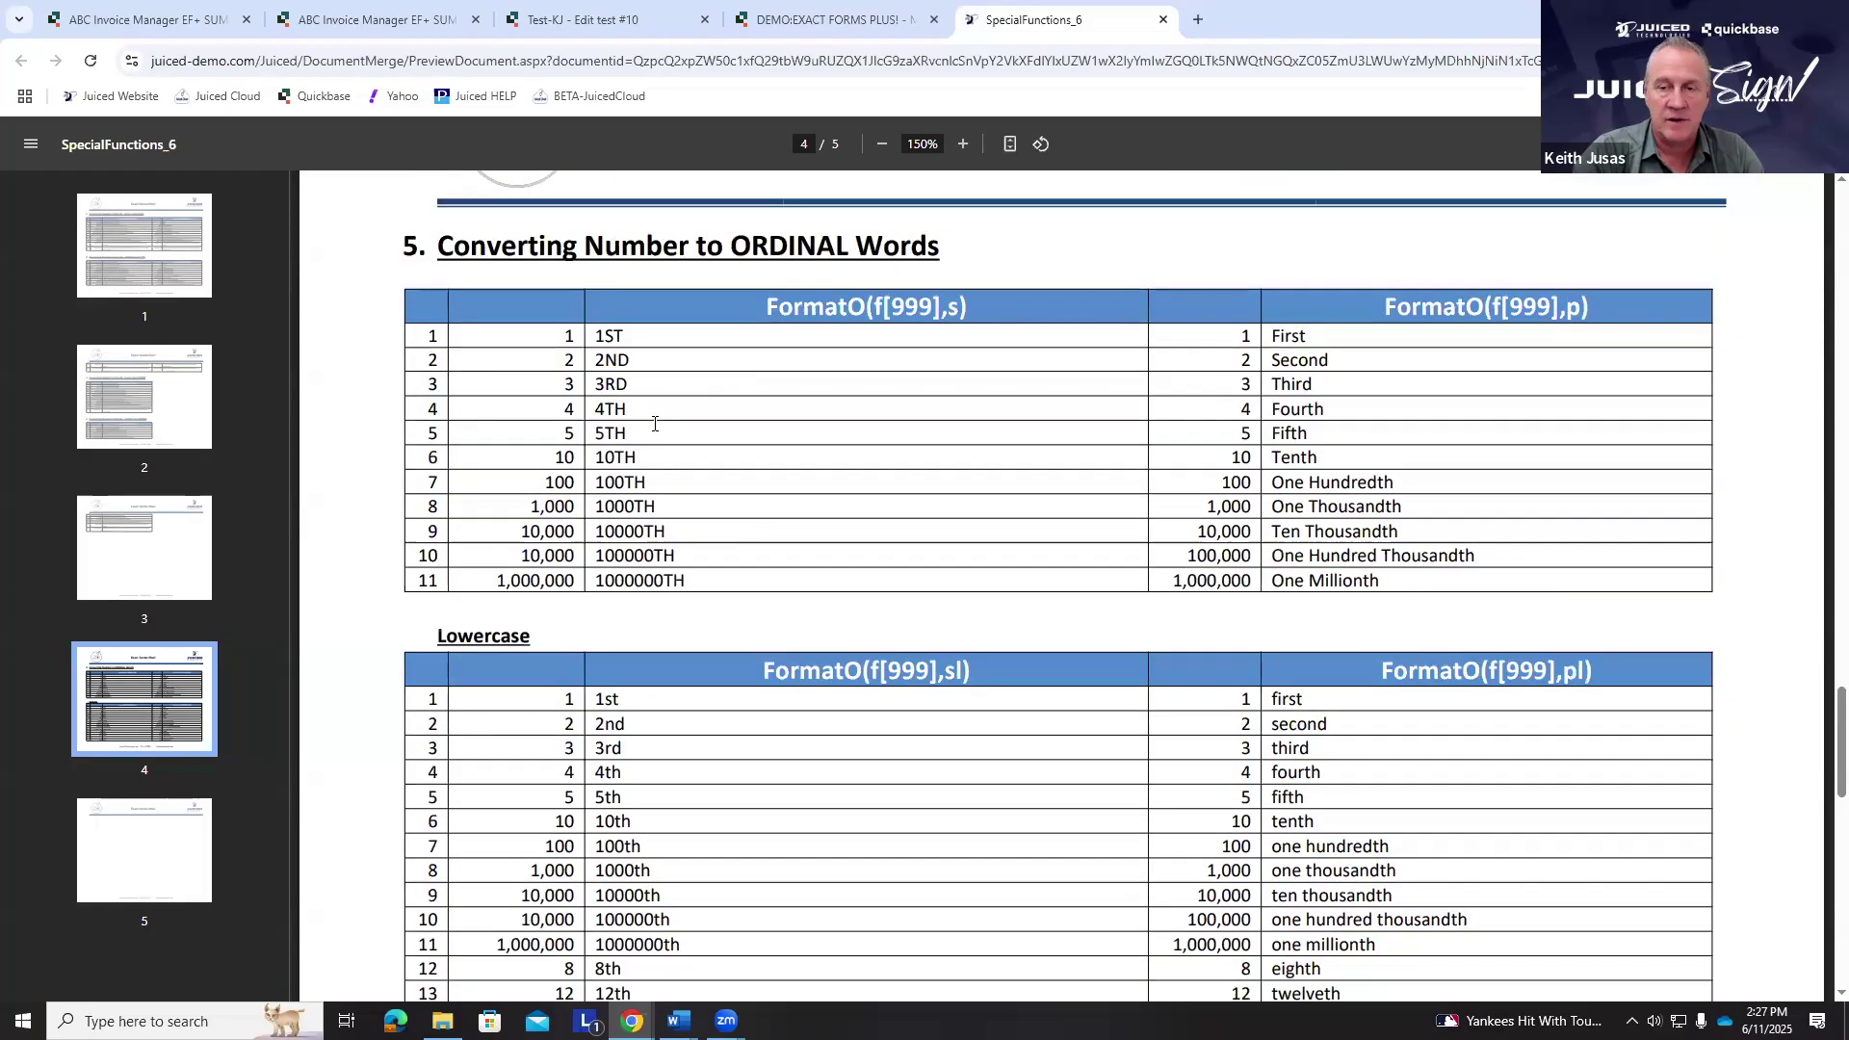
{"action": "left_click_drag", "start_coordinate": [629, 362], "coordinate": [600, 359]}
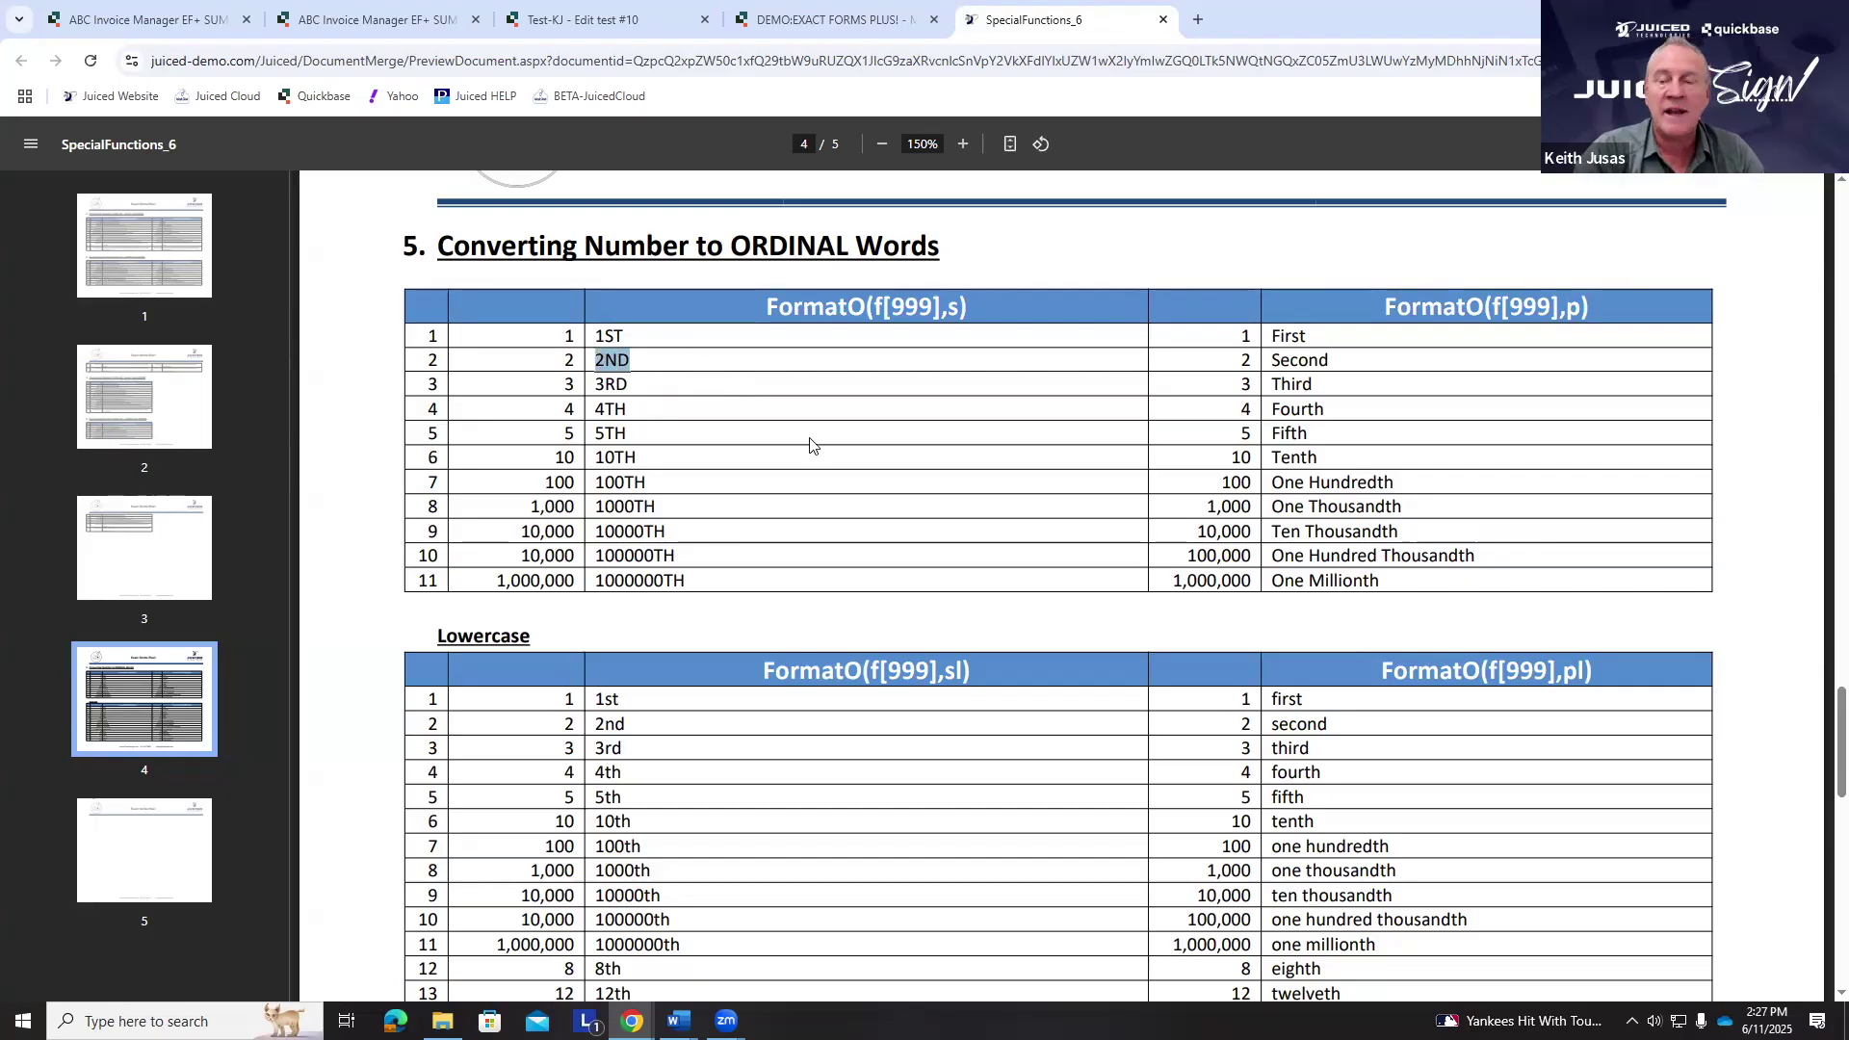
{"action": "left_click_drag", "start_coordinate": [793, 305], "coordinate": [971, 313]}
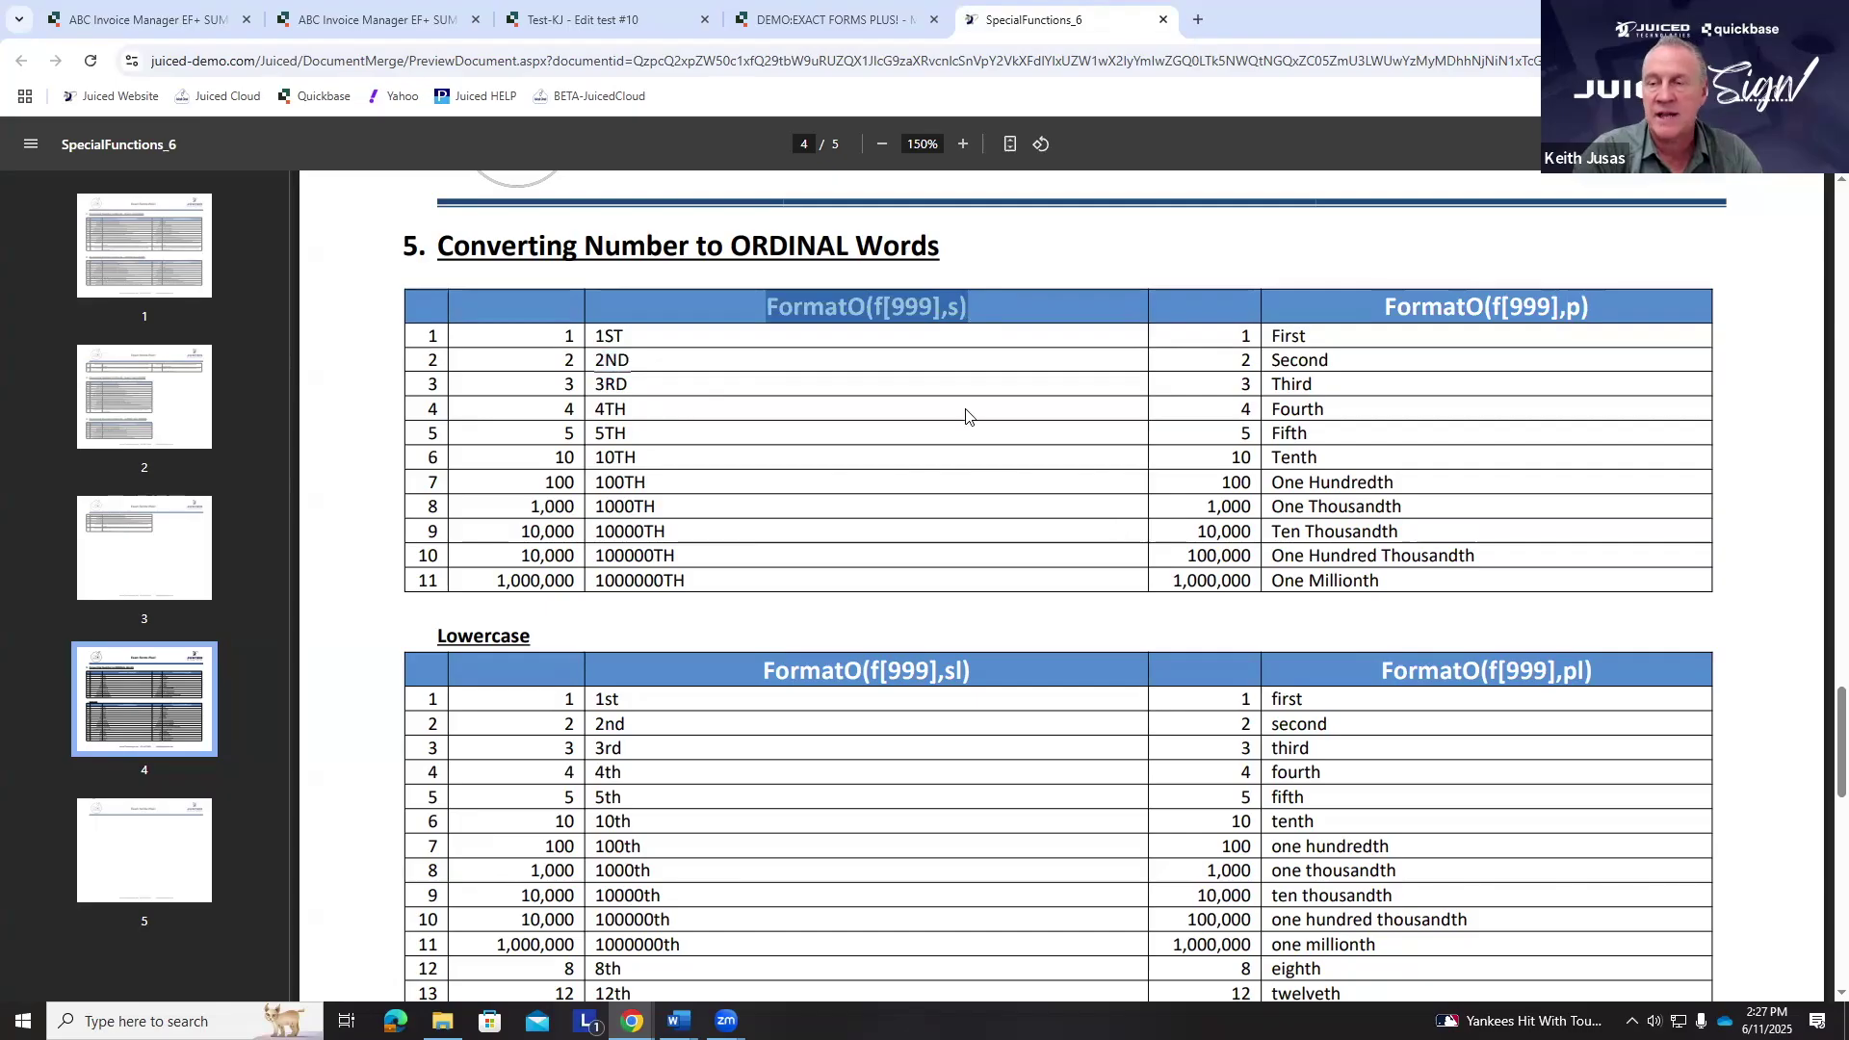
{"action": "left_click", "coordinate": [834, 20]}
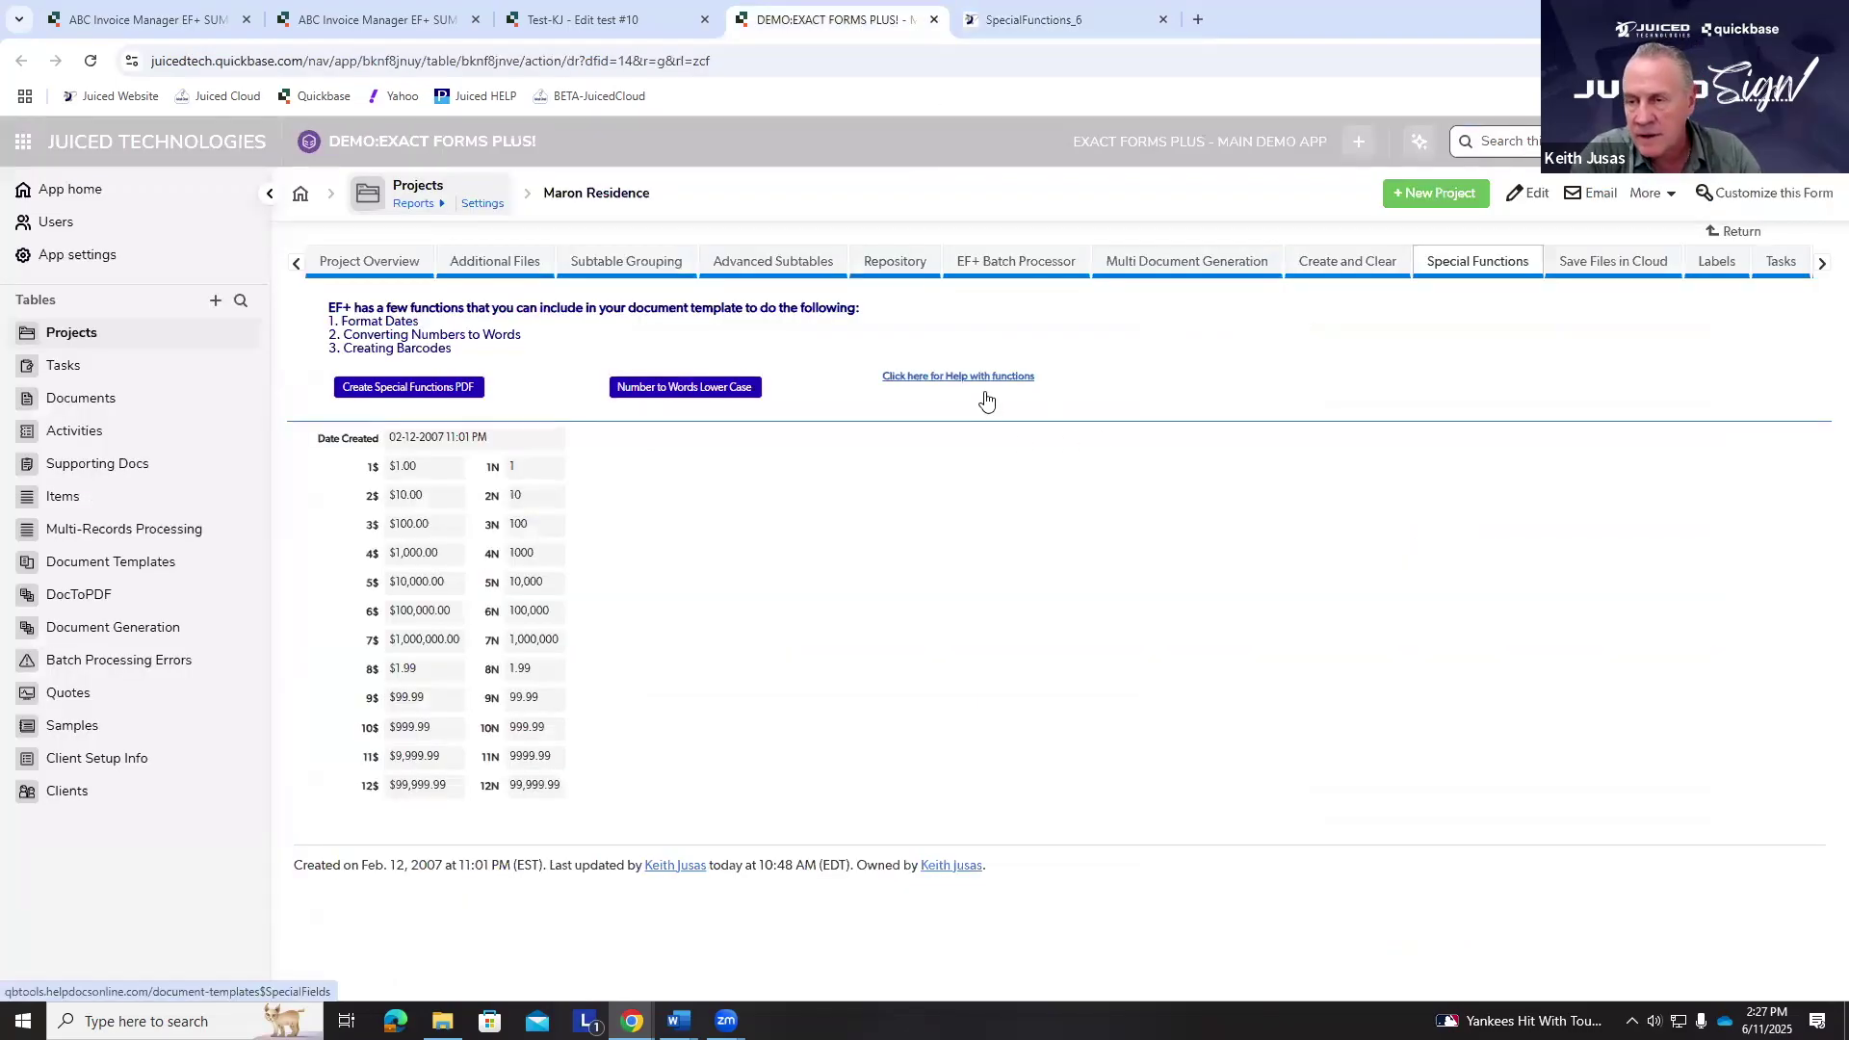
- Check the template ID in the Number to Words Lower field's formula, and open the matching Word file from Document Templates with editing enabled
{"action": "right_click", "coordinate": [746, 384]}
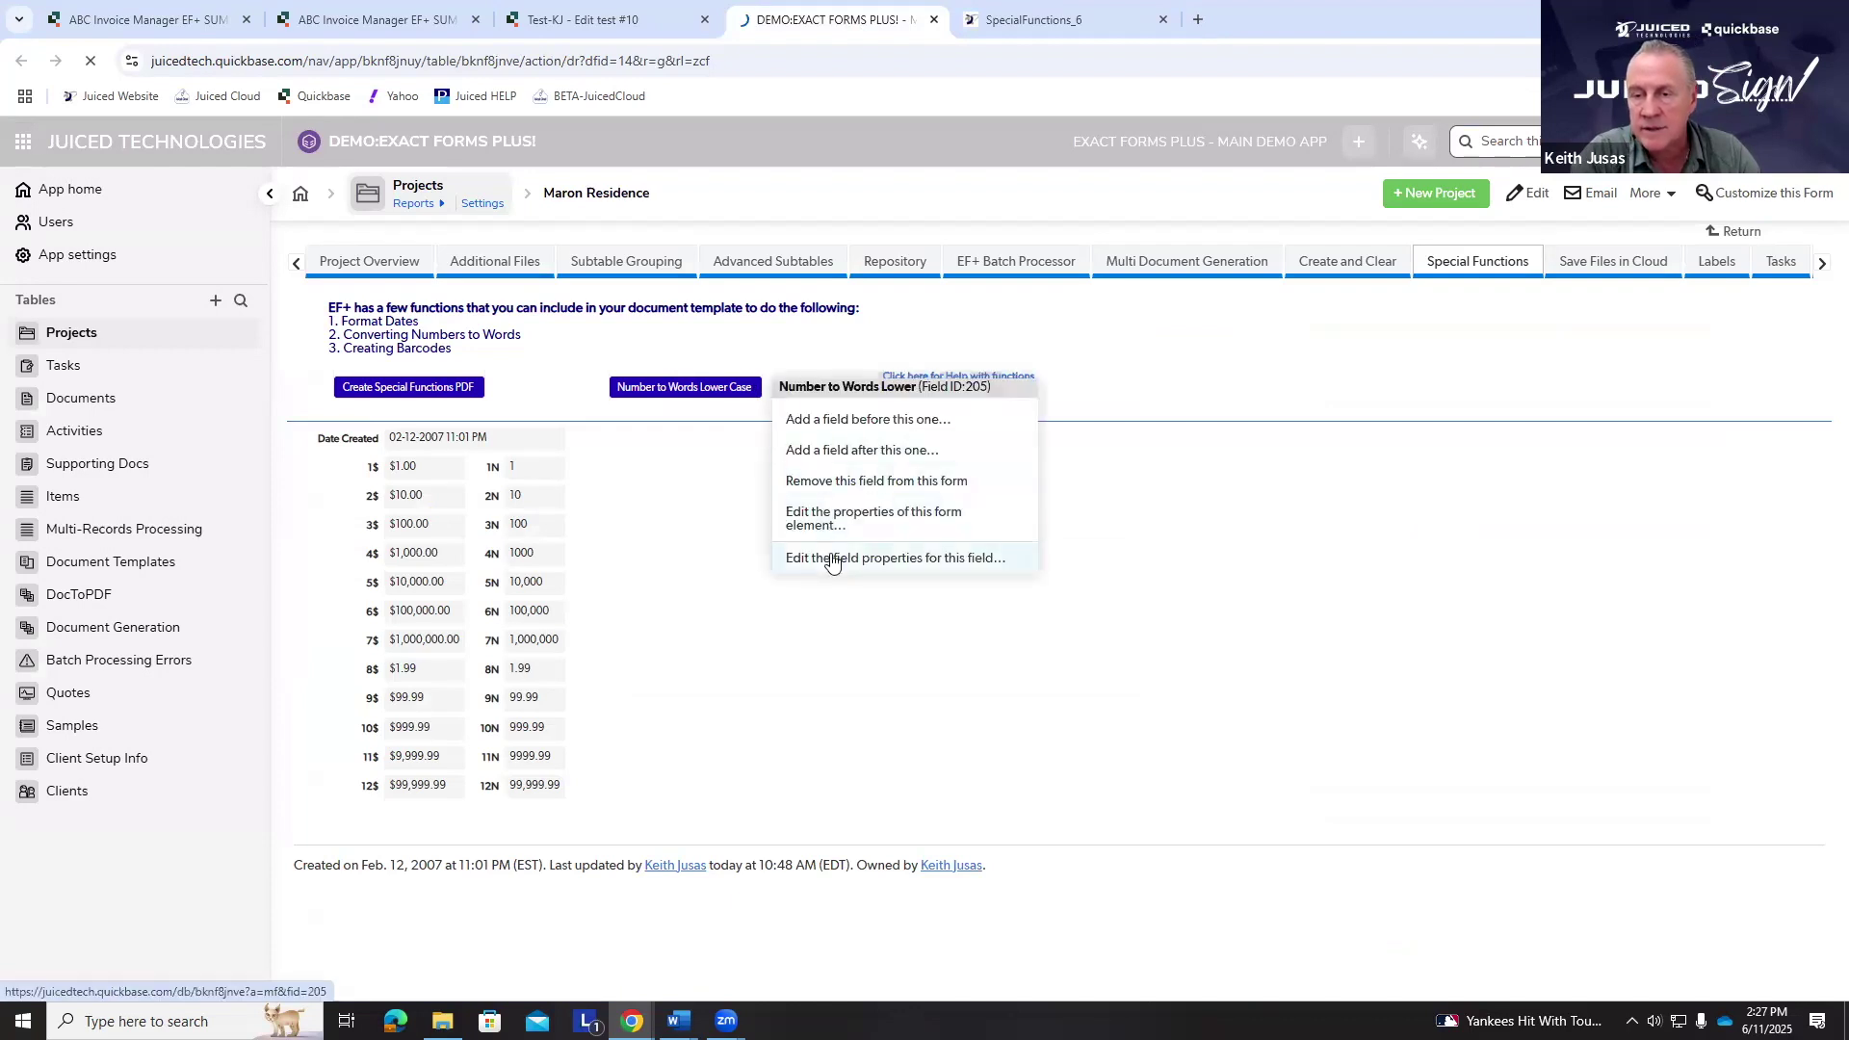
{"action": "left_click", "coordinate": [834, 559]}
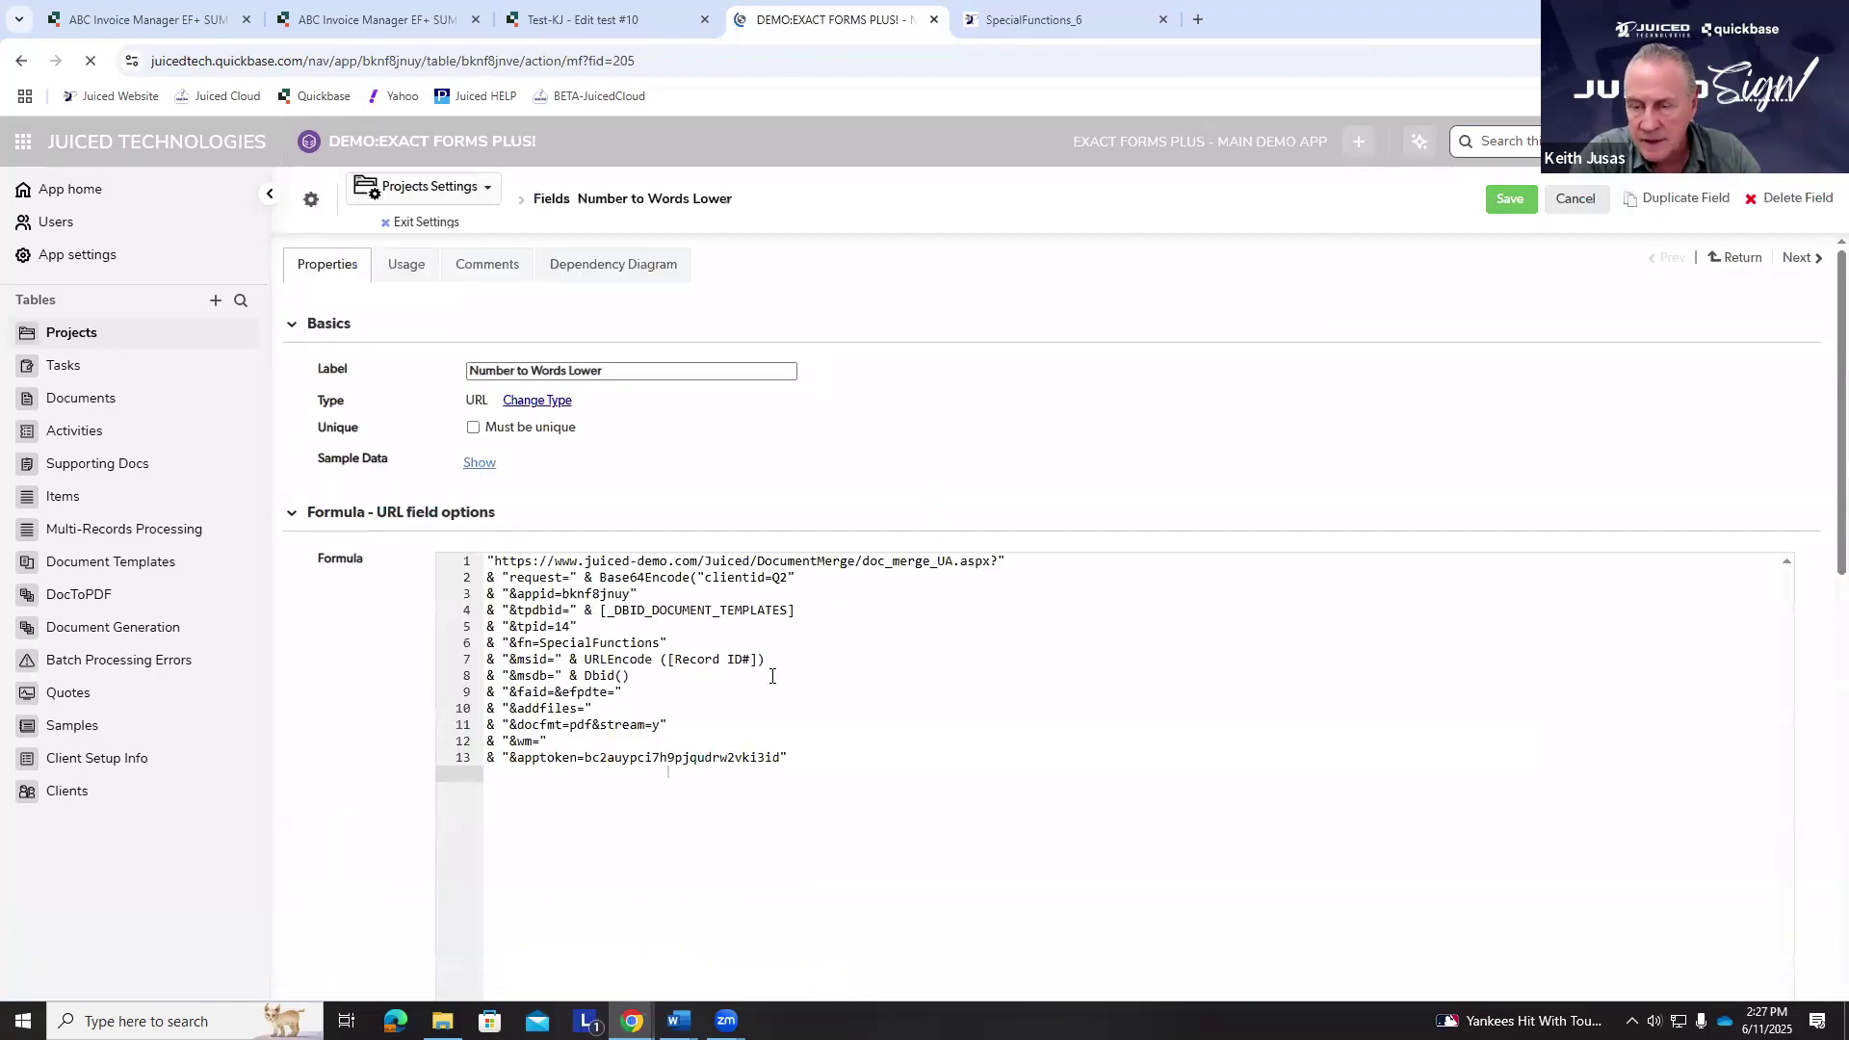
{"action": "left_click", "coordinate": [179, 565]}
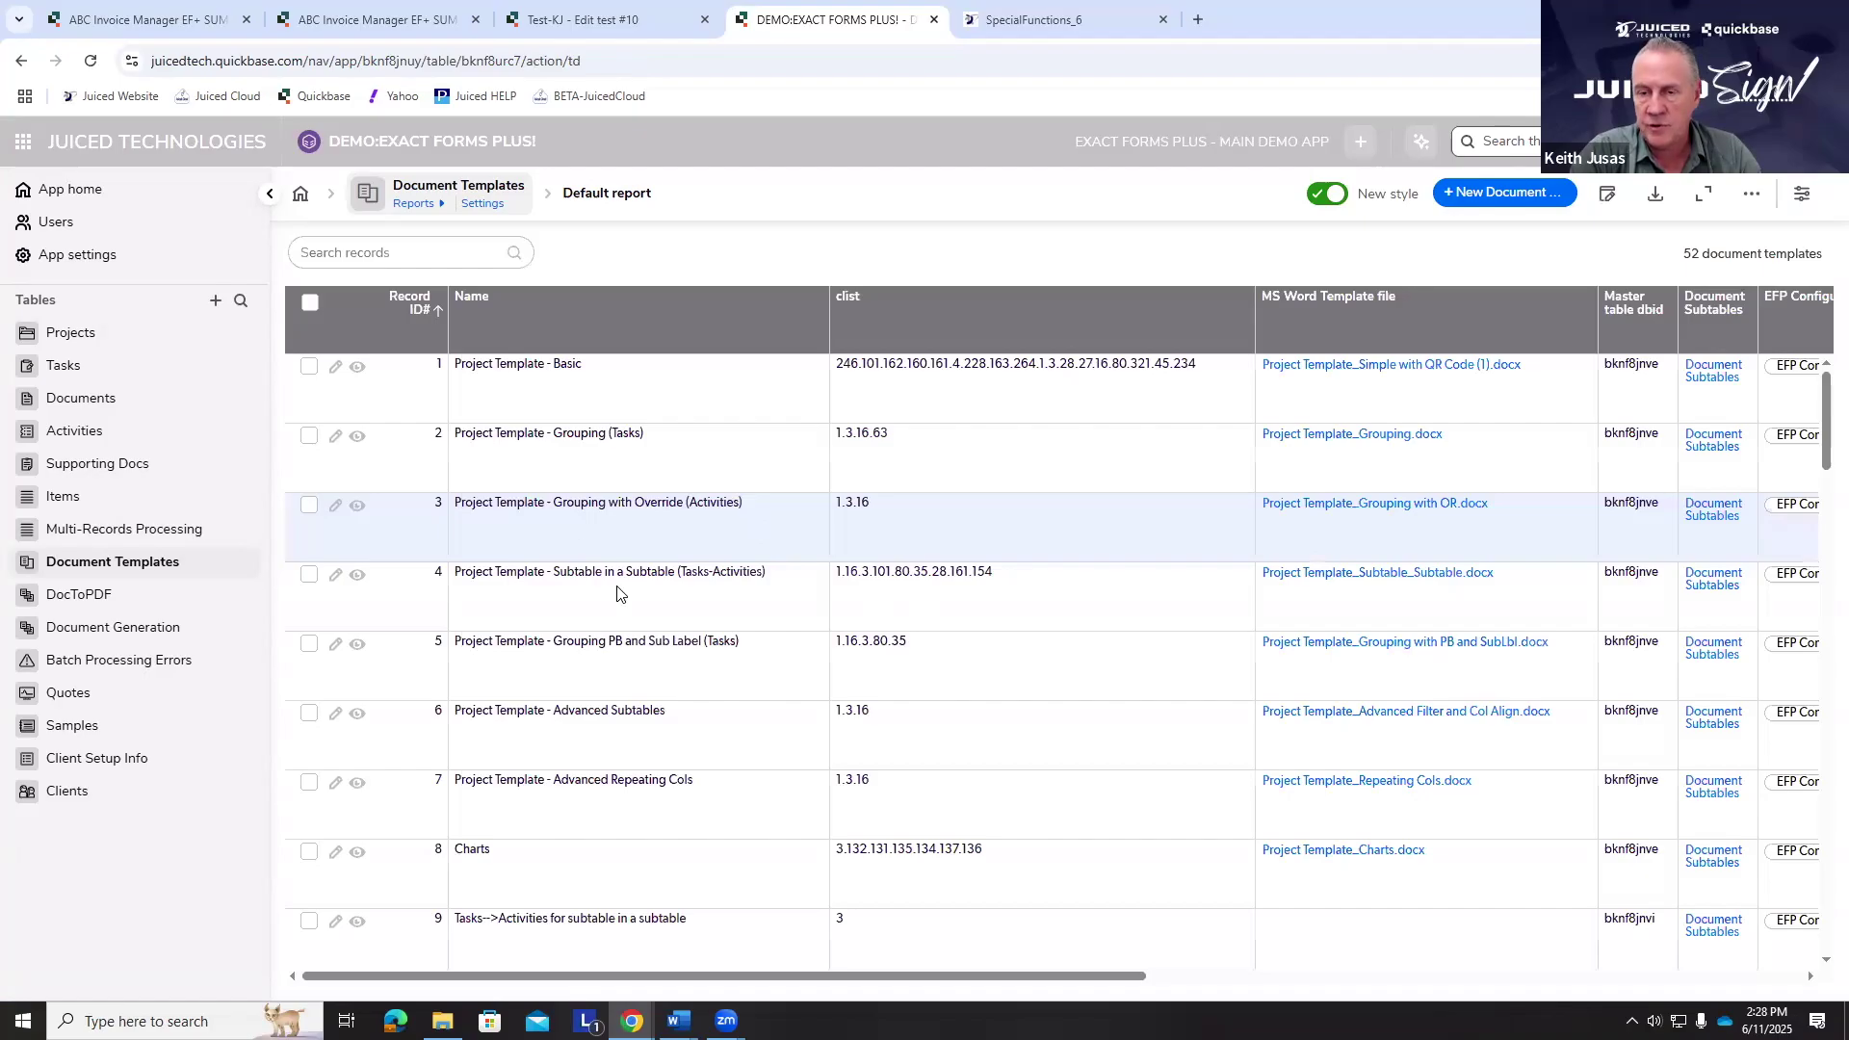
{"action": "scroll", "coordinate": [617, 594], "scroll_direction": "down", "scroll_amount": 6}
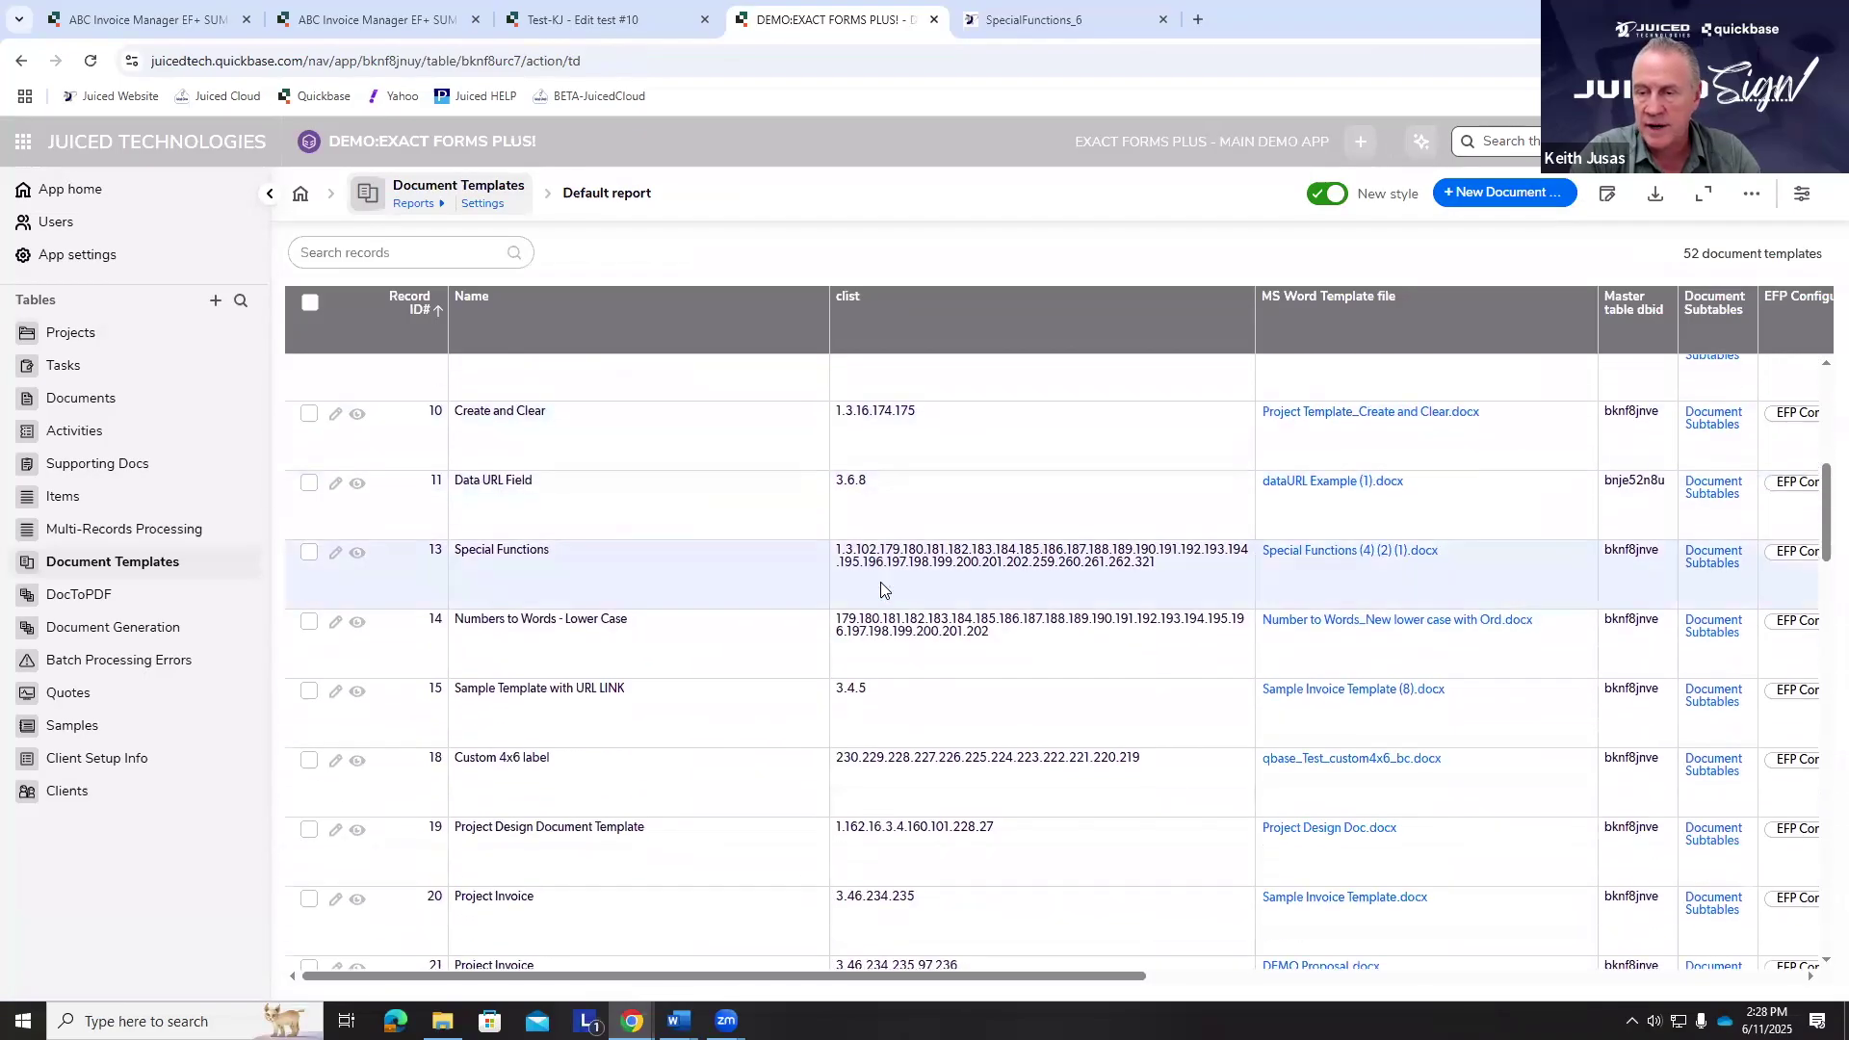
{"action": "left_click", "coordinate": [1403, 624]}
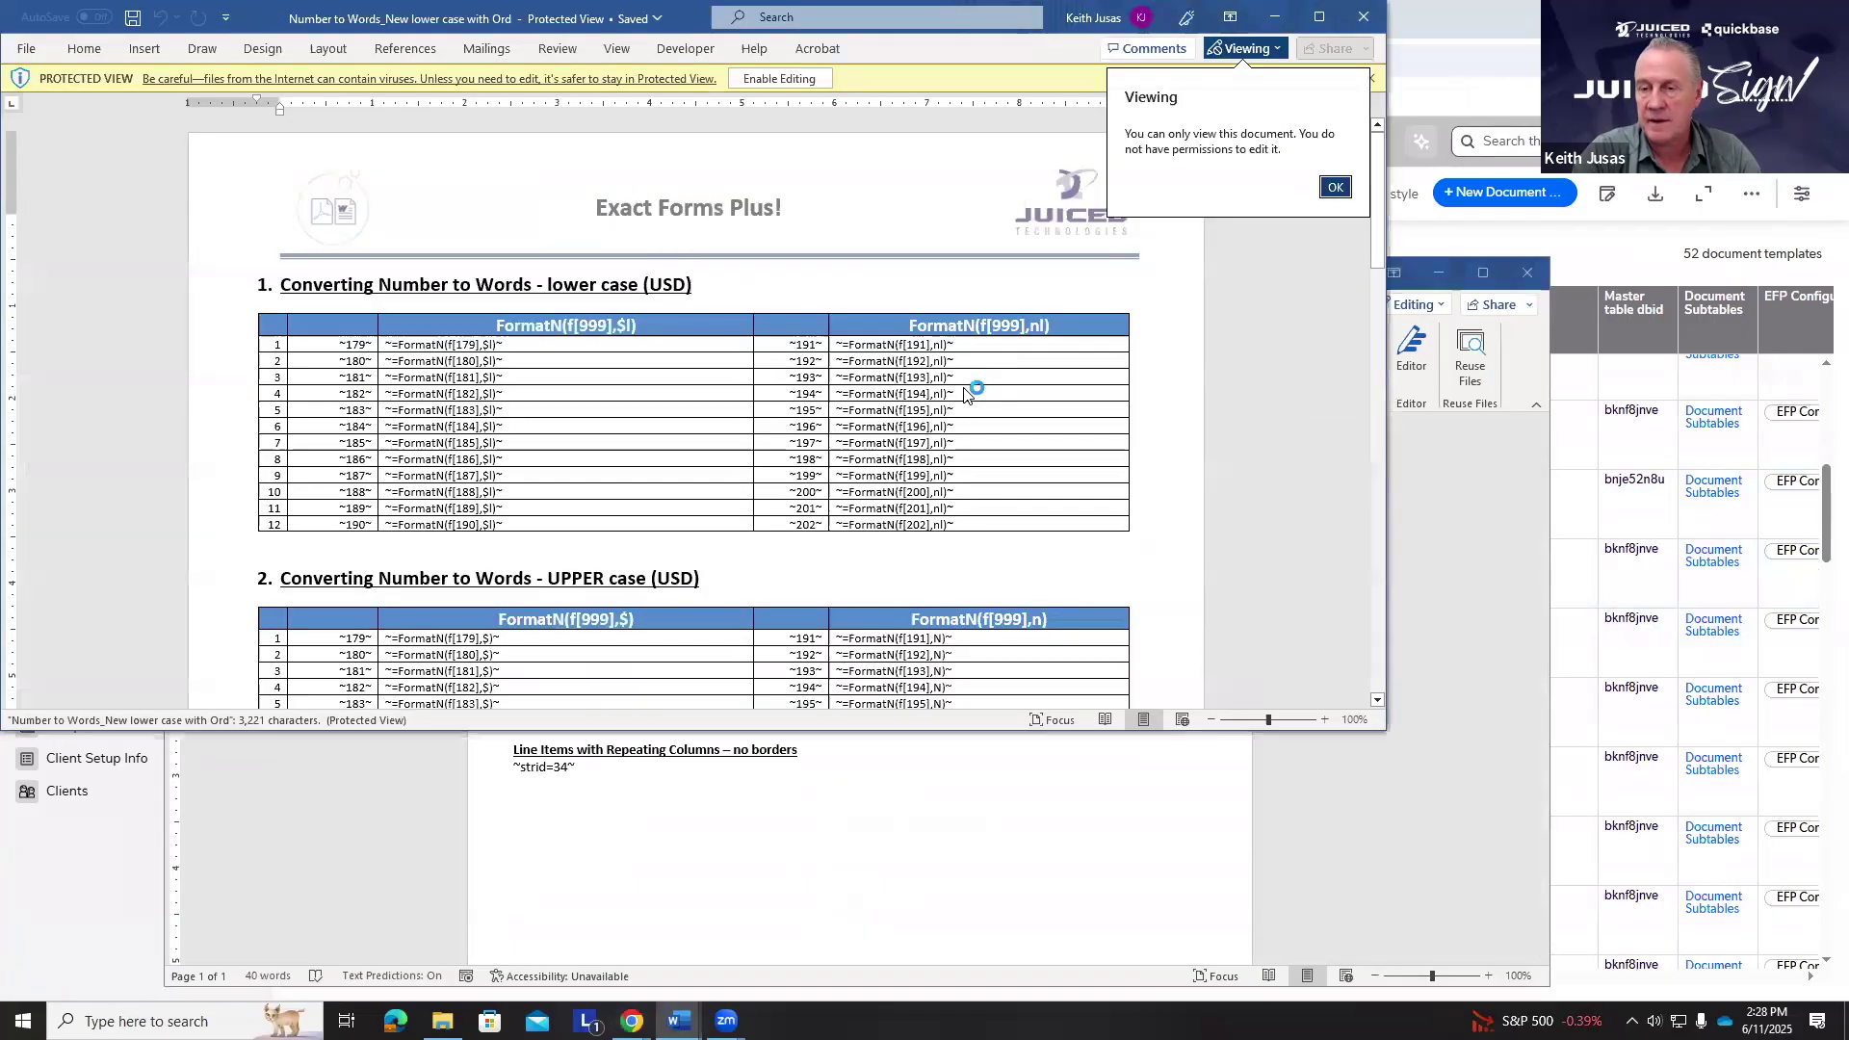
{"action": "left_click", "coordinate": [780, 80]}
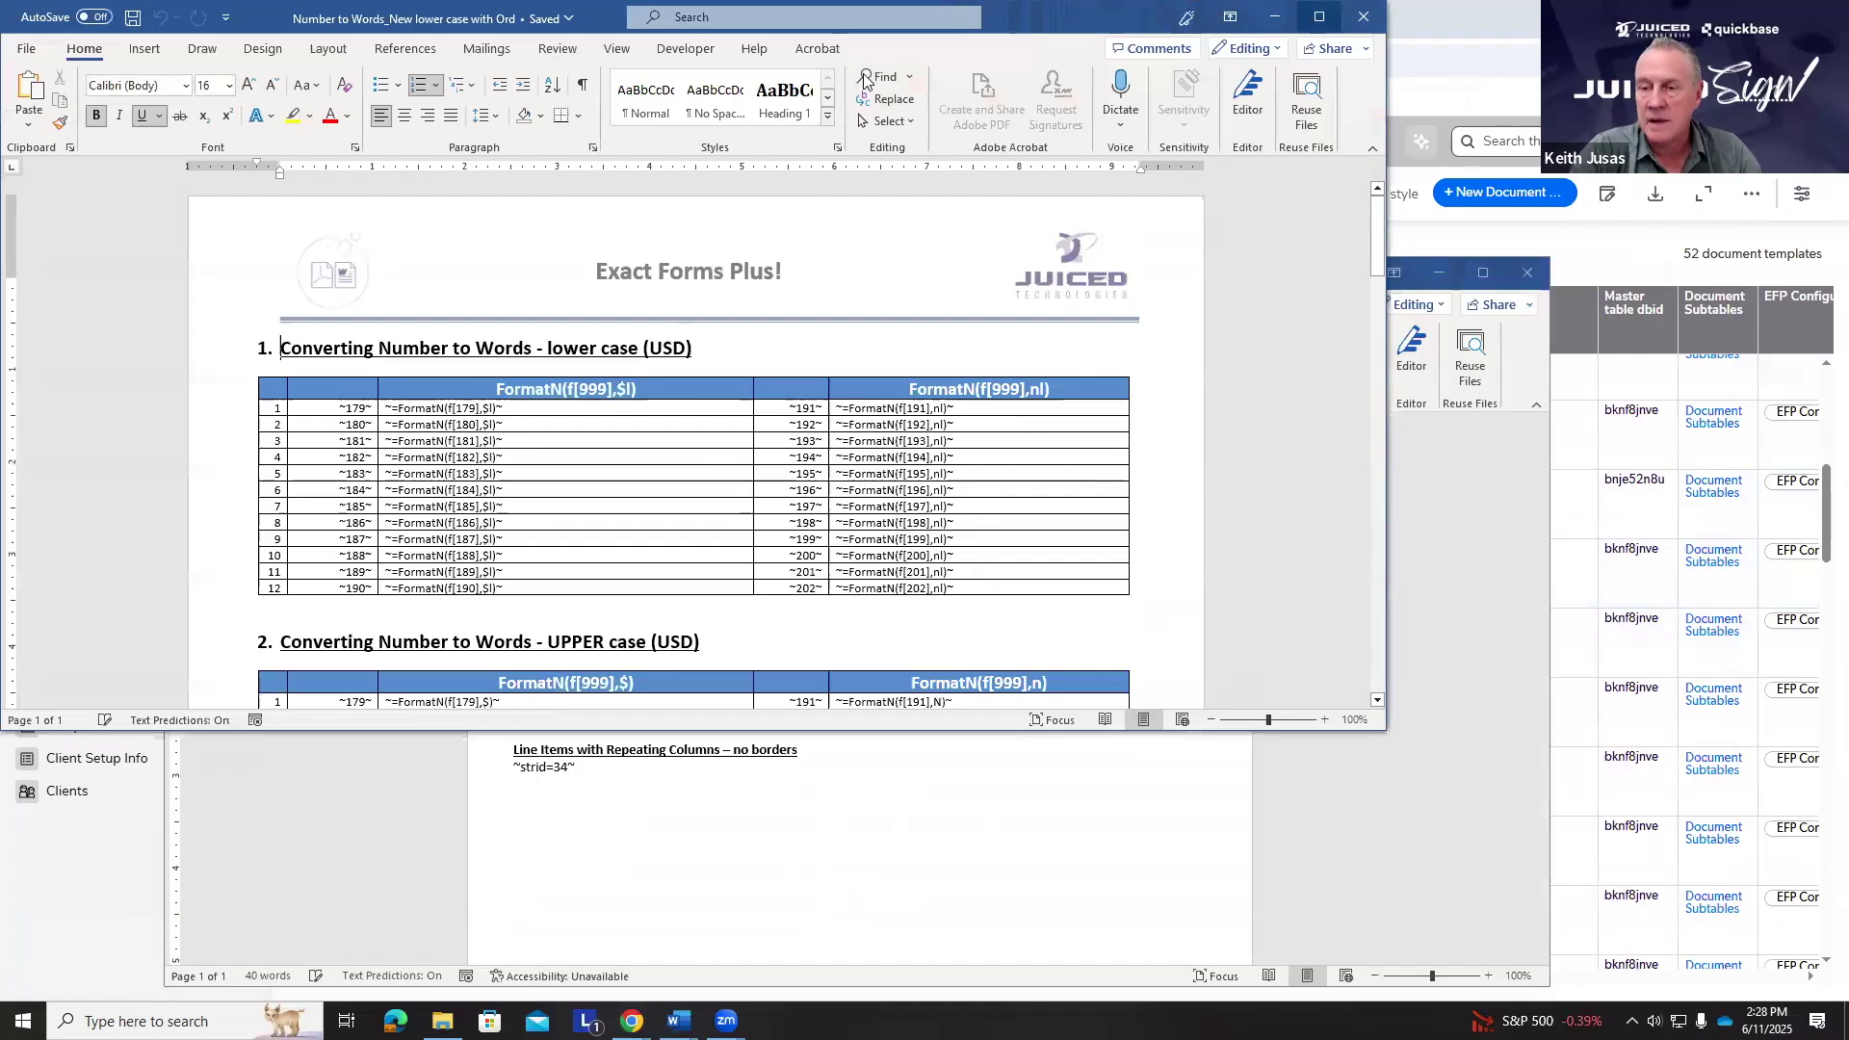
- Go to the Converting Number to ORDINAL Words section of the template and view its FormatO tables at 190% zoom
{"action": "scroll", "coordinate": [862, 583], "scroll_direction": "down", "scroll_amount": 10}
{"action": "scroll", "coordinate": [862, 576], "scroll_direction": "down", "scroll_amount": 15}
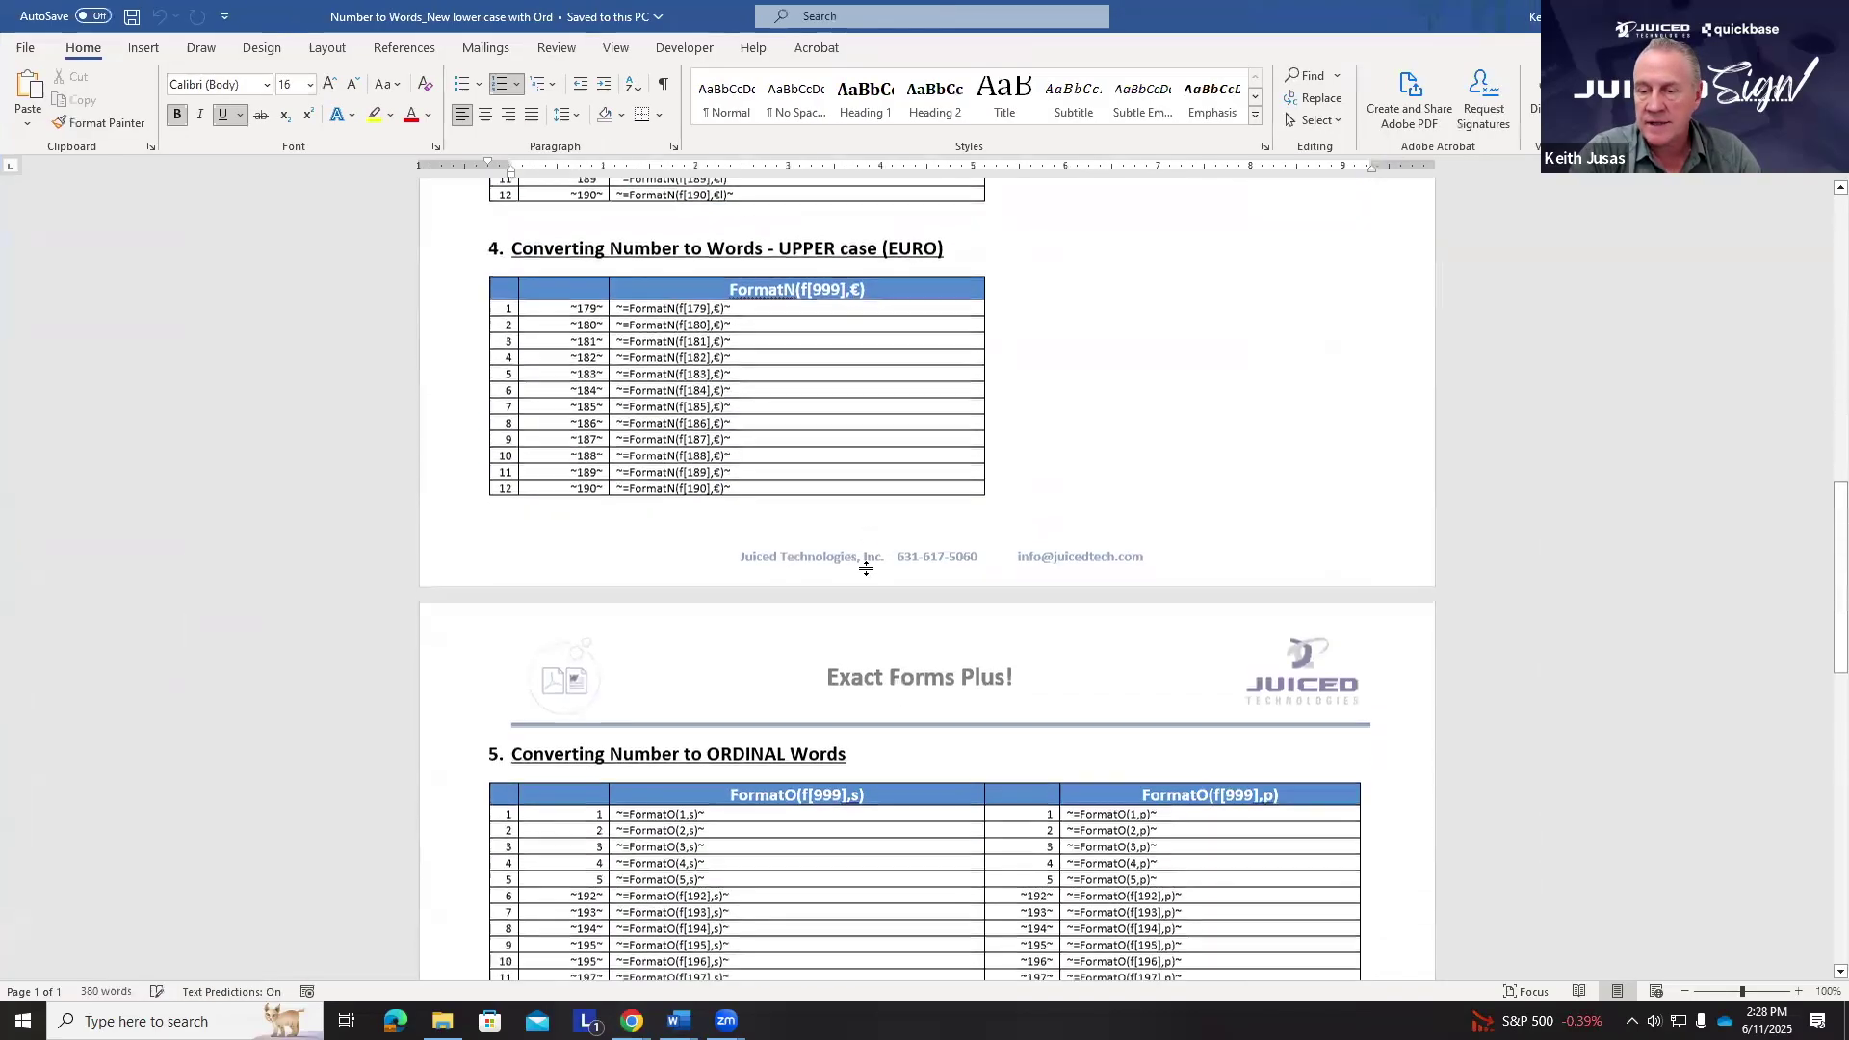
{"action": "scroll", "coordinate": [866, 573], "scroll_direction": "down", "scroll_amount": 1}
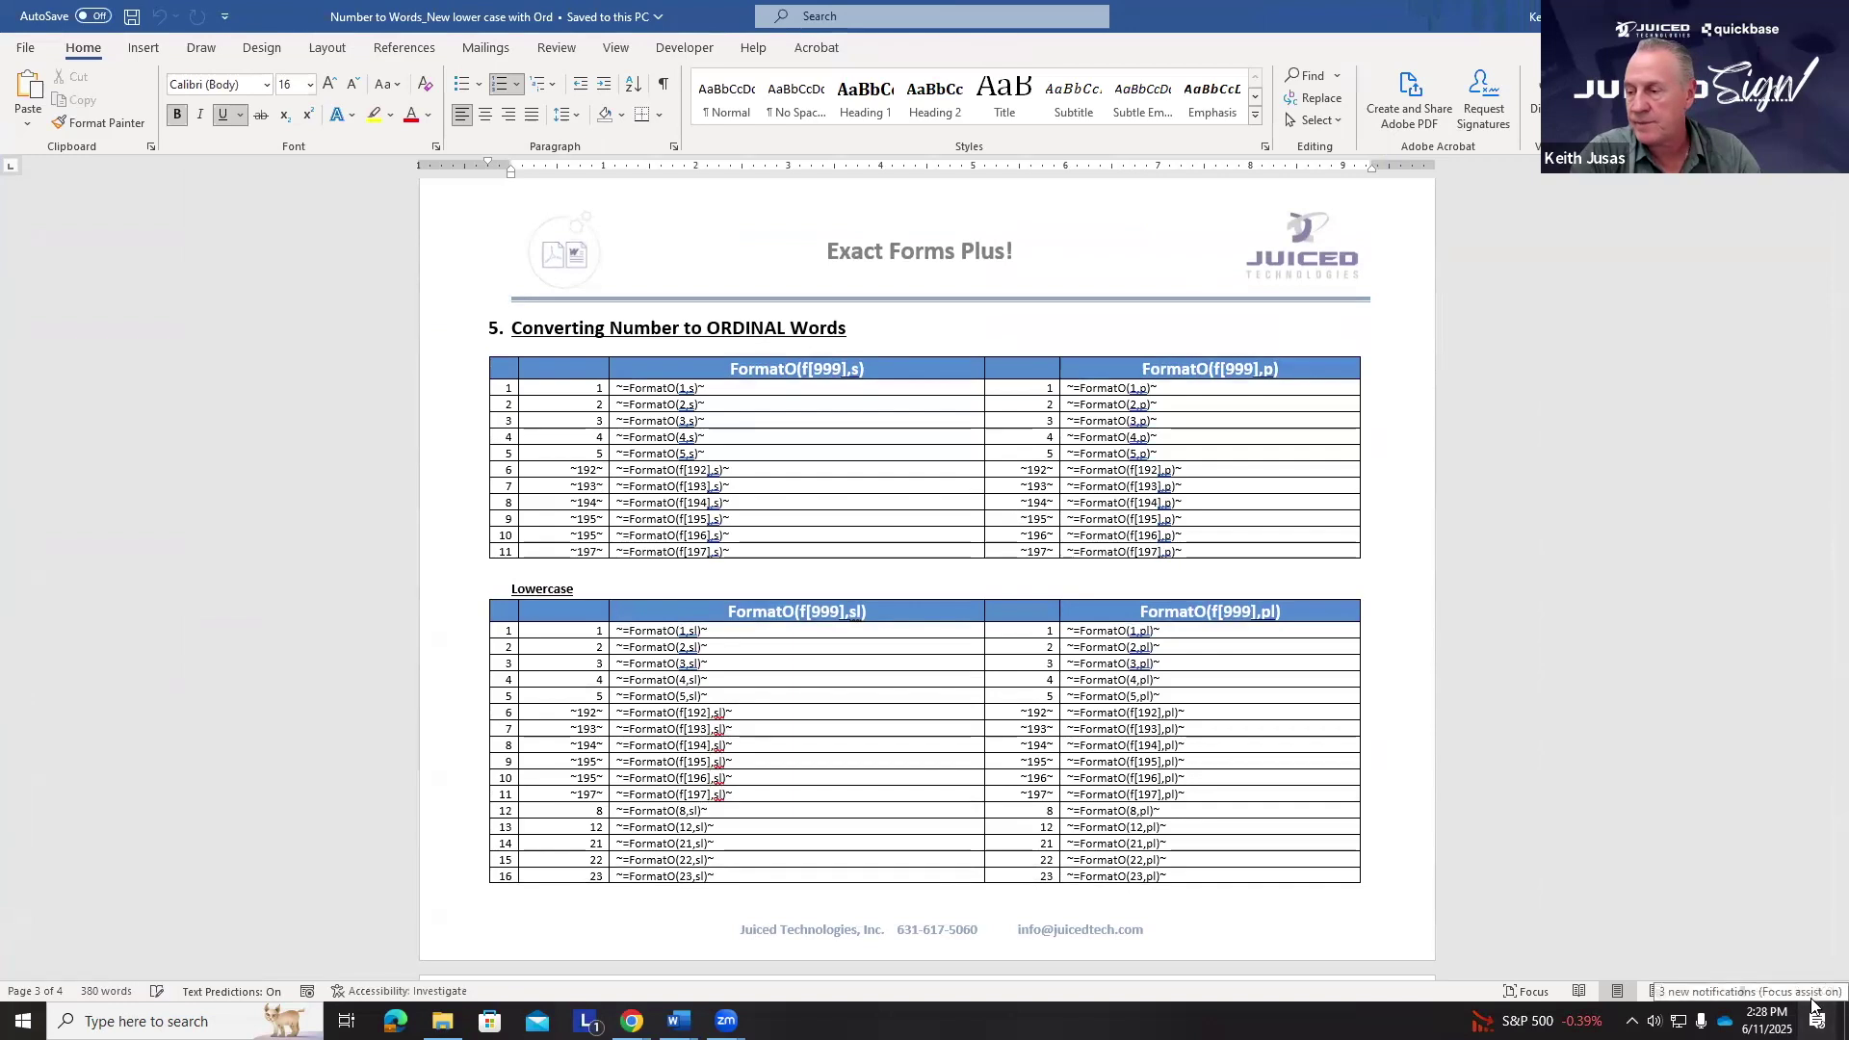
{"action": "left_click", "coordinate": [1799, 992]}
{"action": "left_click", "coordinate": [1799, 991]}
{"action": "left_click", "coordinate": [1799, 991]}
{"action": "left_click", "coordinate": [1799, 992]}
{"action": "left_click", "coordinate": [1799, 991]}
{"action": "left_click", "coordinate": [1799, 991]}
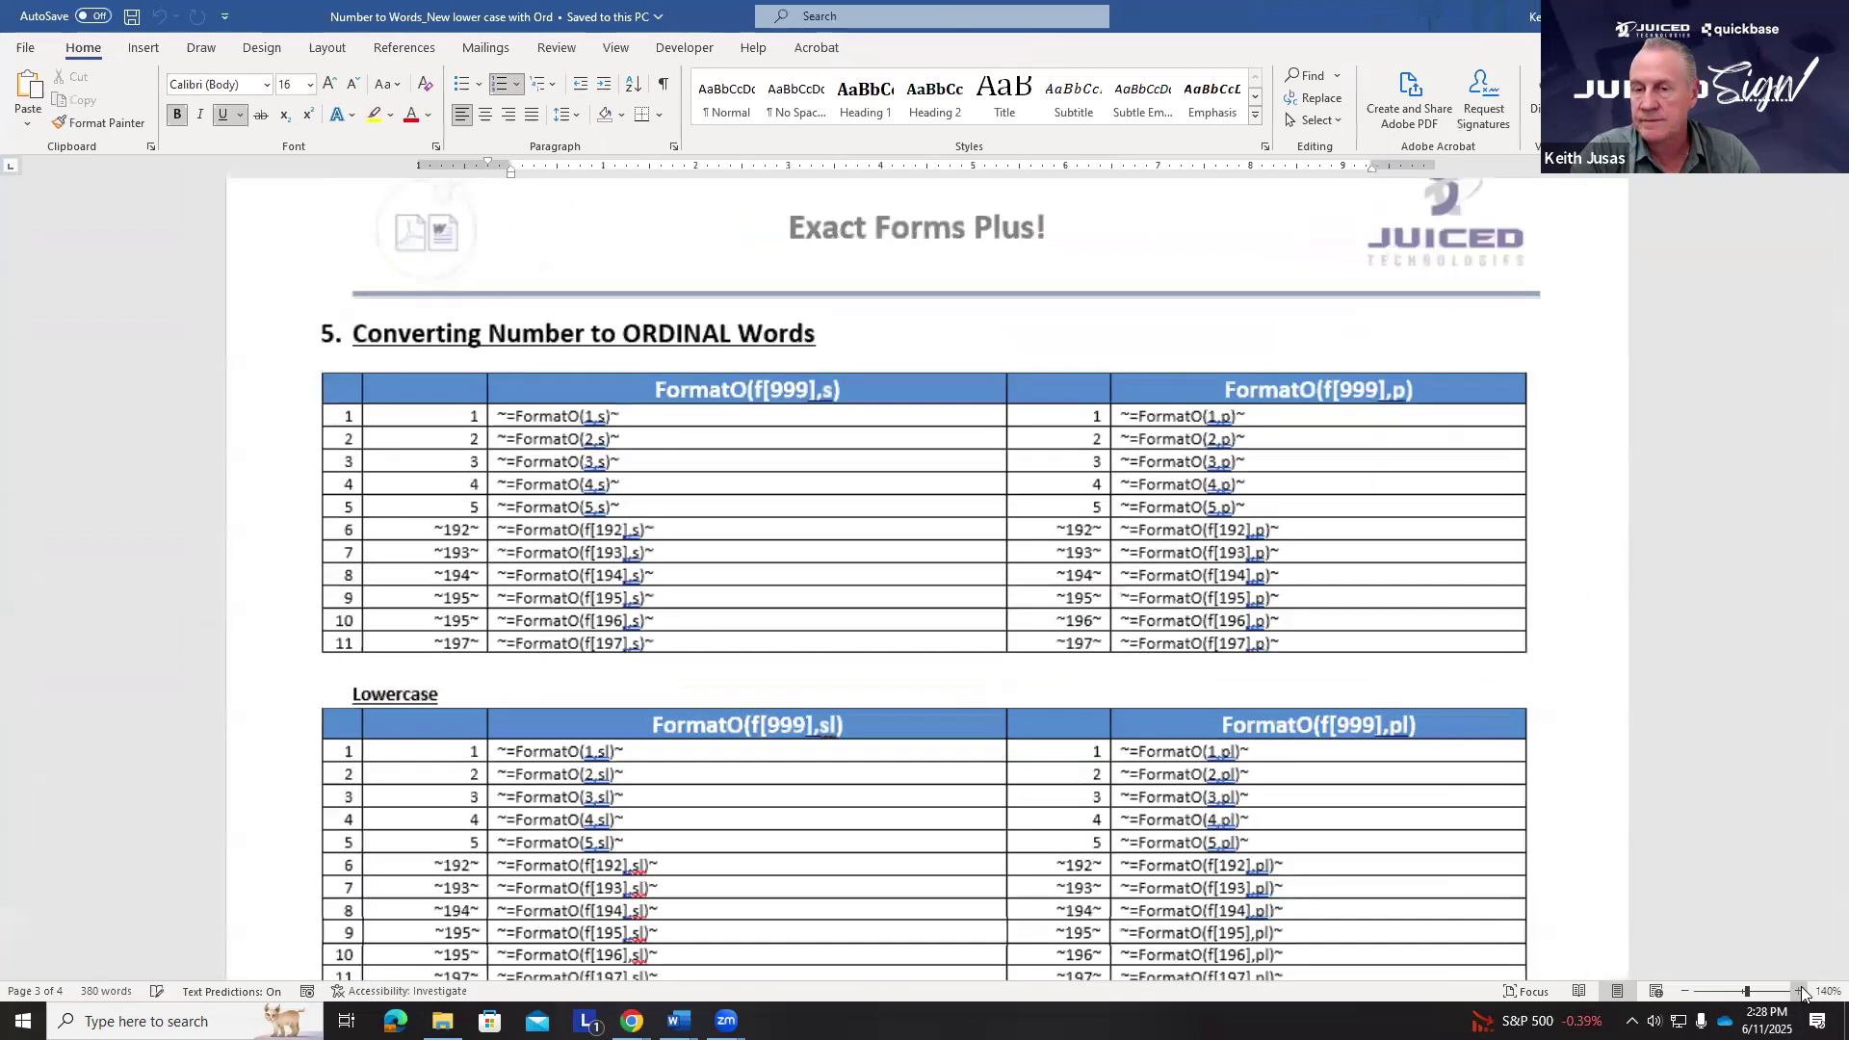
{"action": "left_click", "coordinate": [1799, 992]}
{"action": "left_click", "coordinate": [1800, 991]}
{"action": "left_click", "coordinate": [1799, 991]}
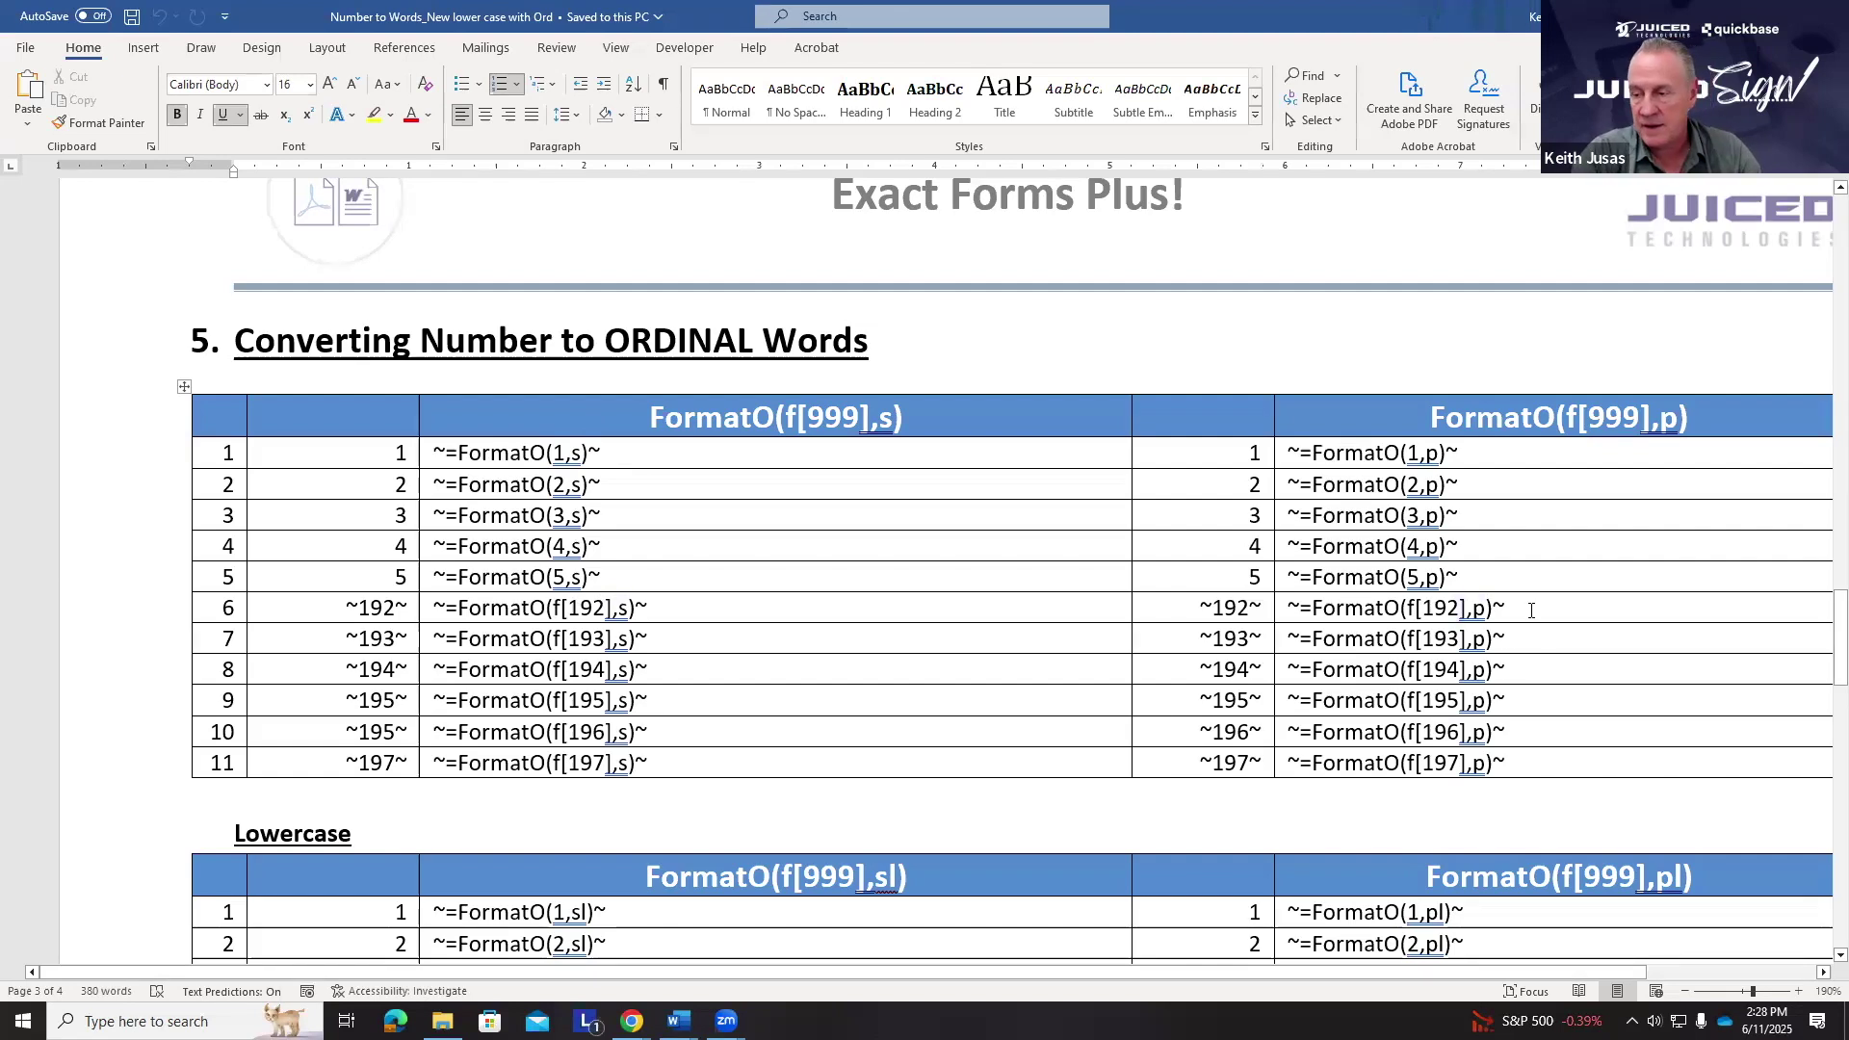
- Examine the lowercase FormatO functions with the sl and pl options, and return to the lower case EURO section
{"action": "scroll", "coordinate": [1532, 602], "scroll_direction": "down", "scroll_amount": 10}
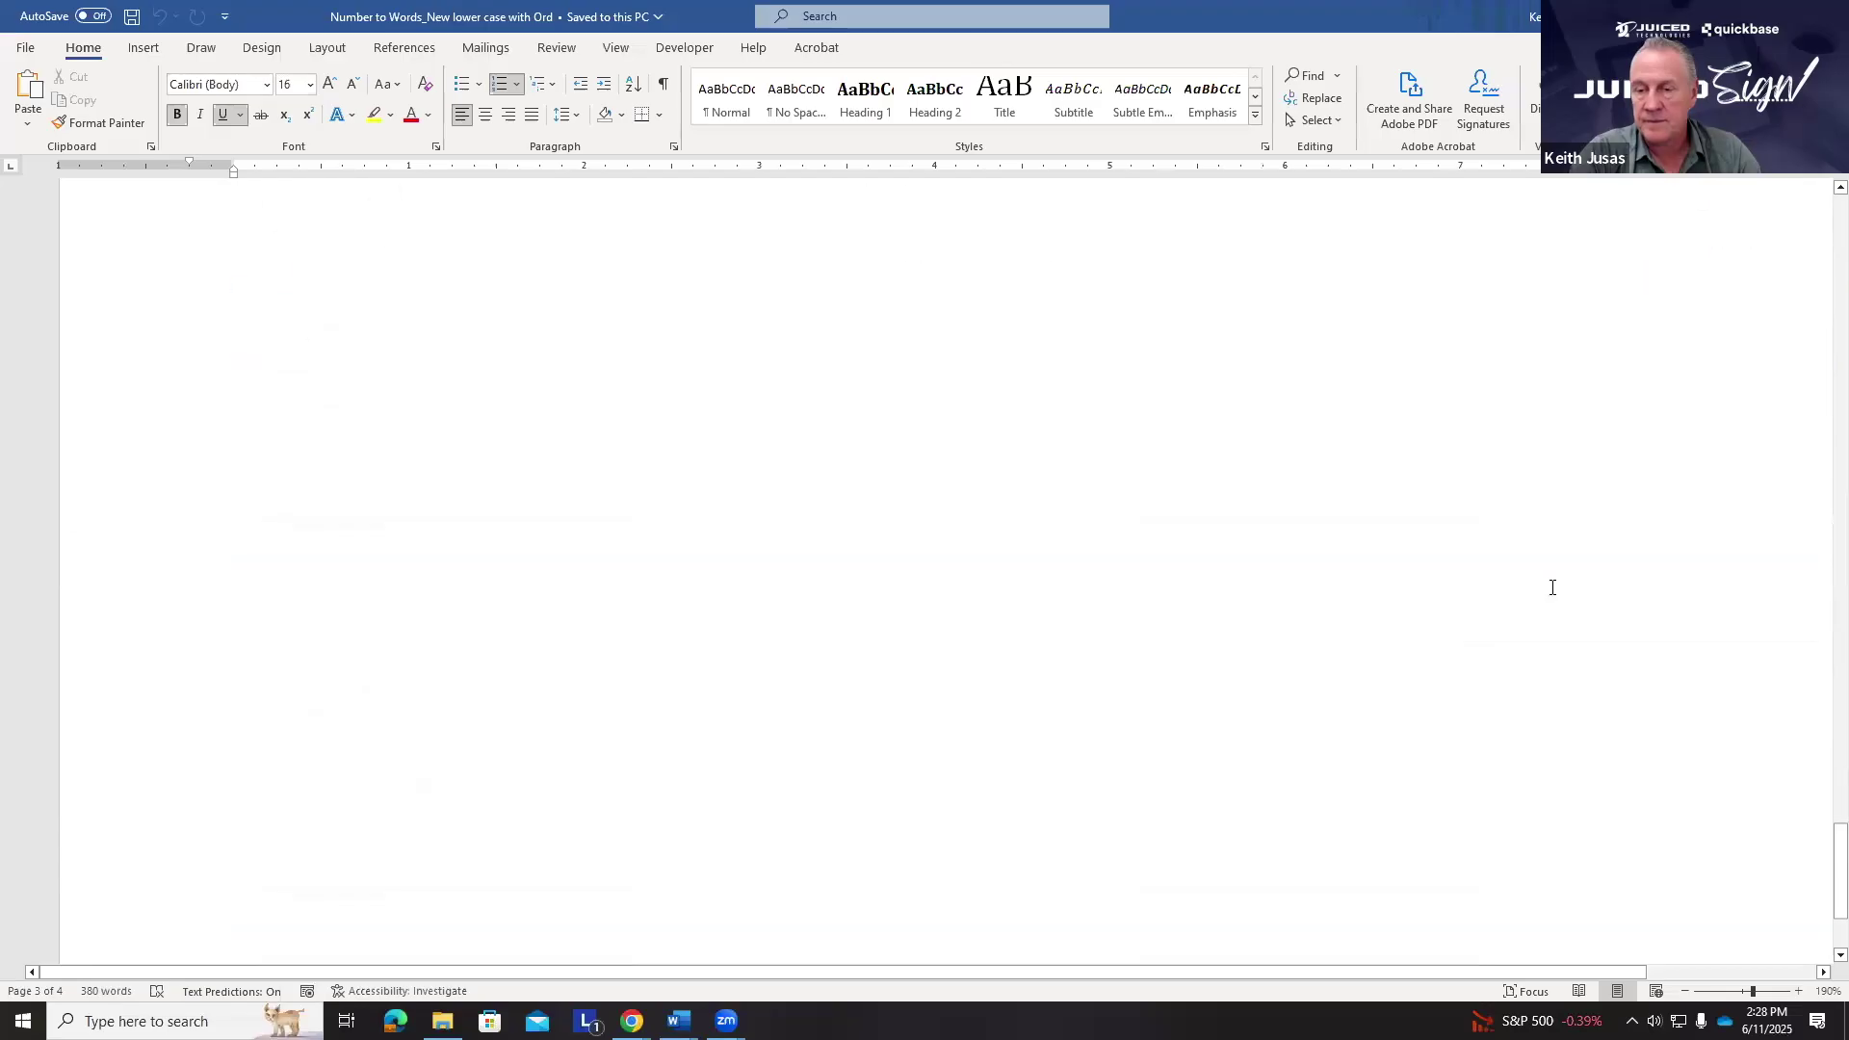
{"action": "scroll", "coordinate": [1552, 585], "scroll_direction": "up", "scroll_amount": 10}
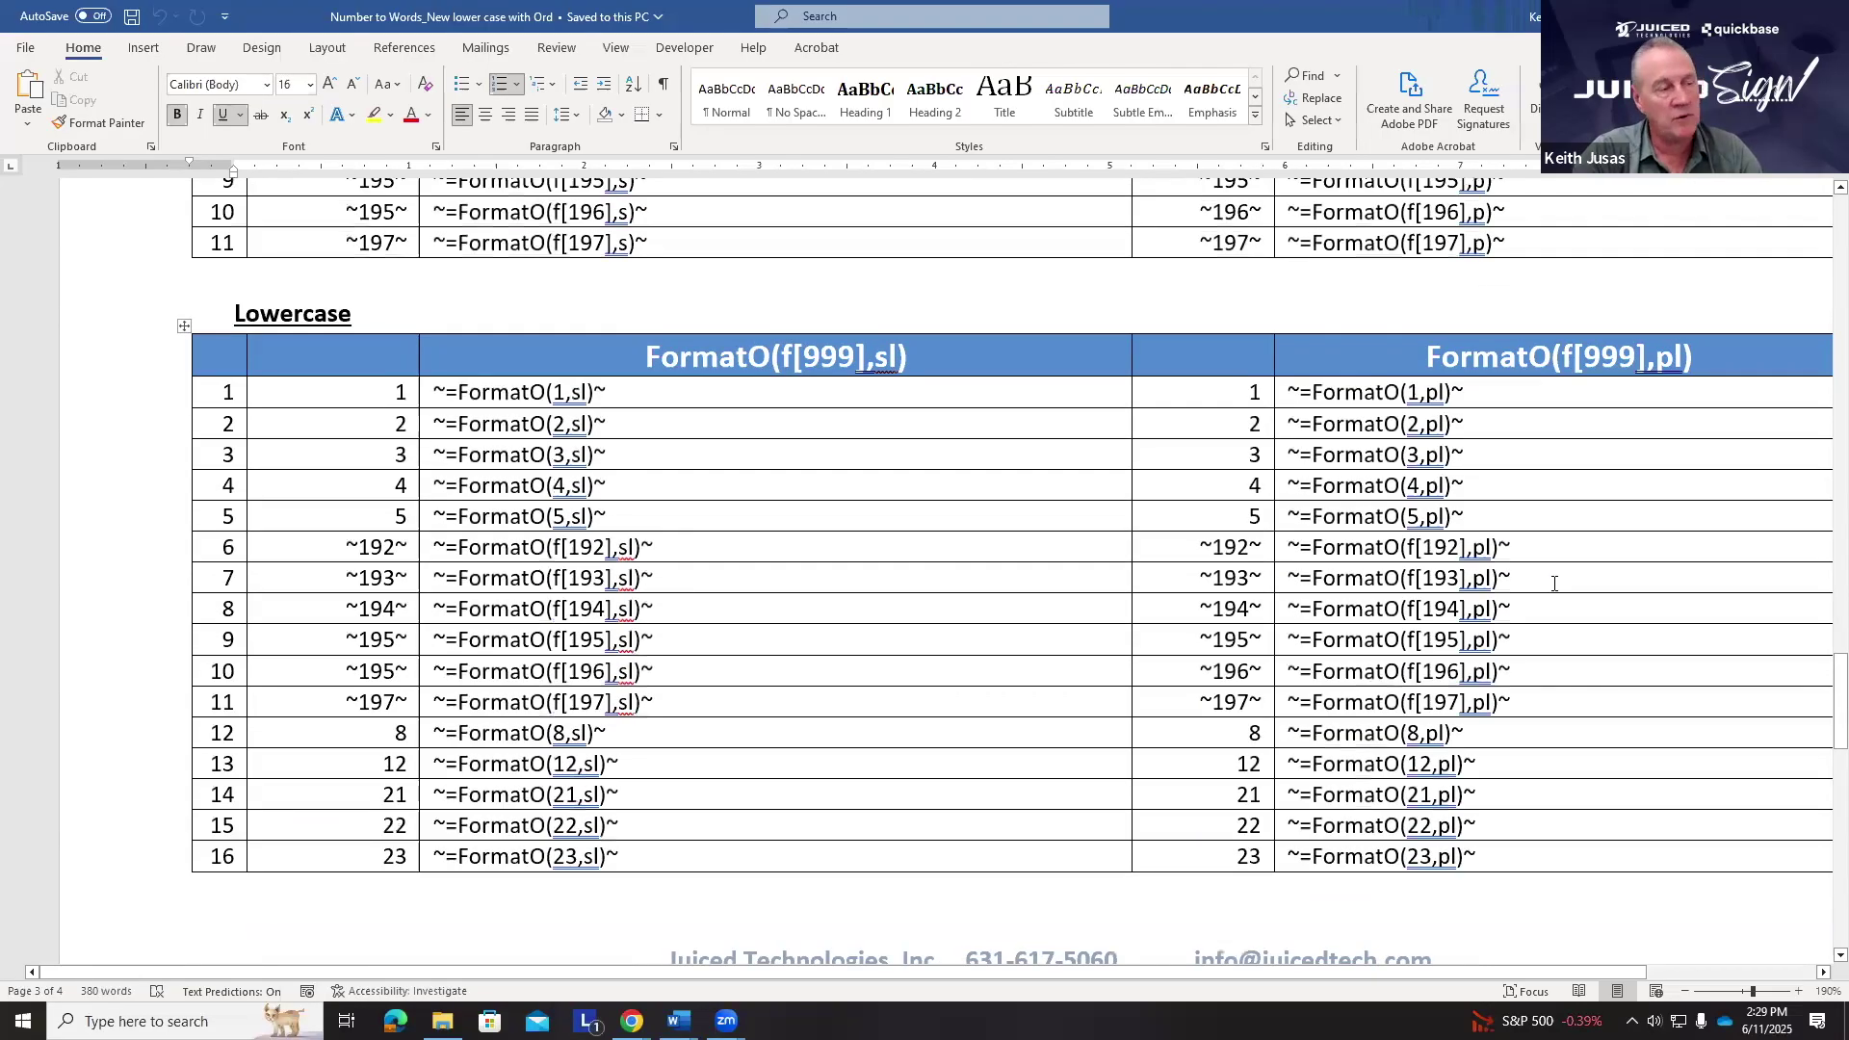
{"action": "scroll", "coordinate": [674, 576], "scroll_direction": "up", "scroll_amount": 3}
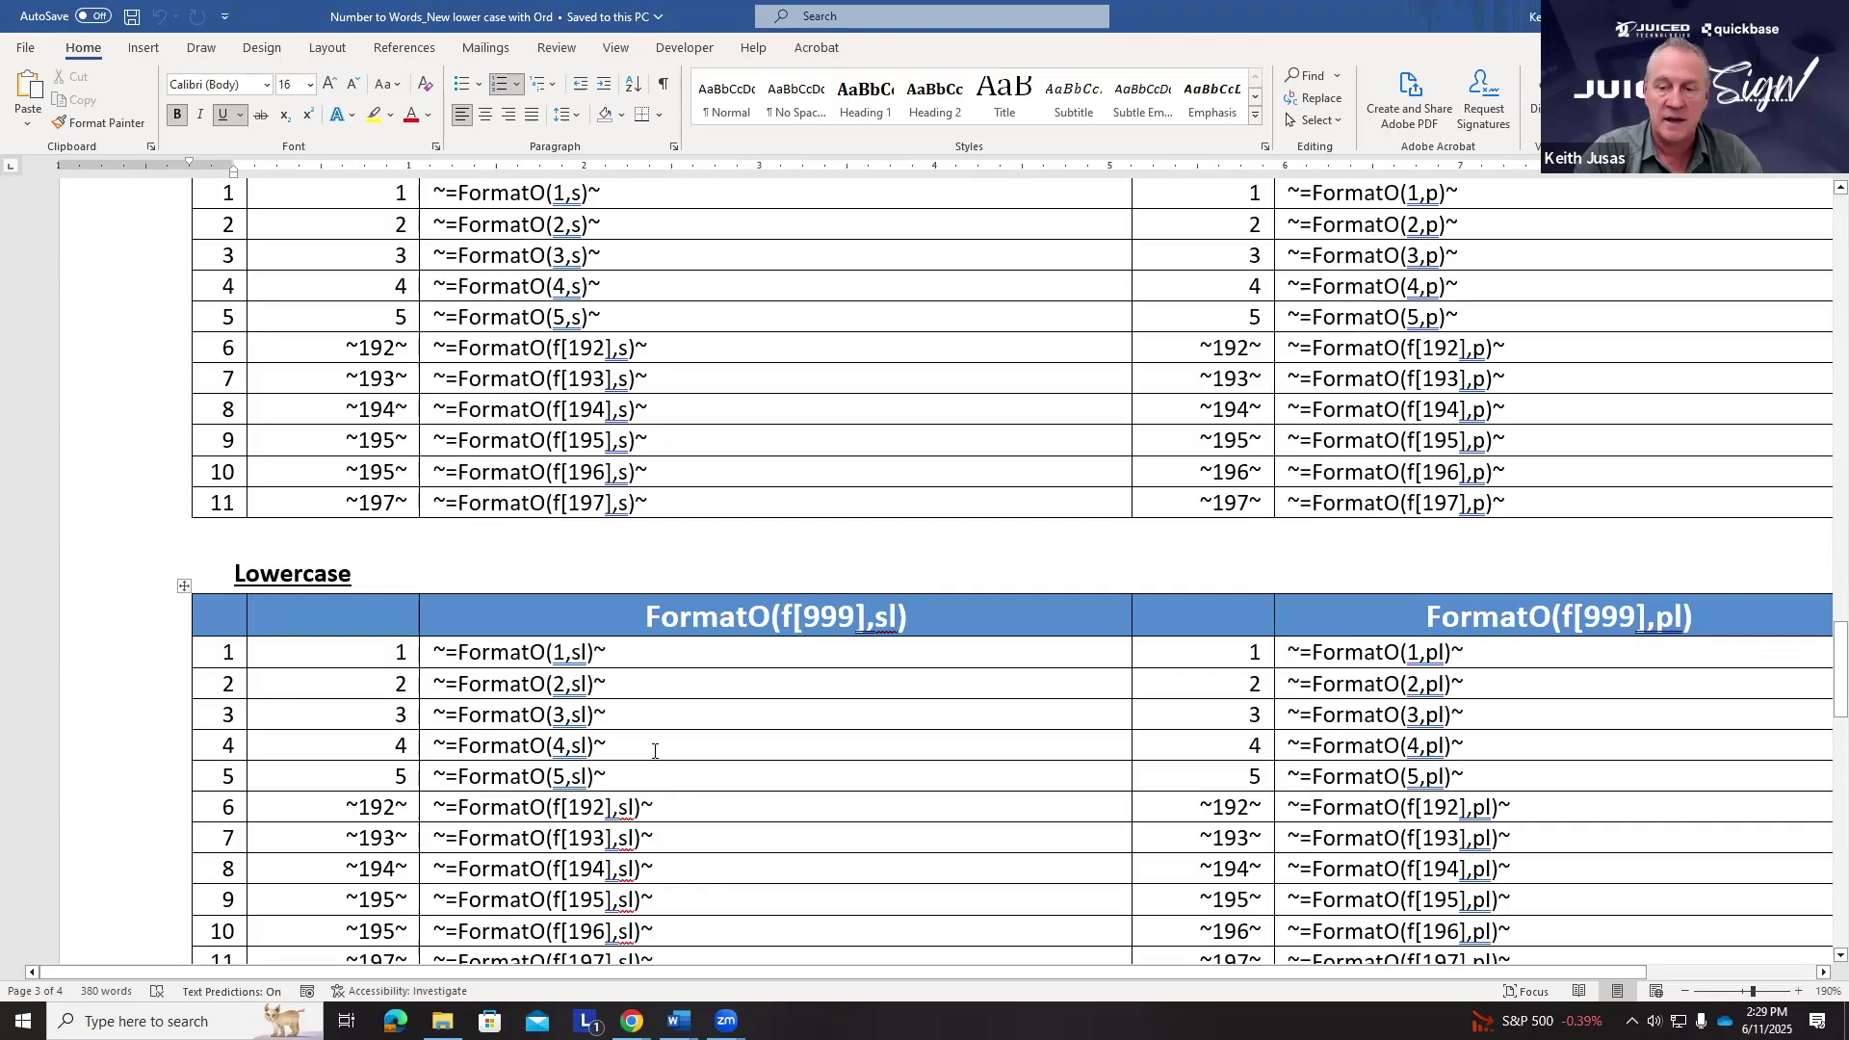
{"action": "scroll", "coordinate": [657, 743], "scroll_direction": "down", "scroll_amount": 2}
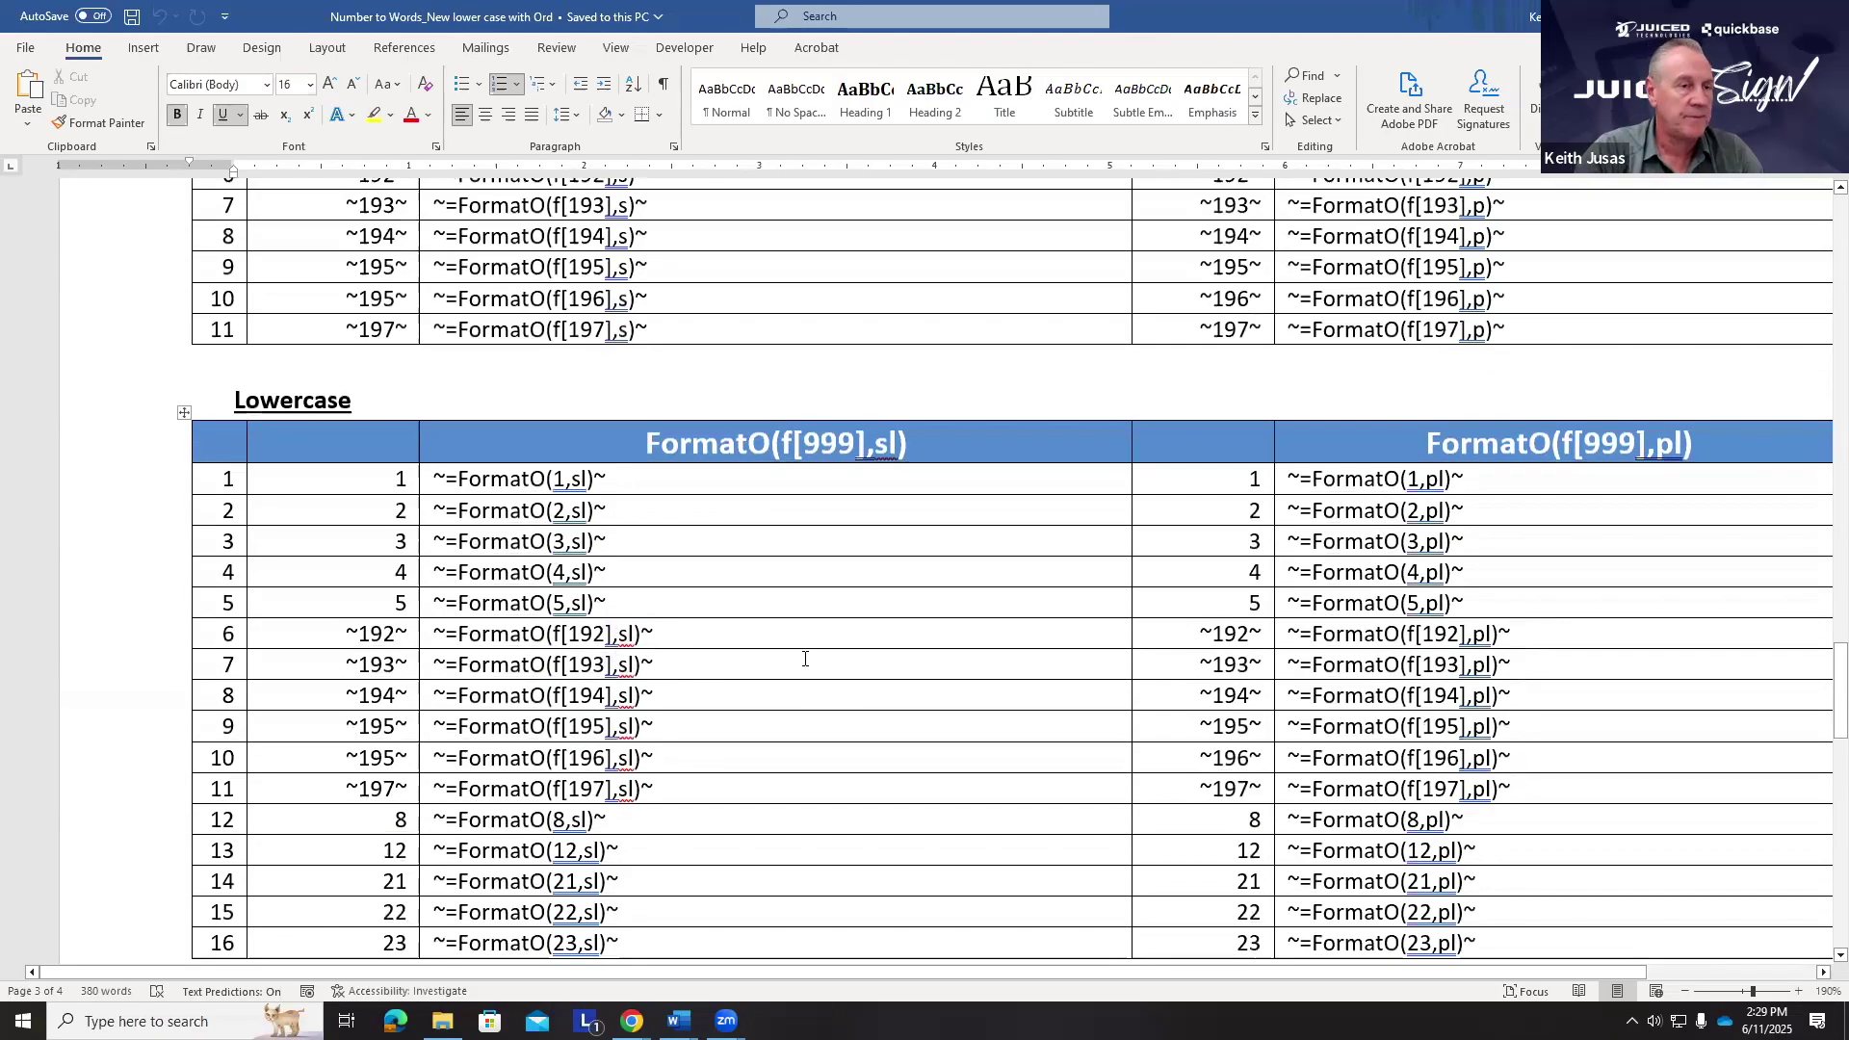
{"action": "scroll", "coordinate": [1067, 429], "scroll_direction": "up", "scroll_amount": 20}
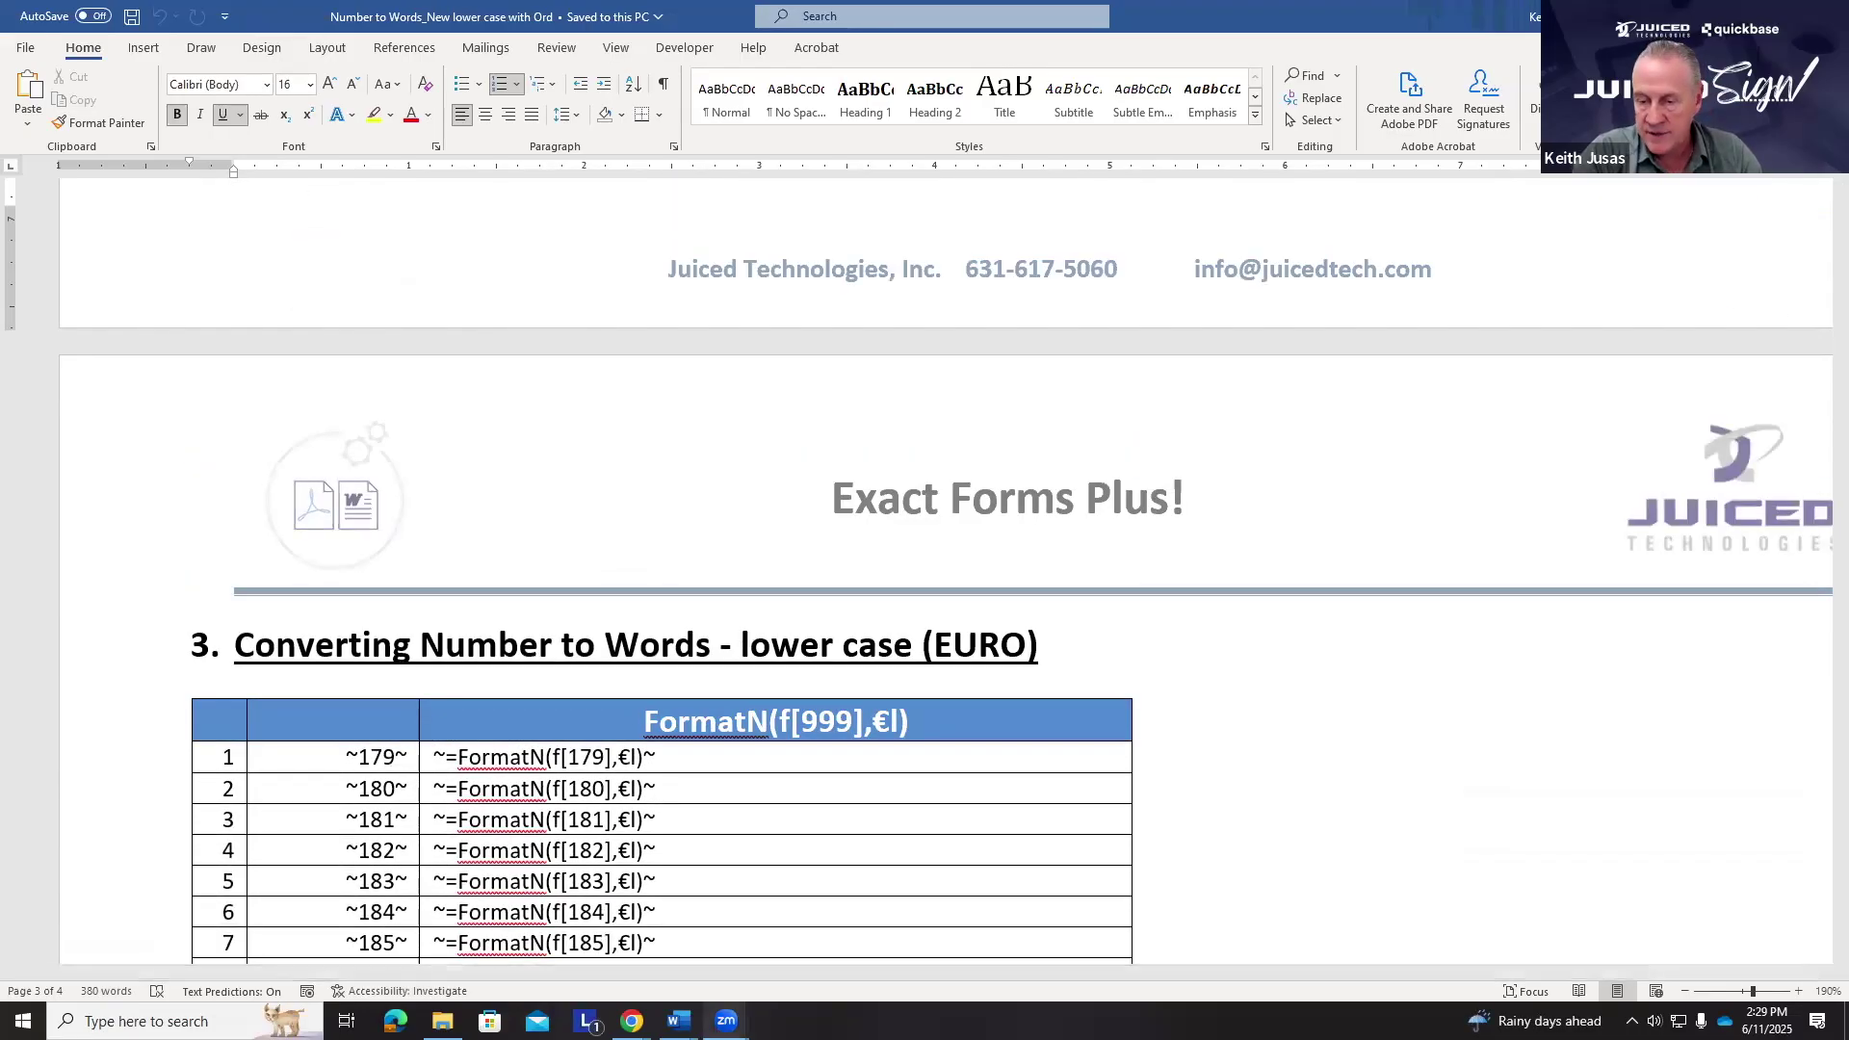
- Look through the open quote and invoice Word templates, and bring up the QR Code in Subtables template
{"action": "mouse_move", "coordinate": [679, 1021]}
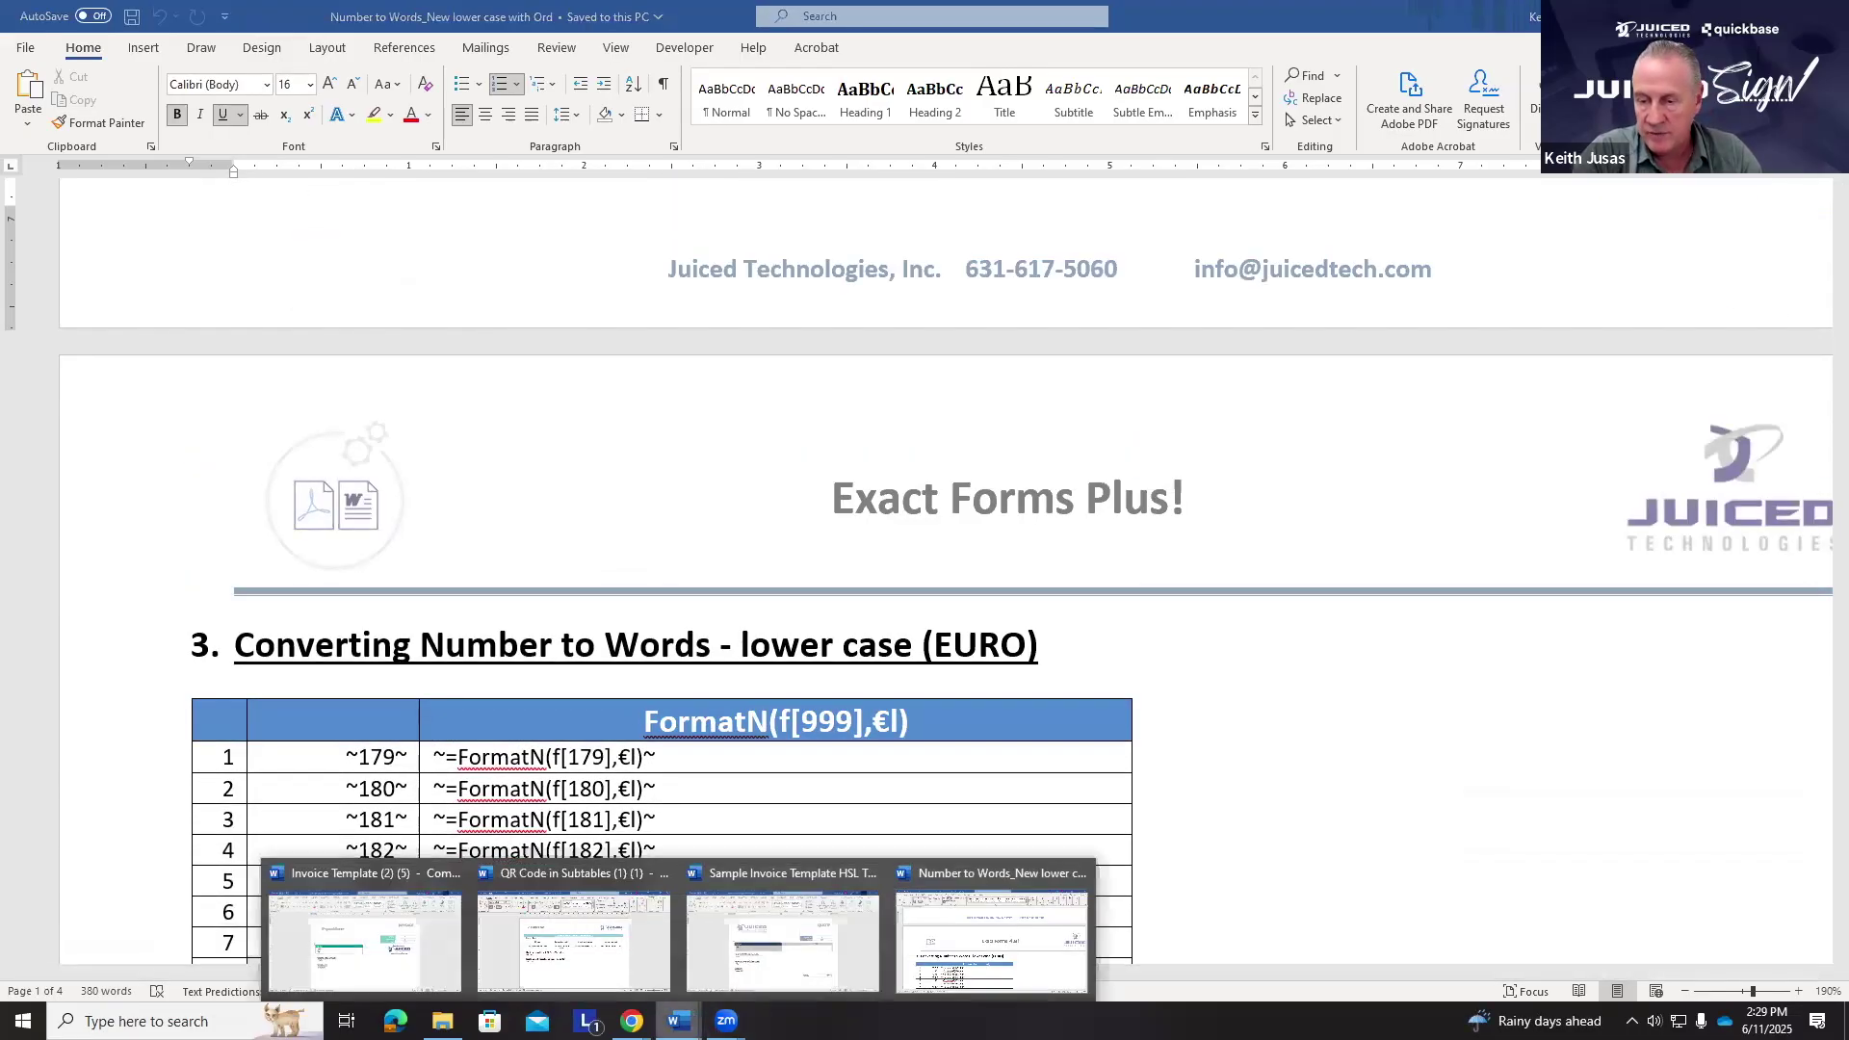
{"action": "left_click", "coordinate": [769, 934]}
{"action": "mouse_move", "coordinate": [680, 1021]}
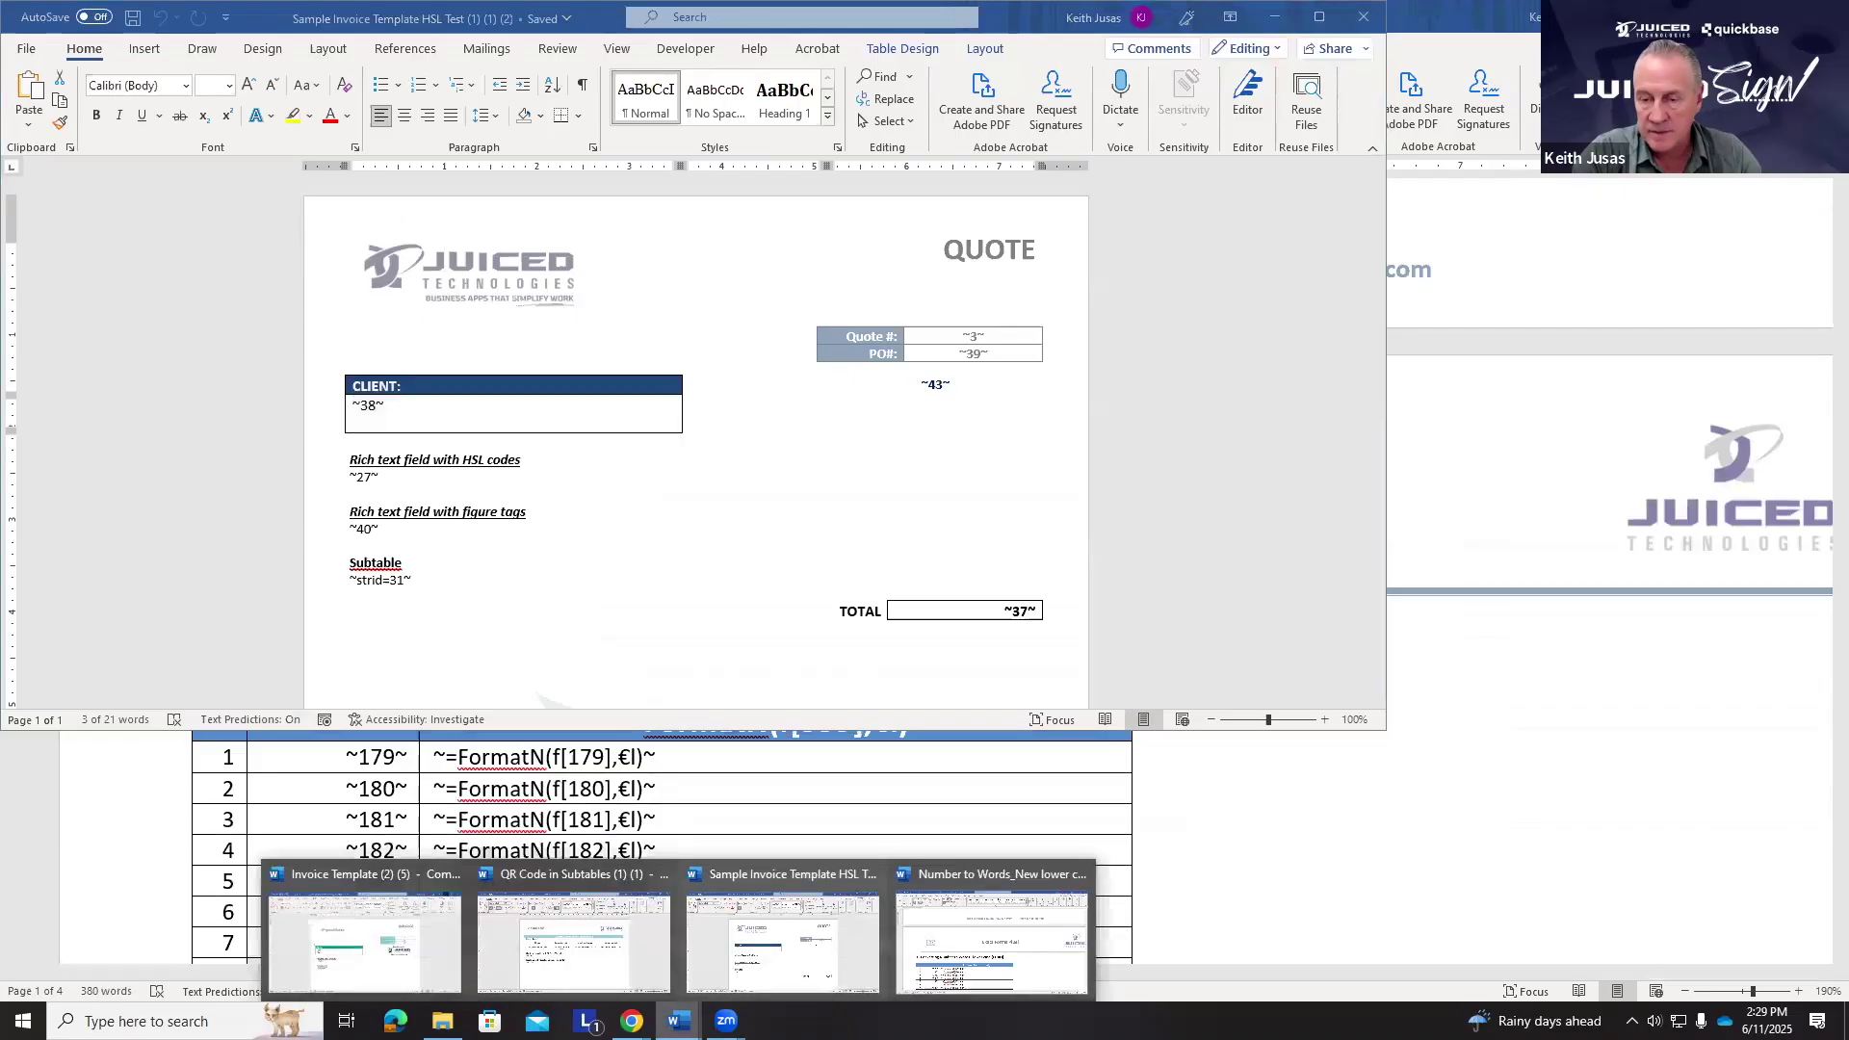
{"action": "left_click", "coordinate": [369, 959]}
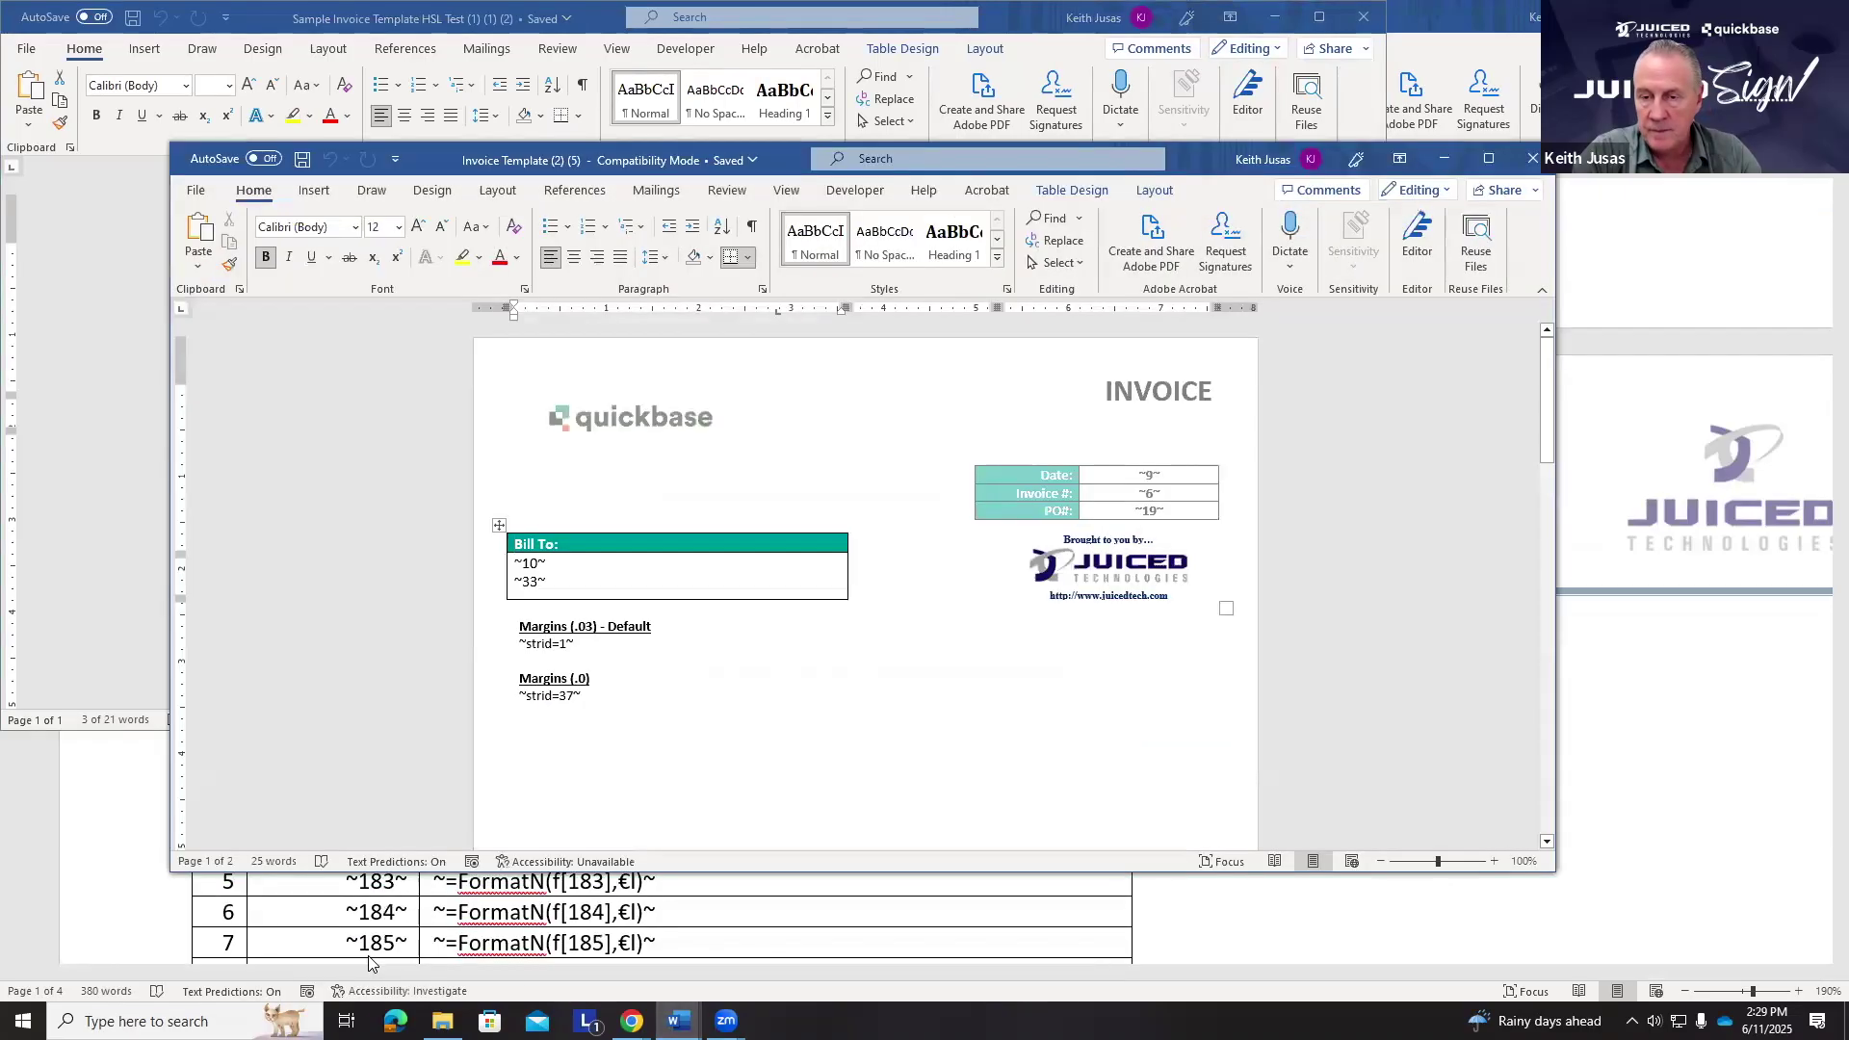
{"action": "scroll", "coordinate": [778, 535], "scroll_direction": "down", "scroll_amount": 2}
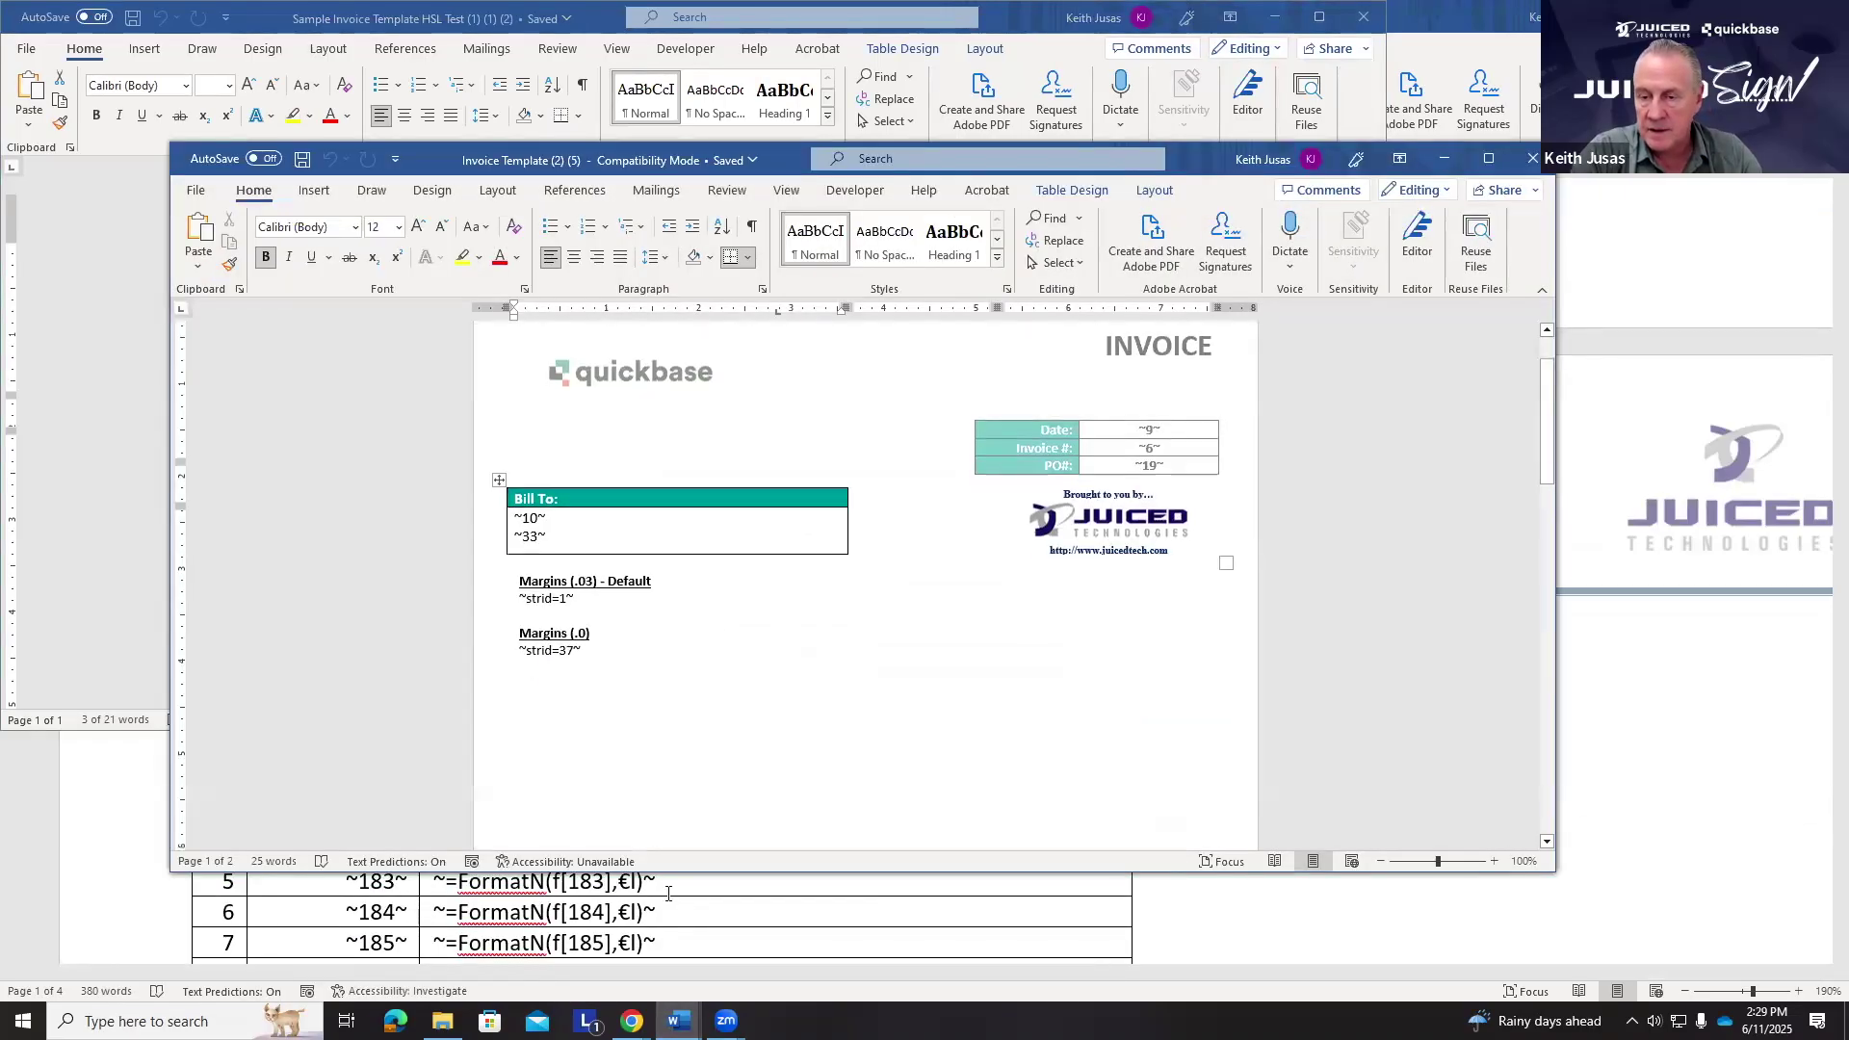
{"action": "mouse_move", "coordinate": [679, 1021]}
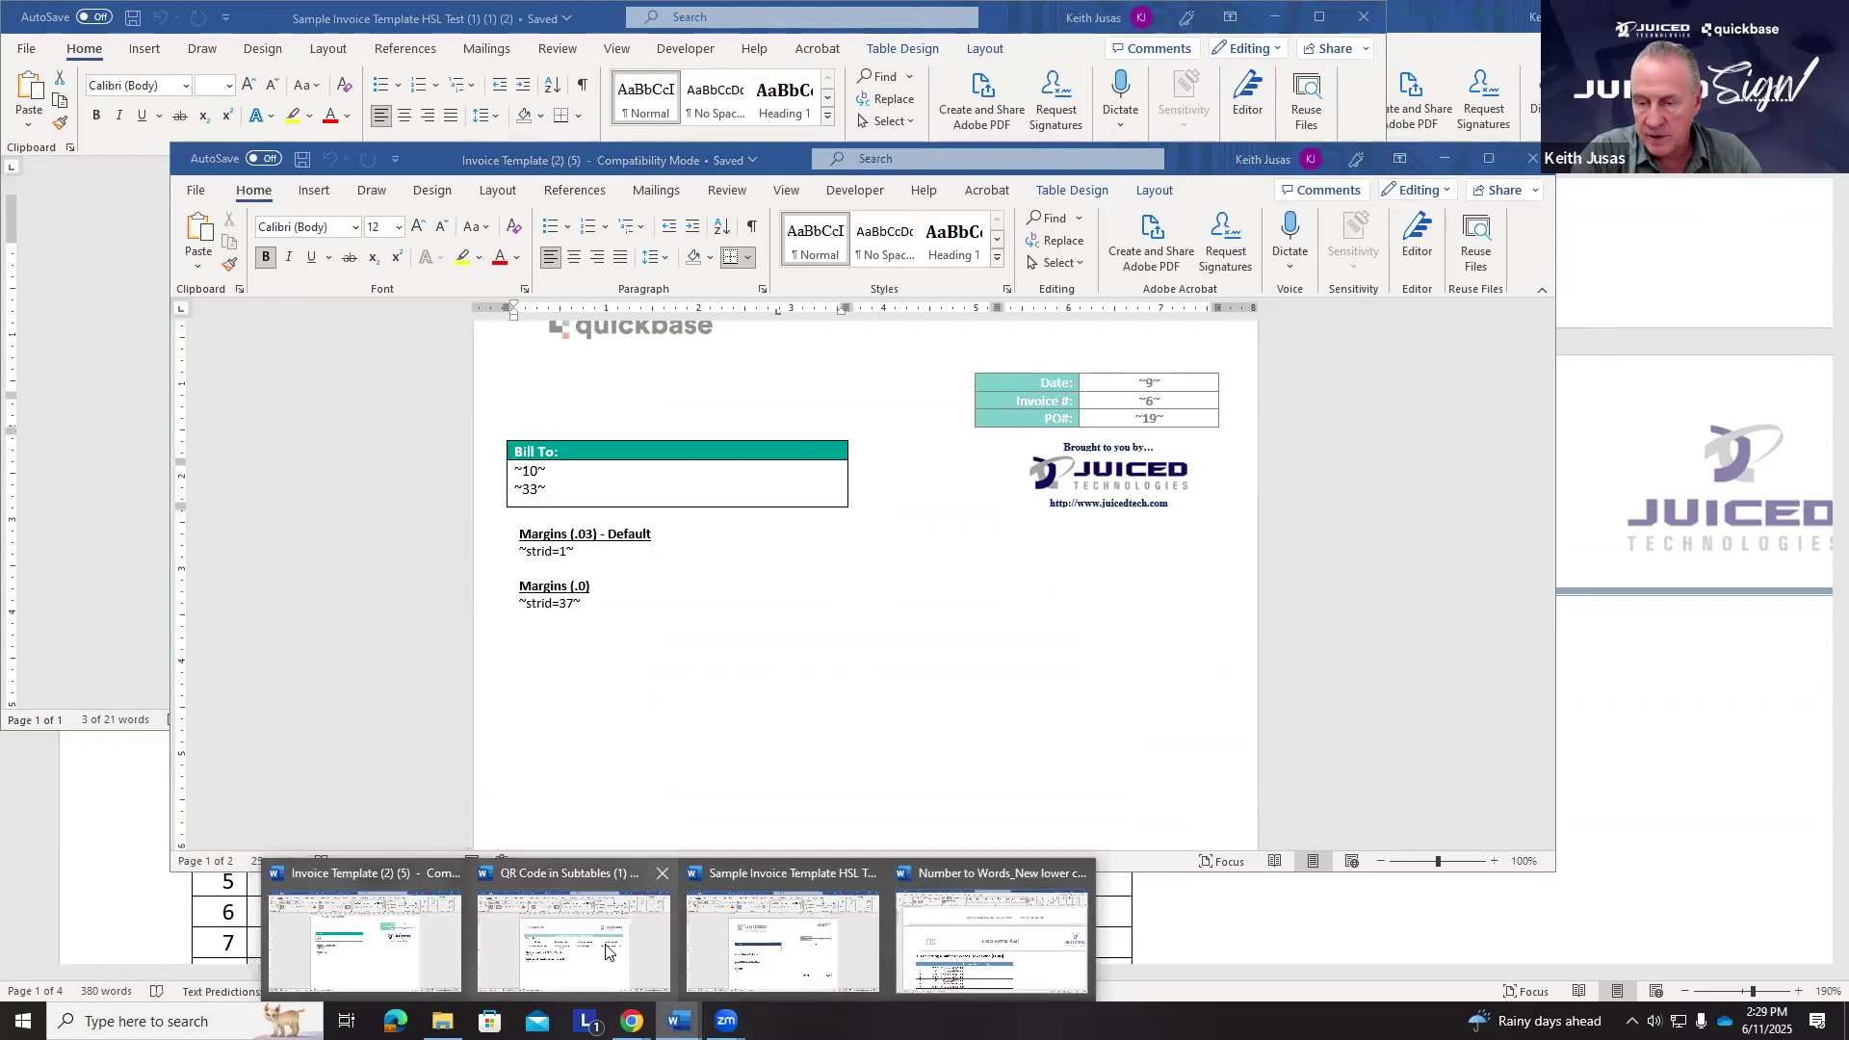
{"action": "left_click", "coordinate": [838, 970]}
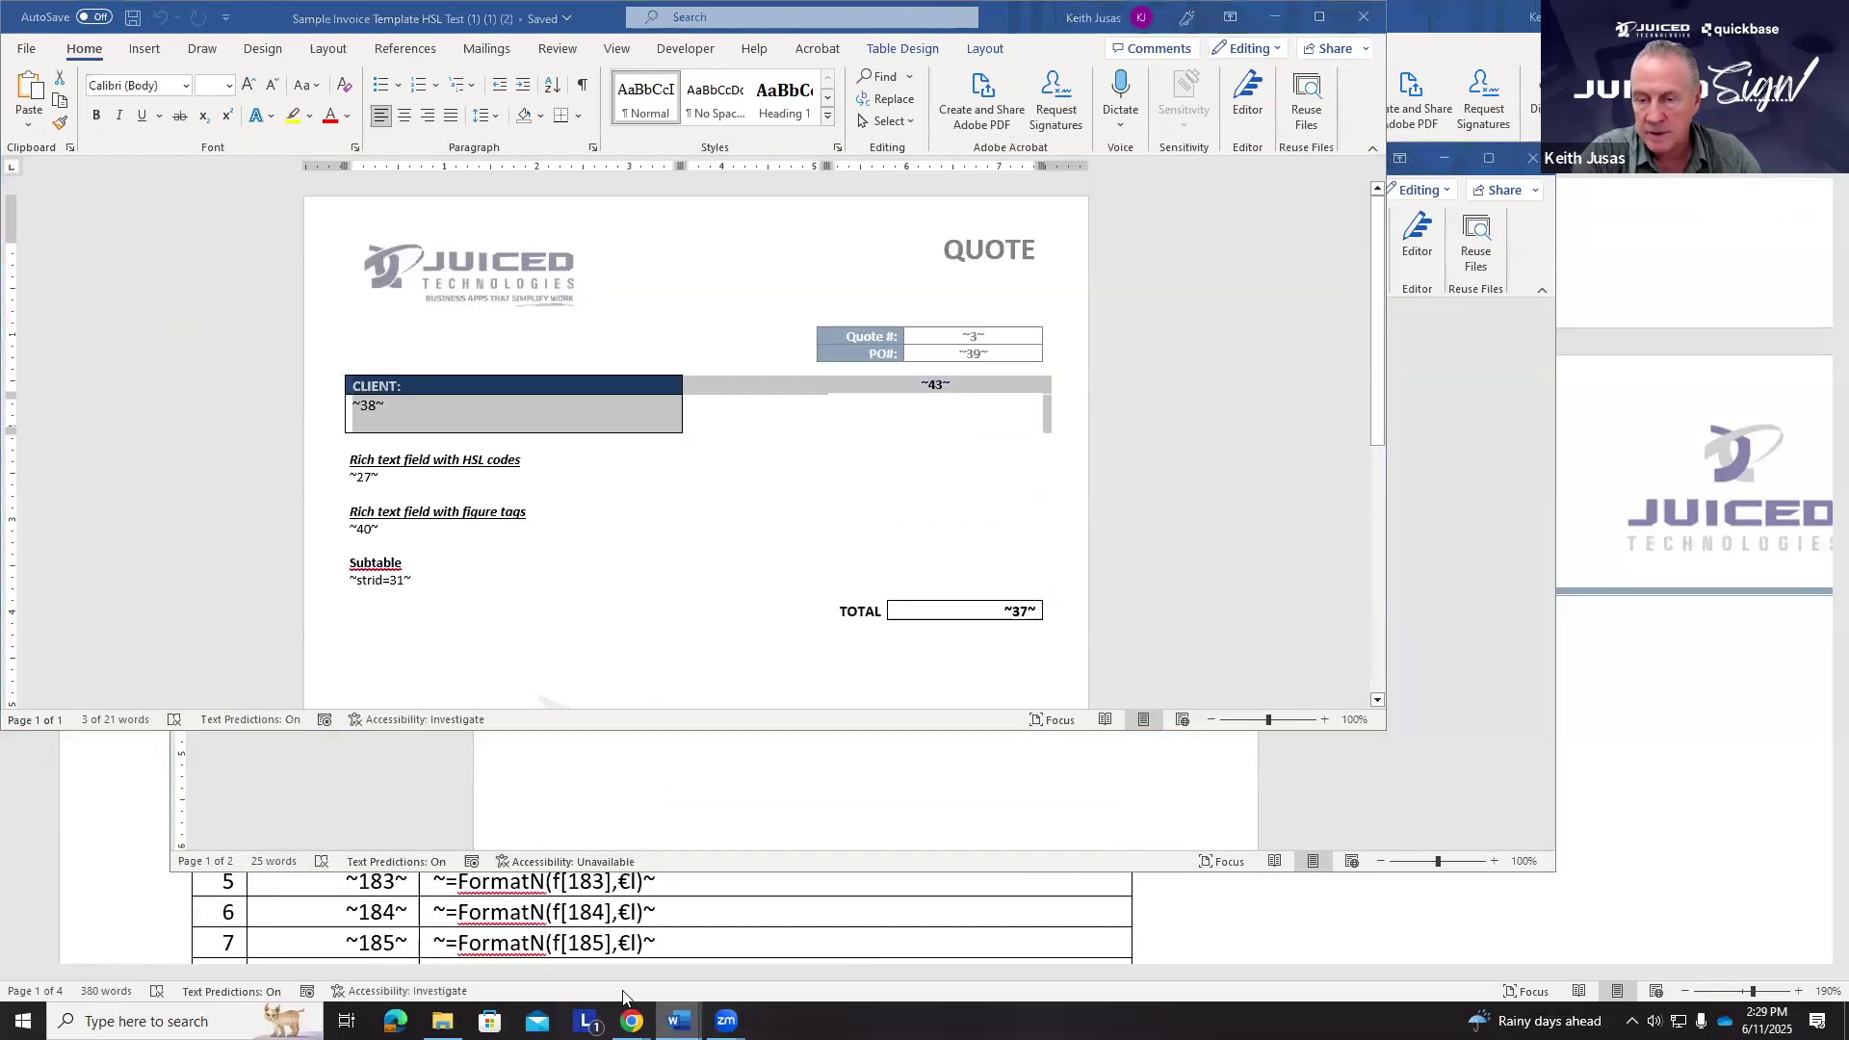
{"action": "mouse_move", "coordinate": [679, 1021]}
{"action": "left_click", "coordinate": [606, 966]}
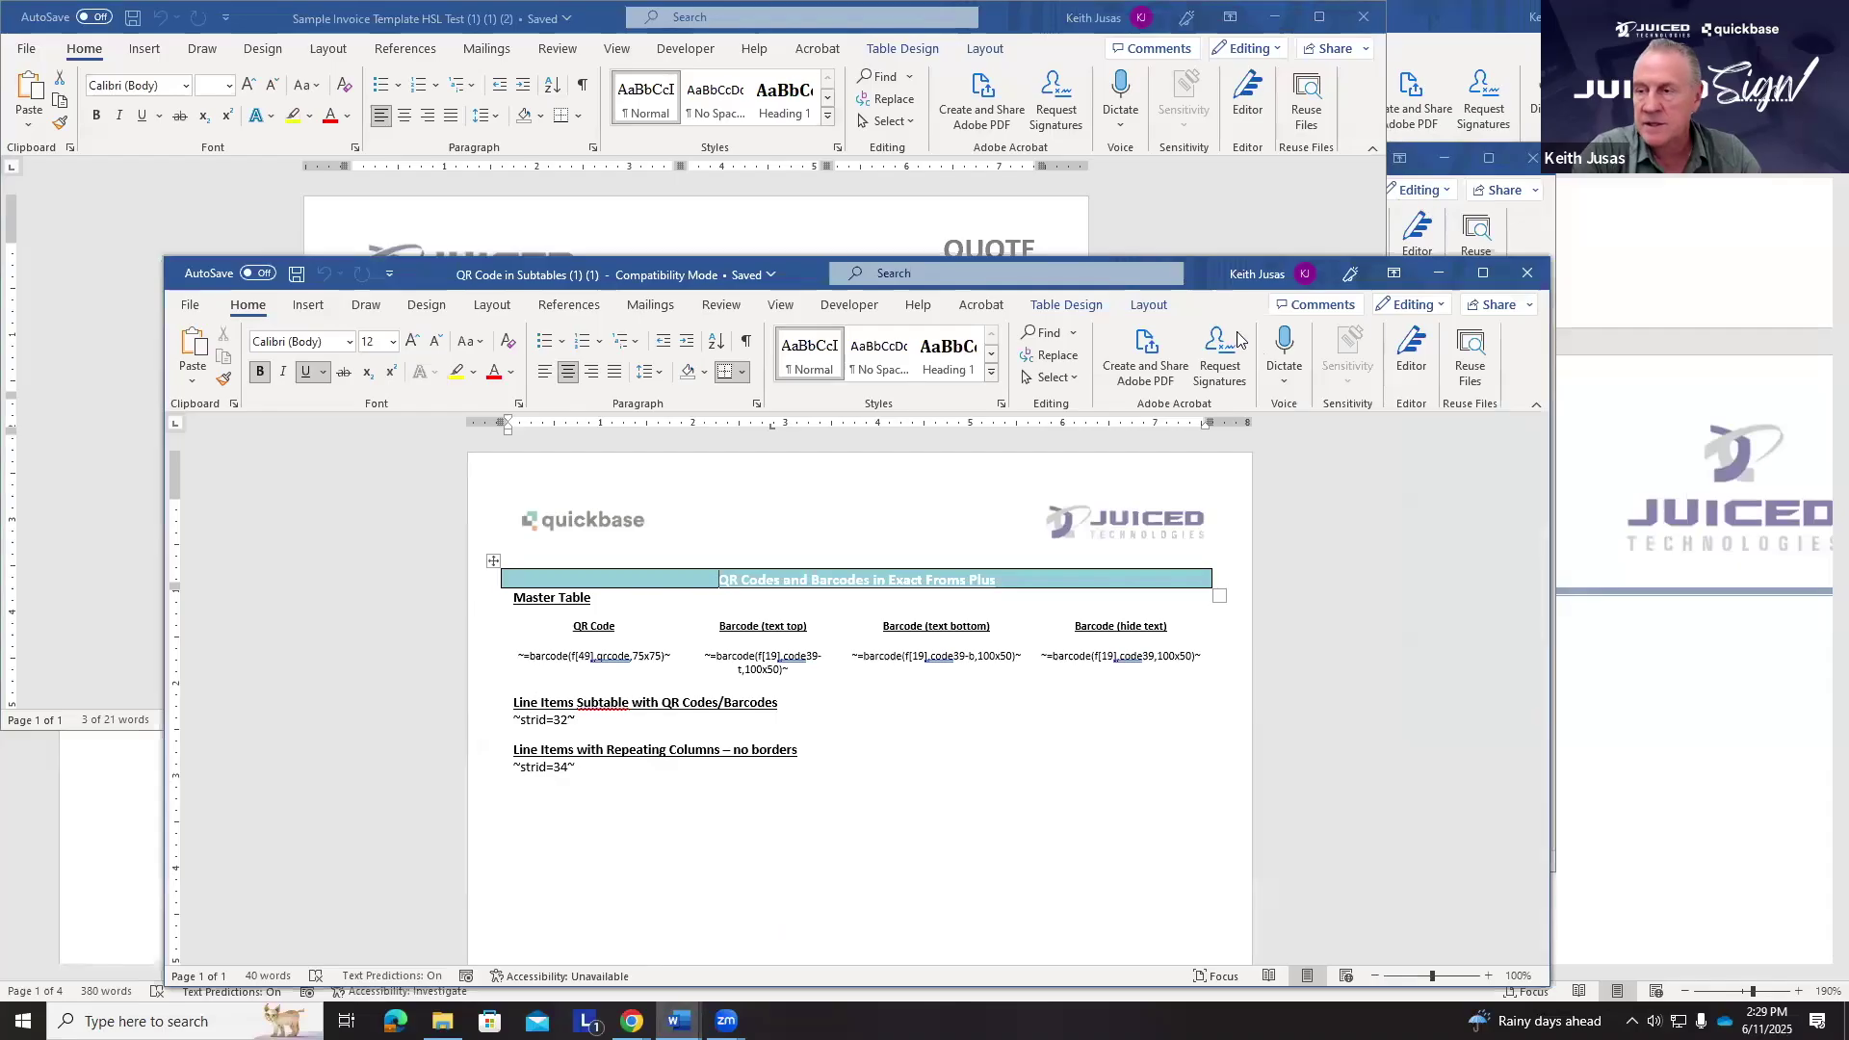
- Maximize the QR Code in Subtables template and enlarge it to 210% to read the barcode functions
{"action": "left_click", "coordinate": [1482, 273]}
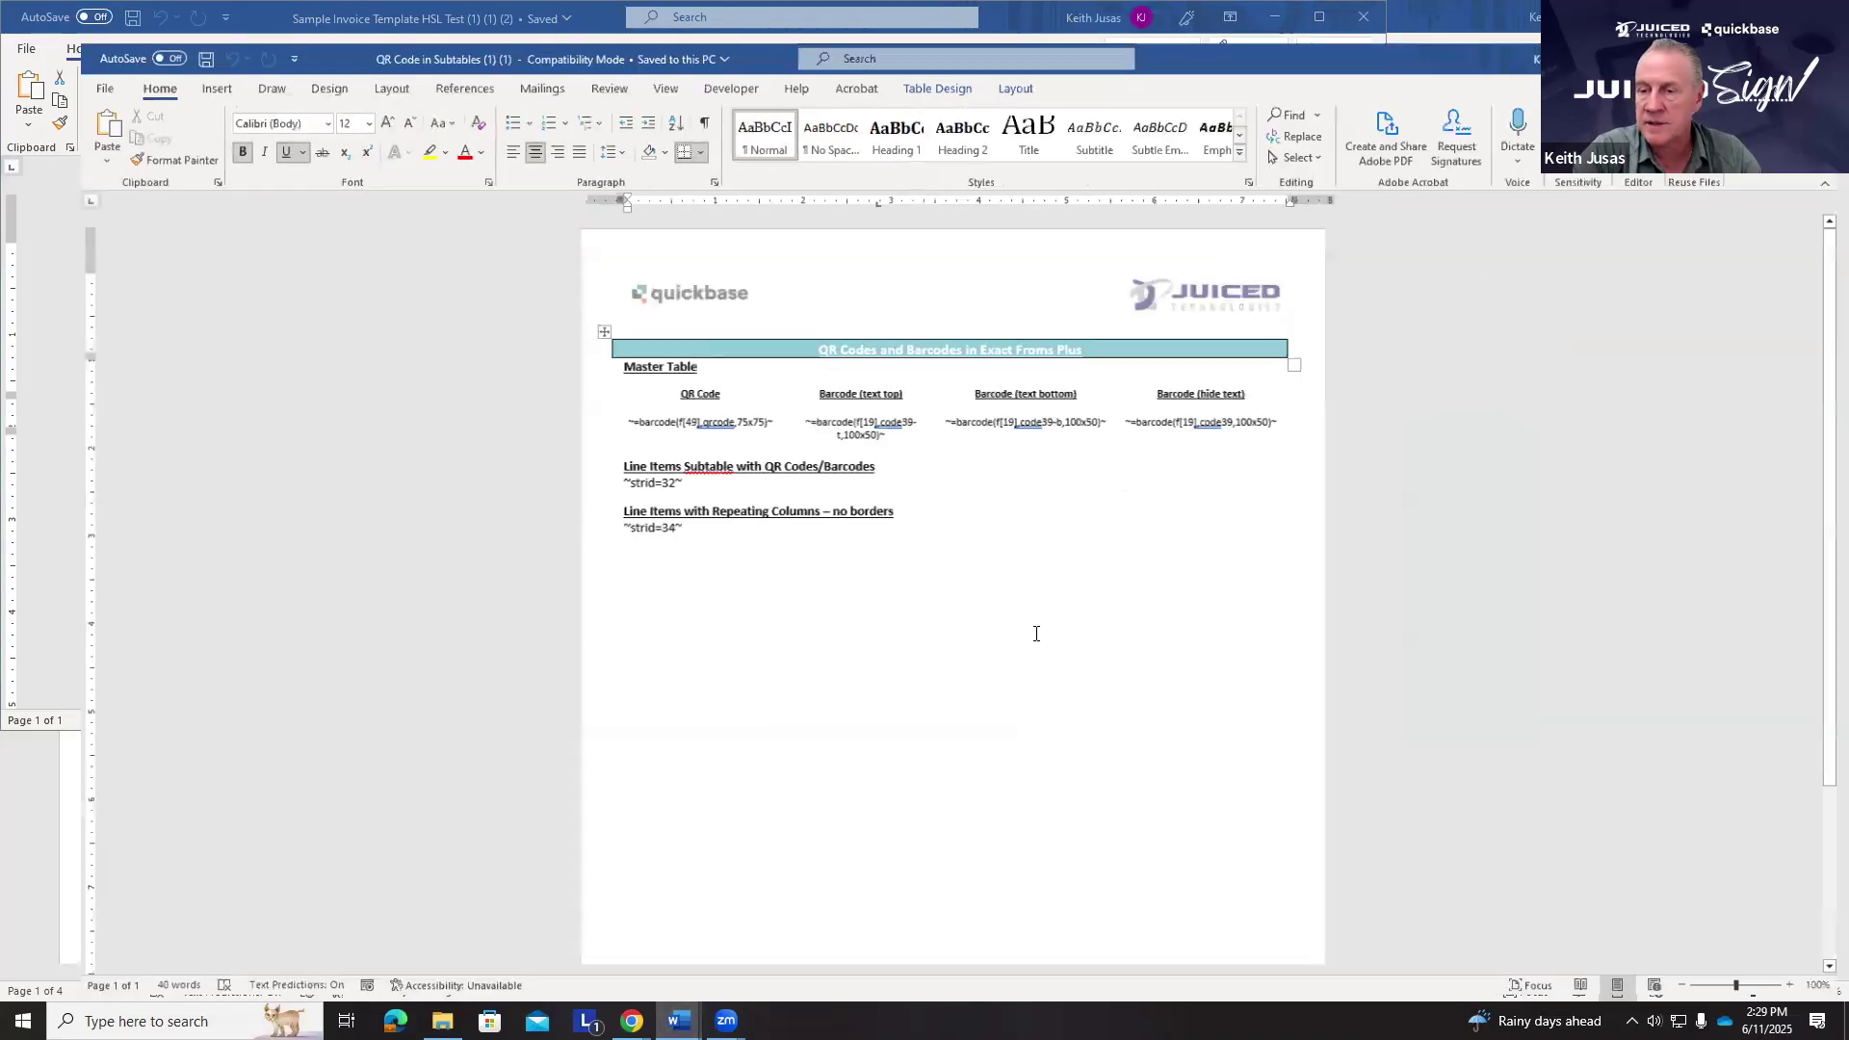
{"action": "left_click", "coordinate": [1797, 991]}
{"action": "left_click", "coordinate": [1797, 991]}
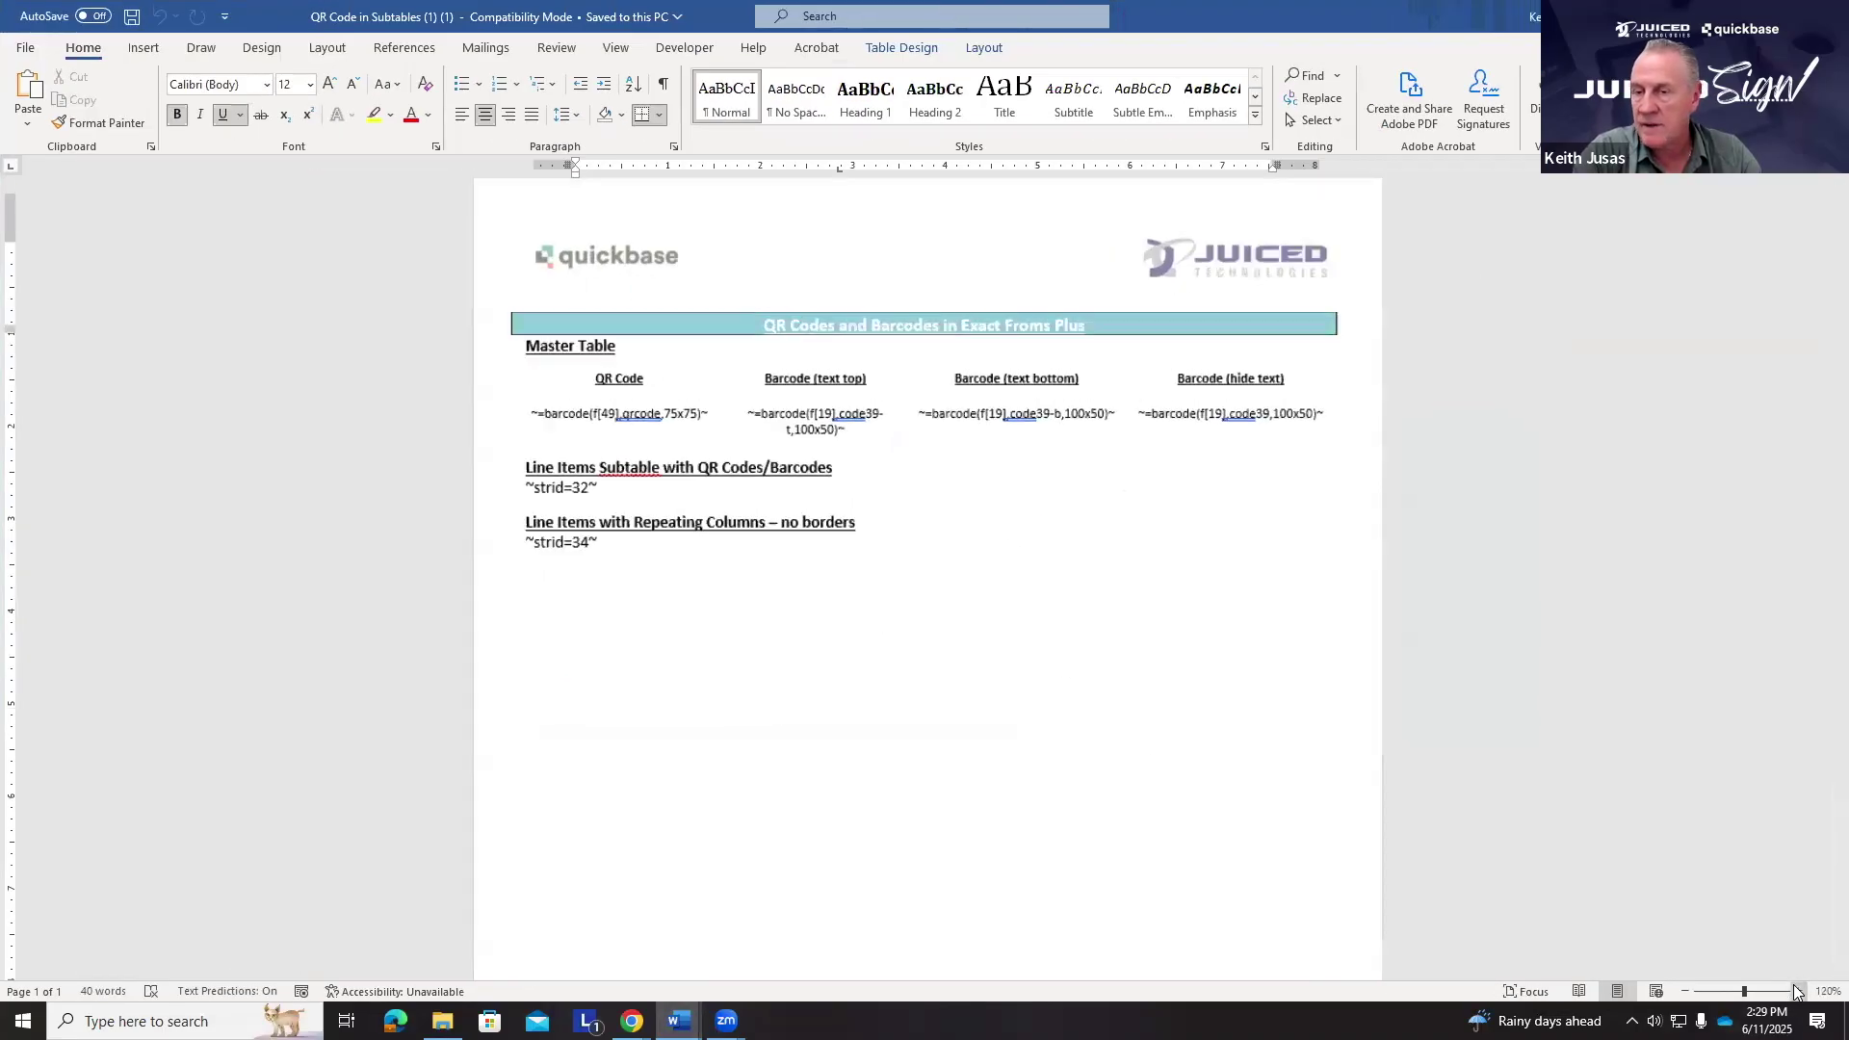
{"action": "left_click", "coordinate": [1797, 991]}
{"action": "left_click", "coordinate": [1797, 991]}
{"action": "left_click", "coordinate": [1797, 991]}
{"action": "left_click", "coordinate": [1797, 991]}
{"action": "left_click", "coordinate": [1797, 991]}
{"action": "left_click", "coordinate": [1798, 991]}
{"action": "left_click", "coordinate": [1797, 991]}
{"action": "left_click", "coordinate": [1797, 991]}
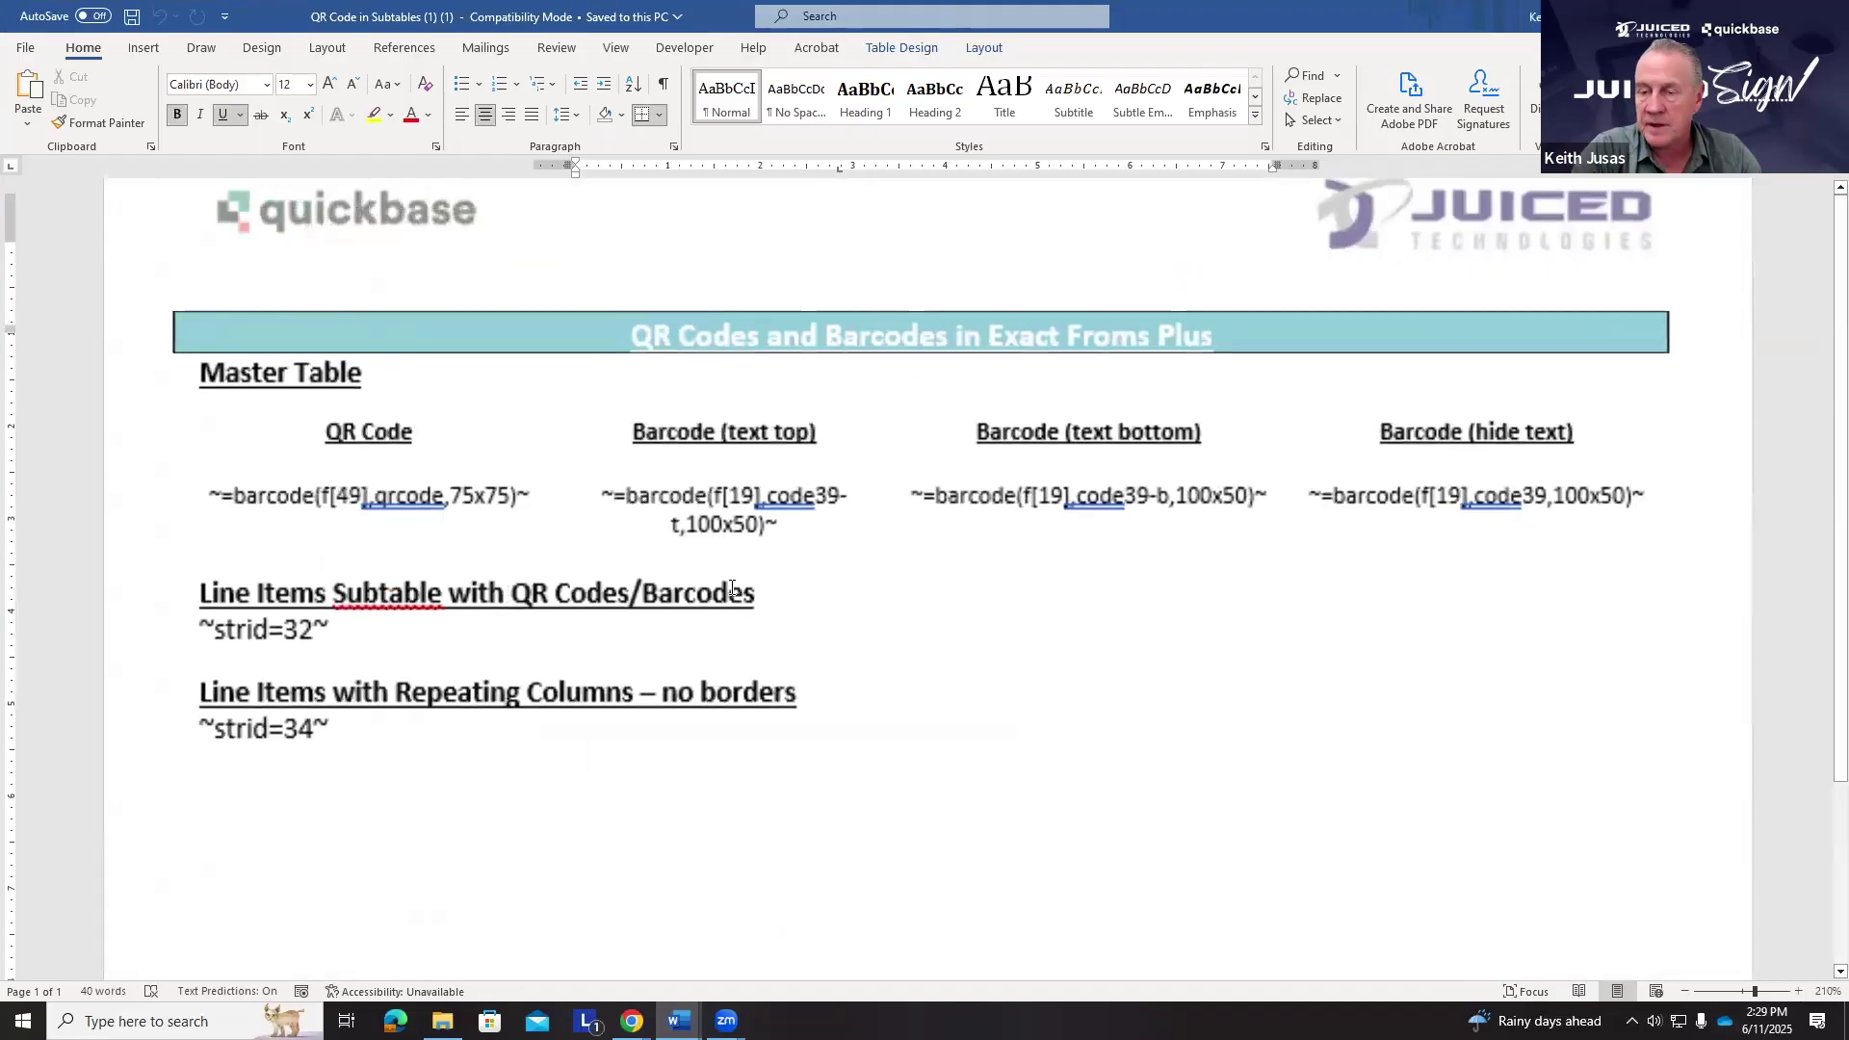
{"action": "left_click", "coordinate": [1797, 991]}
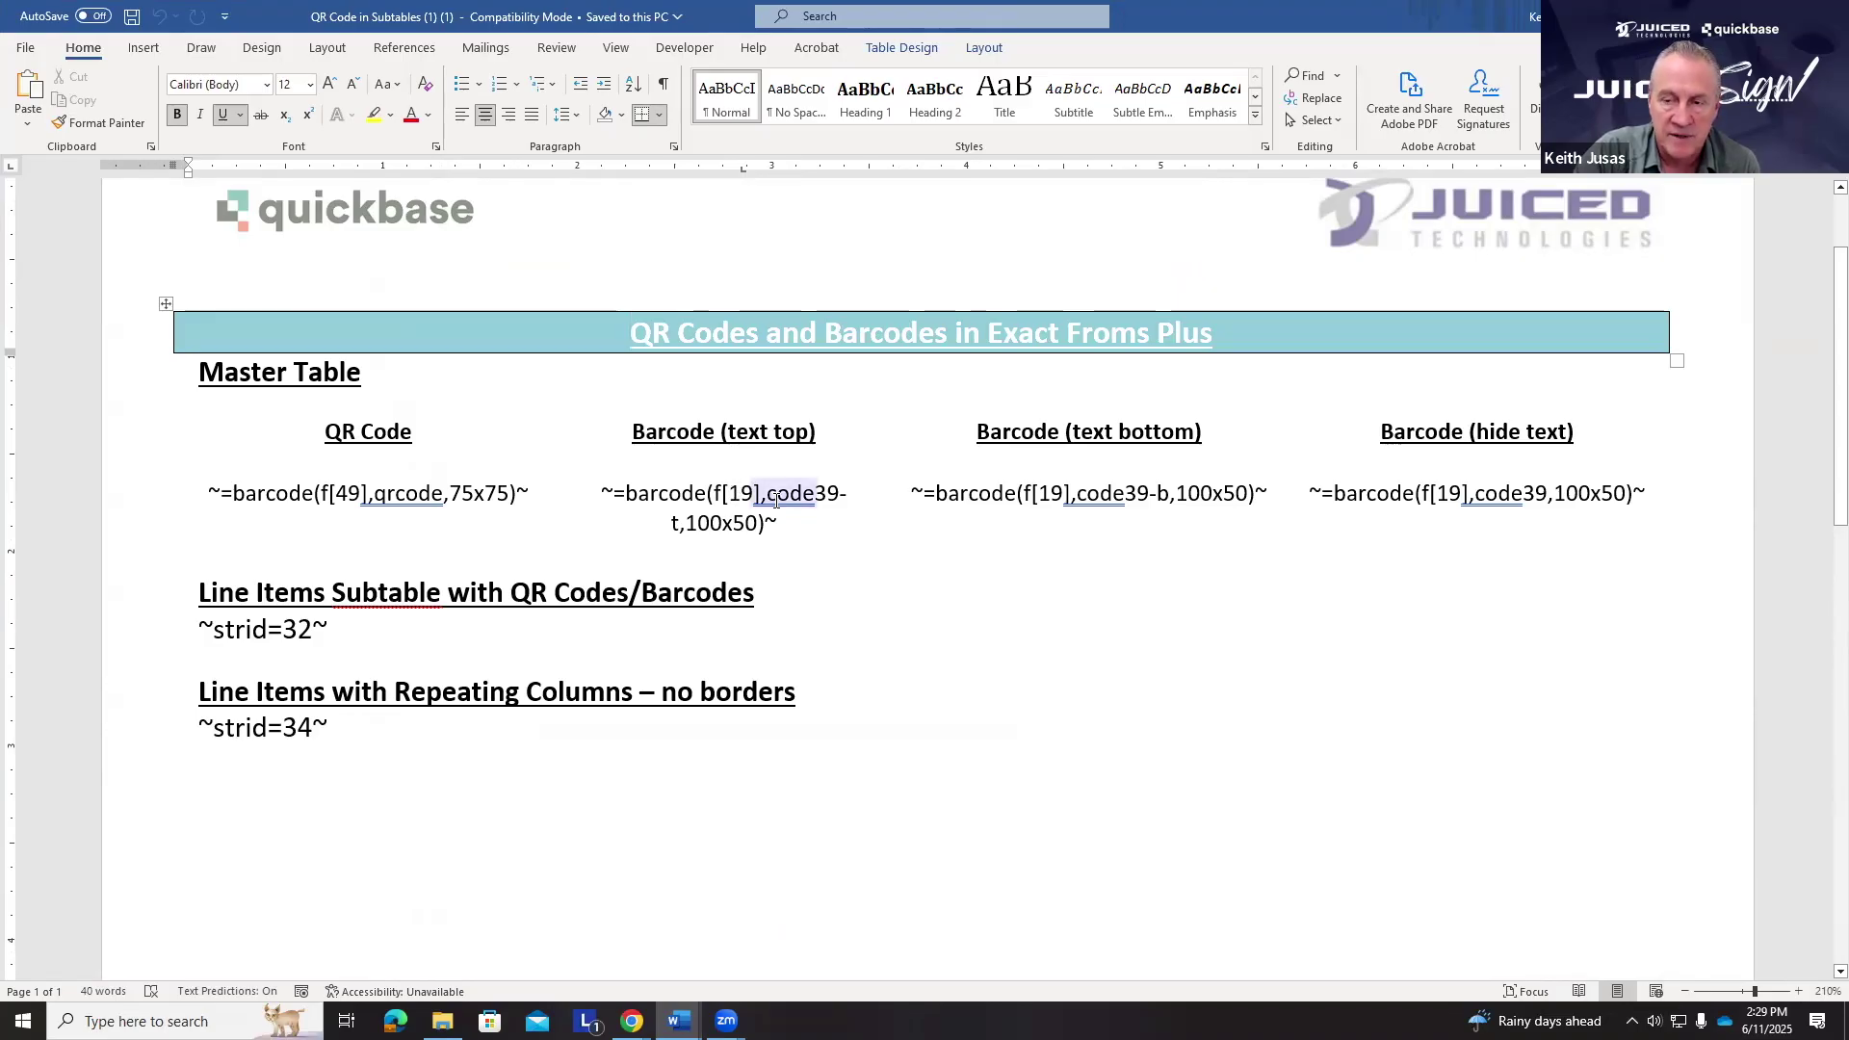
- Highlight the t and b suffixes in the code39 barcode functions for text at the top and bottom
{"action": "left_click_drag", "start_coordinate": [672, 527], "coordinate": [681, 528]}
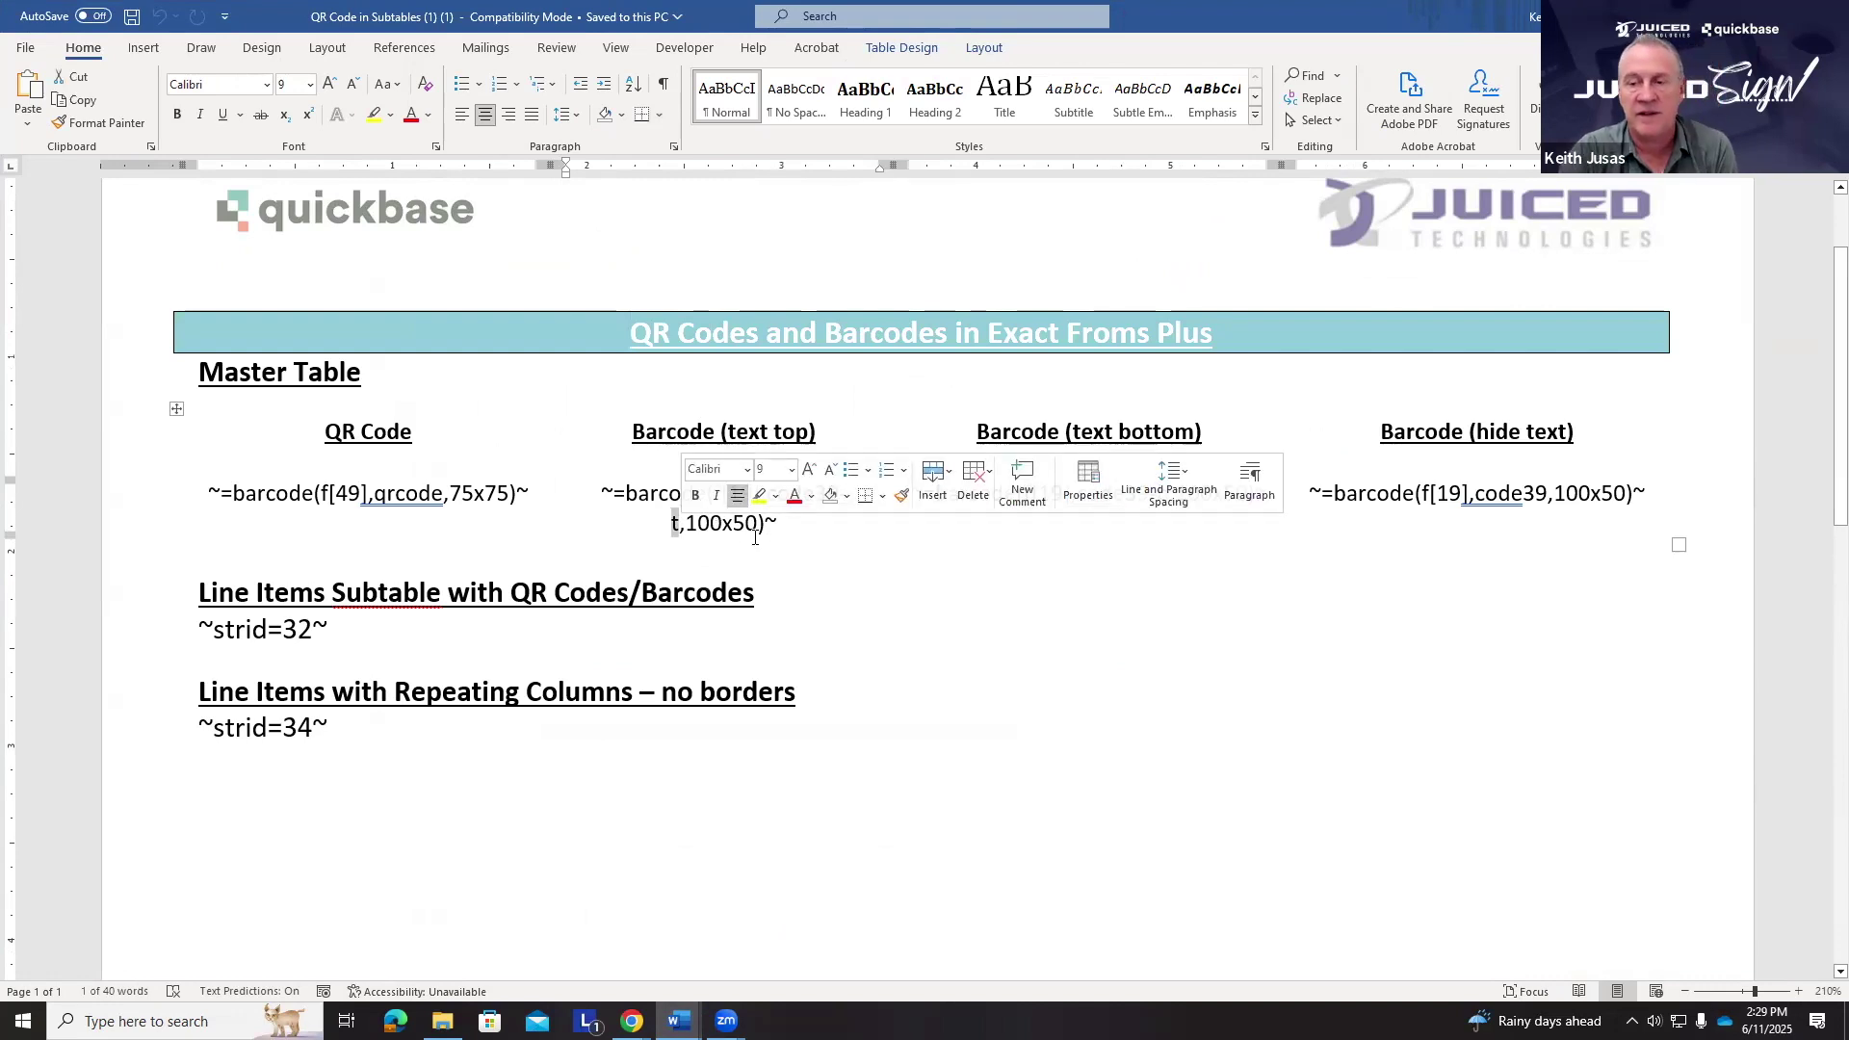
{"action": "left_click", "coordinate": [1191, 582]}
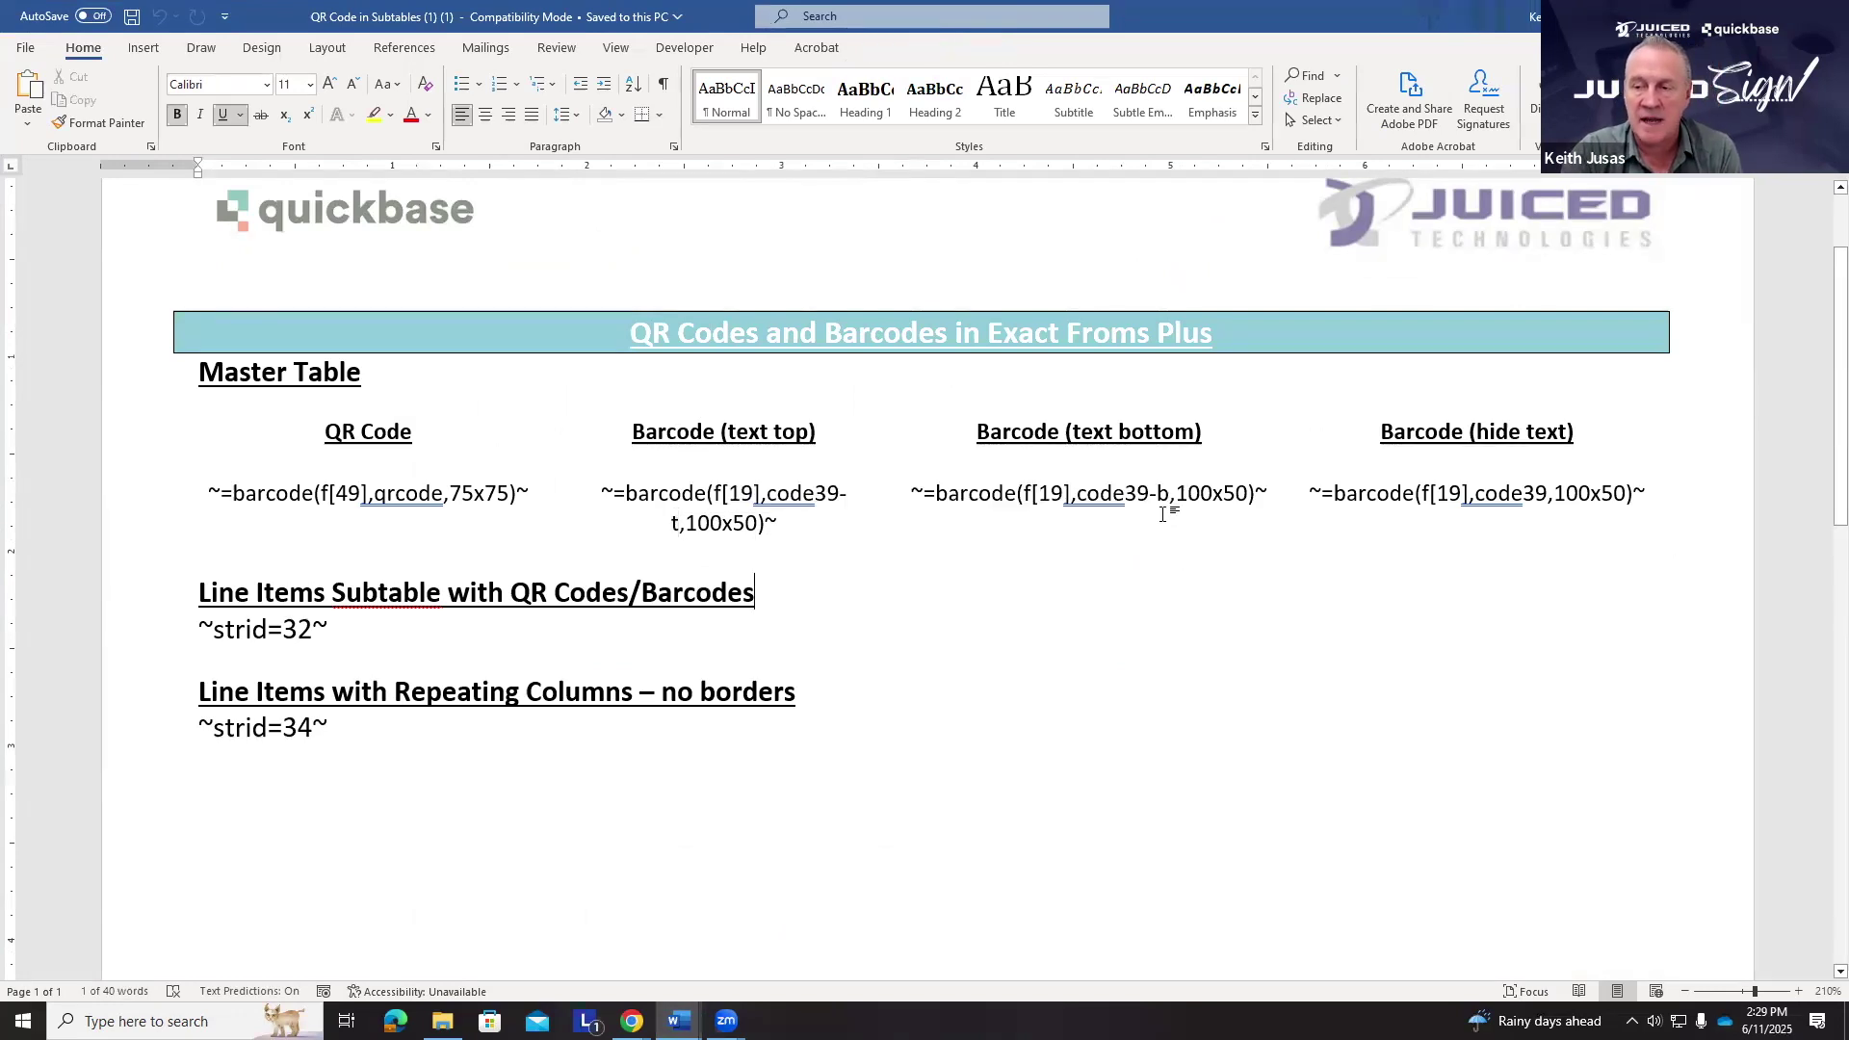
{"action": "left_click_drag", "start_coordinate": [1158, 495], "coordinate": [1170, 495]}
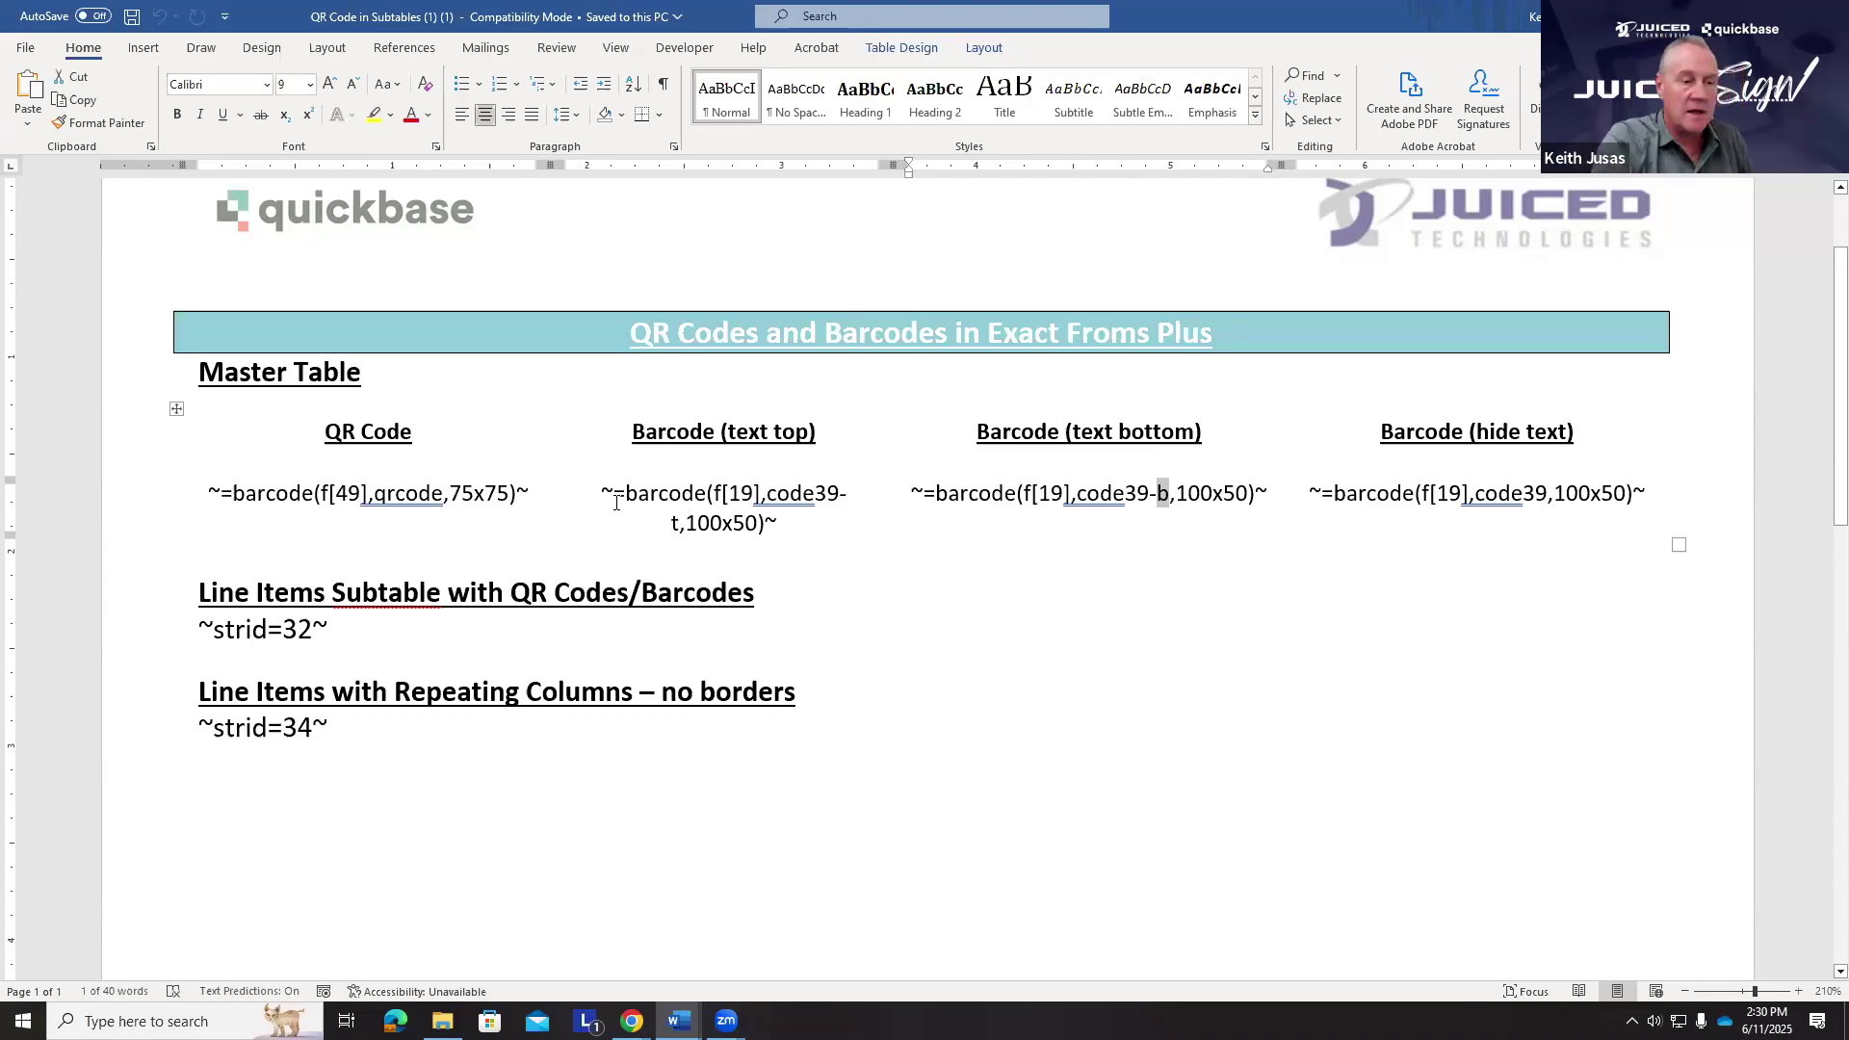
{"action": "double_click", "coordinate": [773, 497]}
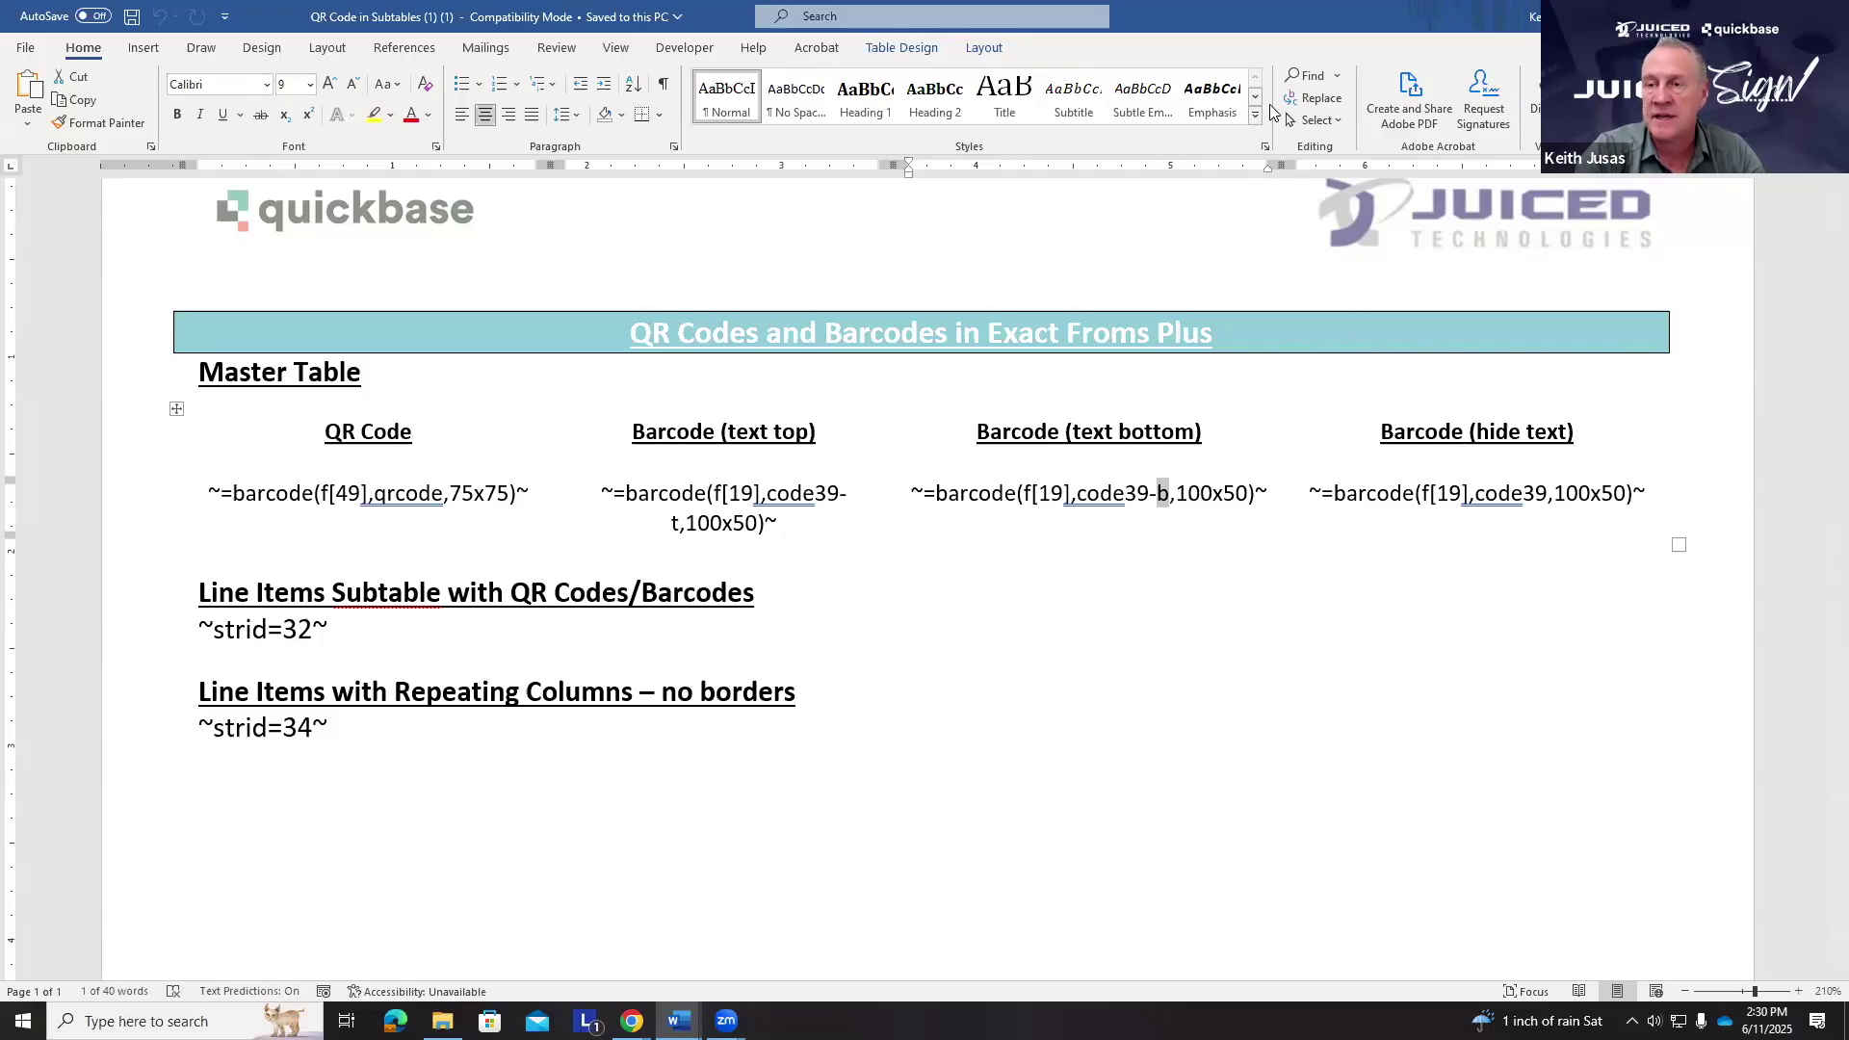
- Clear the QR code, quote, invoice and number-to-words template windows from the screen
{"action": "key", "text": "alt+F4"}
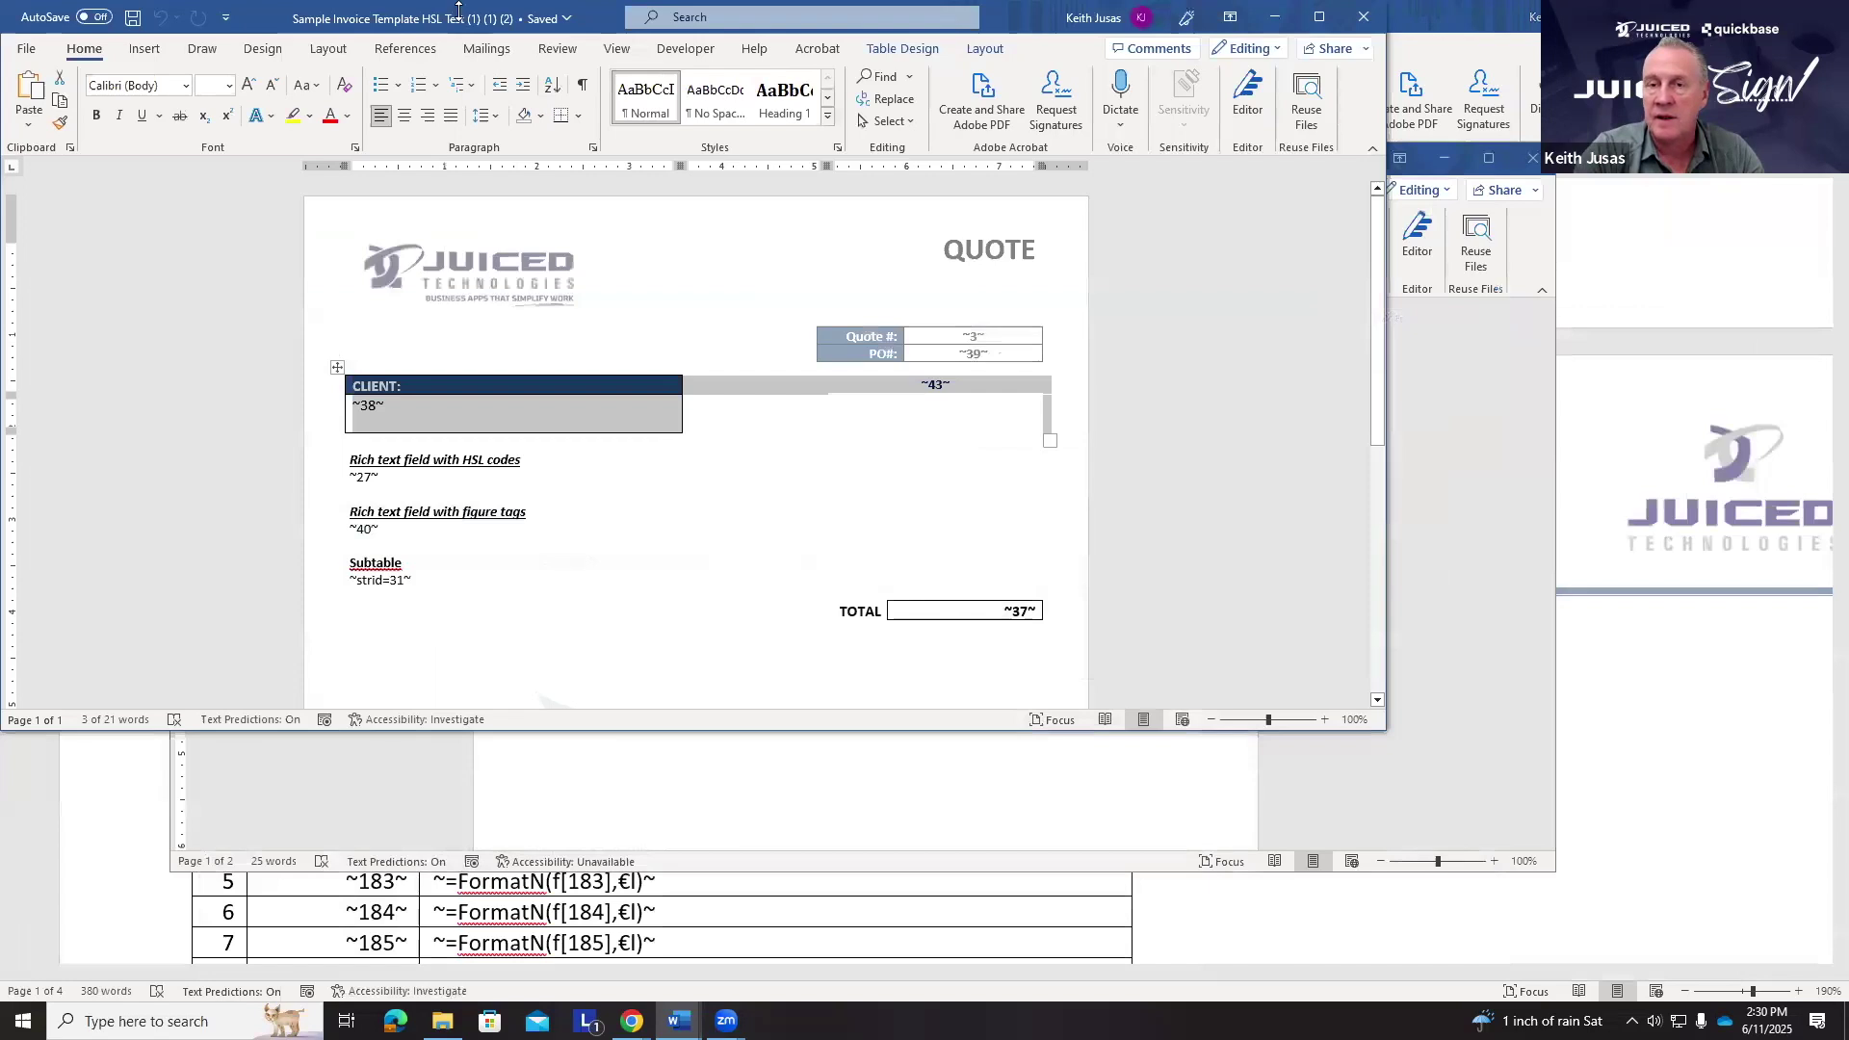
{"action": "left_click_drag", "start_coordinate": [796, 25], "coordinate": [809, 125]}
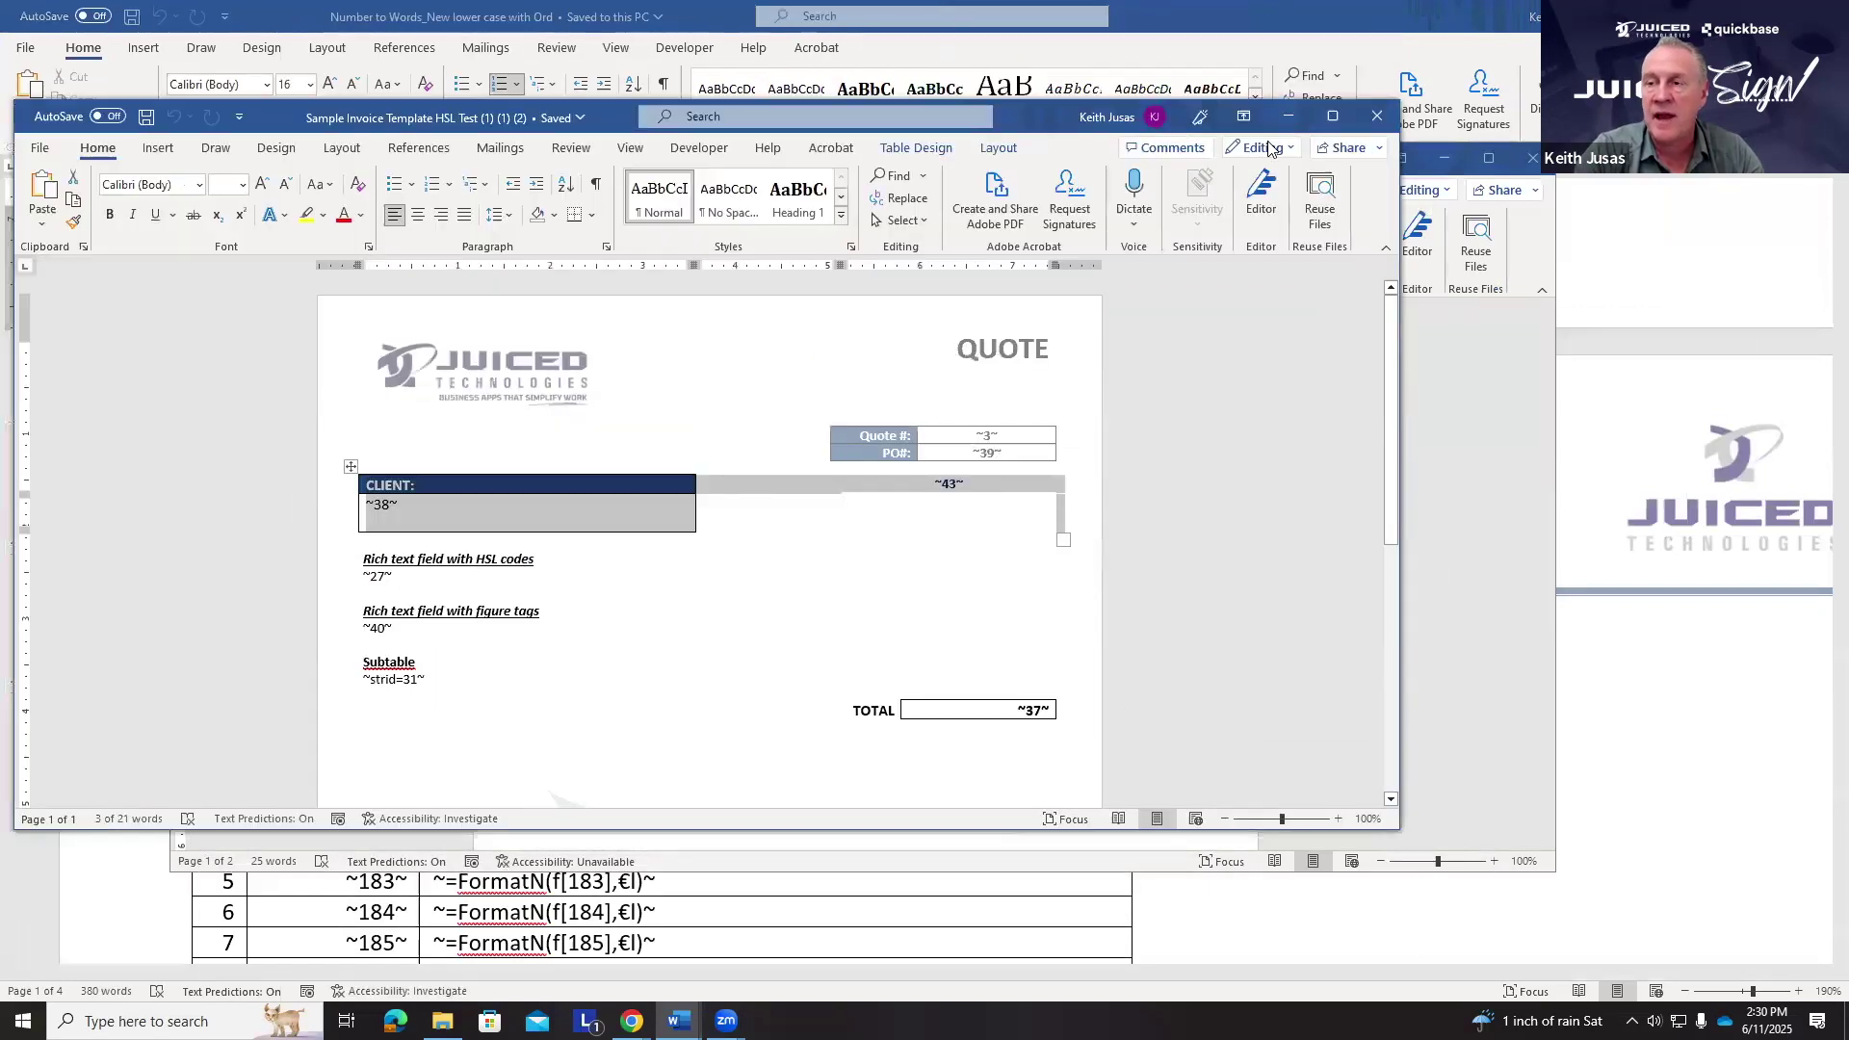
{"action": "left_click", "coordinate": [1288, 119]}
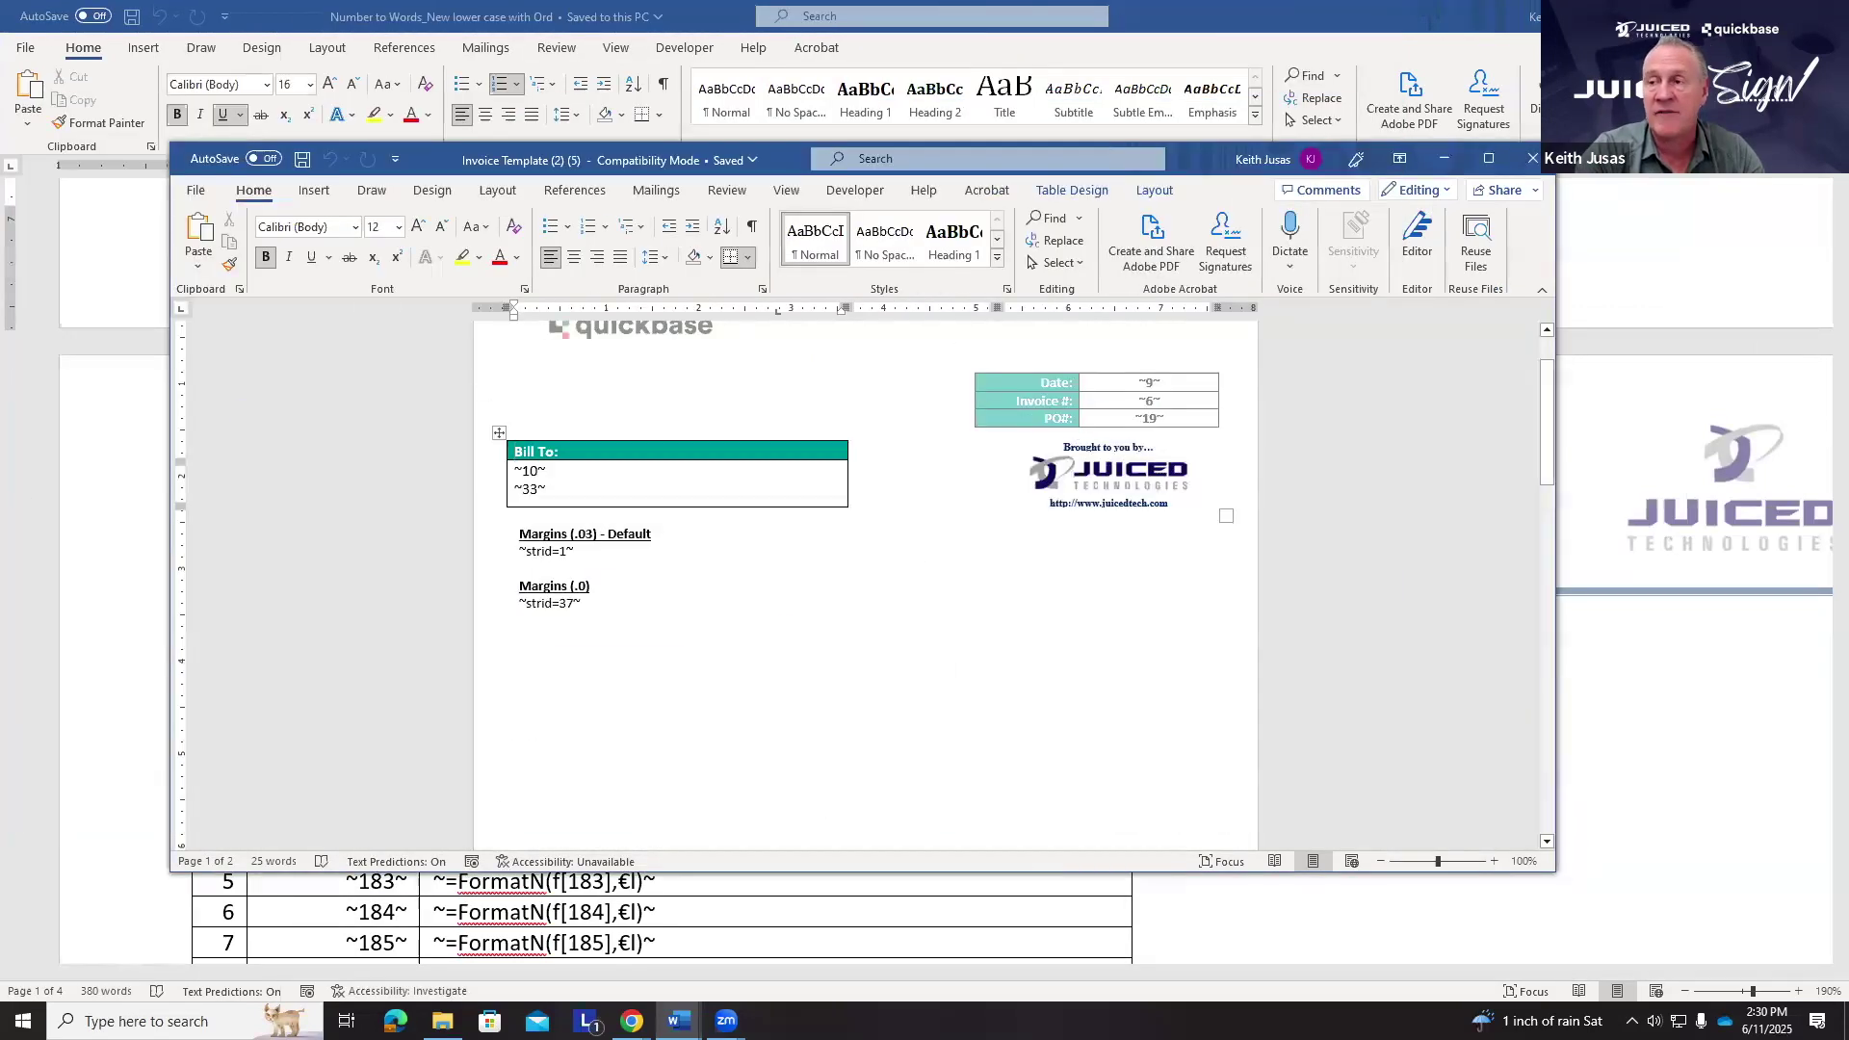
{"action": "left_click", "coordinate": [1446, 160]}
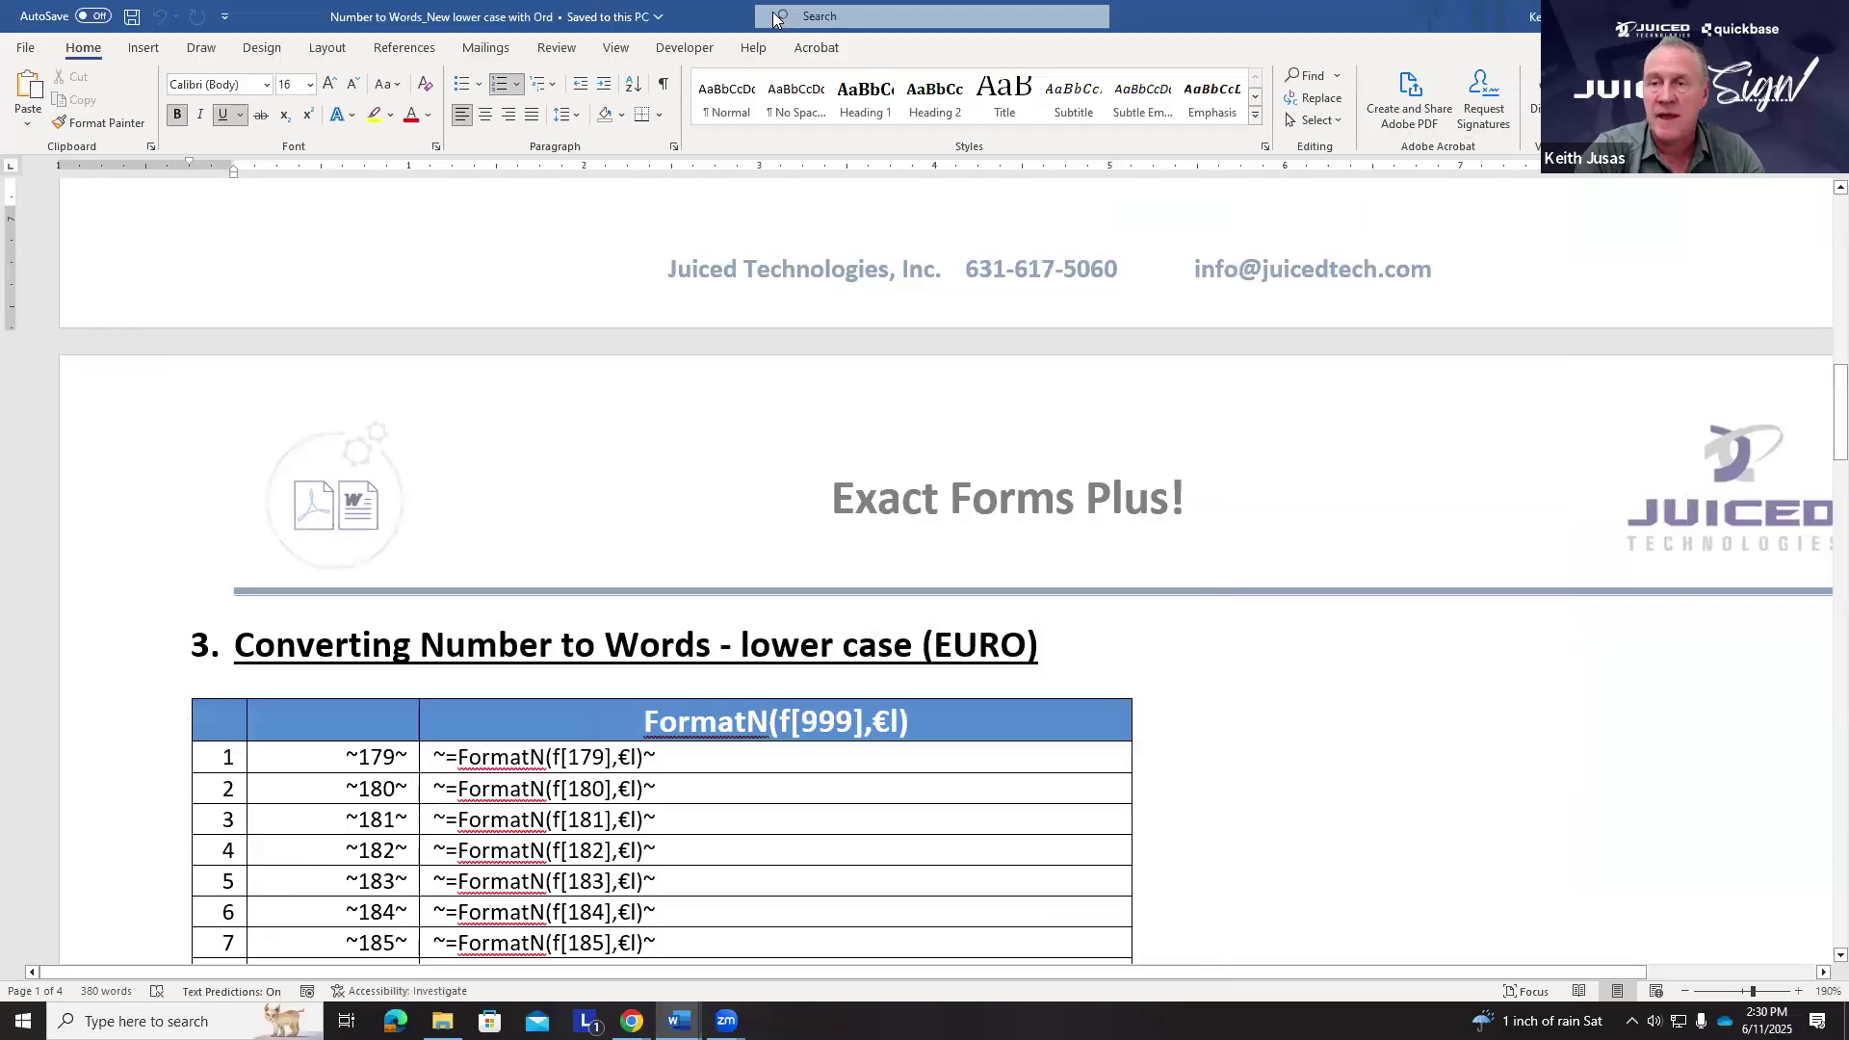
{"action": "double_click", "coordinate": [725, 13]}
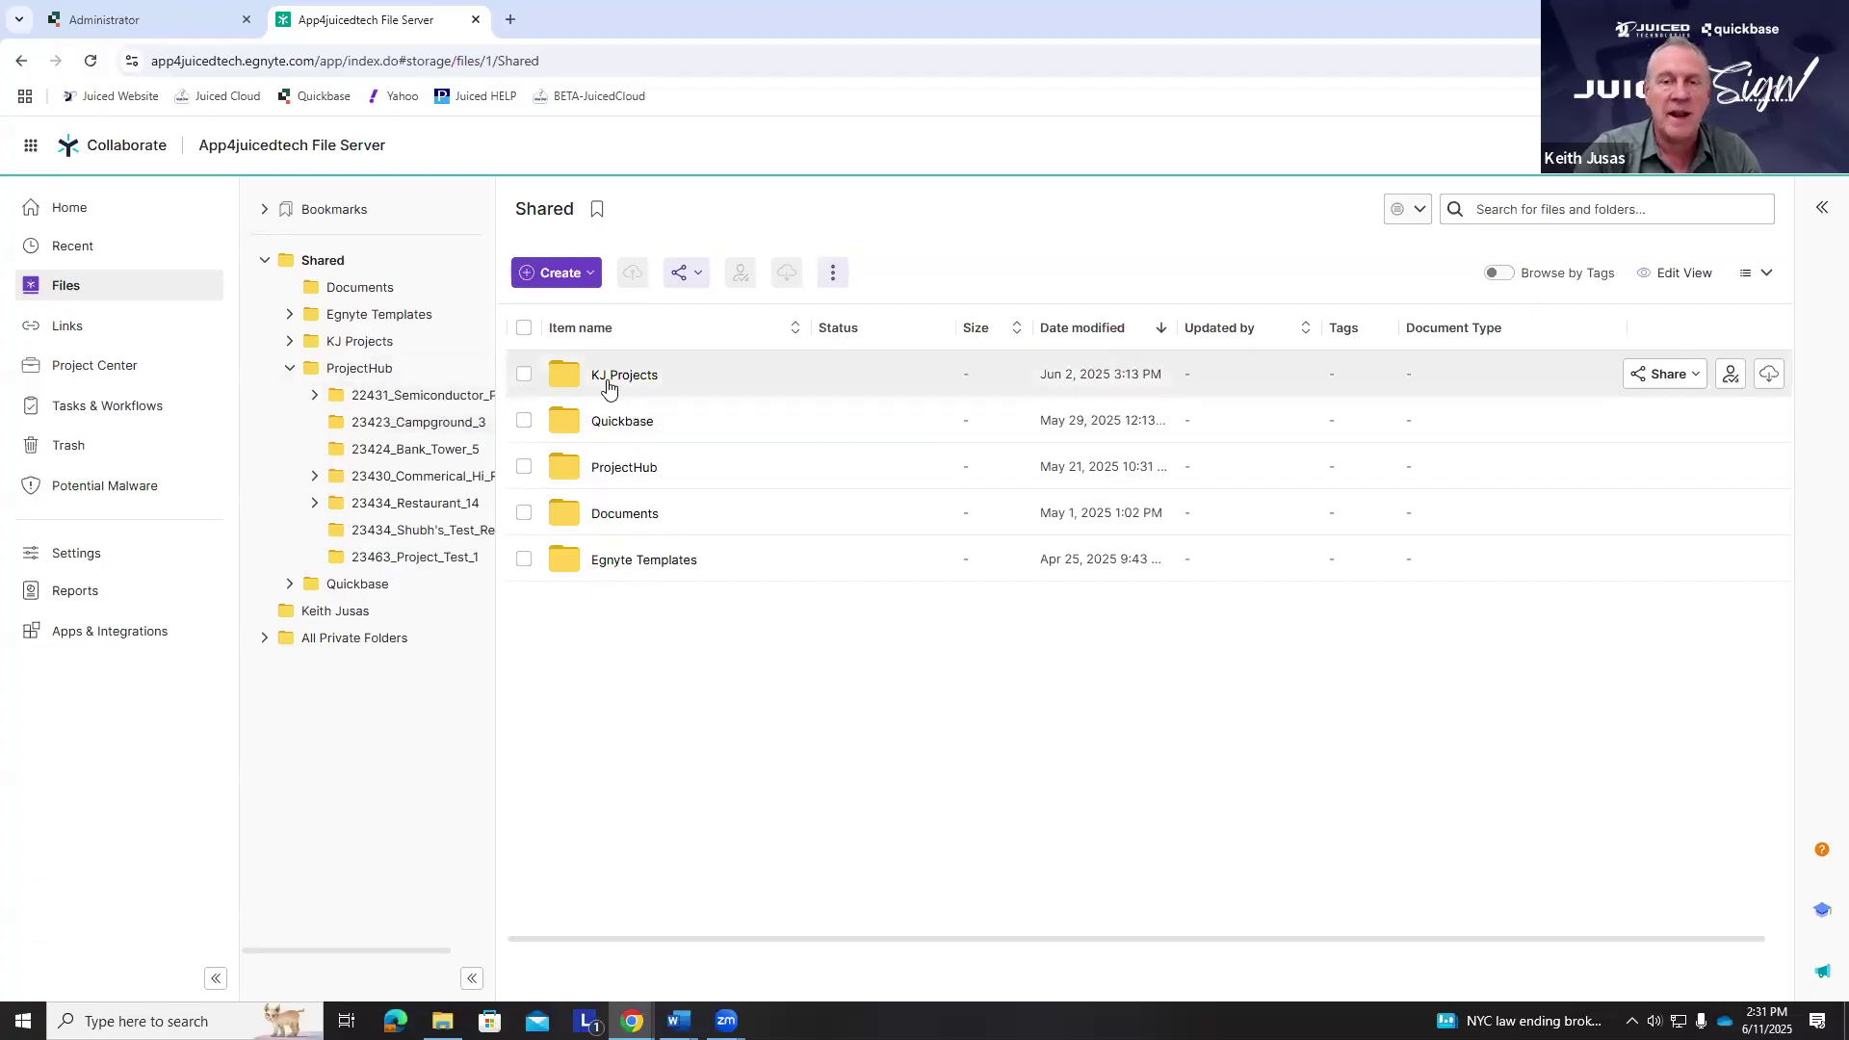
- Browse the shared Egnyte folders, opening 23463_Project_Test_1 and Project Templates and expanding Project_Hub_Template to examine the folder structure
{"action": "left_click", "coordinate": [428, 424]}
{"action": "left_click", "coordinate": [428, 559]}
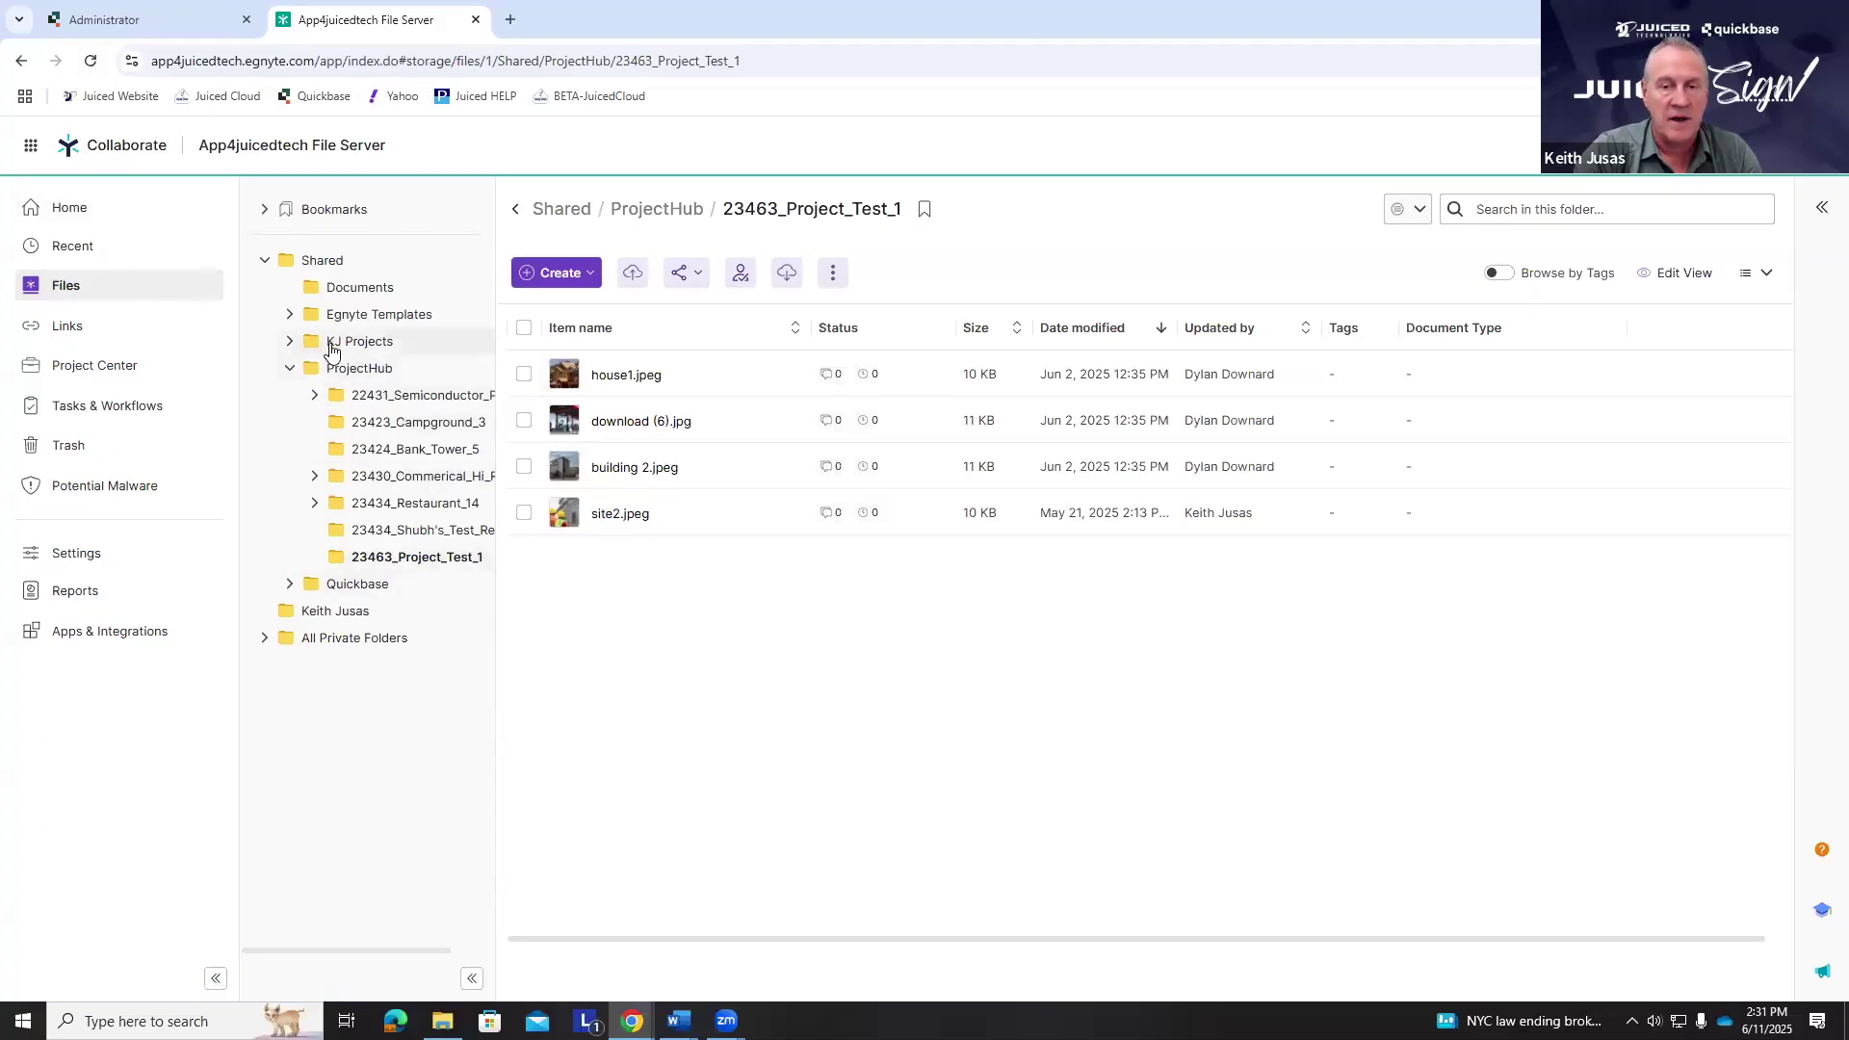
{"action": "left_click", "coordinate": [289, 341]}
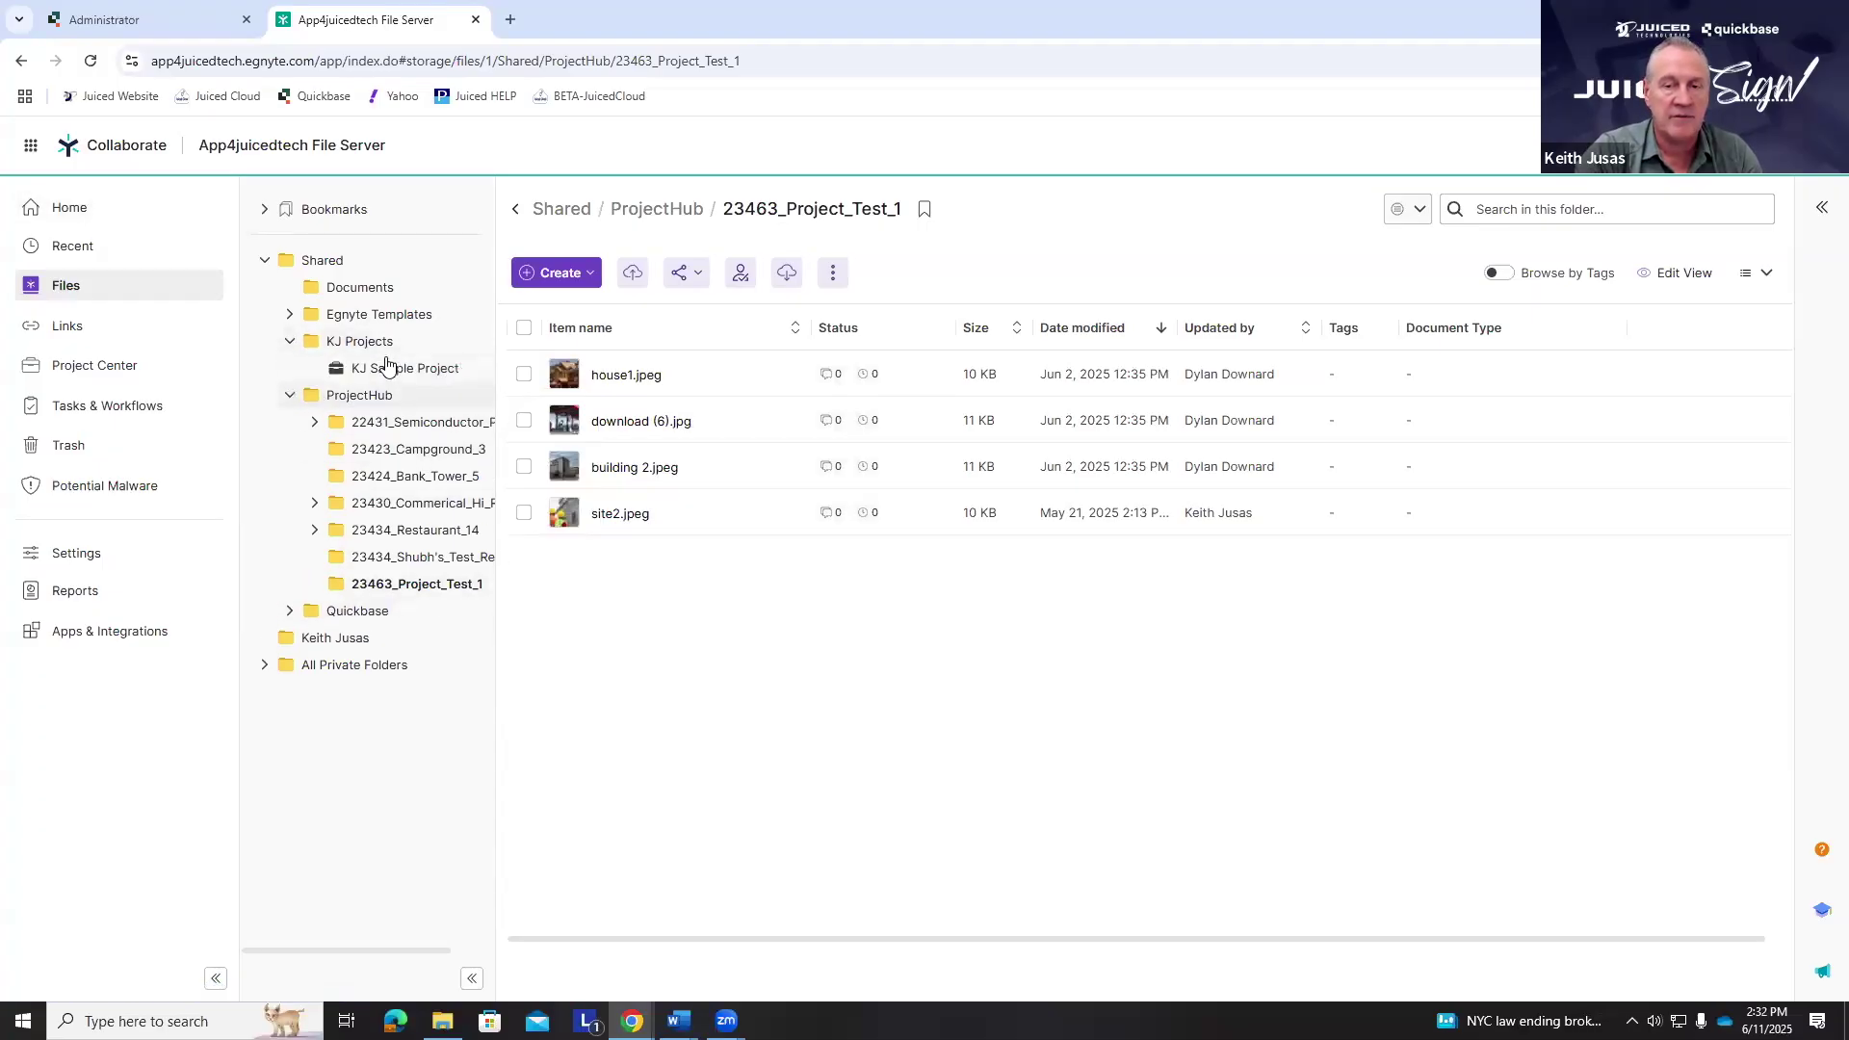
{"action": "left_click", "coordinate": [292, 316]}
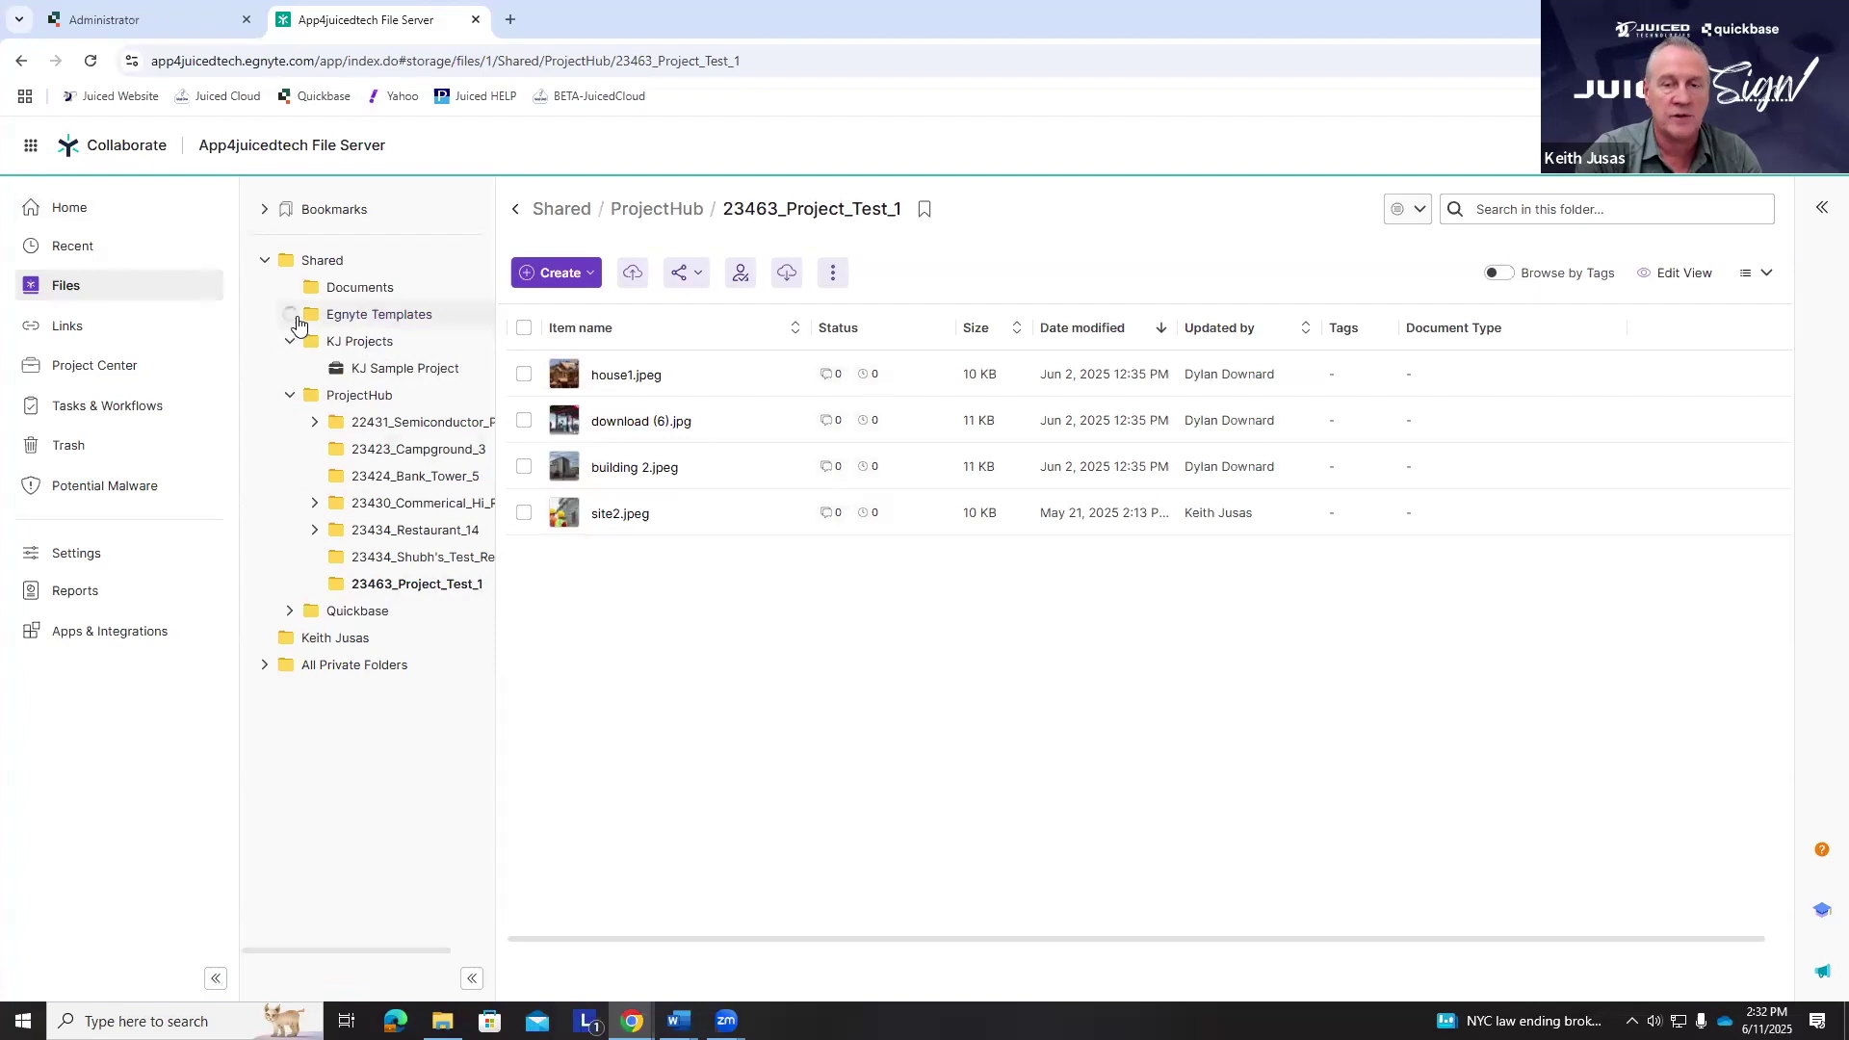
{"action": "left_click", "coordinate": [377, 399]}
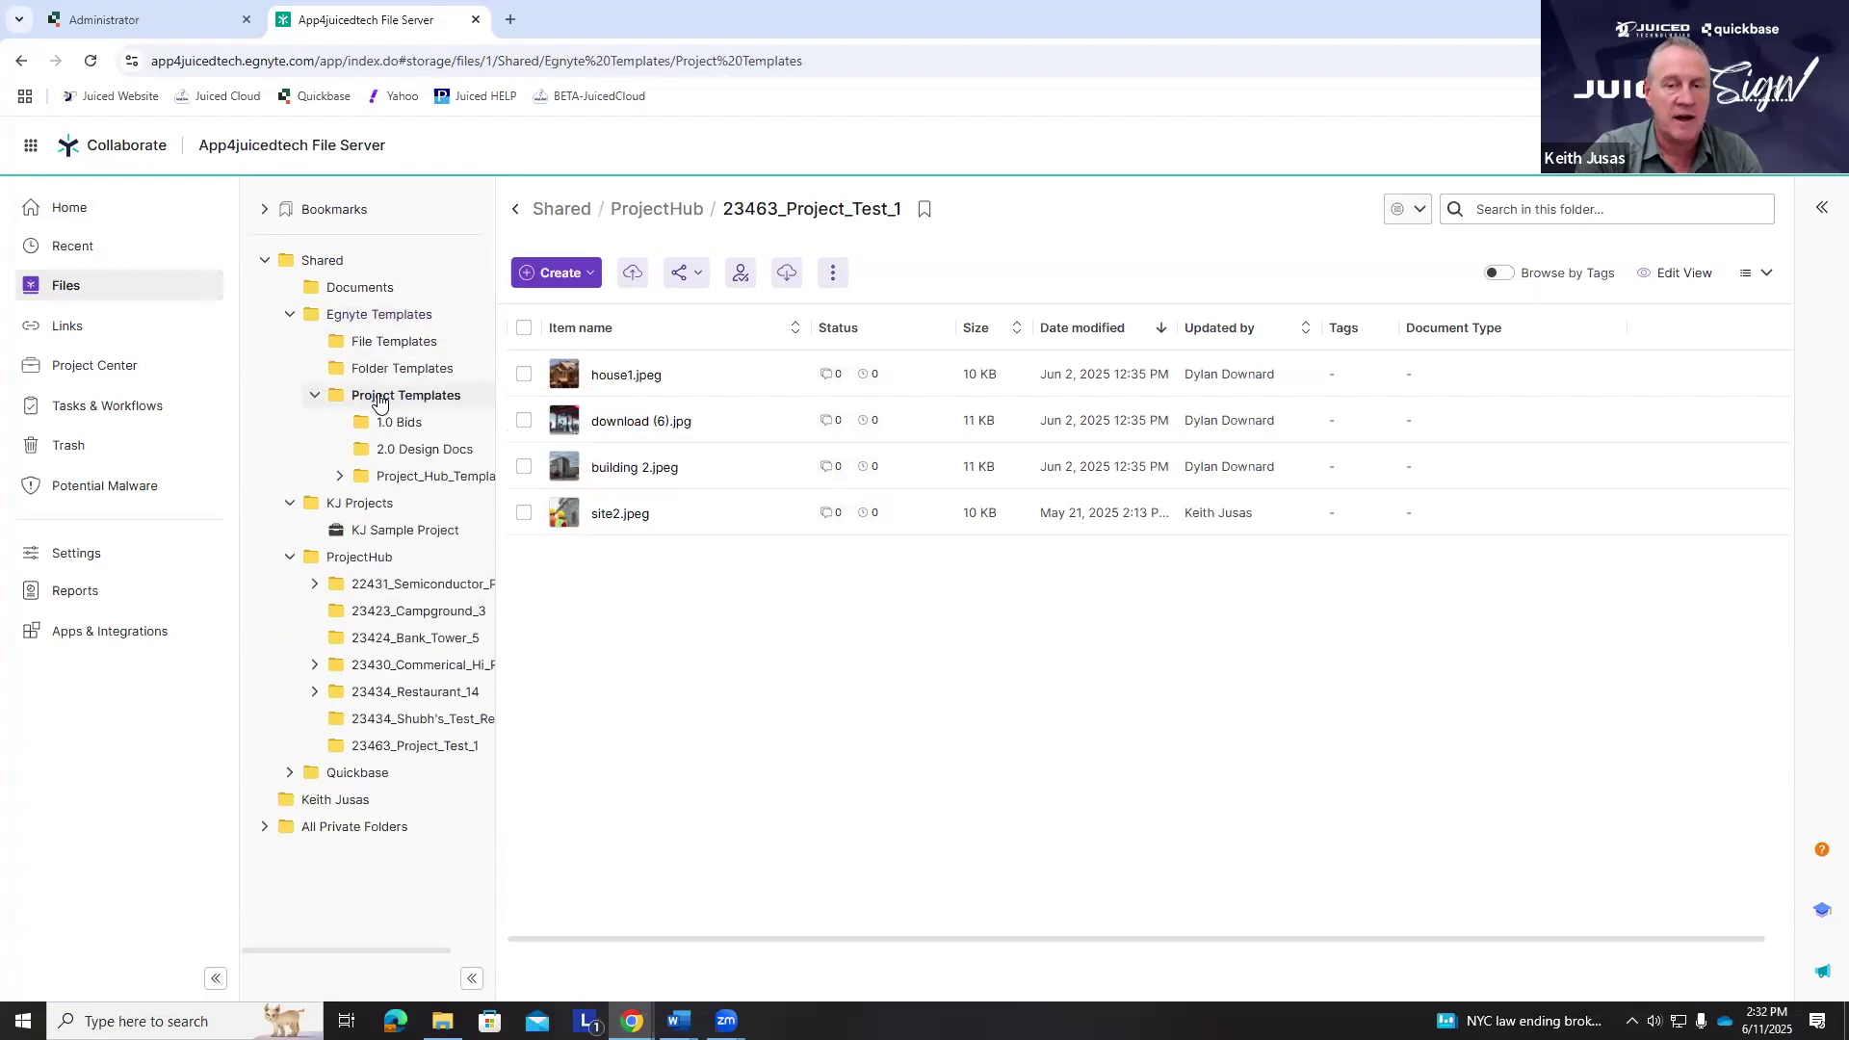
{"action": "left_click", "coordinate": [339, 476]}
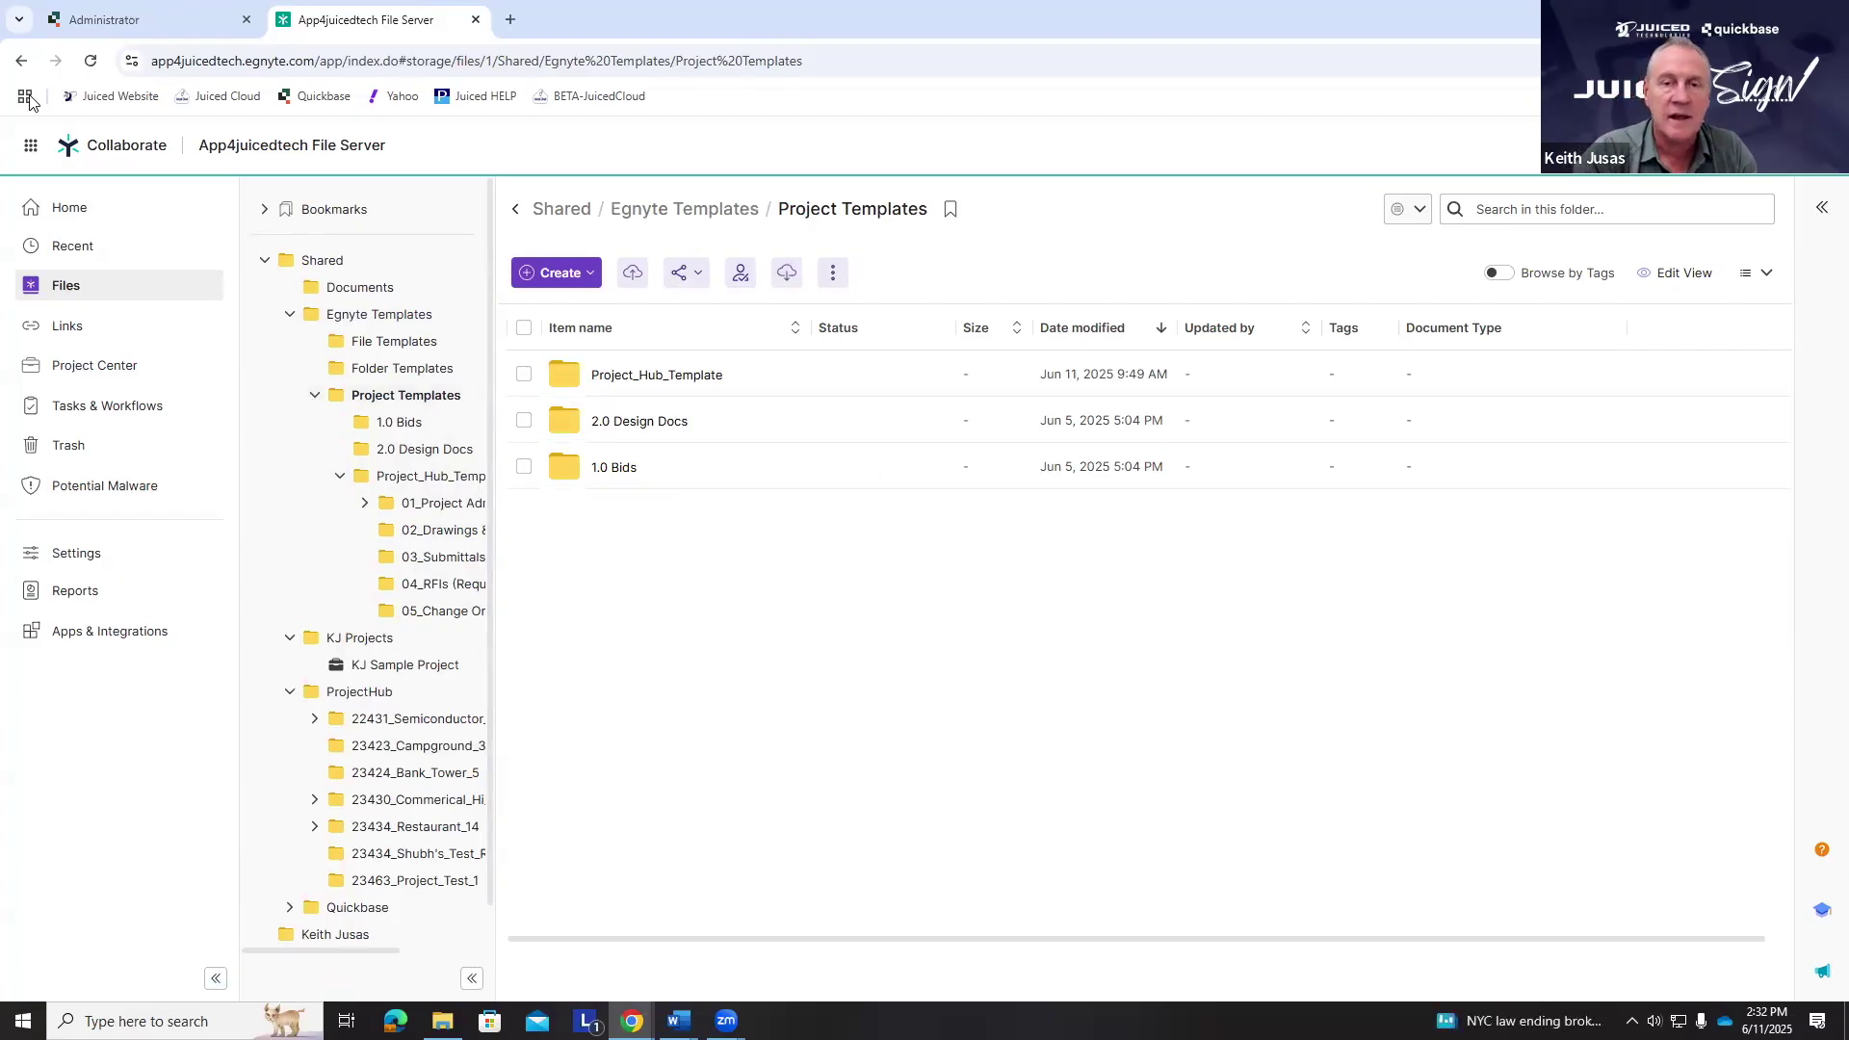
- In the Quickbase Project Hub, open the Project Test record's Files/Photos section and launch its Egnyte document portal
{"action": "left_click", "coordinate": [152, 33]}
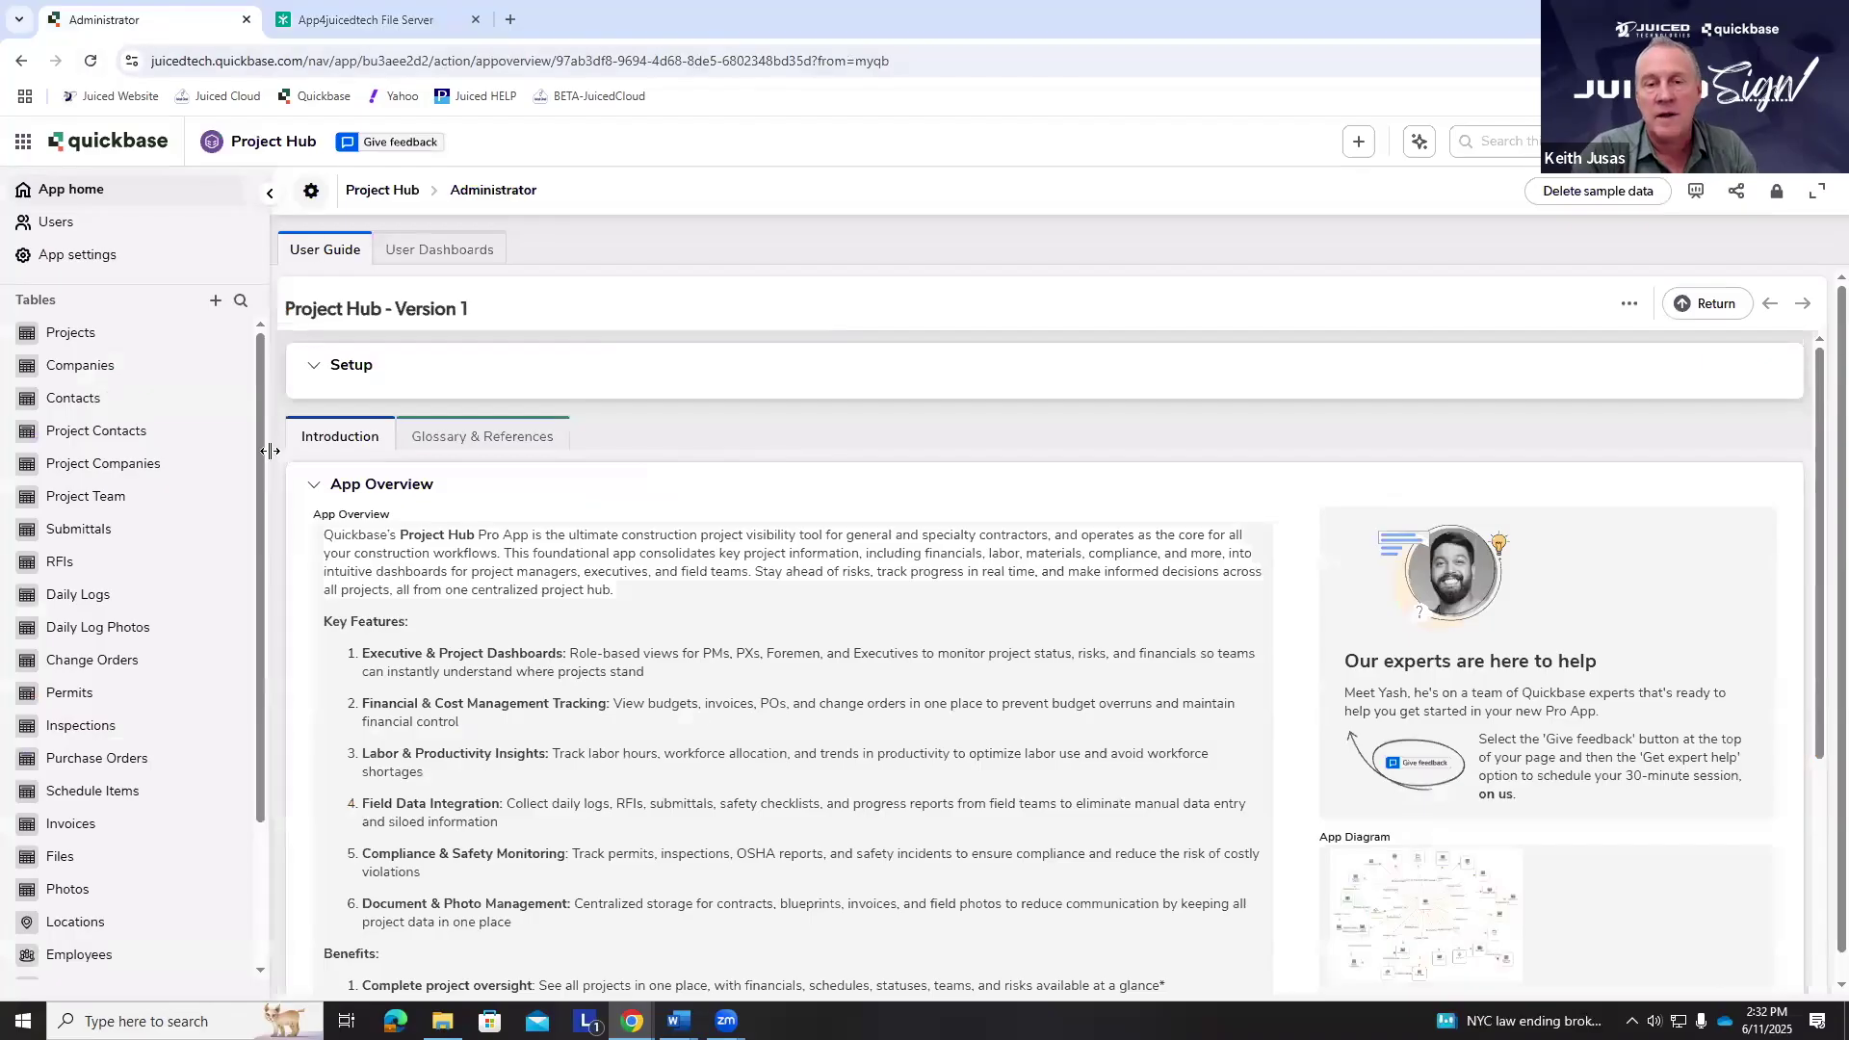
{"action": "left_click", "coordinate": [93, 335]}
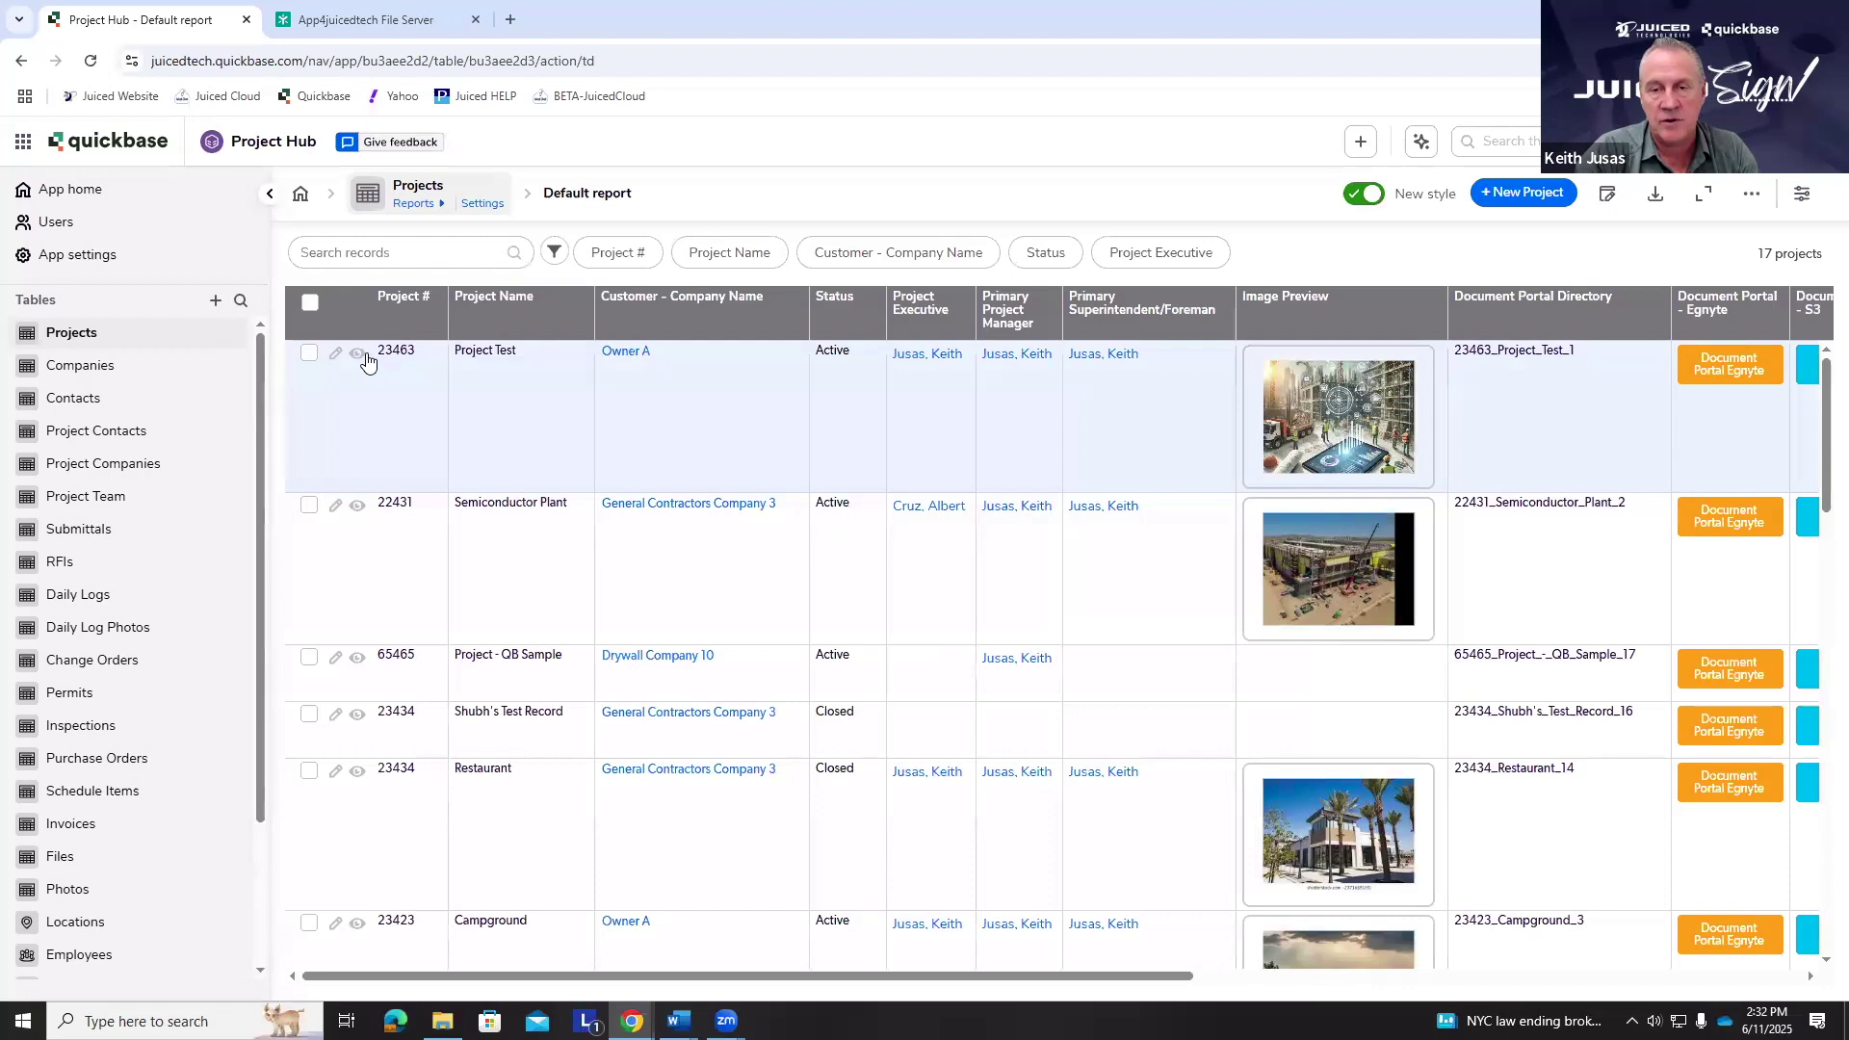
{"action": "left_click", "coordinate": [357, 355]}
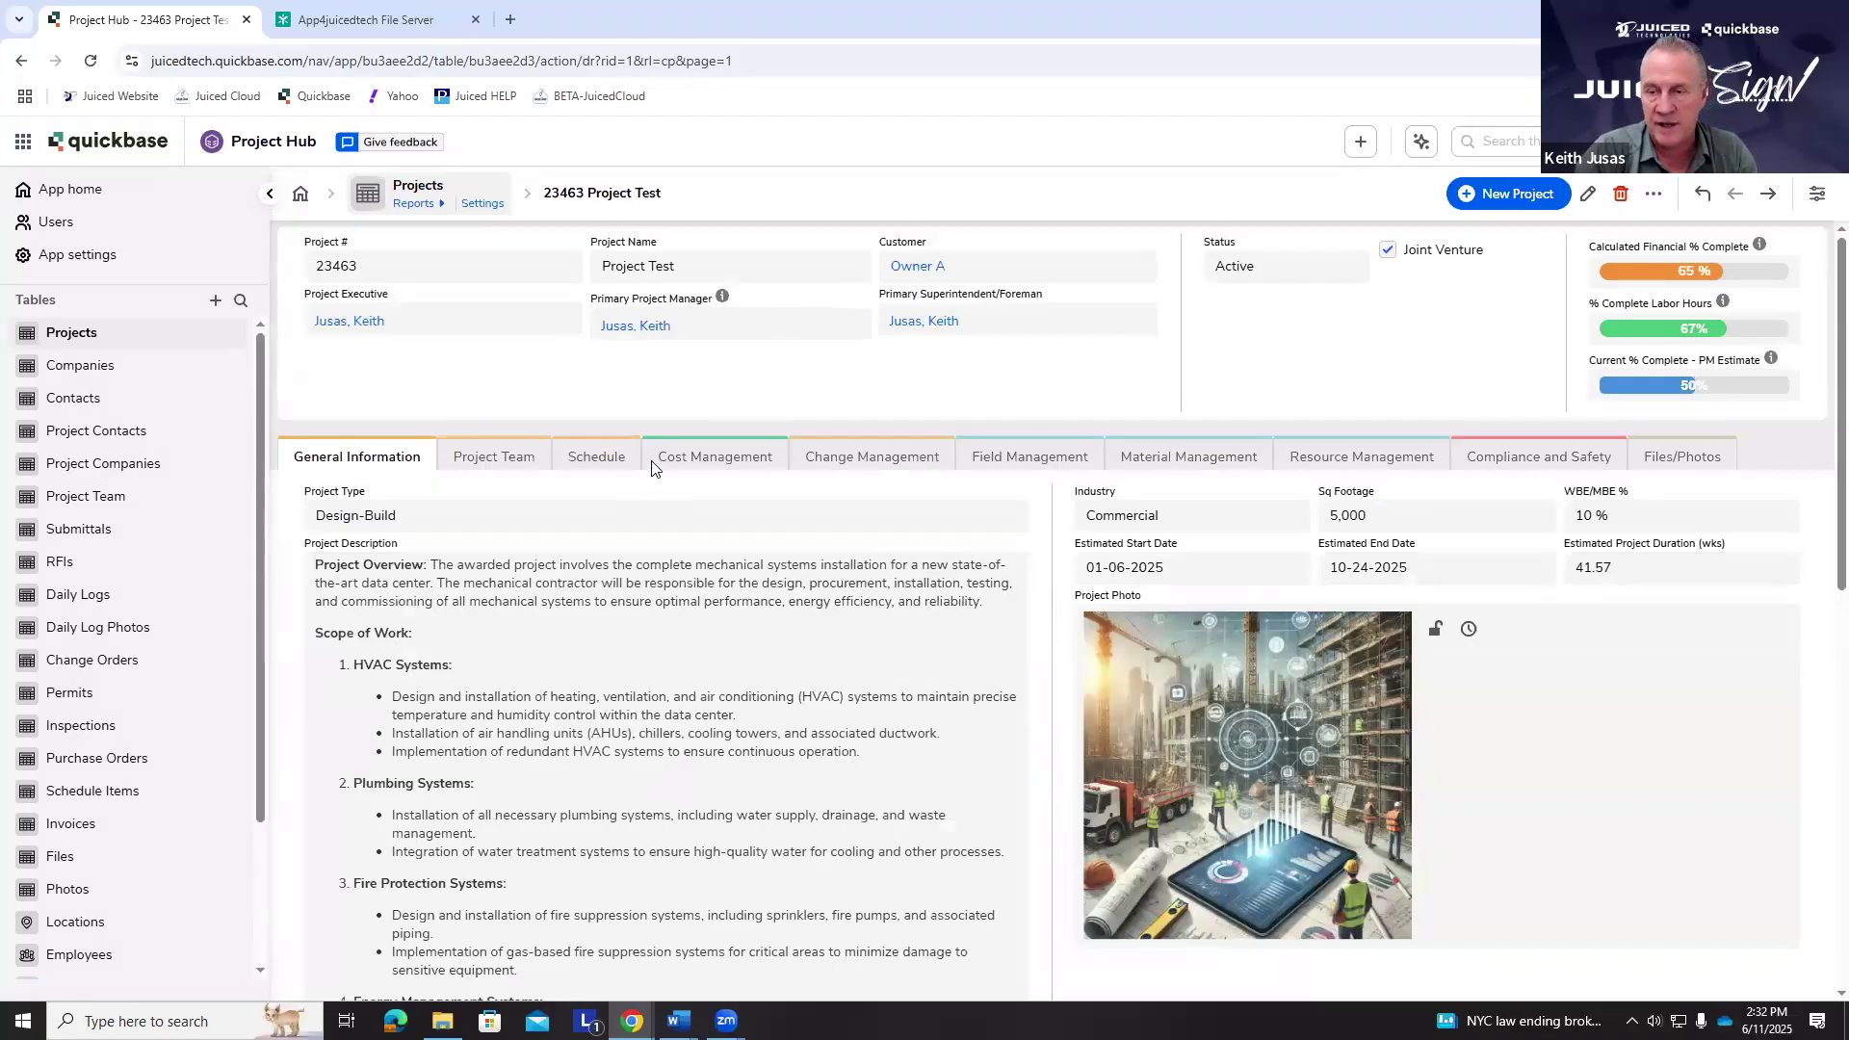
{"action": "left_click", "coordinate": [1661, 463]}
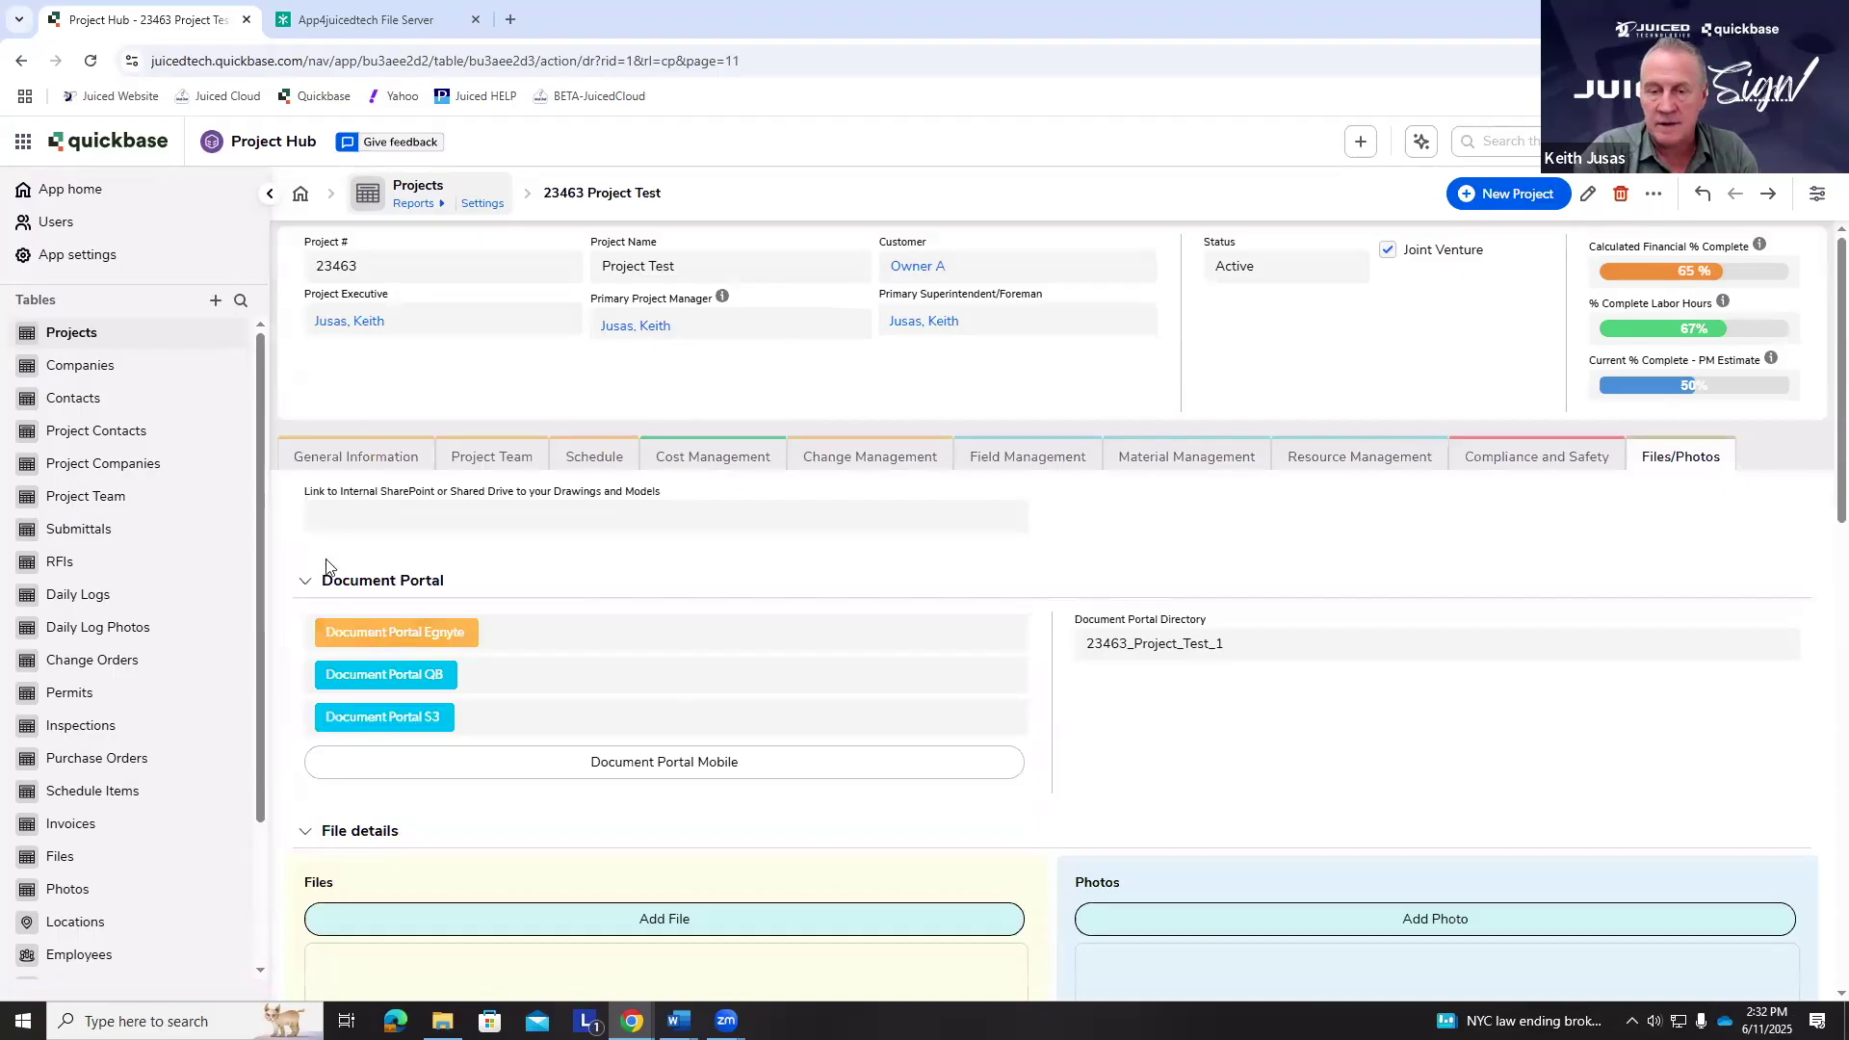
{"action": "left_click", "coordinate": [408, 632]}
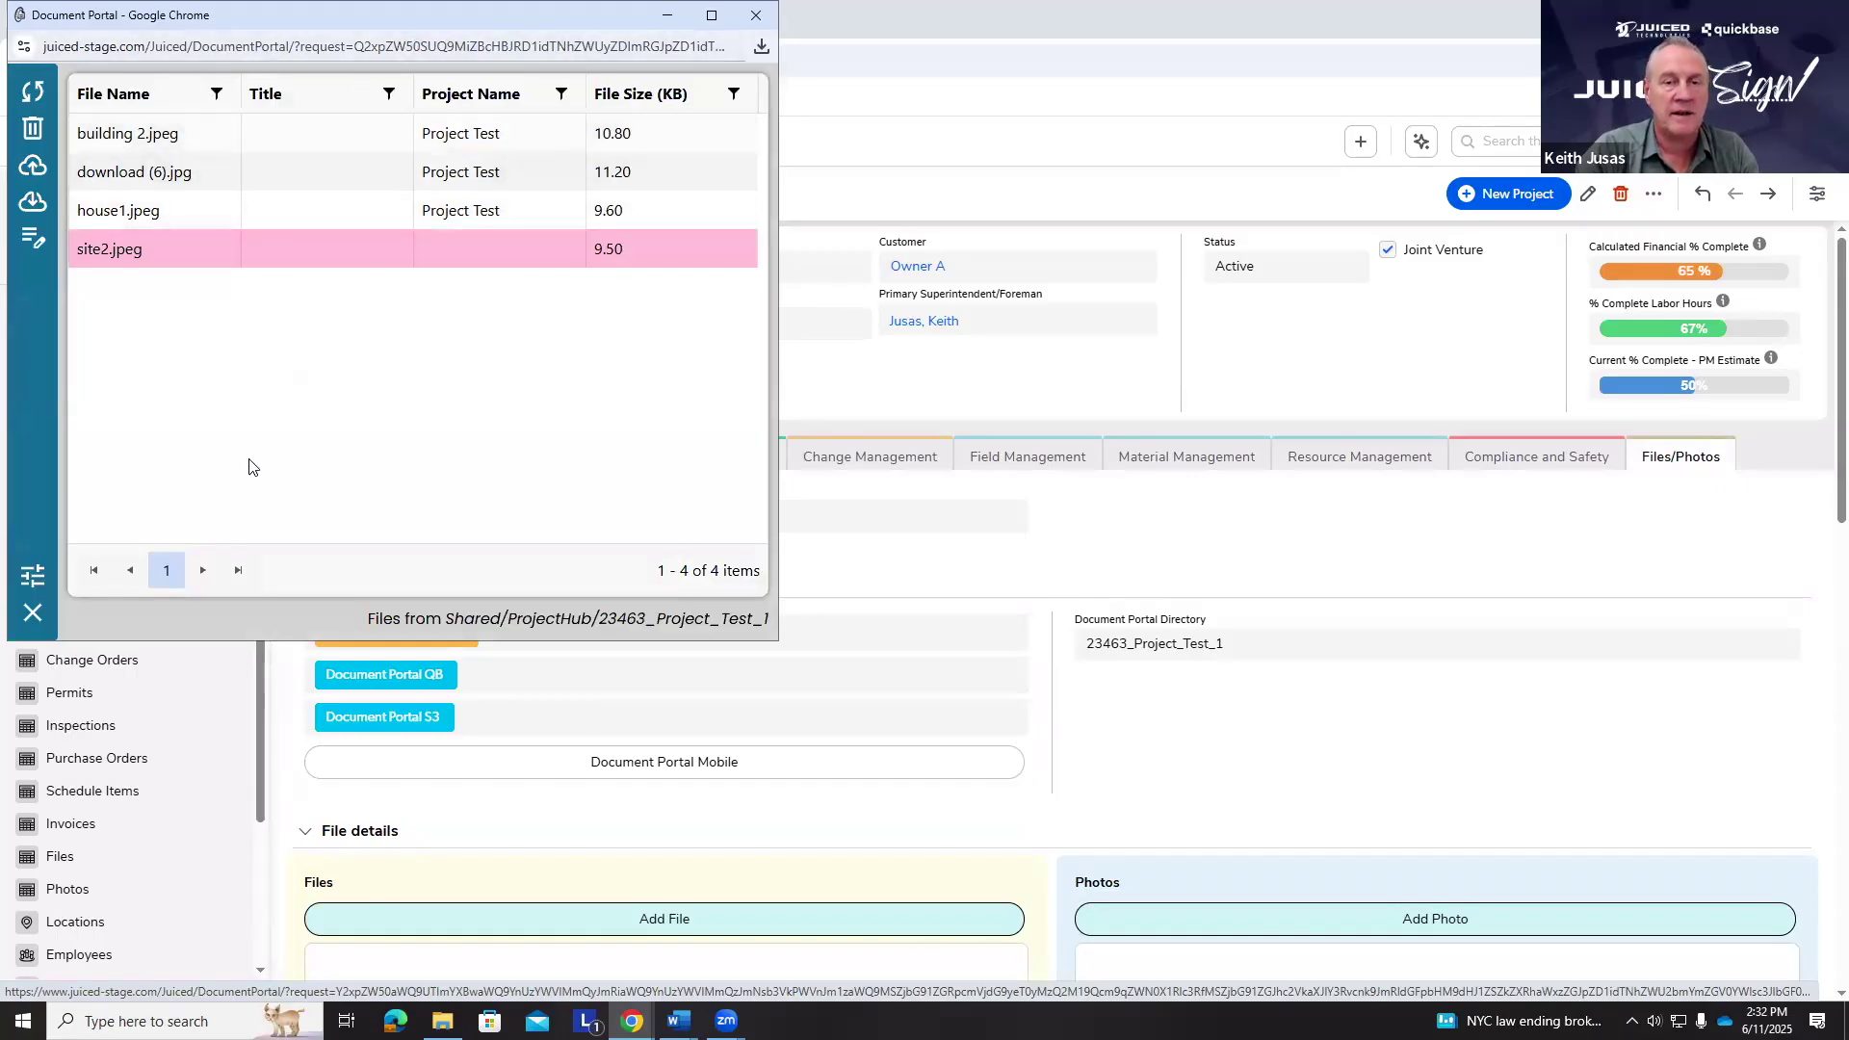
- Upload Invoice_339_1.pdf from Downloads through the document portal and move the portal window clear of the browser tabs
{"action": "left_click", "coordinate": [31, 169]}
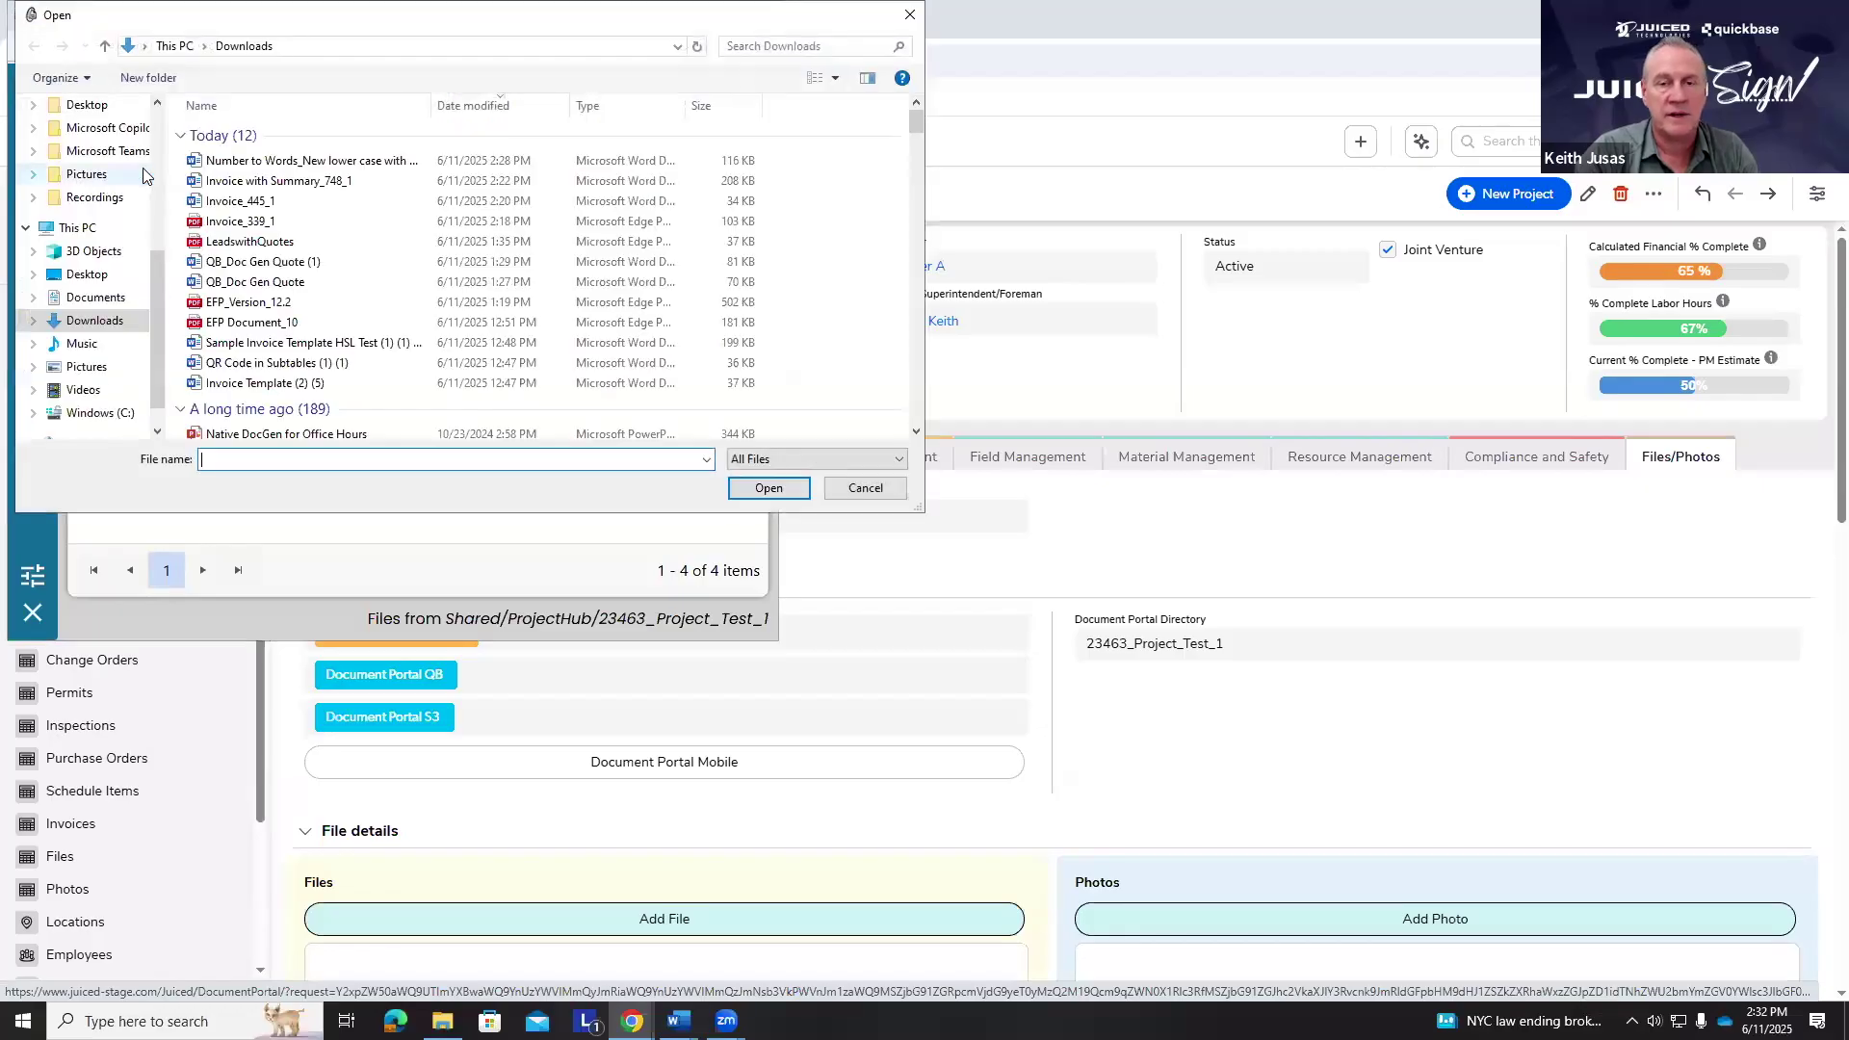
{"action": "double_click", "coordinate": [226, 221]}
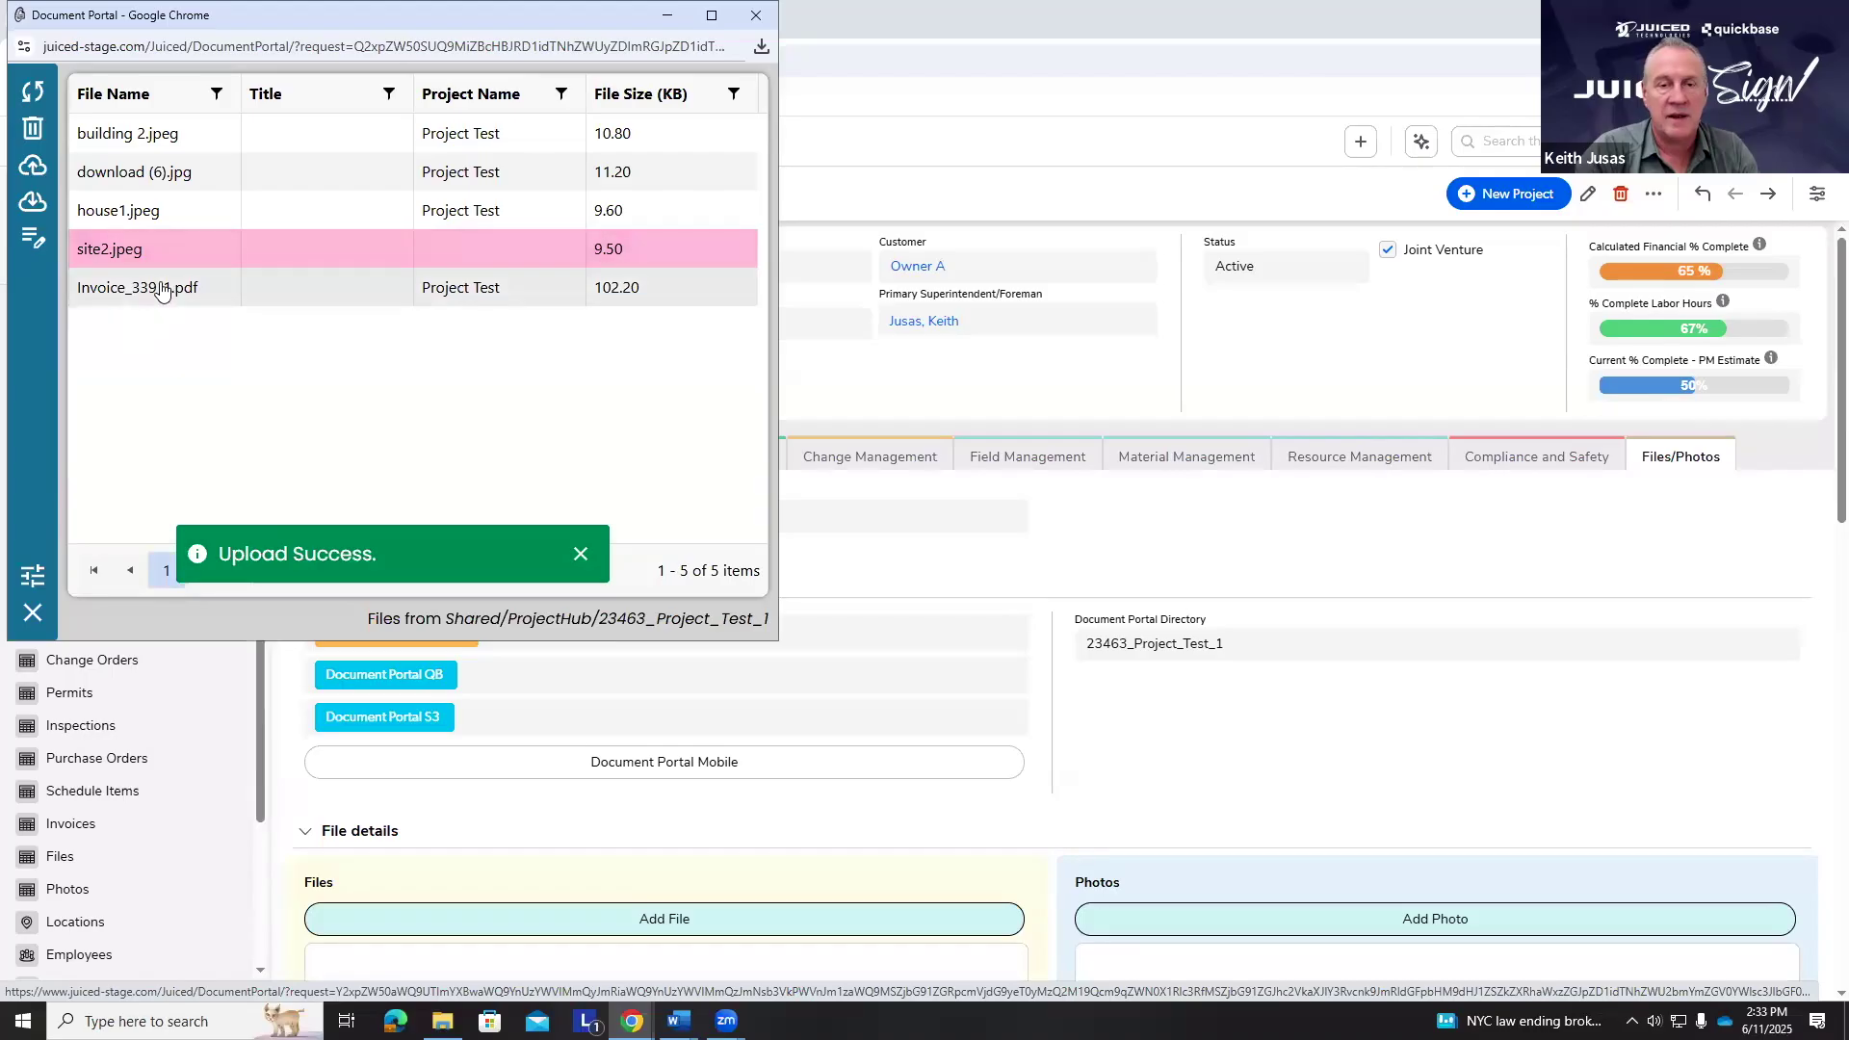
{"action": "left_click_drag", "start_coordinate": [420, 15], "coordinate": [569, 179]}
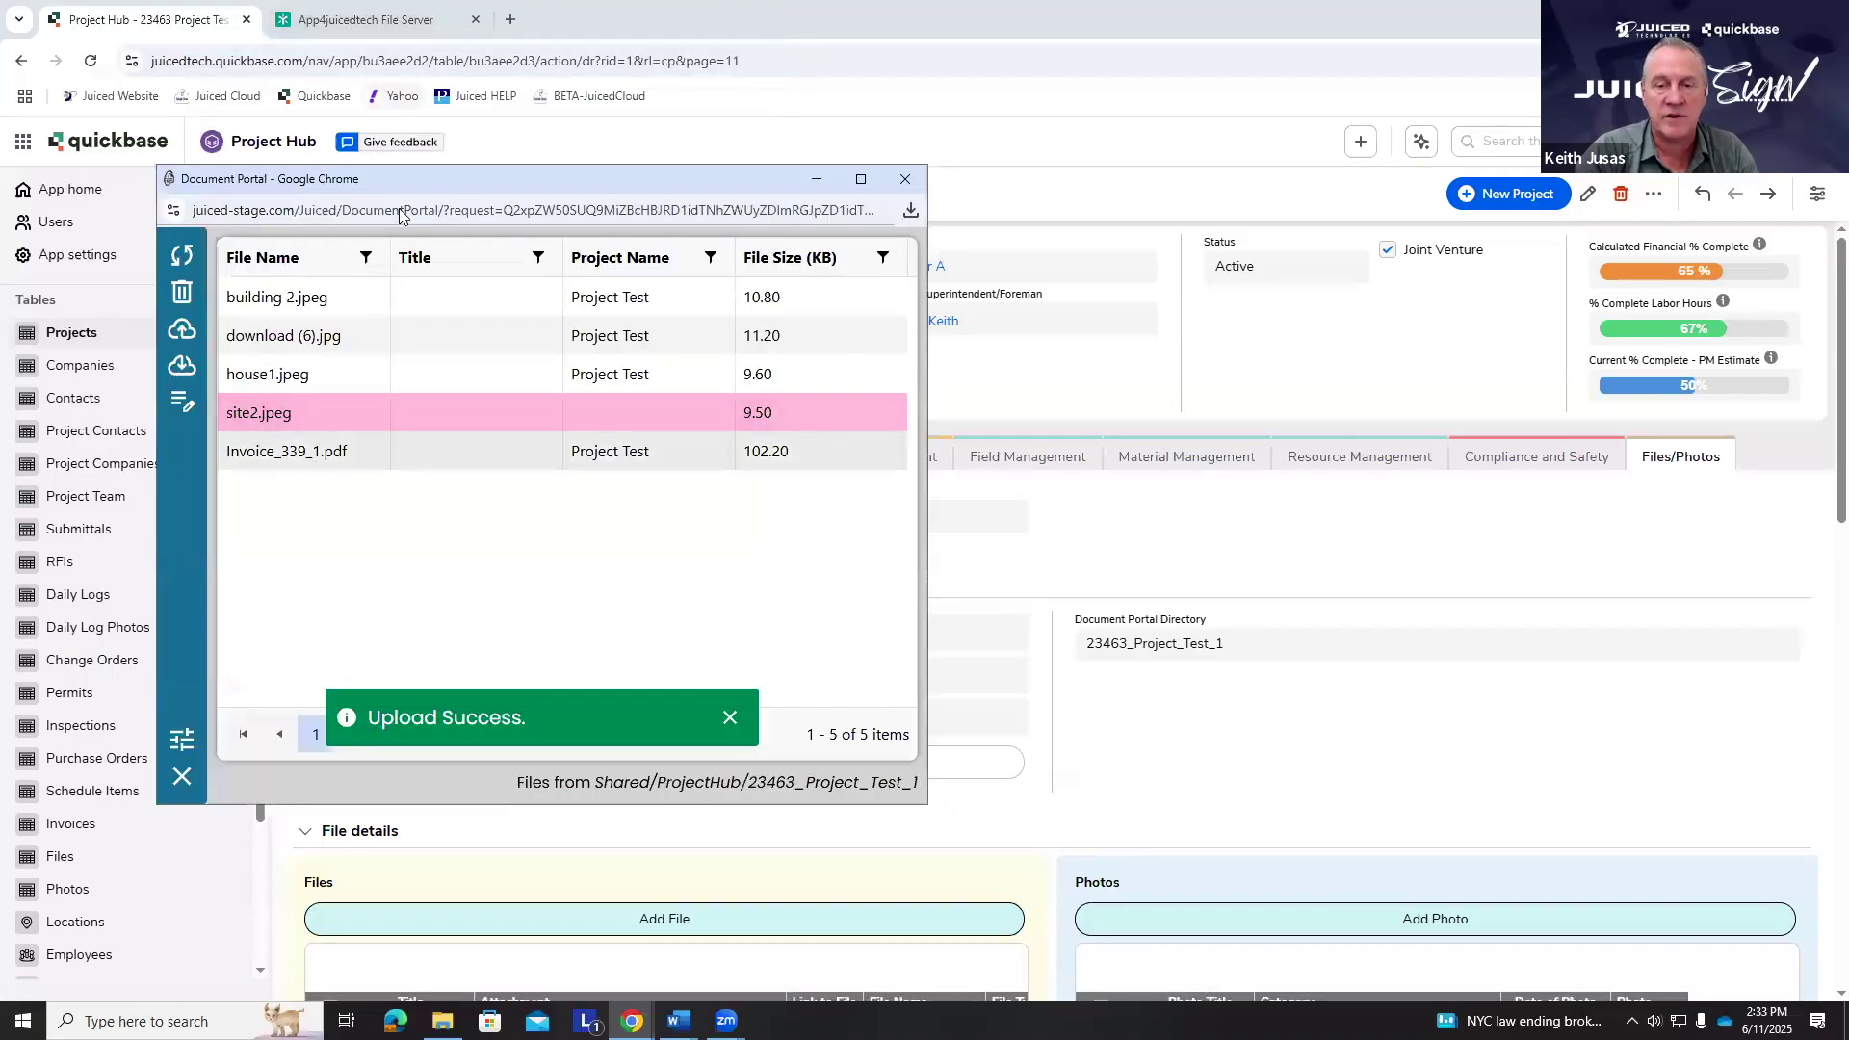
- Check the 23463_Project_Test_1 folder under ProjectHub in Egnyte for the uploaded invoice PDF
{"action": "left_click", "coordinate": [403, 26]}
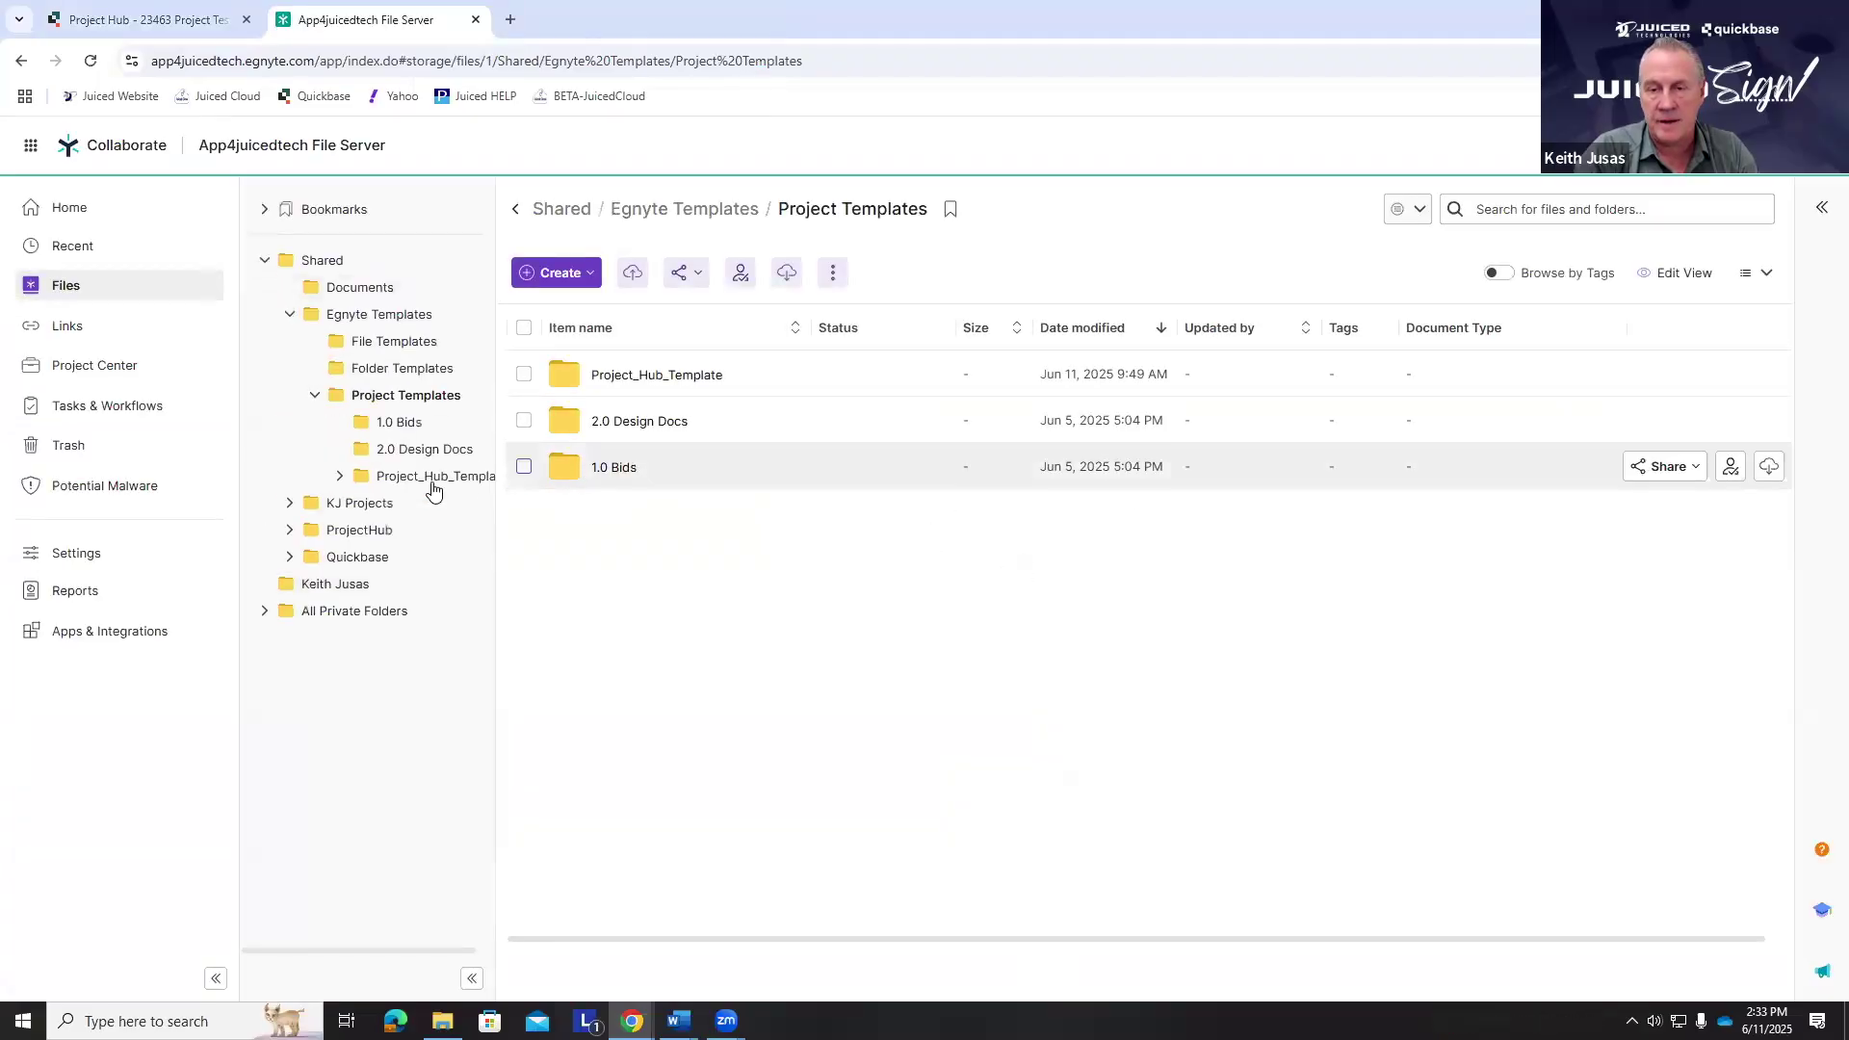
{"action": "left_click", "coordinate": [358, 529]}
{"action": "left_click", "coordinate": [414, 746]}
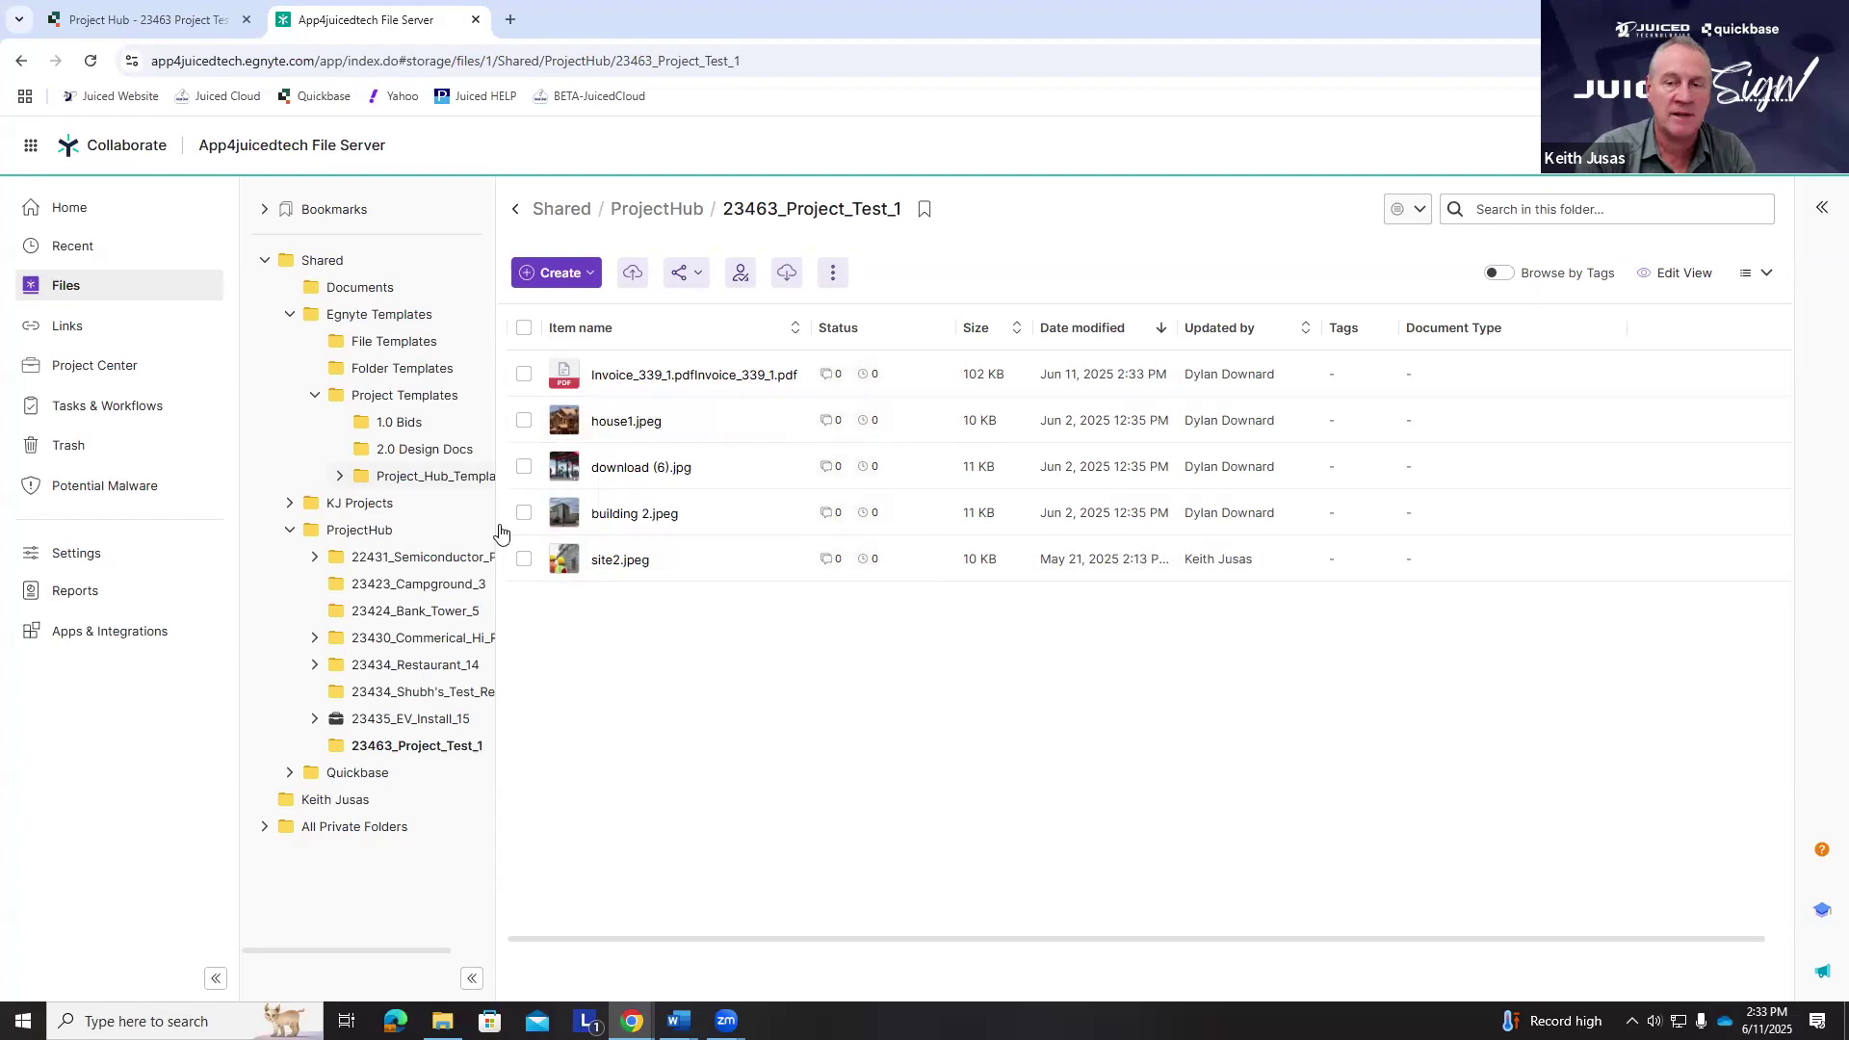
- Return to the Exact Forms Plus demo app and view the Create and Clear document template record
{"action": "left_click", "coordinate": [141, 16]}
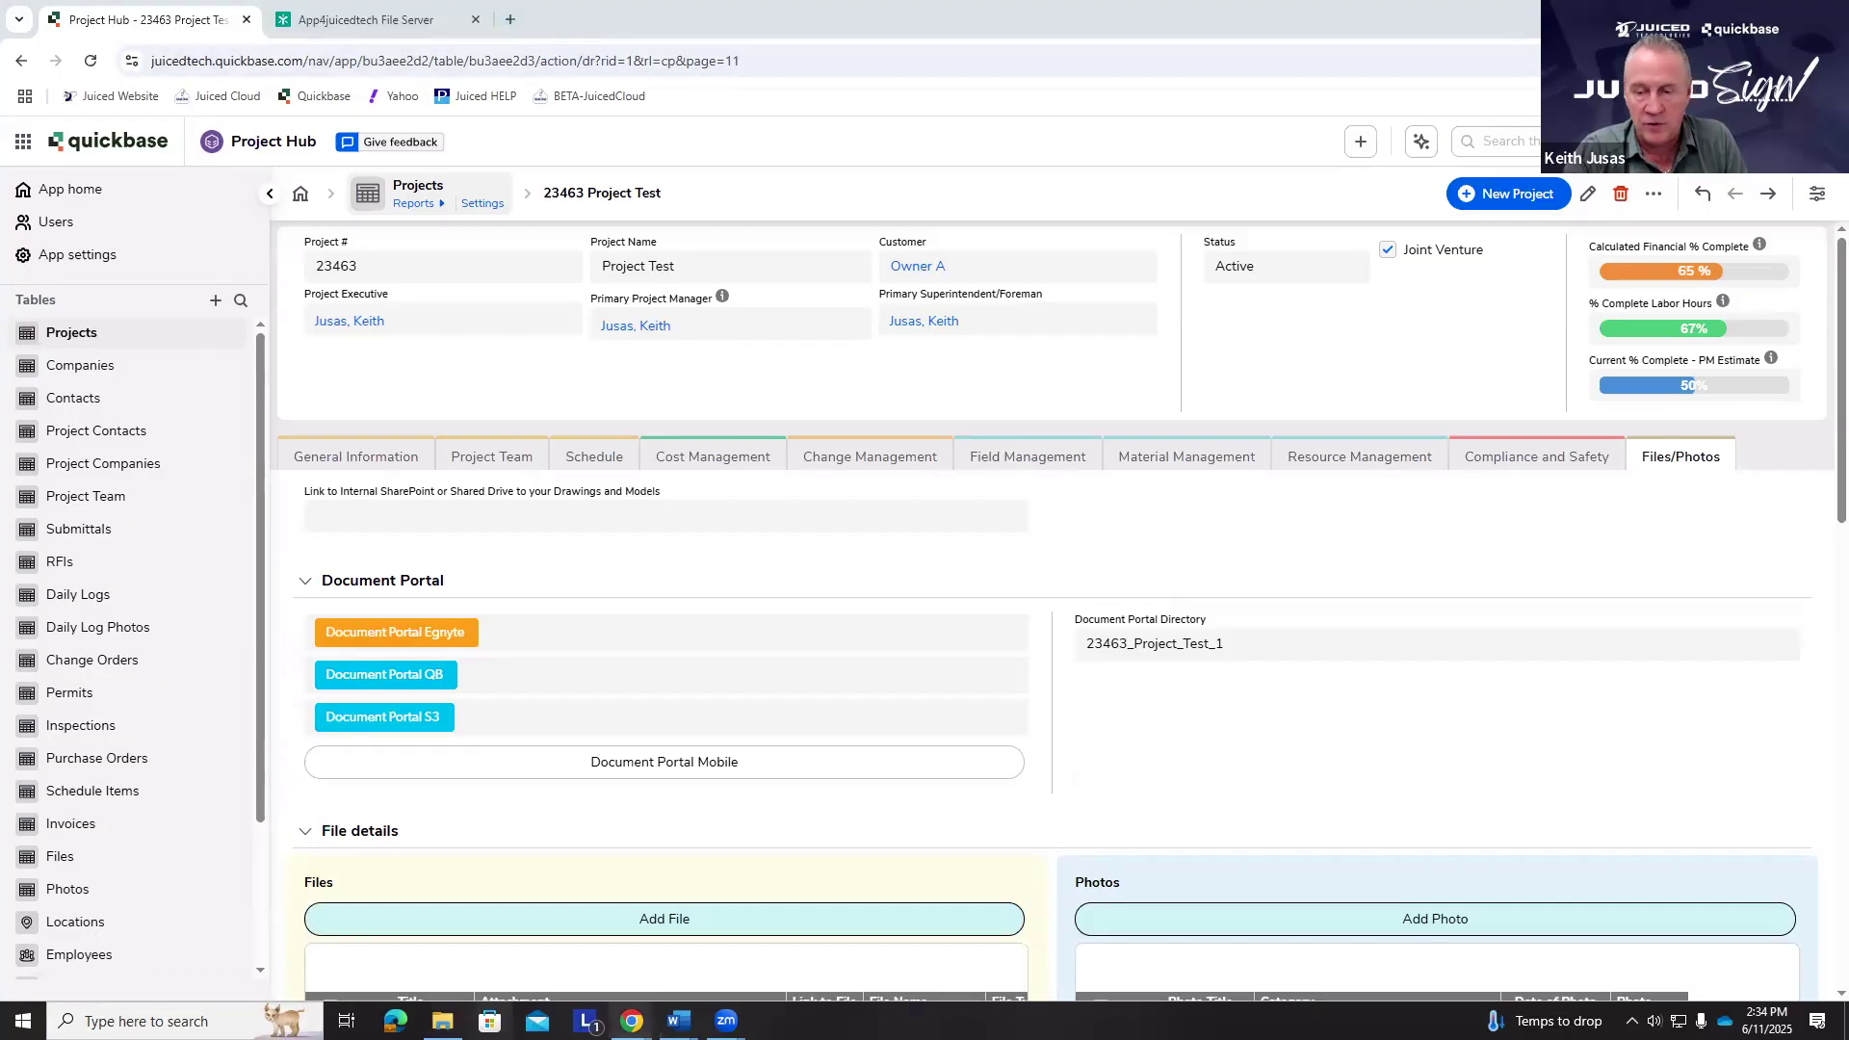
{"action": "mouse_move", "coordinate": [632, 1021]}
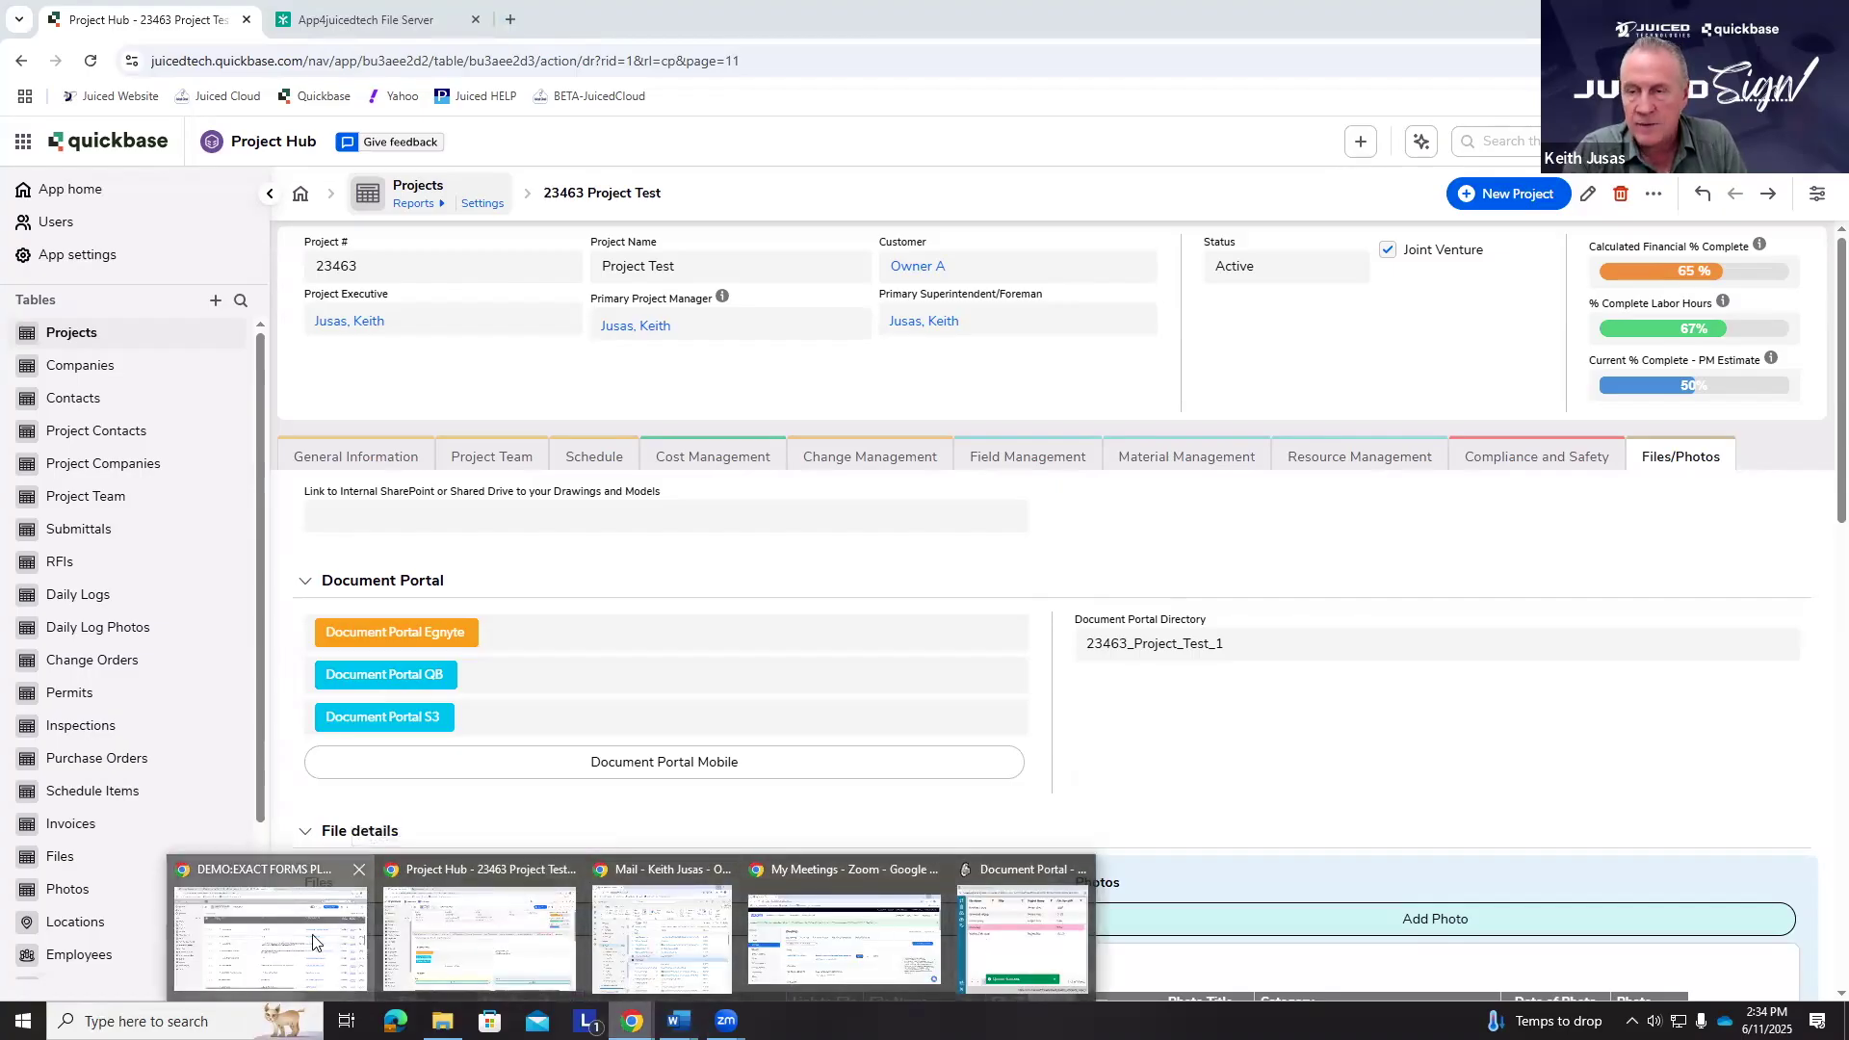
{"action": "left_click", "coordinate": [269, 930]}
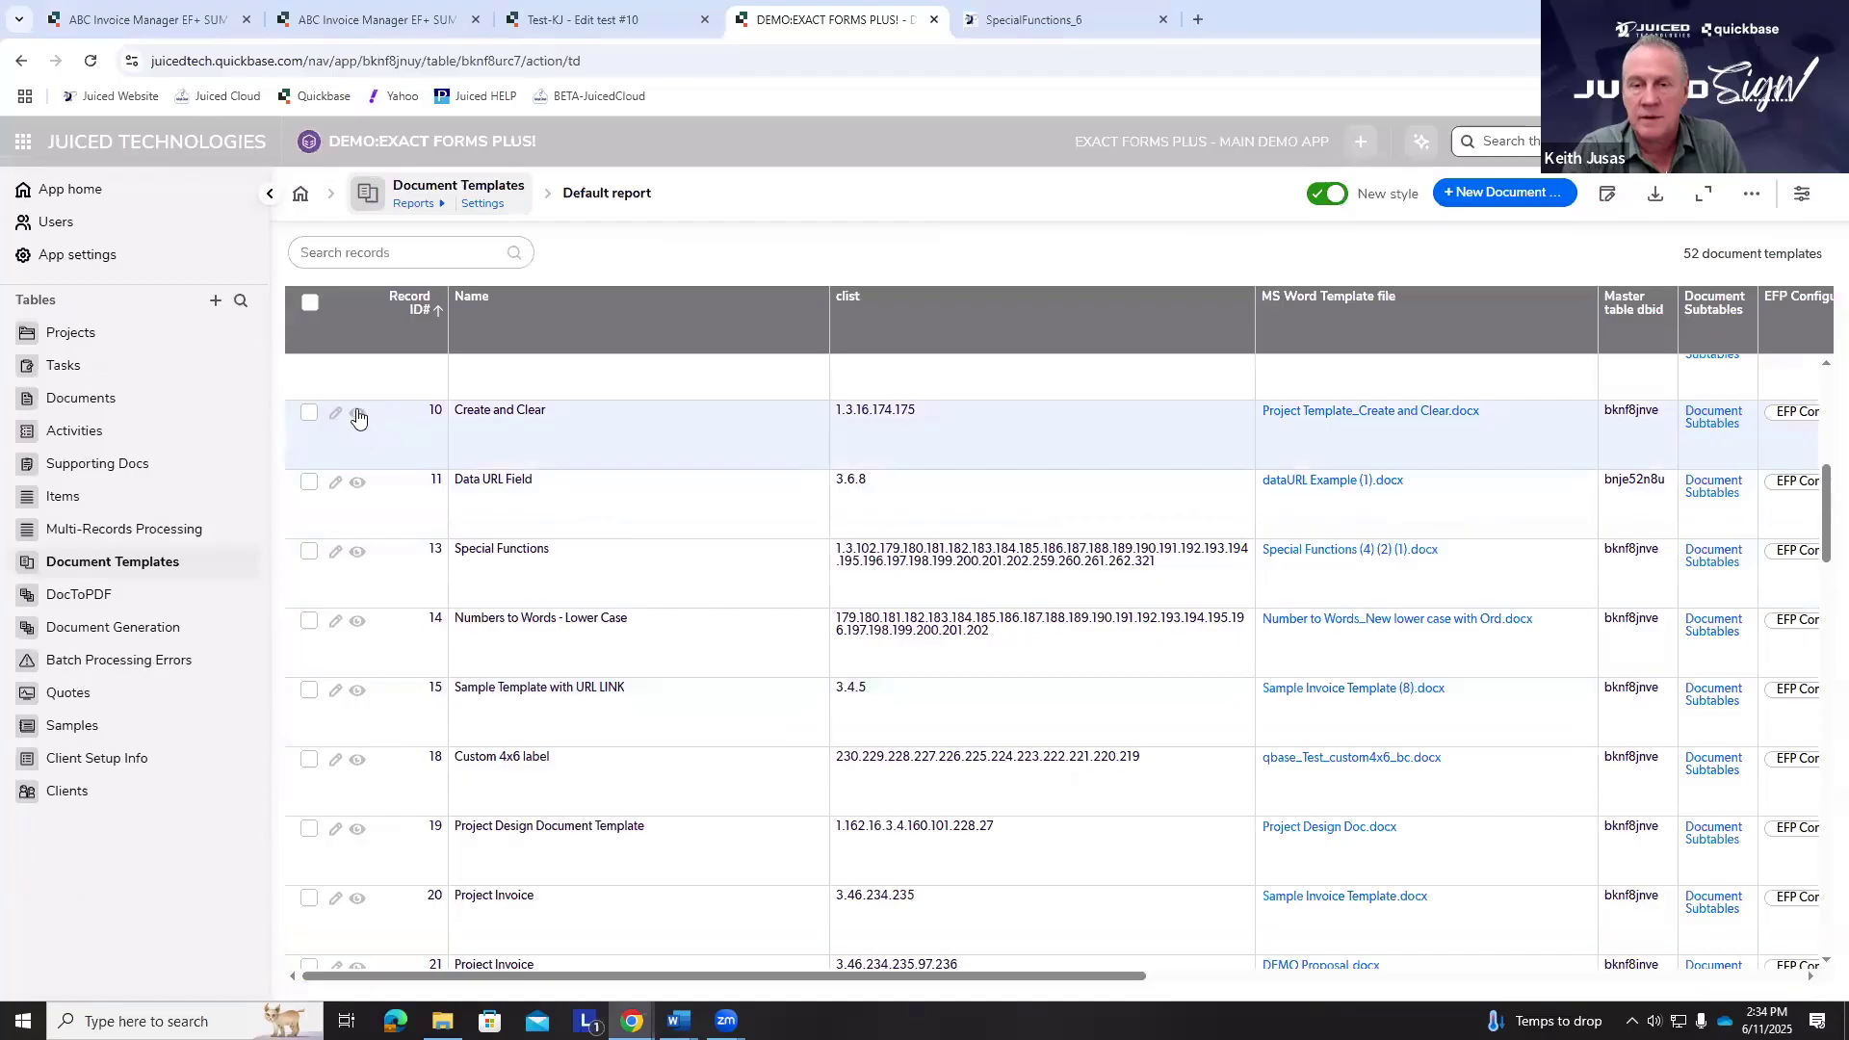
{"action": "left_click", "coordinate": [356, 414]}
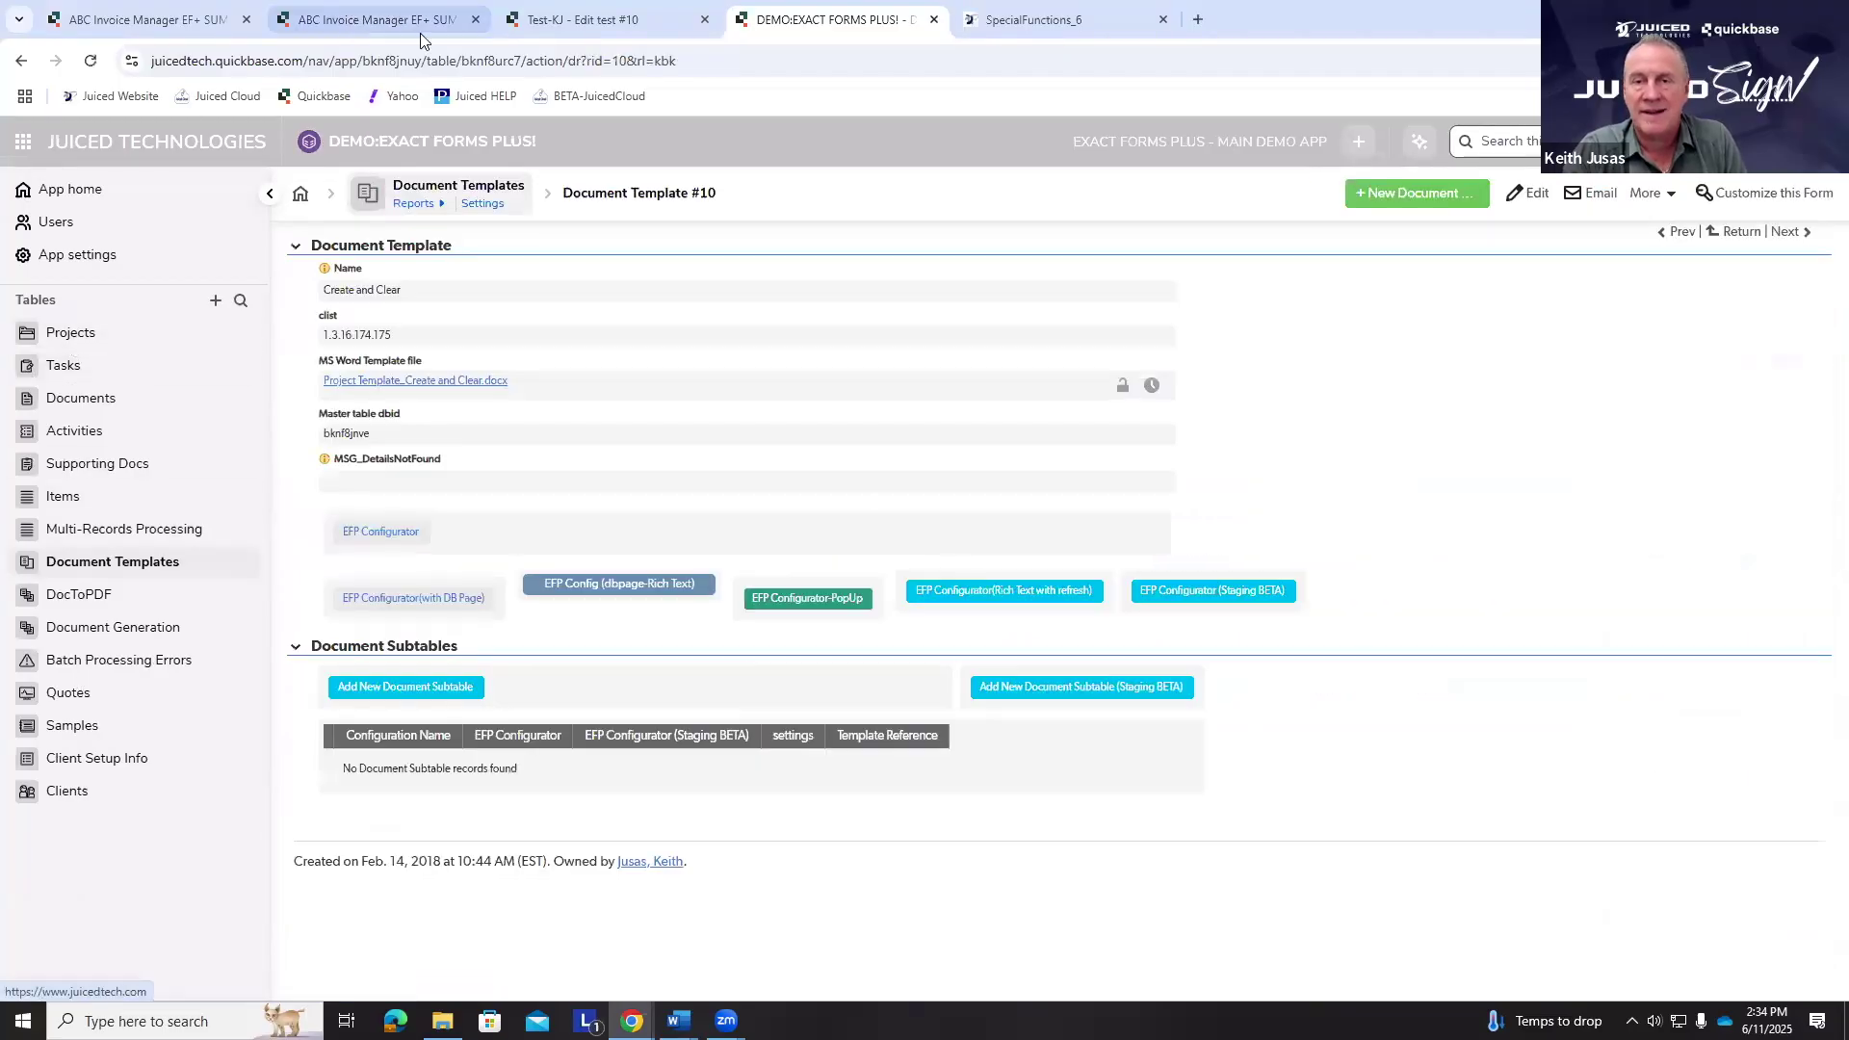
- Discard the open edit of record test #10 in the Test-KJ app and return to its view form
{"action": "left_click", "coordinate": [582, 19]}
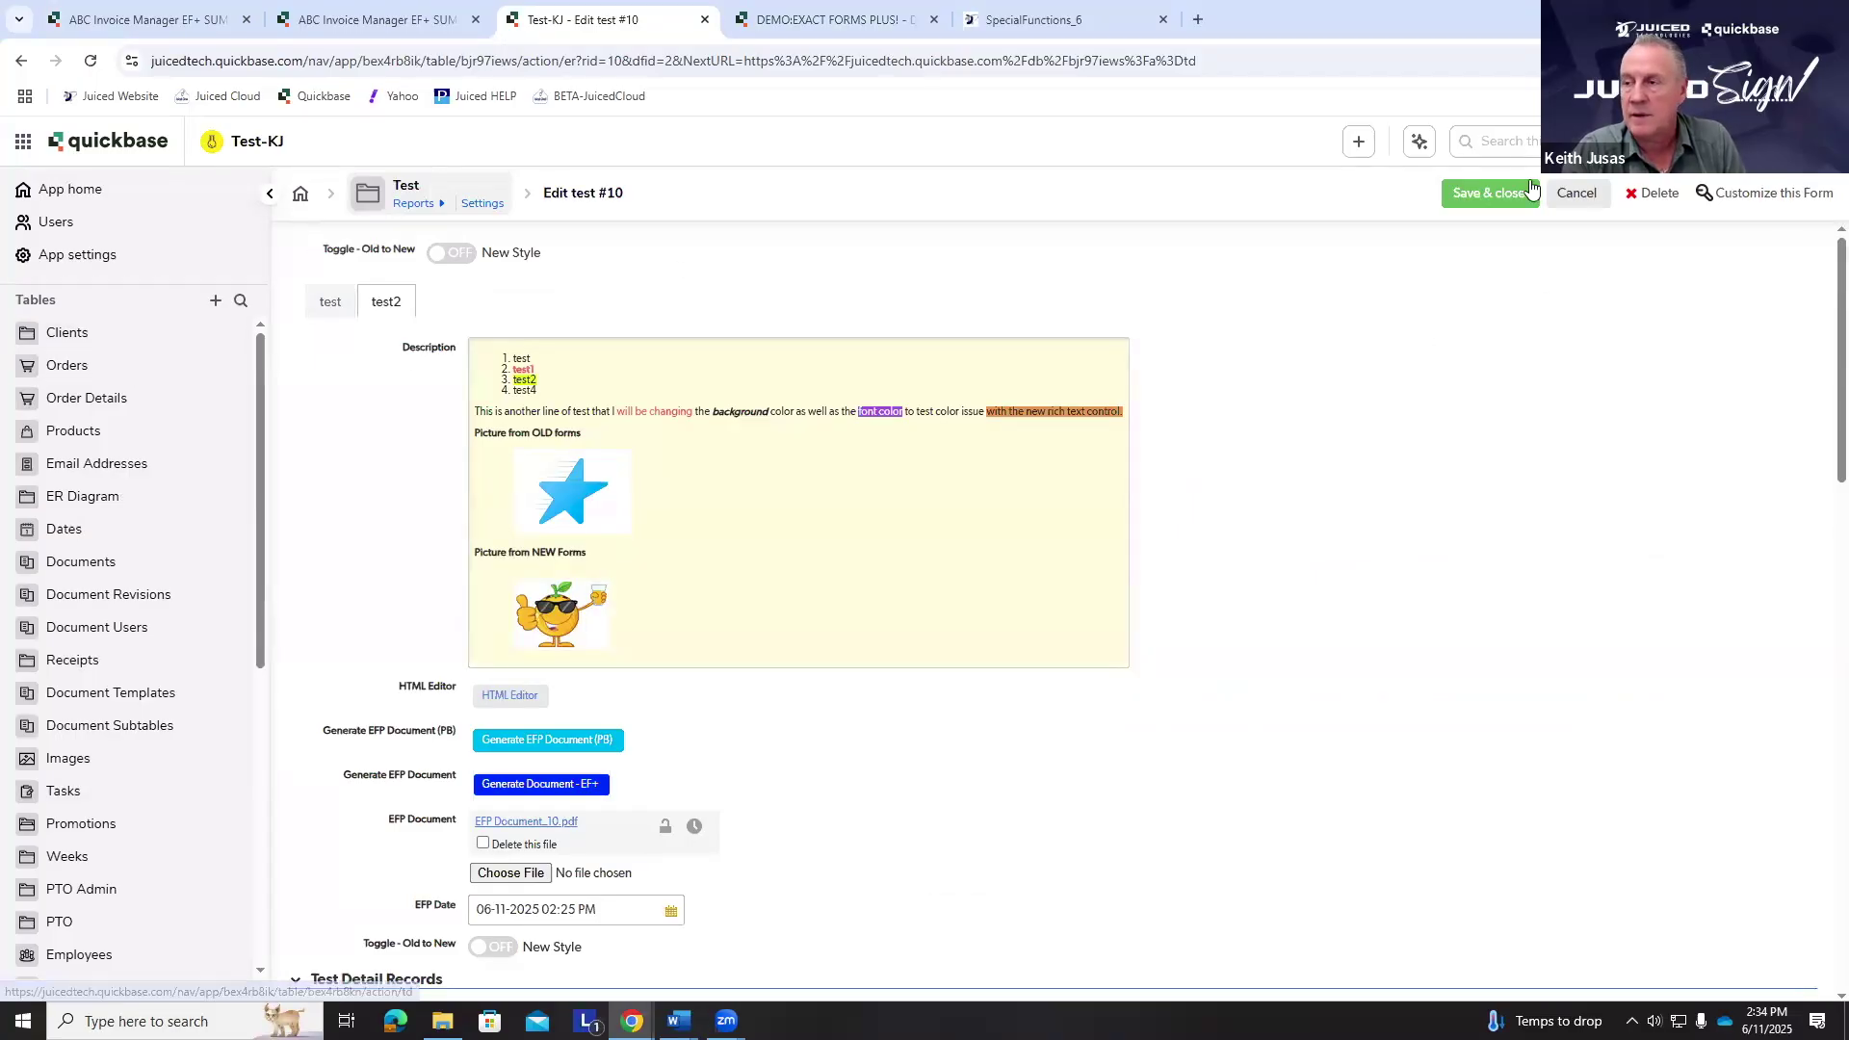
{"action": "left_click", "coordinate": [1574, 193]}
{"action": "left_click", "coordinate": [1006, 182]}
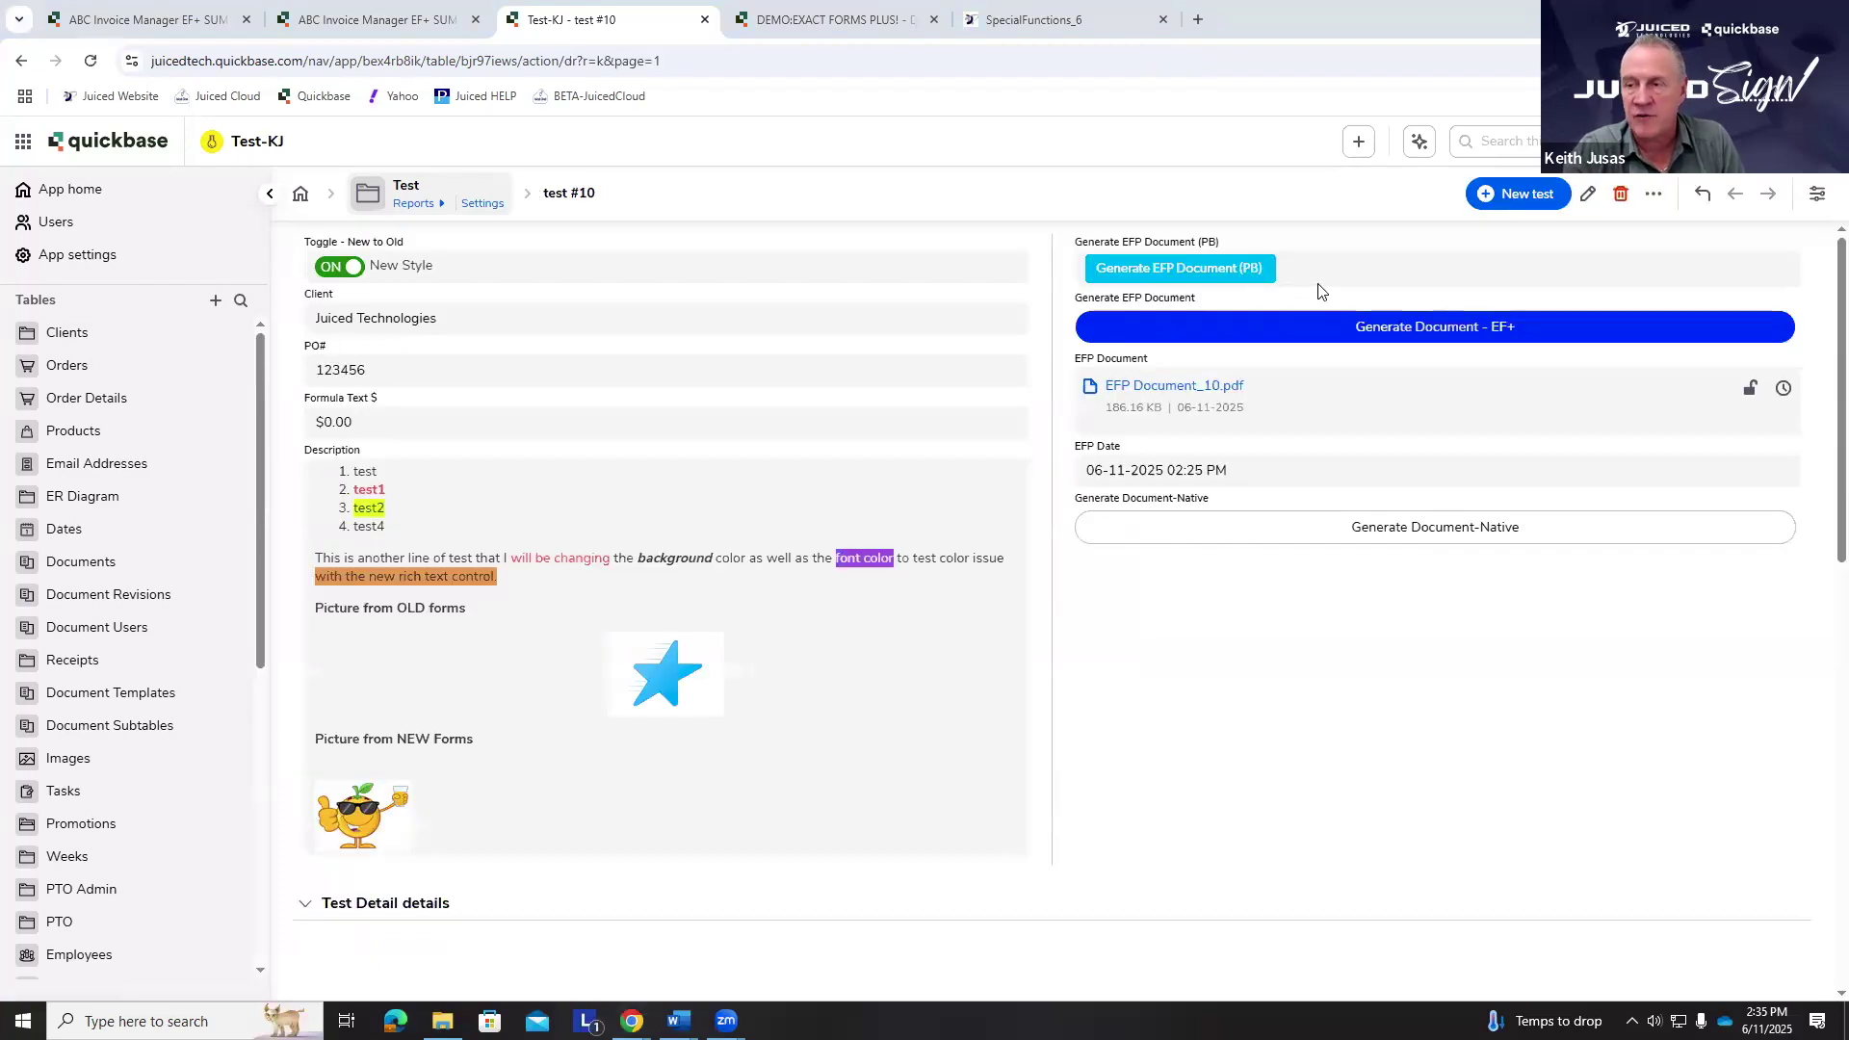
- Set the version parameter to "&ver=y" in the Generate EFP Document field's URL formula and save the field
{"action": "right_click", "coordinate": [1113, 300]}
{"action": "left_click", "coordinate": [1167, 371]}
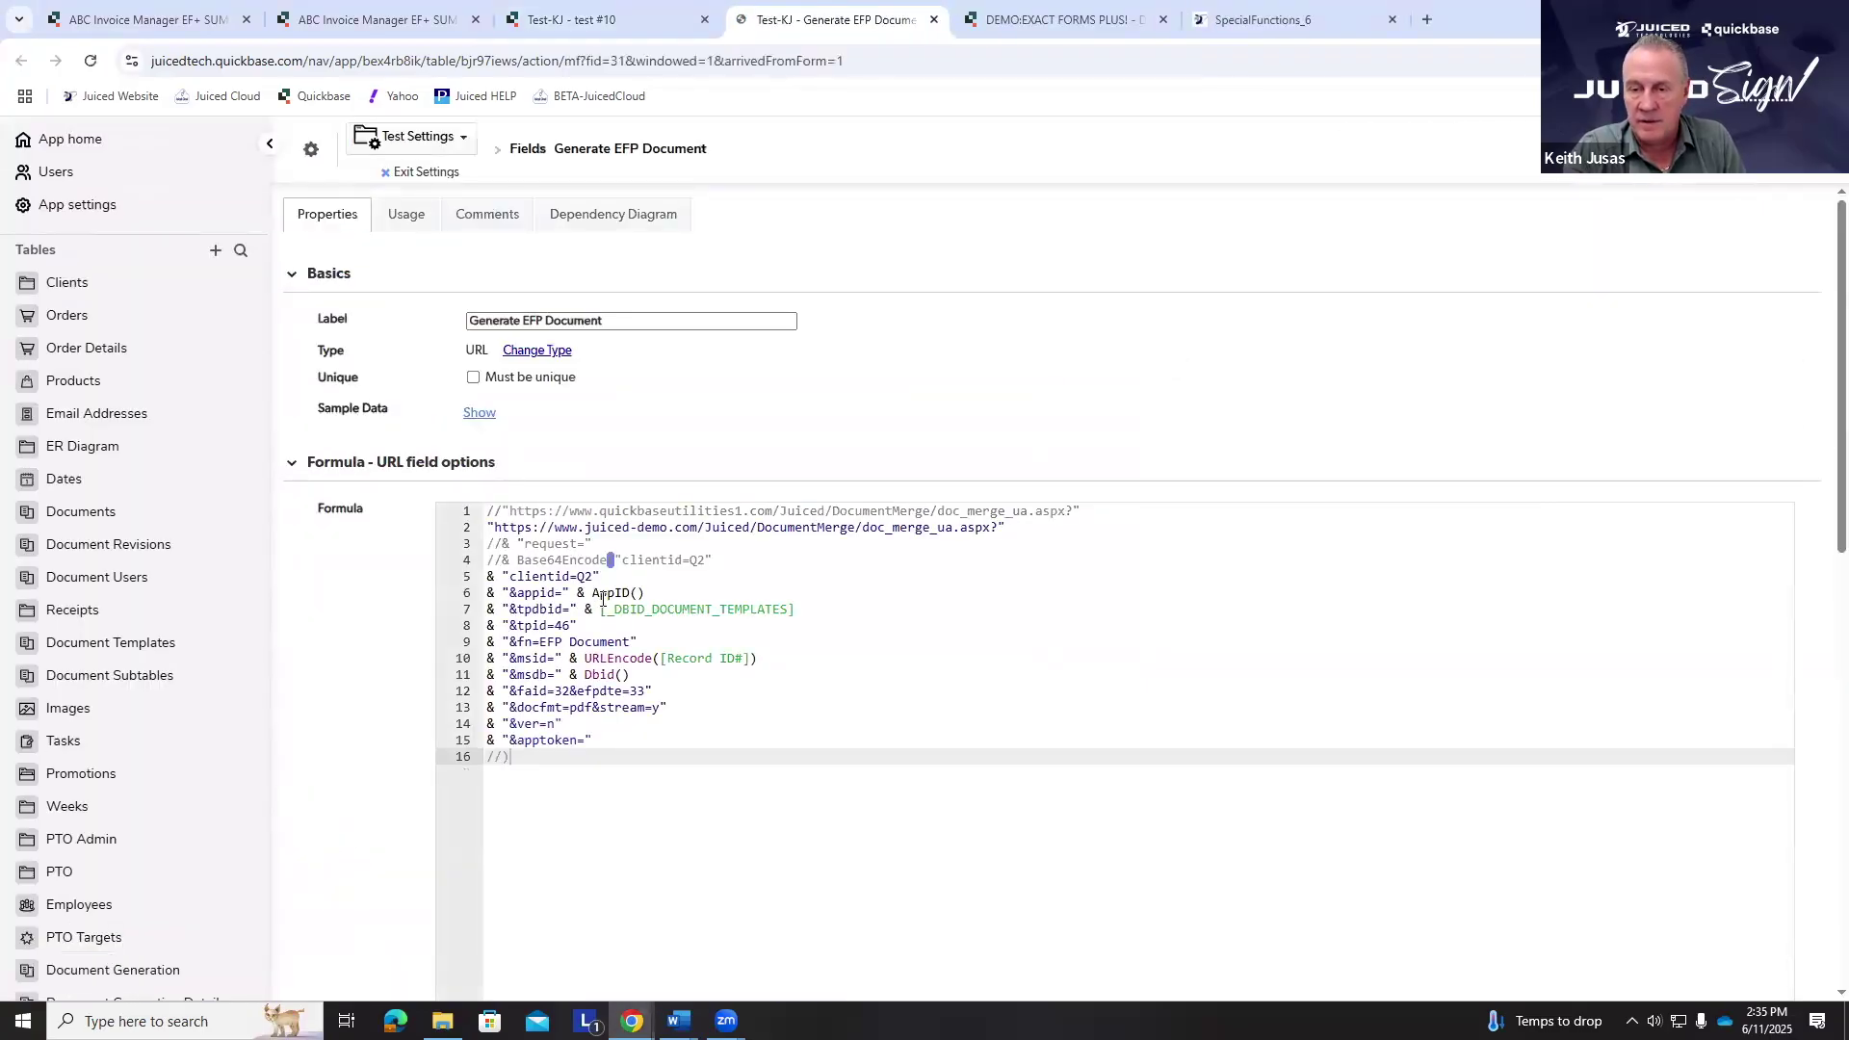
{"action": "left_click", "coordinate": [554, 720]}
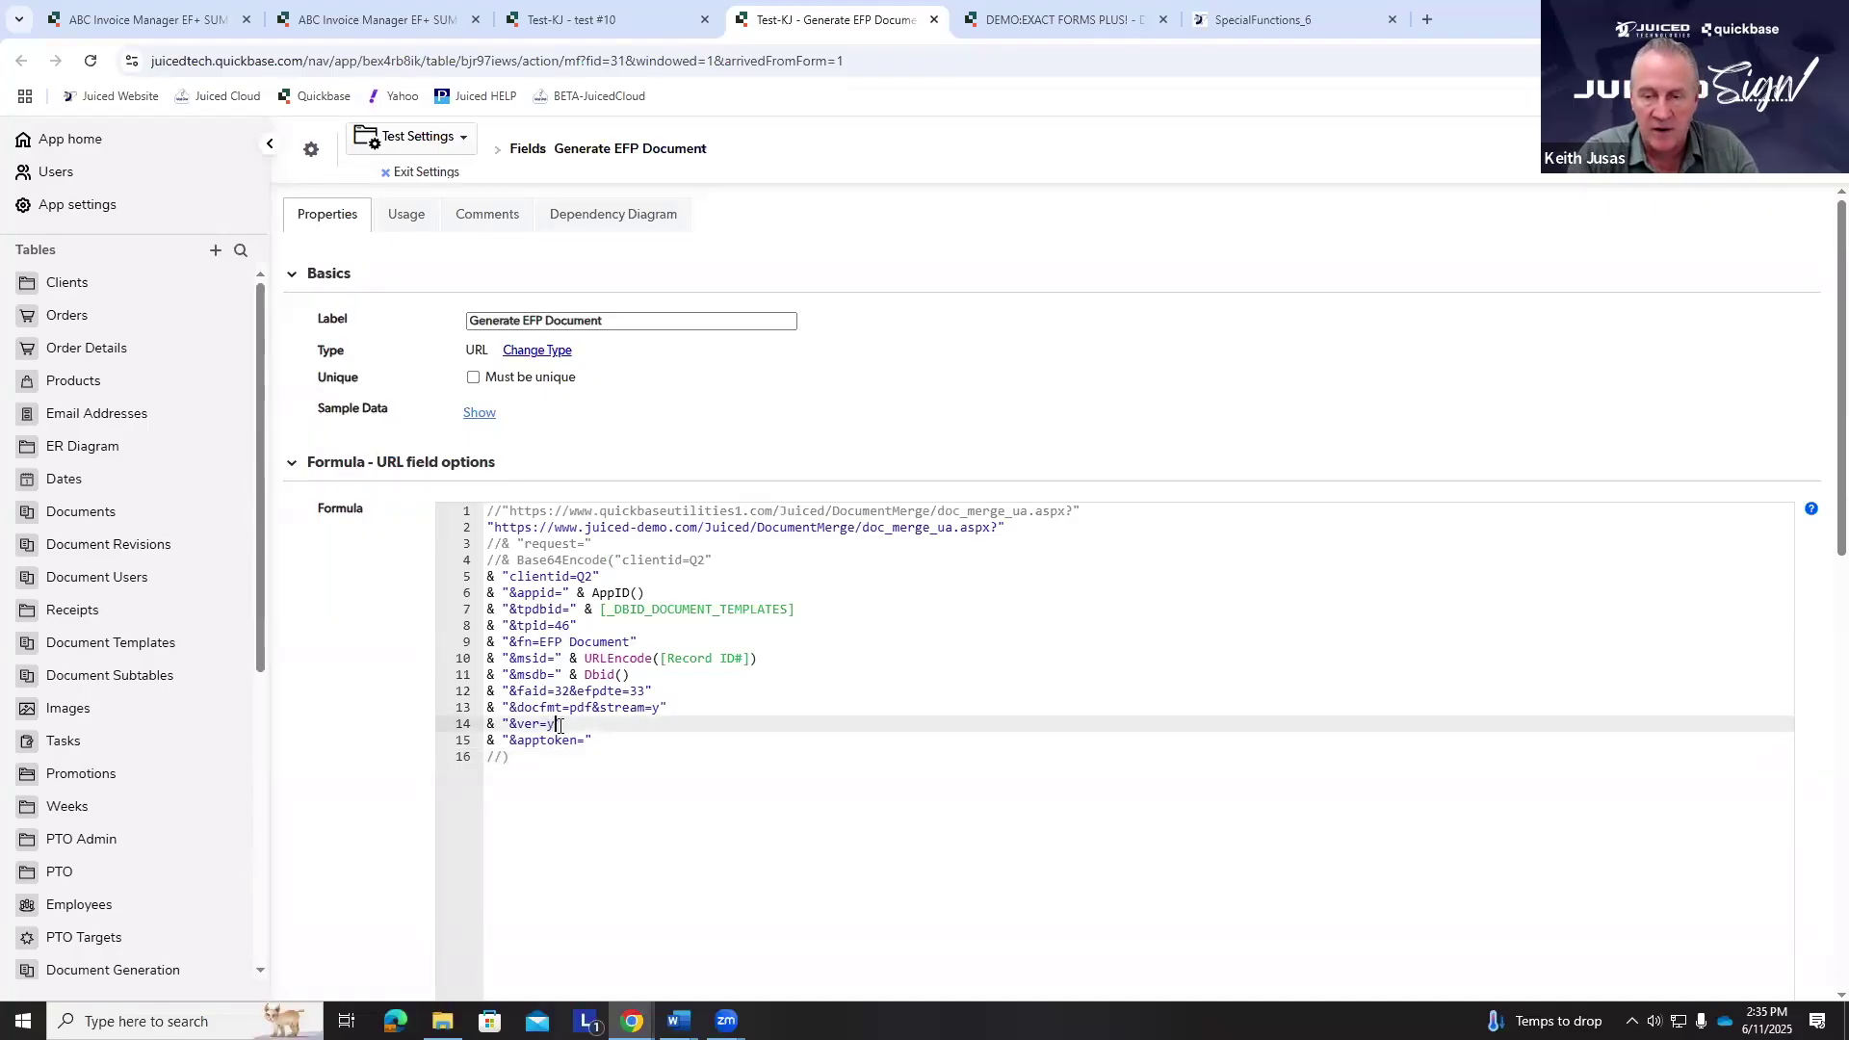
{"action": "left_click_drag", "start_coordinate": [561, 724], "coordinate": [463, 729]}
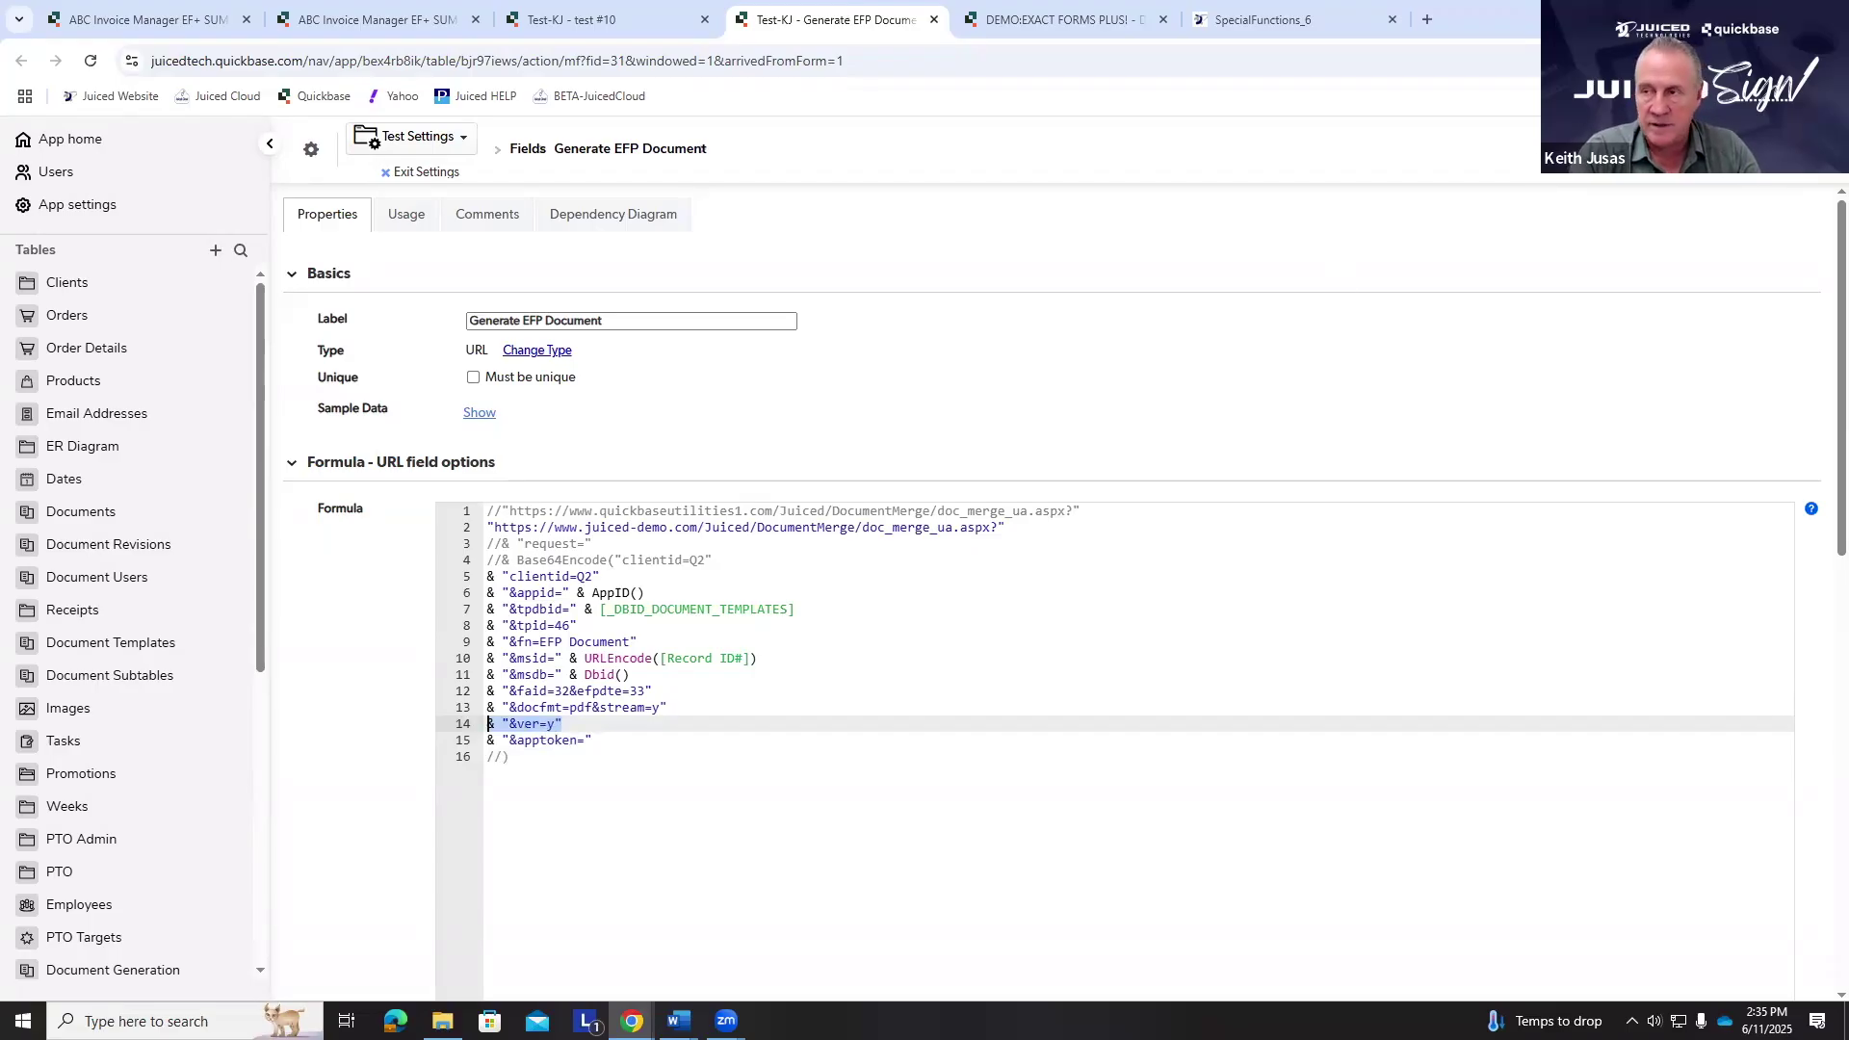
{"action": "left_click", "coordinate": [1784, 149]}
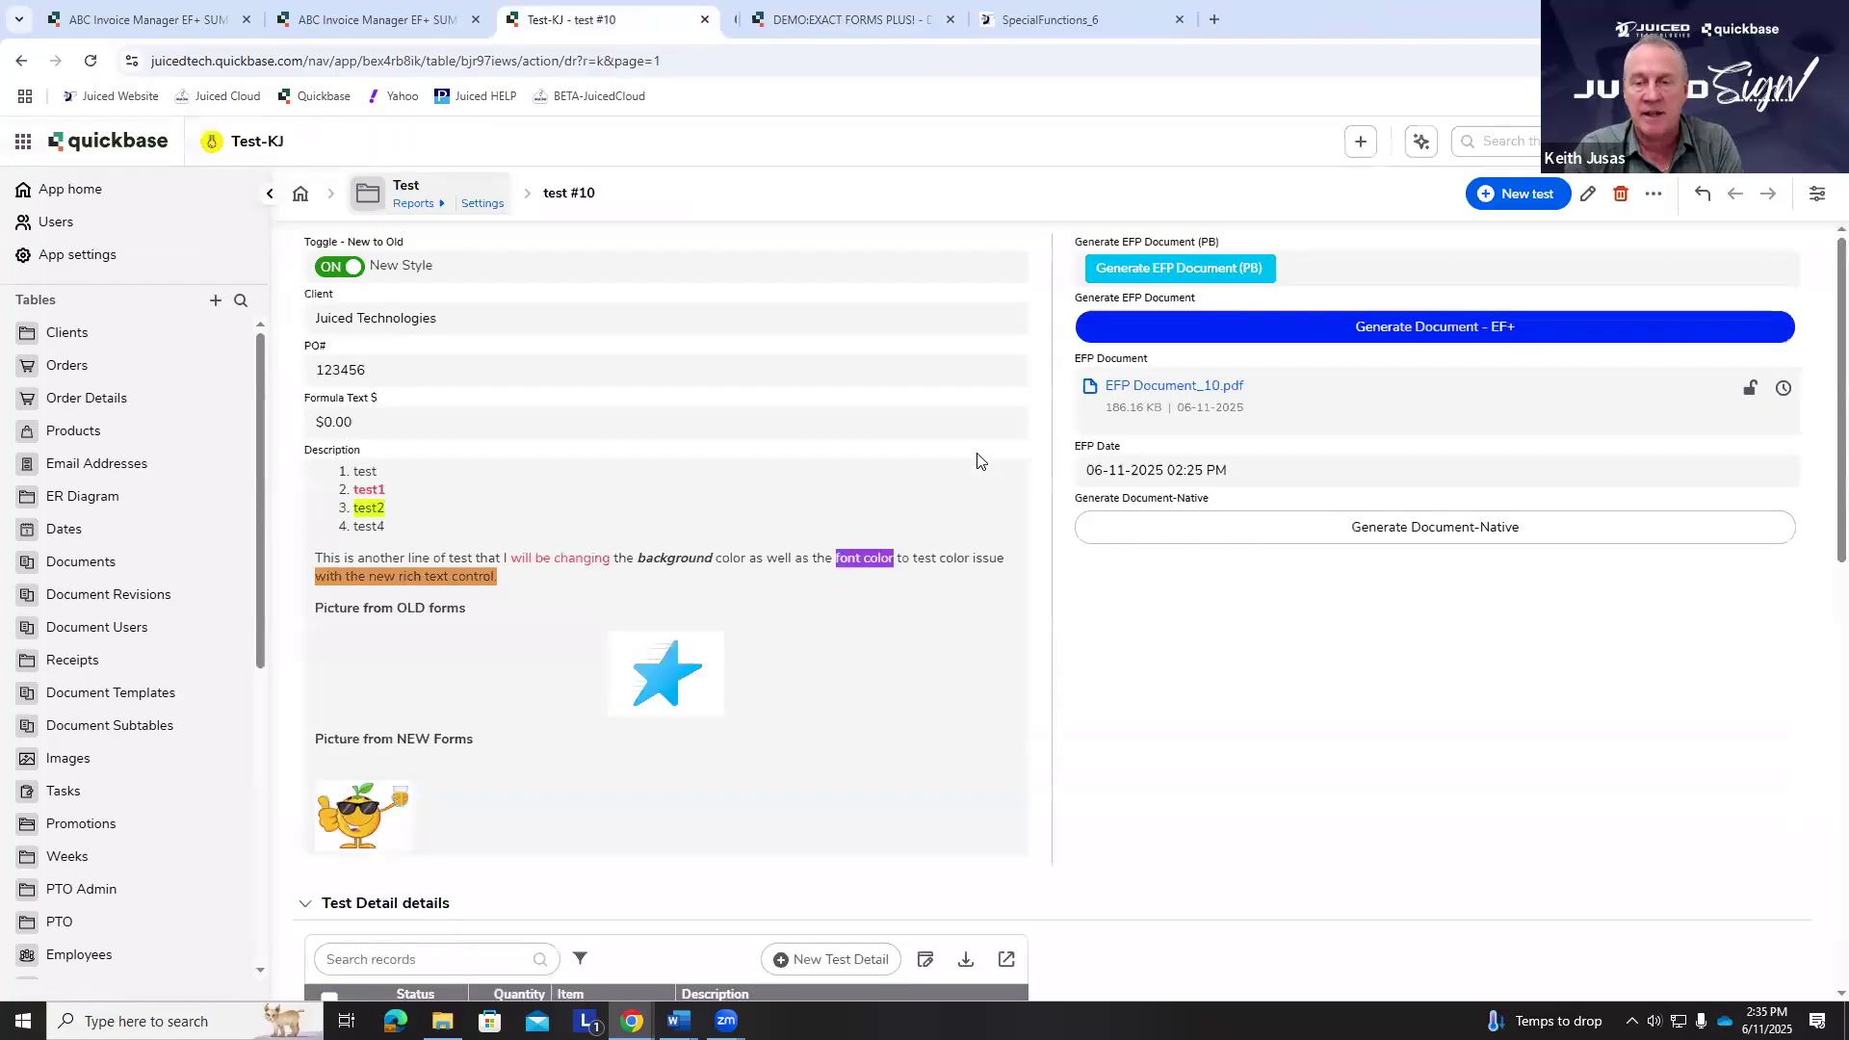
- Reload test #10, run Generate Document - EF+ to check the Exact Forms Plus version, and close the version checker page
{"action": "left_click", "coordinate": [90, 61]}
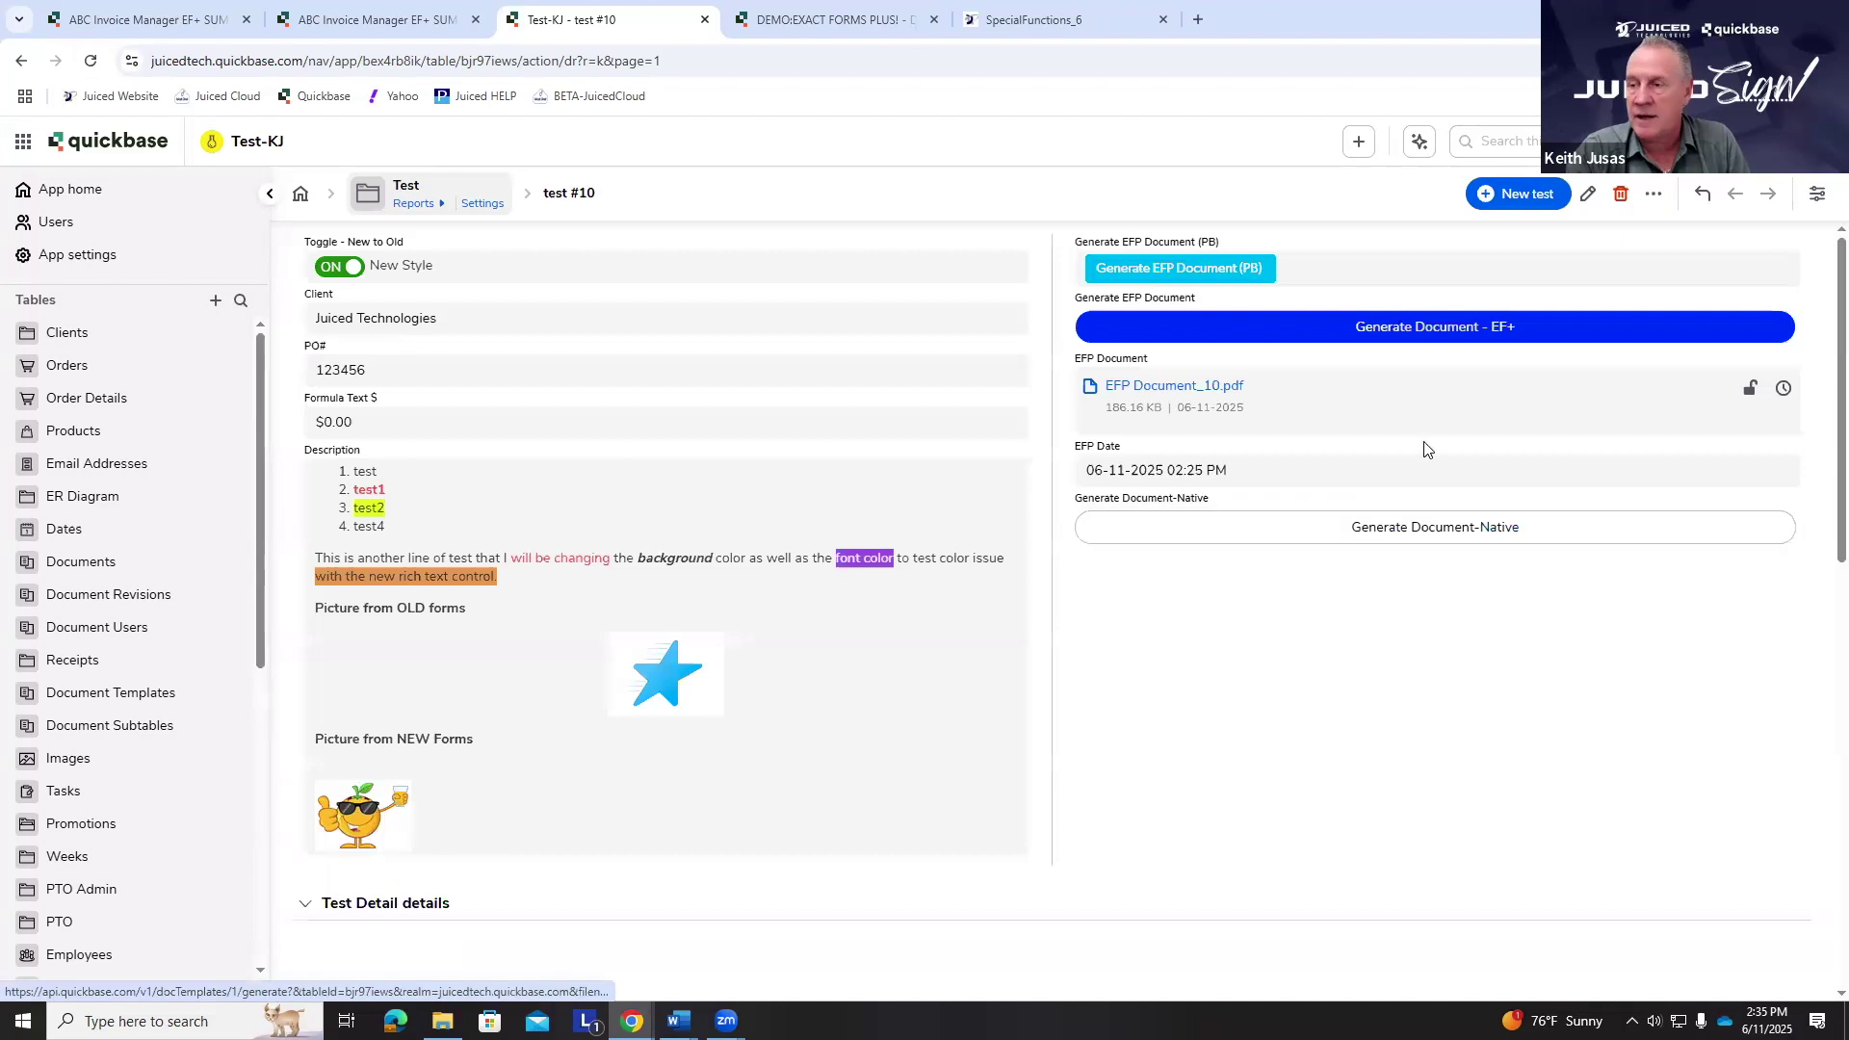
{"action": "left_click", "coordinate": [1374, 332]}
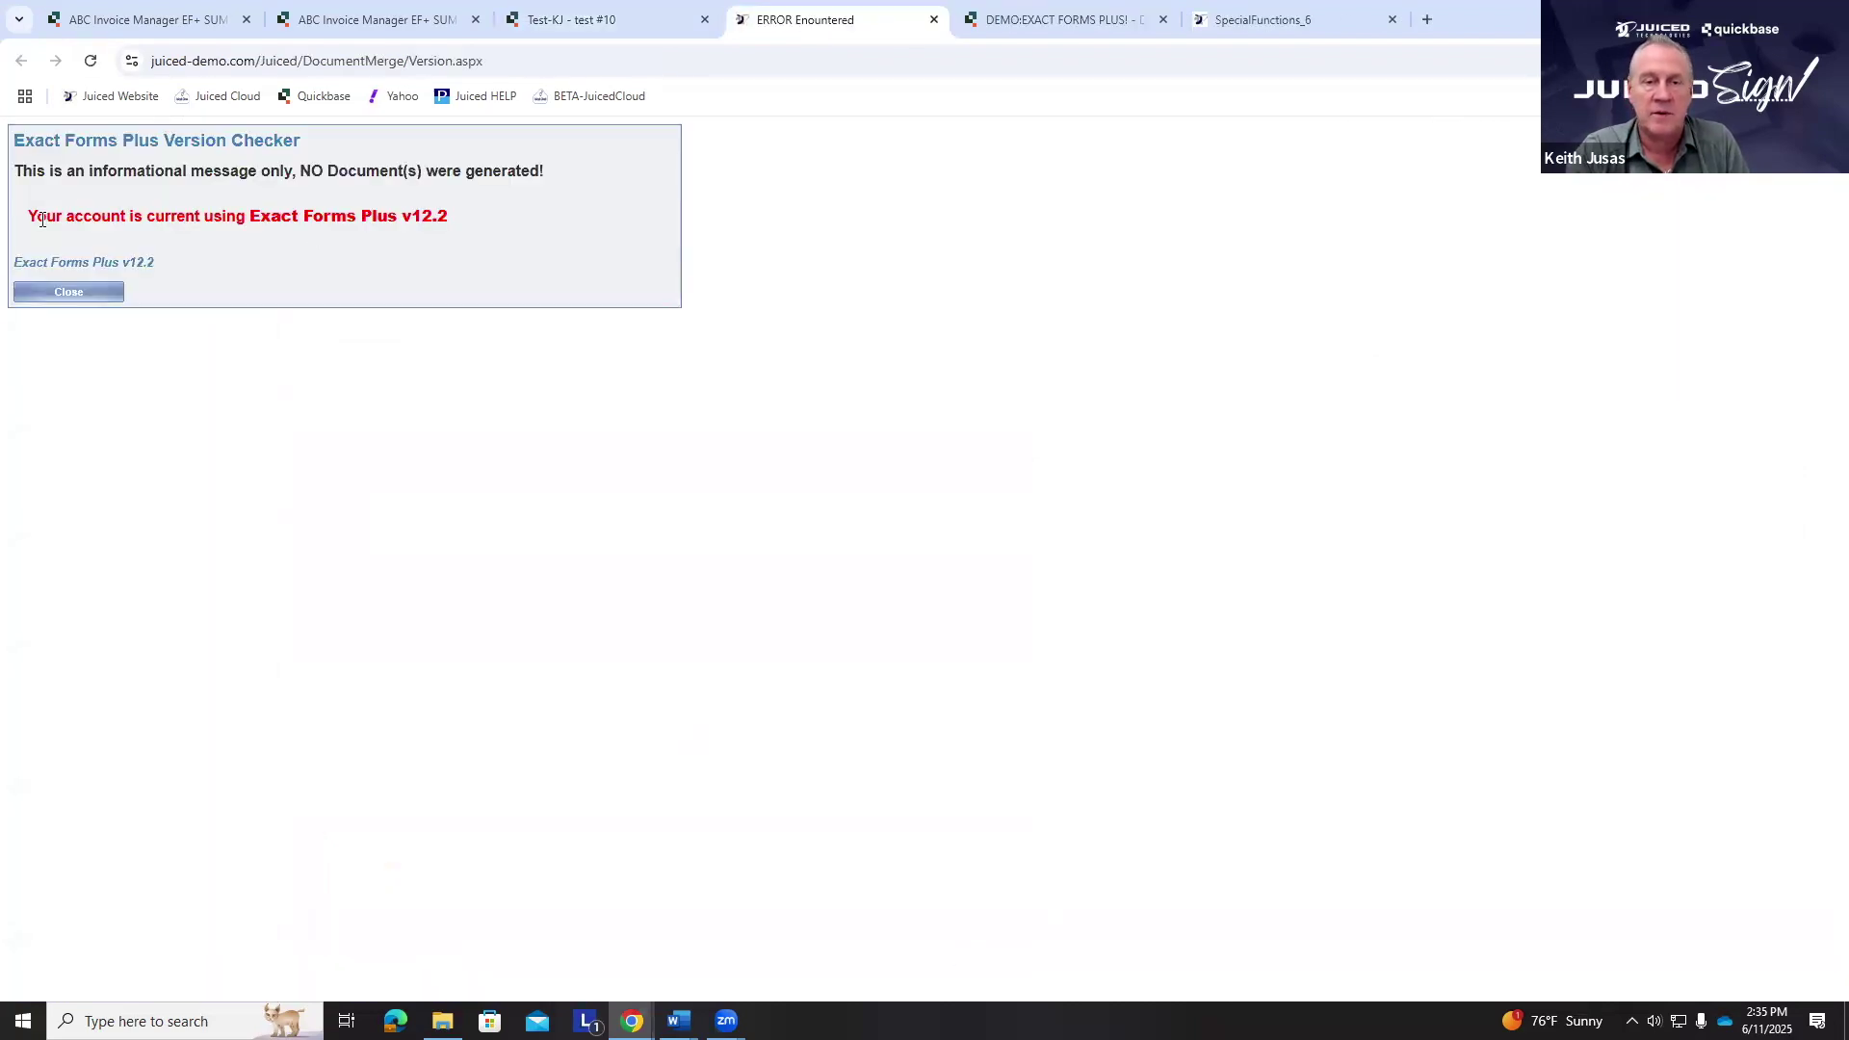
{"action": "left_click_drag", "start_coordinate": [36, 217], "coordinate": [918, 414]}
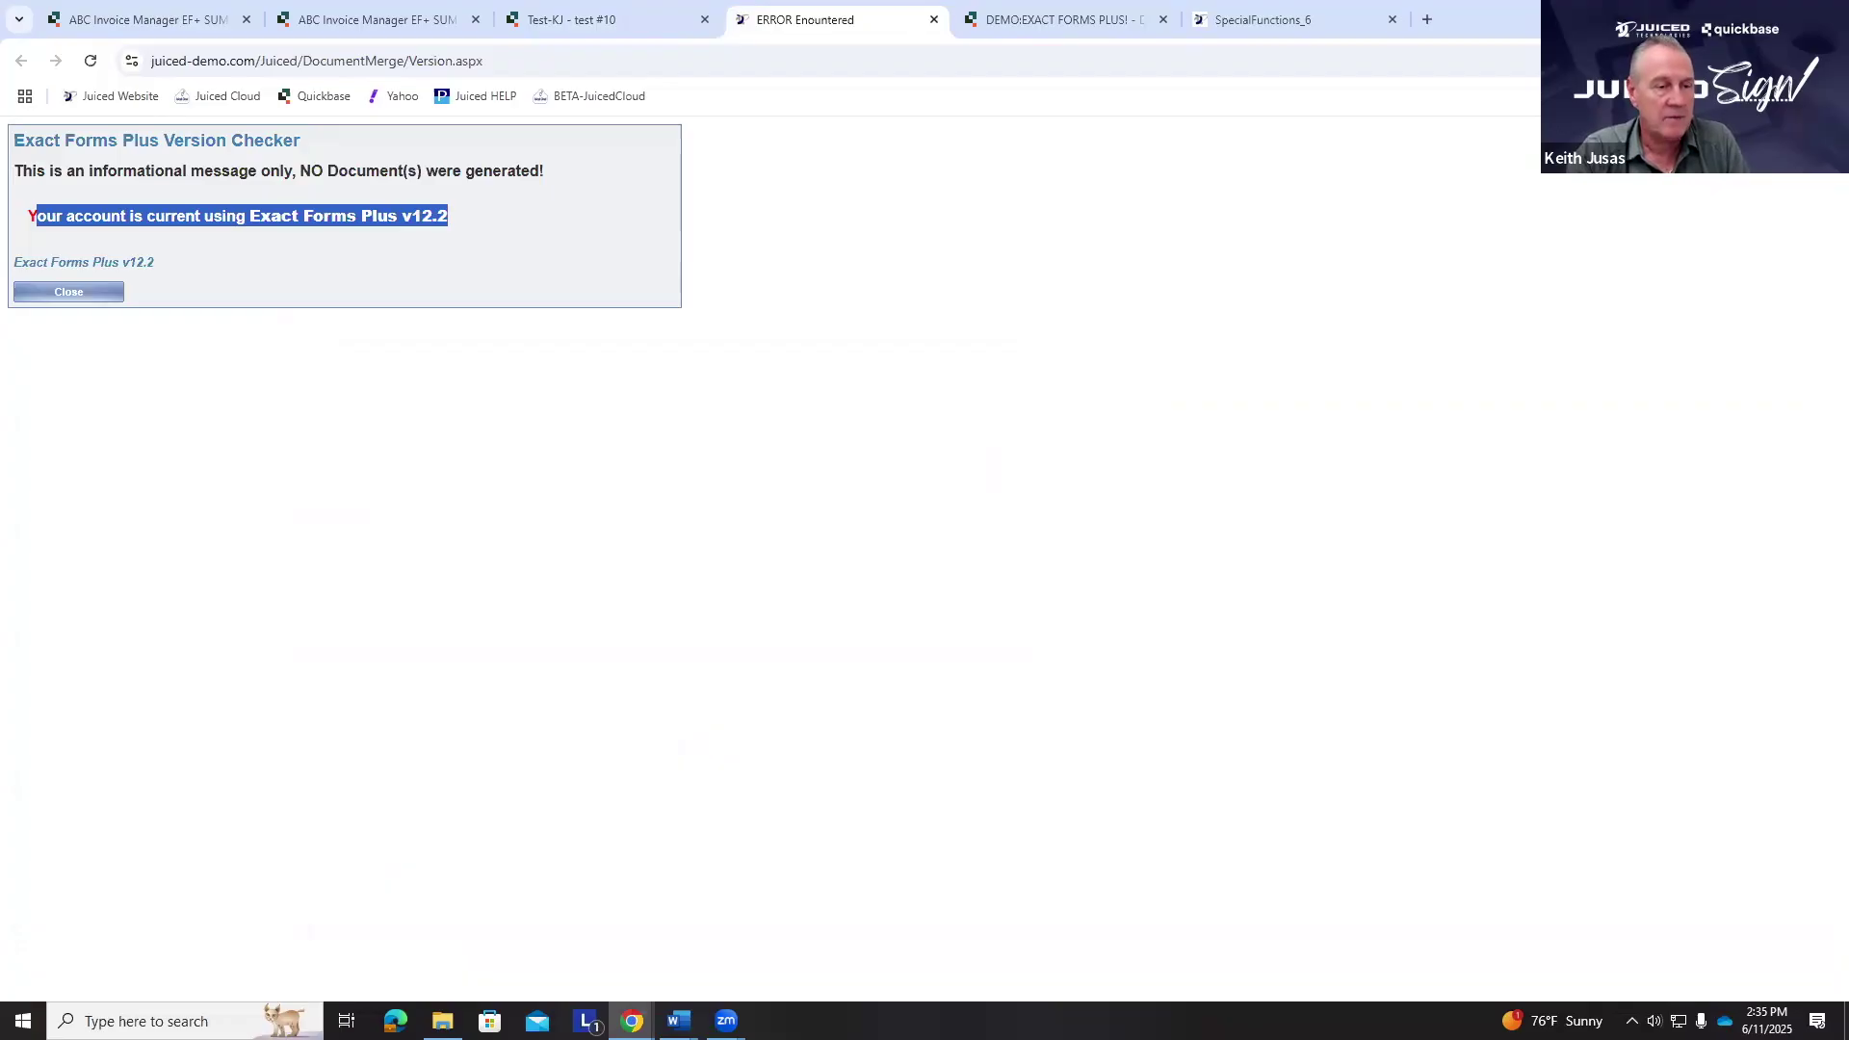
{"action": "left_click", "coordinate": [934, 19]}
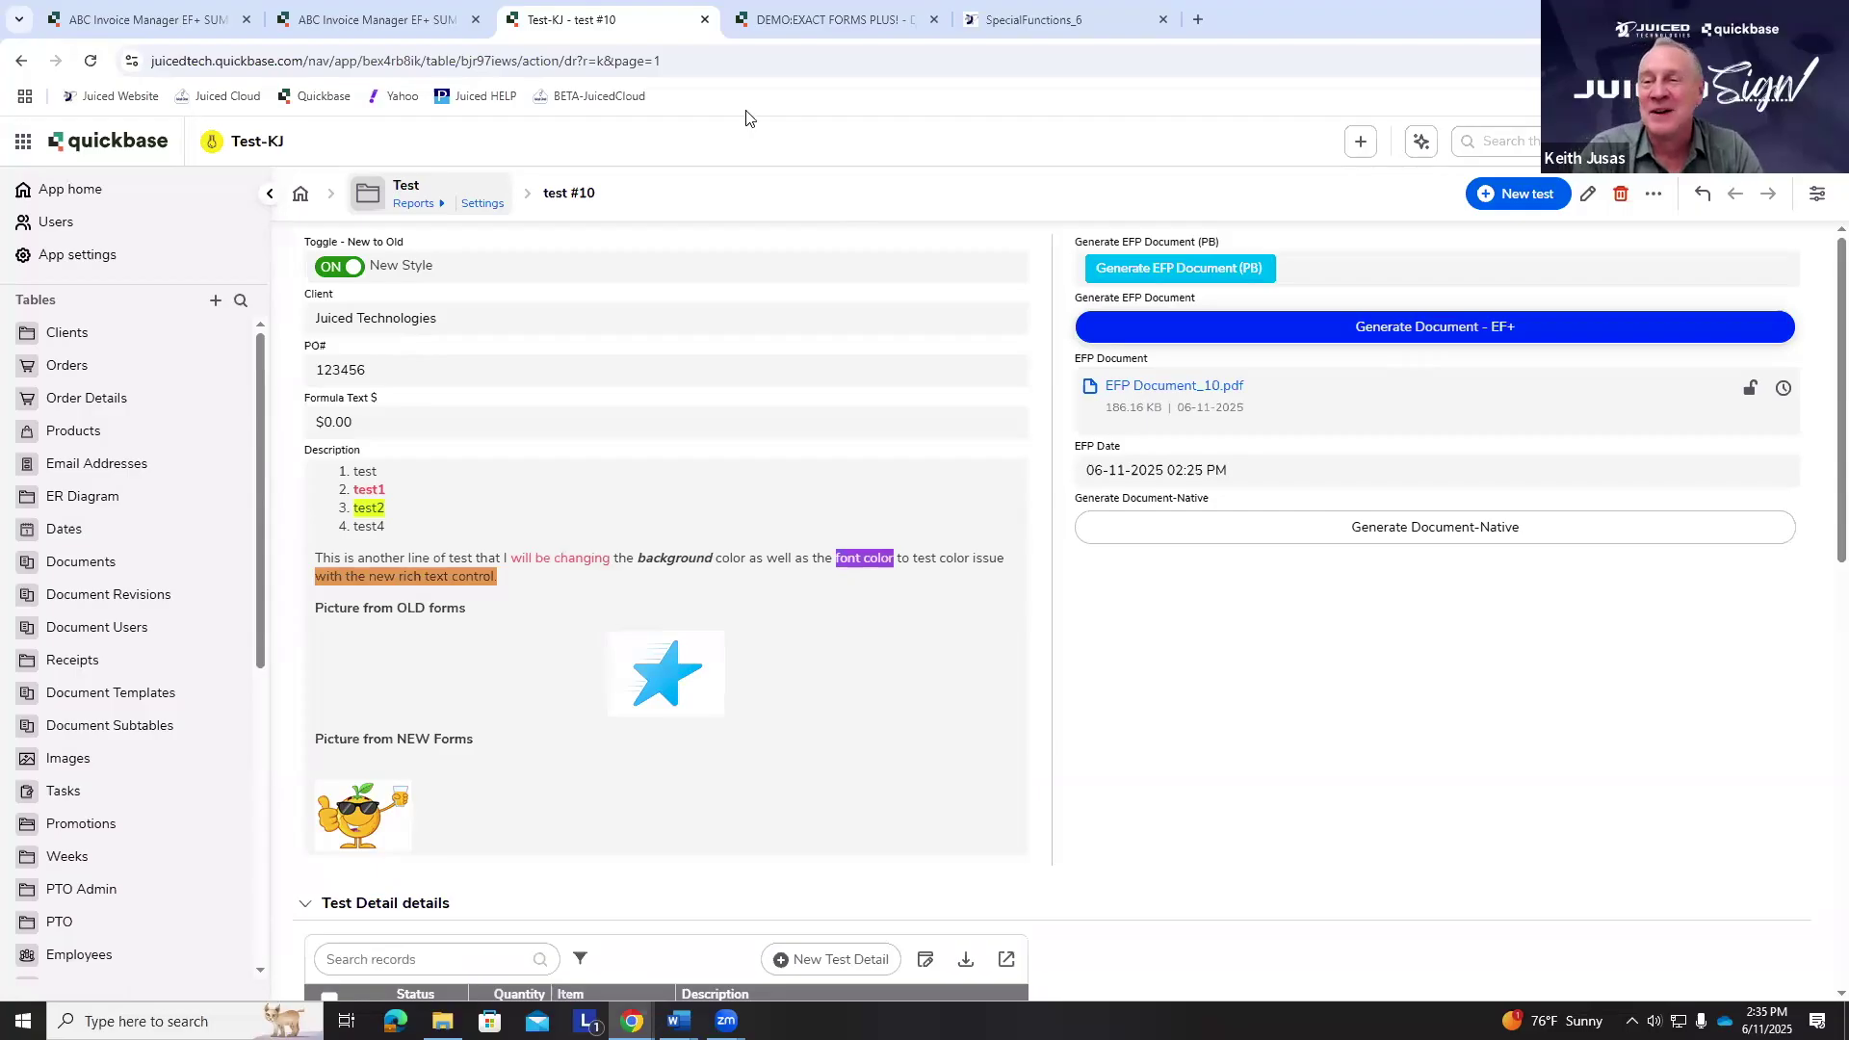
- Review the formula in the Generate EFP Document field settings and return to the test #10 record
{"action": "right_click", "coordinate": [1163, 306]}
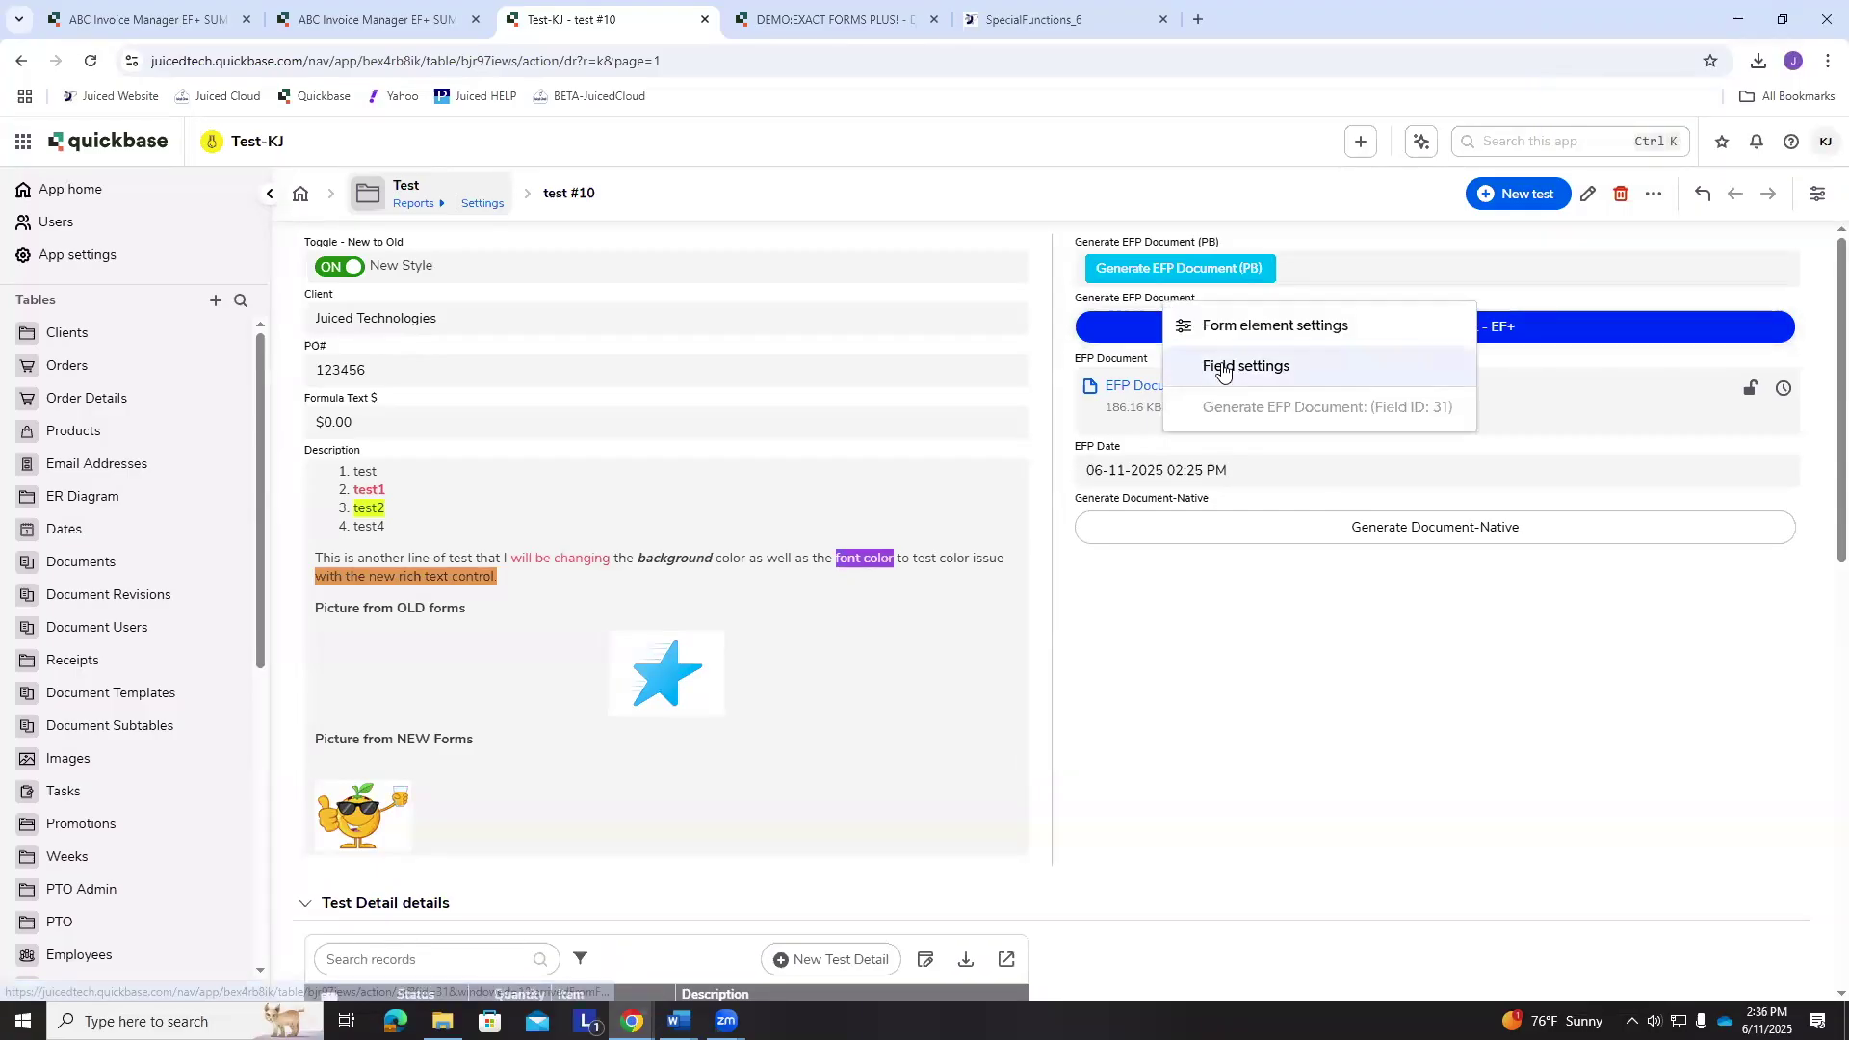
{"action": "left_click", "coordinate": [1221, 370]}
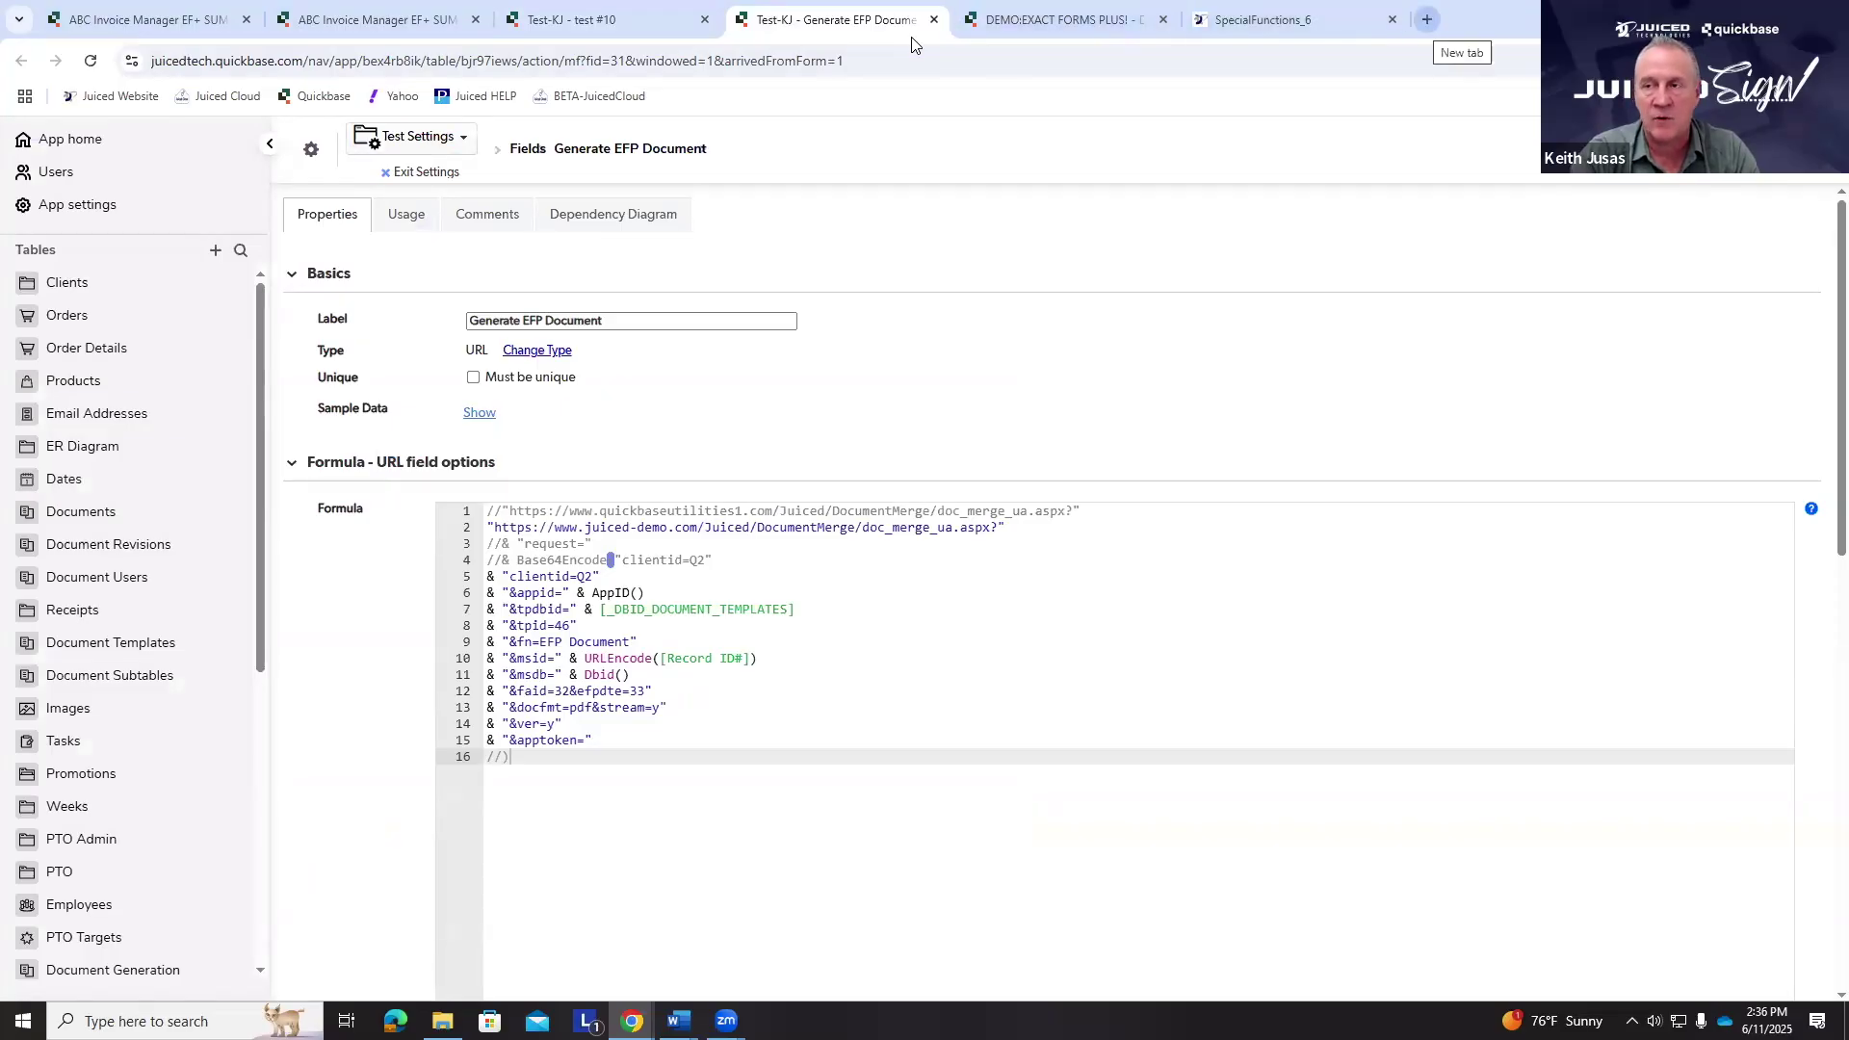
{"action": "left_click", "coordinate": [665, 20]}
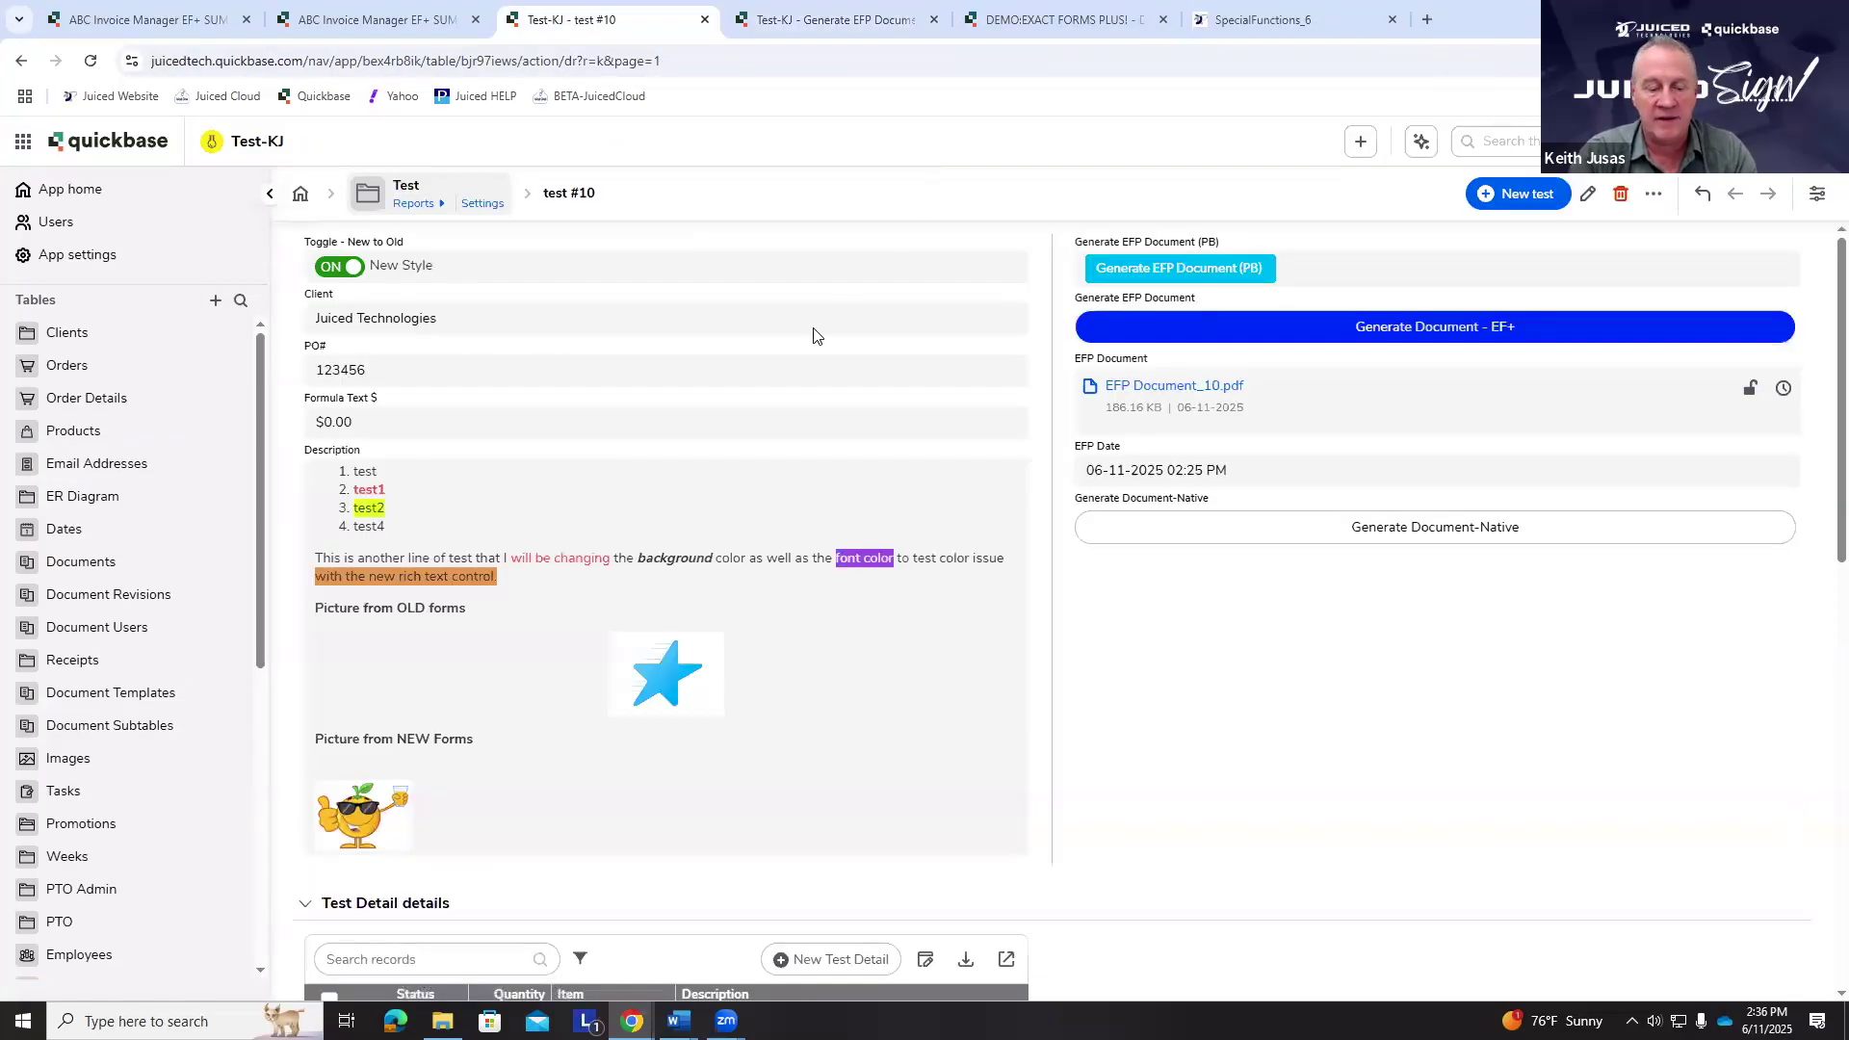
- Show the browser's normal, hard and empty-cache reload options with the developer tools open, then close the developer tools
{"action": "key", "text": "F12"}
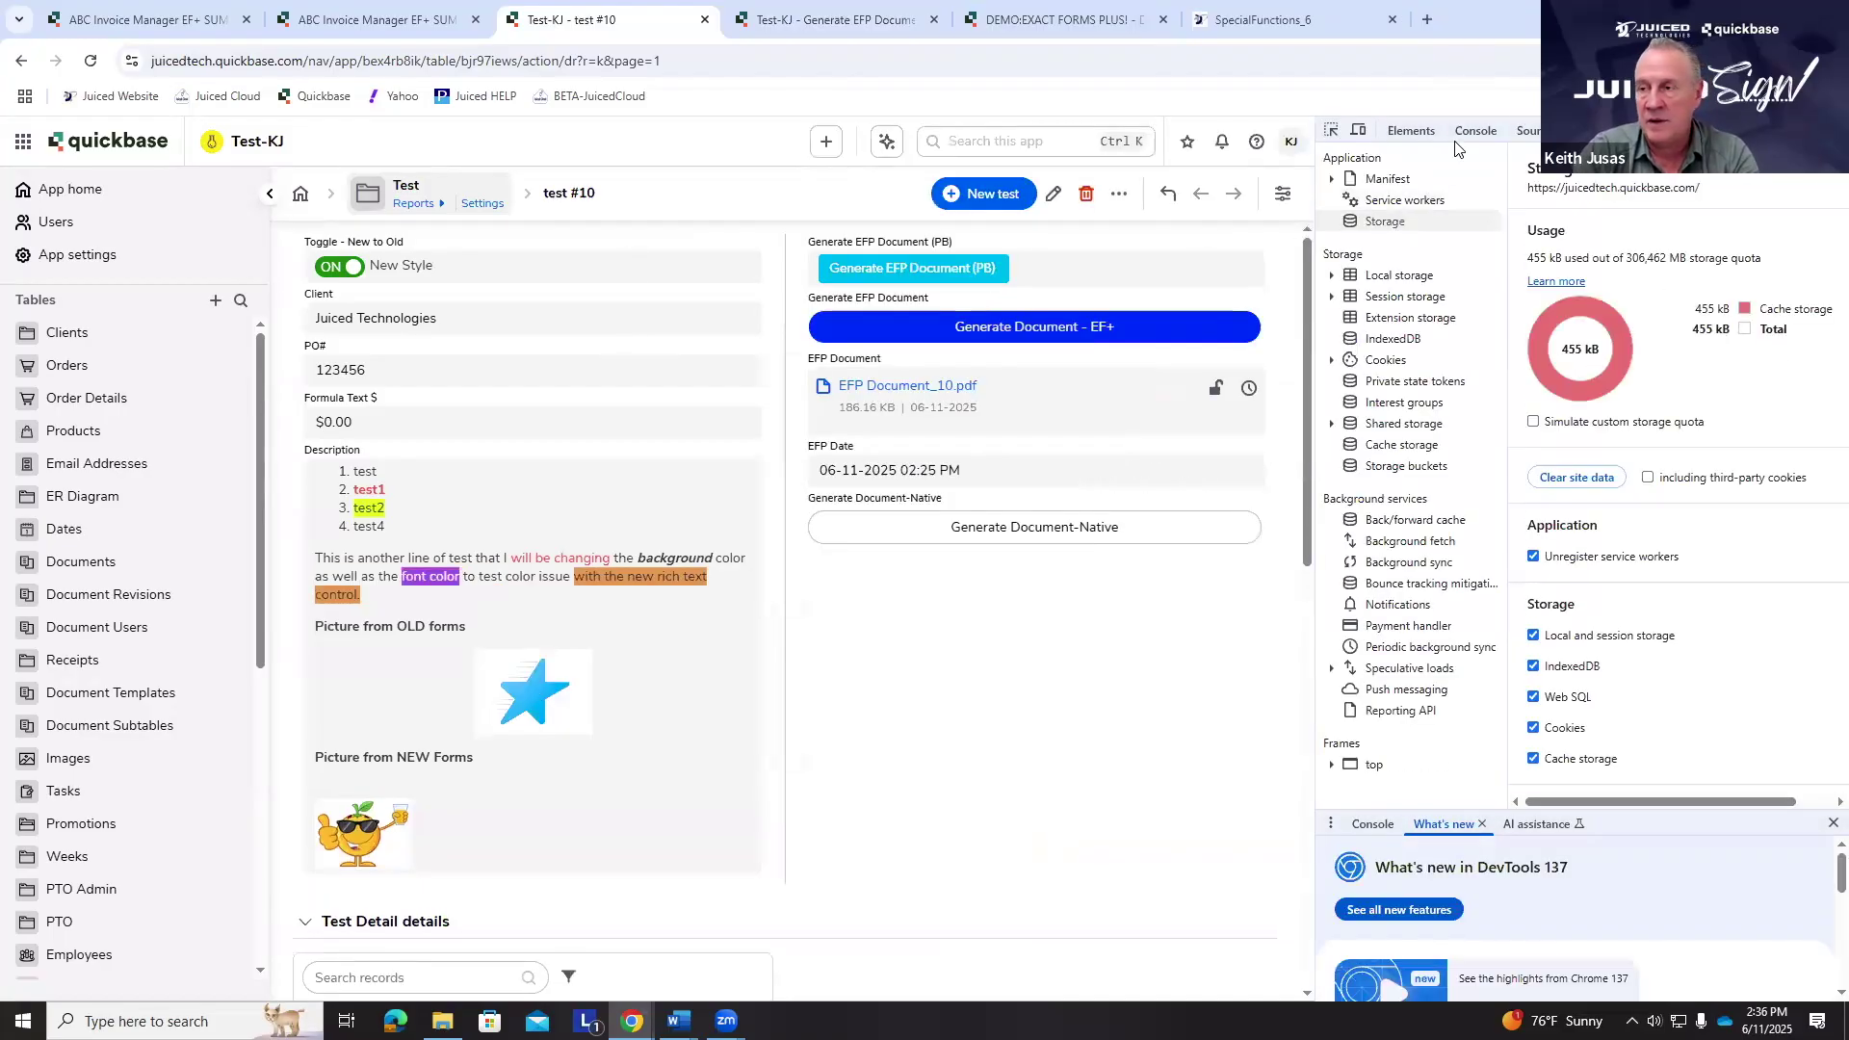
{"action": "right_click", "coordinate": [91, 61]}
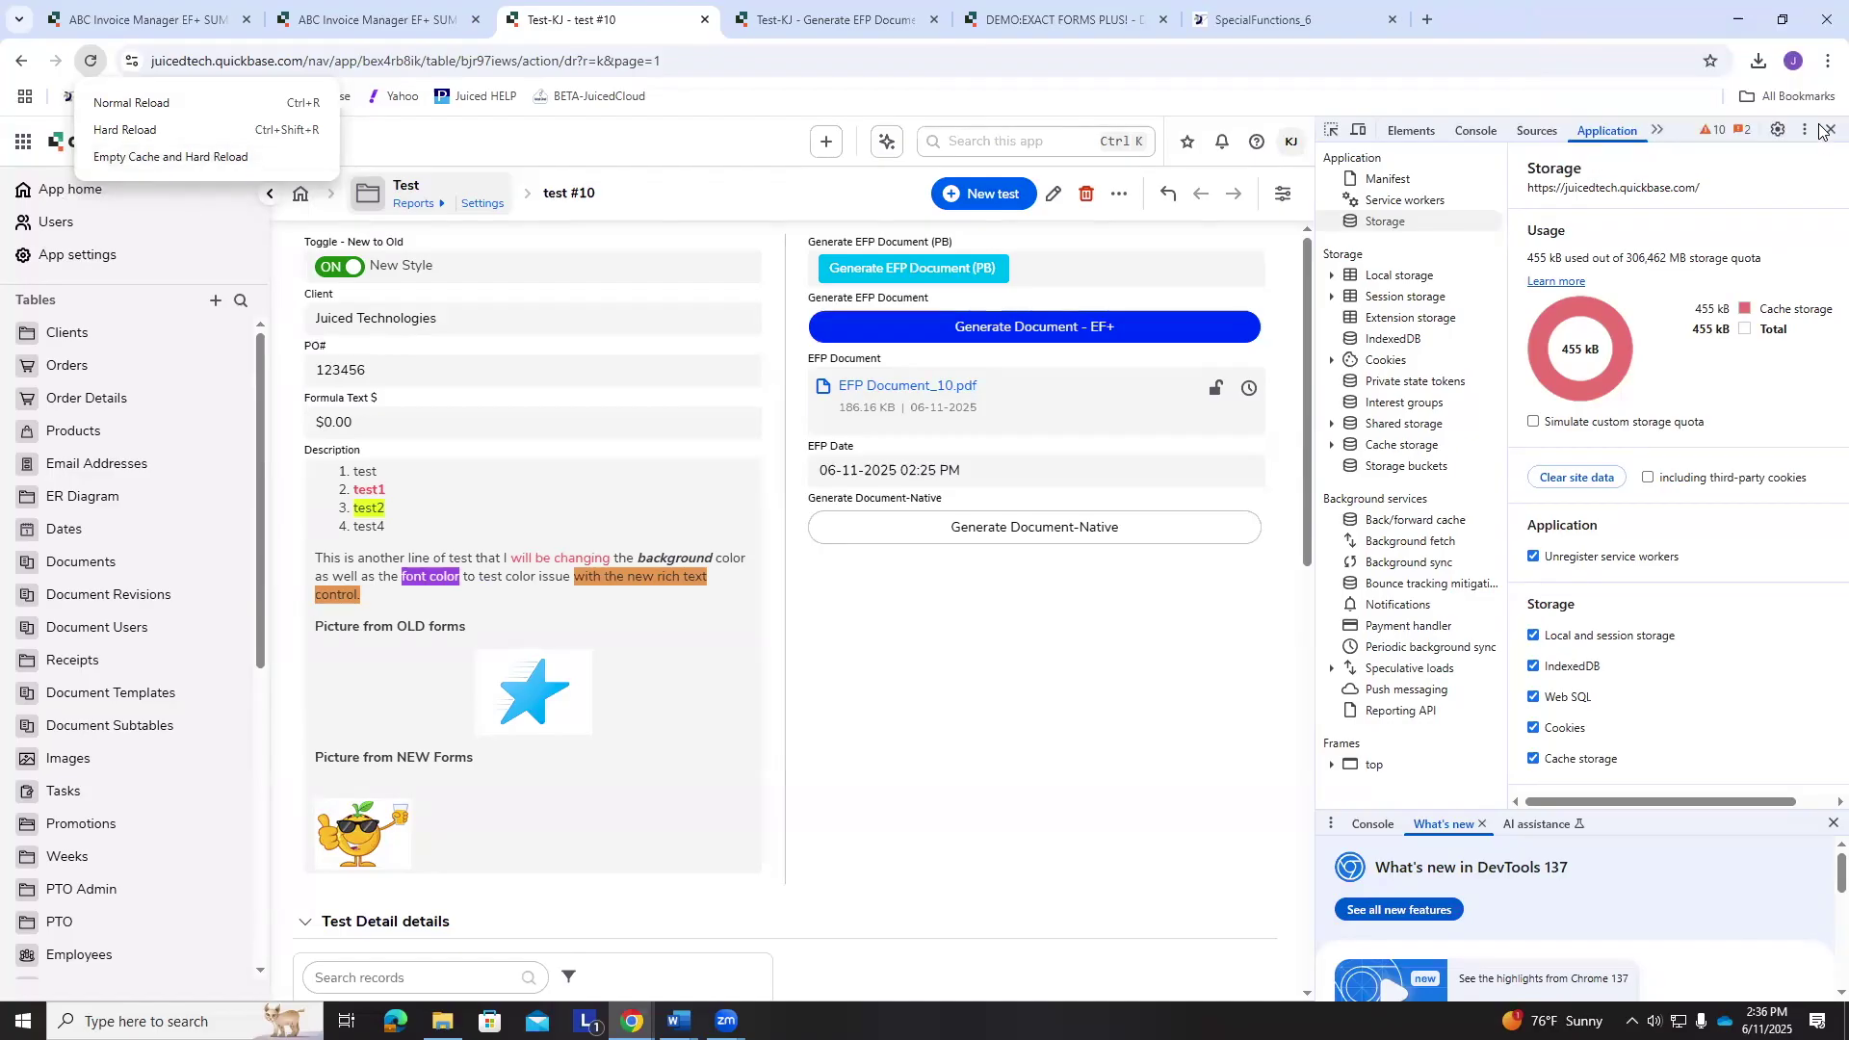
{"action": "left_click", "coordinate": [1831, 130]}
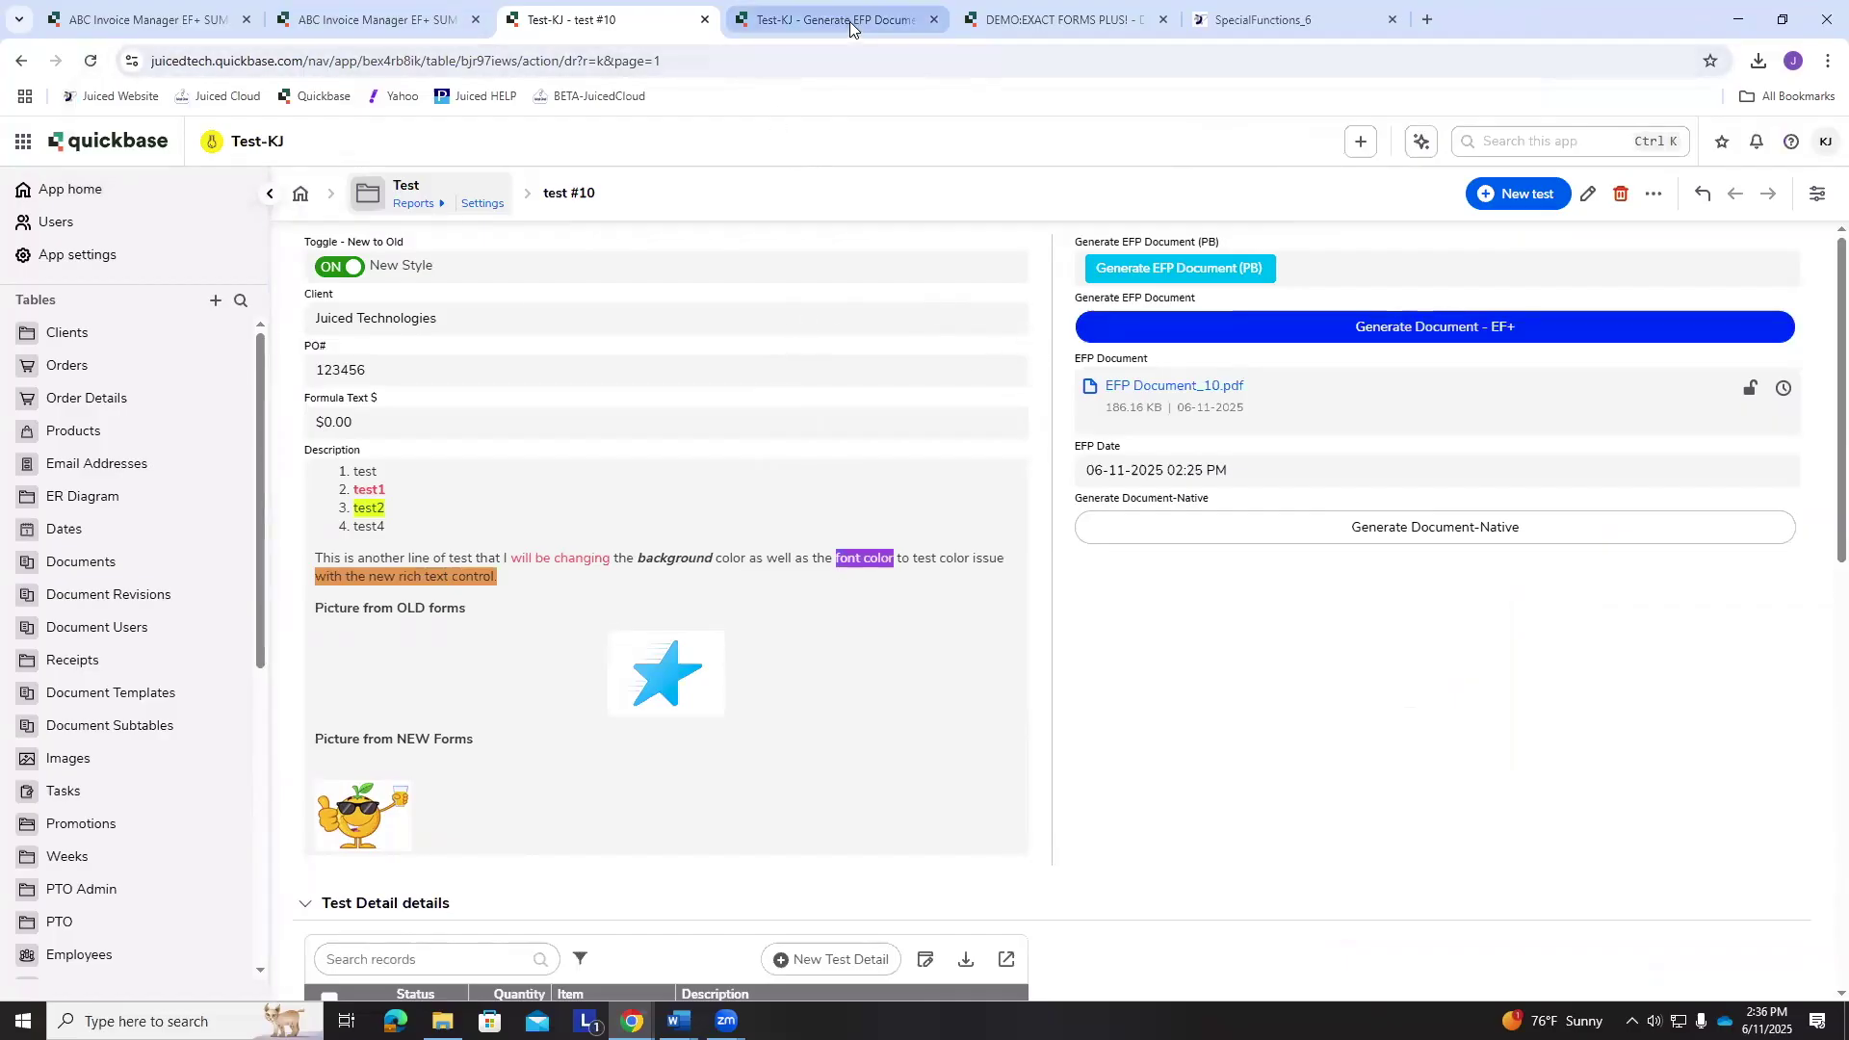
- Show the link-opening options for Add New Document Subtable on Document Template #10 in the DEMO:EXACT FORMS PLUS! app
{"action": "left_click", "coordinate": [1059, 21]}
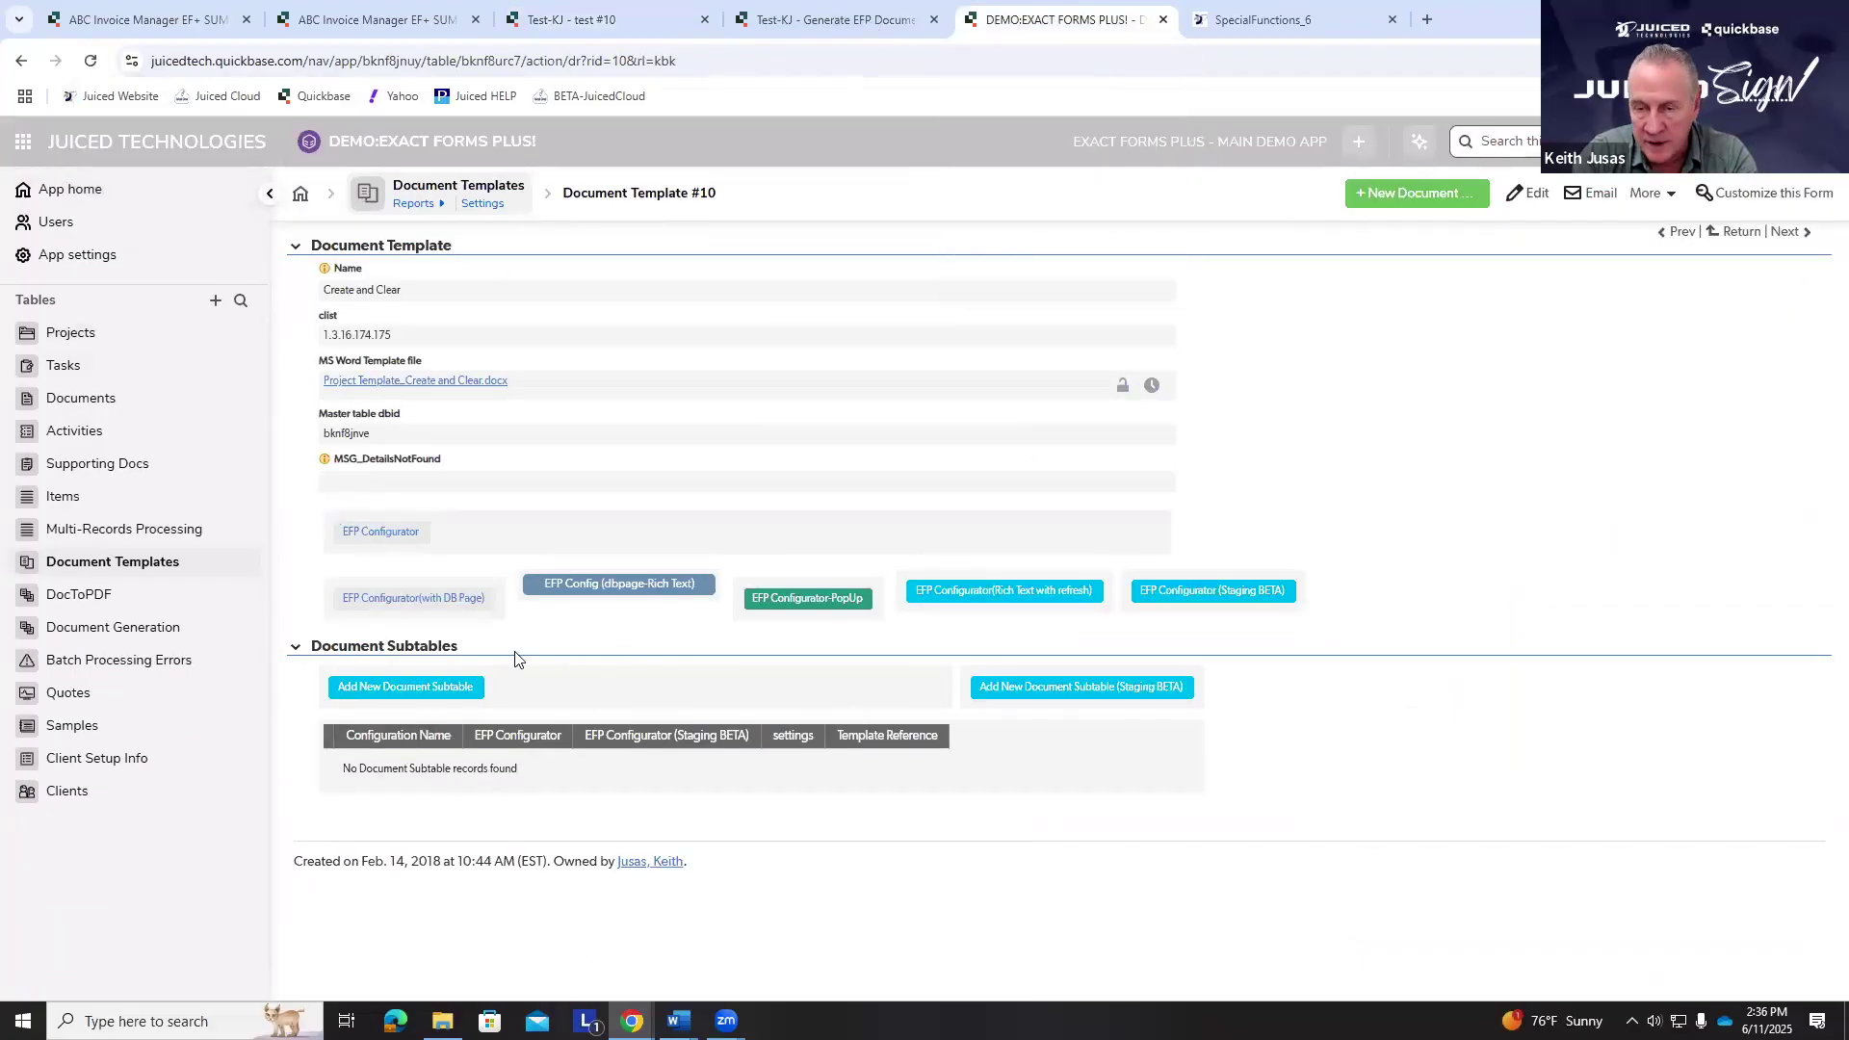
{"action": "right_click", "coordinate": [411, 687]}
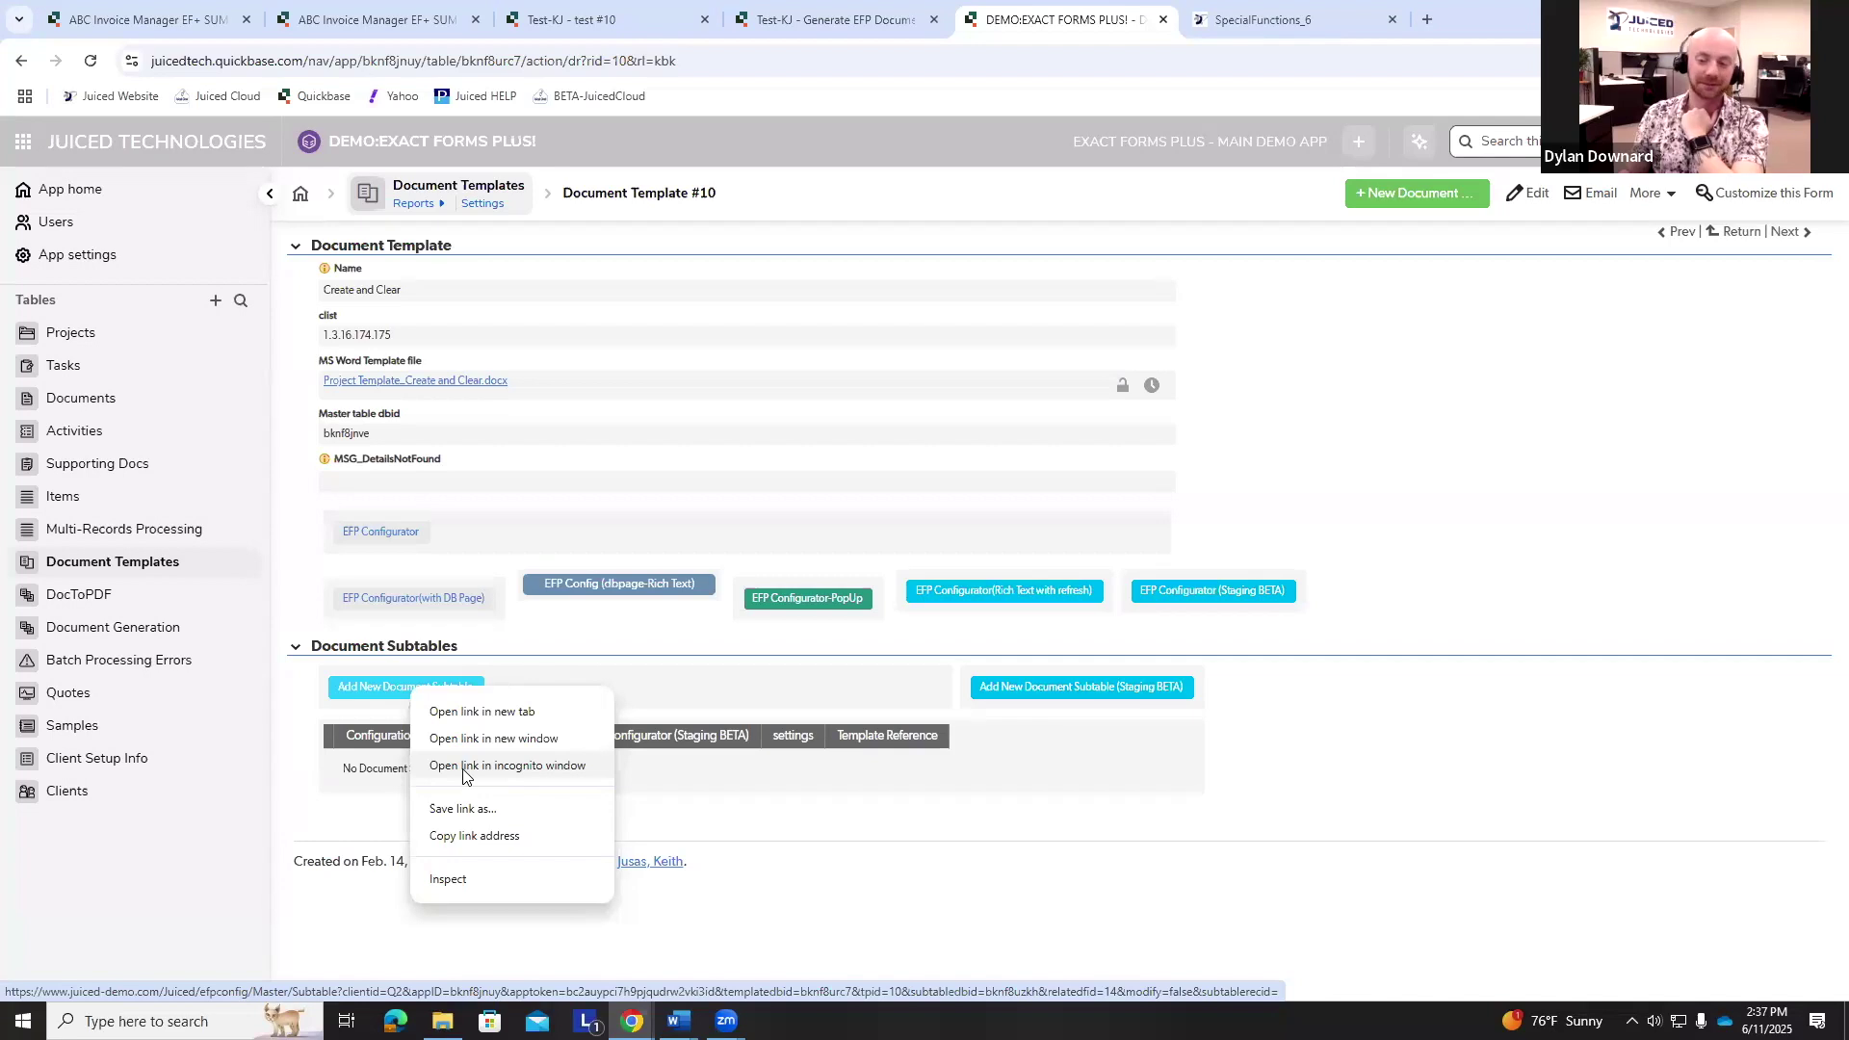
{"action": "left_click", "coordinate": [1718, 462]}
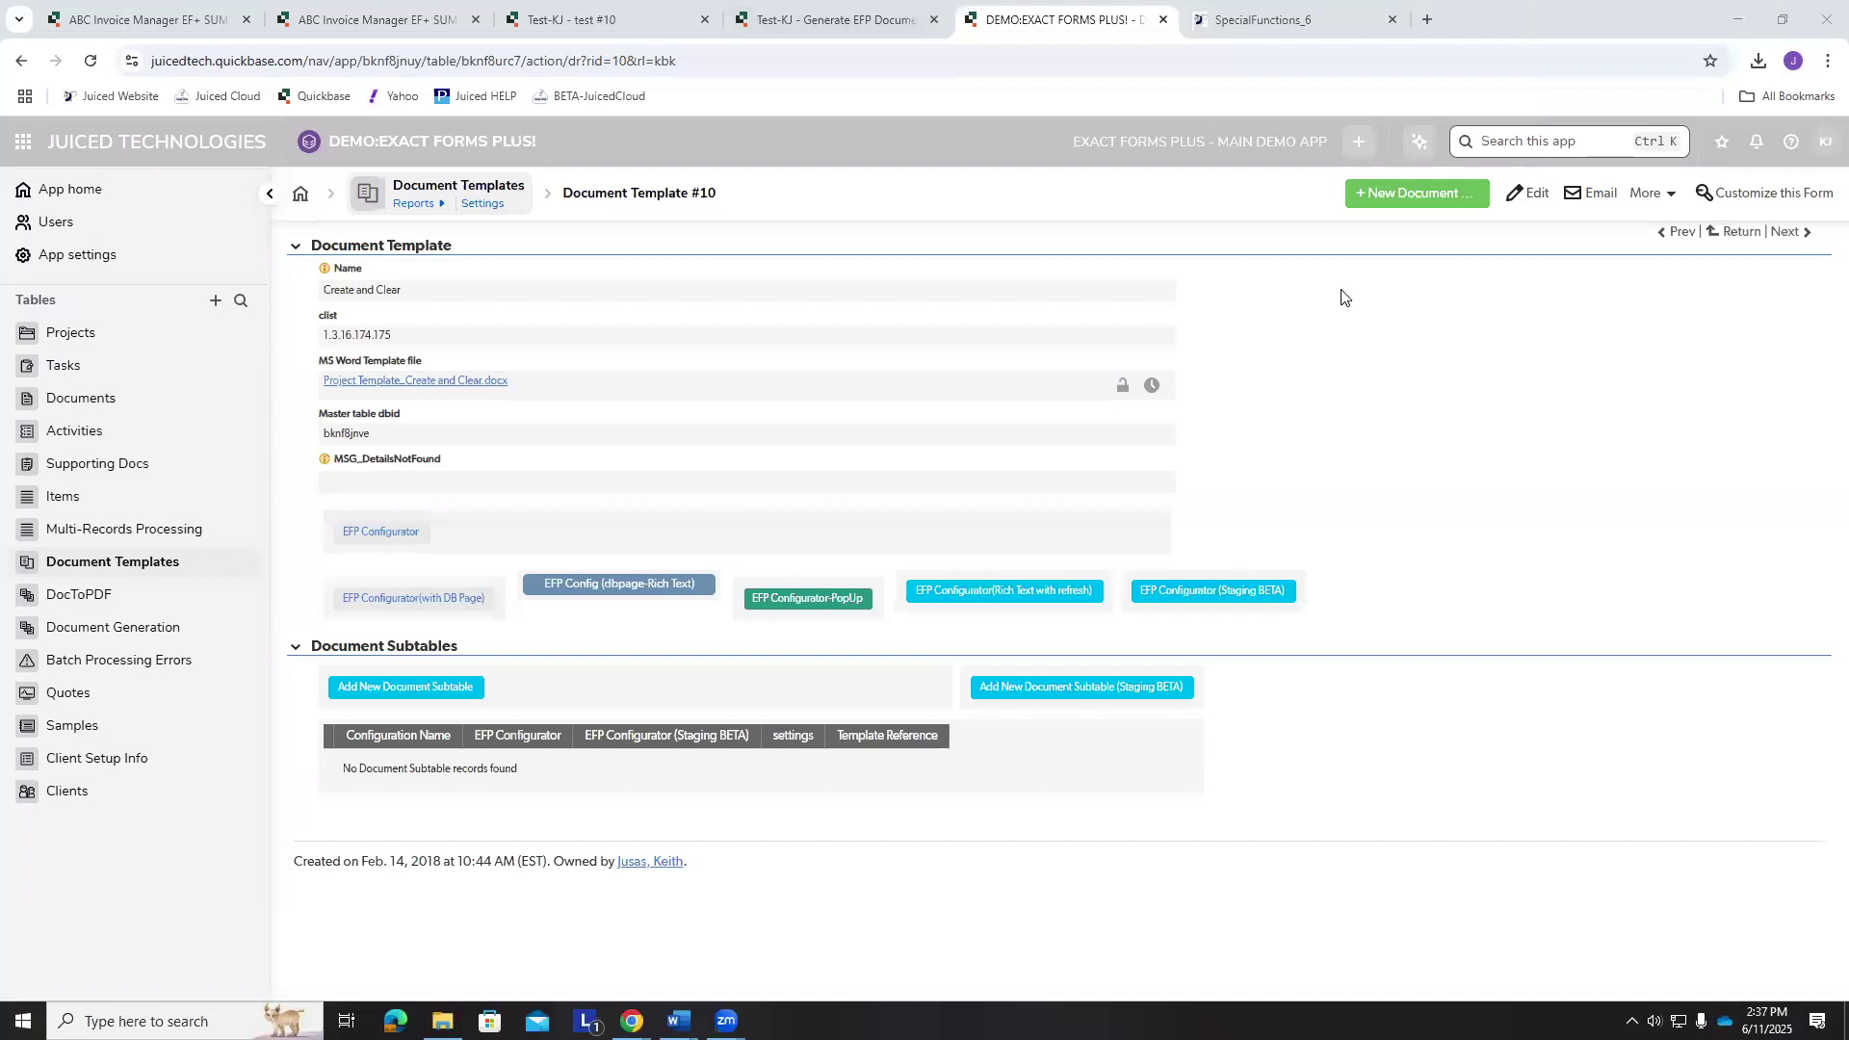
{"action": "left_click", "coordinate": [405, 21]}
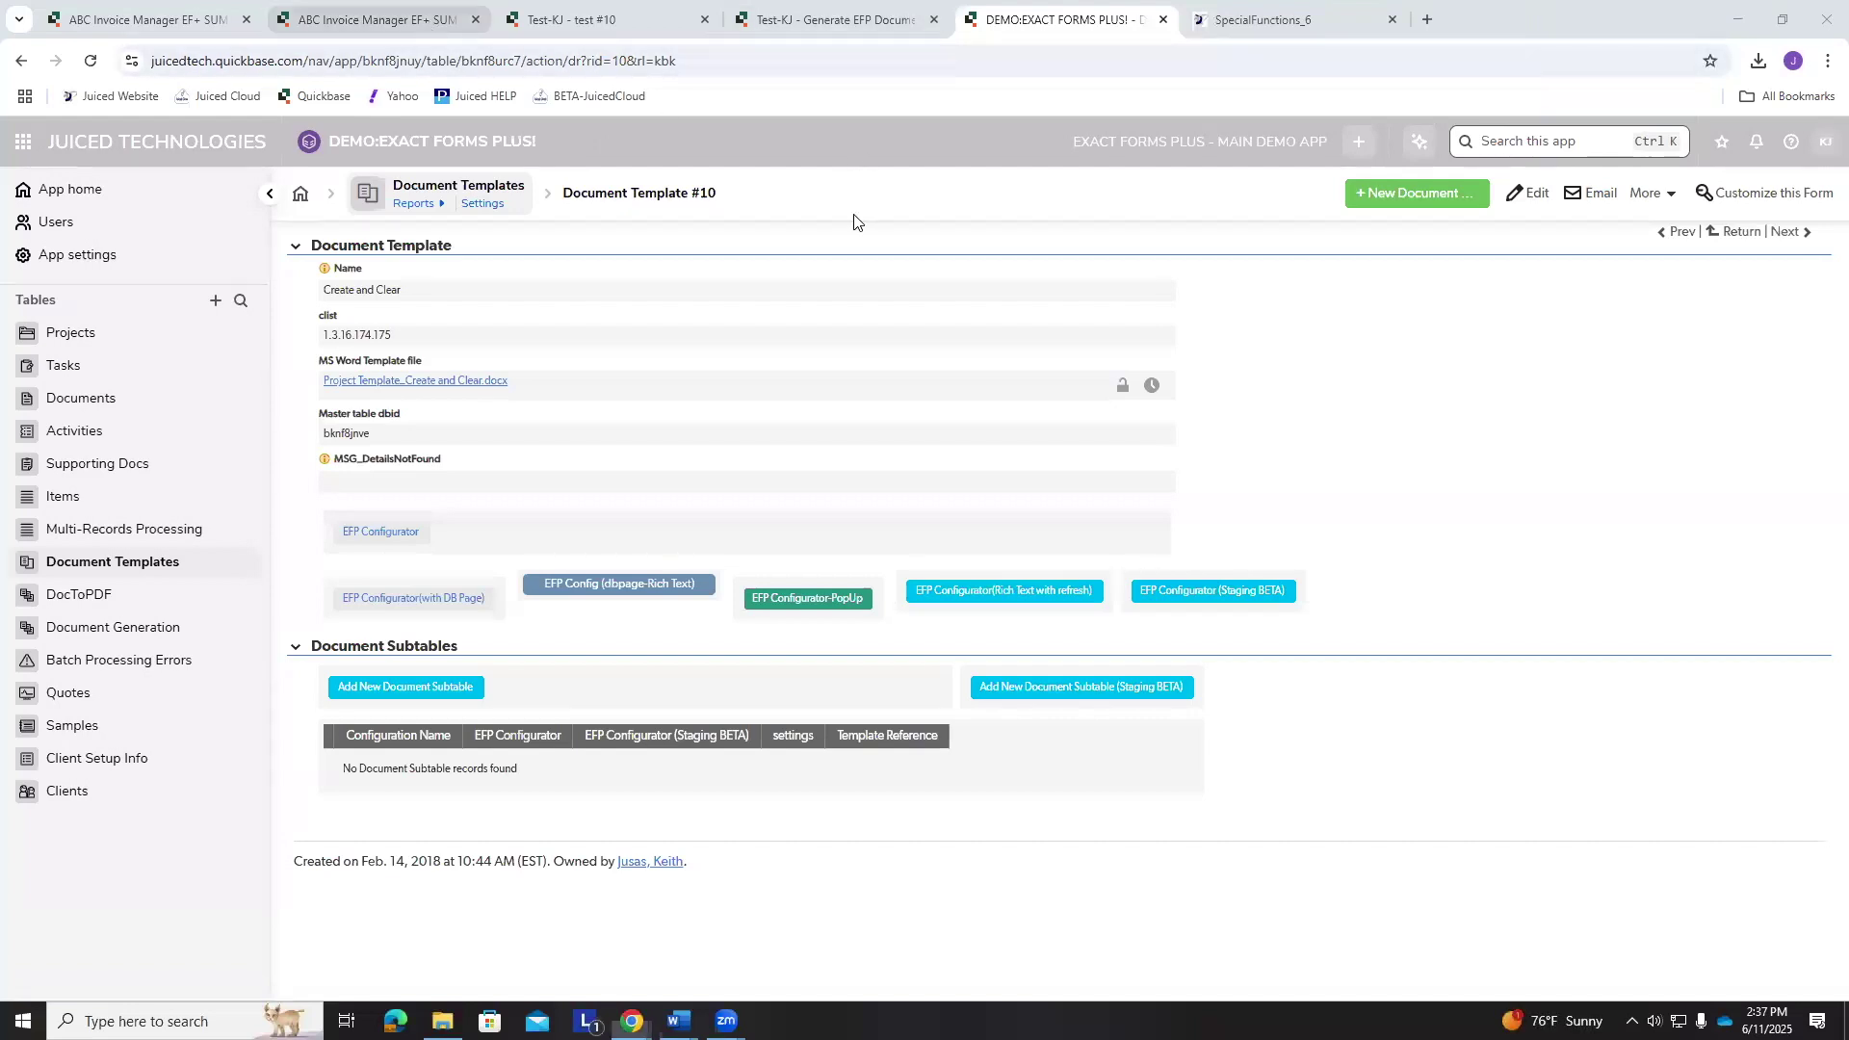
- Review the Generate EFP Document (PB) field's rich text formula from the test #10 record and return to the record
{"action": "left_click", "coordinate": [628, 19]}
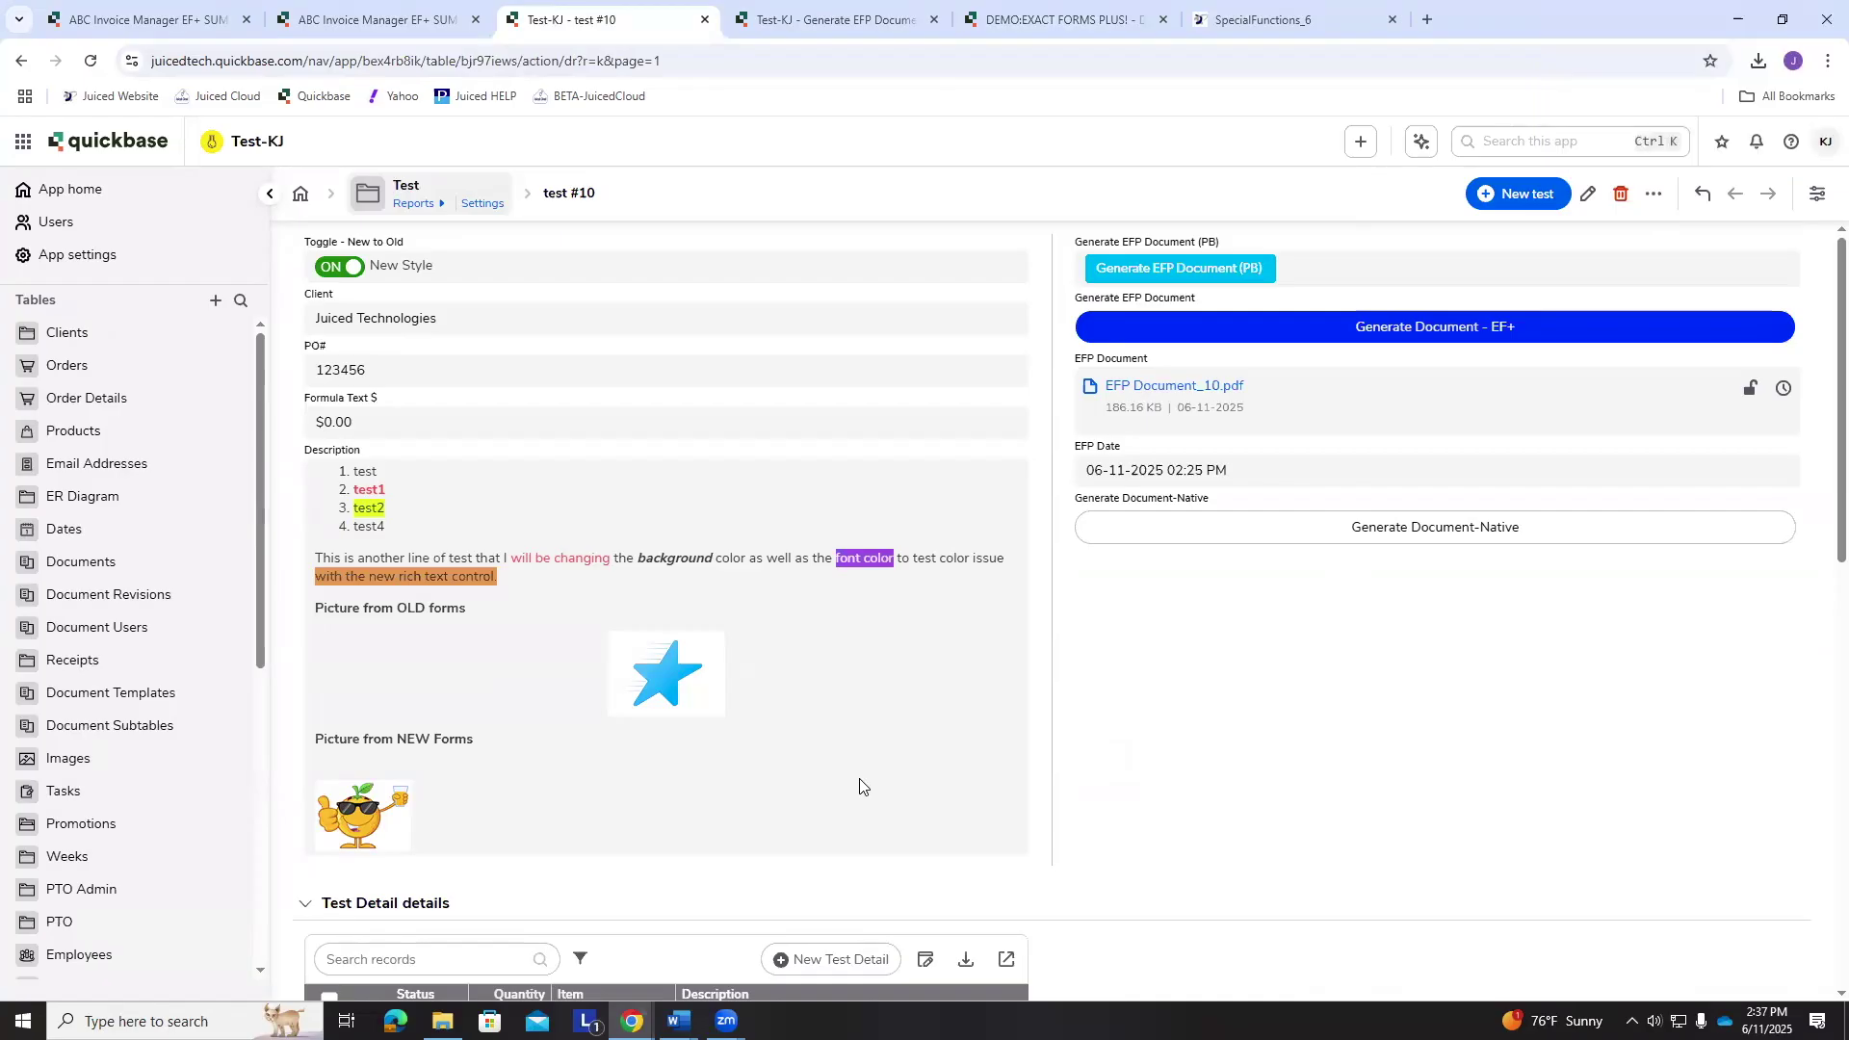
{"action": "right_click", "coordinate": [1329, 276]}
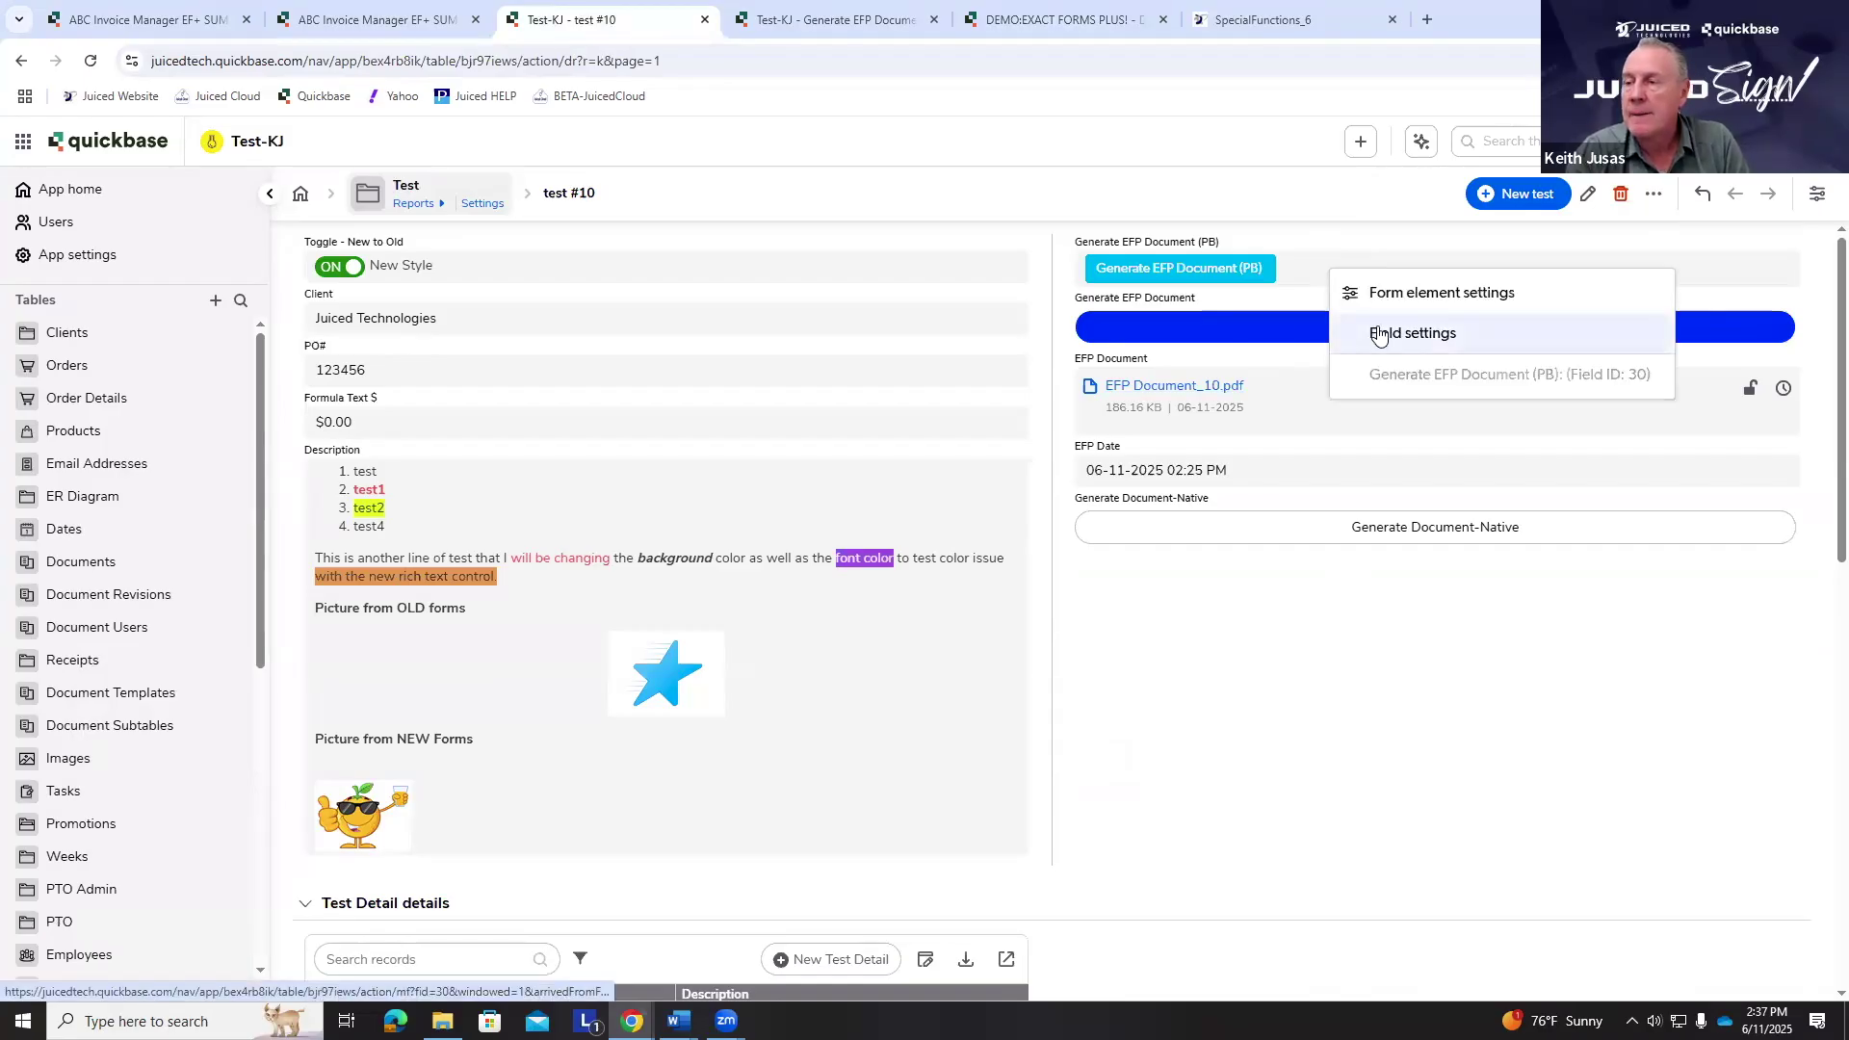
{"action": "left_click", "coordinate": [1377, 332]}
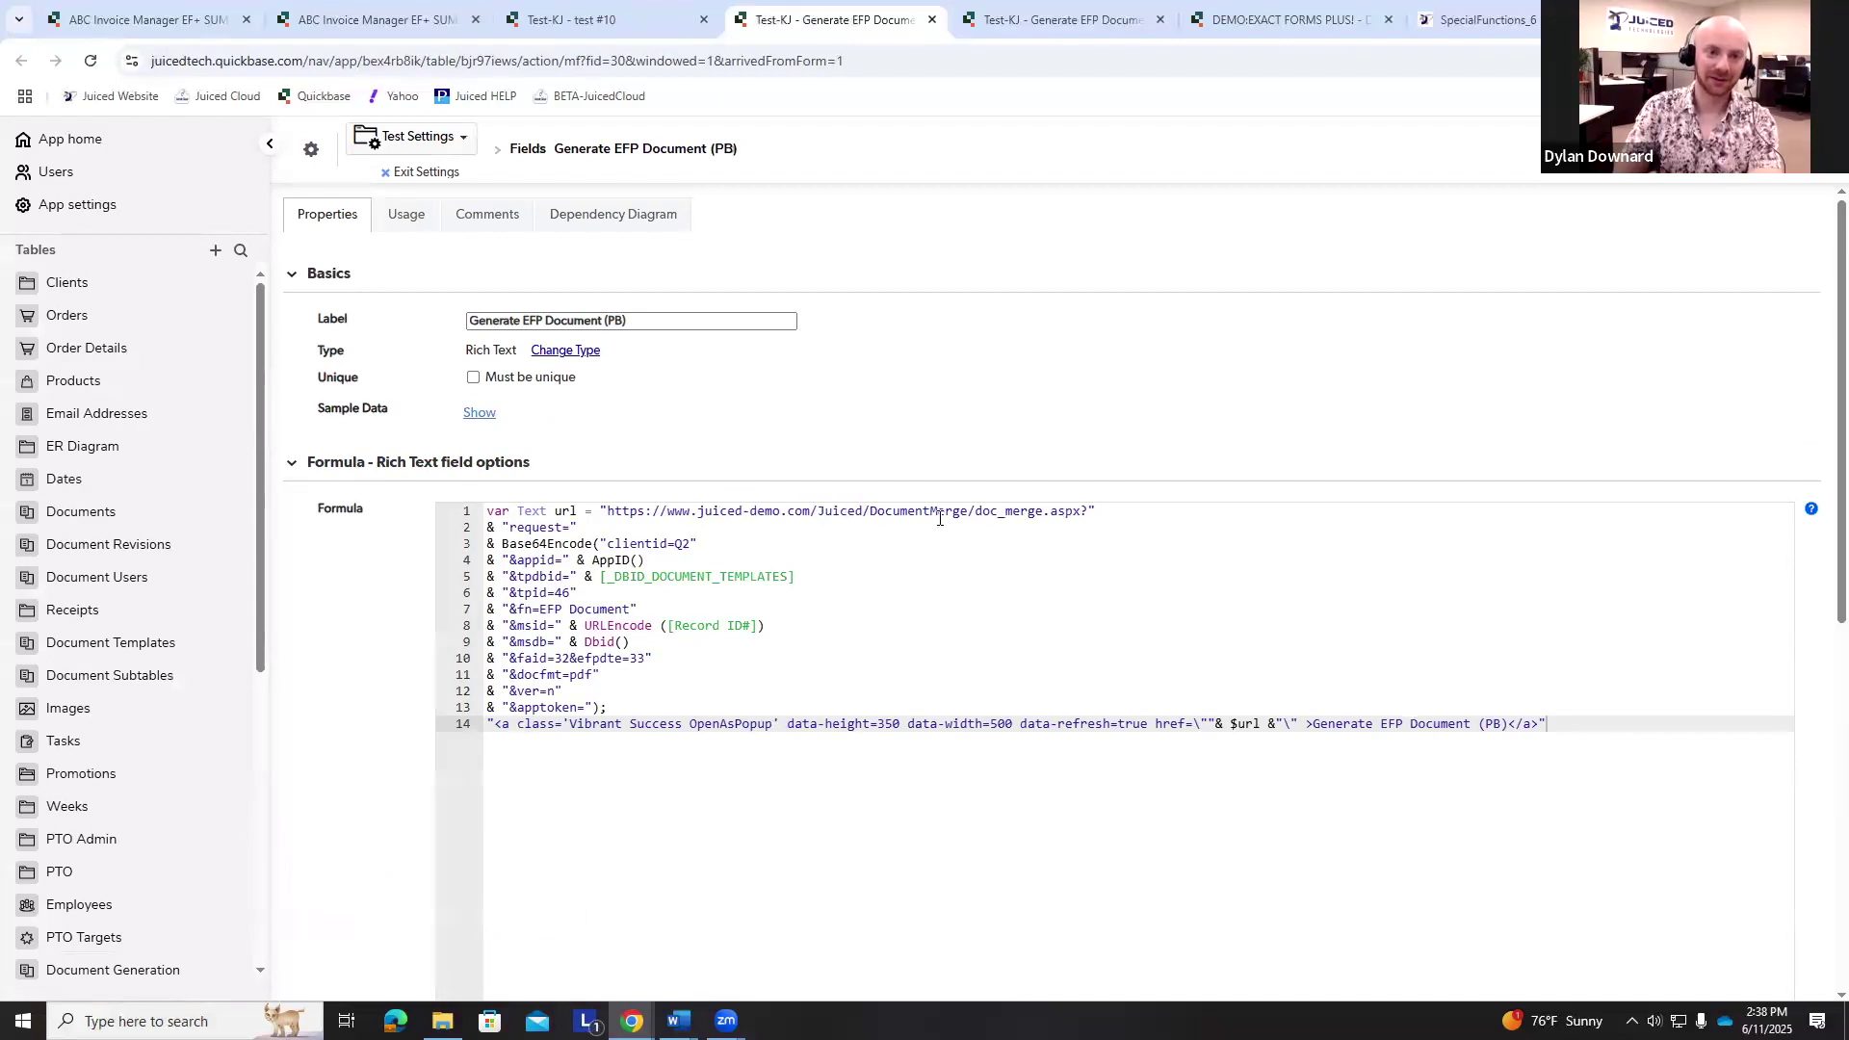
{"action": "left_click", "coordinate": [1782, 148]}
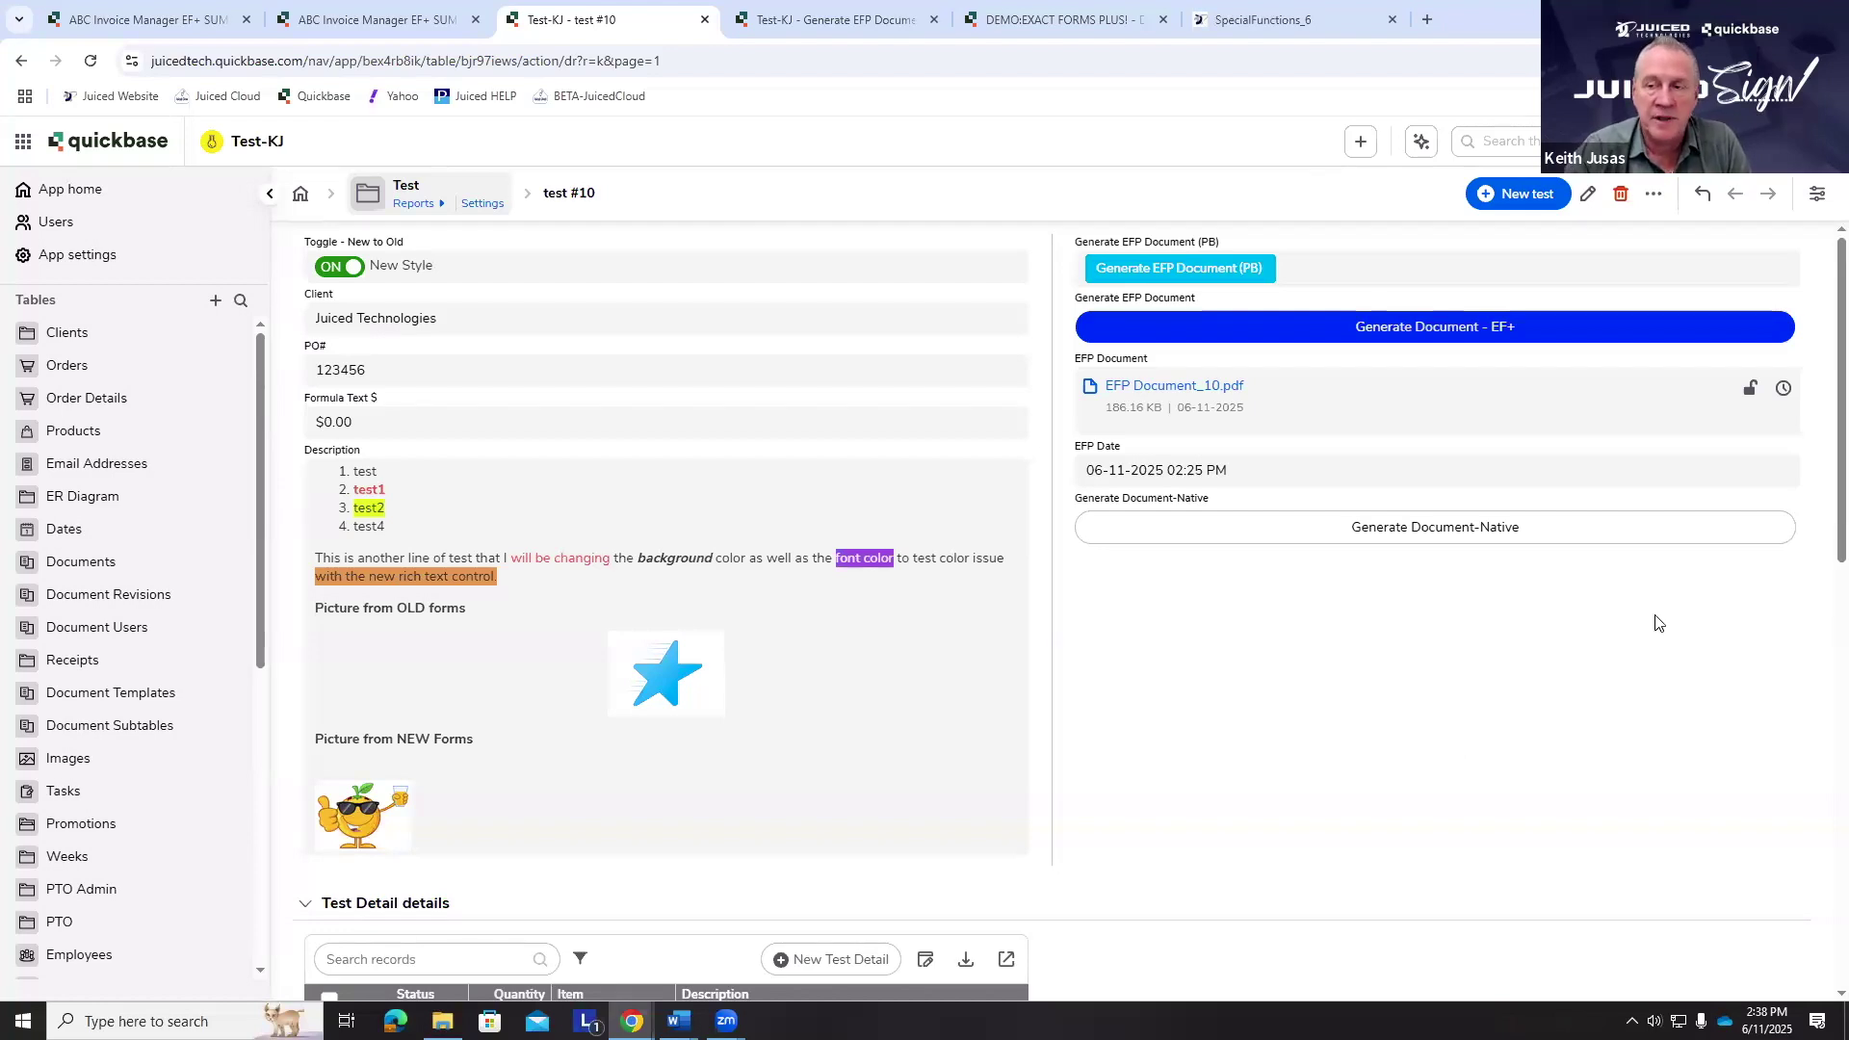
- Set the version parameter to "&ver=n" in the Generate EFP Document field's URL formula and save the field
{"action": "left_click", "coordinate": [1197, 301]}
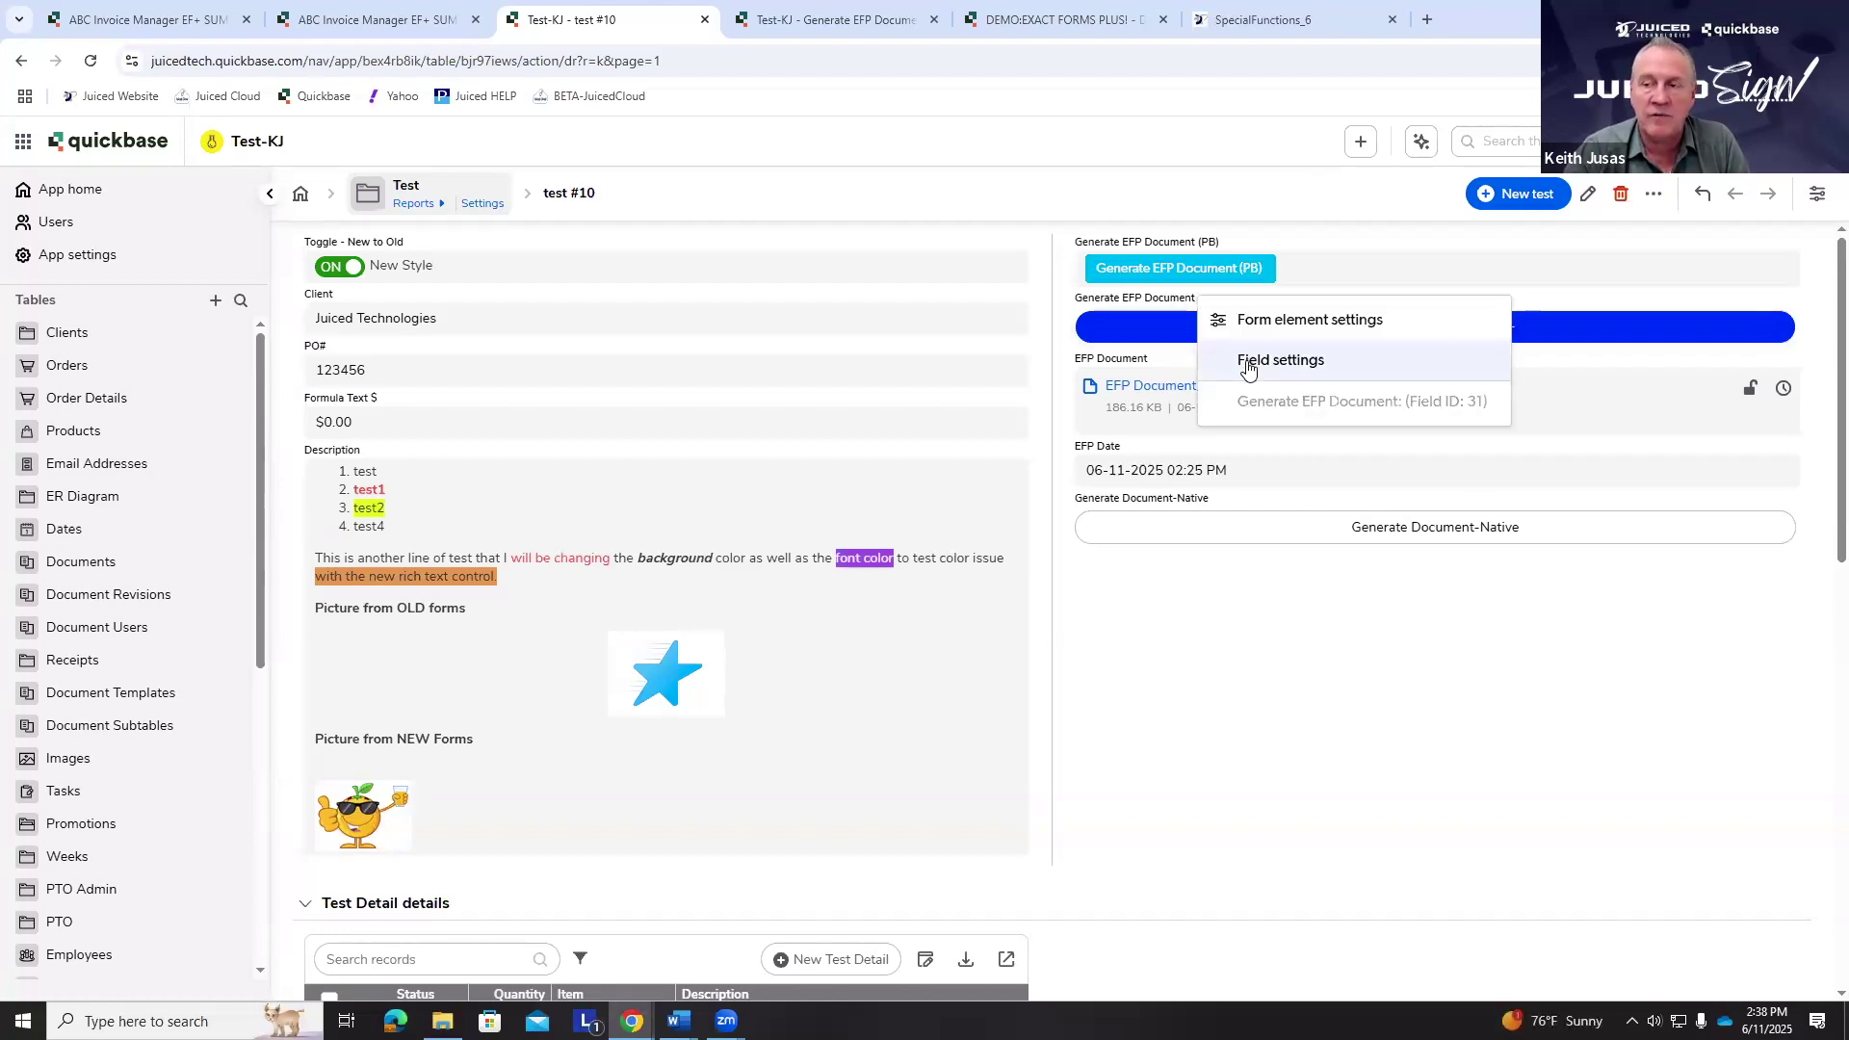
{"action": "left_click", "coordinate": [1248, 361]}
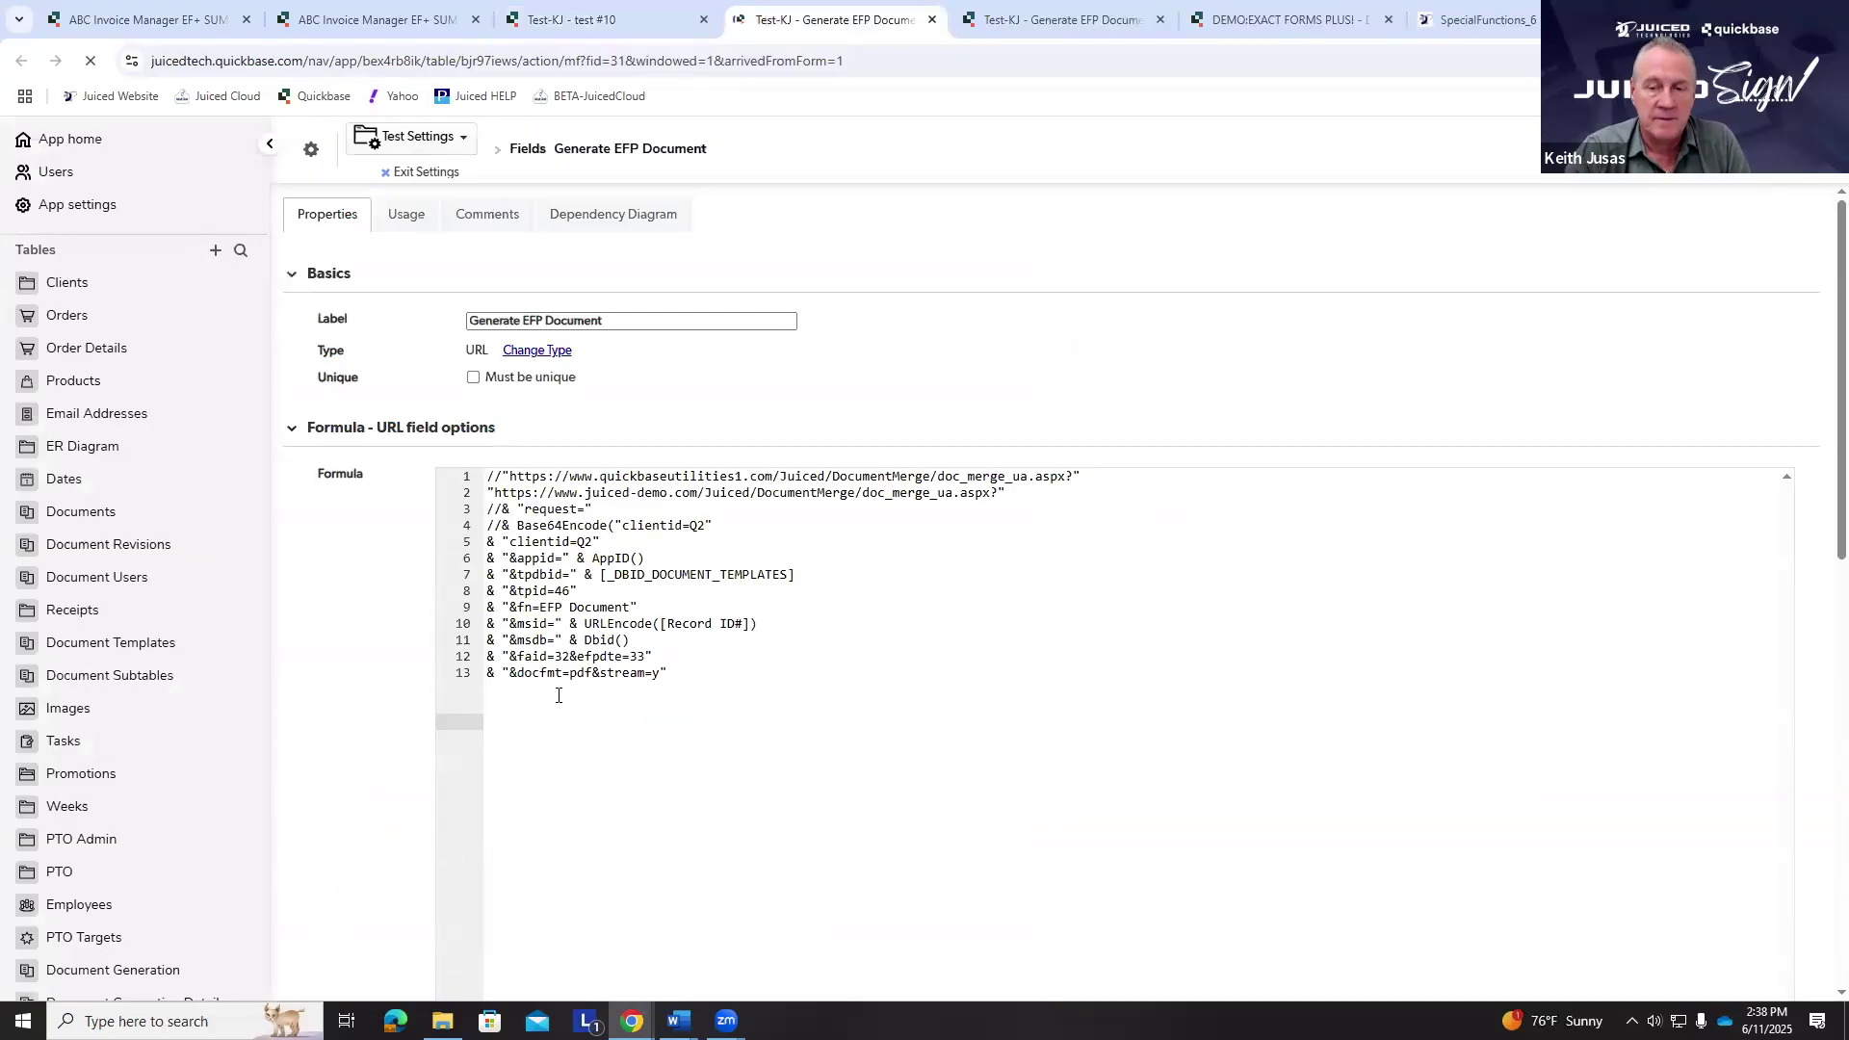
{"action": "left_click", "coordinate": [545, 723]}
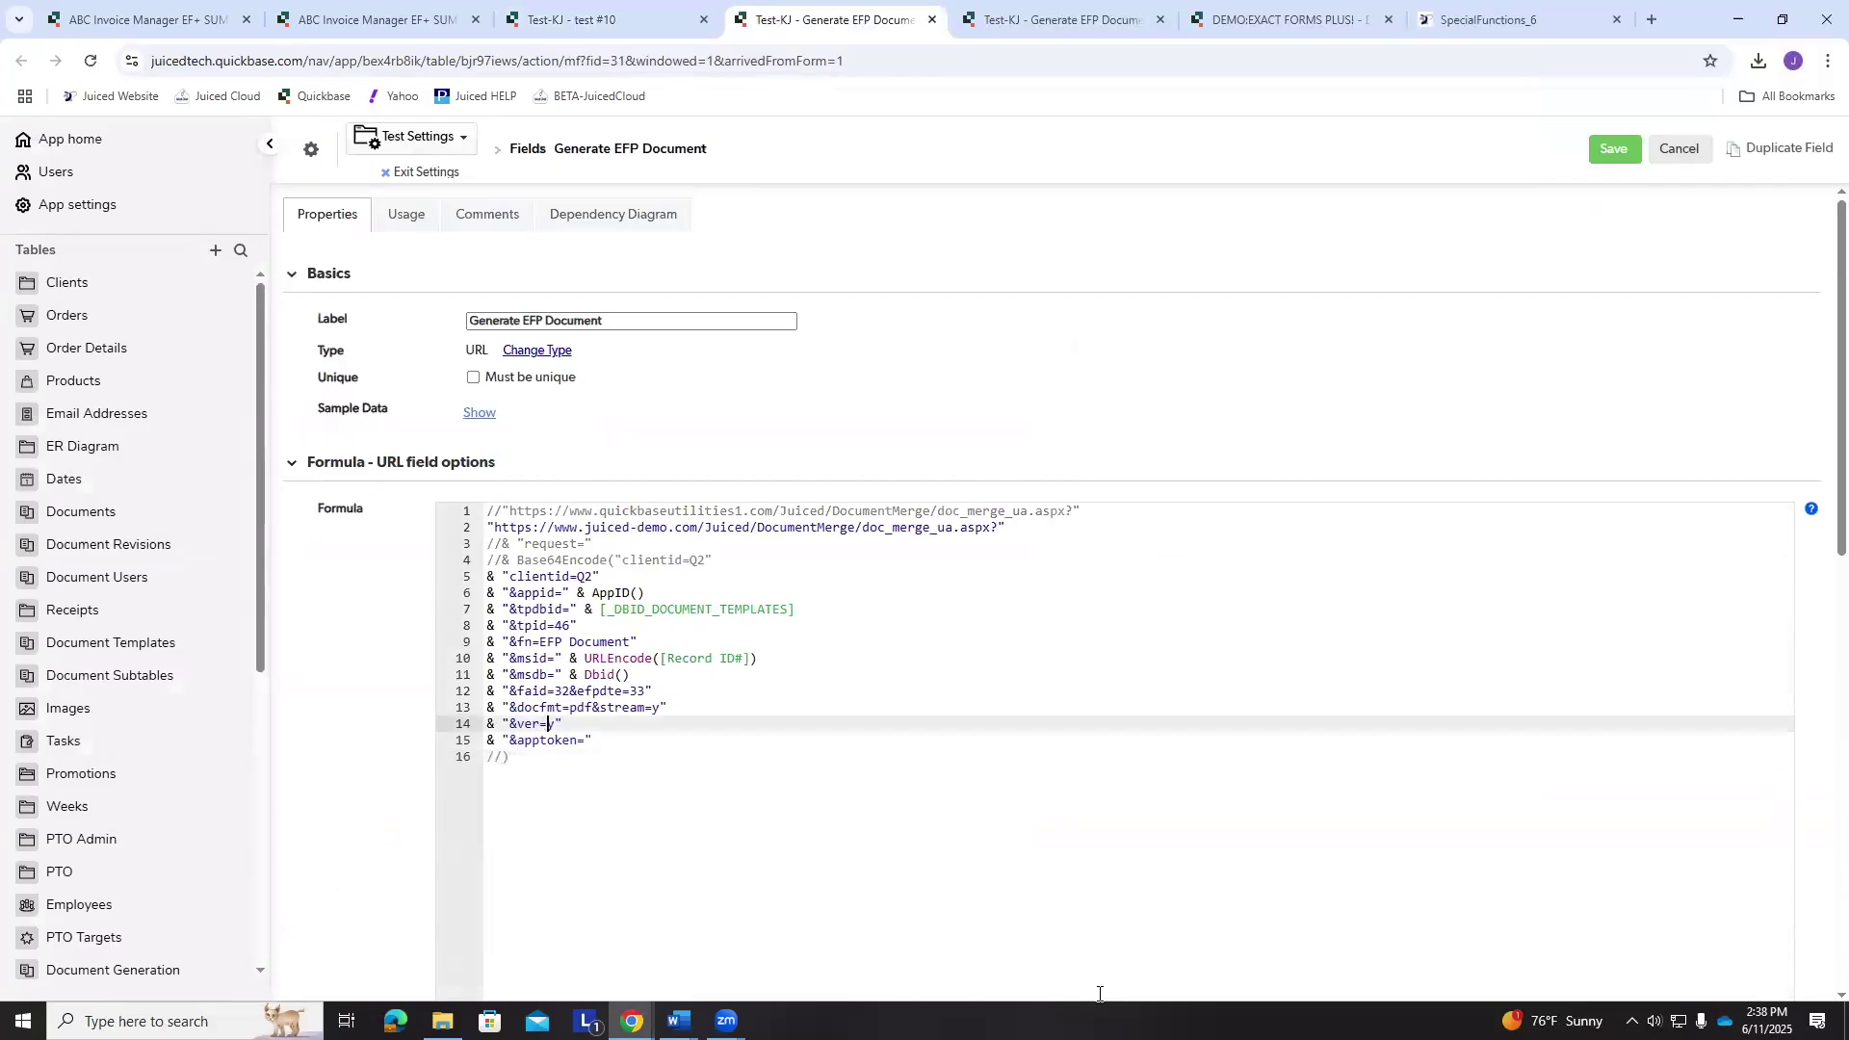
{"action": "key", "text": "Delete"}
{"action": "type", "text": "n"}
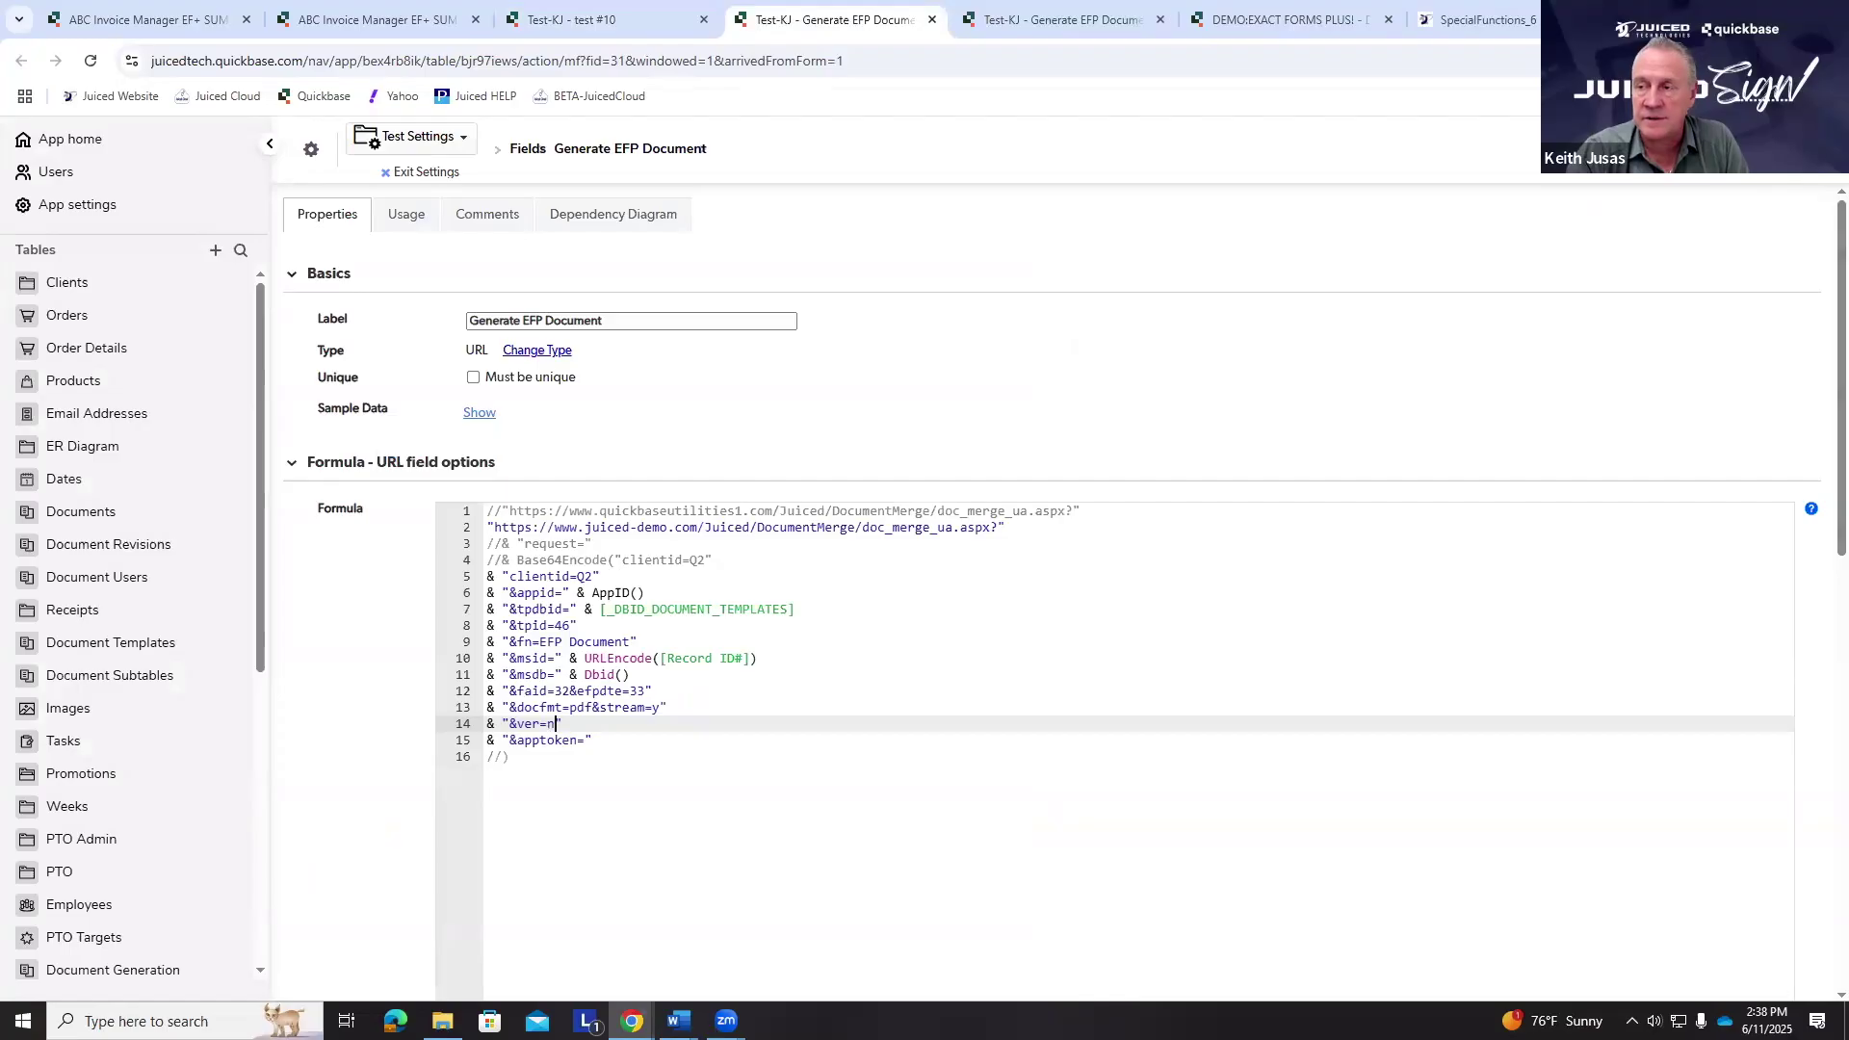
{"action": "left_click", "coordinate": [1782, 148]}
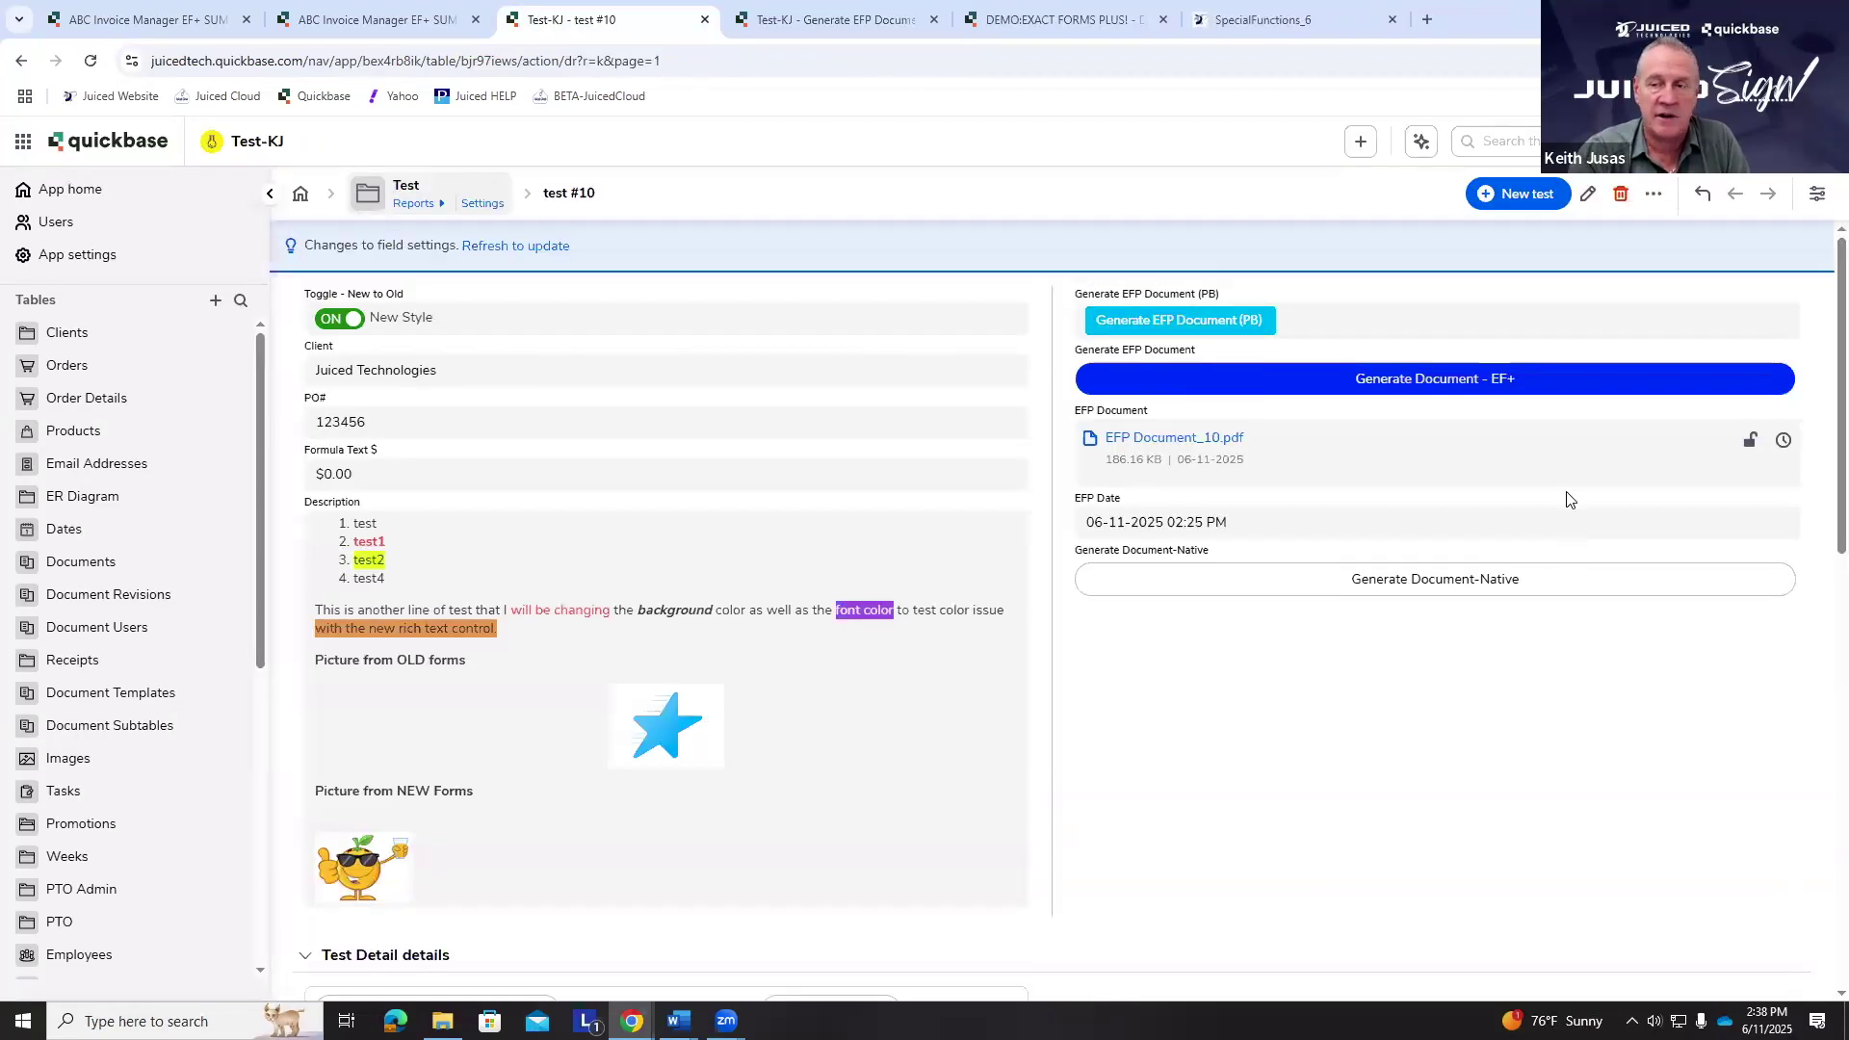
- Reload test #10, run Generate Document - EF+ to preview the PDF, and close the preview
{"action": "left_click", "coordinate": [86, 63]}
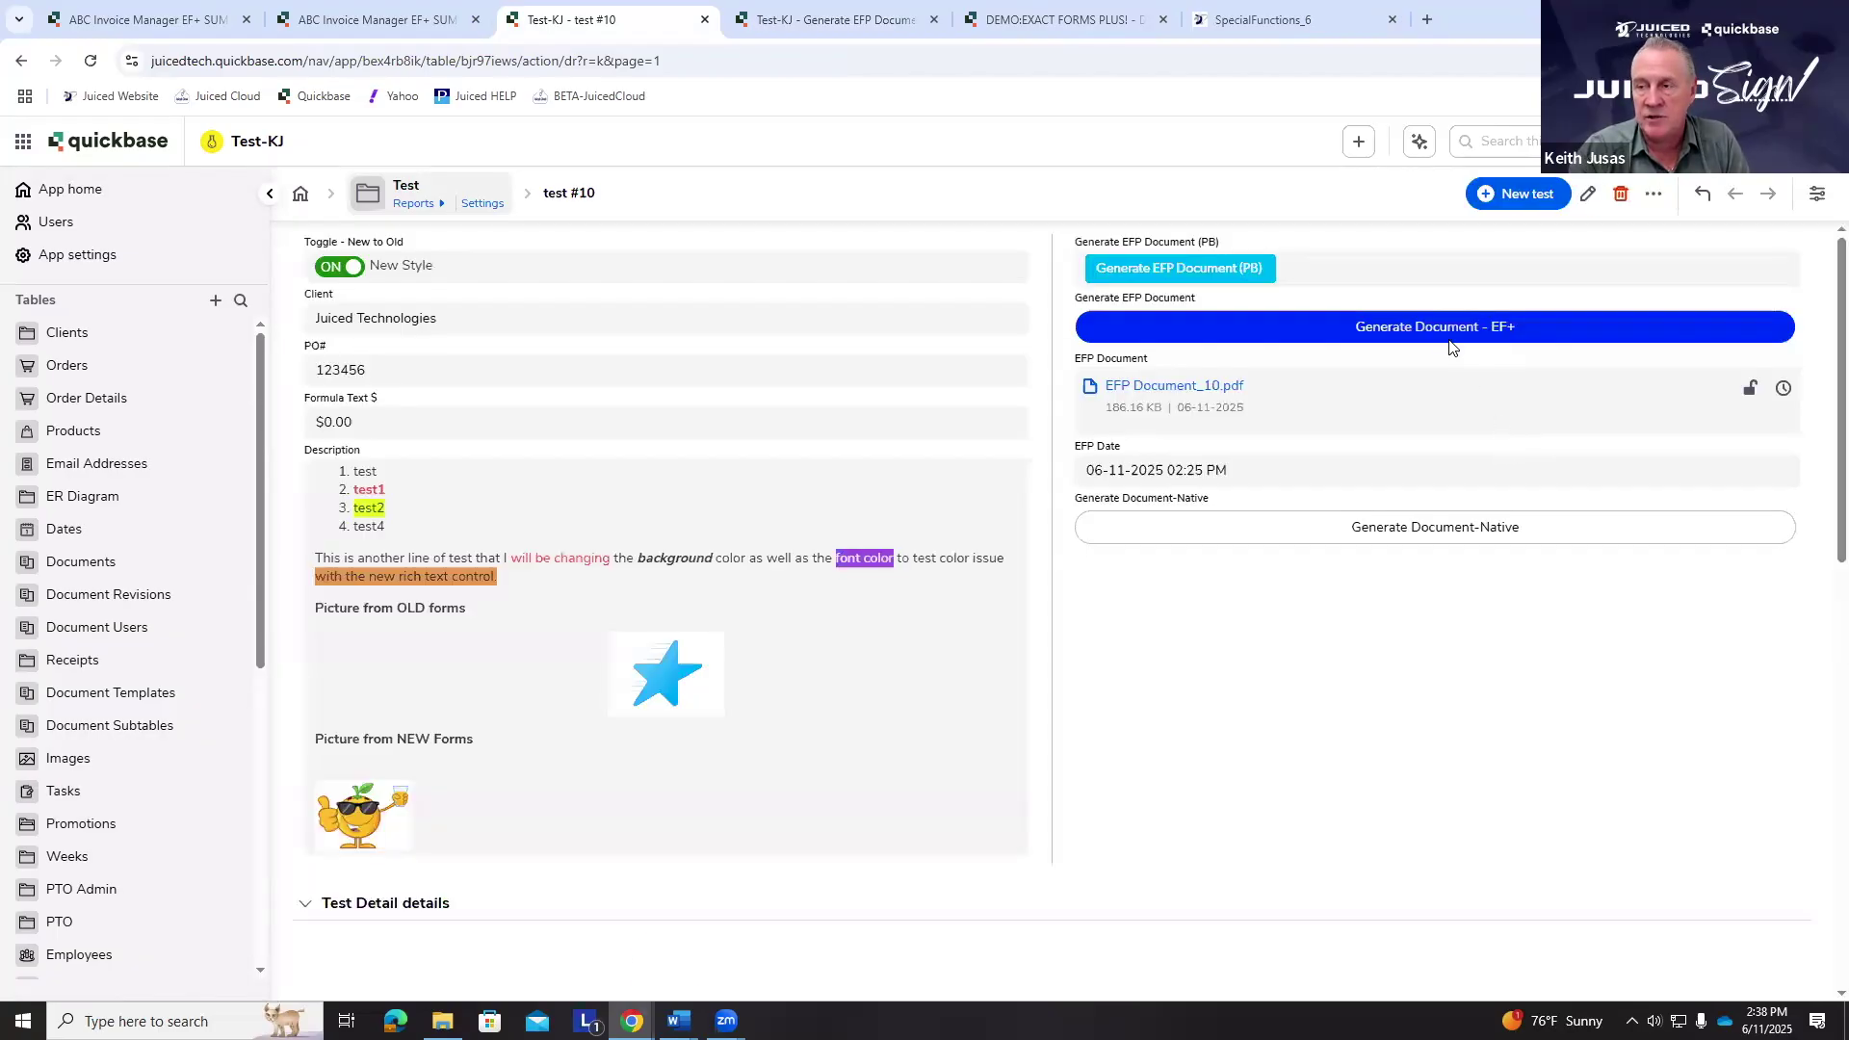
{"action": "left_click", "coordinate": [1453, 339]}
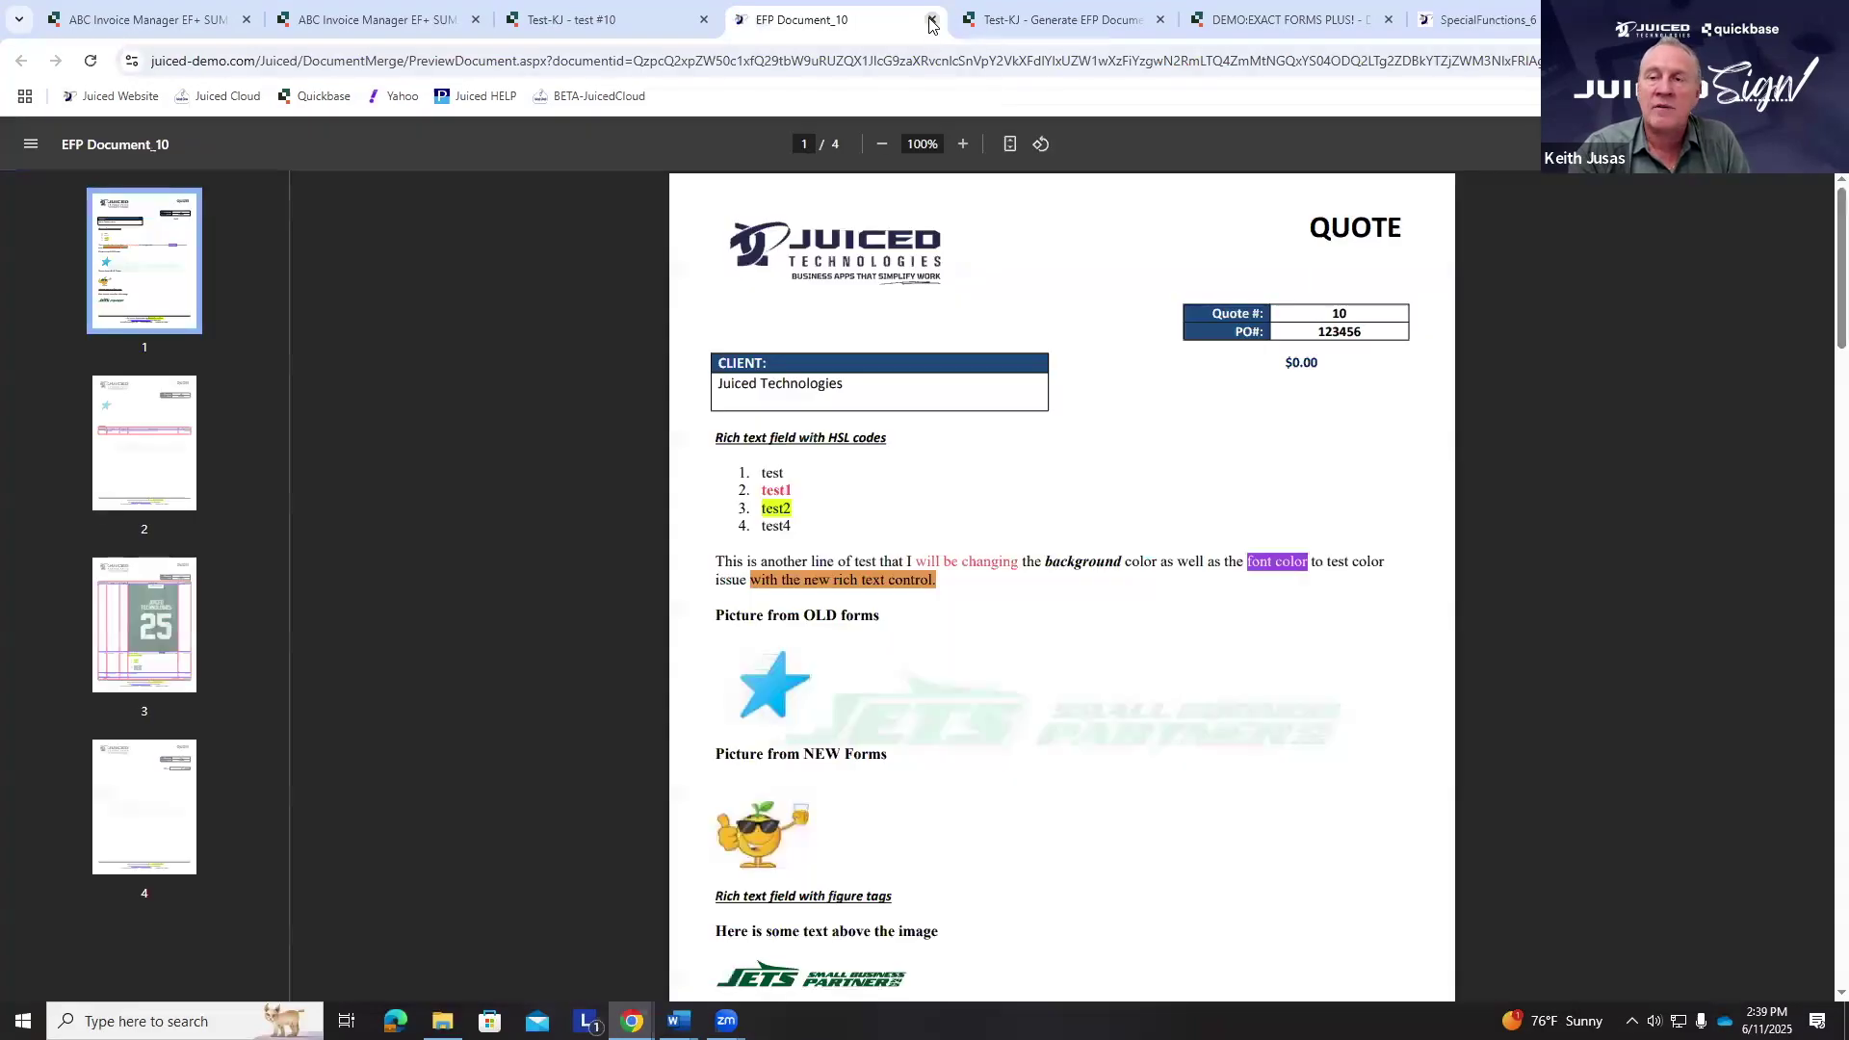
{"action": "left_click", "coordinate": [932, 21]}
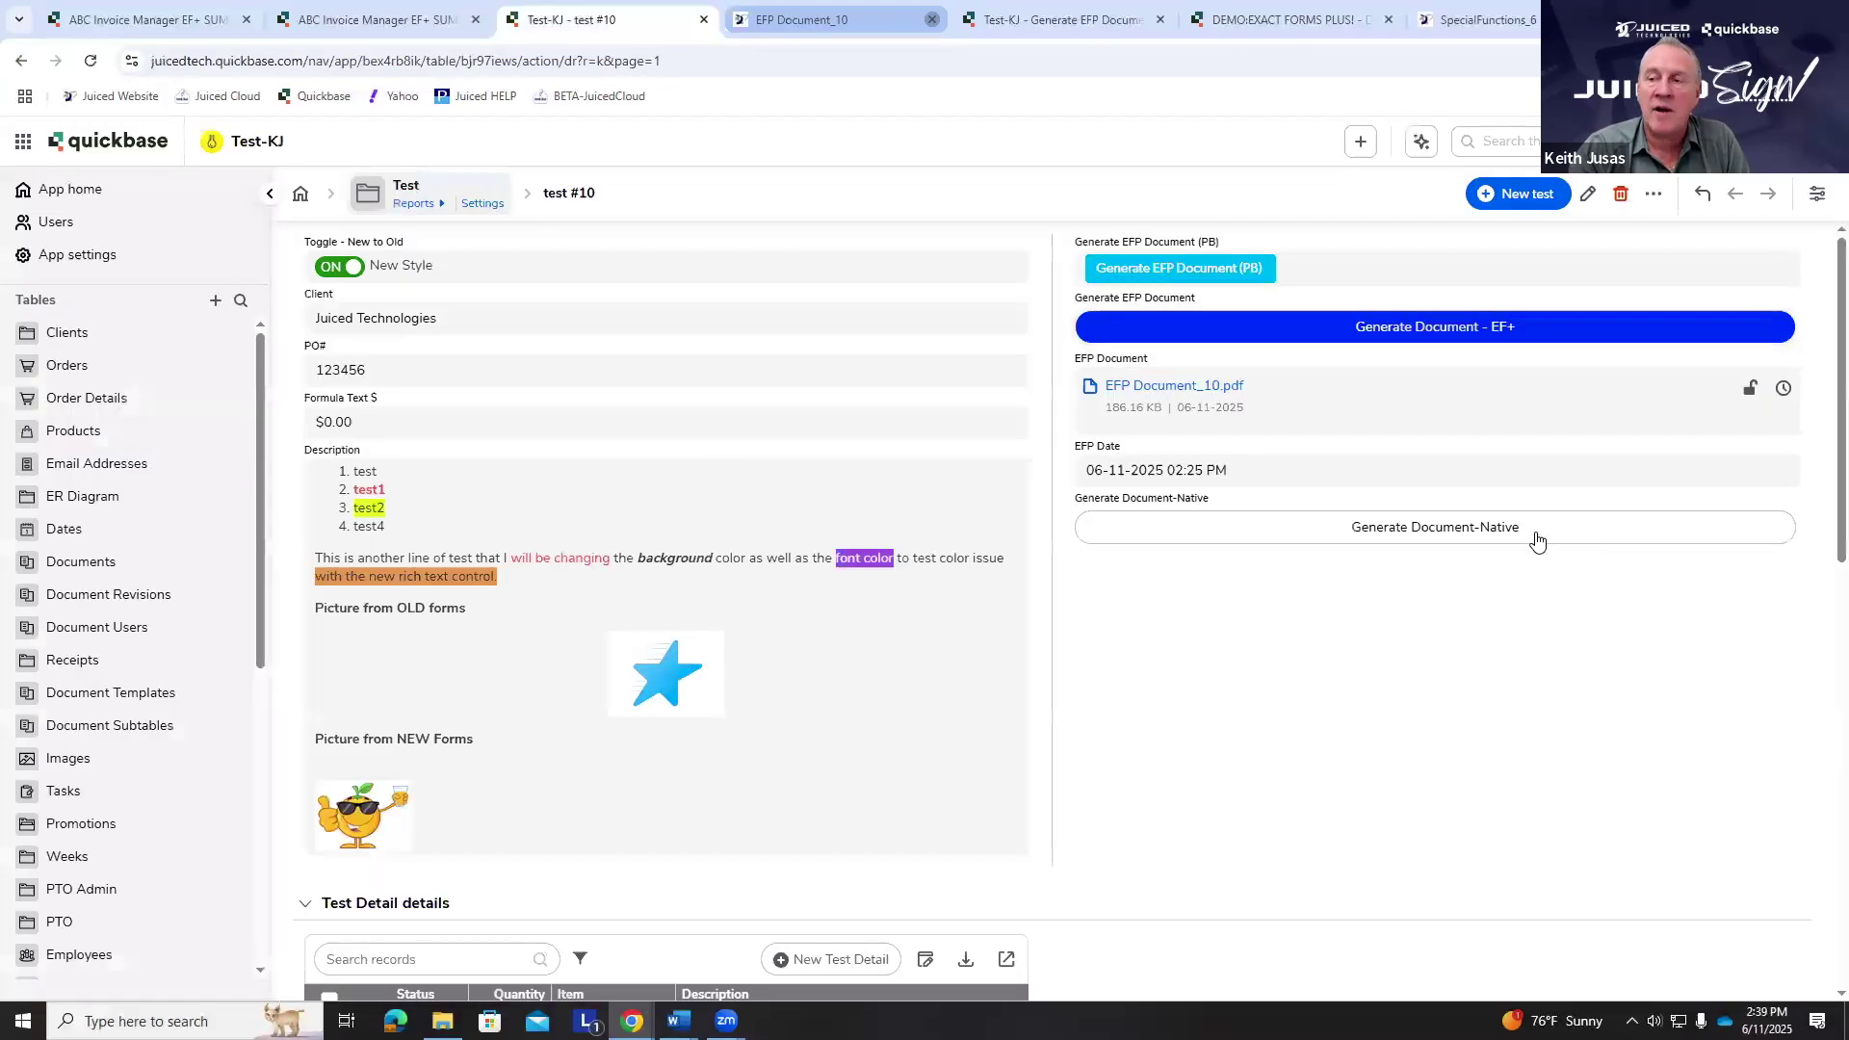
- Run Generate EFP Document (PB), highlight the Exact Forms Plus version in the progress window, and close the window when generation finishes
{"action": "left_click", "coordinate": [1207, 272]}
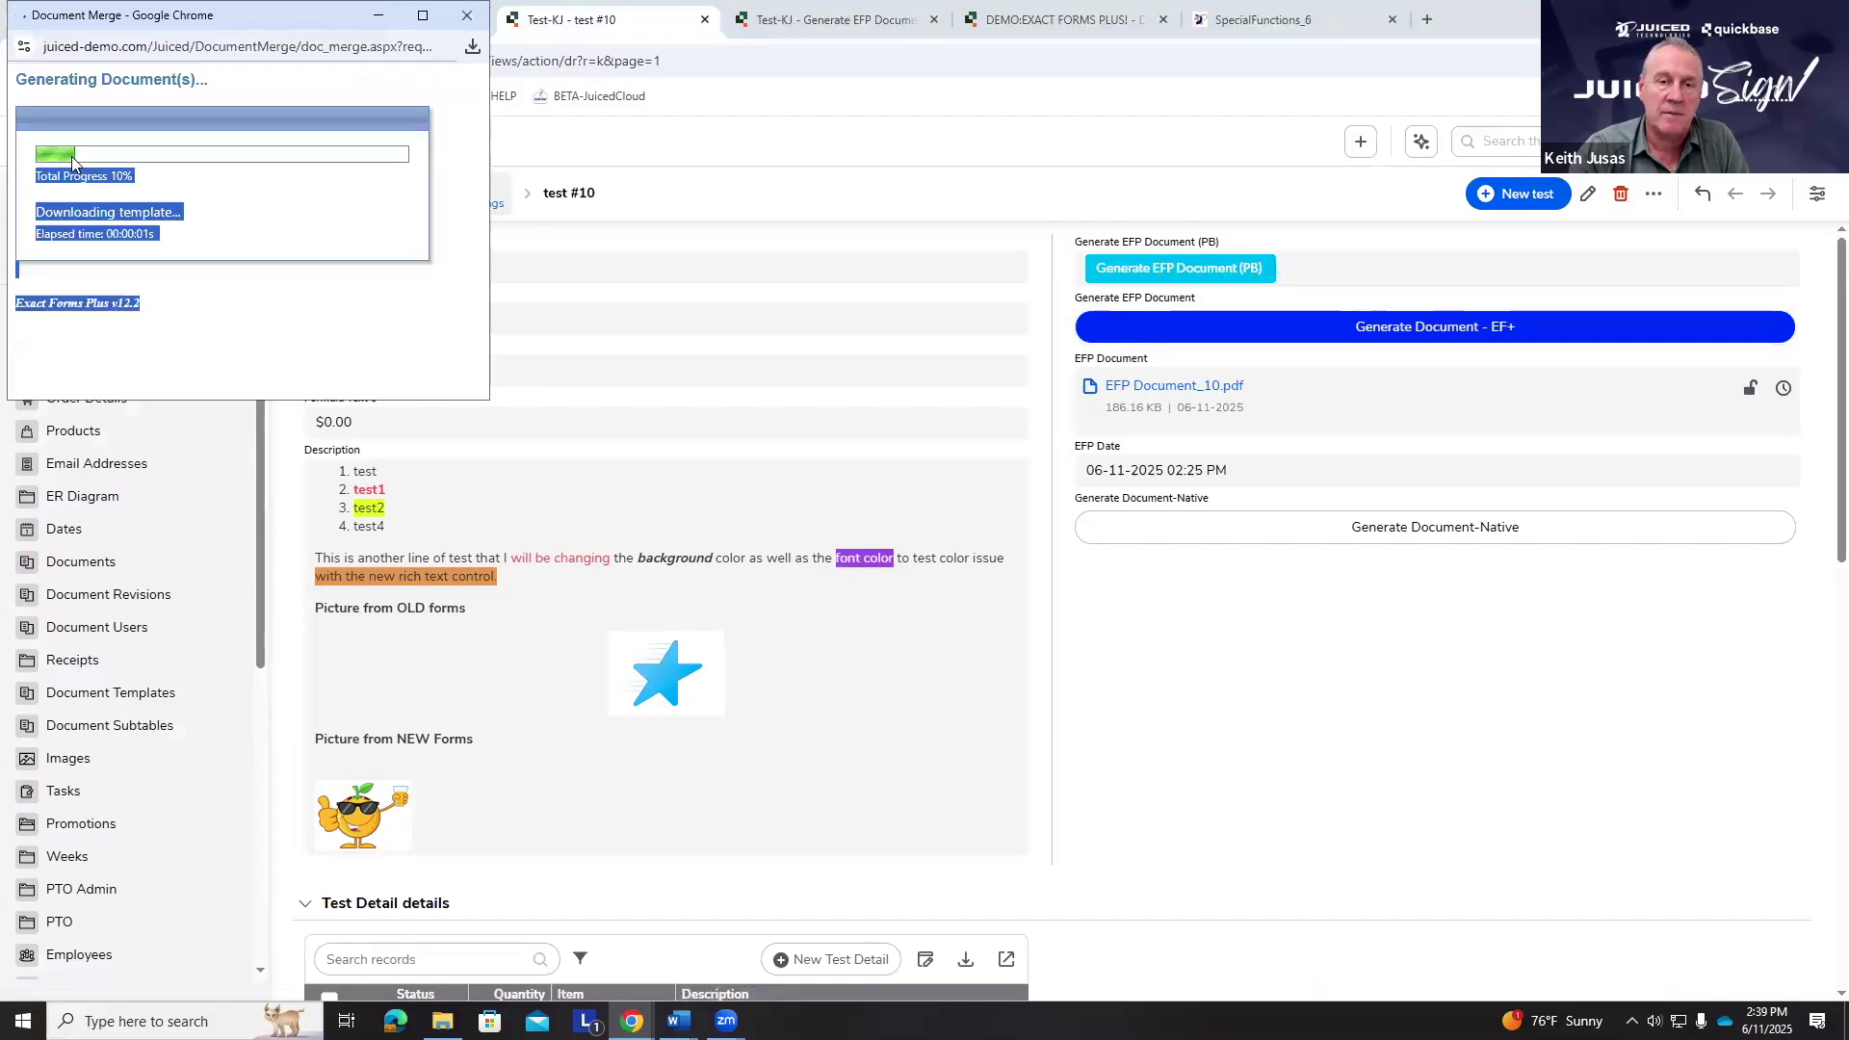
{"action": "left_click_drag", "start_coordinate": [142, 305], "coordinate": [14, 308]}
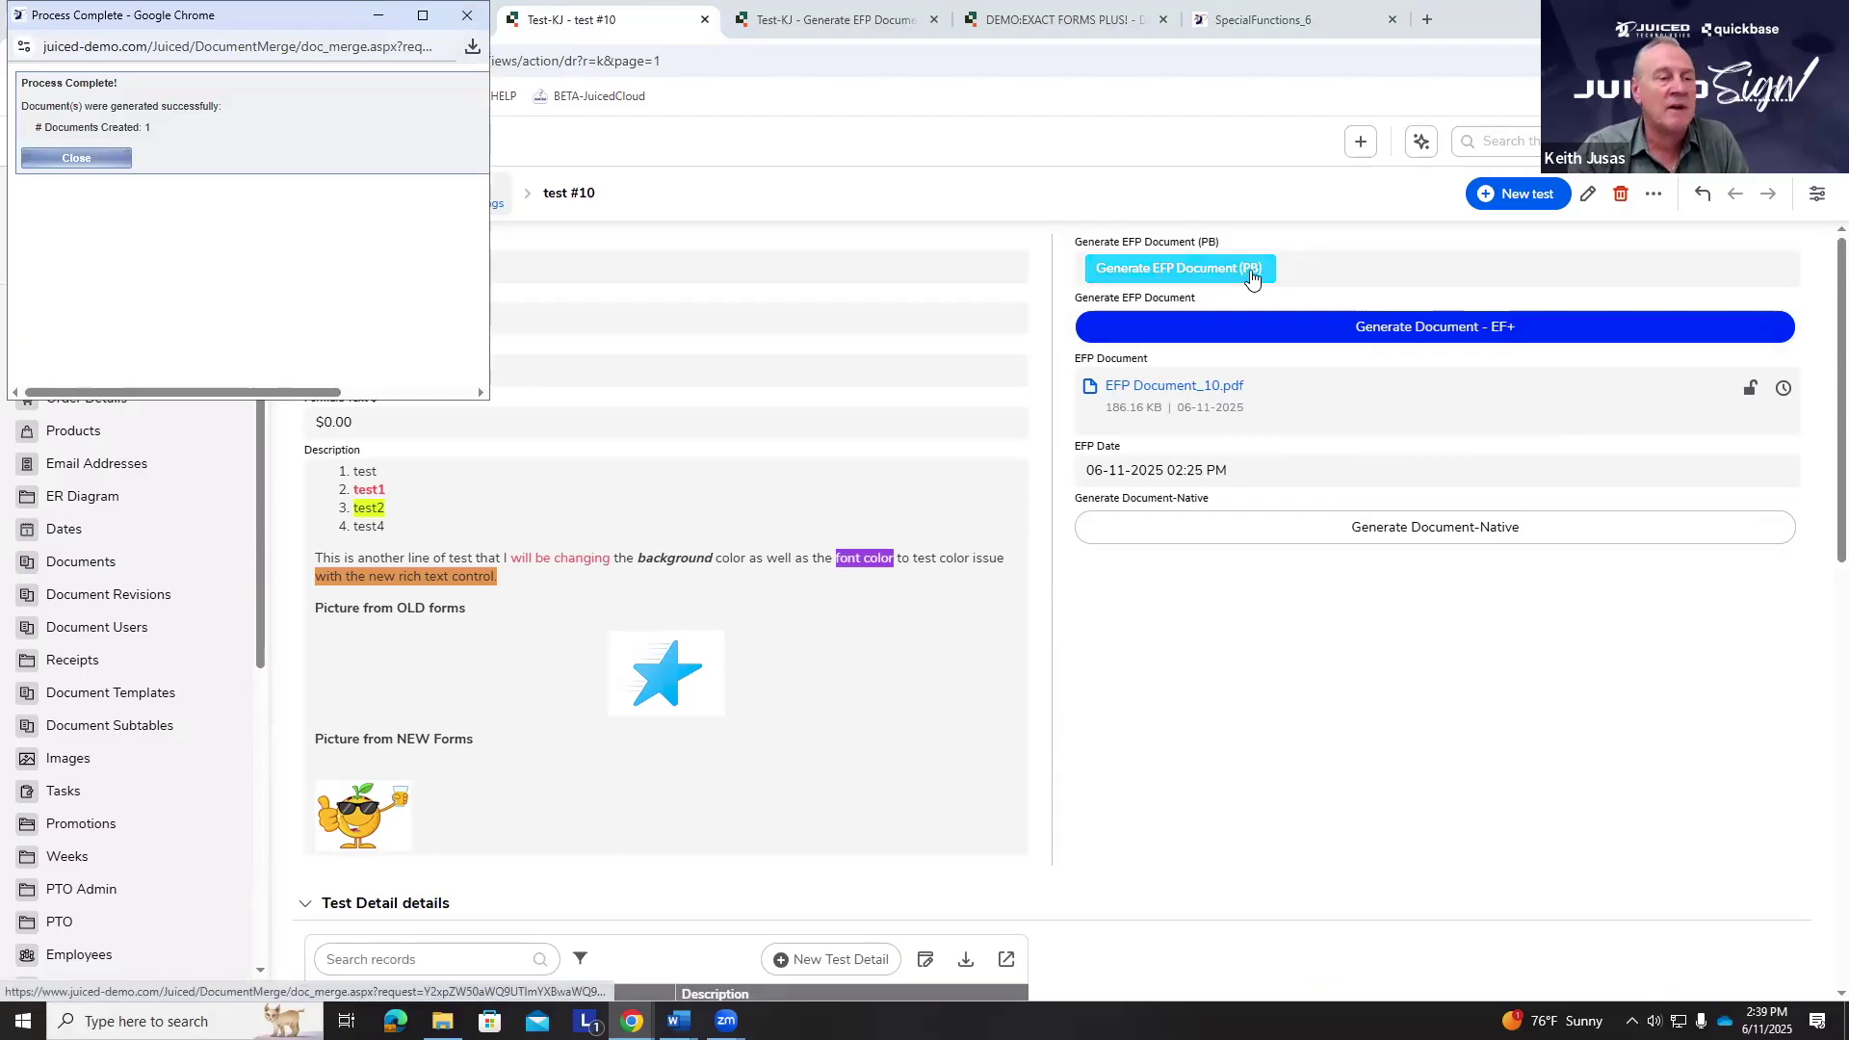
{"action": "left_click", "coordinate": [469, 18]}
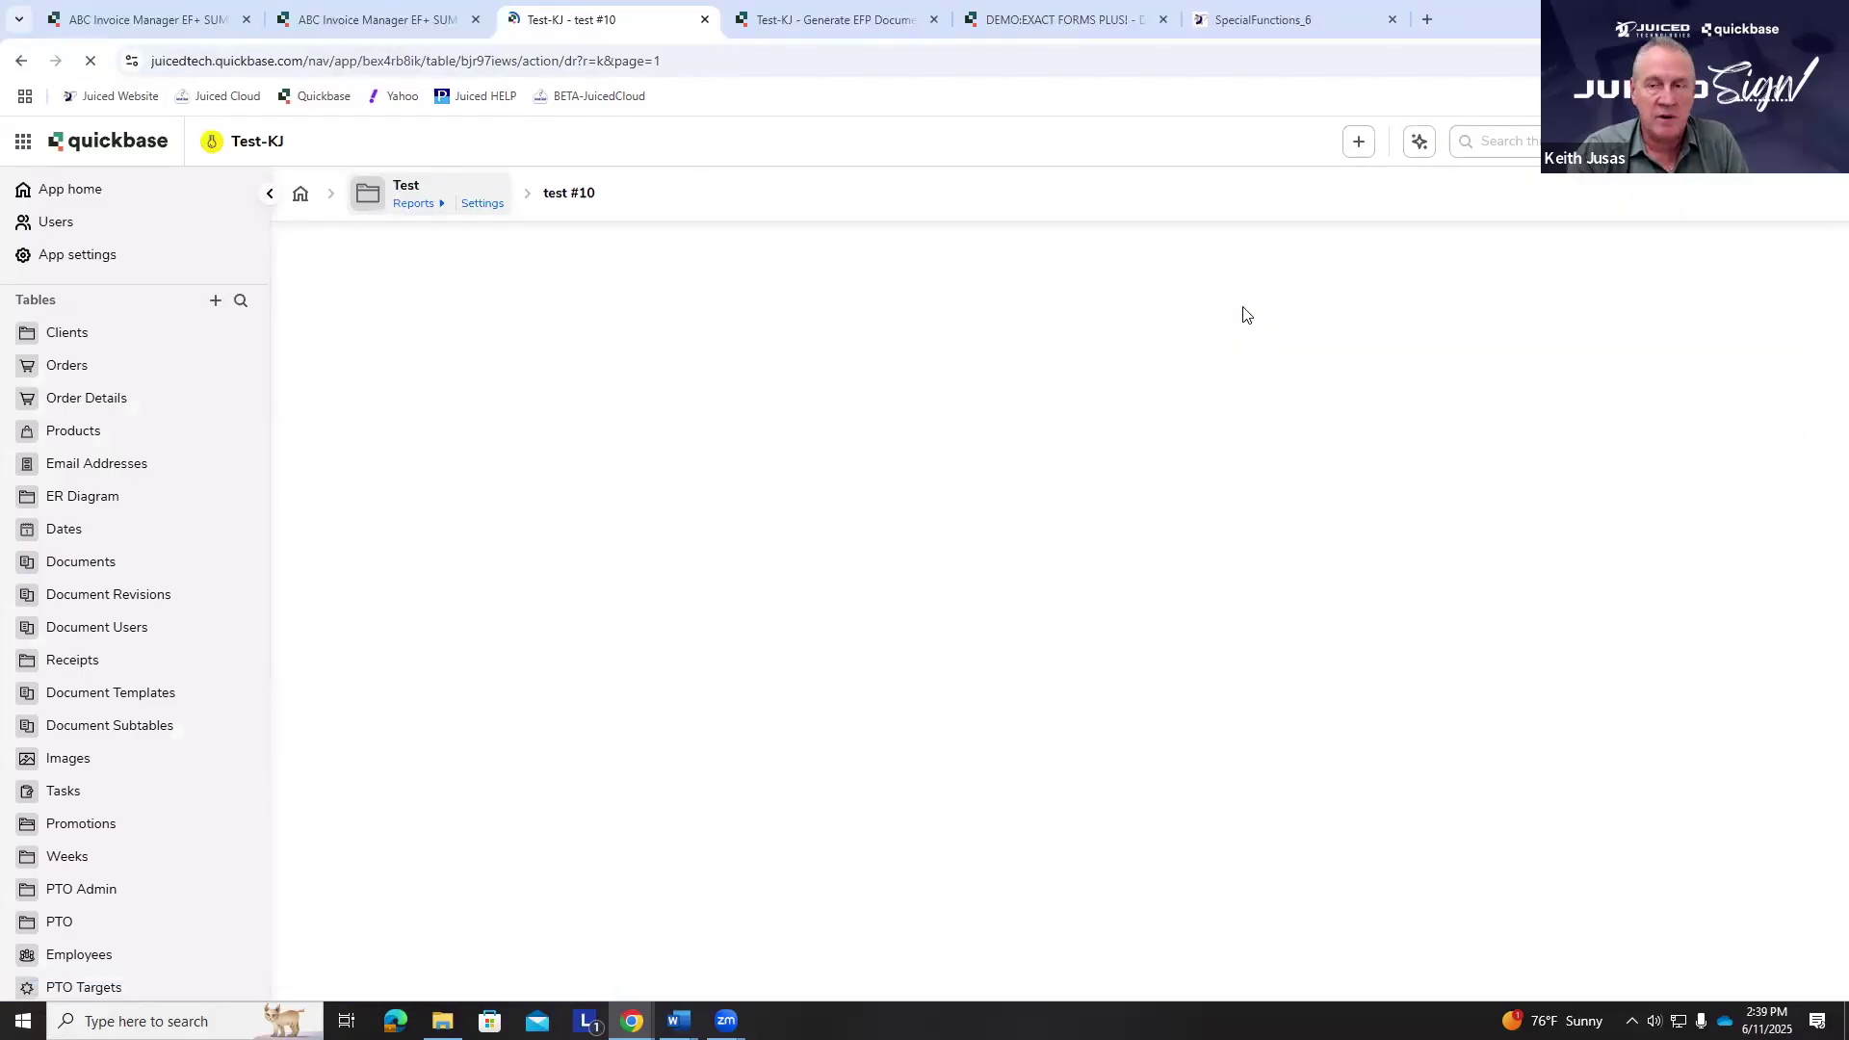